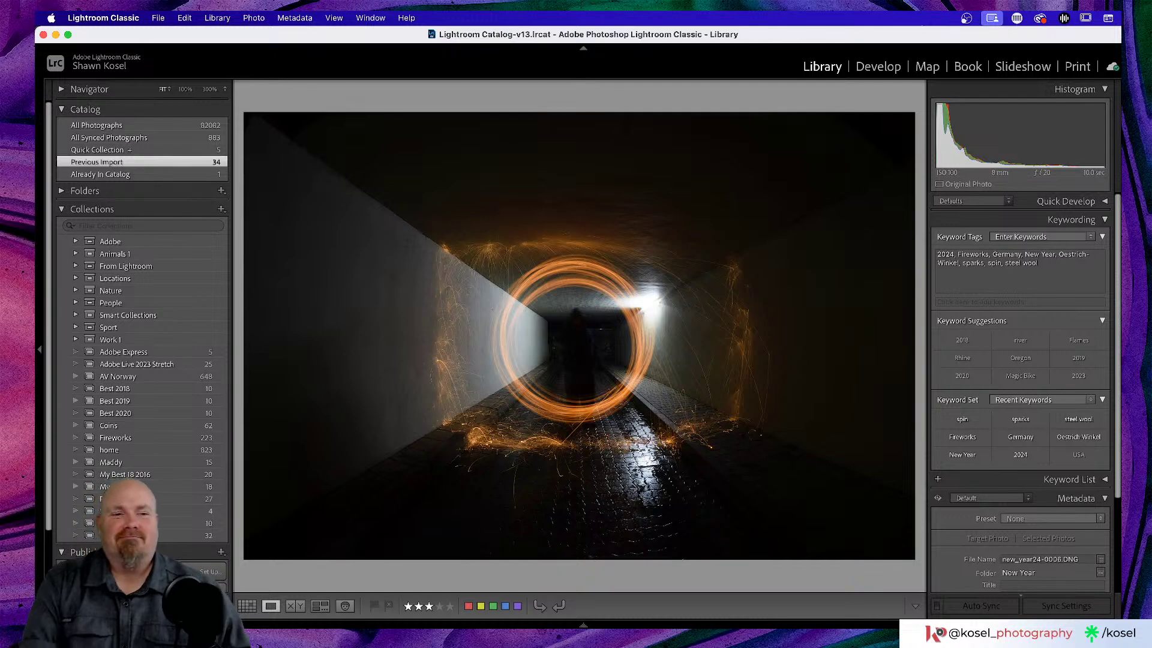
- Browse the harbour photos new_year24-0007 to new_year24-0009 and examine the light ring in the last one up close
key(super+Tab)
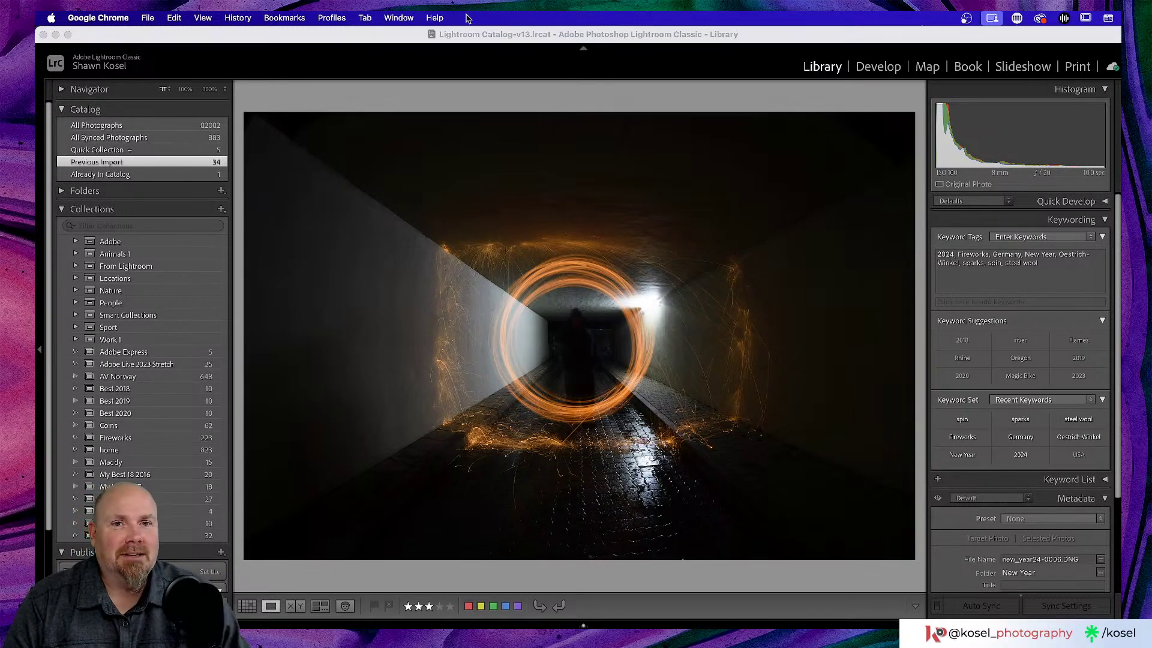
click(525, 39)
key(Right)
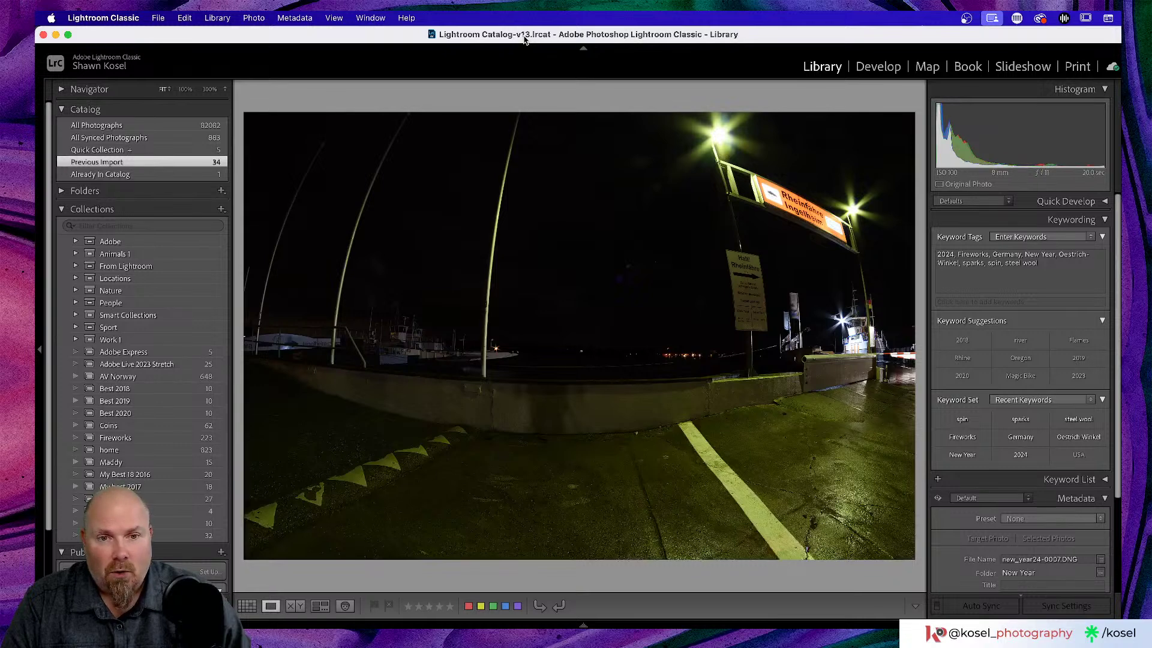
key(Right)
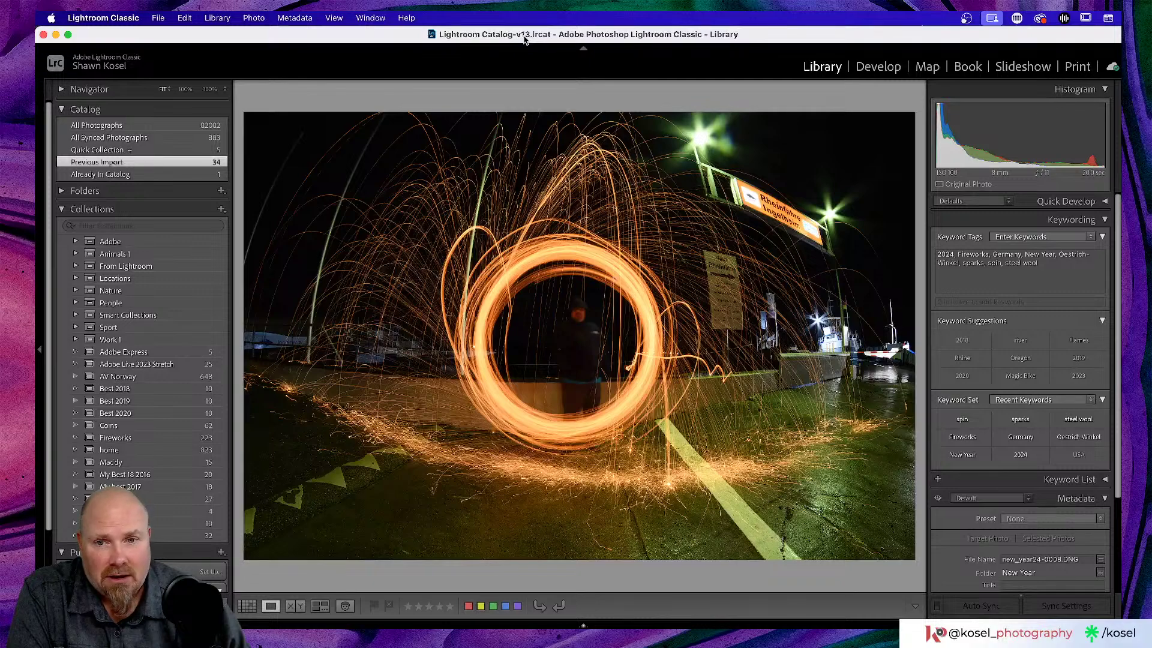
key(Right)
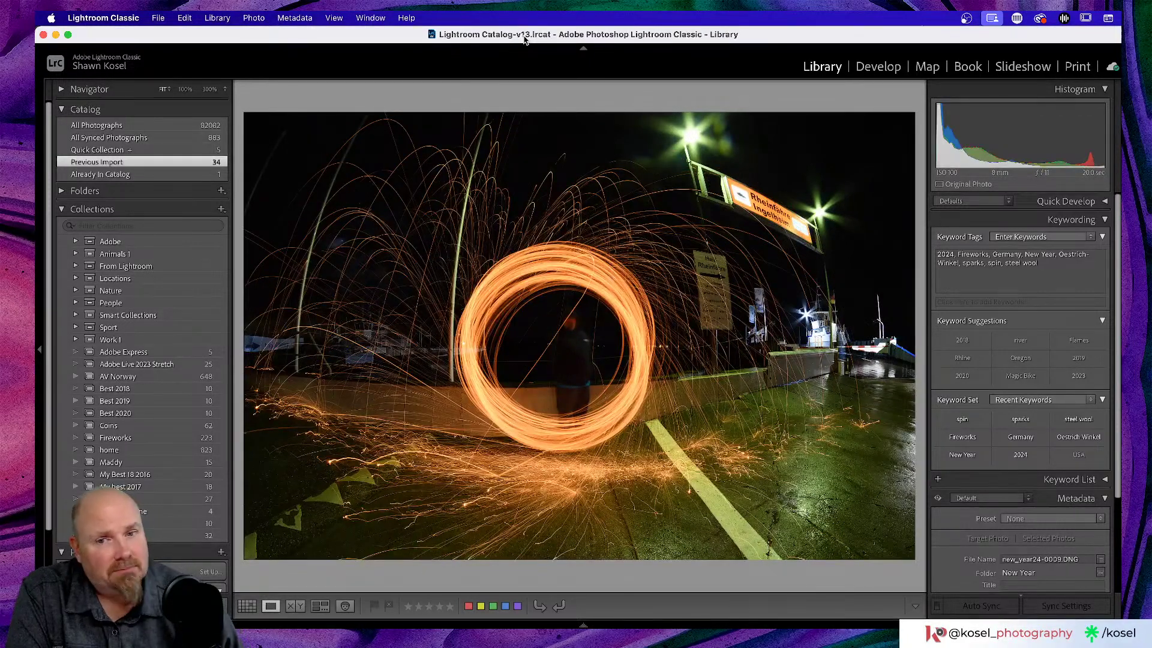
click(601, 281)
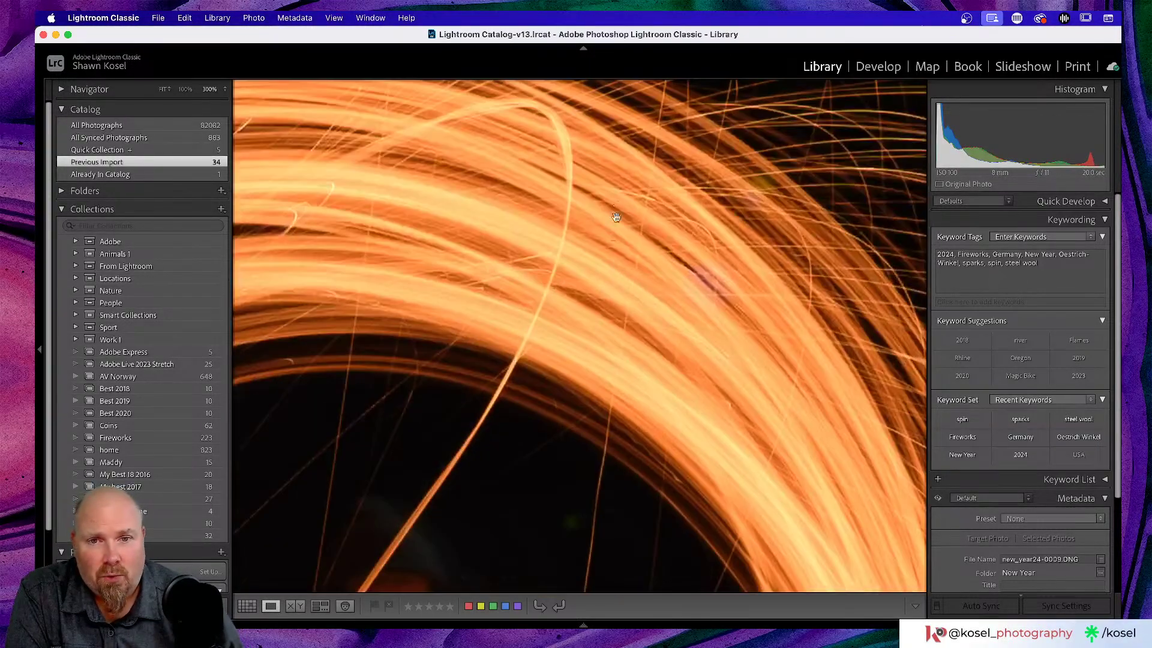
click(655, 240)
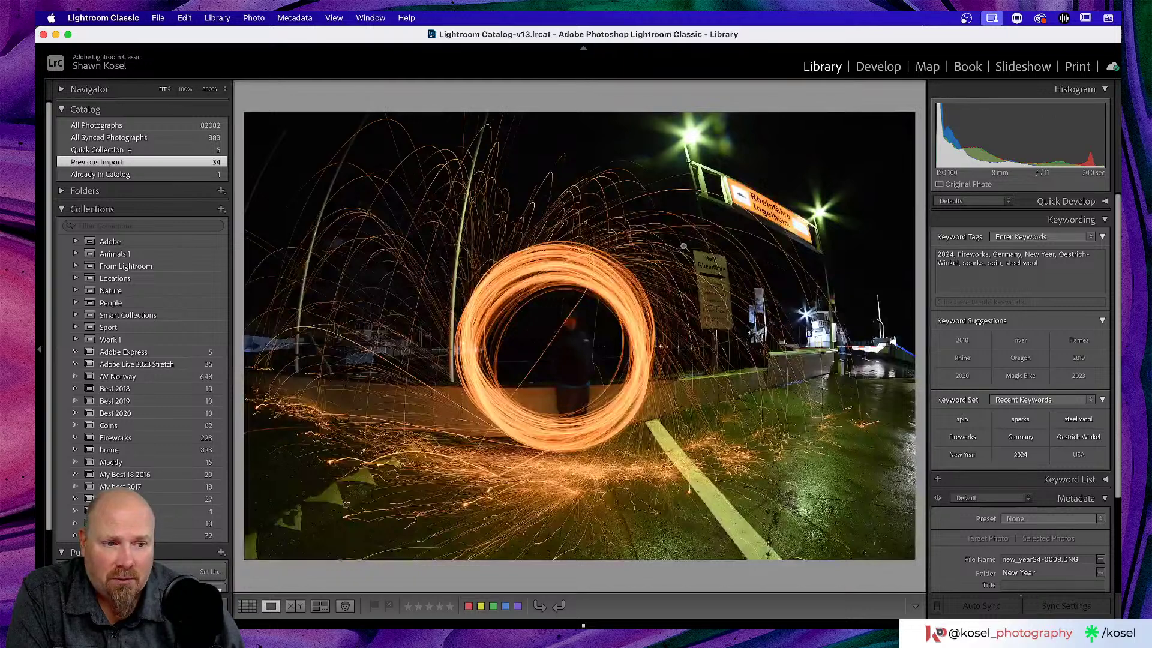
- Return to new_year24-0008, set the zoom level to 200%, and inspect the sign and the spark trails above the ring
key(Right)
key(Left)
key(Left)
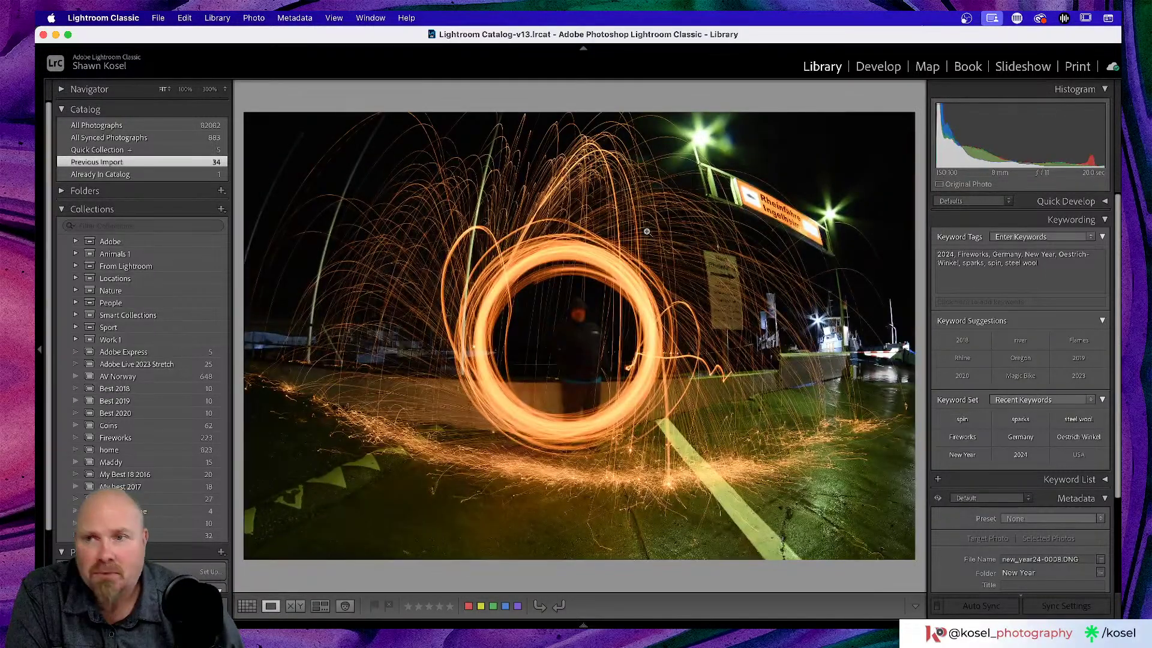
click(225, 88)
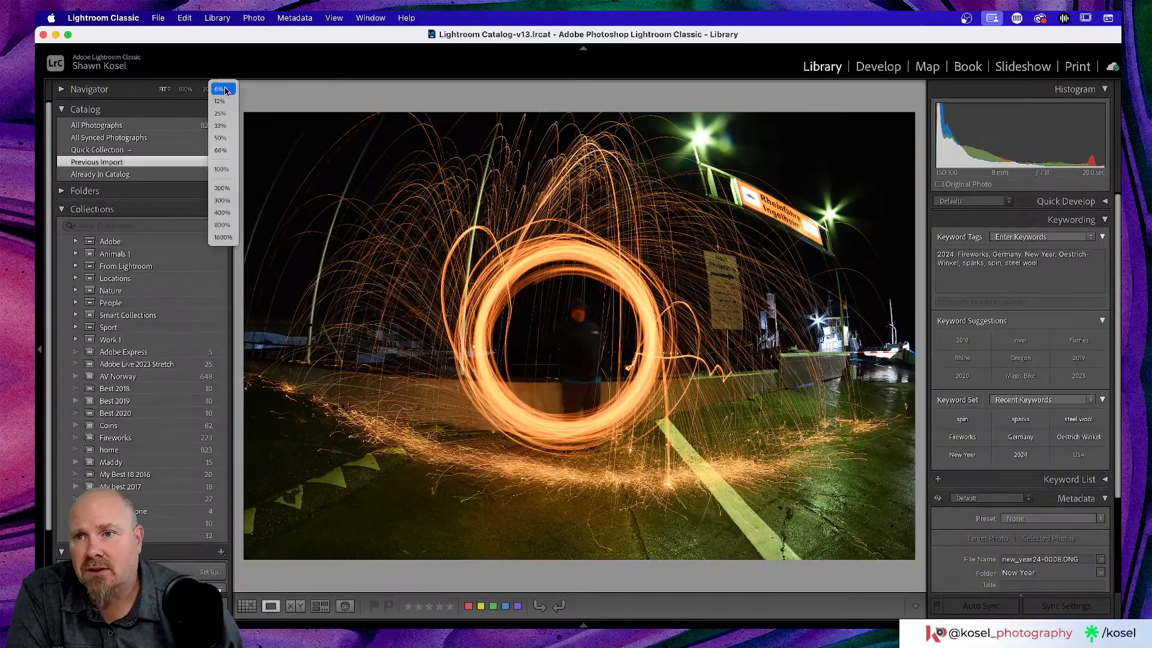
click(226, 188)
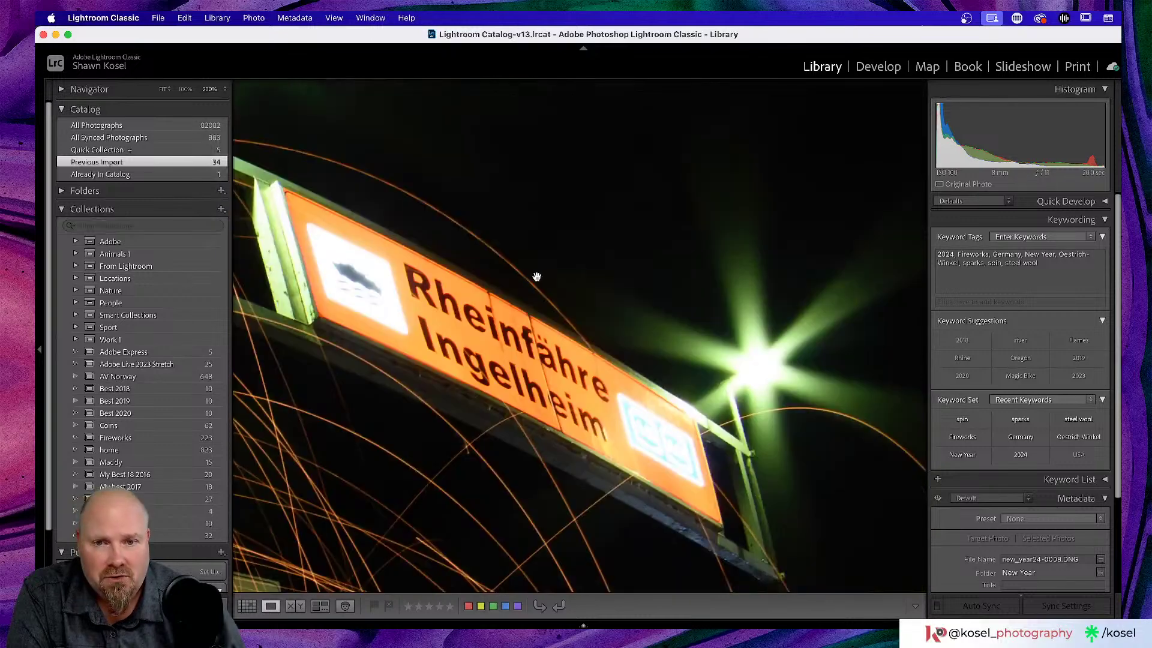
scroll(537, 276, left, 10)
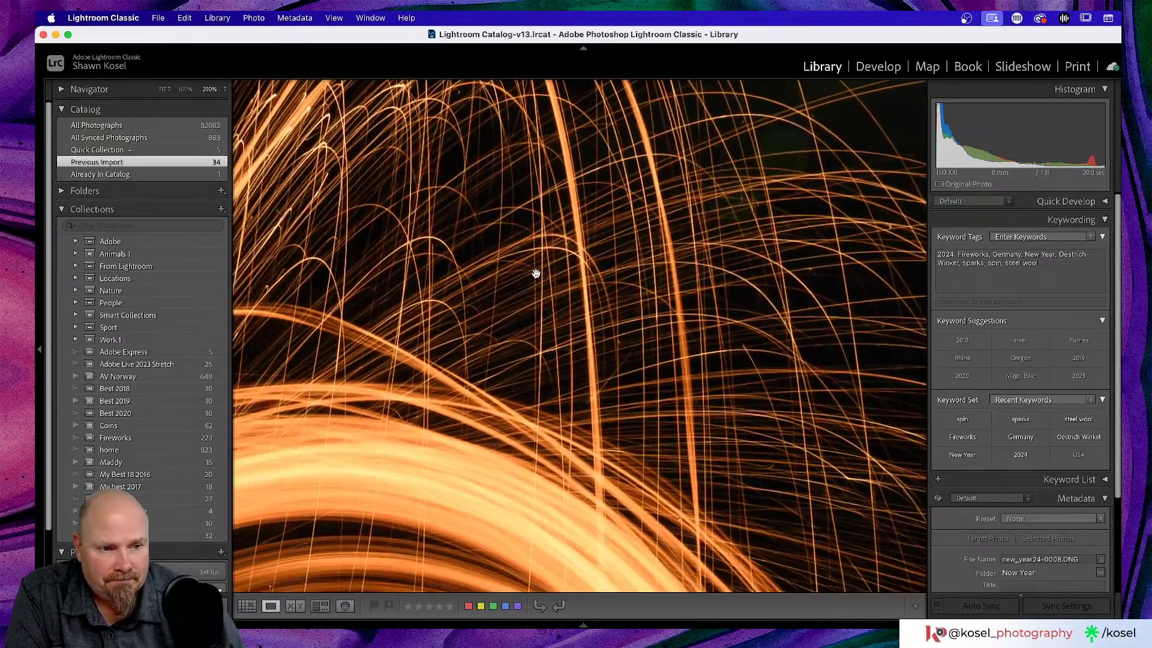
click(536, 274)
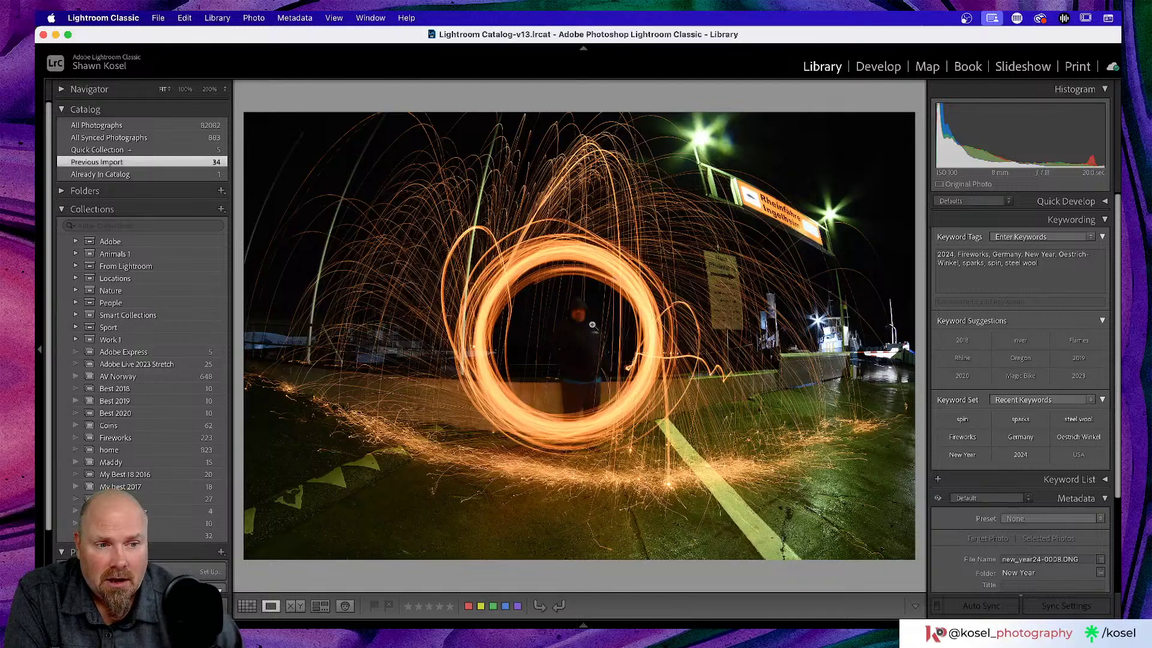
- Inspect the sparks on the ground around the painted line in new_year24-0009 at 200%
key(Right)
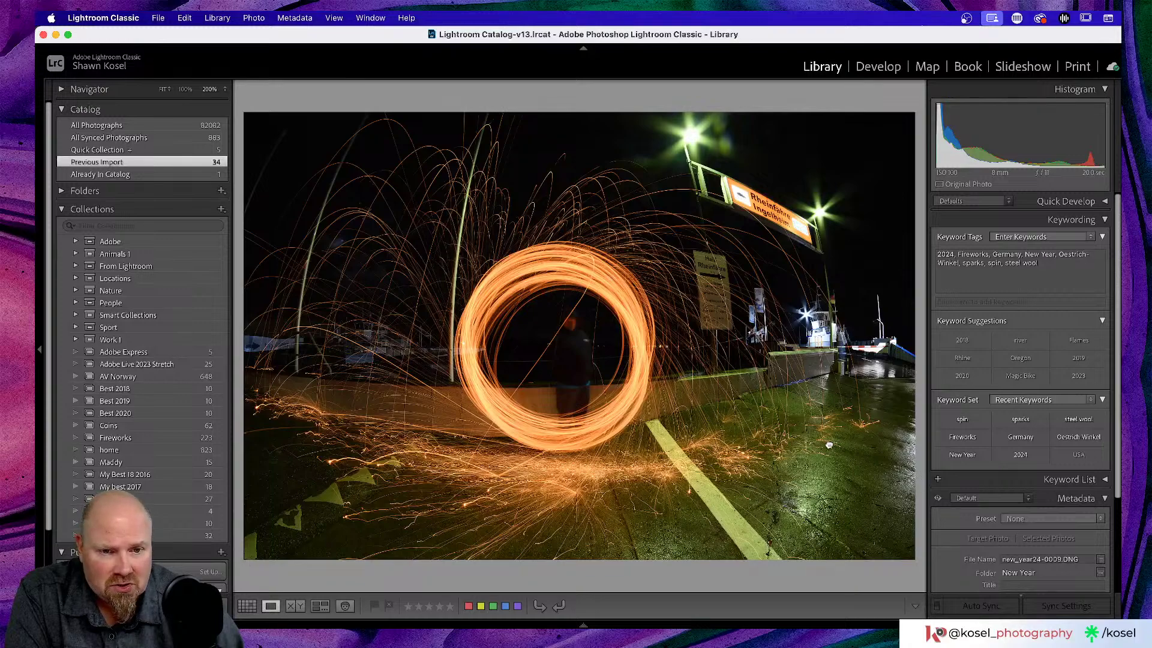
click(705, 468)
scroll(704, 467, left, 5)
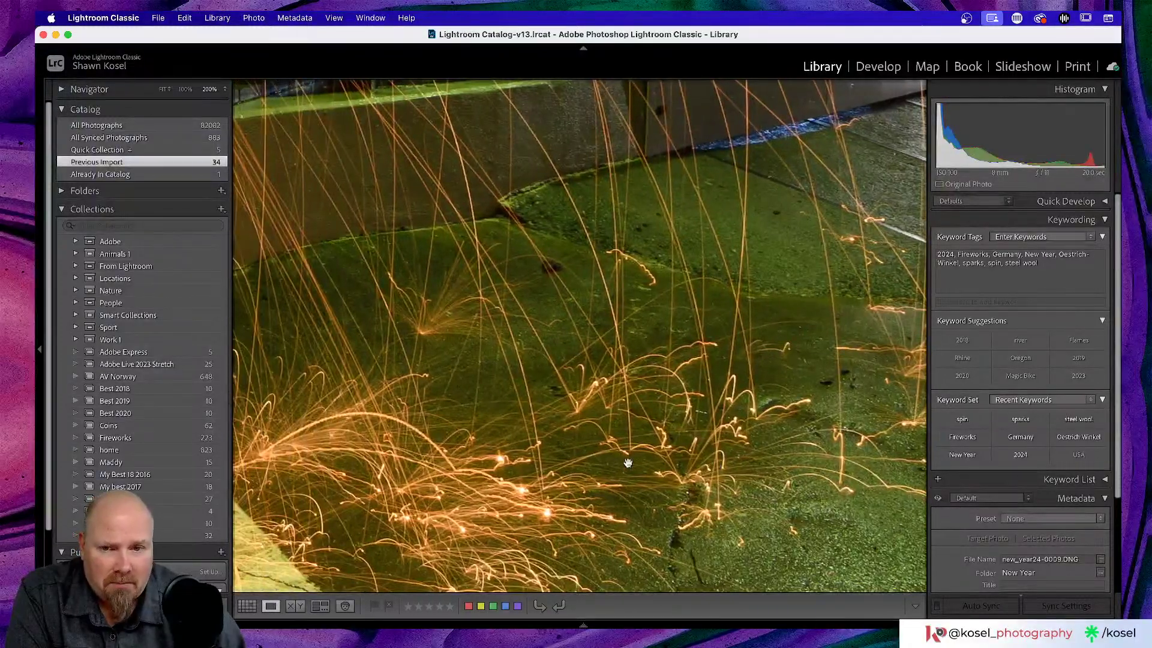
scroll(630, 461, down, 5)
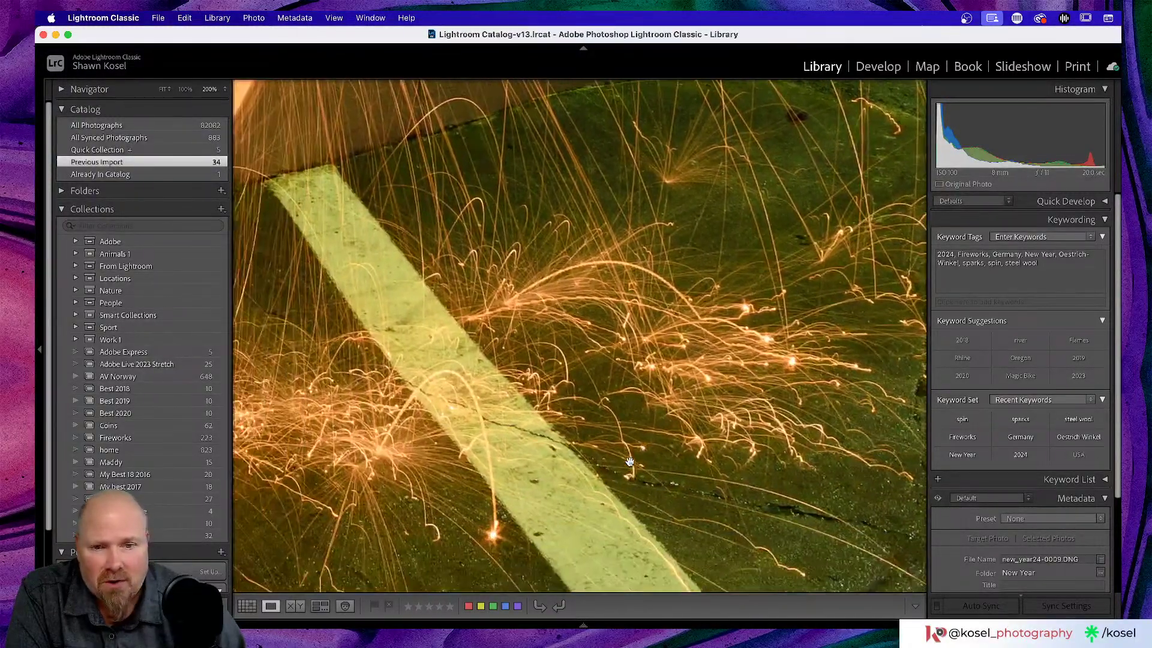
key(Right)
click(630, 462)
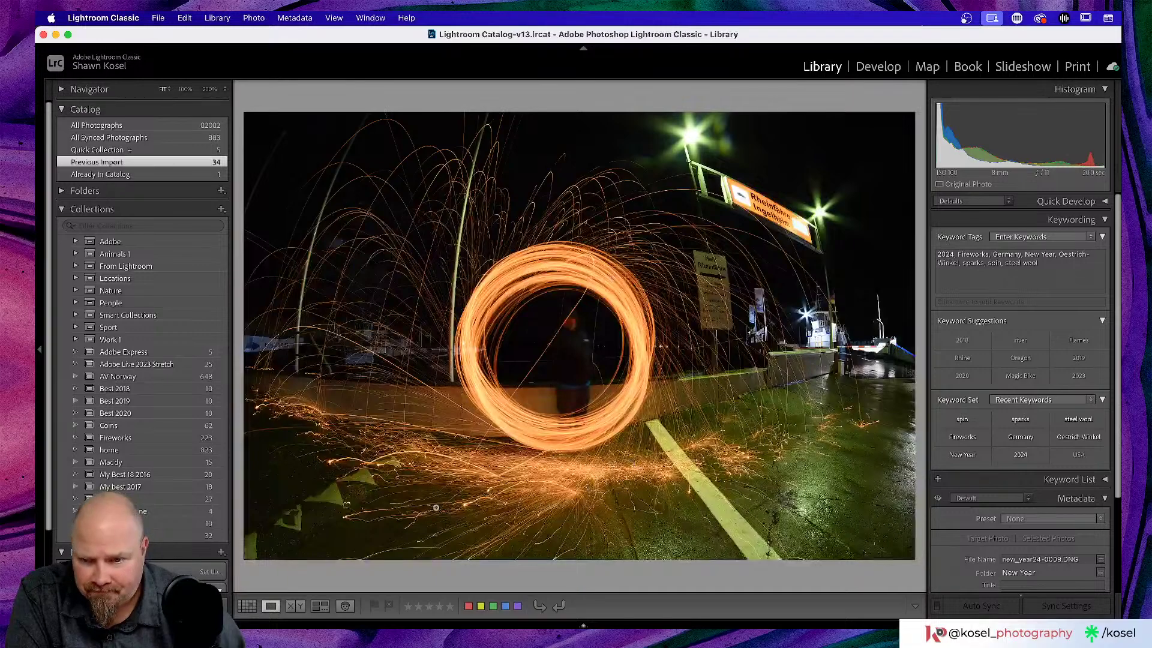
- Examine the bouncing sparks over the painted triangles and along the wall in new_year24-0009 at 200%
click(463, 491)
scroll(463, 492, down, 5)
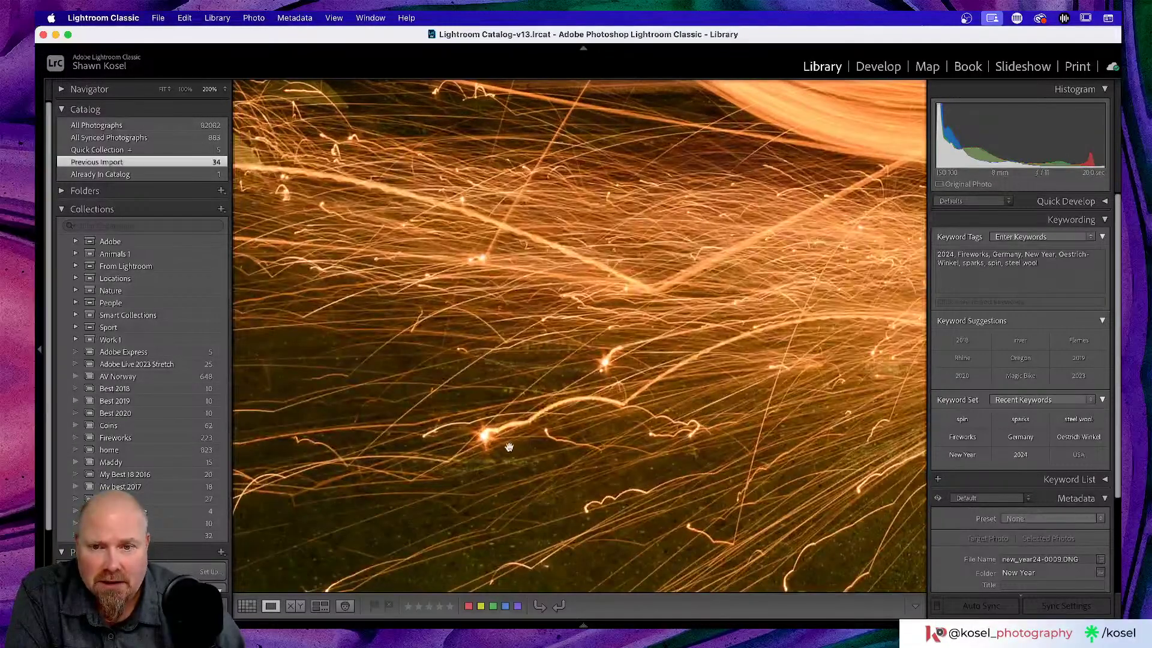
scroll(474, 315, left, 10)
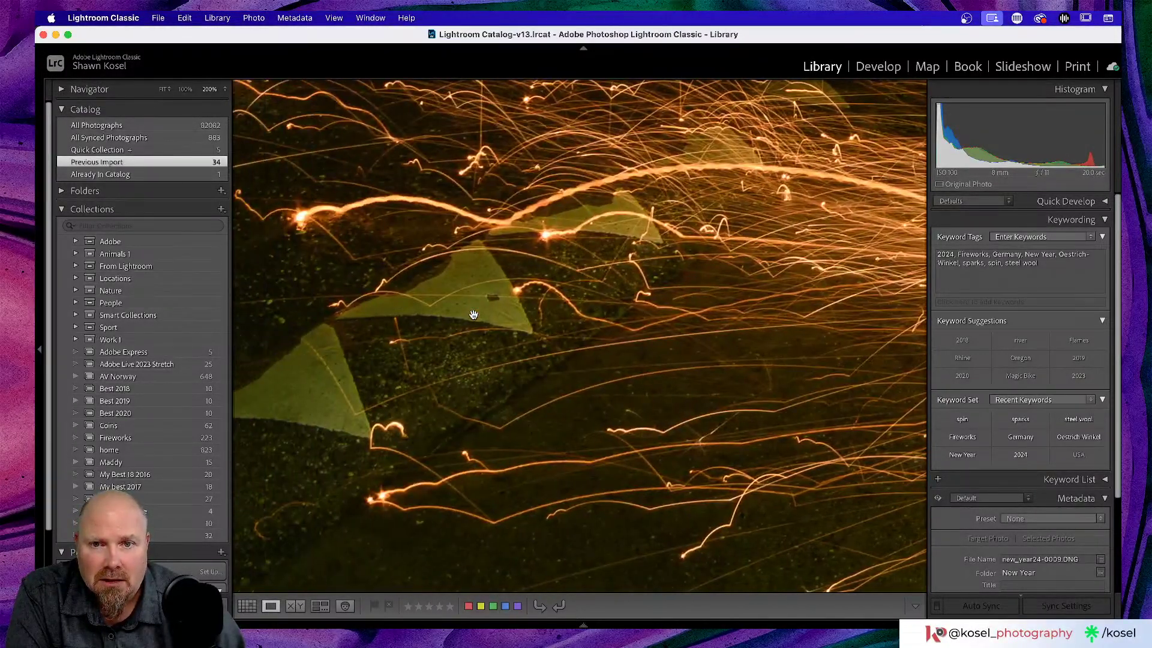
scroll(473, 315, up, 4)
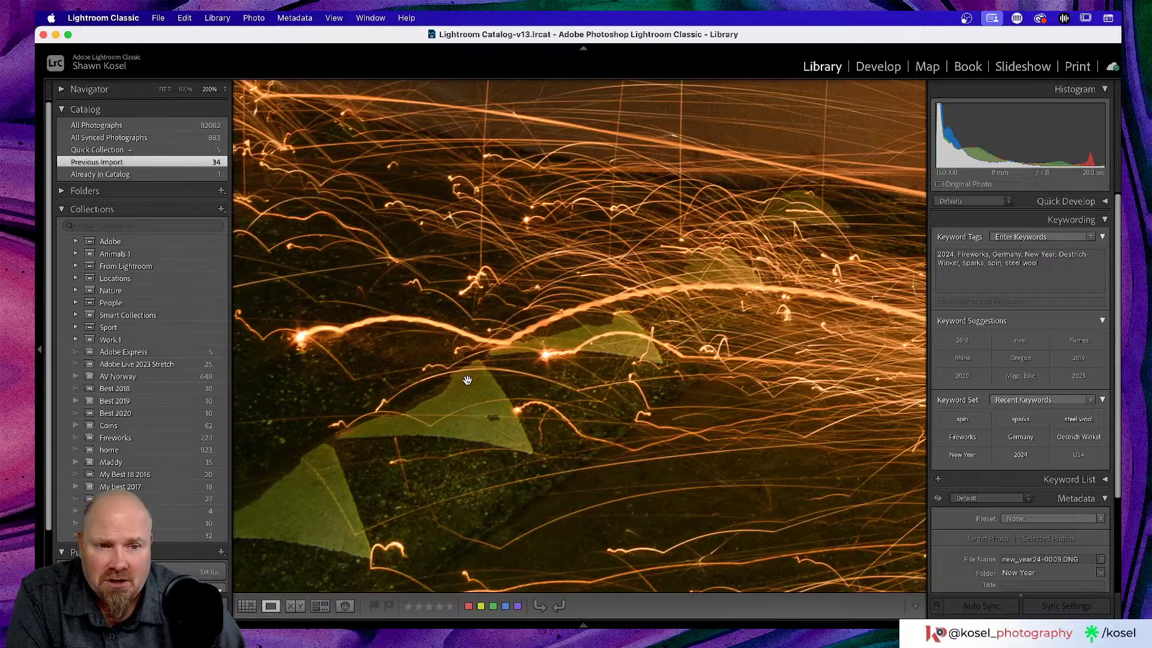
scroll(467, 381, left, 6)
scroll(467, 381, left, 1)
scroll(467, 380, up, 4)
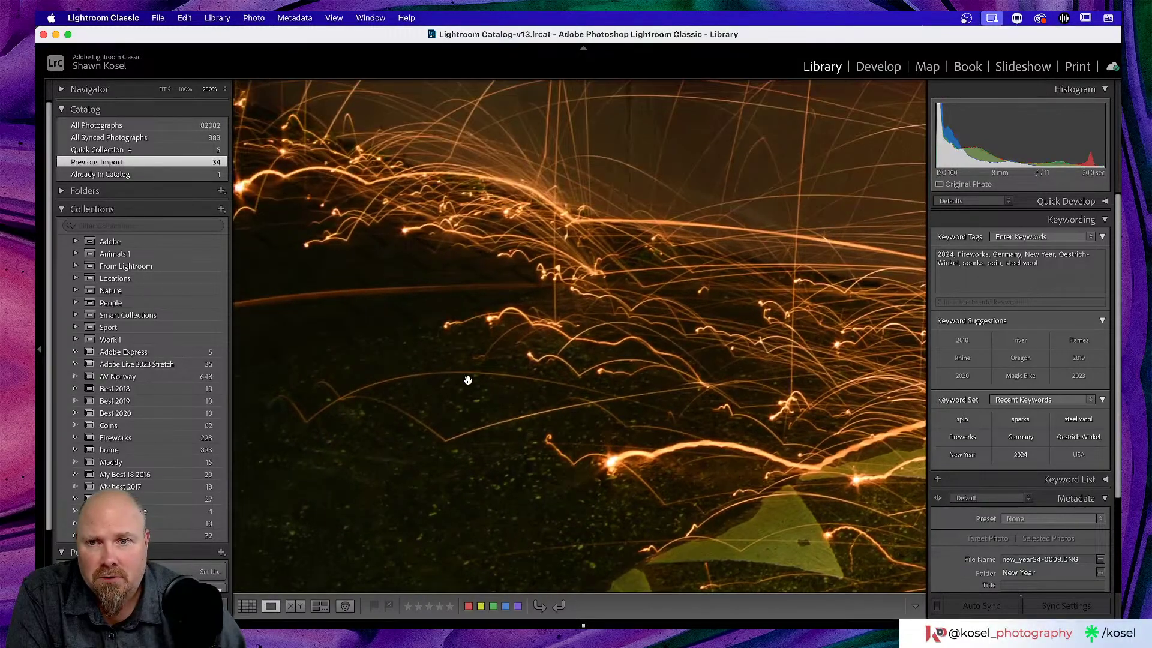
click(468, 380)
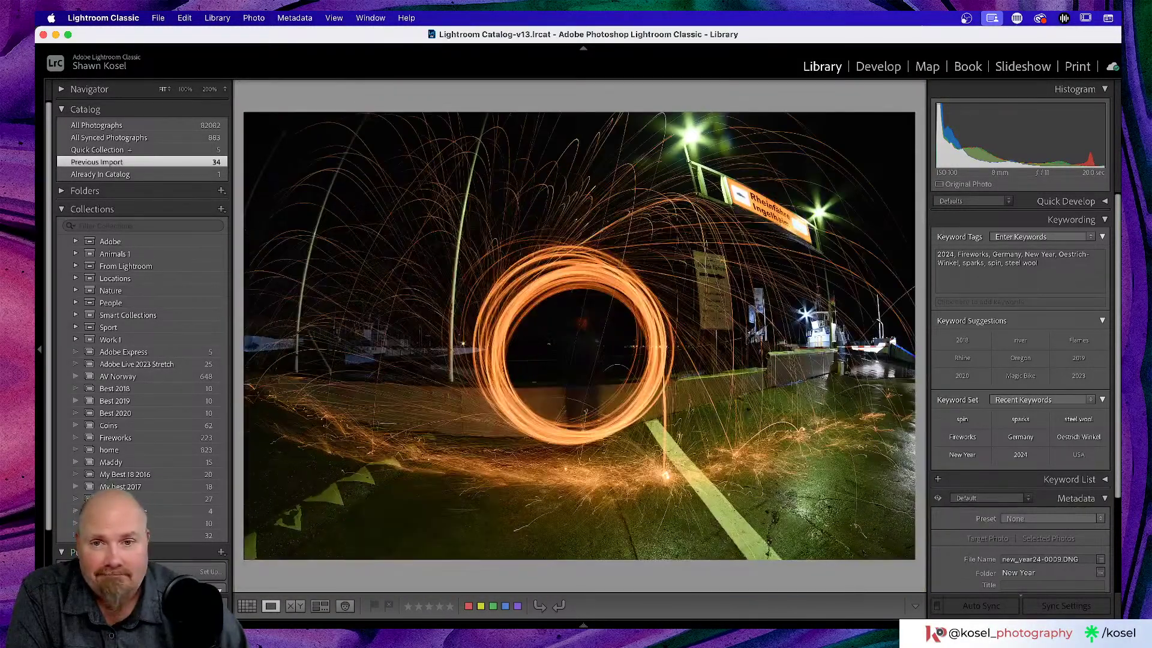
- Rate photo new_year24-0010 three stars and compare it with the following shot
key(Right)
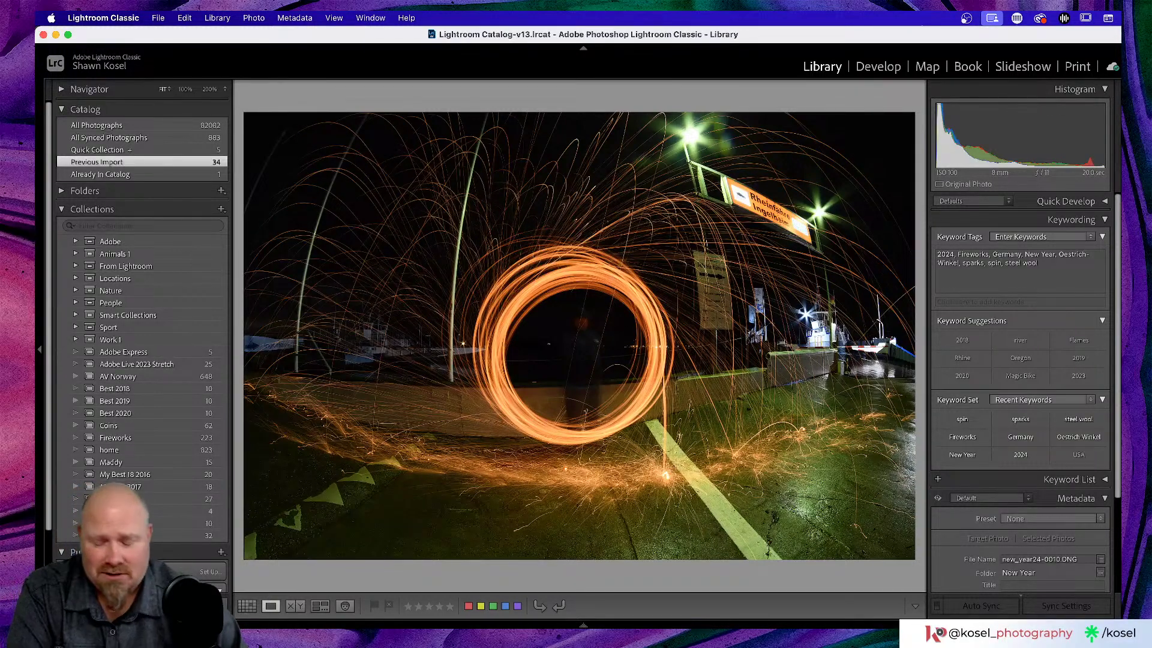
key(3)
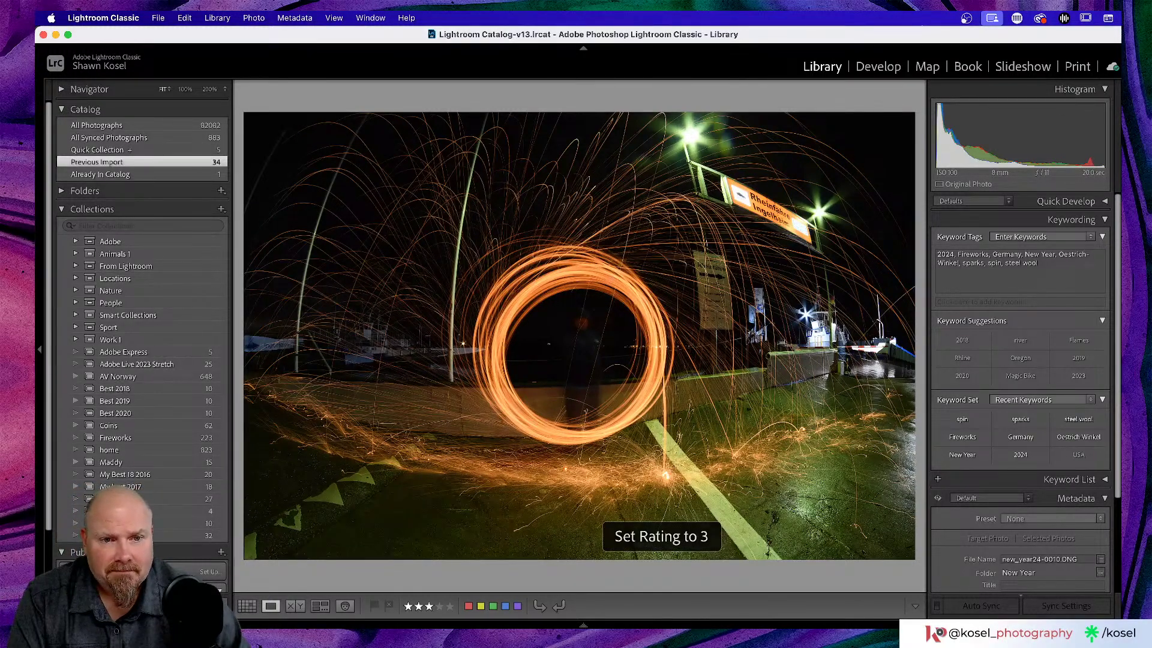
key(Right)
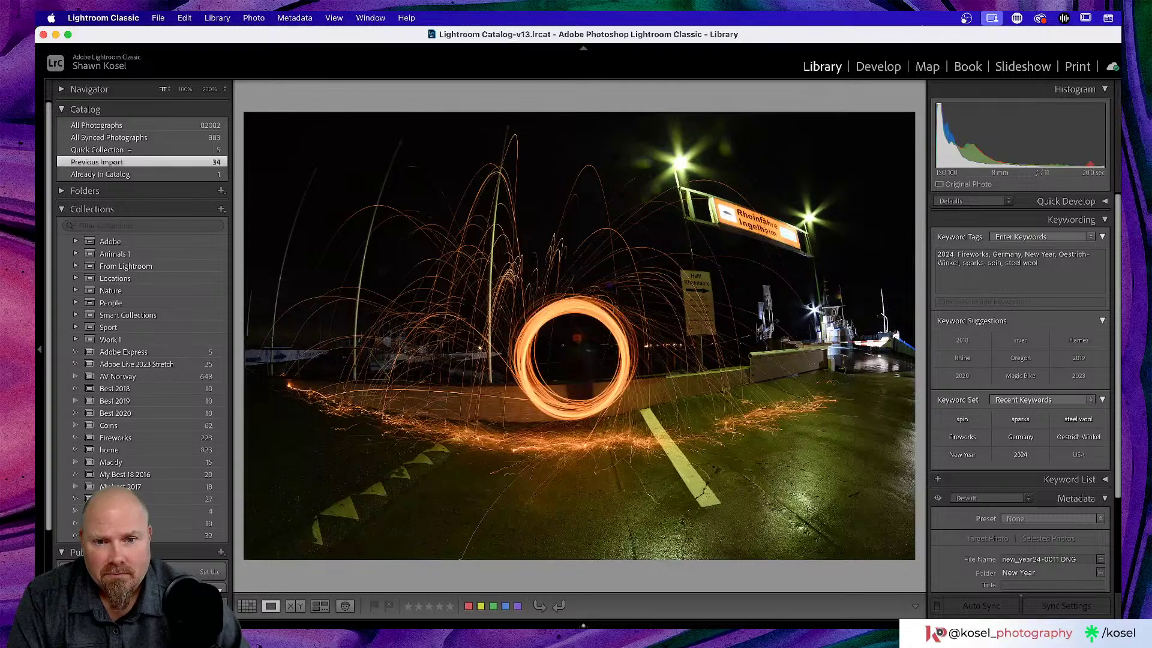
key(Left)
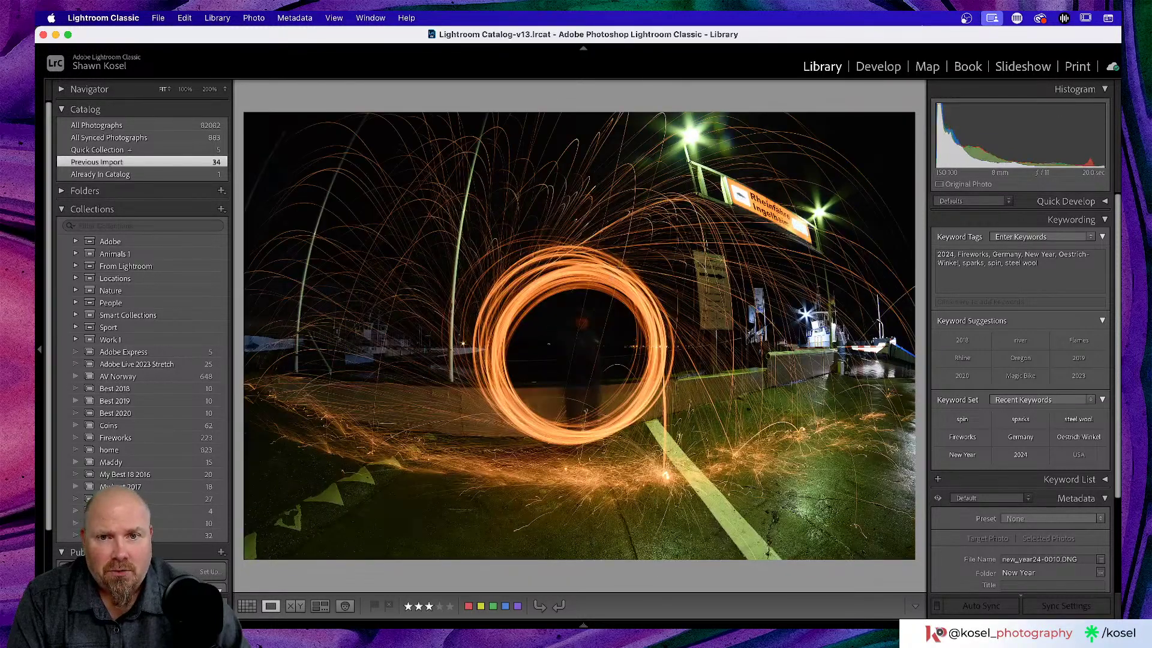
- Inspect the figure inside the light ring in new_year24-0011 up close, and return to the thumbnail grid
key(Right)
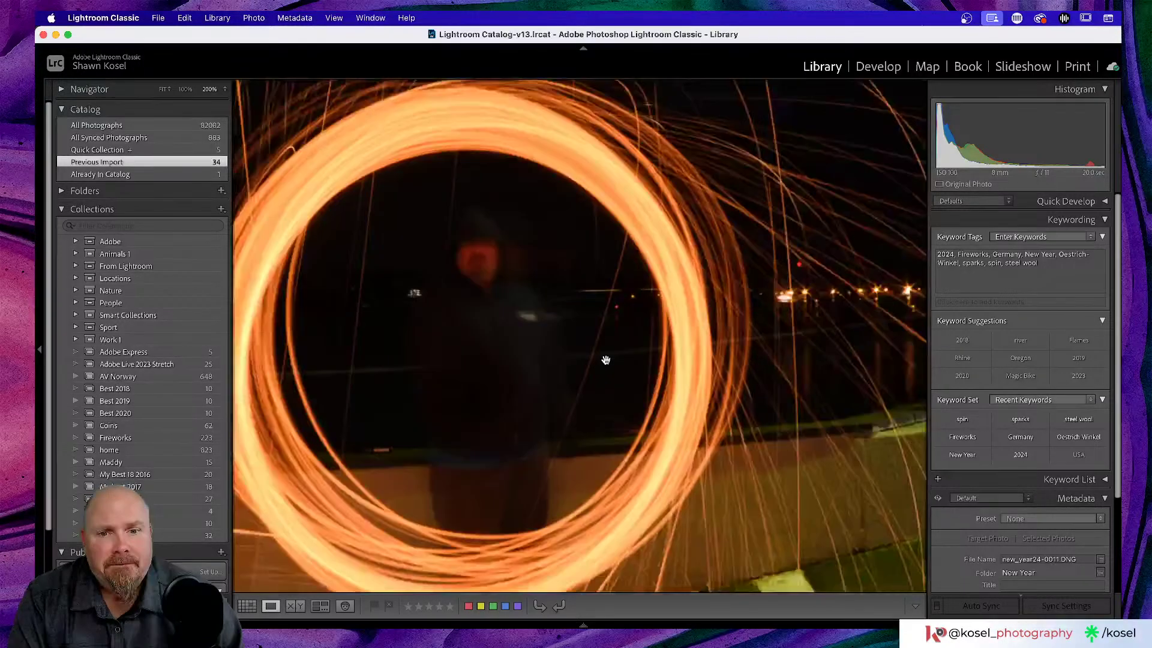
click(607, 360)
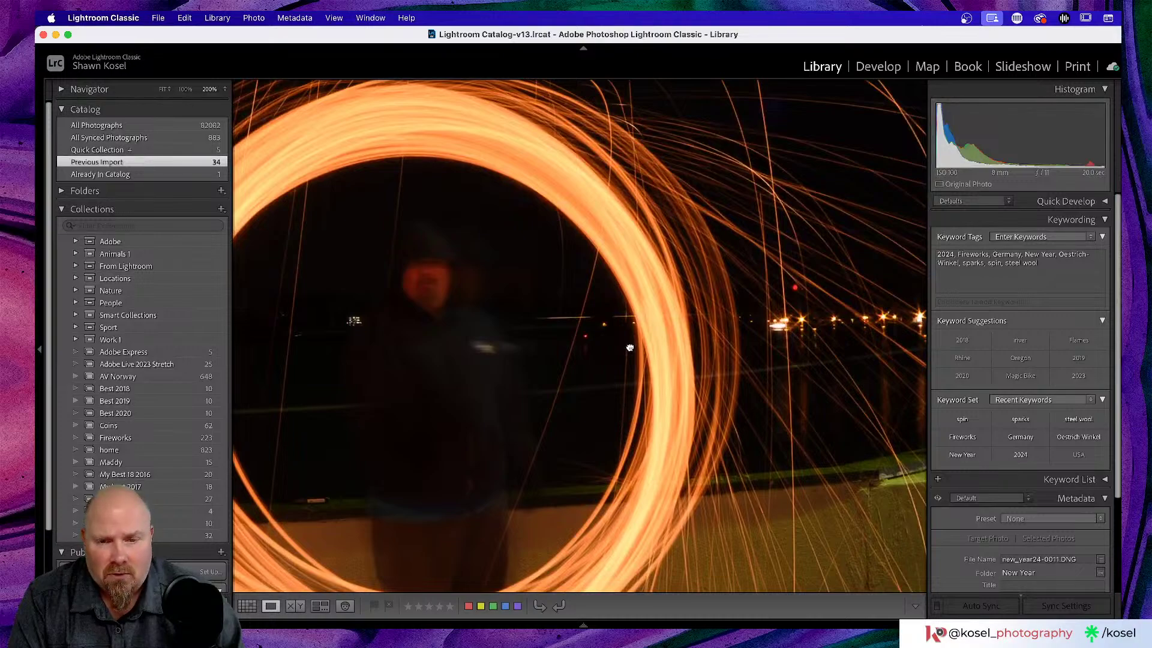
click(630, 348)
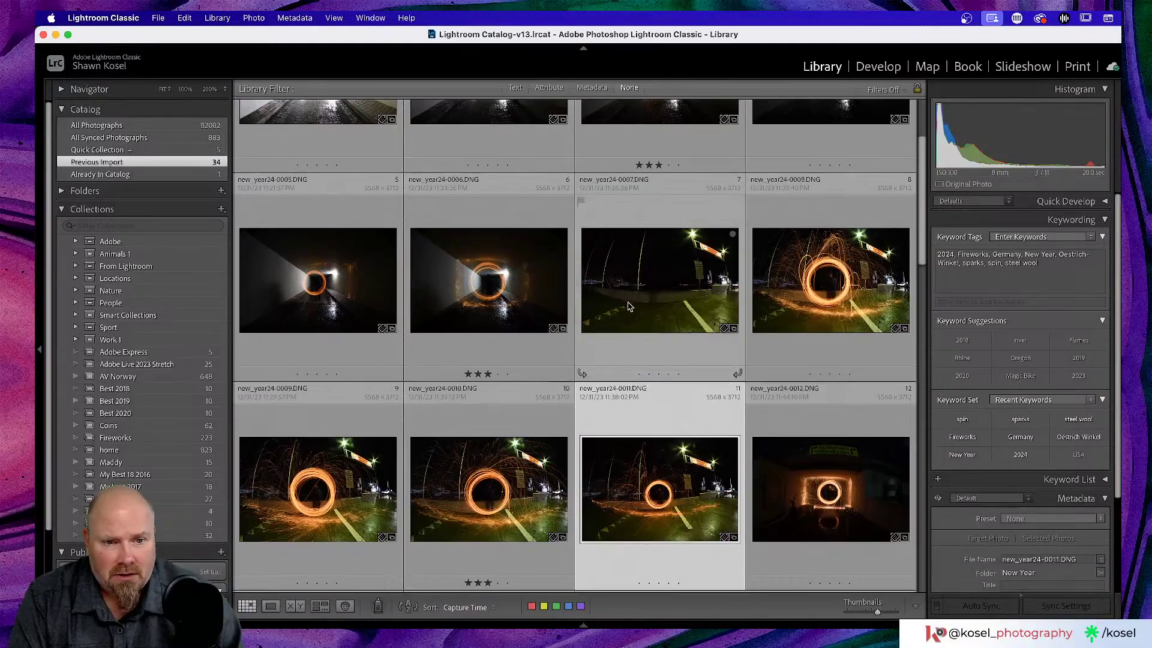
- Examine the distant fireworks beyond the crosswalk in new_year24-0014 at 200%, and return to the thumbnail grid
scroll(626, 336, down, 10)
scroll(627, 307, up, 3)
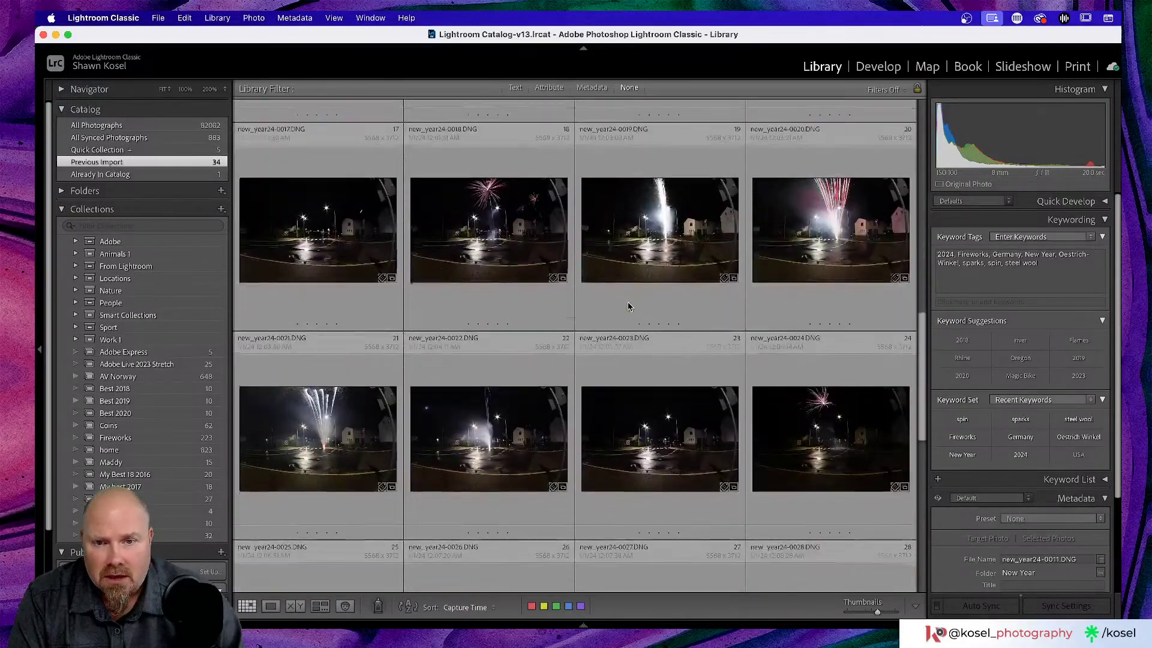
double_click(540, 273)
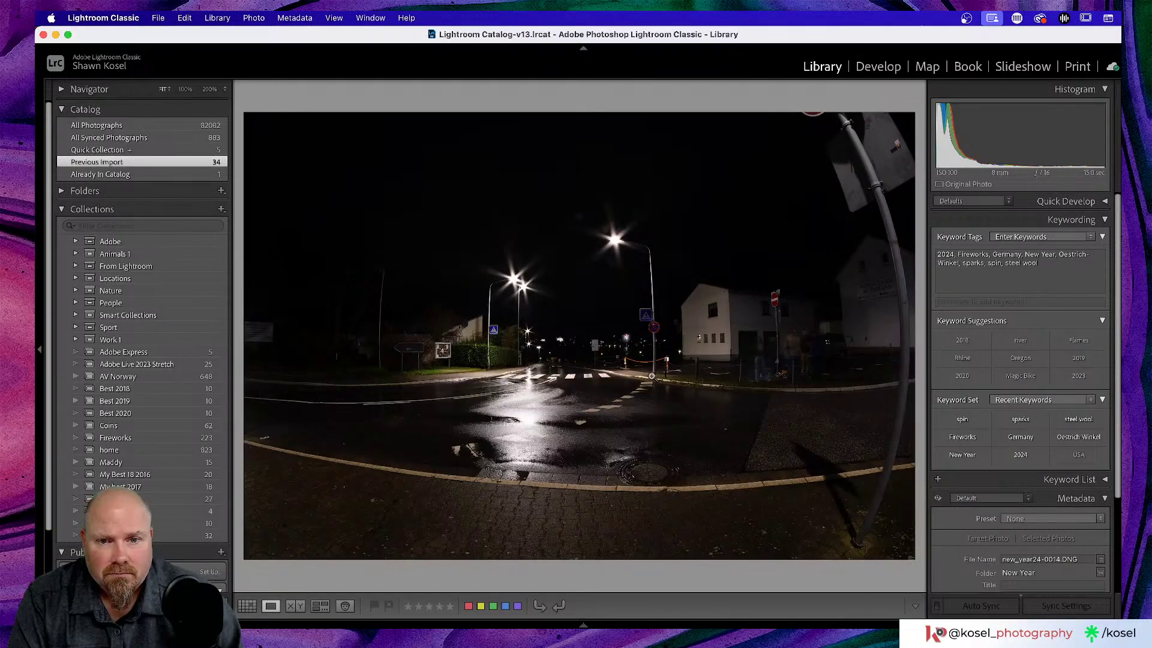
click(638, 370)
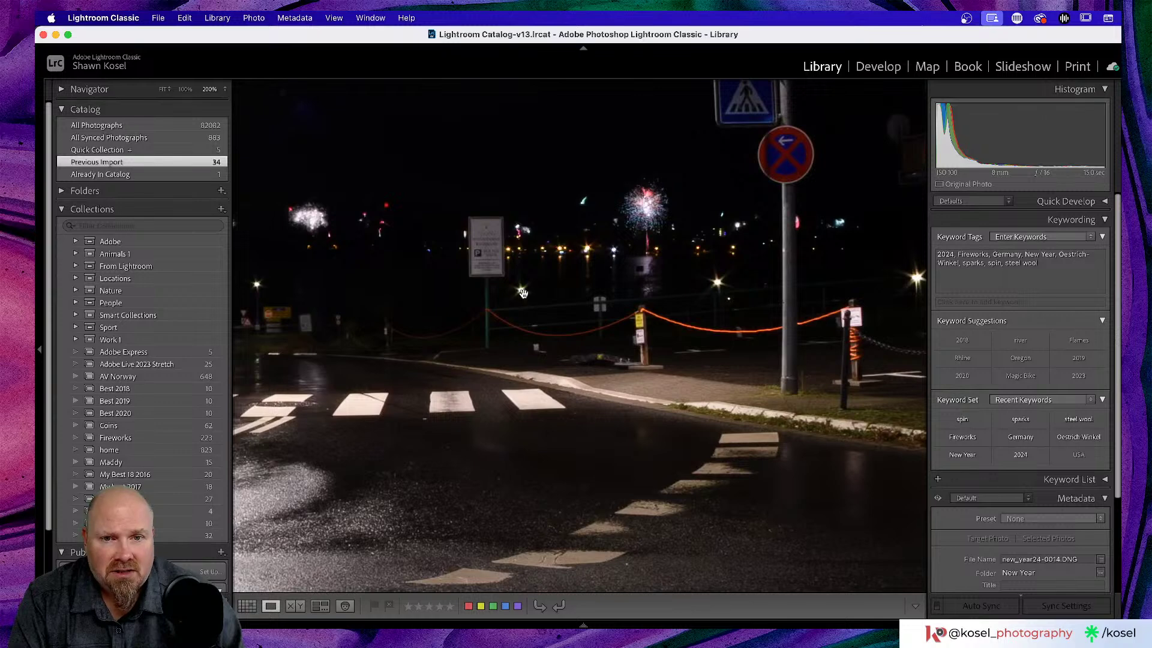
click(560, 268)
key(g)
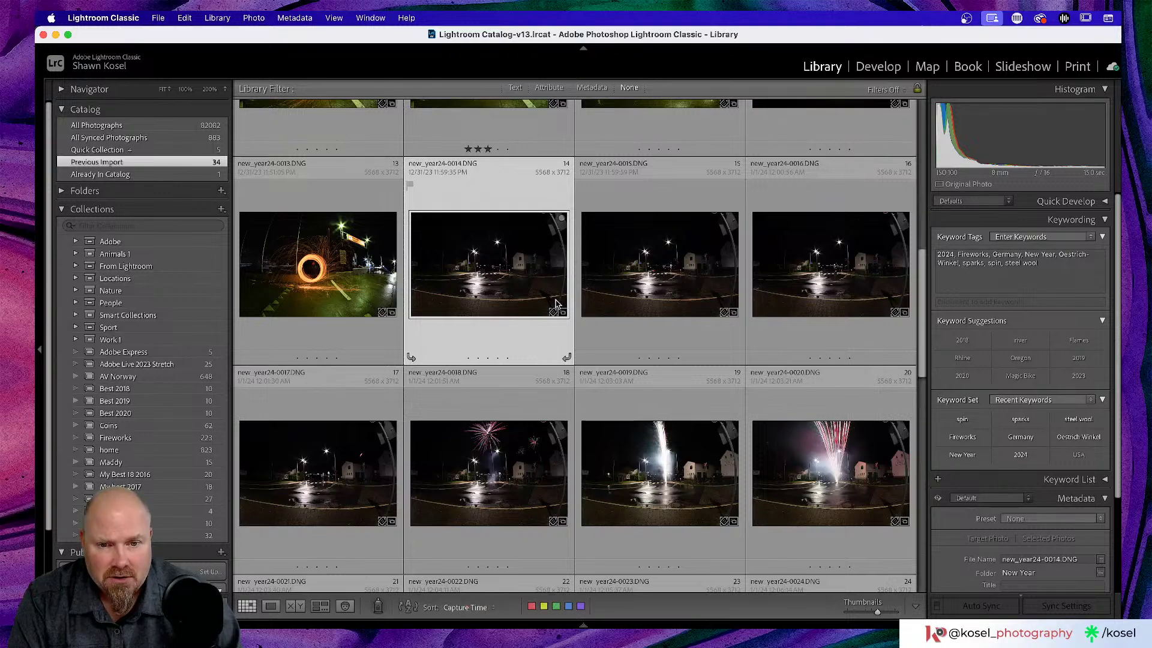
- Open the last photo of the import, new_year24-0034, and inspect its distant fireworks at 200%
scroll(556, 300, down, 8)
scroll(556, 303, down, 5)
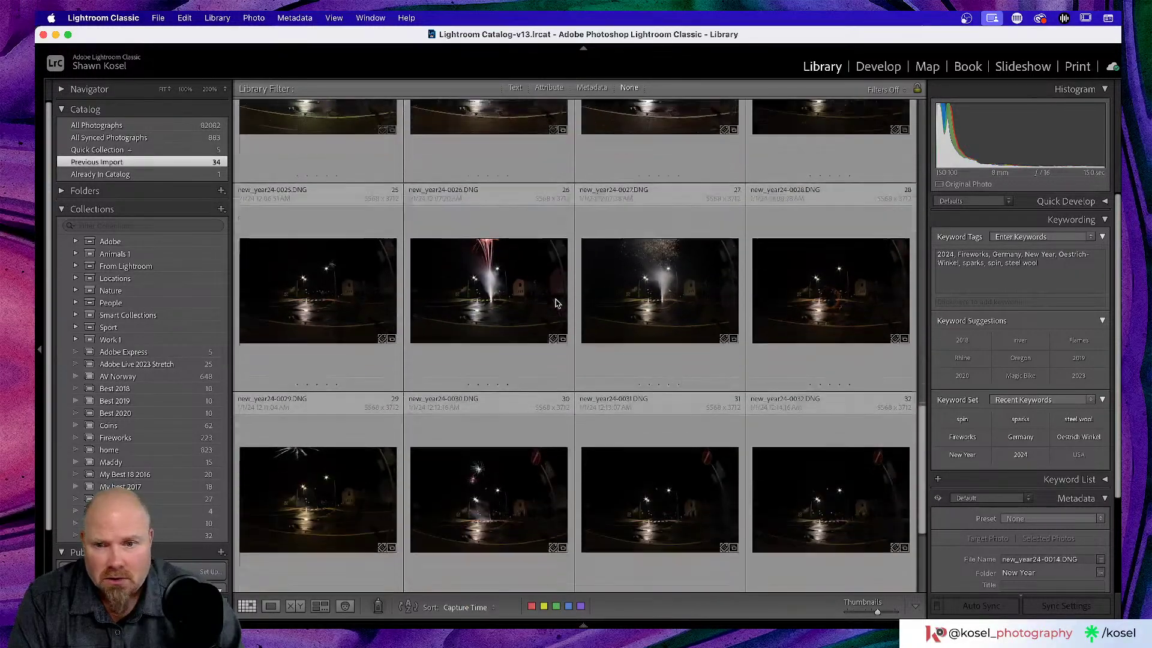
scroll(556, 303, down, 2)
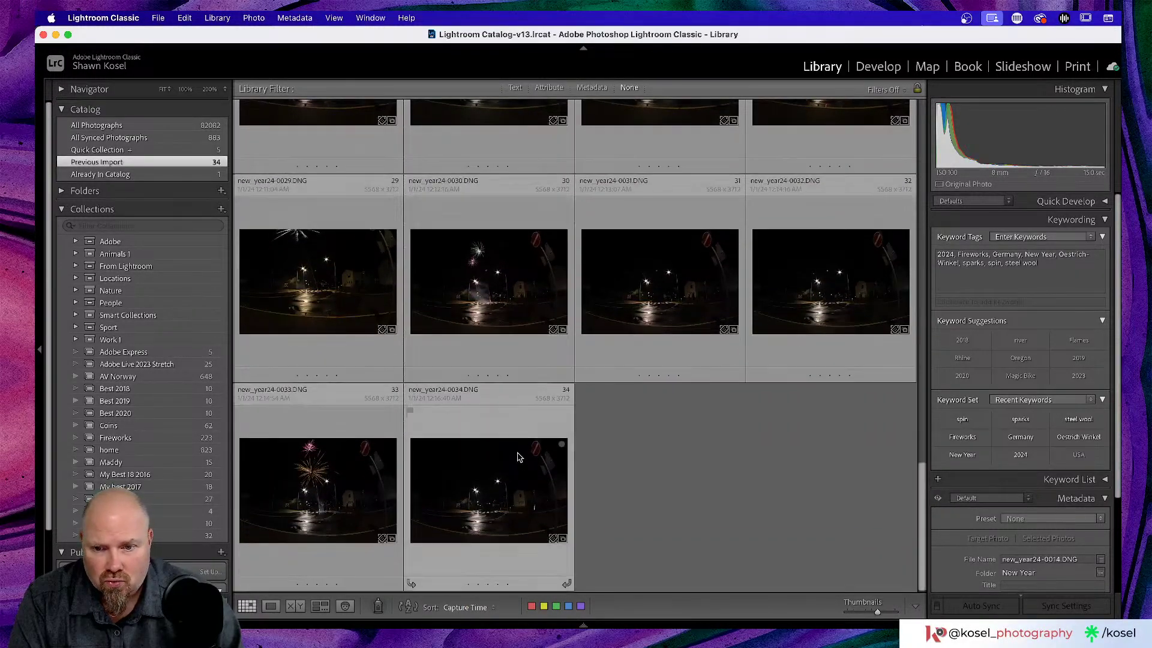
click(503, 494)
double_click(507, 494)
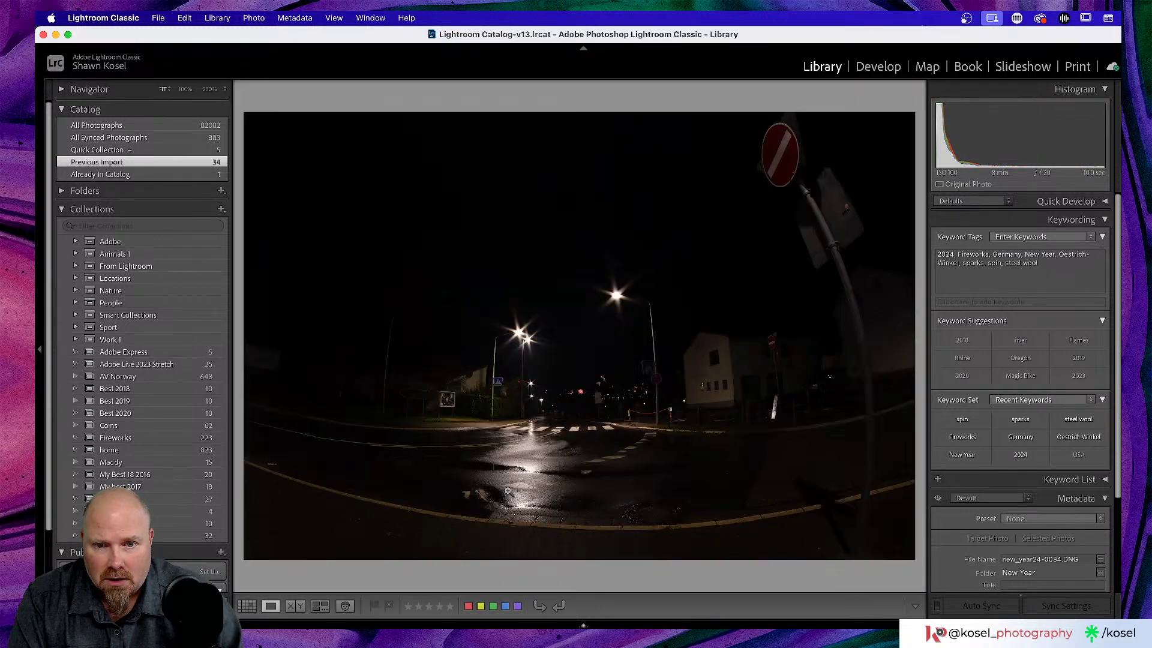
click(581, 410)
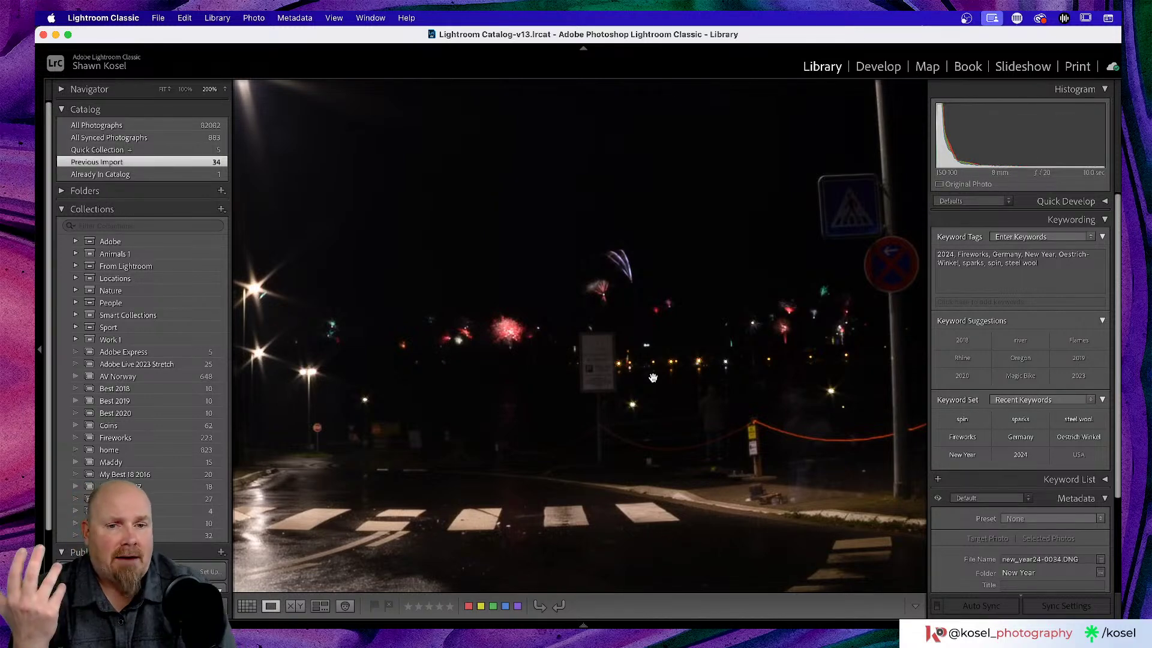
- Check the preceding fireworks shot, new_year24-0033, at 200%, and return to the steel-wool photos in the thumbnail grid
key(Left)
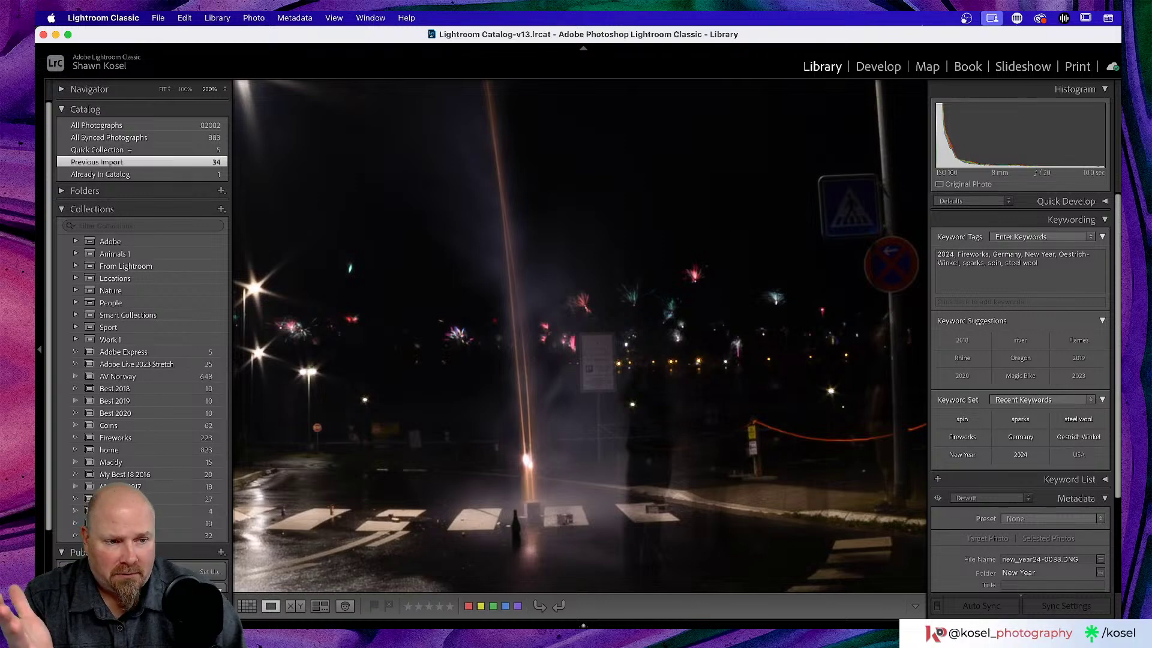
key(g)
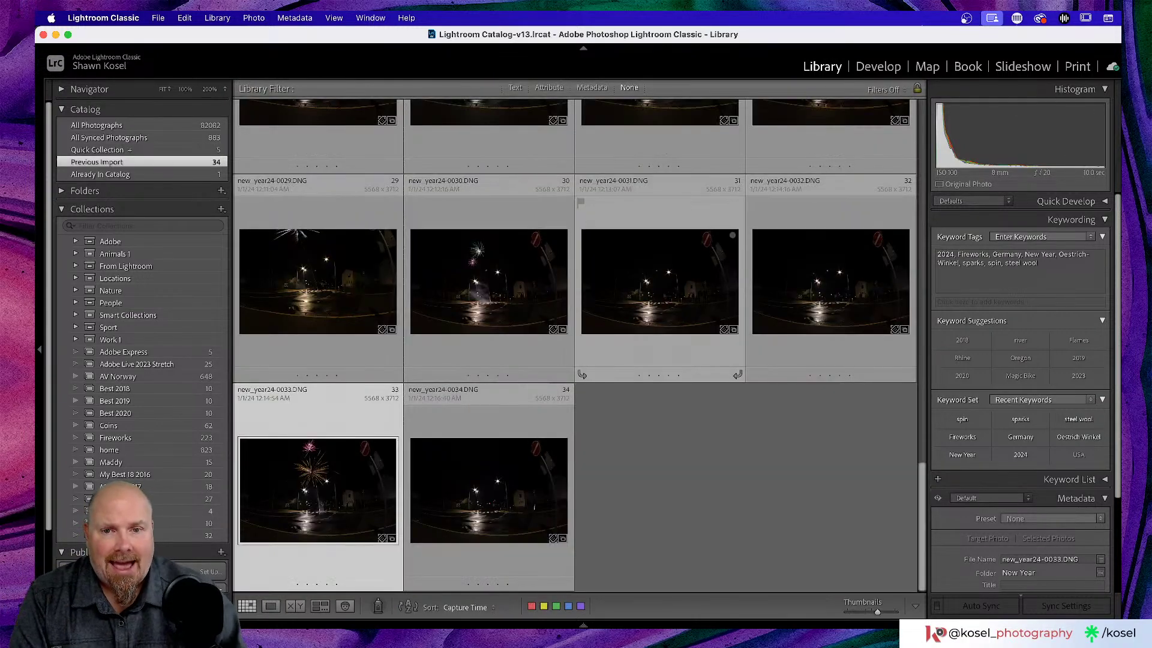
scroll(729, 349, up, 5)
scroll(729, 349, up, 8)
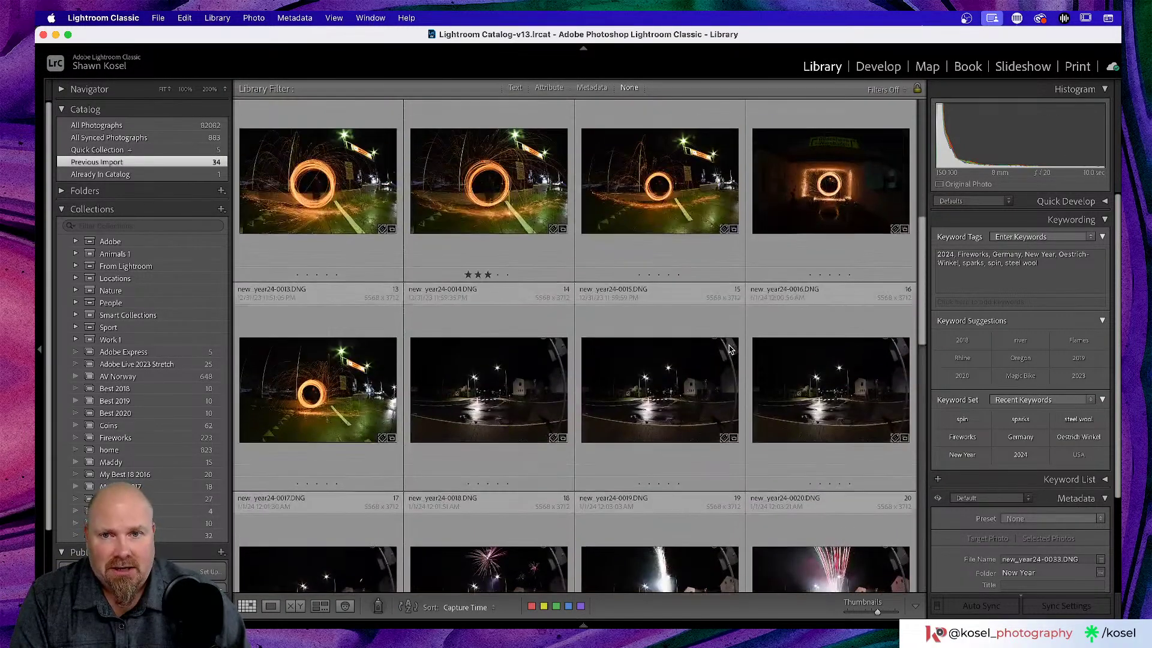
scroll(730, 351, up, 1)
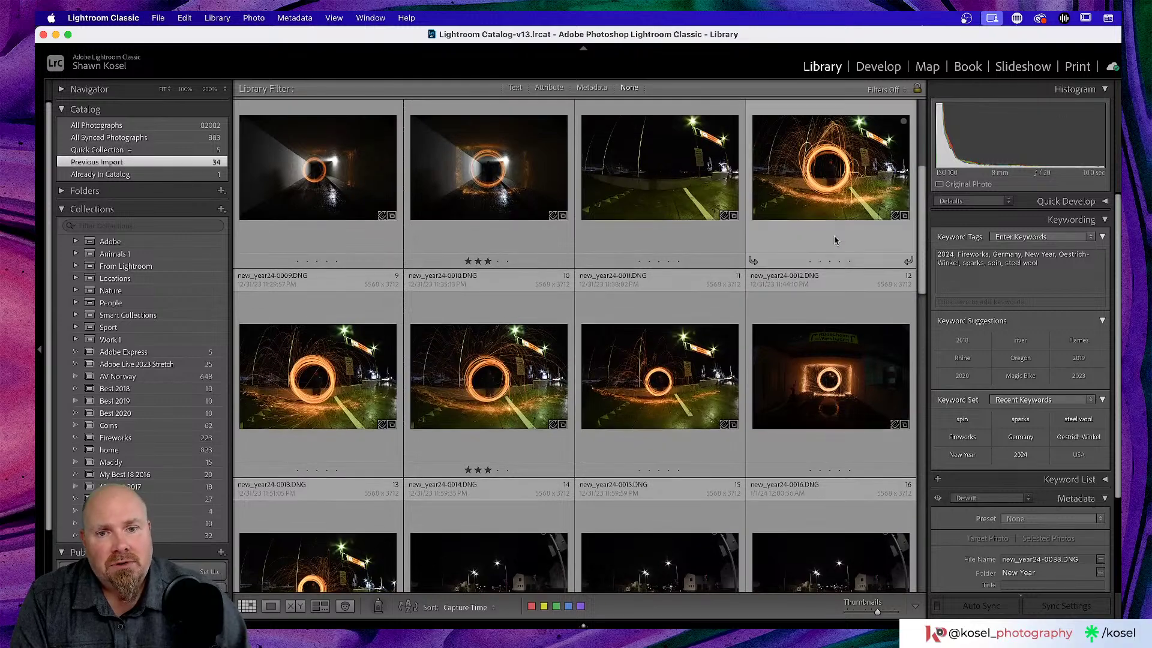
- Open new_year24-0008, step forward through the light-ring shots to new_year24-0011, and rate that photo three stars
double_click(855, 165)
click(516, 434)
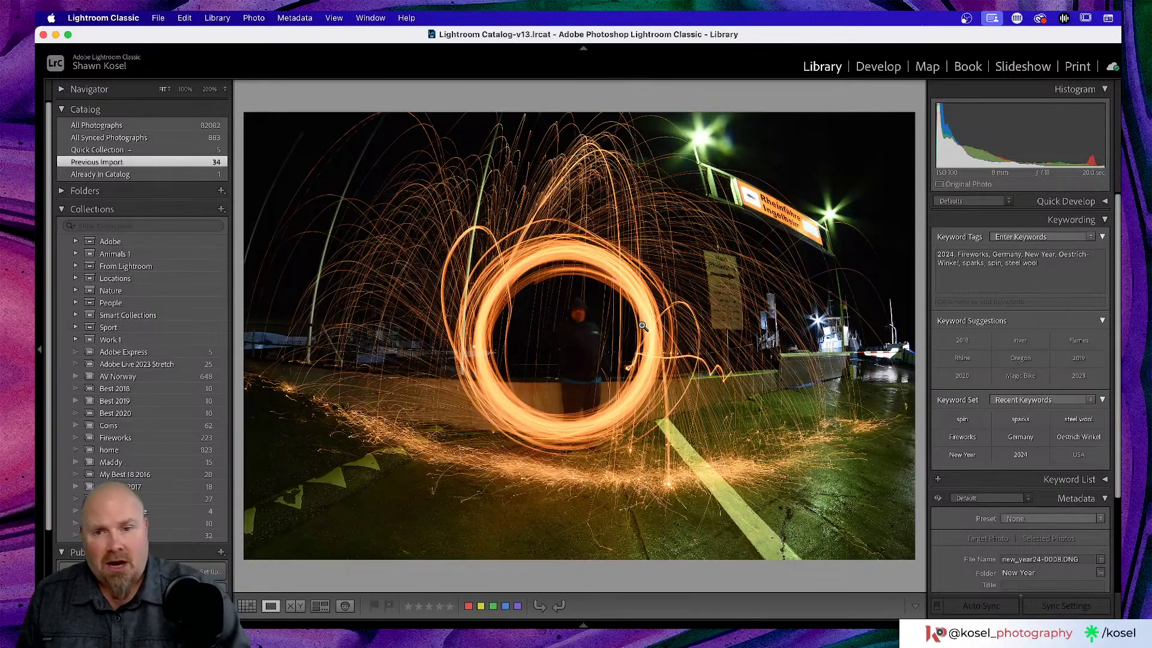
key(Right)
key(Right)
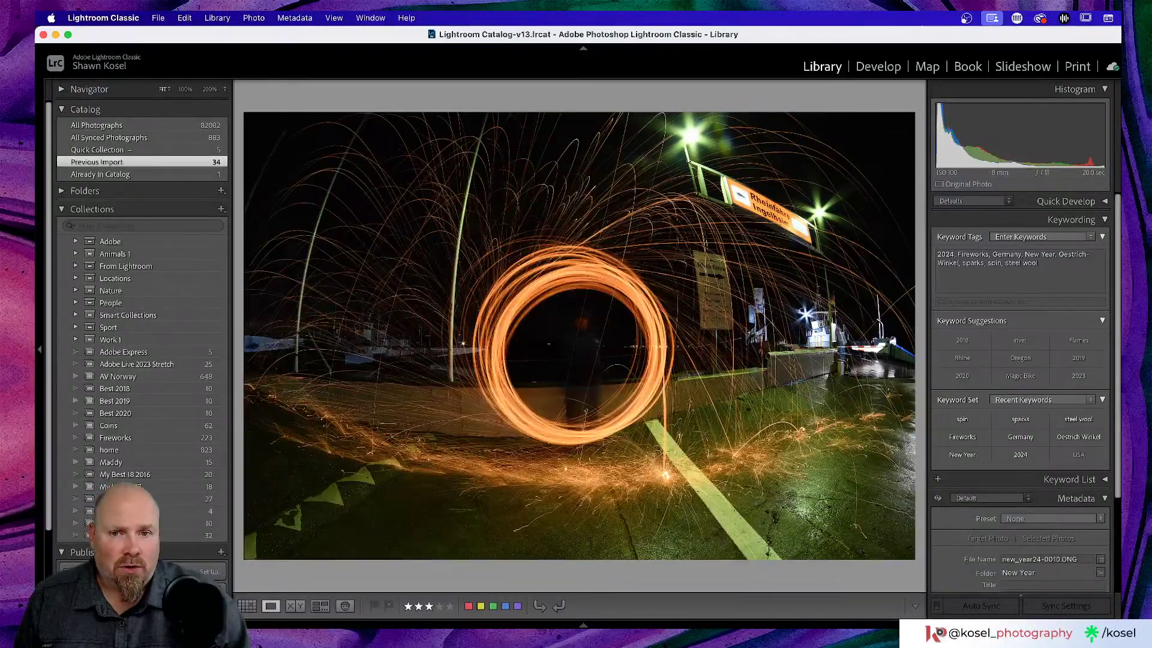
key(Right)
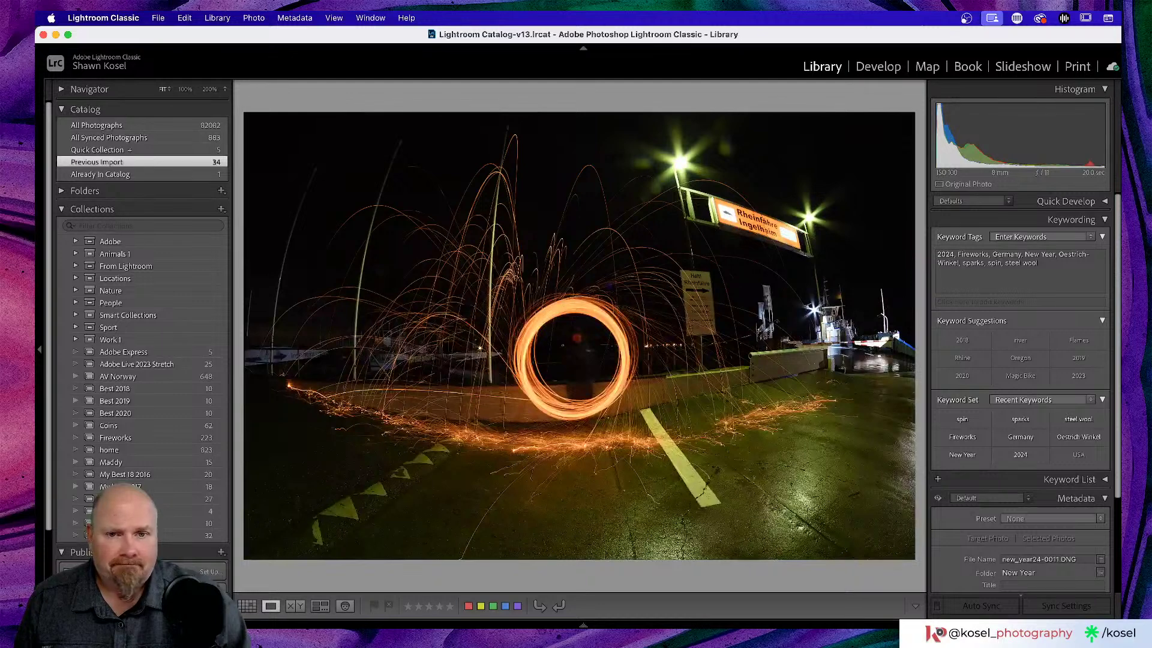
key(3)
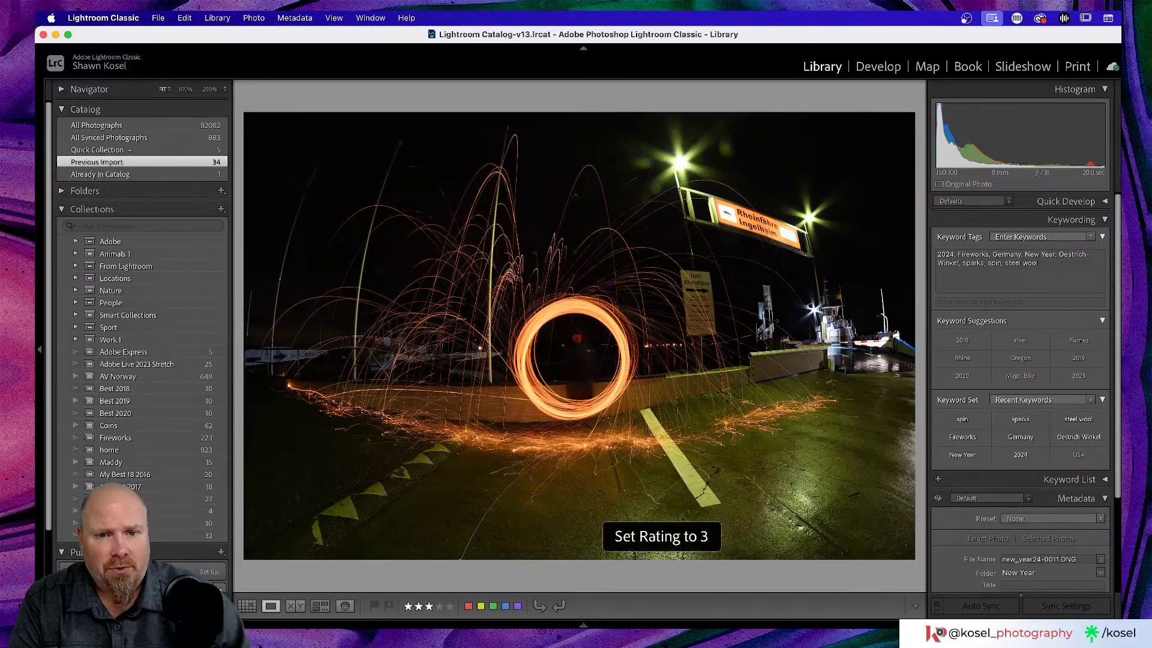
- Inspect the figure and background lights in new_year24-0011 at 200%, and compare the photo with new_year24-0012 and new_year24-0013
click(633, 338)
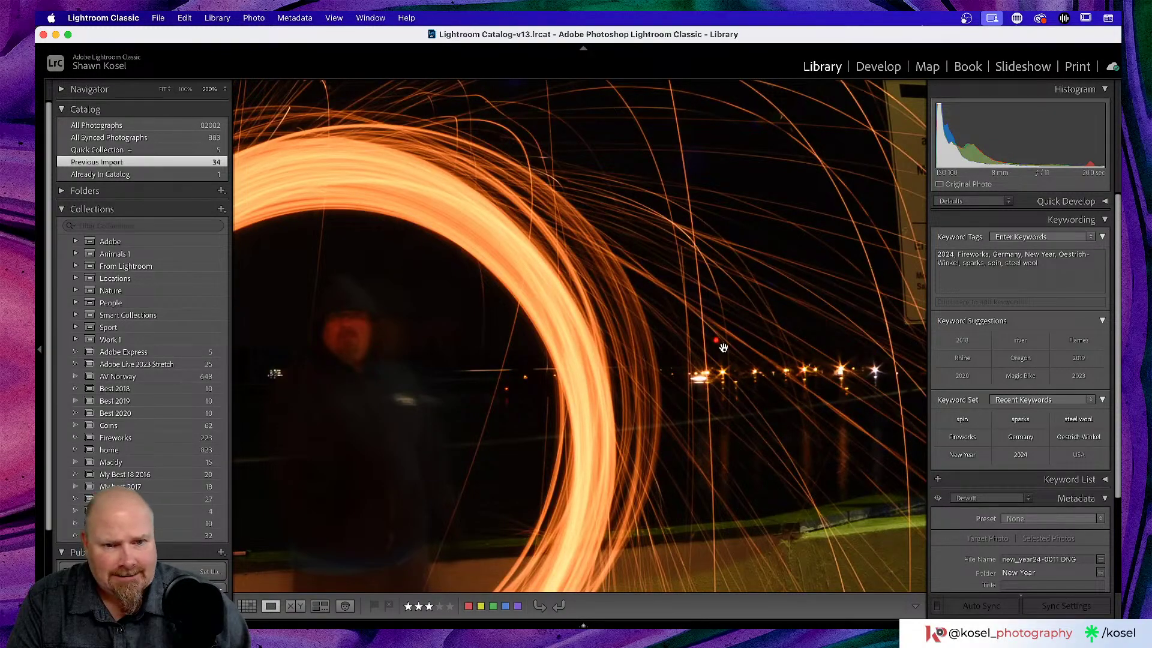
click(723, 348)
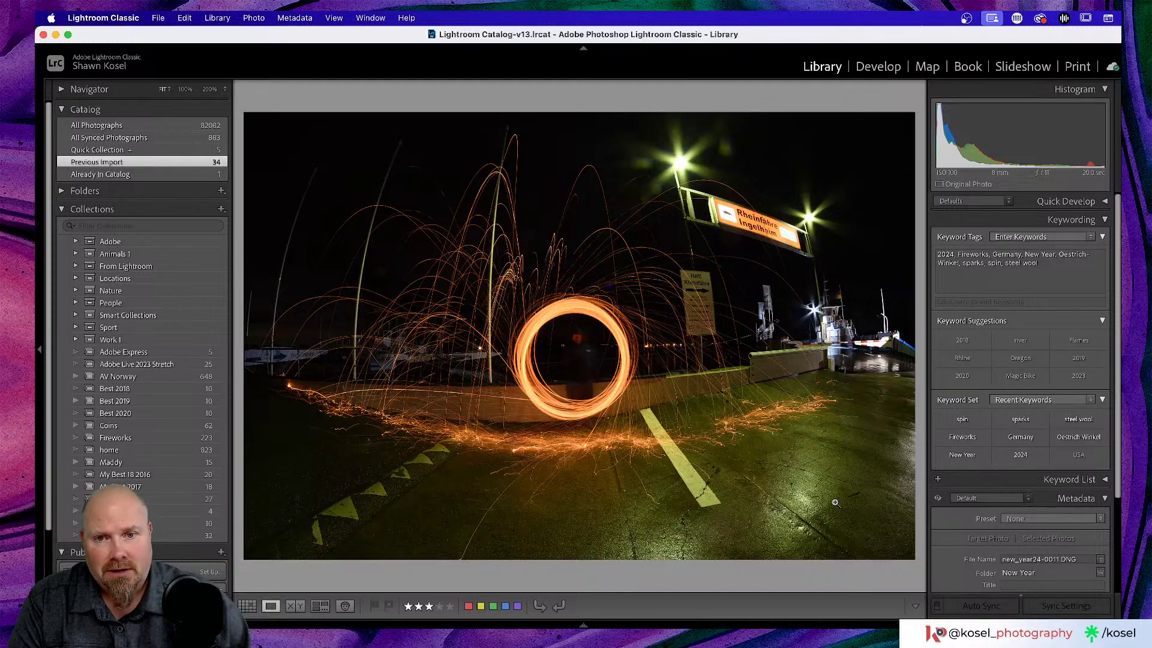
key(Right)
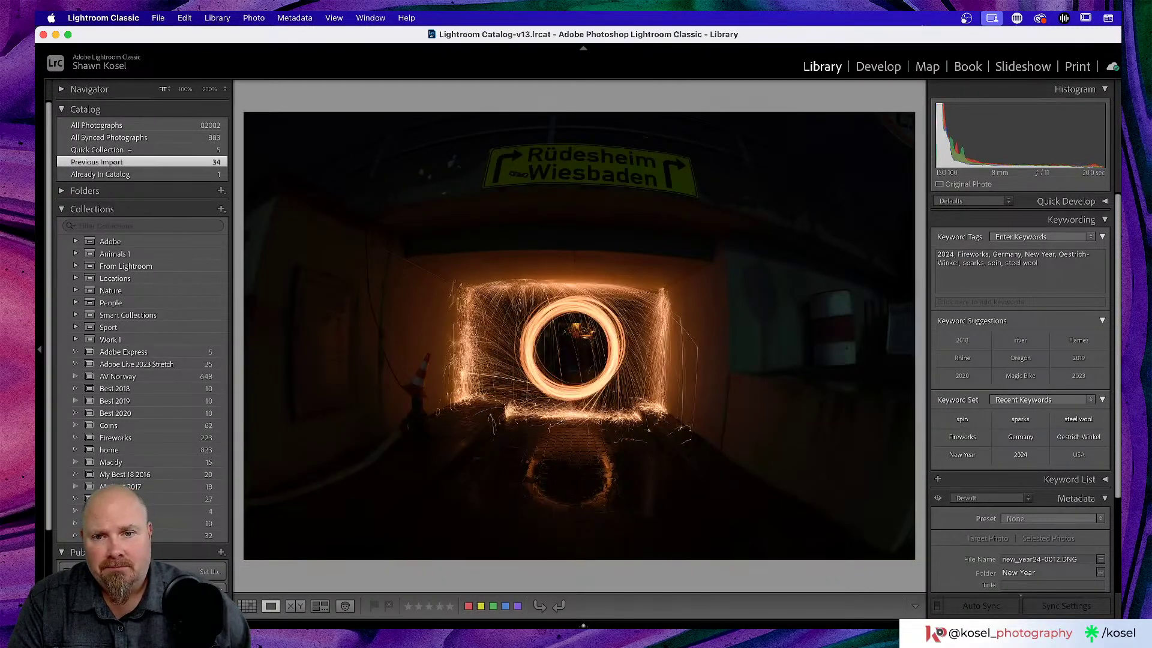
key(Left)
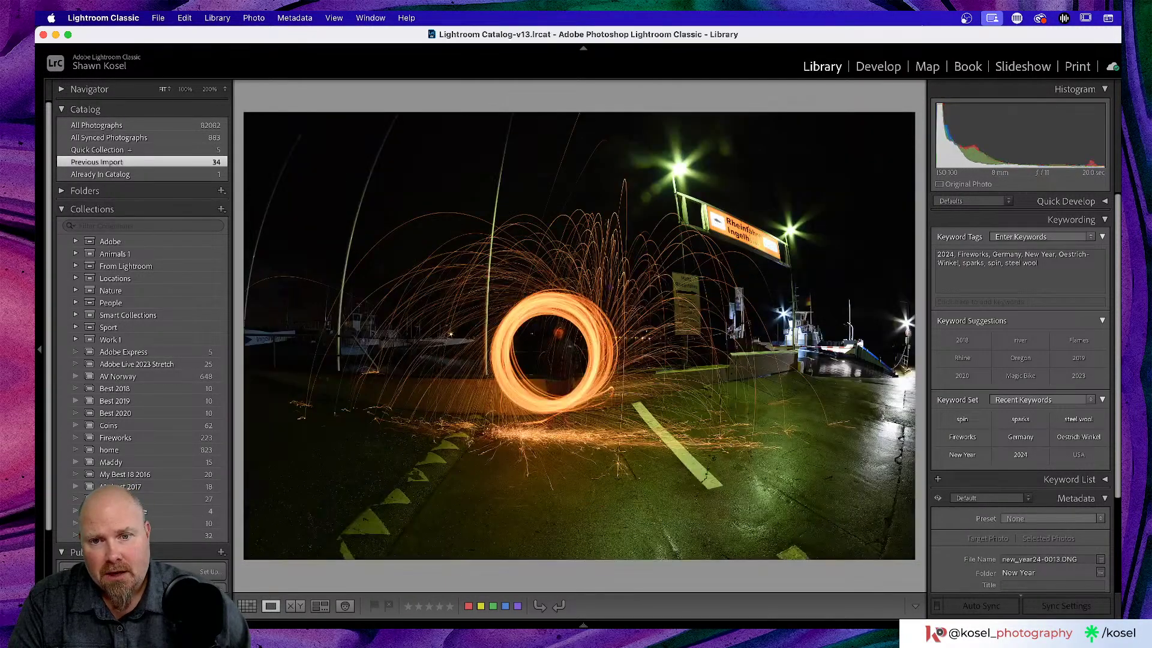
key(Right)
key(Left)
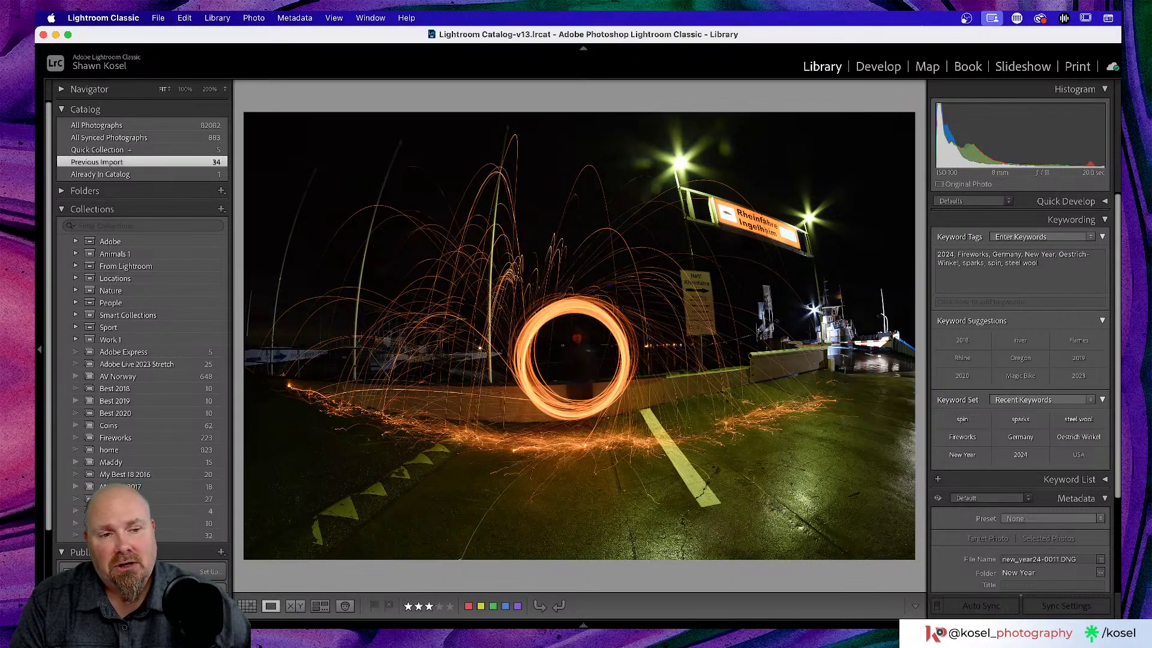
- View the underpass shot new_year24-0012 up close, and return to the first row of the thumbnail grid
key(Right)
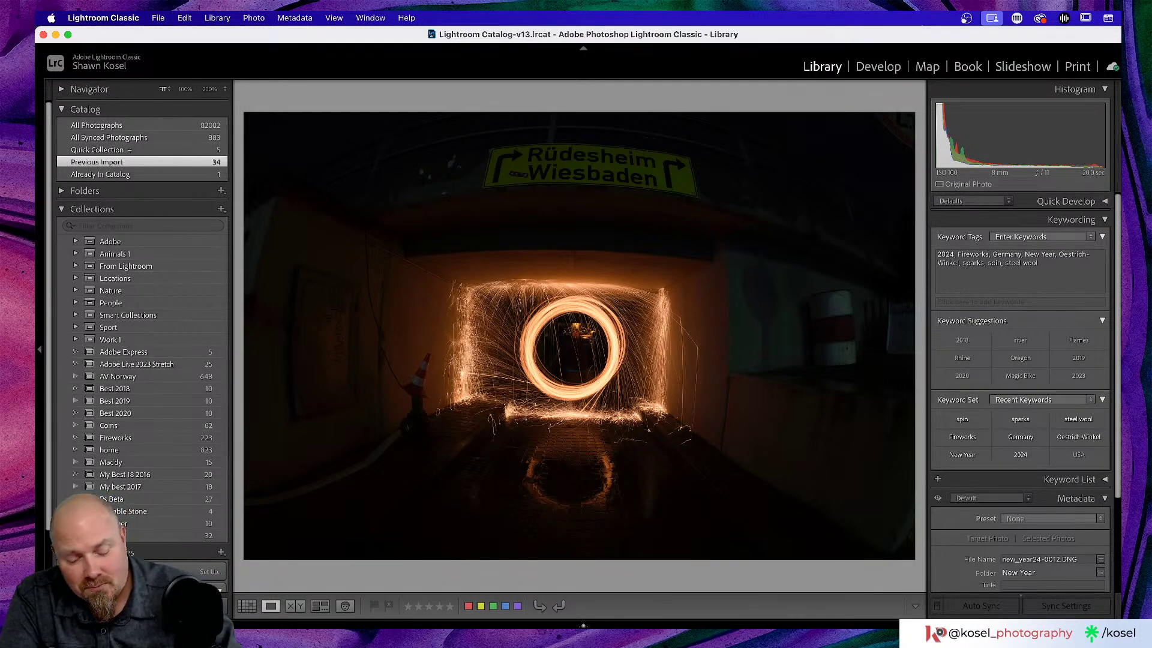
drag(780, 437, 778, 440)
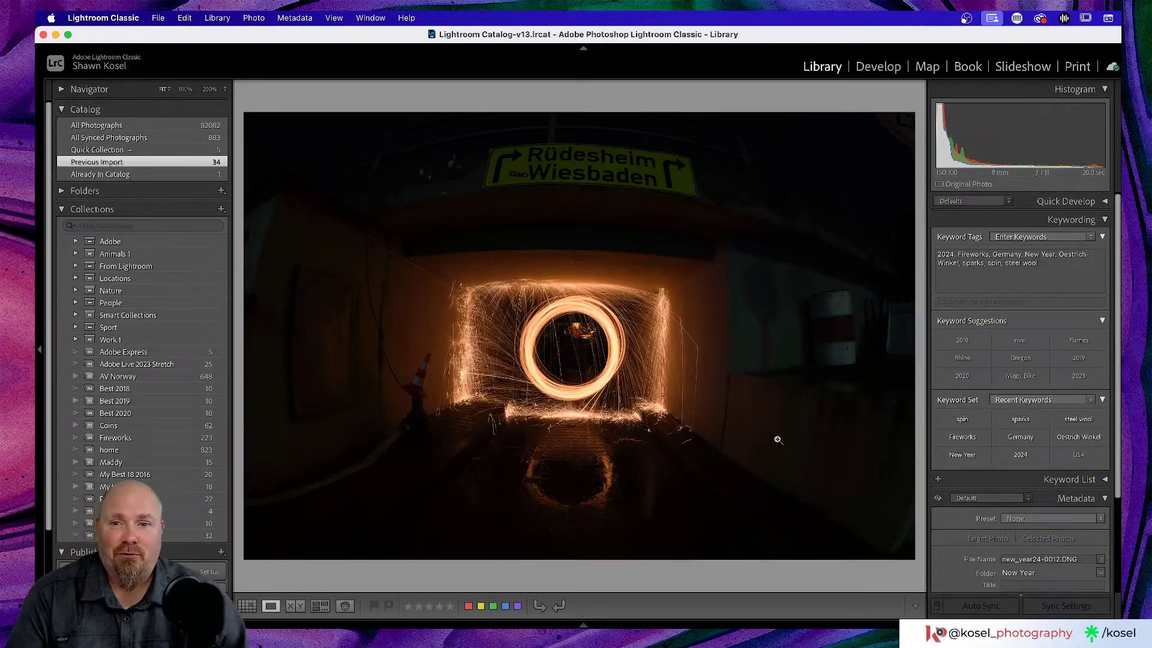
click(461, 270)
click(517, 371)
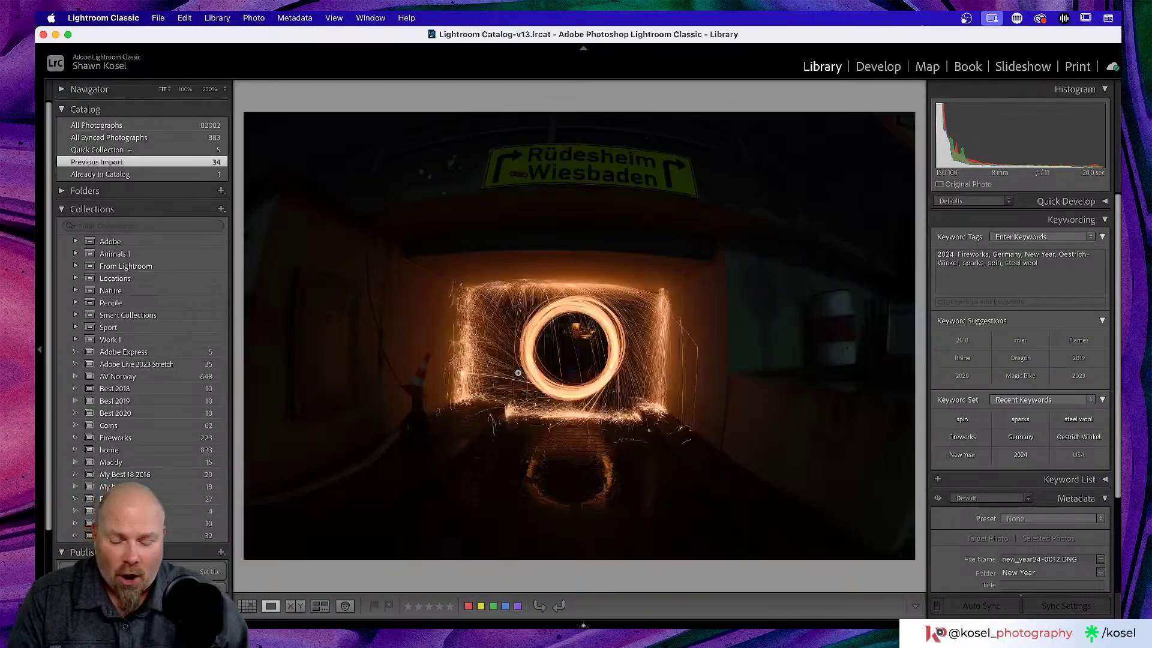
key(g)
scroll(532, 365, up, 3)
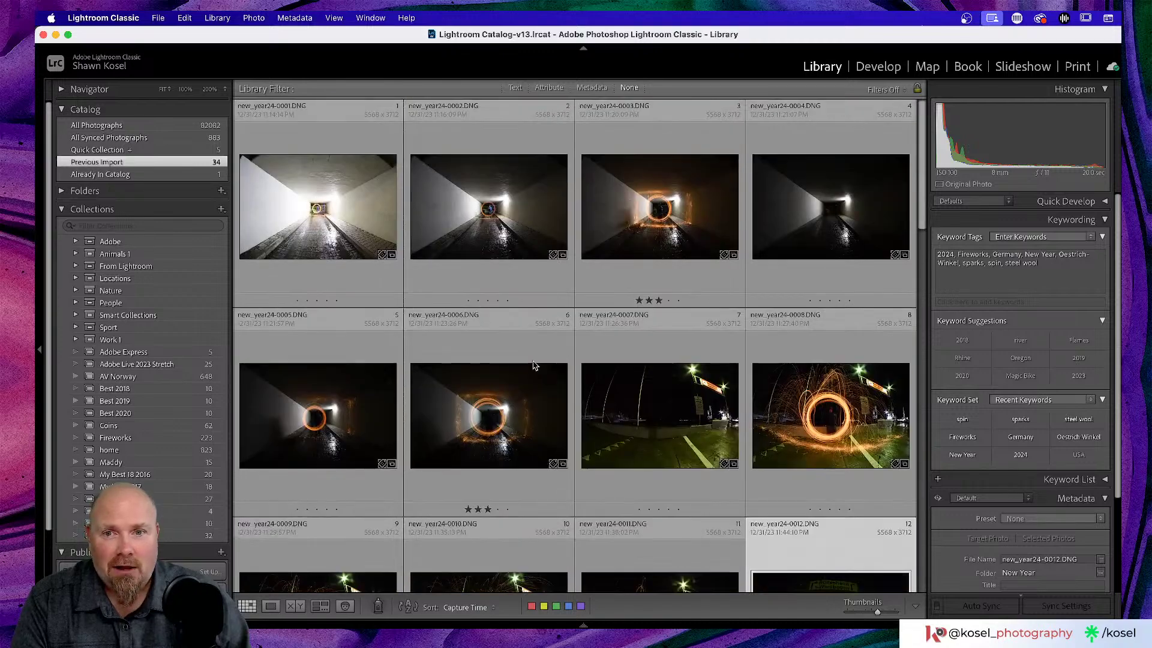
- Open tunnel shot new_year24-0002, advance to new_year24-0003, examine its tunnel light at 200%, and return to the thumbnail grid
double_click(539, 260)
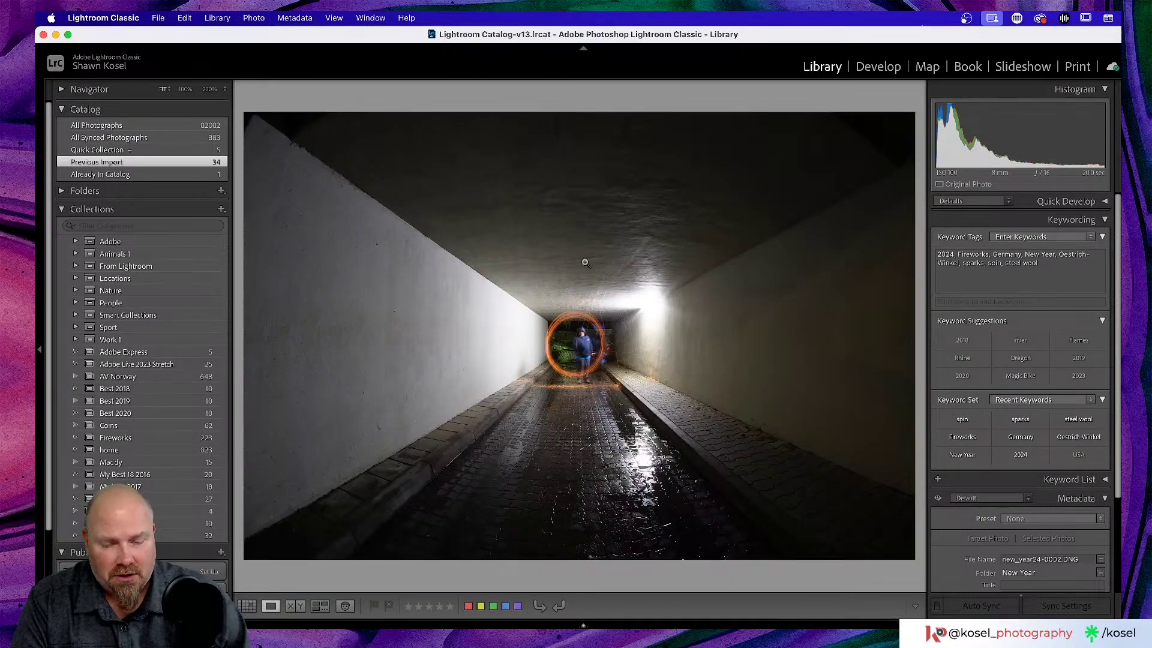
key(Right)
click(651, 322)
click(651, 322)
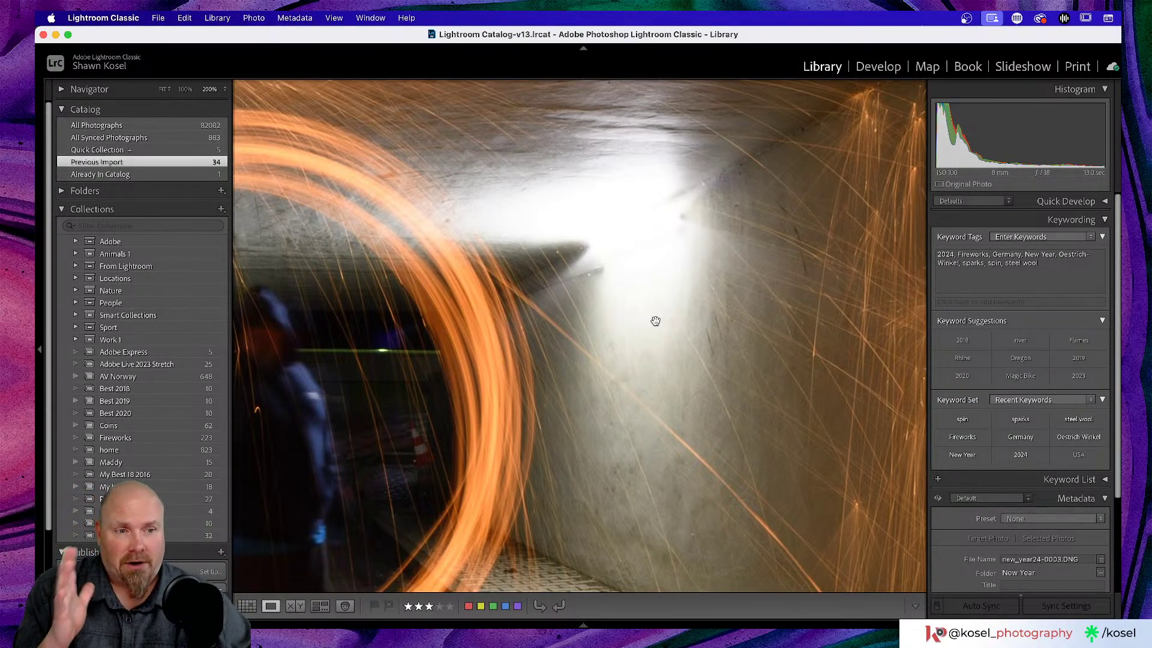
click(651, 323)
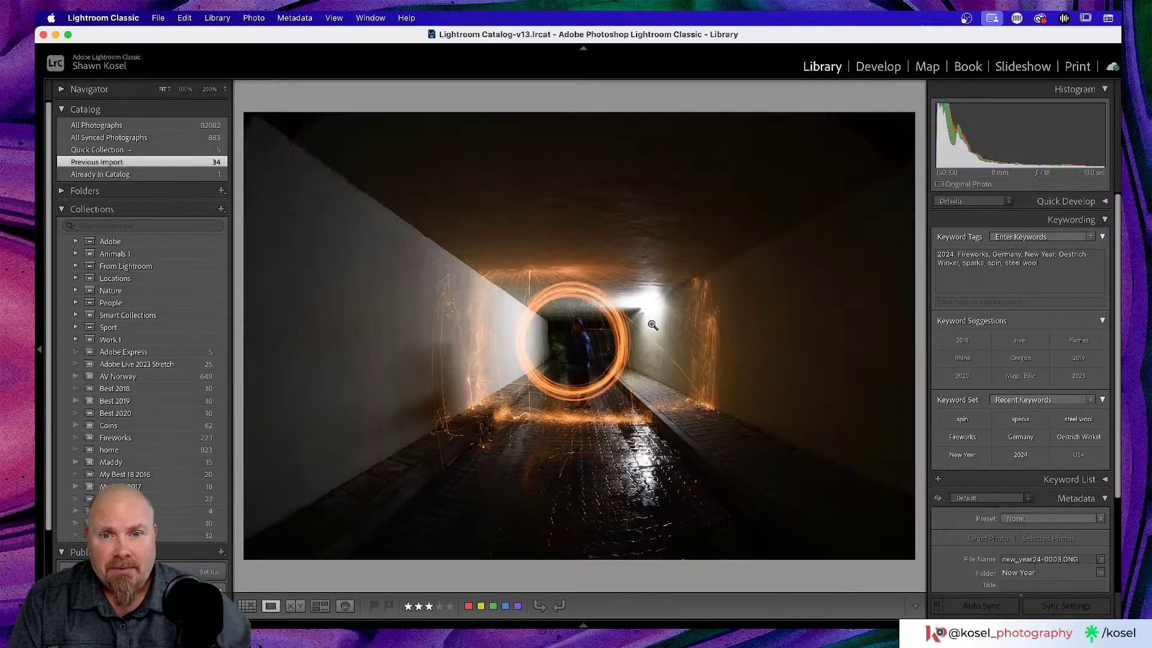
key(g)
- Reopen new_year24-0011, advance to new_year24-0012, inspect its light ring and sparks at 200%, and return to the thumbnail grid
scroll(634, 318, down, 5)
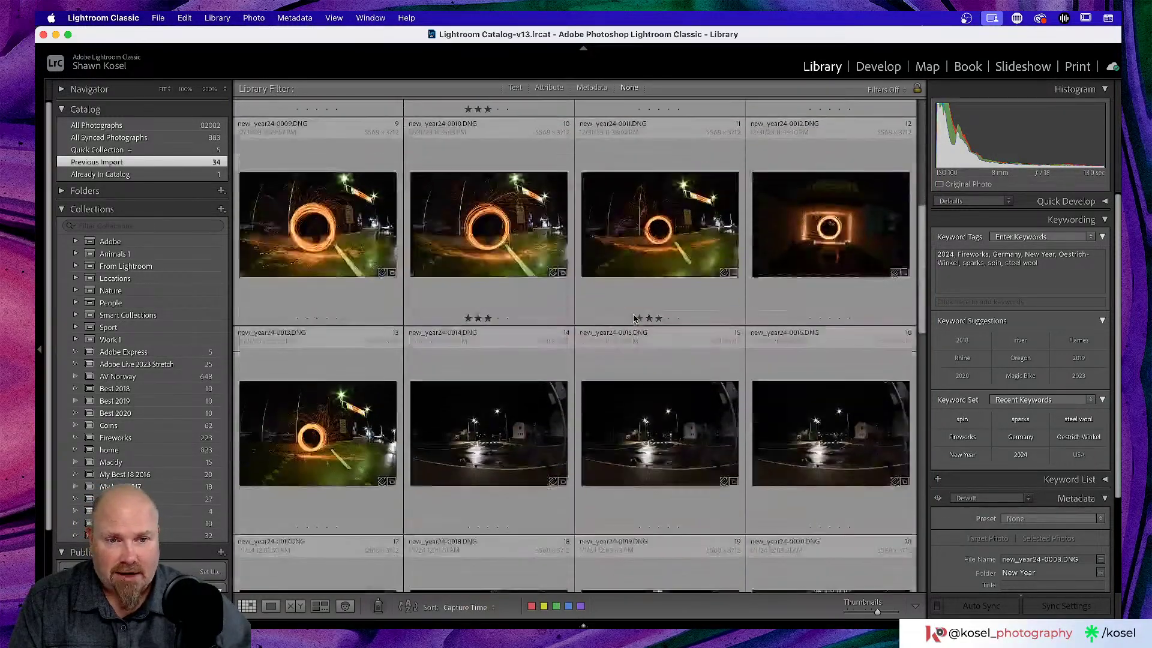
scroll(647, 300, up, 3)
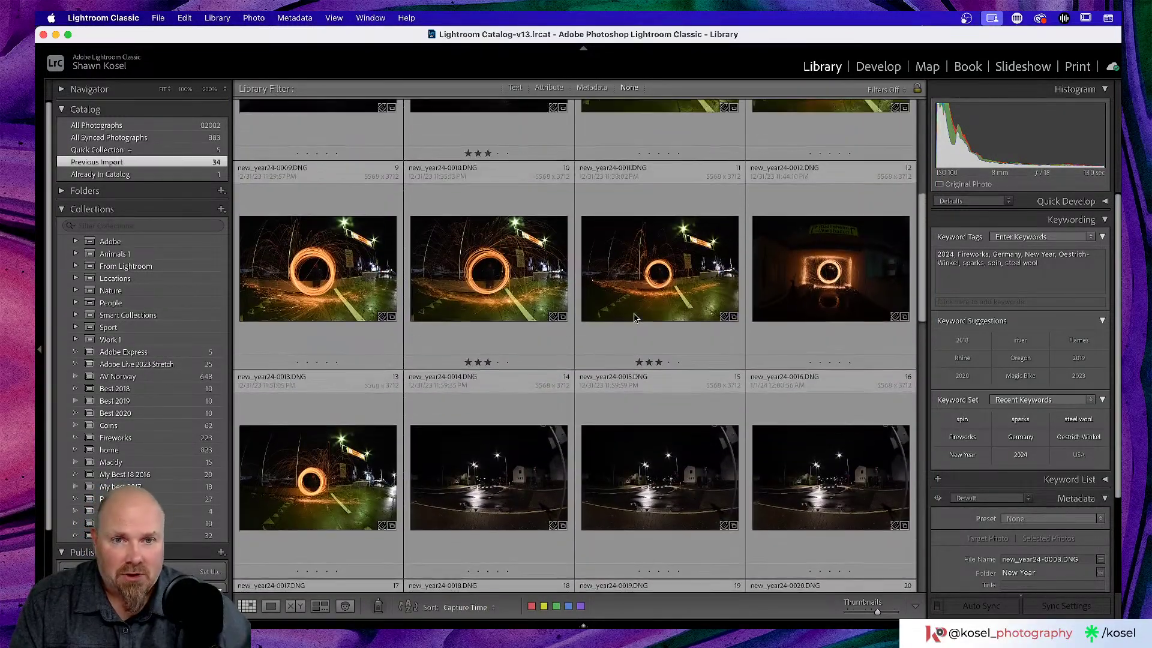
double_click(682, 264)
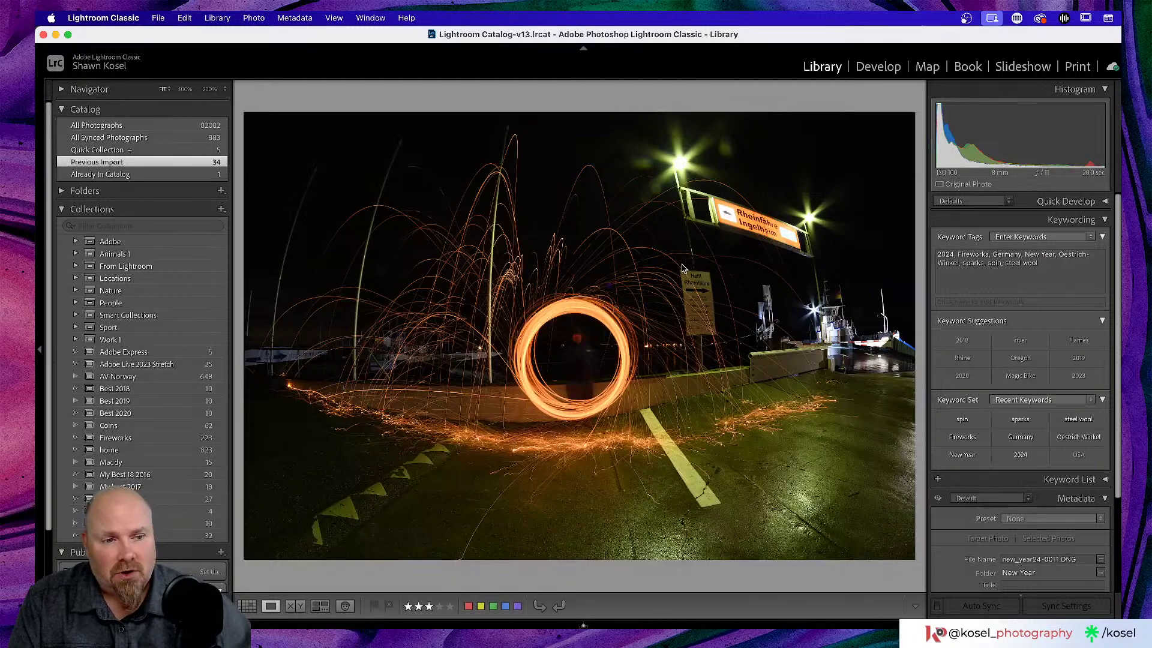
key(Right)
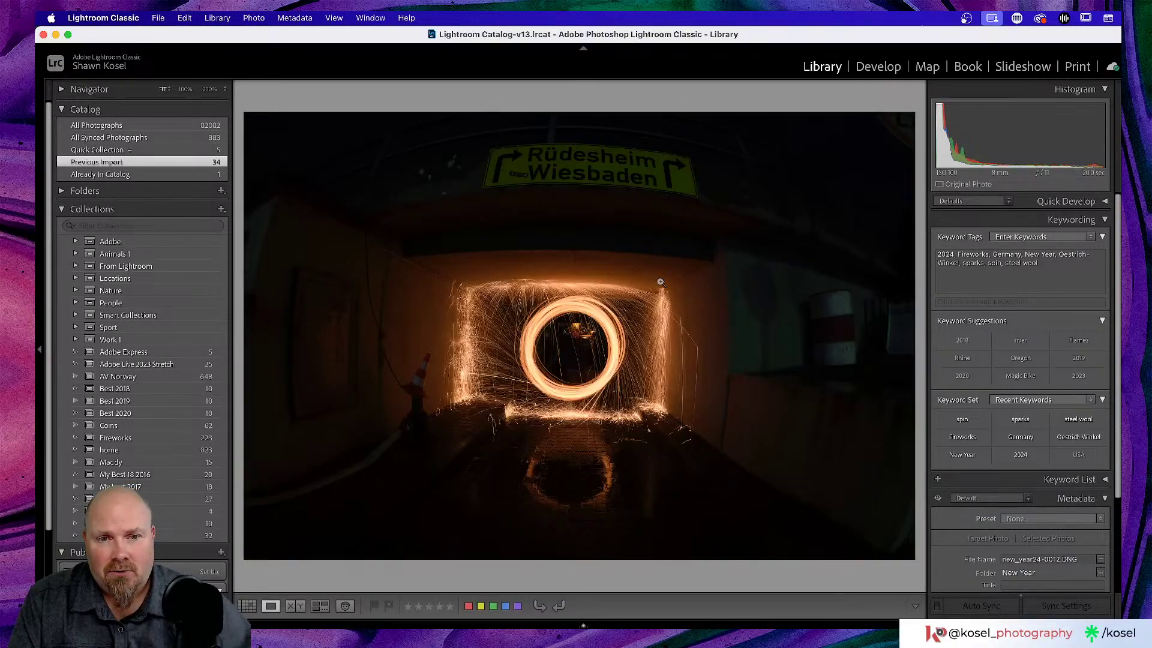
click(692, 312)
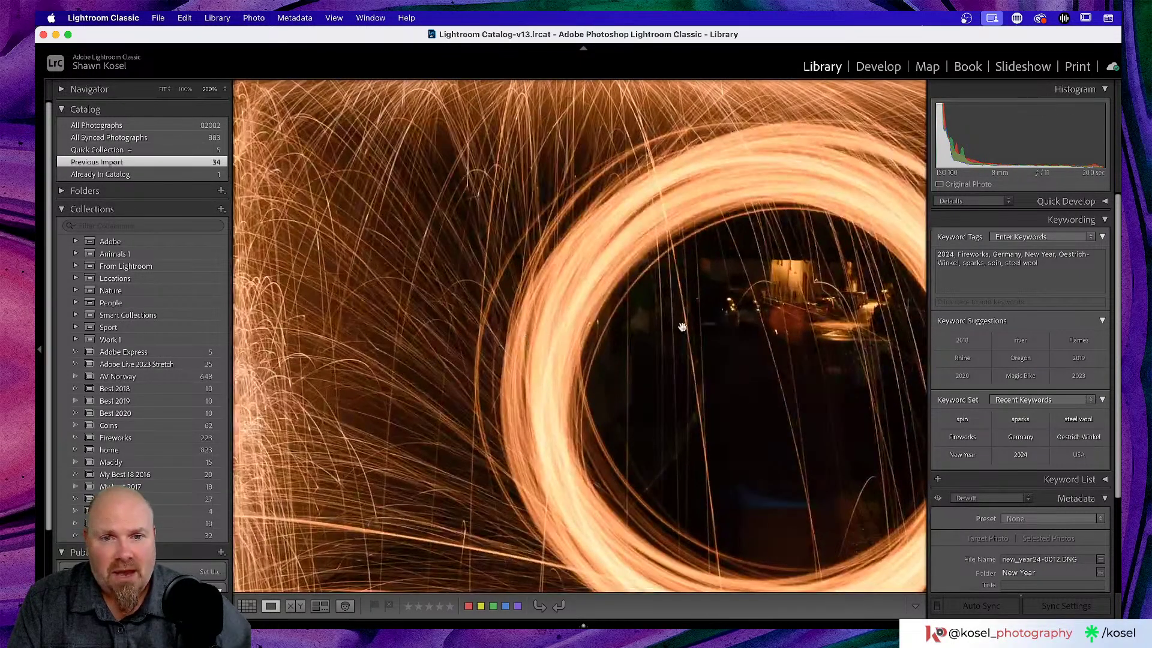
click(682, 328)
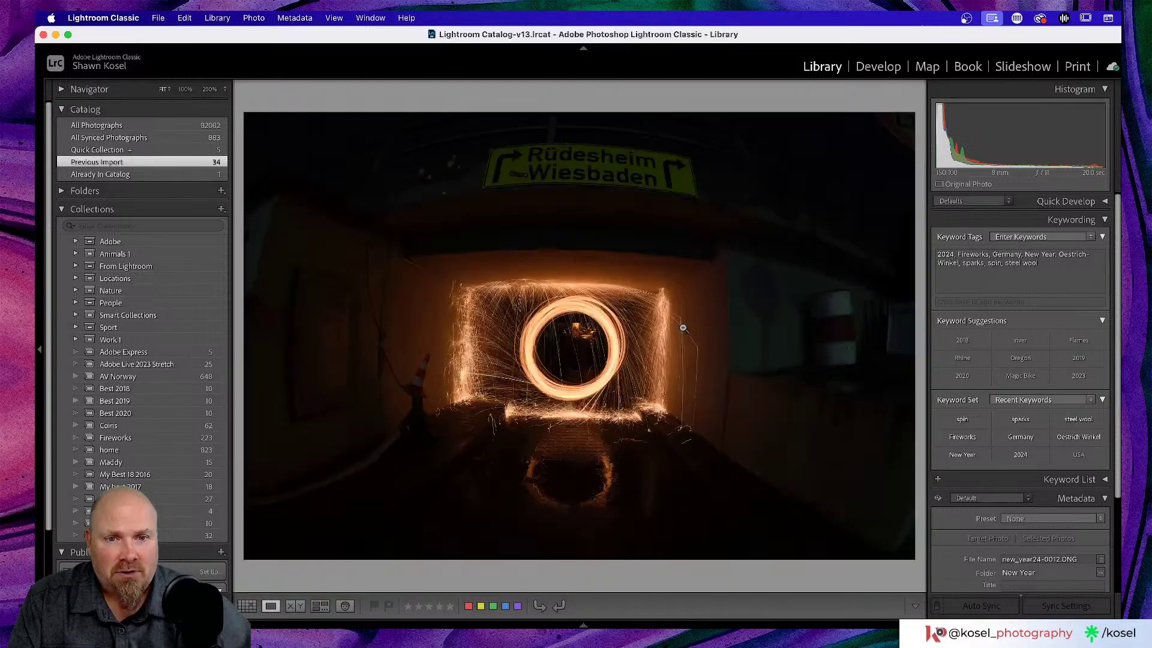
click(694, 321)
click(473, 312)
click(472, 312)
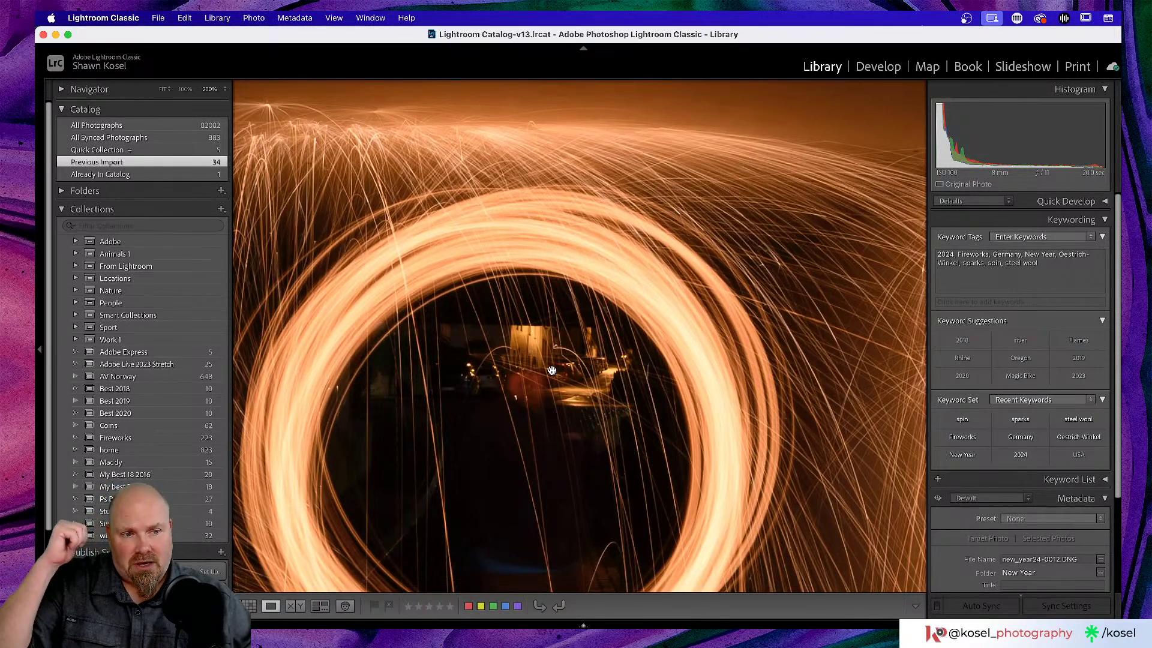
click(551, 370)
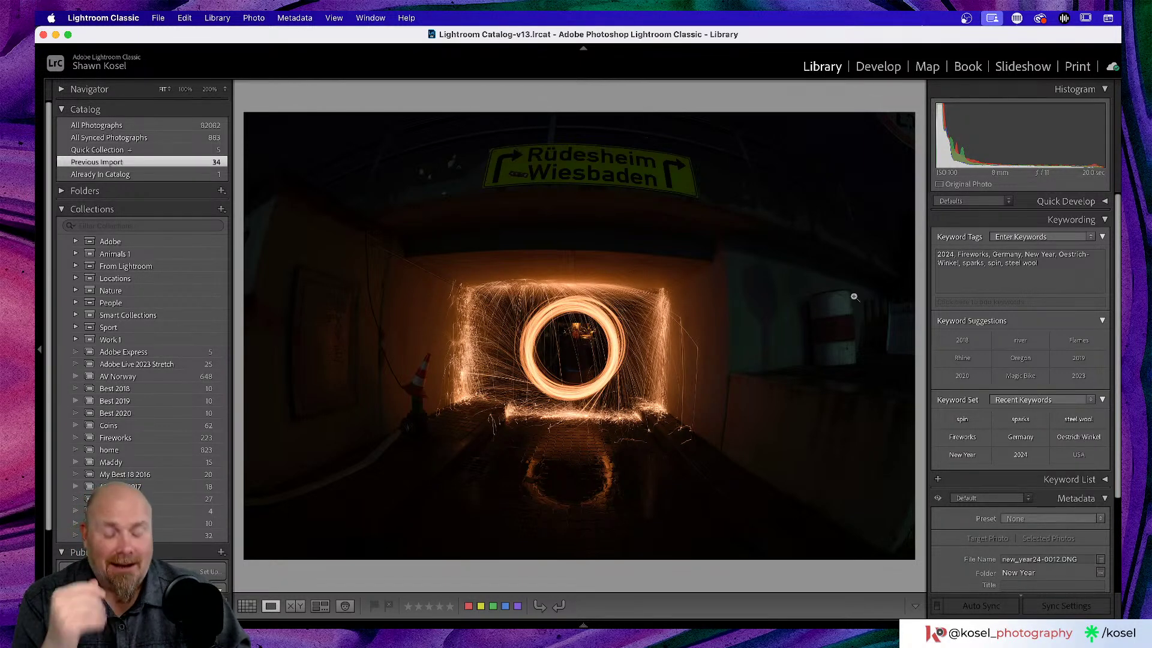
key(g)
- Compare the figure and light ring across new_year24-0001, new_year24-0002 and new_year24-0003 at 200%, and return to the thumbnail grid
scroll(669, 268, up, 5)
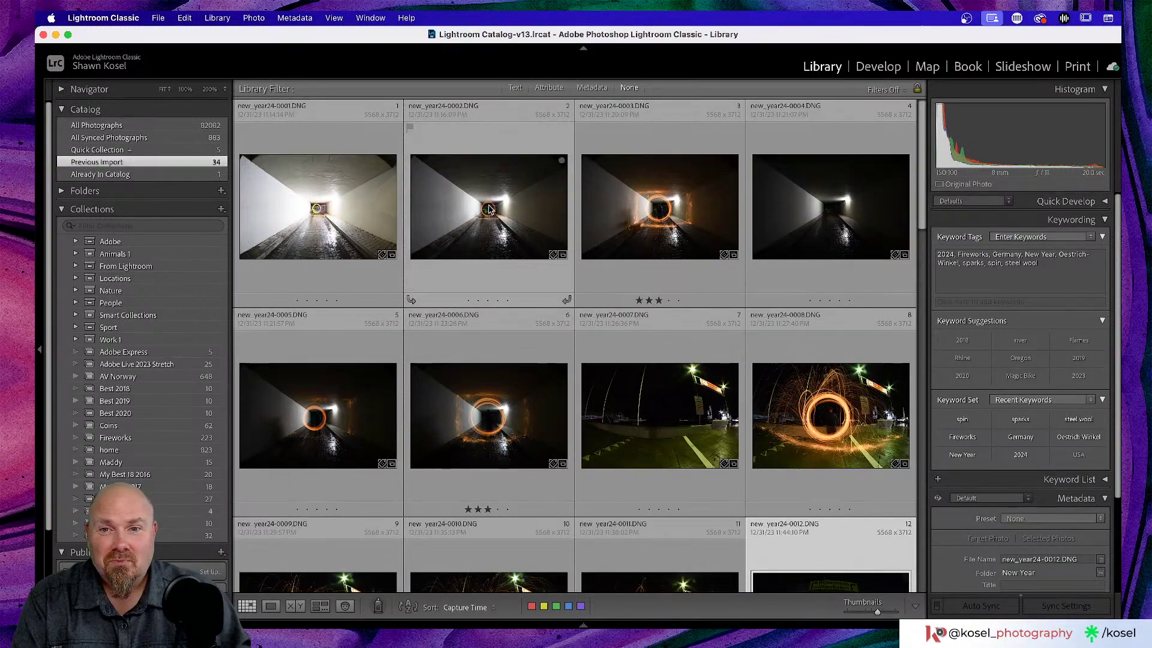
double_click(357, 215)
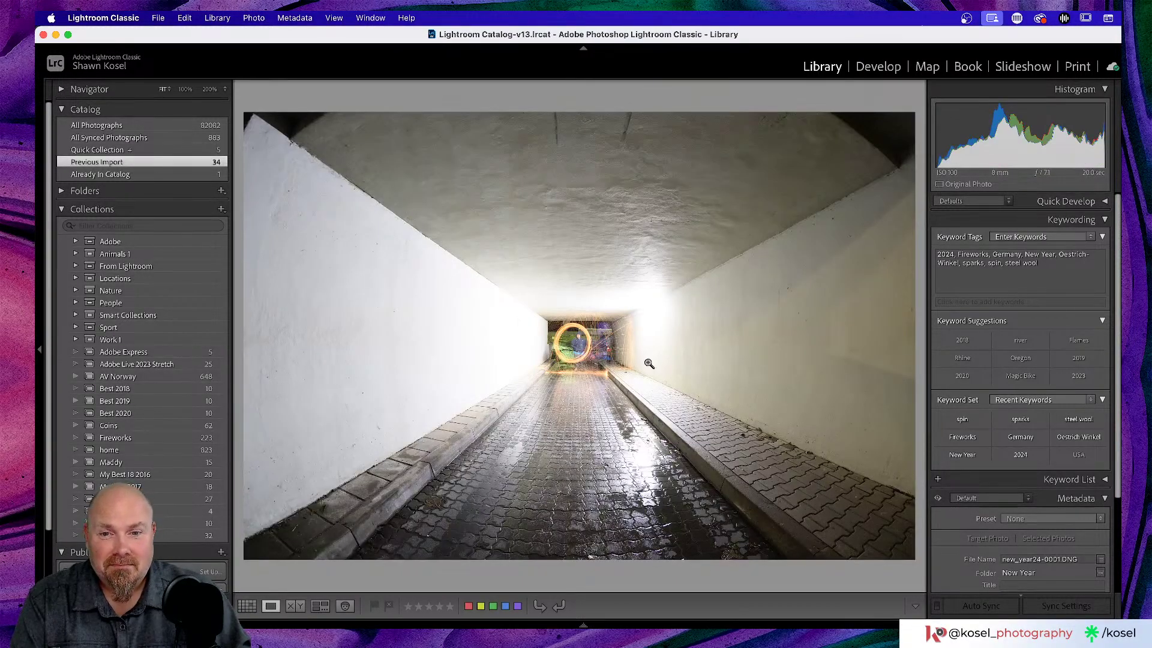
click(599, 357)
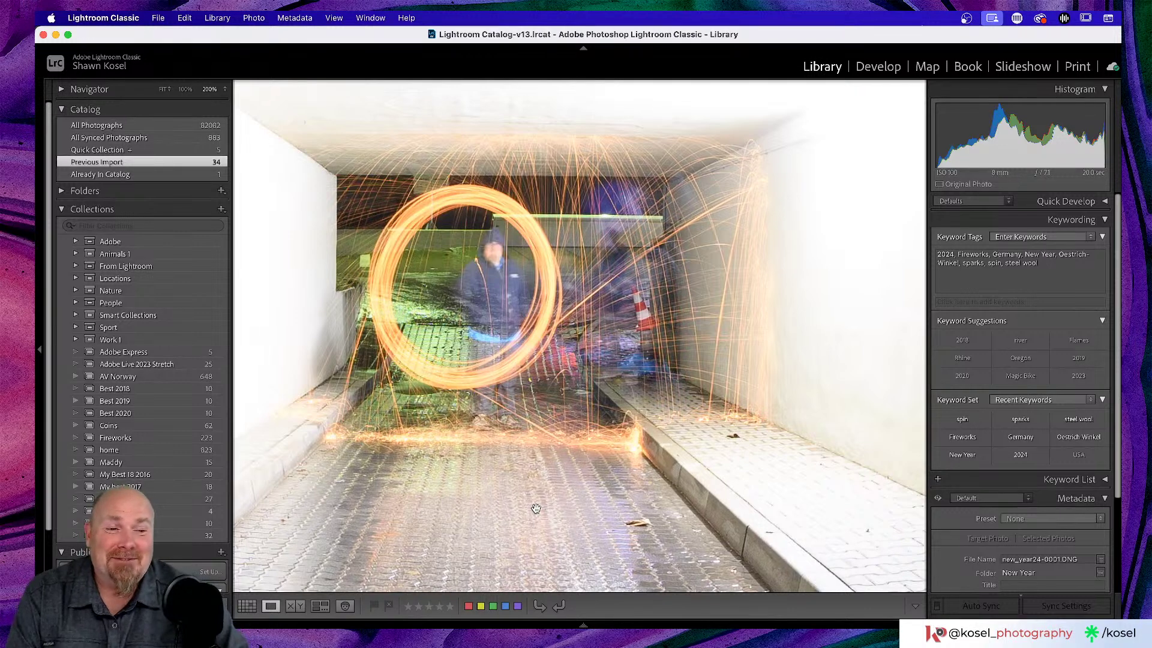
key(Right)
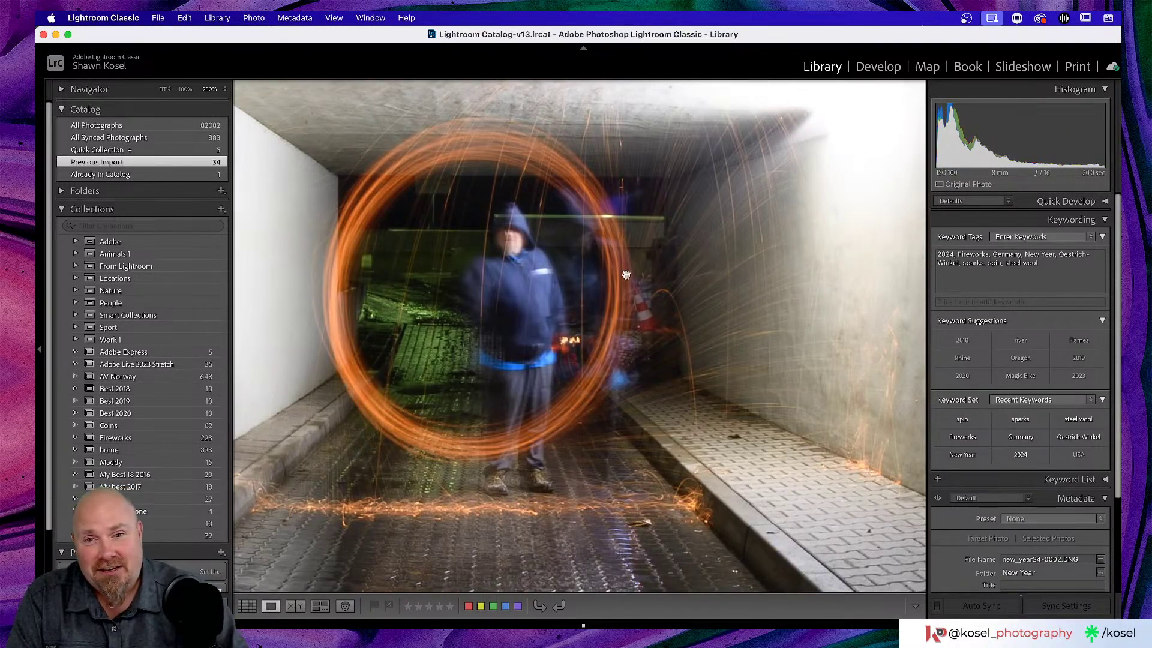
drag(626, 274, 605, 258)
key(Right)
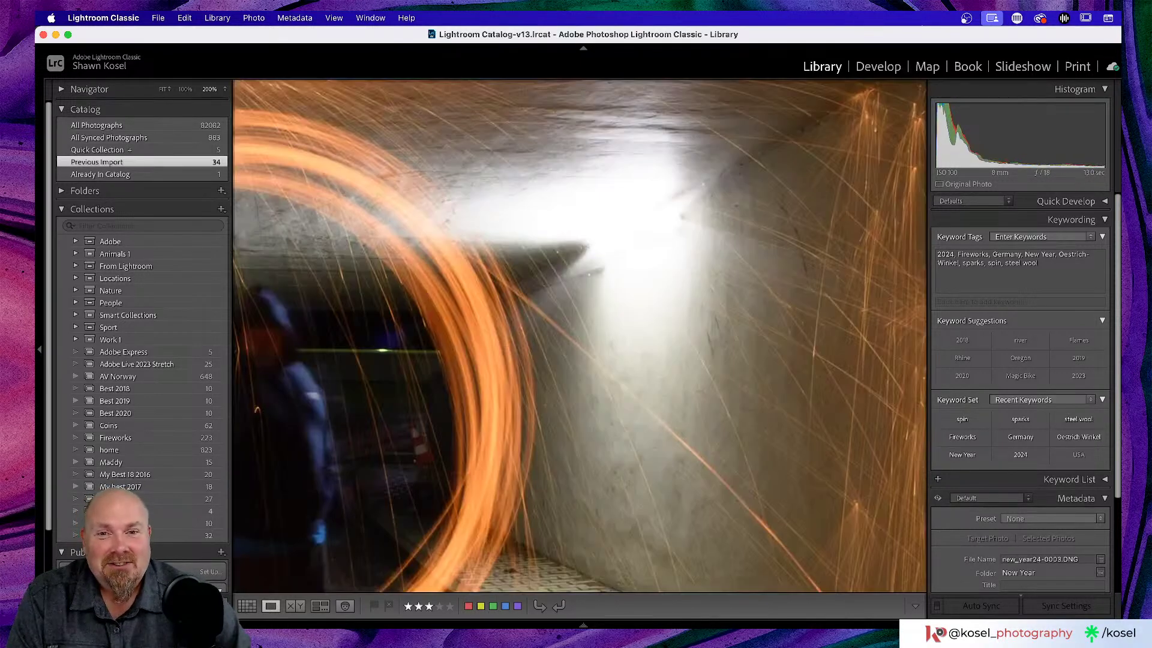
click(593, 259)
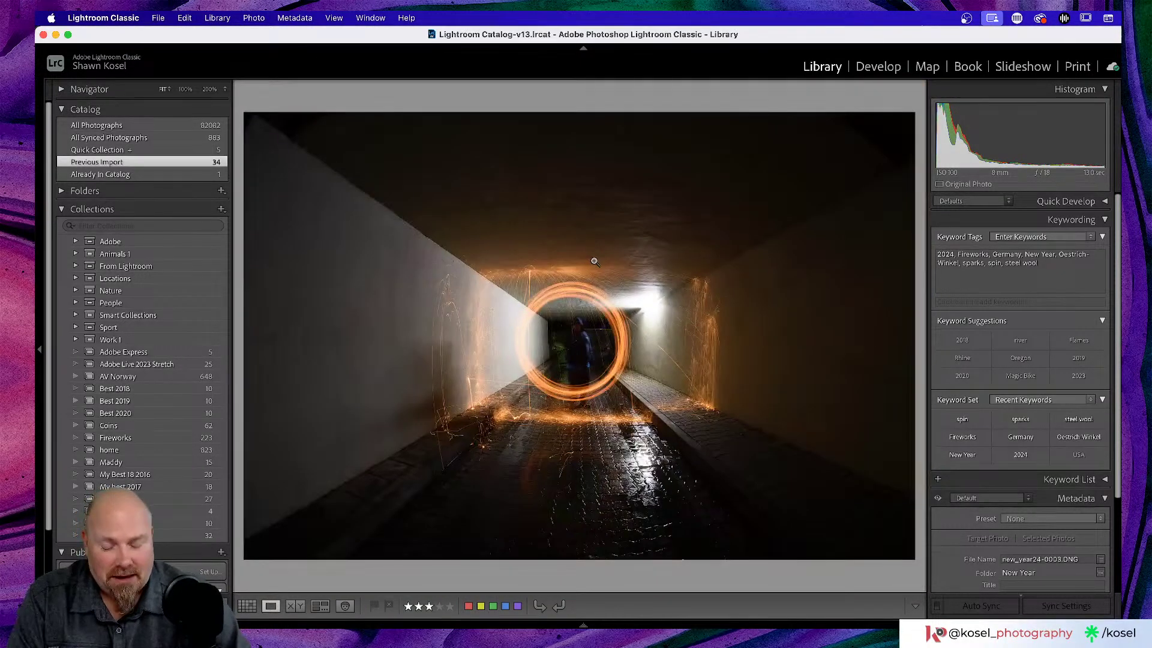
key(g)
scroll(569, 321, down, 5)
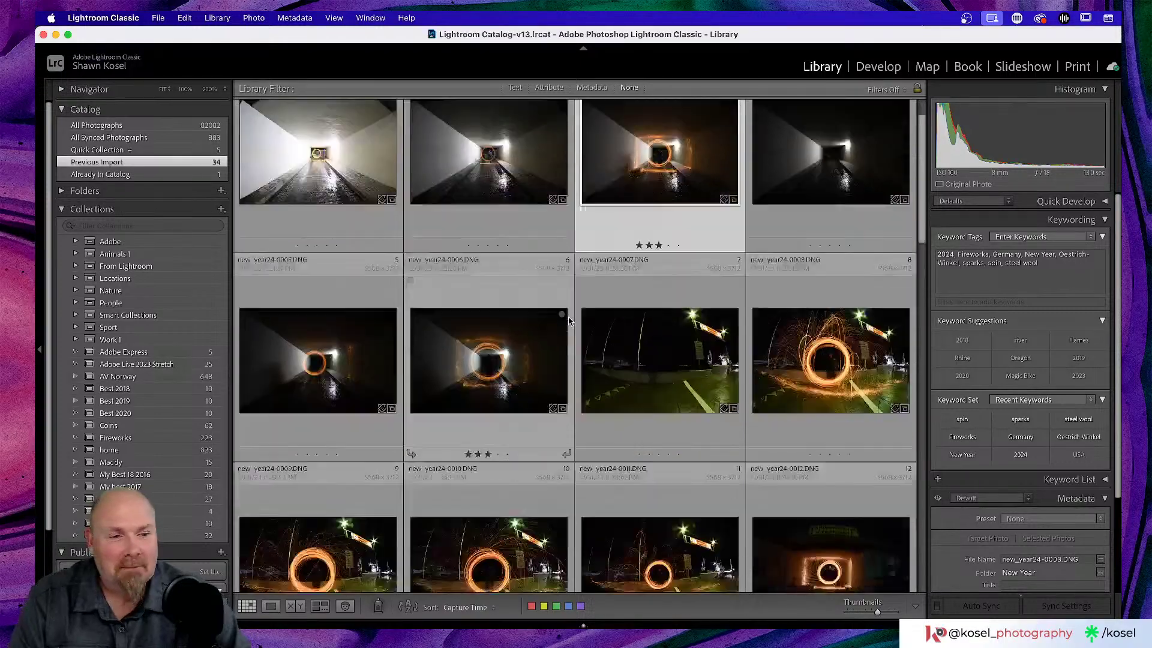
- Rate underpass shot new_year24-0012 three stars, view new_year24-0013 in full, and return to the thumbnail grid
scroll(569, 321, down, 4)
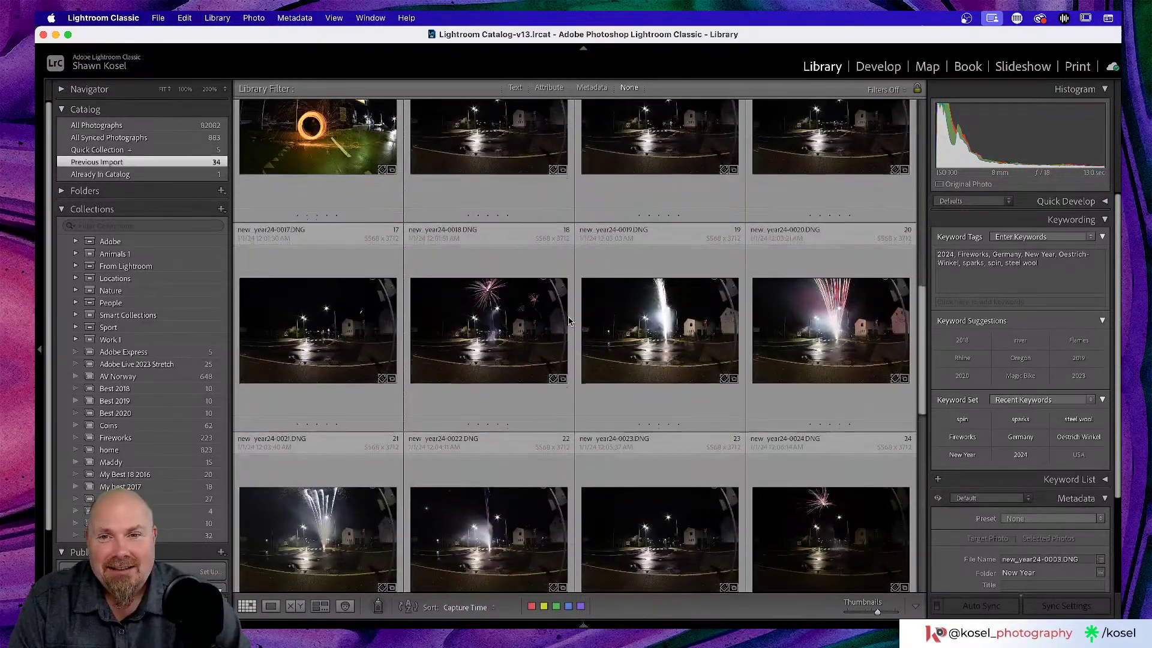
scroll(568, 321, up, 2)
scroll(568, 321, up, 2)
double_click(846, 265)
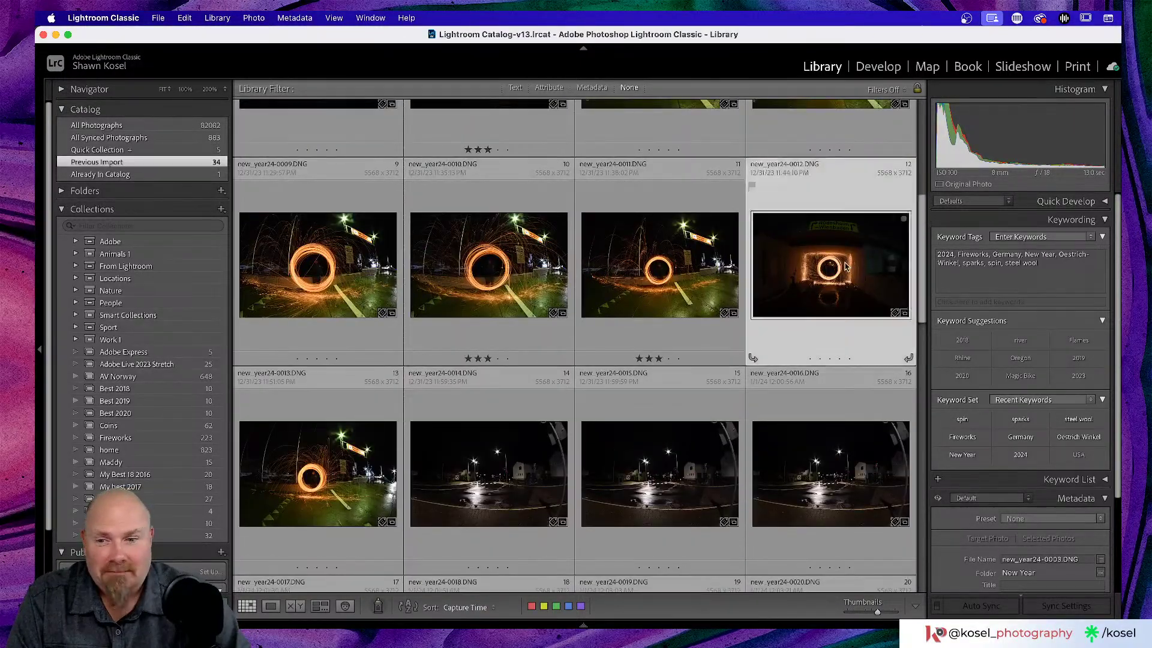
key(3)
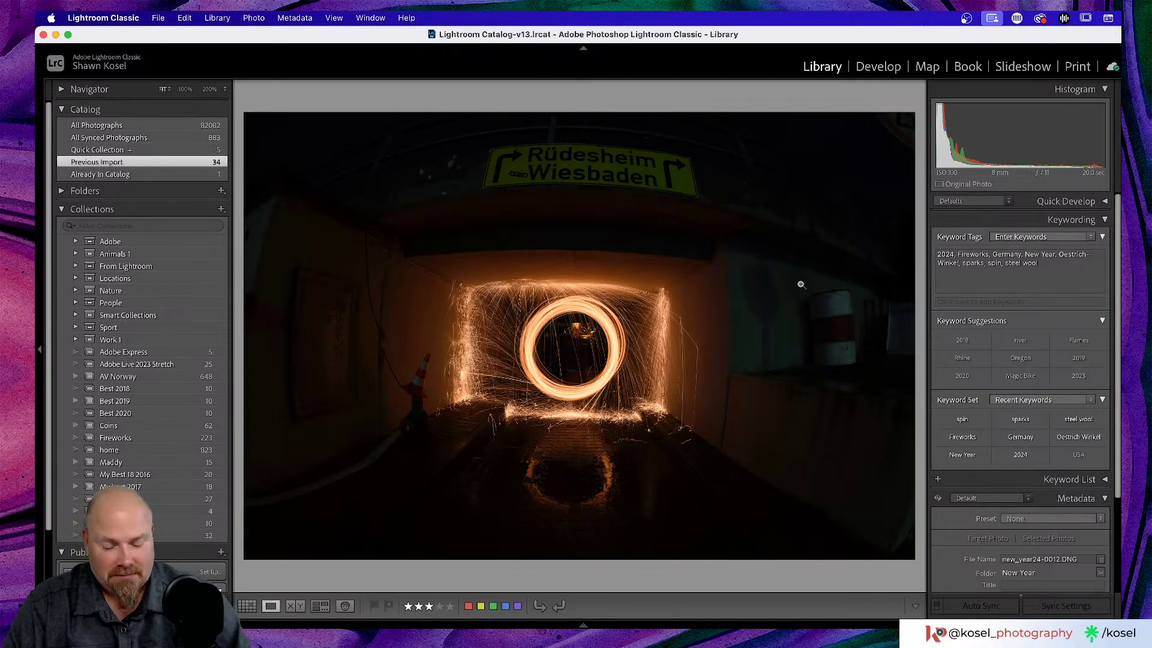
key(Right)
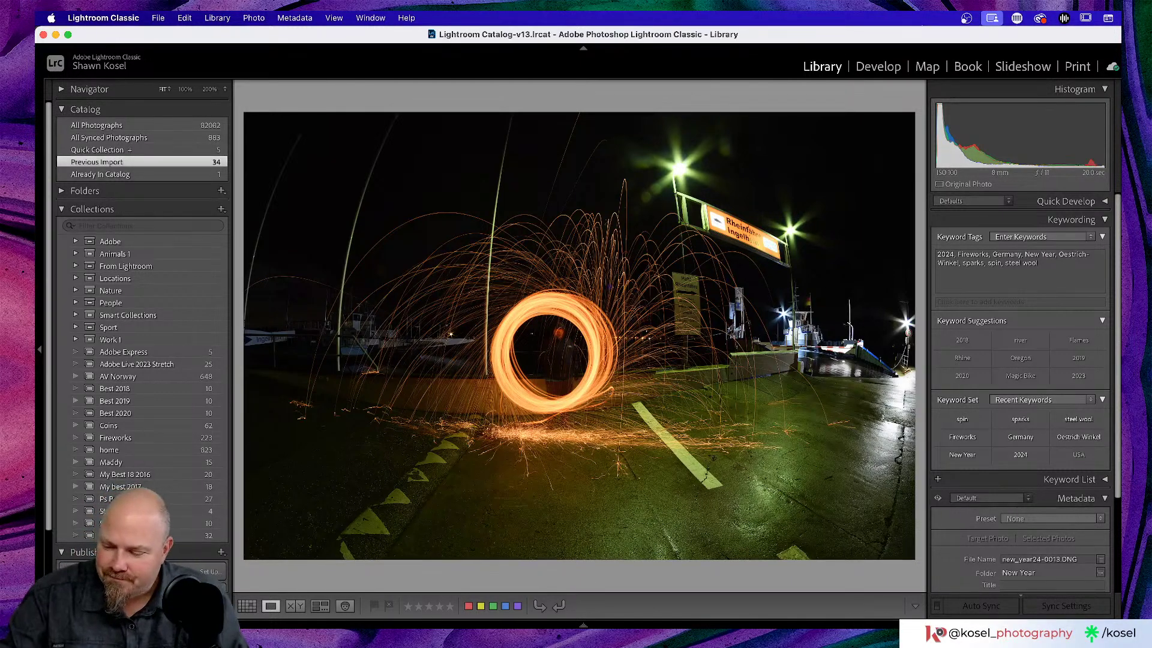
key(g)
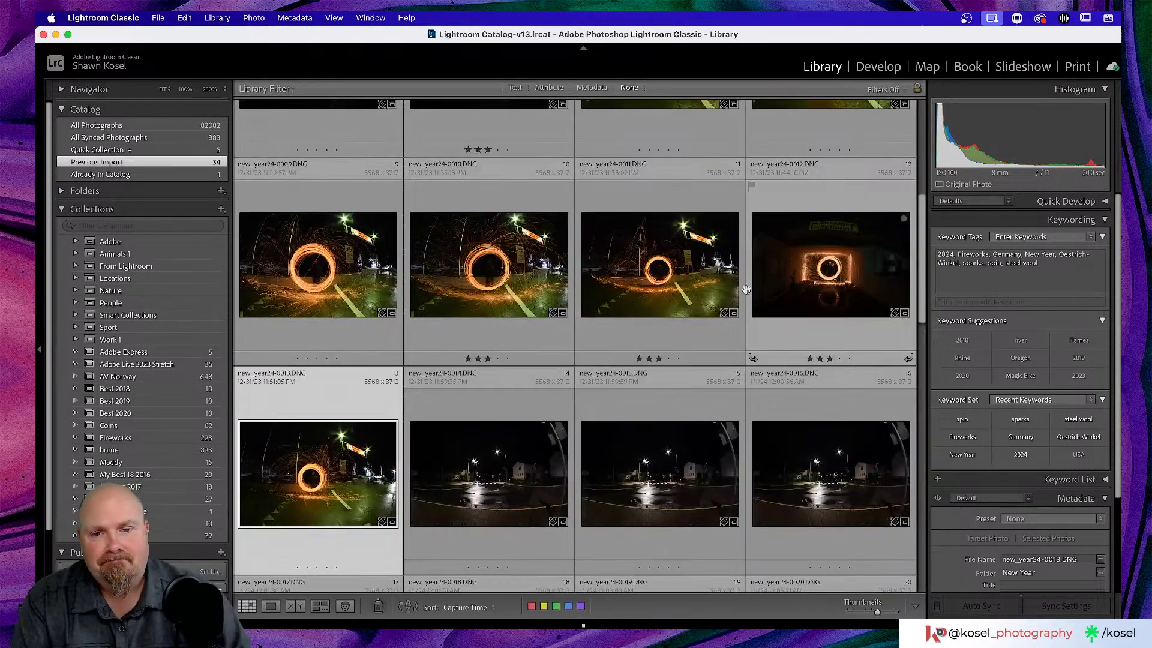
- Open street shot new_year24-0014, advance to new_year24-0015, and inspect its distant fireworks and roadside at 200%
double_click(475, 467)
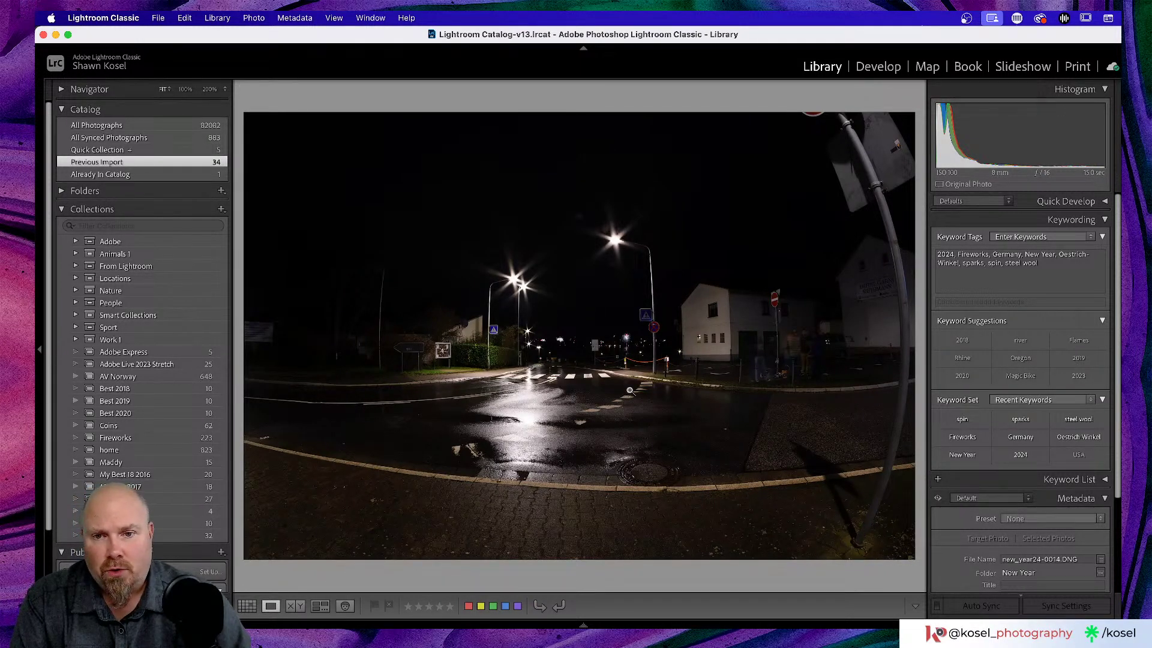
key(Right)
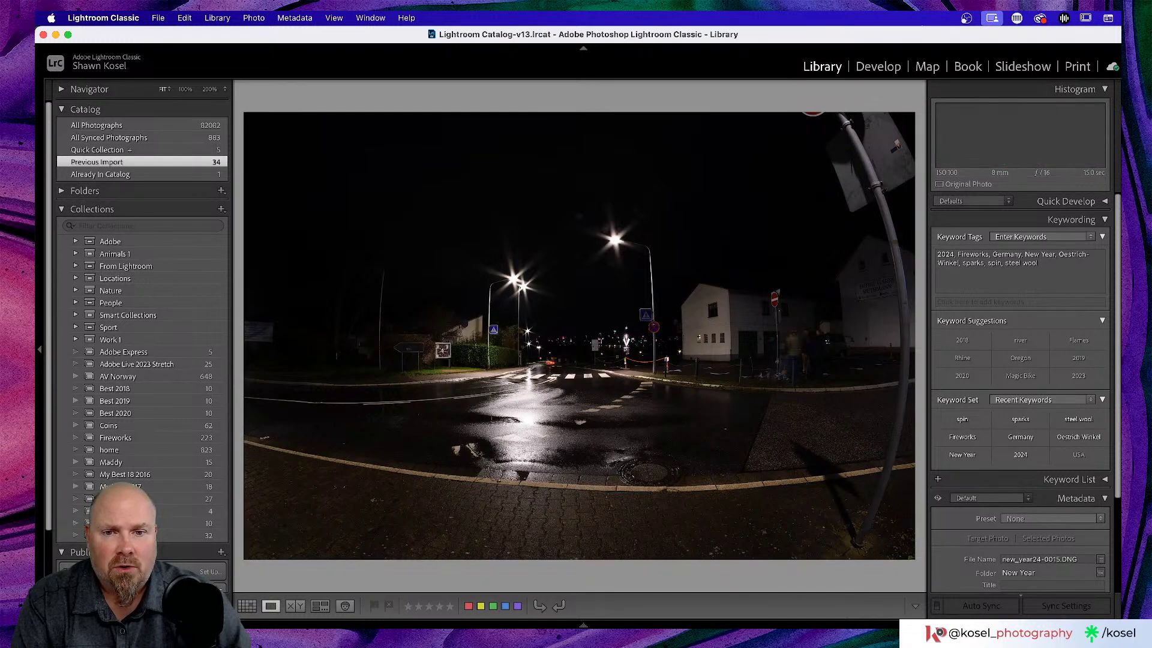
click(602, 338)
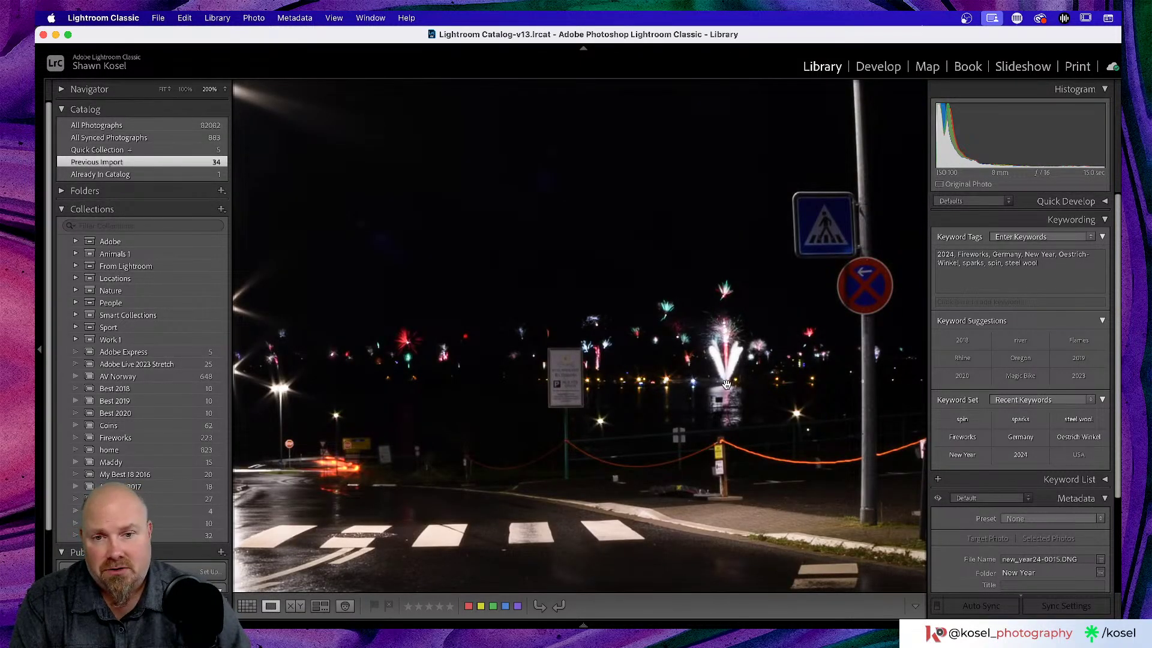
click(662, 364)
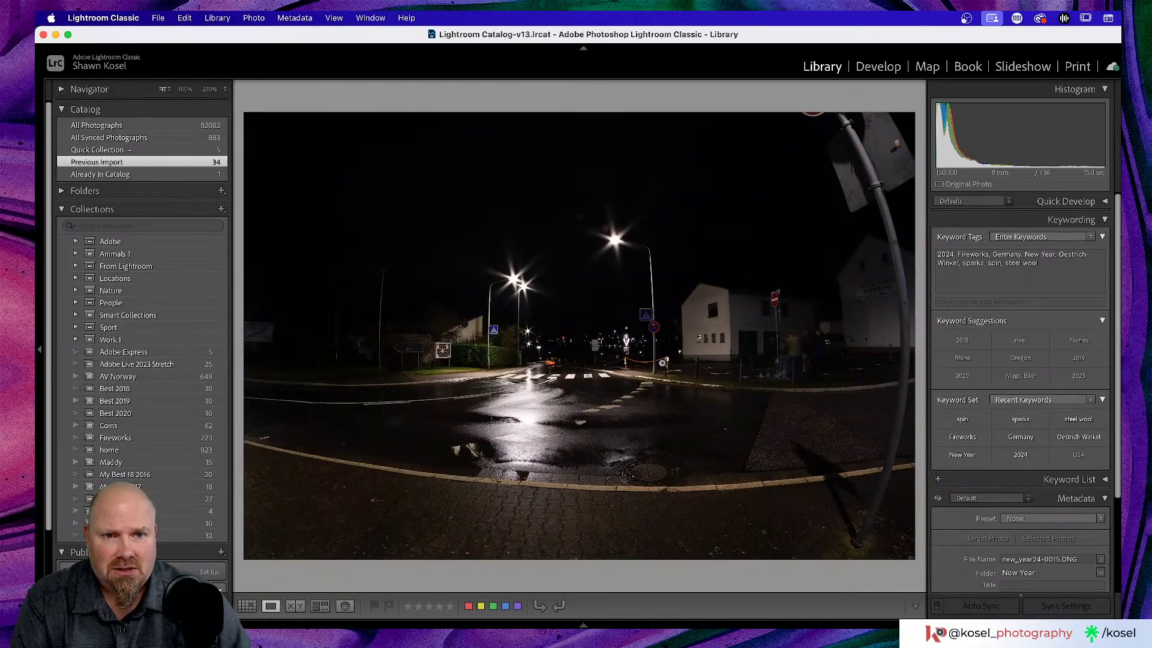
click(662, 363)
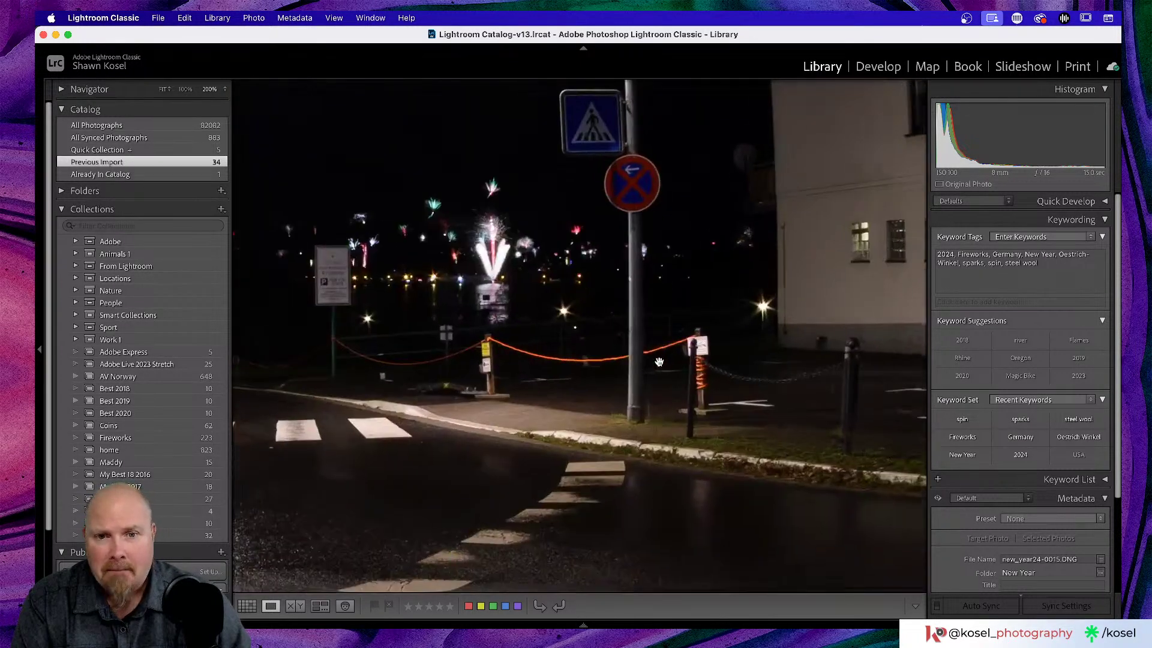
- Advance to new_year24-0017, inspect the red firework above the house at 200%, and return to the full view
key(Right)
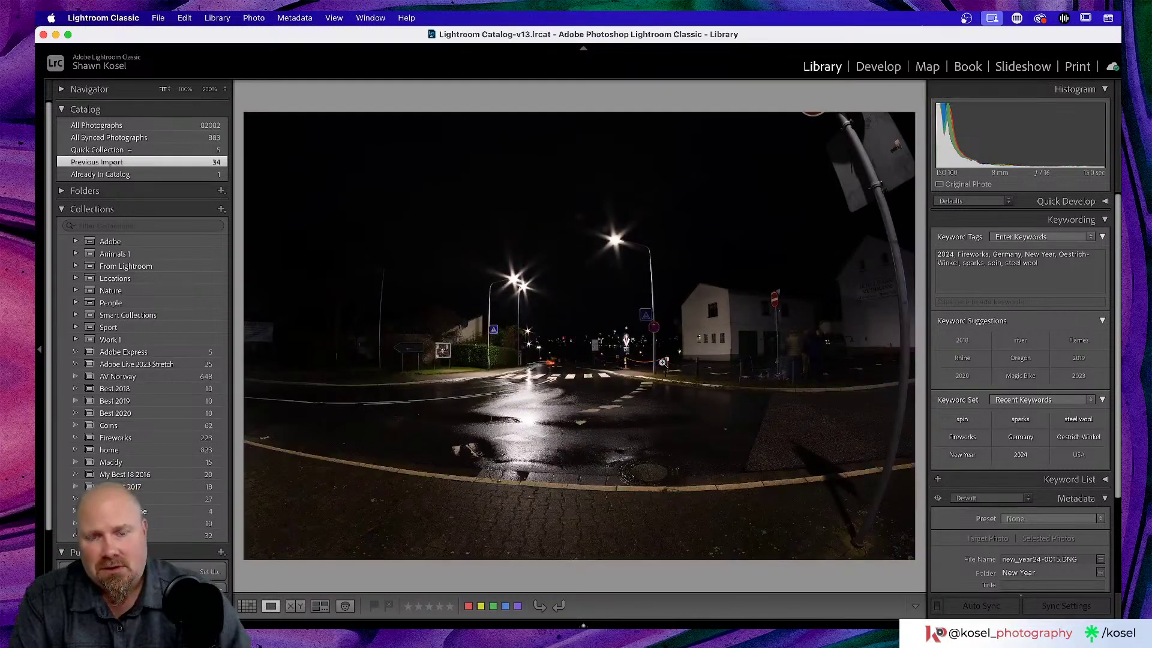
key(Right)
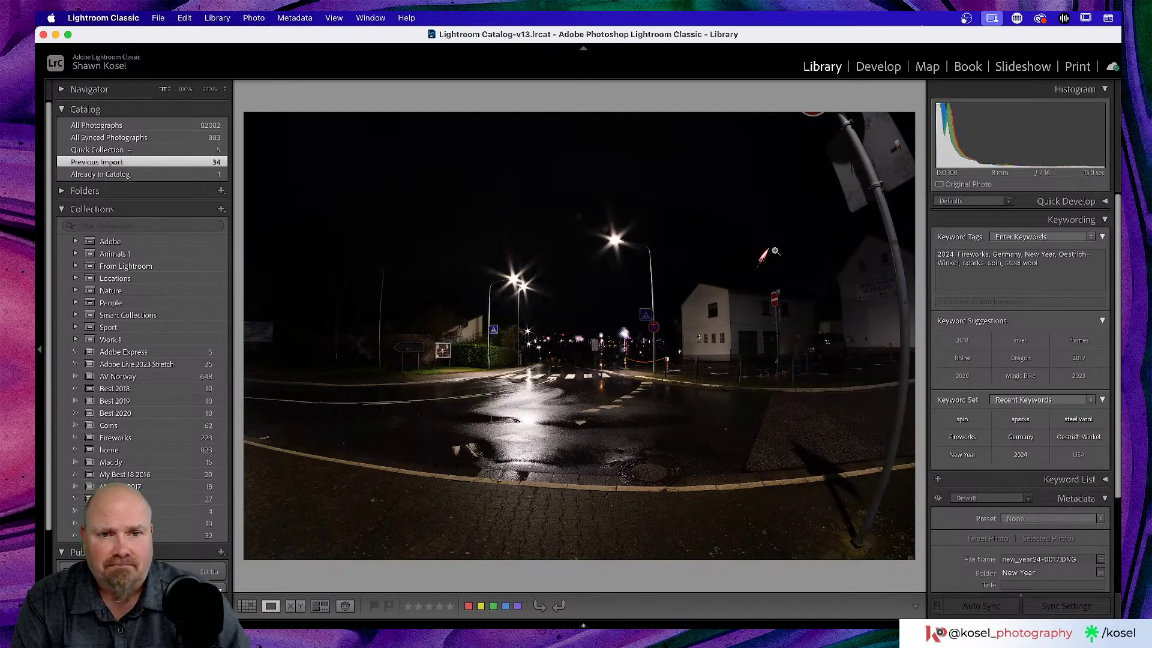
click(774, 250)
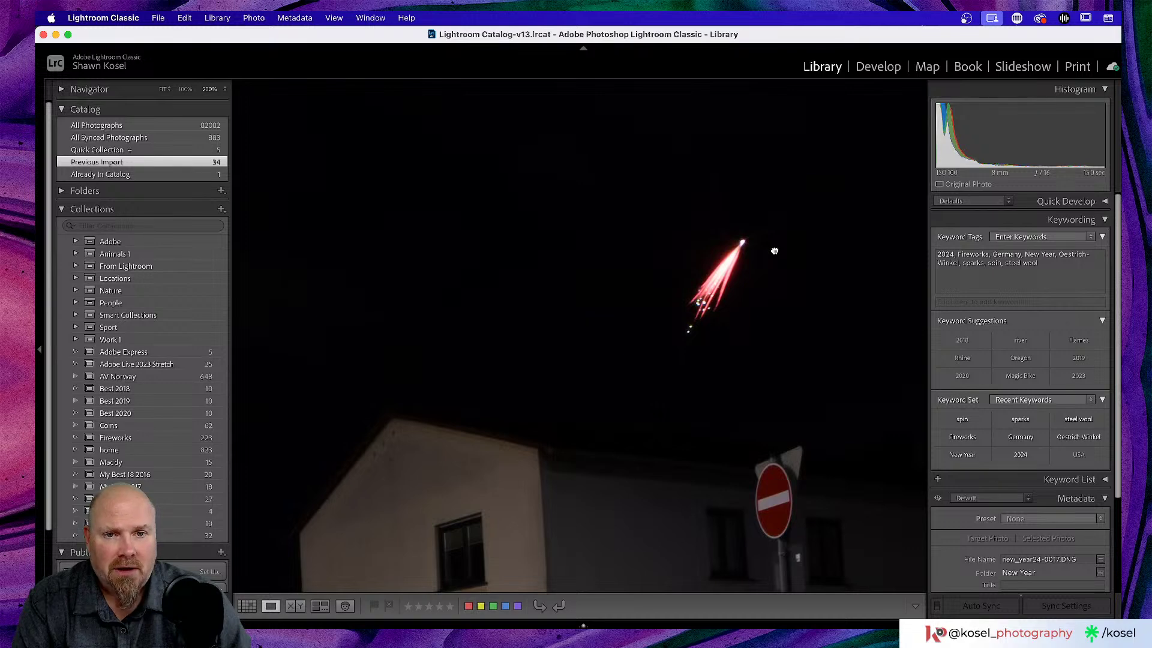
click(774, 250)
- Review the street fireworks shots one by one from new_year24-0018 through new_year24-0025
key(Right)
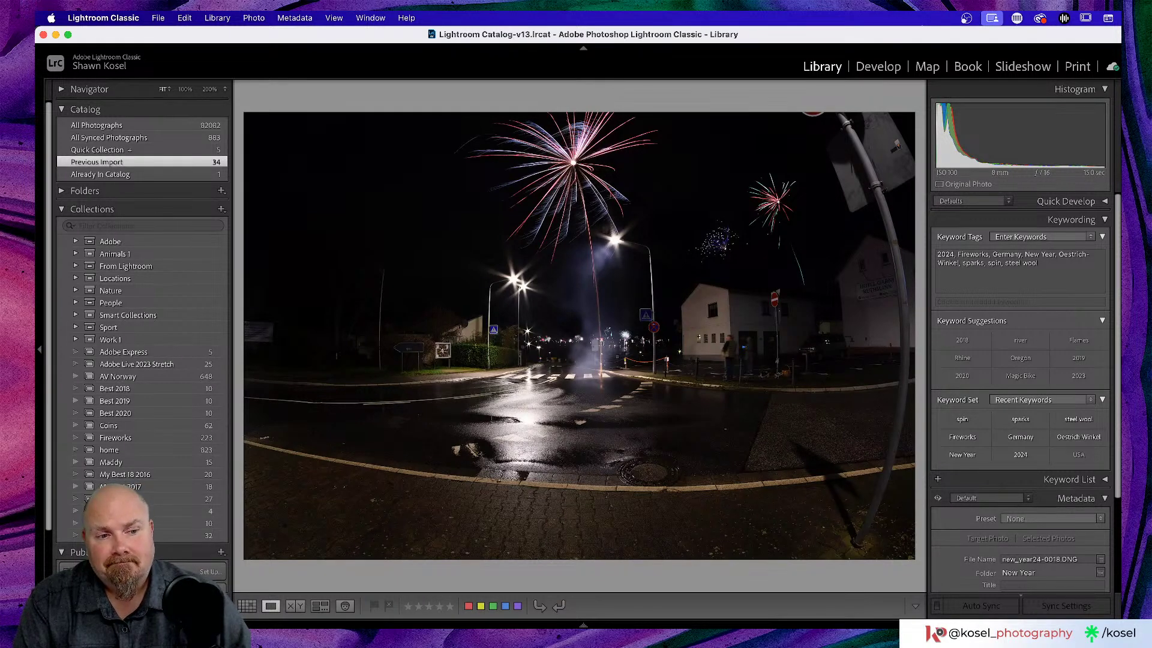
key(Right)
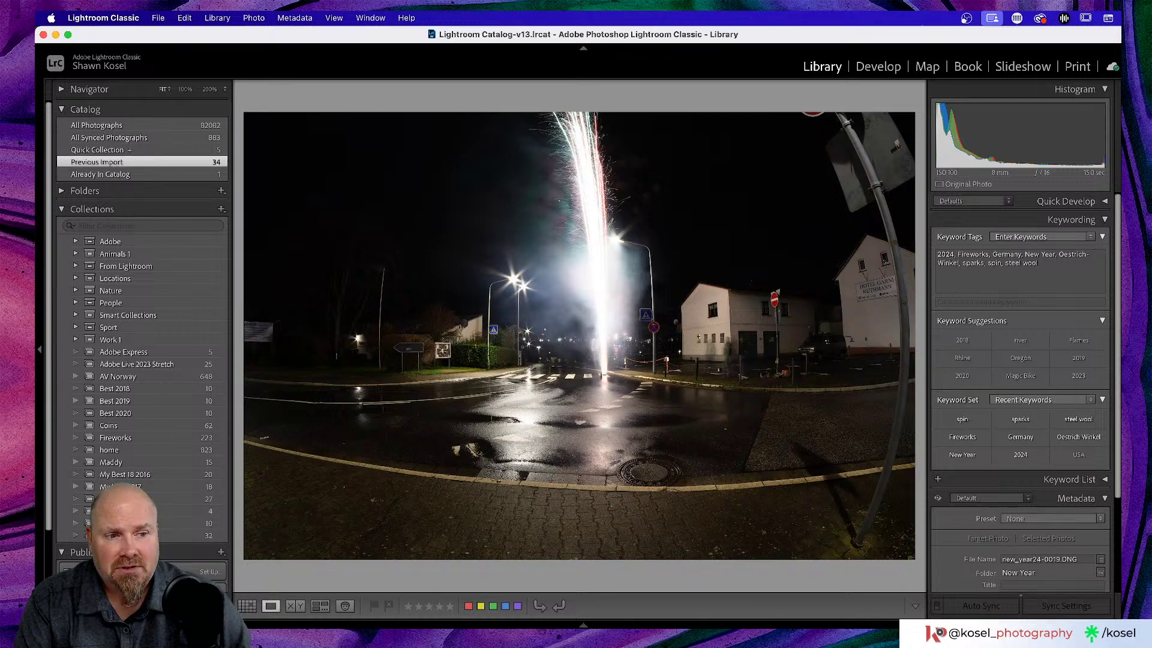
key(Right)
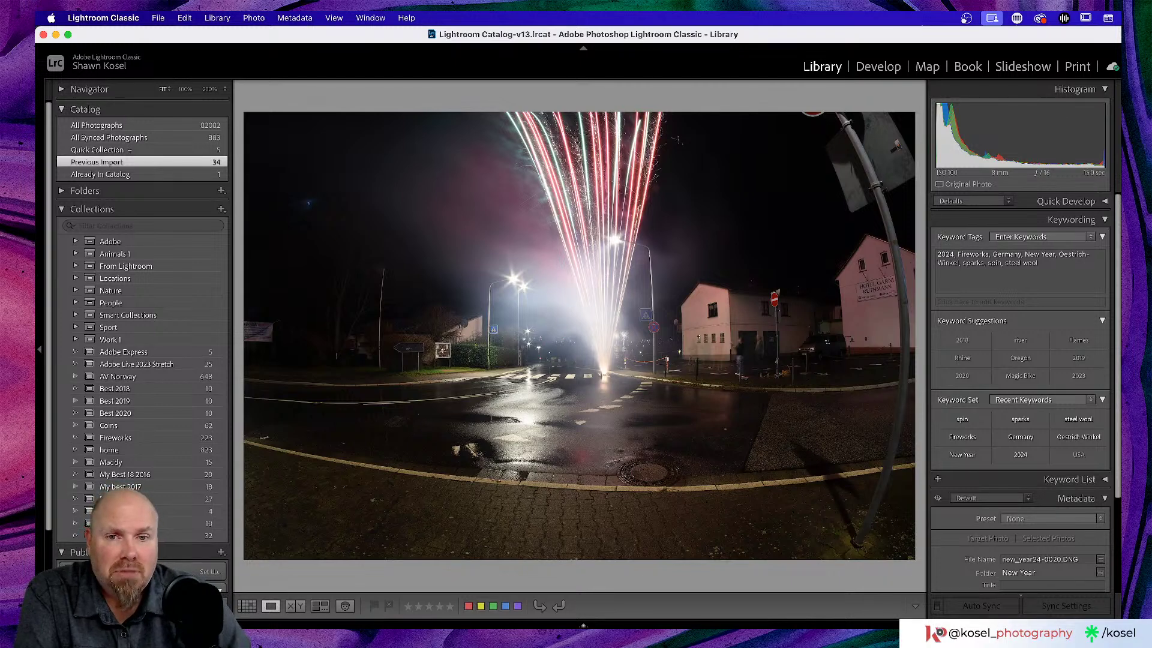
key(Right)
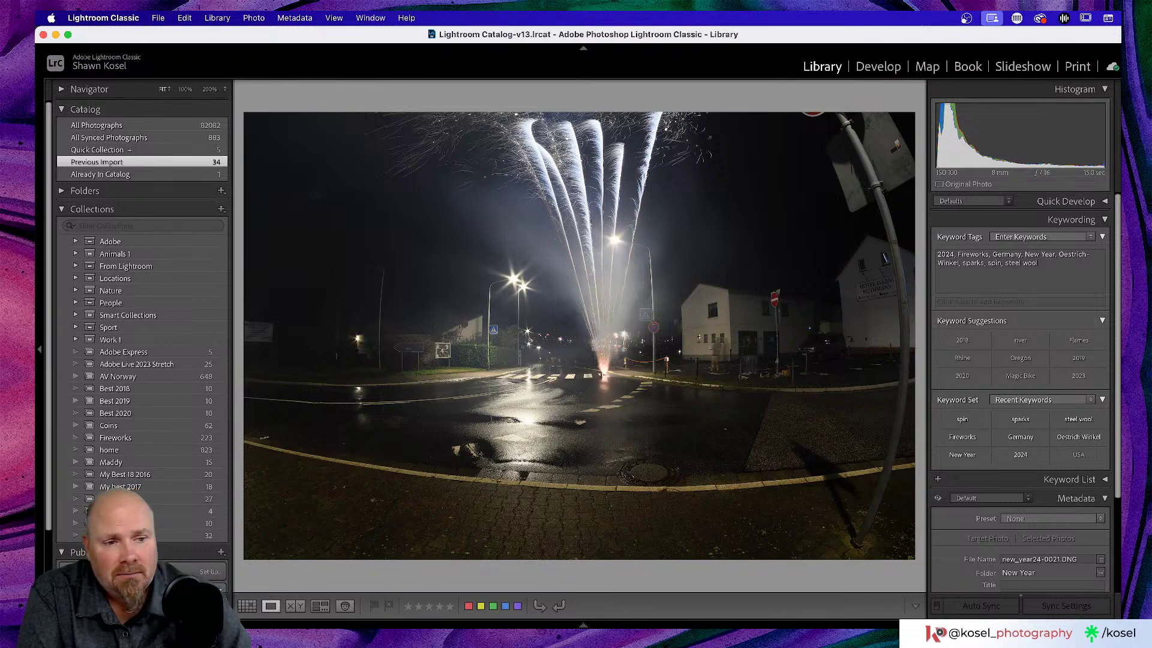
key(Right)
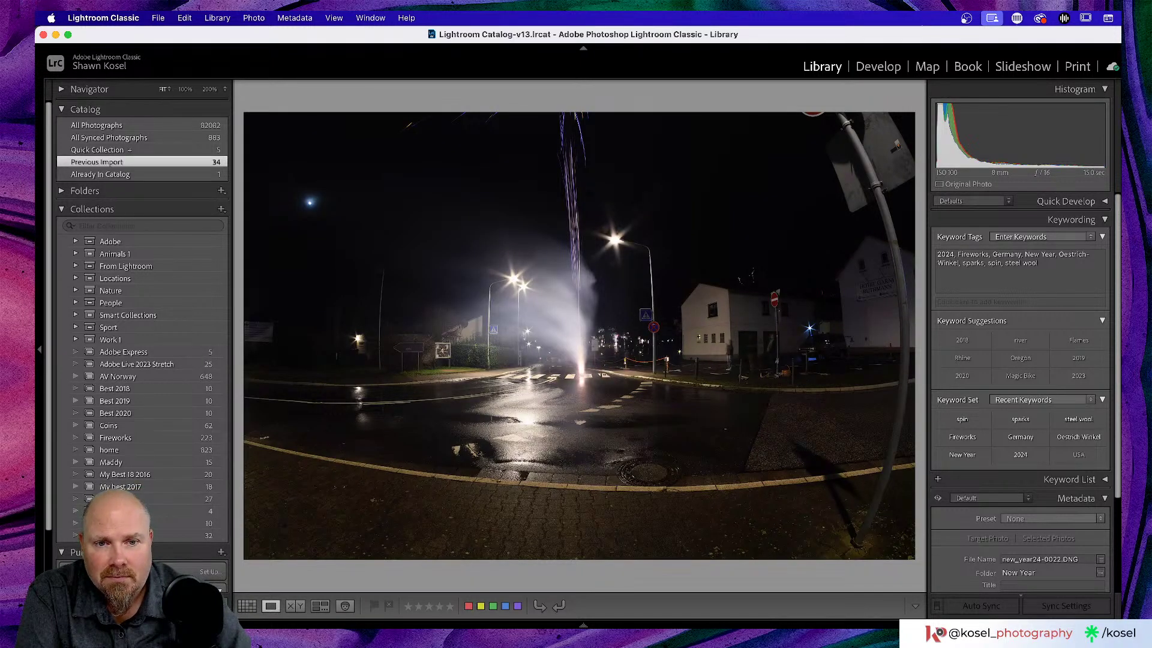
key(Right)
key(Right)
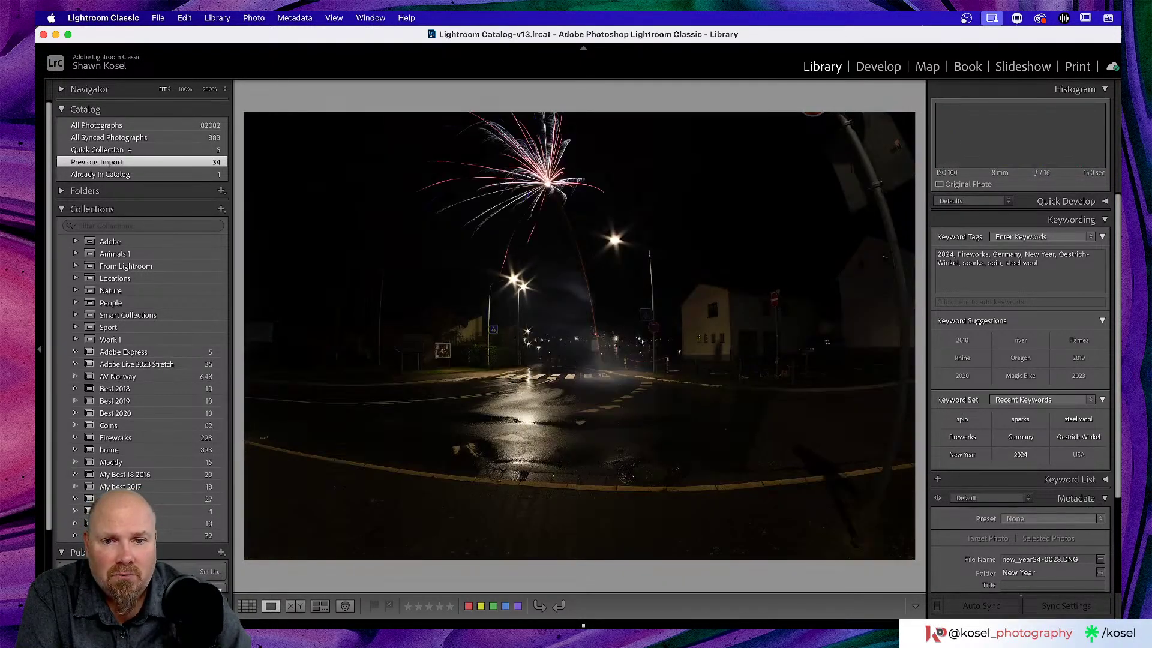
key(Right)
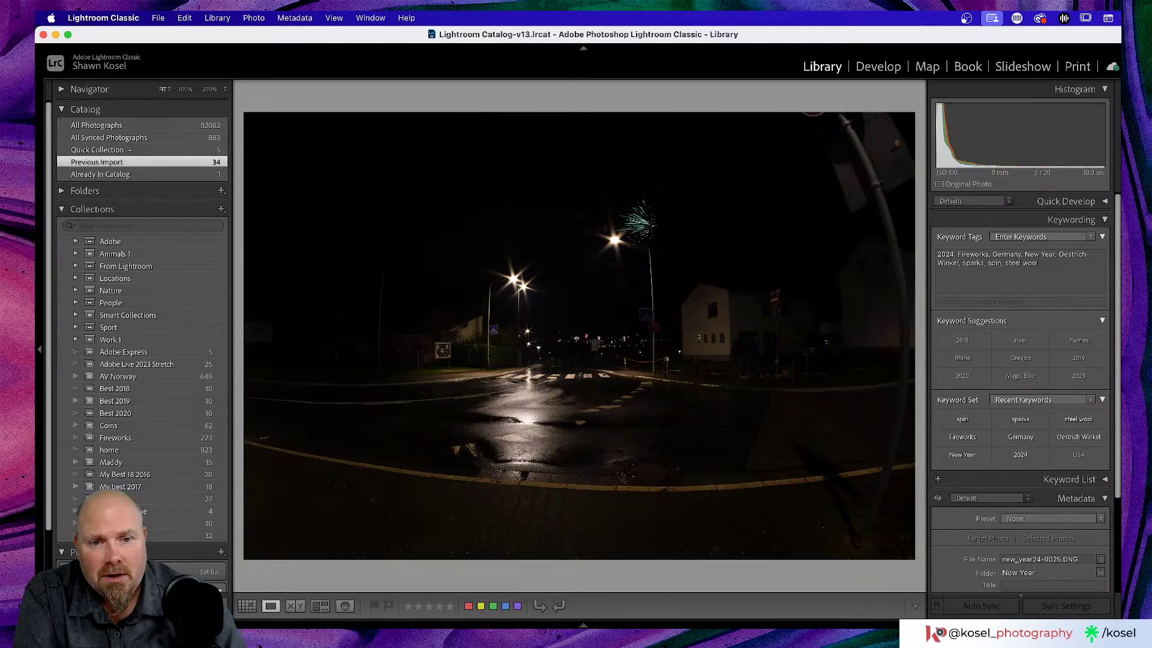
- Inspect the distant fireworks in new_year24-0025 at 200%, and advance to new_year24-0026 in full view
click(595, 340)
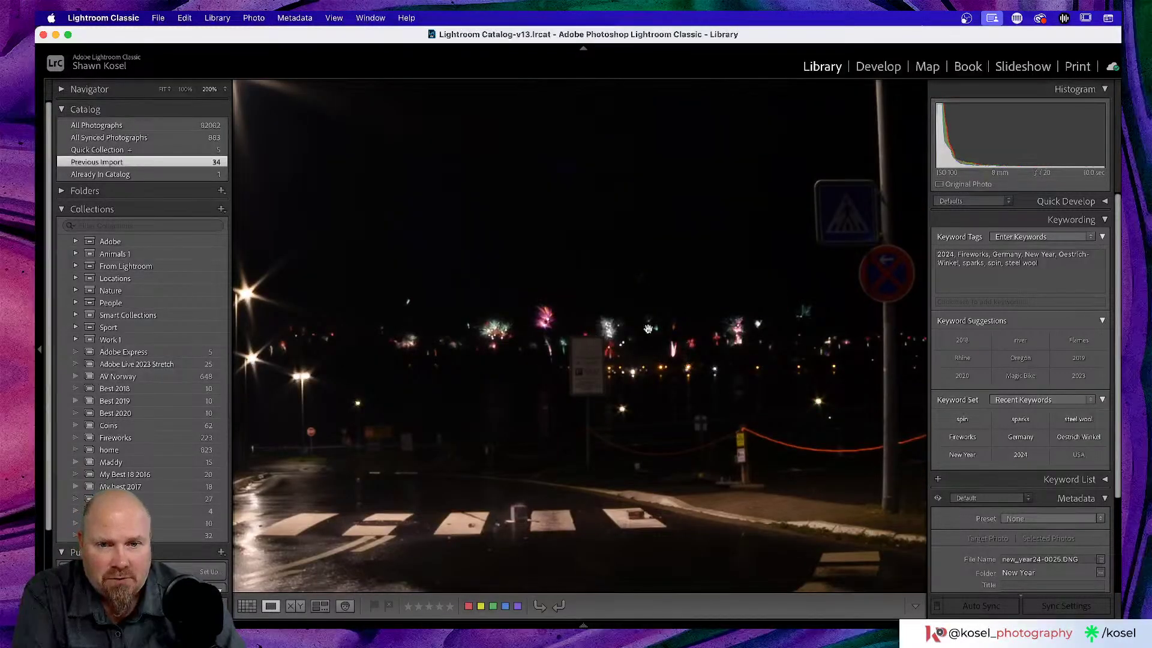
key(Right)
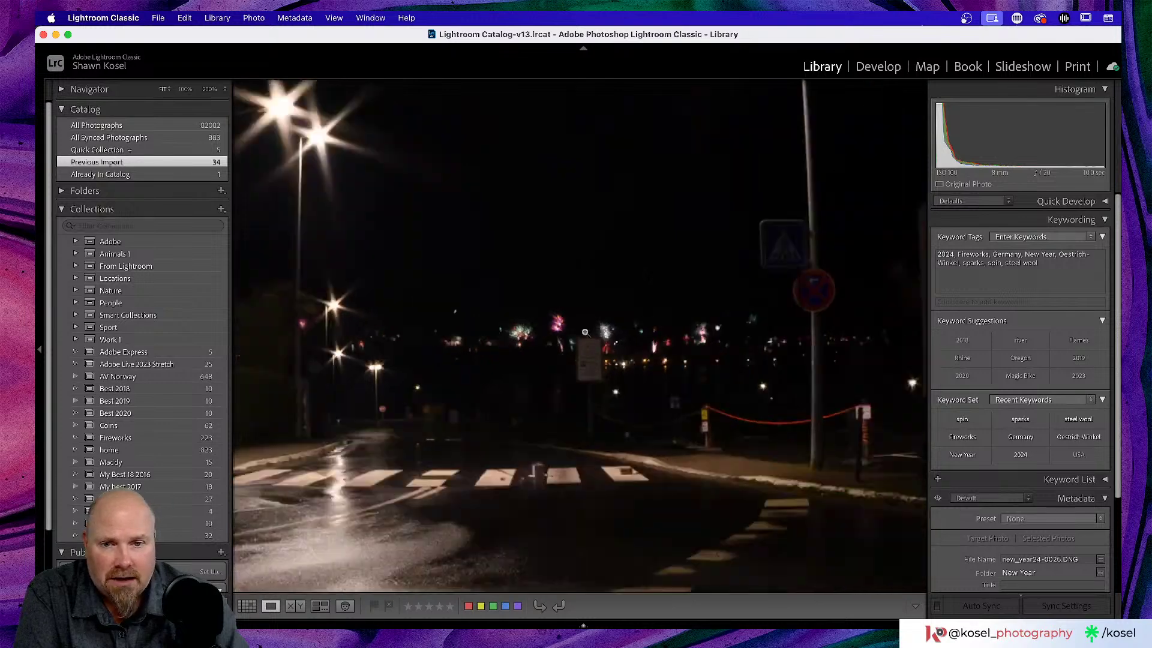
click(585, 331)
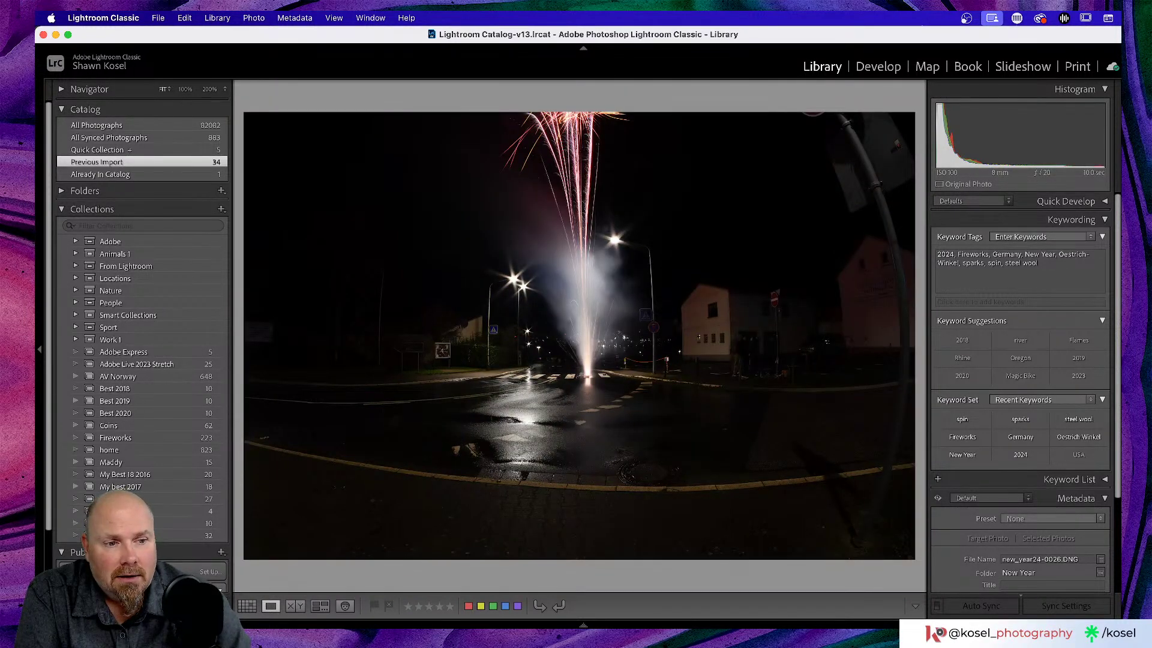
- Review the remaining street shots one by one from new_year24-0027 through new_year24-0030
key(Right)
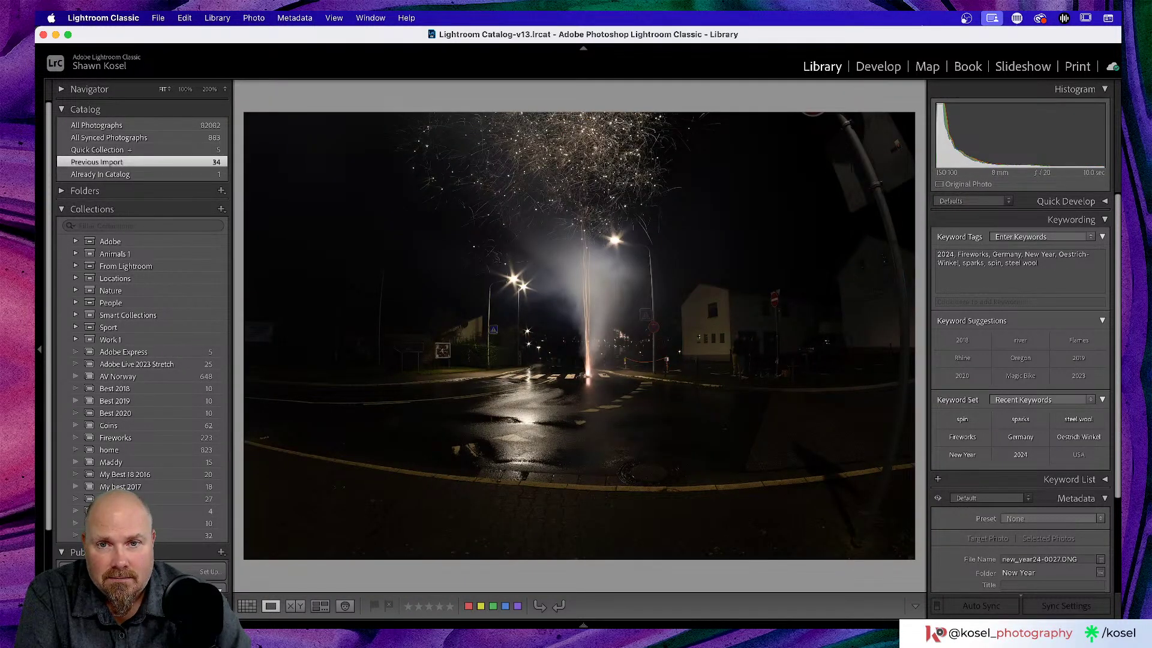
key(Right)
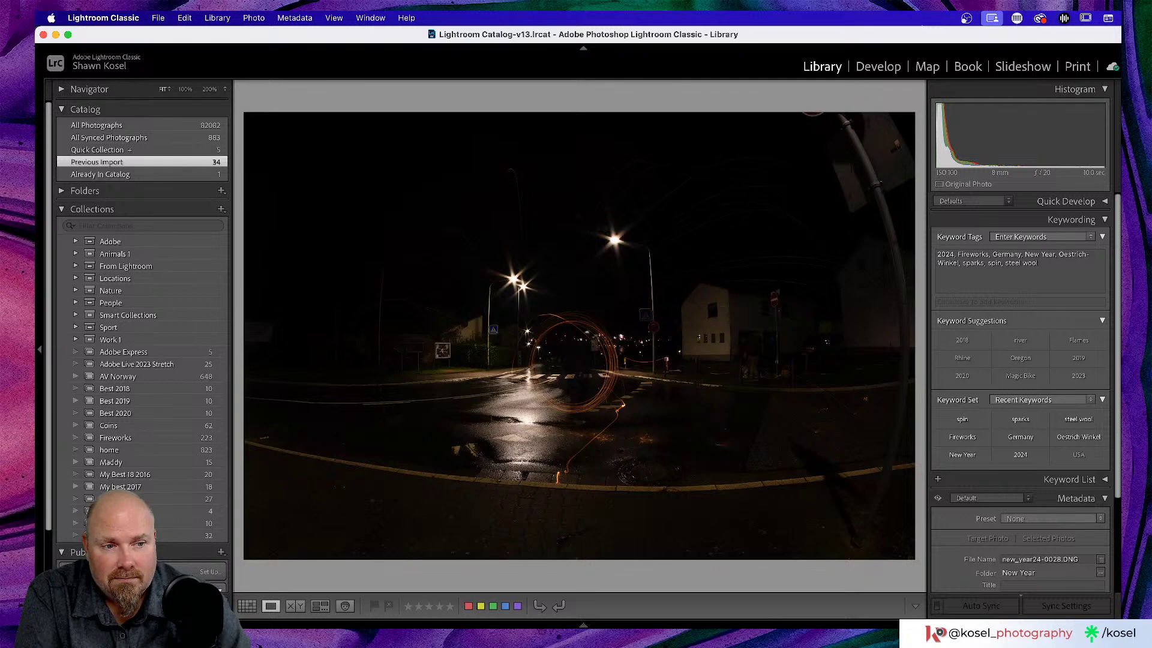
key(Right)
key(Right)
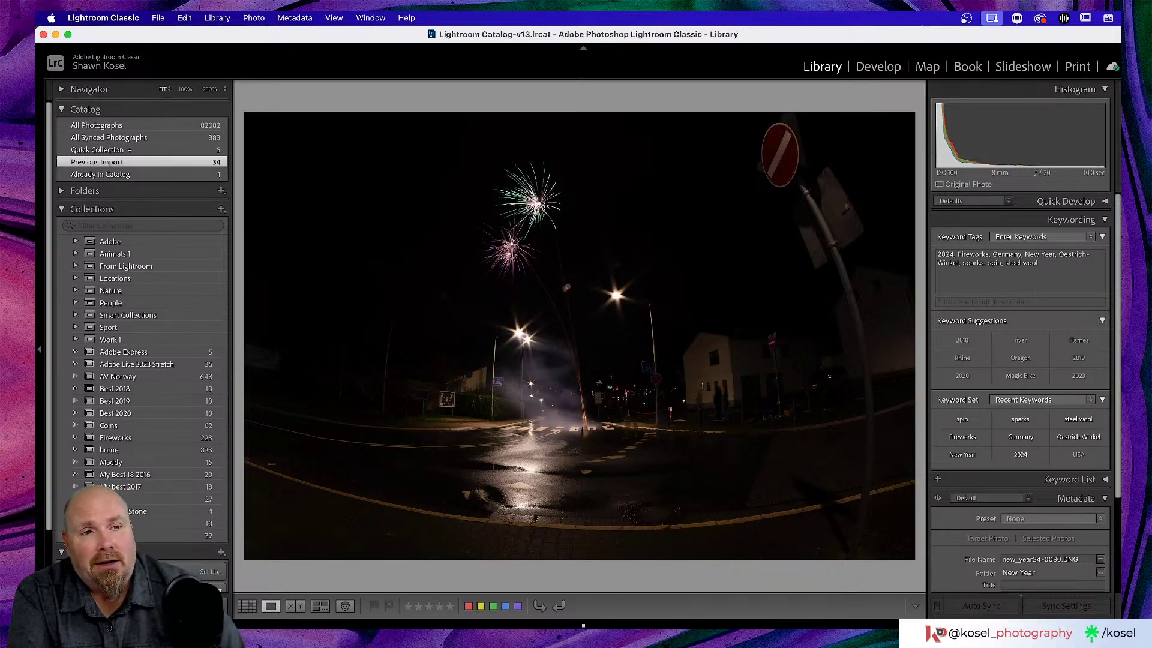
- Switch to Google Chrome and open the streamer's own YouTube channel in a new tab from the Streaming bookmarks folder
key(super+Tab)
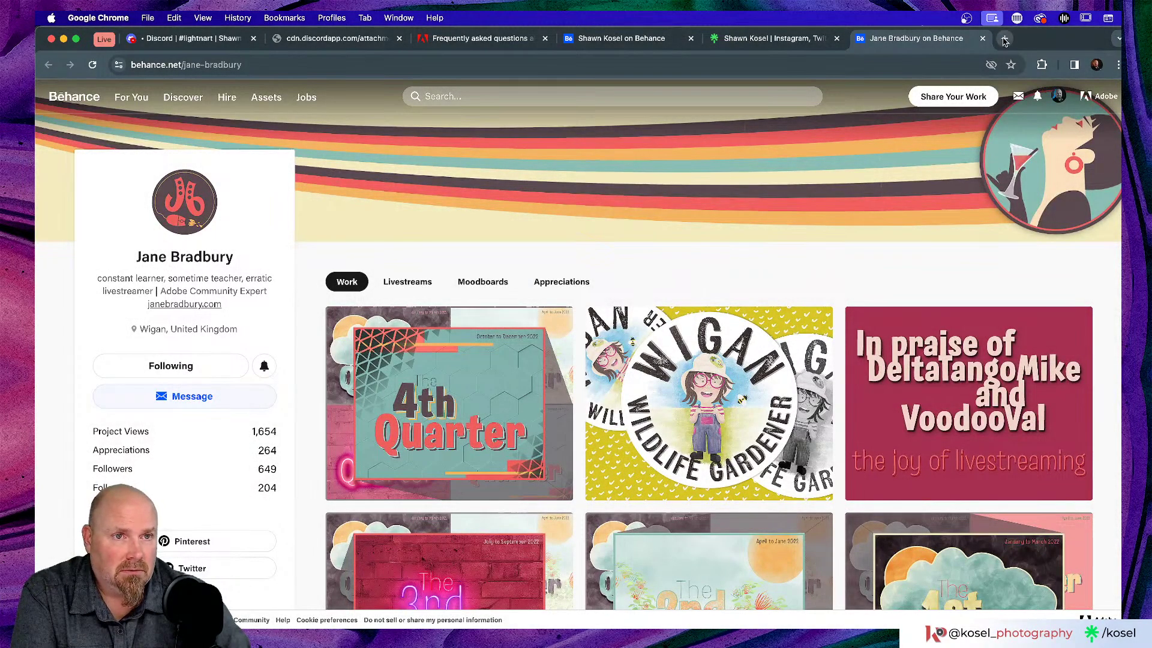
click(1005, 39)
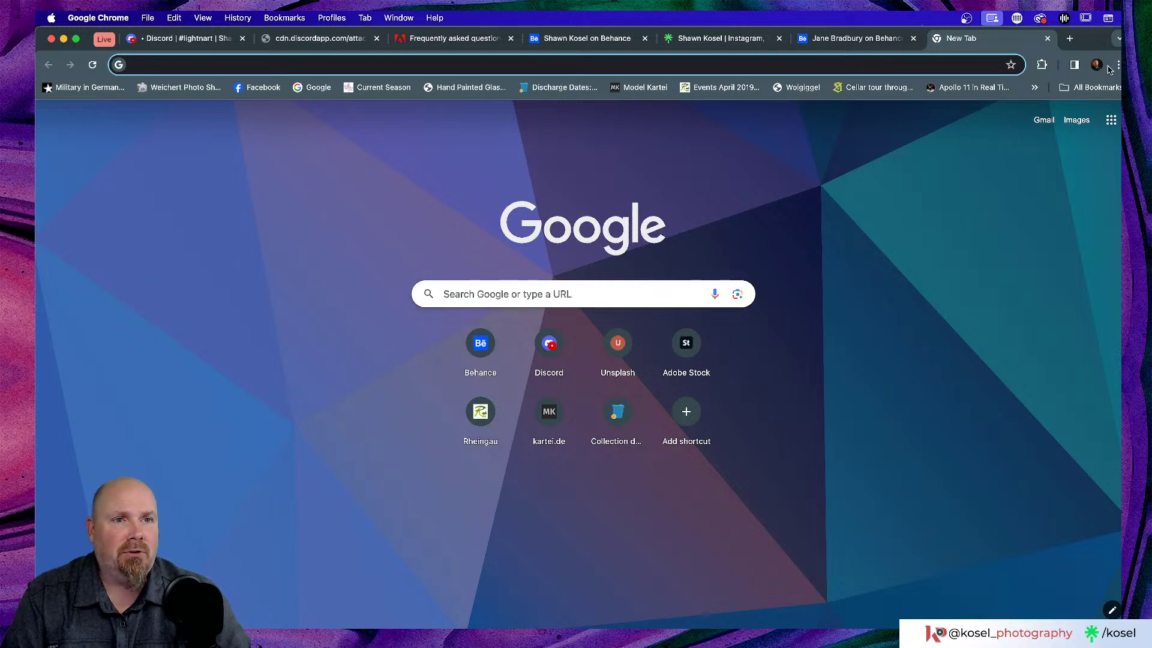
click(1034, 88)
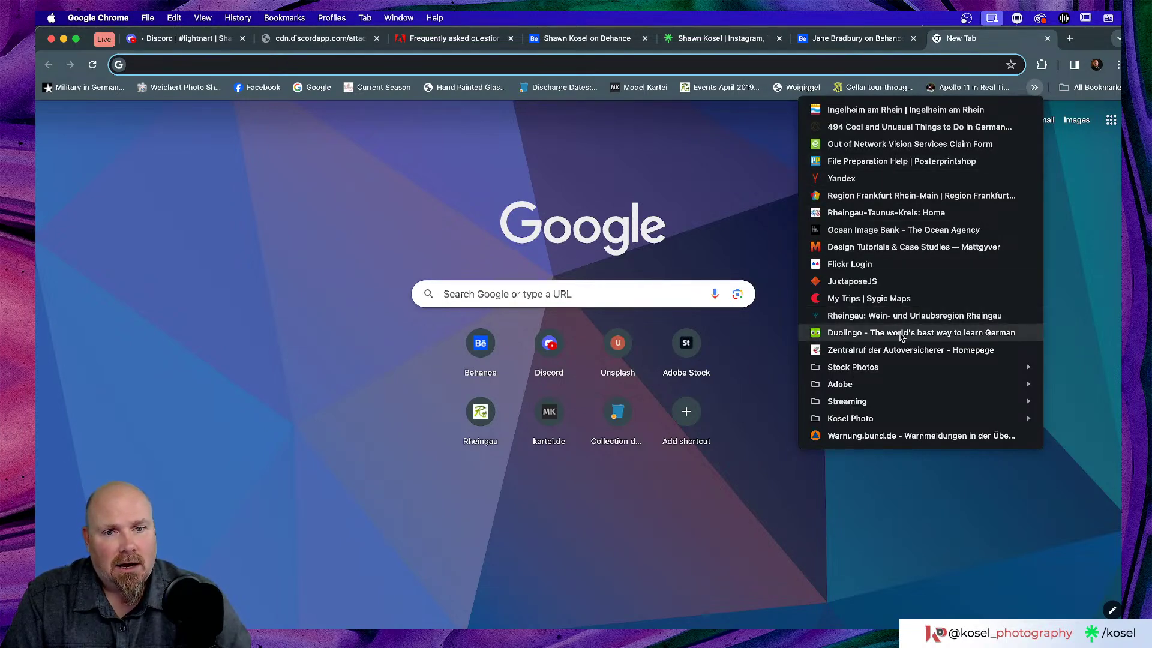
mouse_move(874, 402)
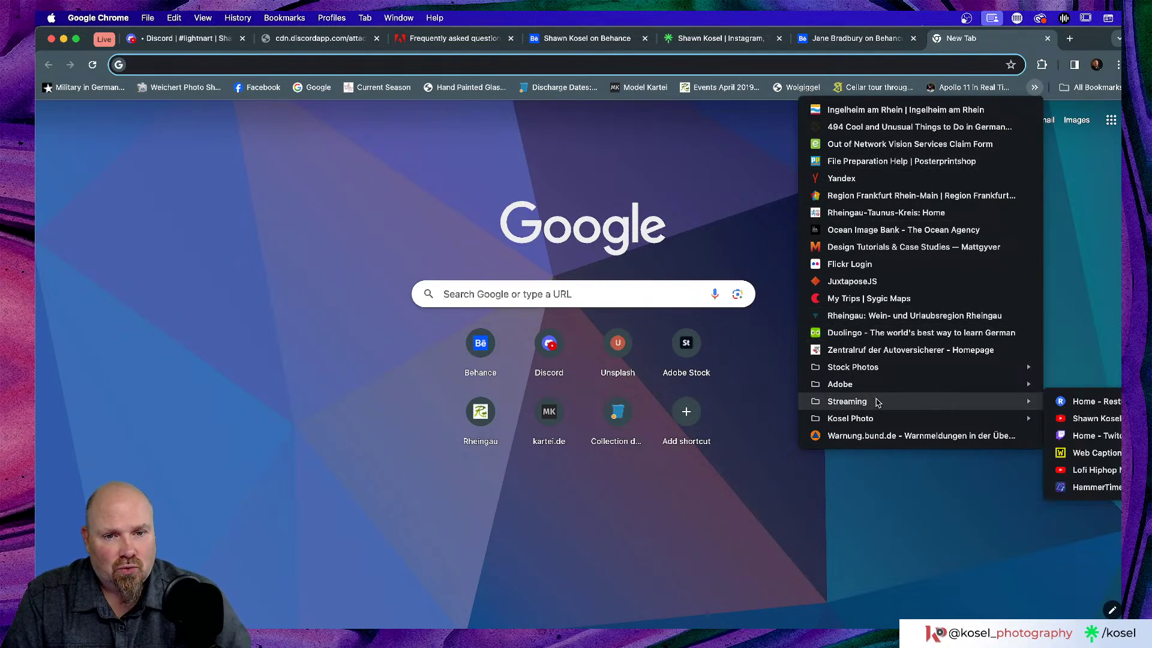
click(1094, 420)
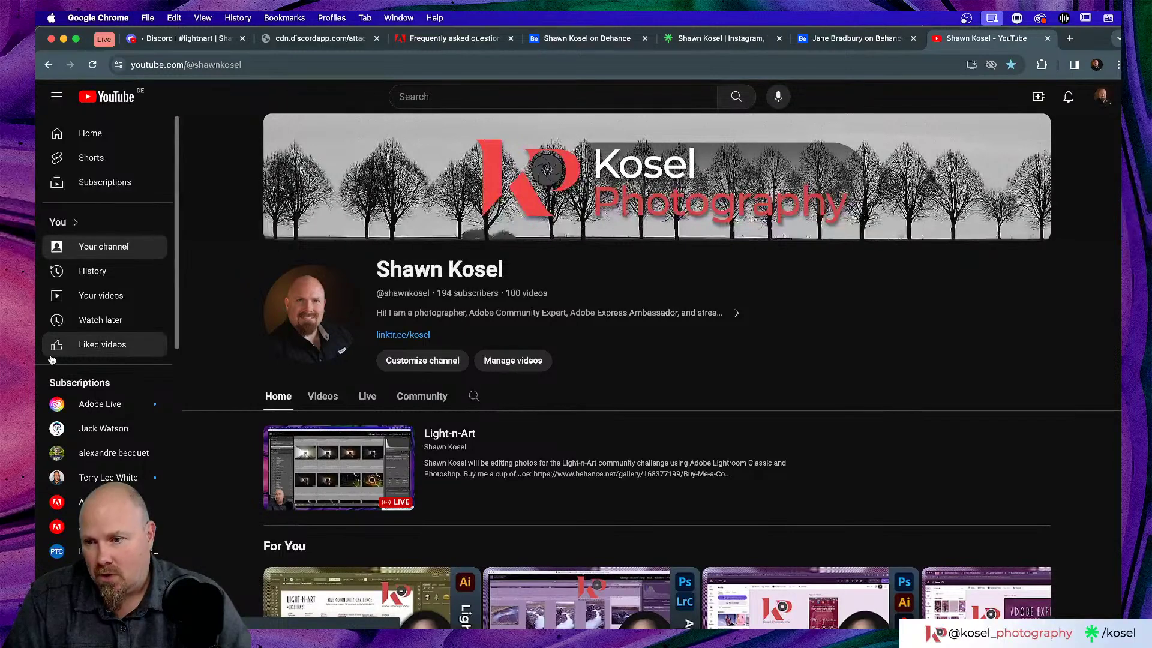
- Expand the full subscriptions list and open the fellow creator's YouTube channel from it
scroll(57, 521, down, 3)
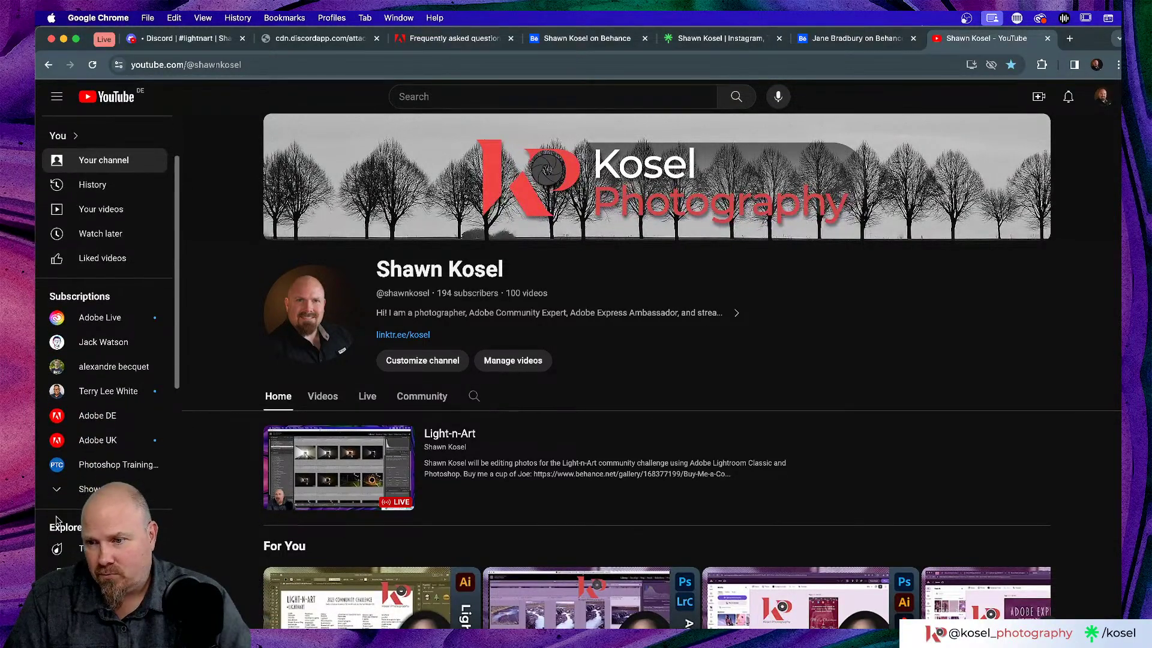
click(72, 488)
scroll(109, 383, down, 3)
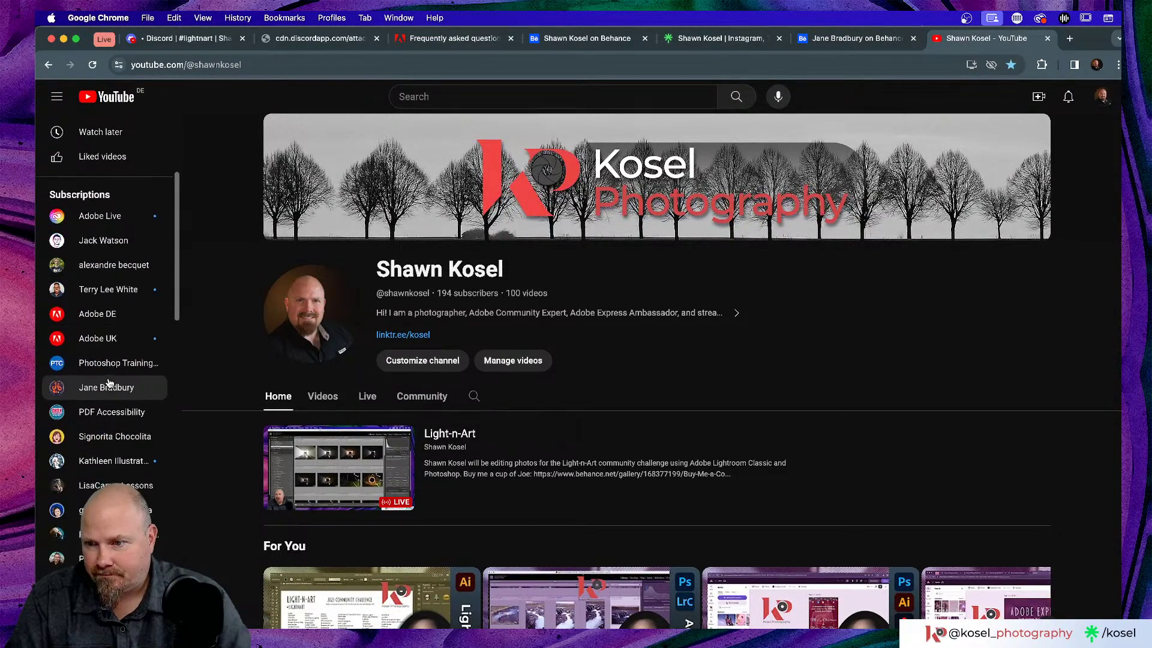
click(102, 389)
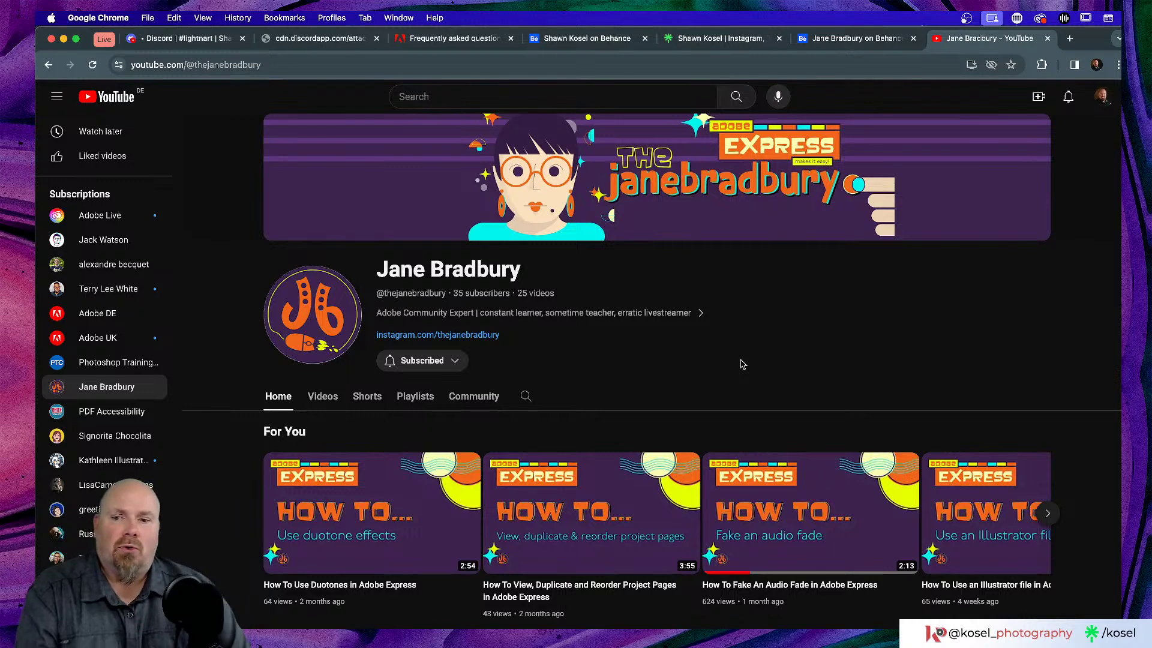
- Select the full web address of the fellow creator's channel and switch out of the browser
click(352, 64)
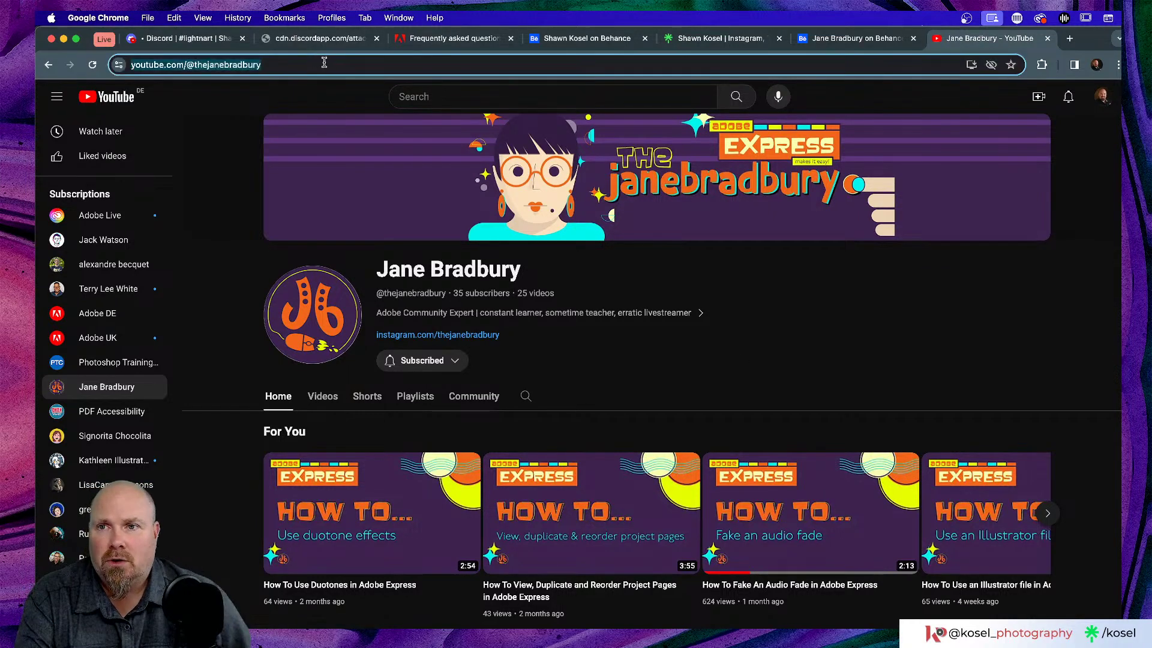
drag(353, 64, 131, 64)
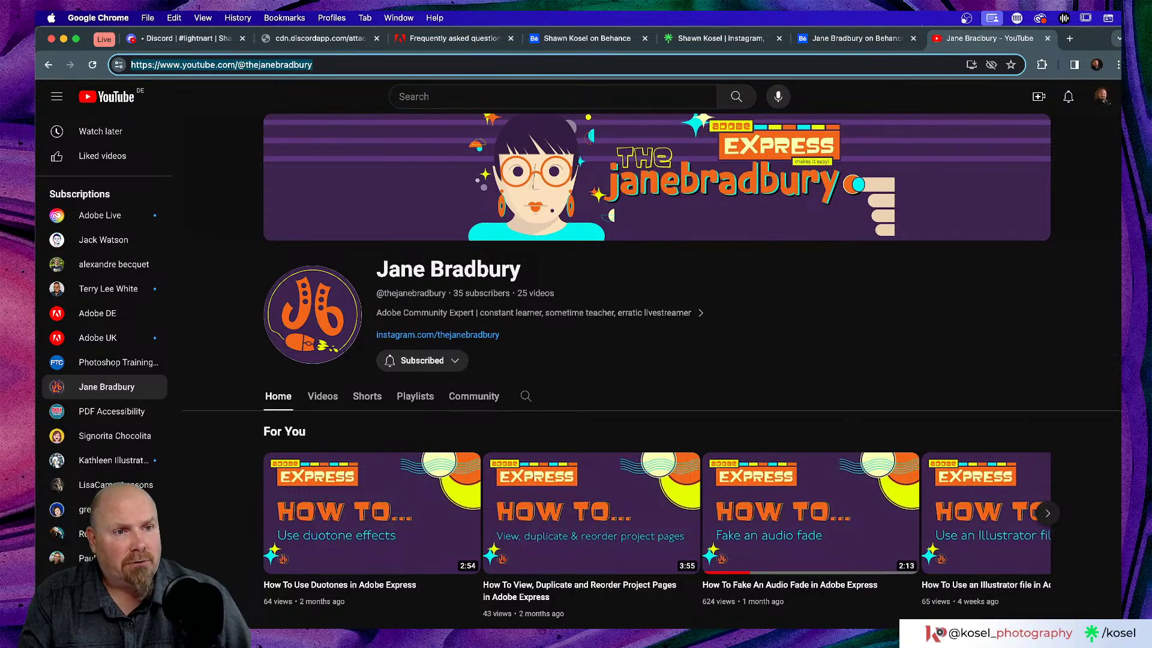
key(super+Tab)
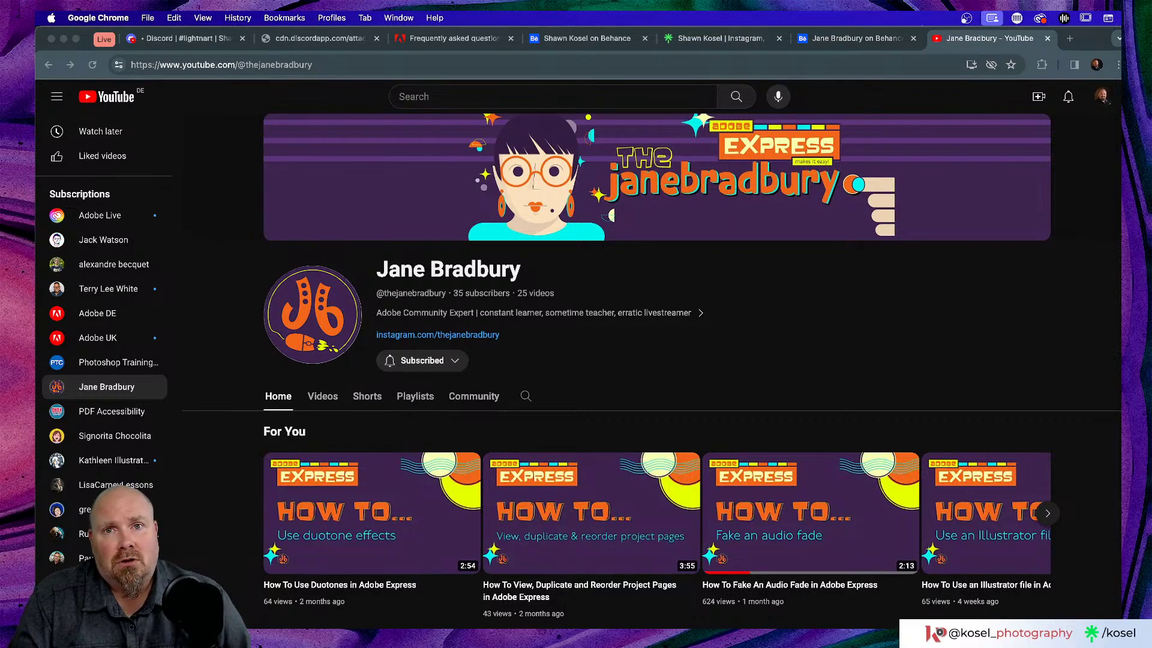
- Open the Adobe Express home page at new.express.adobe.com in a new browser tab
click(1069, 38)
text(new)
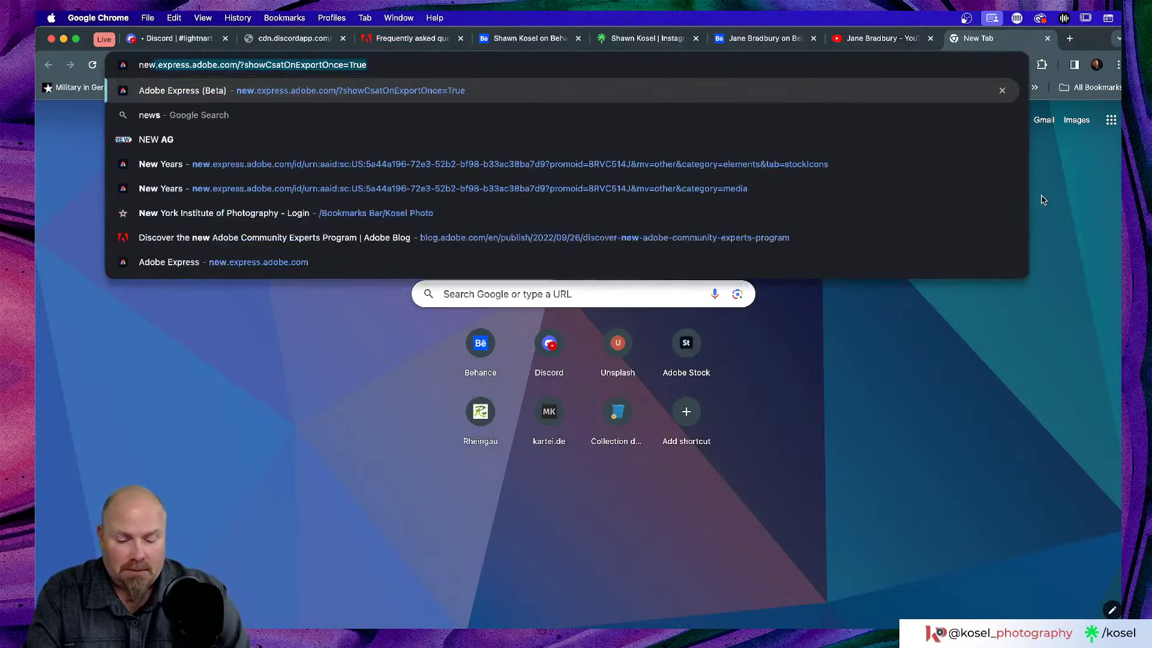
key(Return)
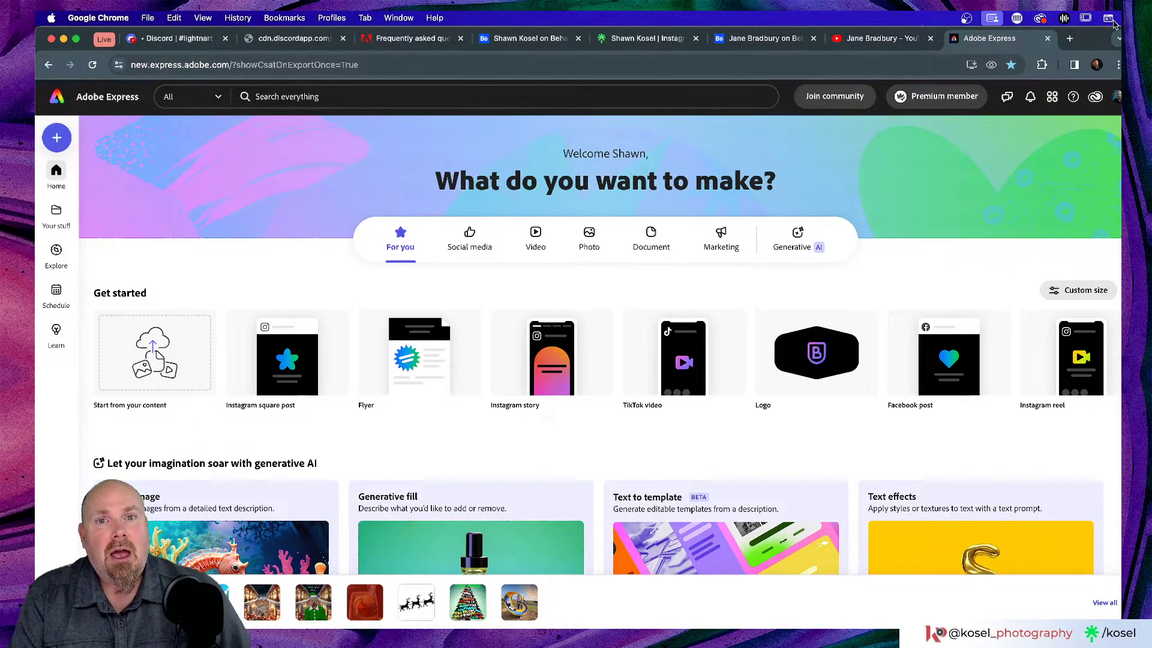
- Check the fellow creator's Behance profile and look through the home page of their YouTube channel
click(763, 39)
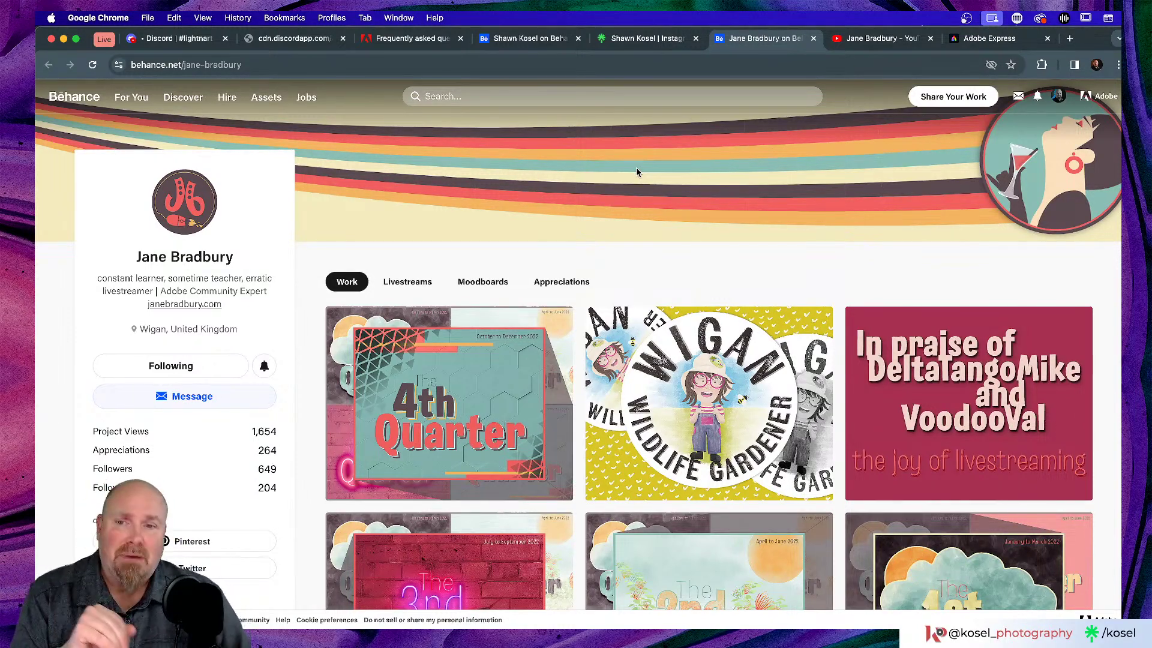
click(908, 40)
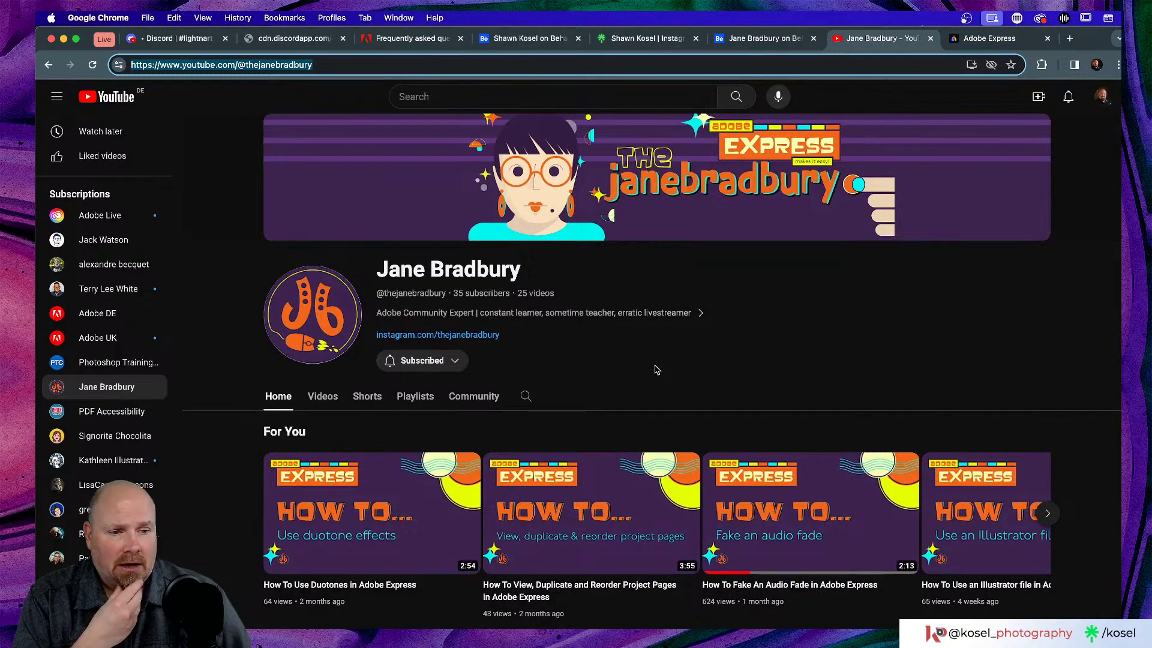
scroll(657, 369, down, 1)
scroll(656, 370, down, 2)
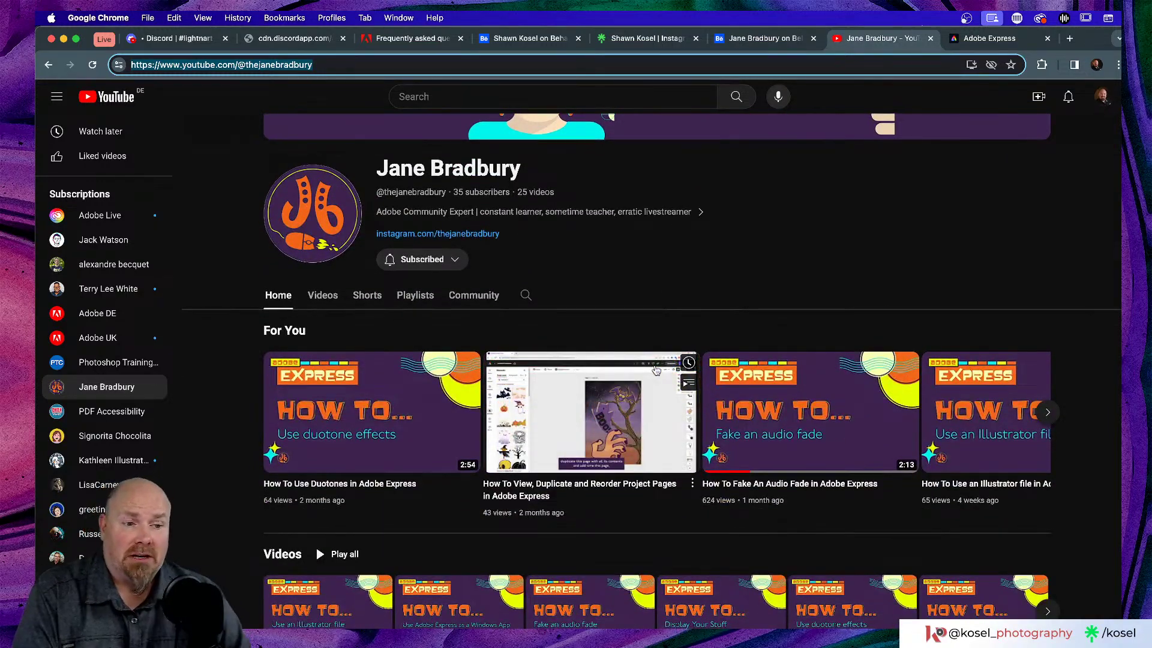
scroll(656, 370, down, 5)
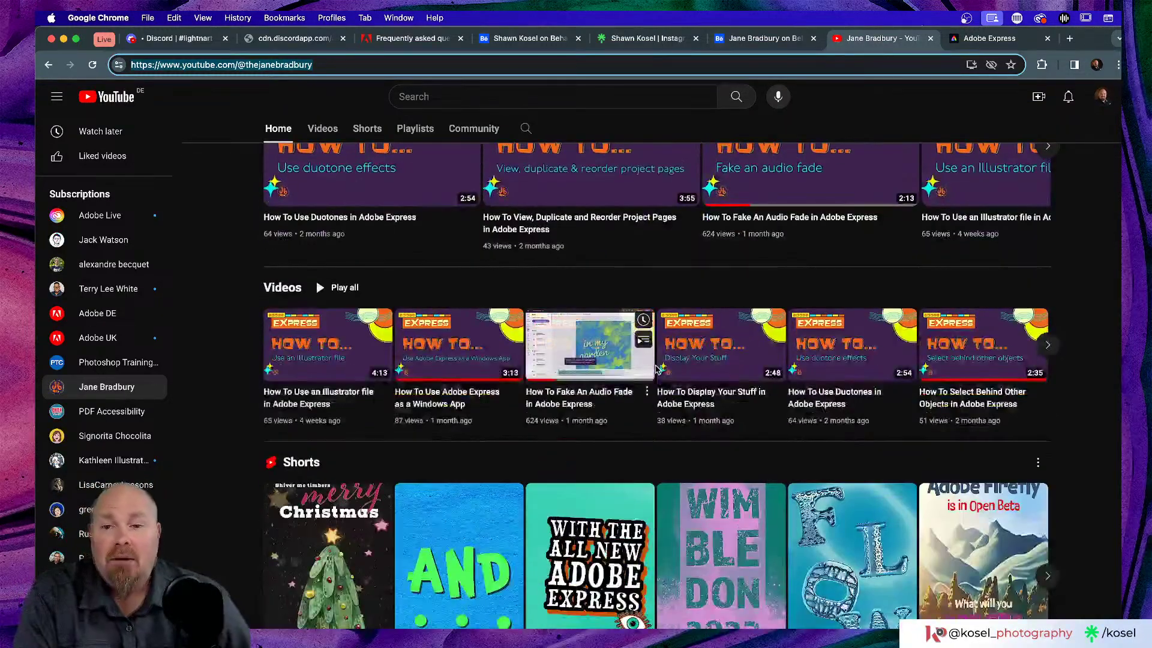
scroll(630, 359, up, 3)
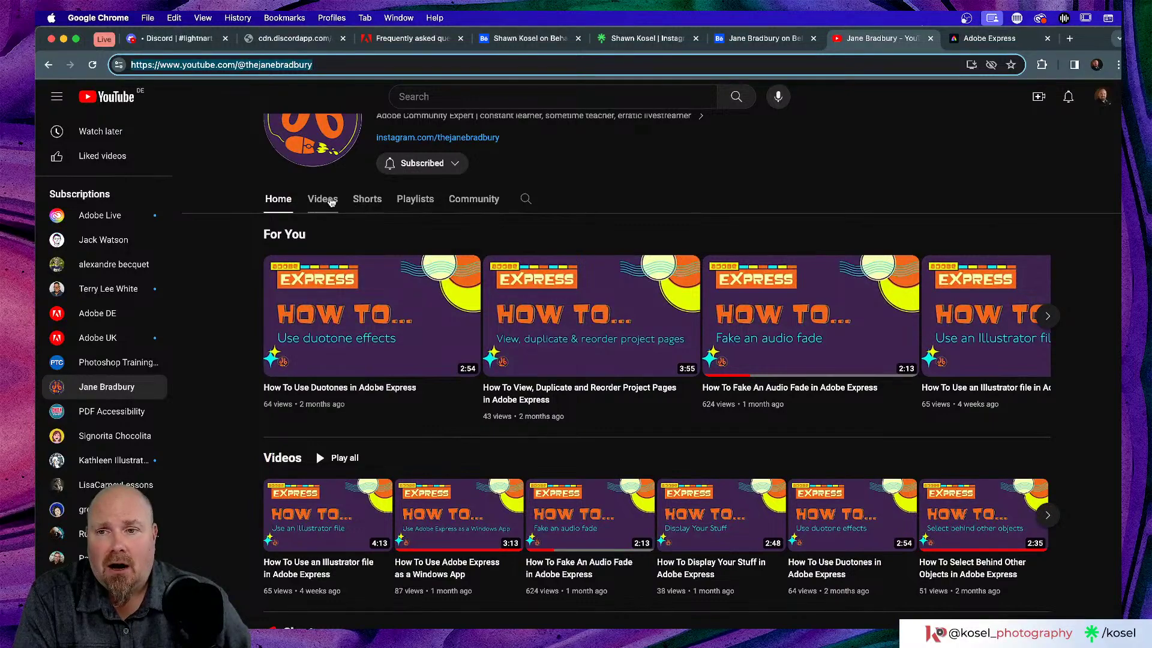
- Open the channel's Videos page and look through the Adobe Express how-to videos back up to the newest
click(322, 198)
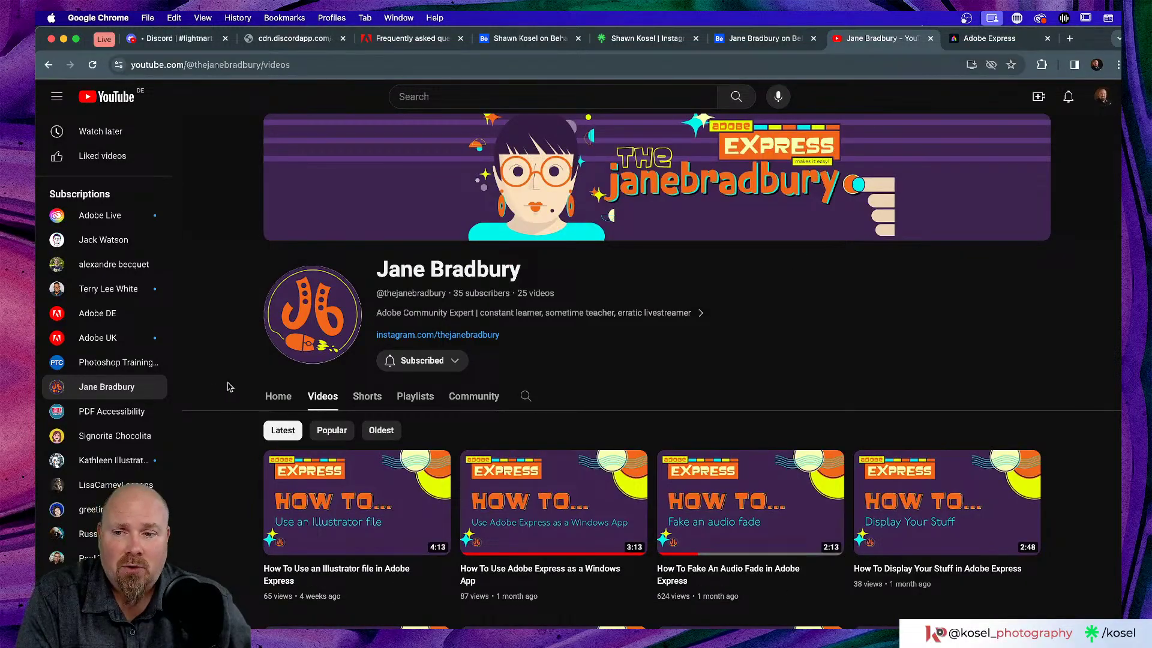
scroll(228, 386, down, 5)
scroll(227, 385, down, 4)
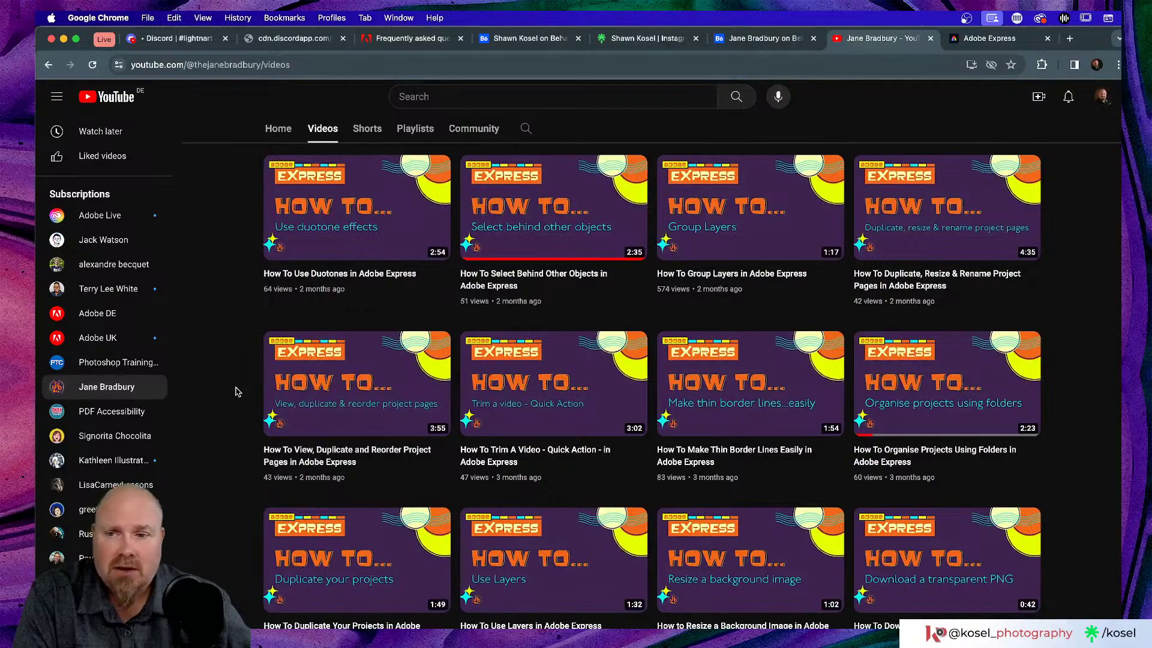
scroll(236, 391, down, 2)
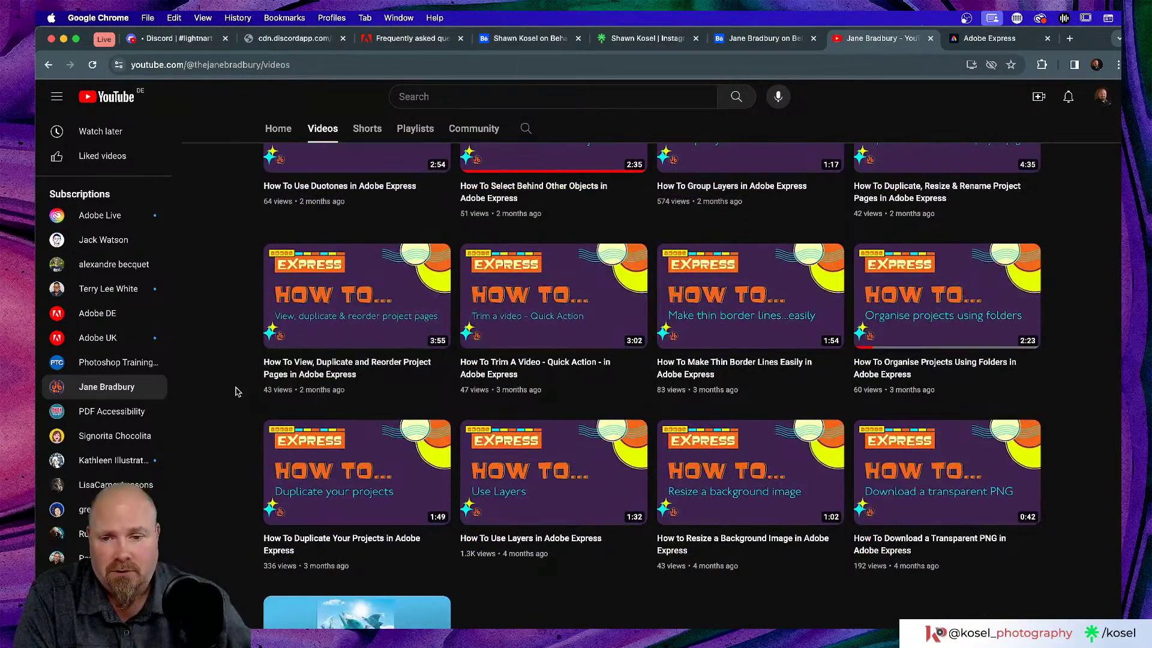
scroll(235, 391, up, 3)
scroll(235, 391, up, 8)
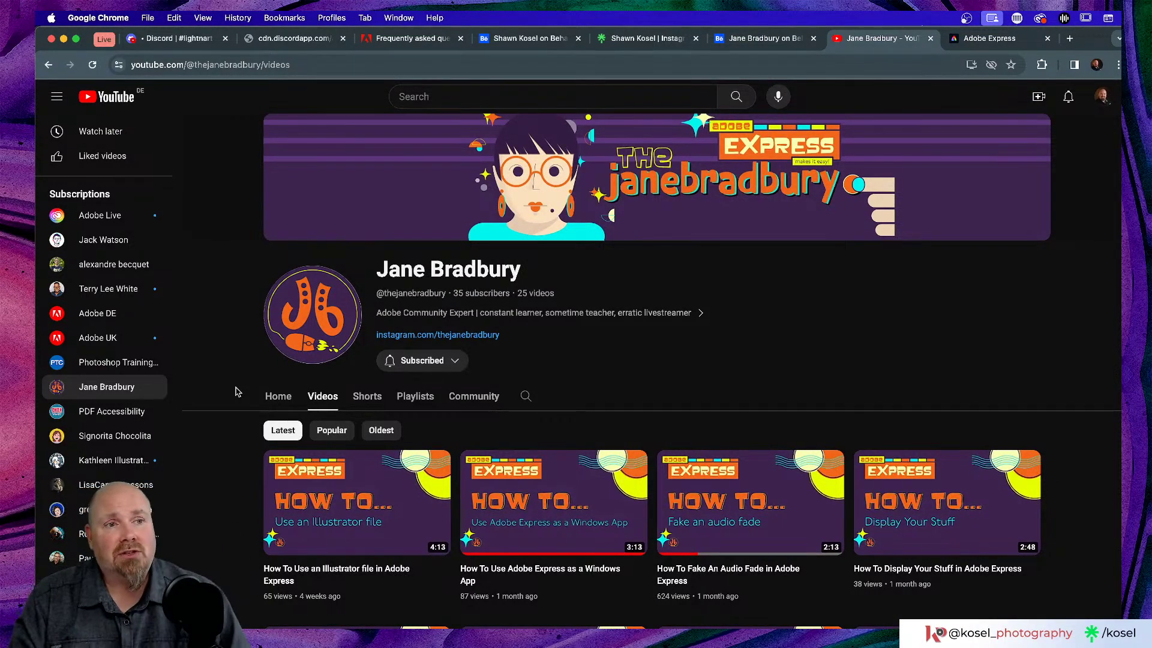
- Select the web address of the channel's Videos page and switch to Lightroom Classic
click(333, 63)
click(360, 64)
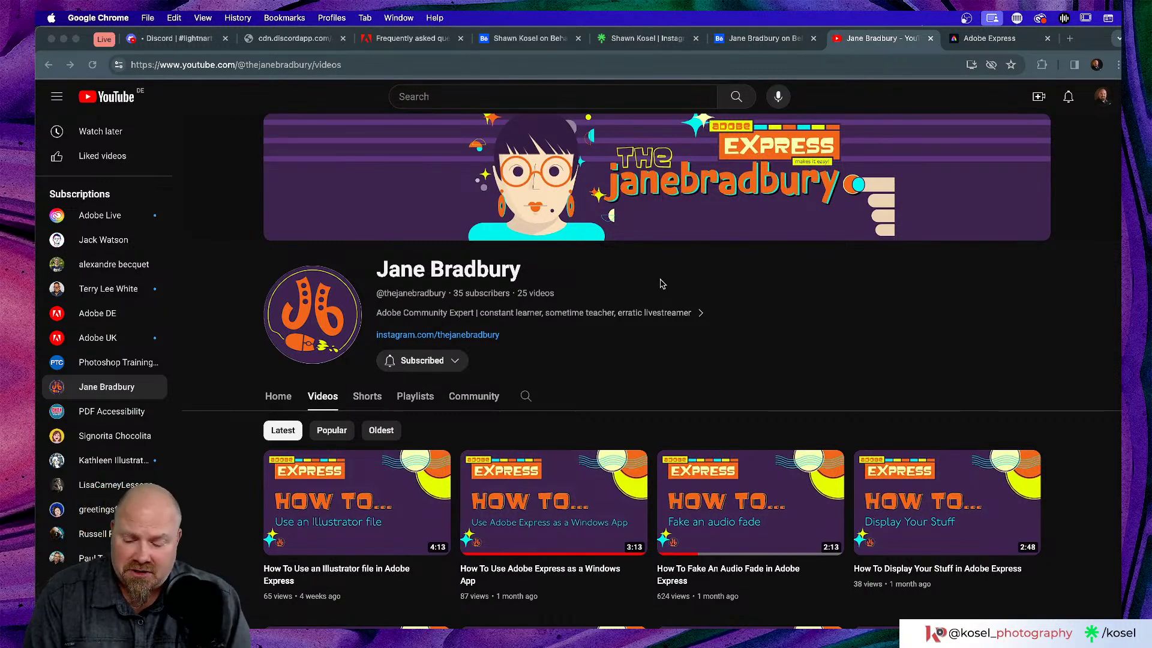
key(super+Tab)
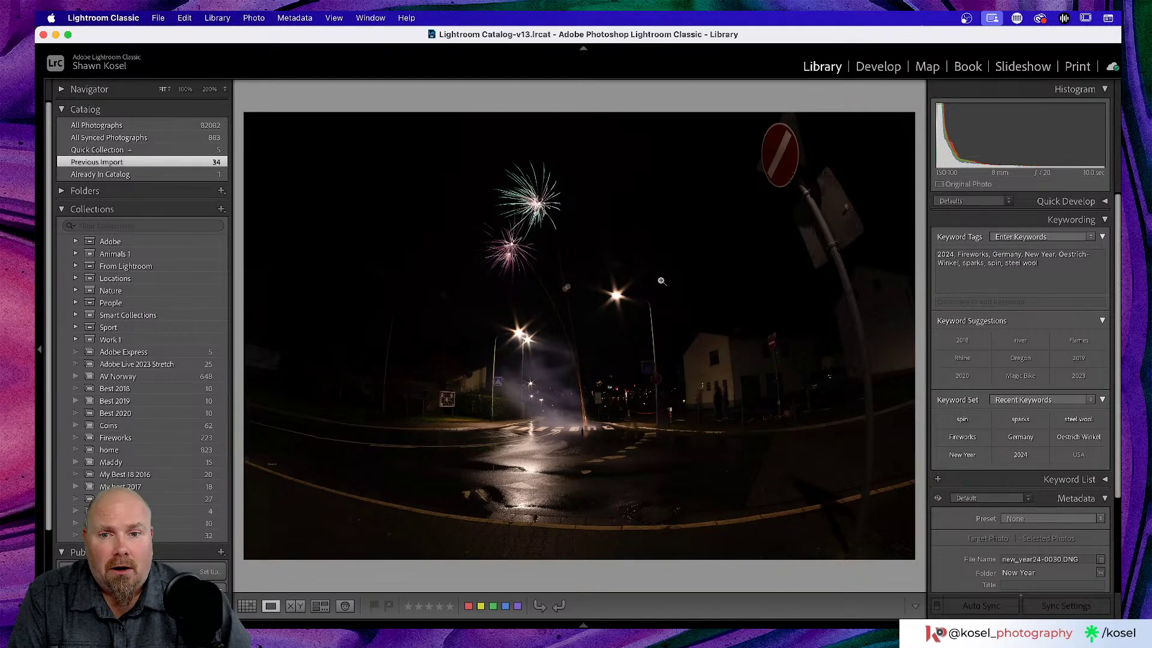
- Compare the last street fireworks shots between new_year24-0030 and new_year24-0033, ending on new_year24-0033
key(Right)
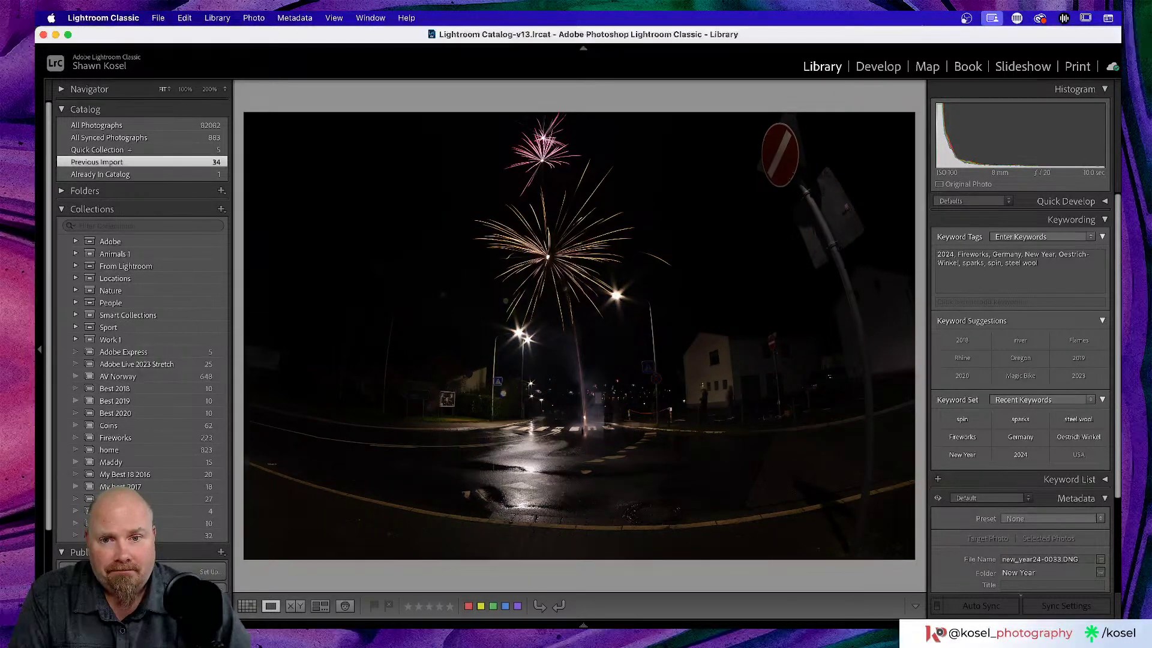
key(Left)
key(Left)
key(Left)
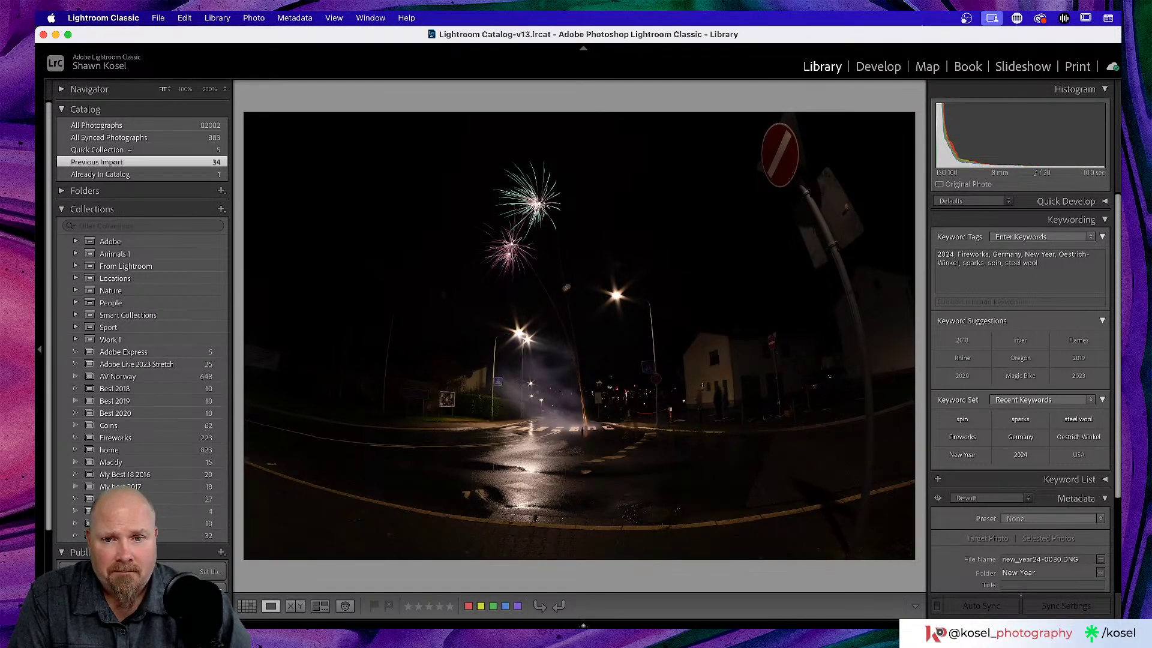
key(Right)
key(Right)
key(Right)
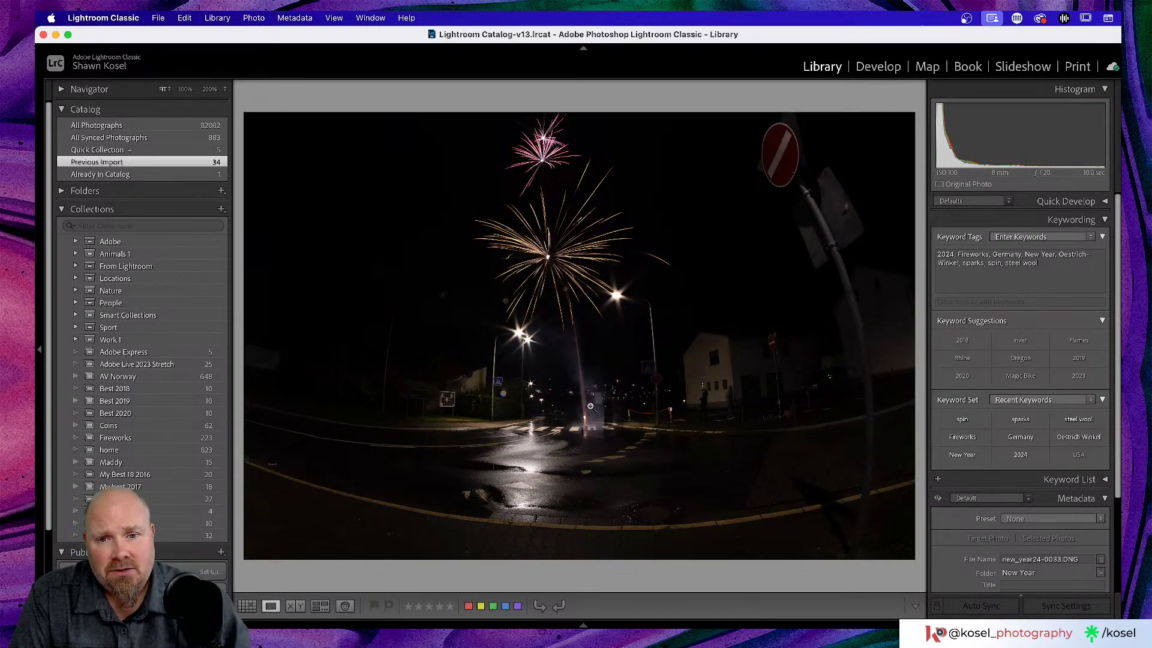
- Inspect the rocket launch spot and distant fireworks in new_year24-0033 at 200%, and return to the thumbnail grid
click(736, 393)
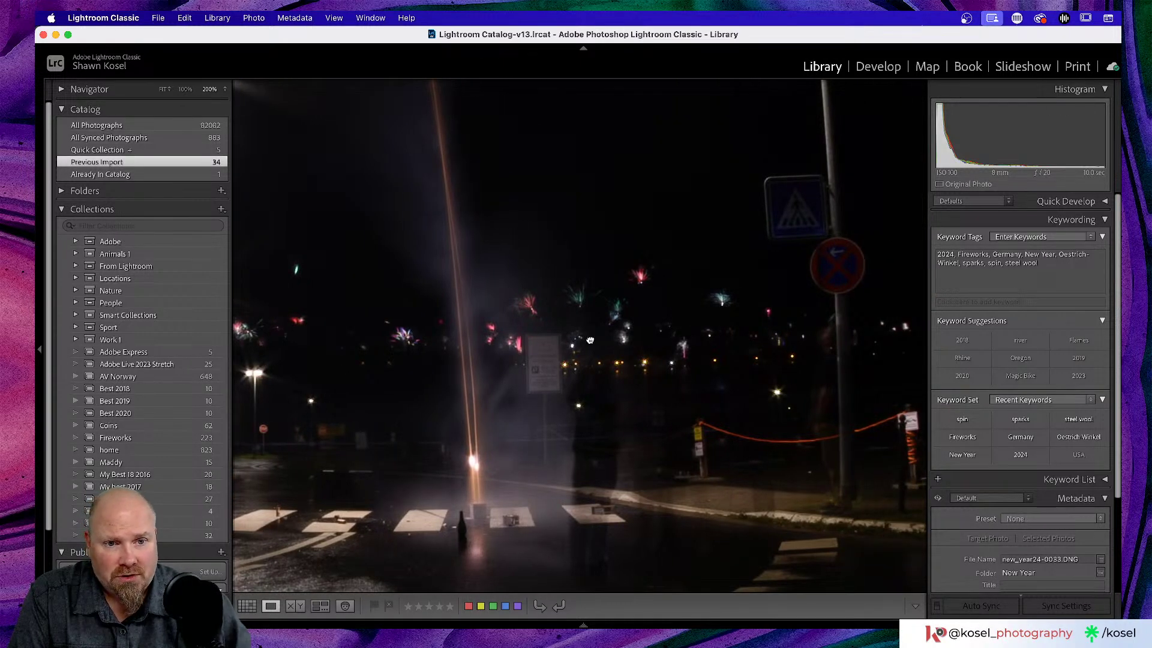
click(585, 356)
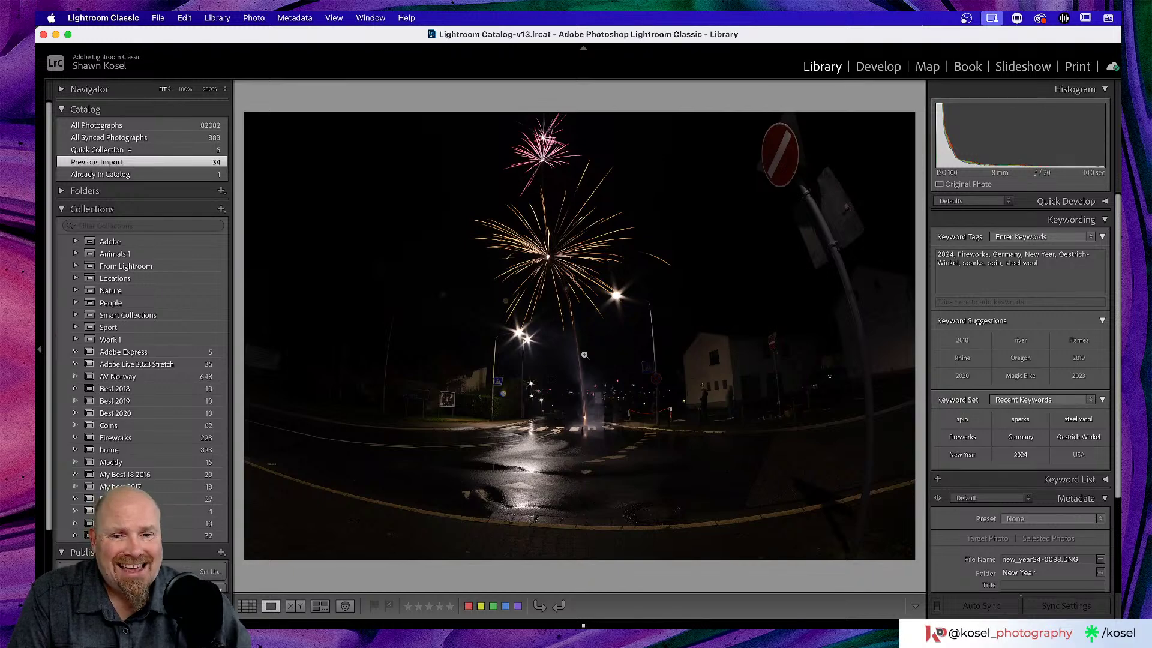
double_click(585, 355)
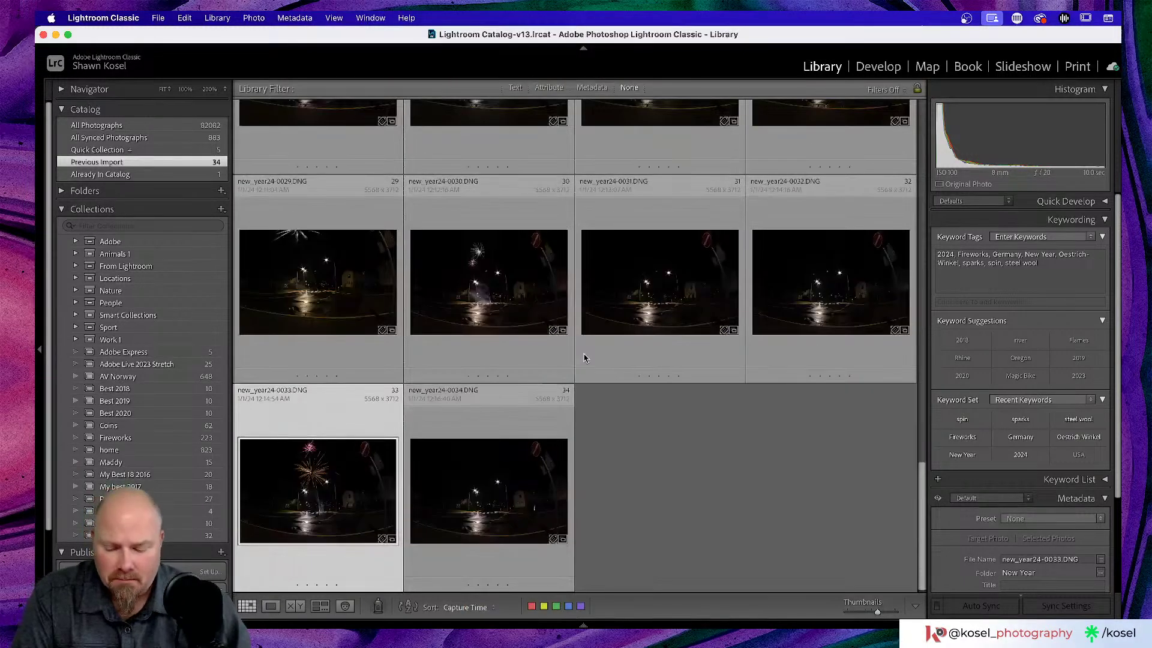
- Open the Fireworks collection, look back through its older photos, and select DSC_3699.NEF
scroll(585, 358, up, 5)
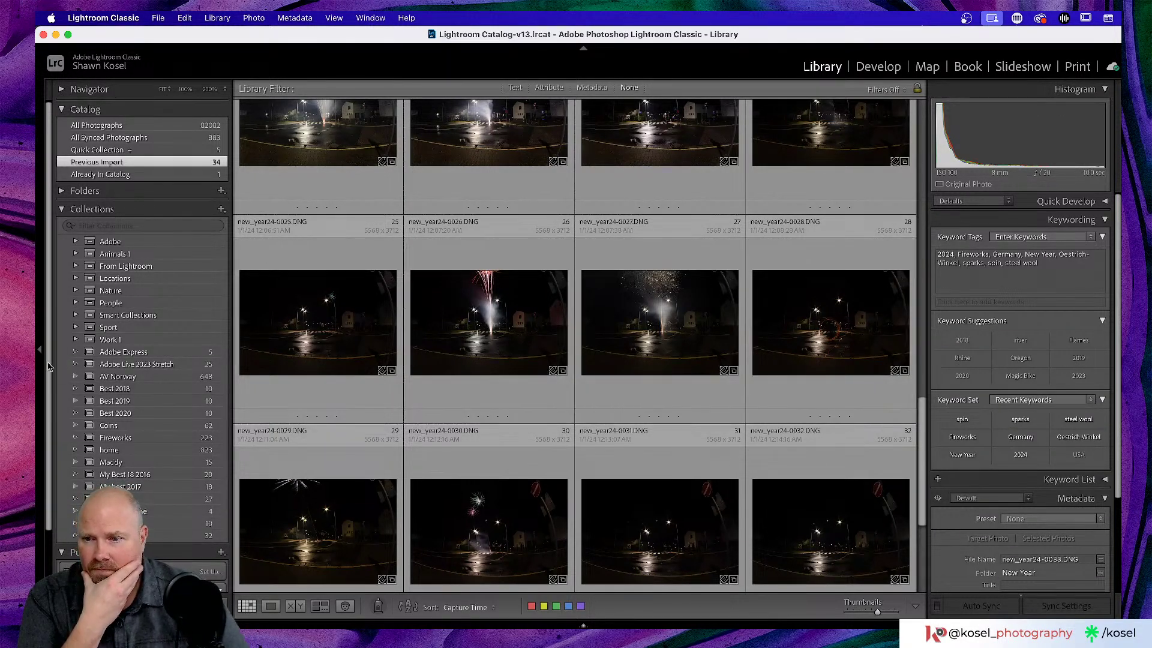
scroll(131, 359, down, 3)
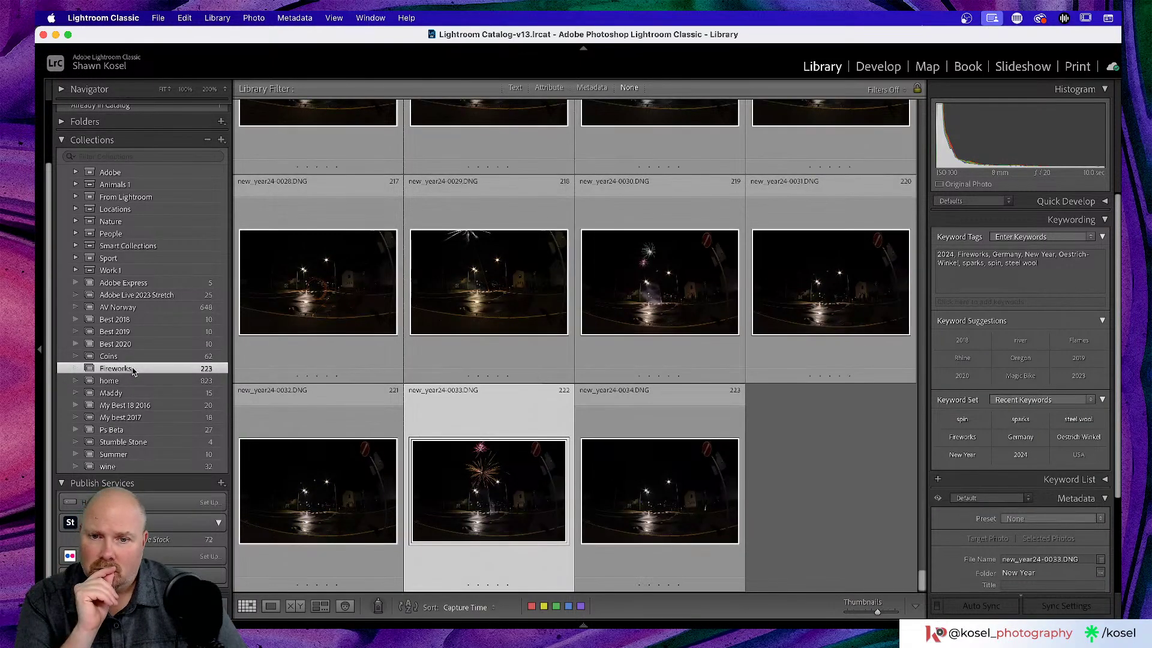
scroll(595, 359, up, 3)
scroll(595, 358, up, 20)
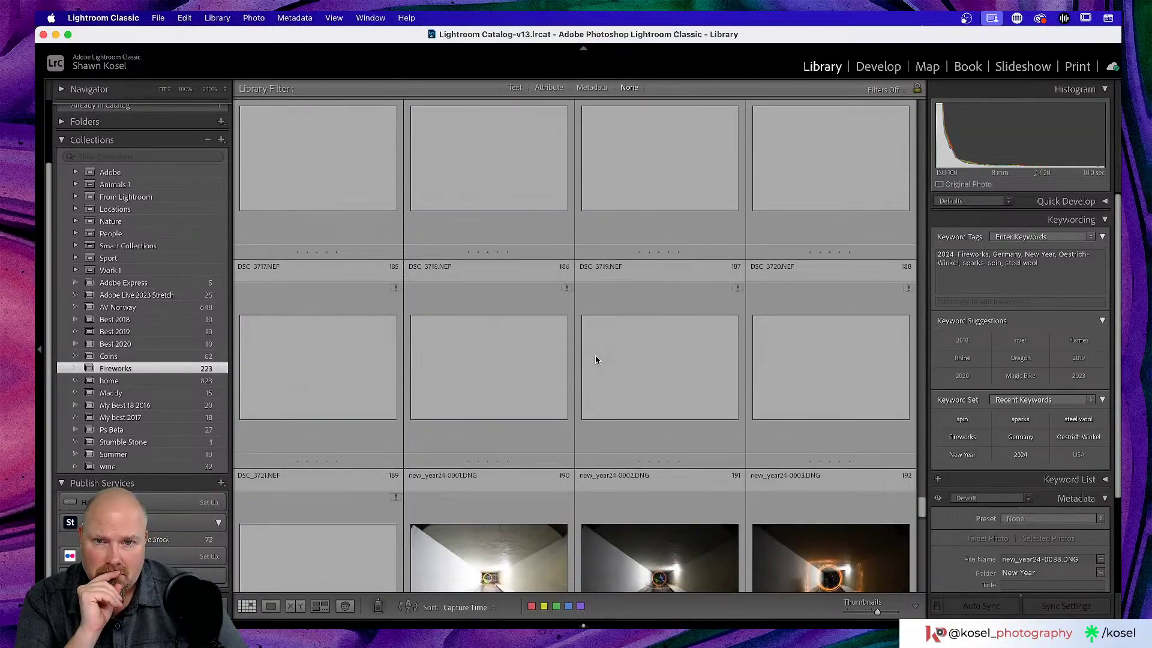
scroll(595, 359, up, 5)
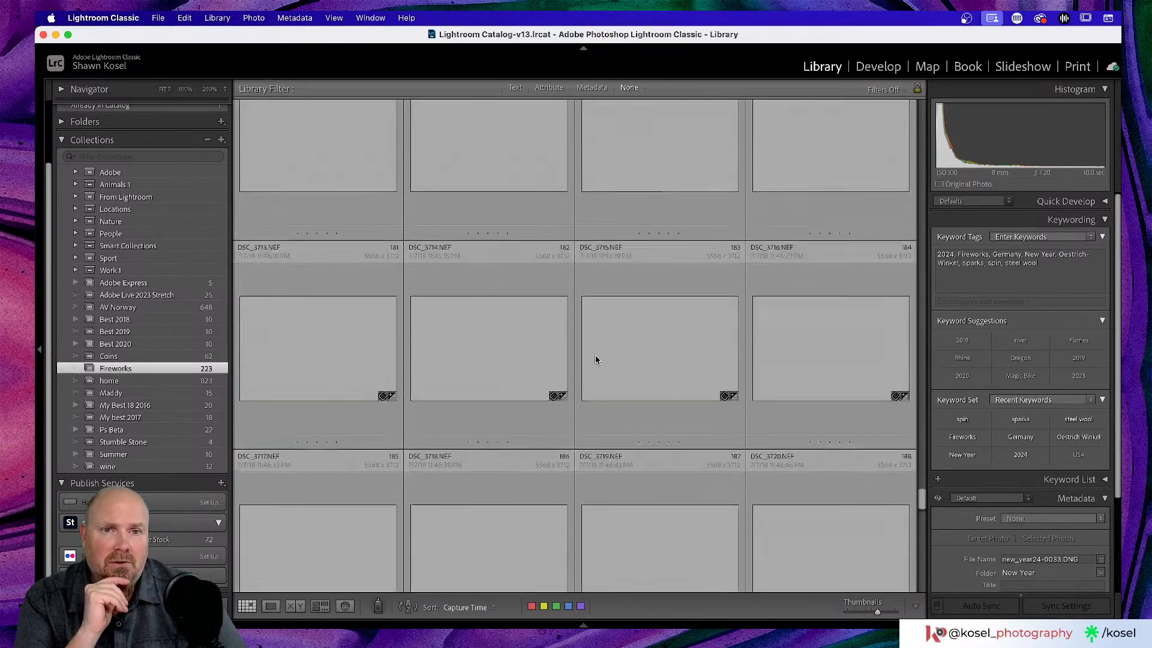
scroll(595, 359, up, 5)
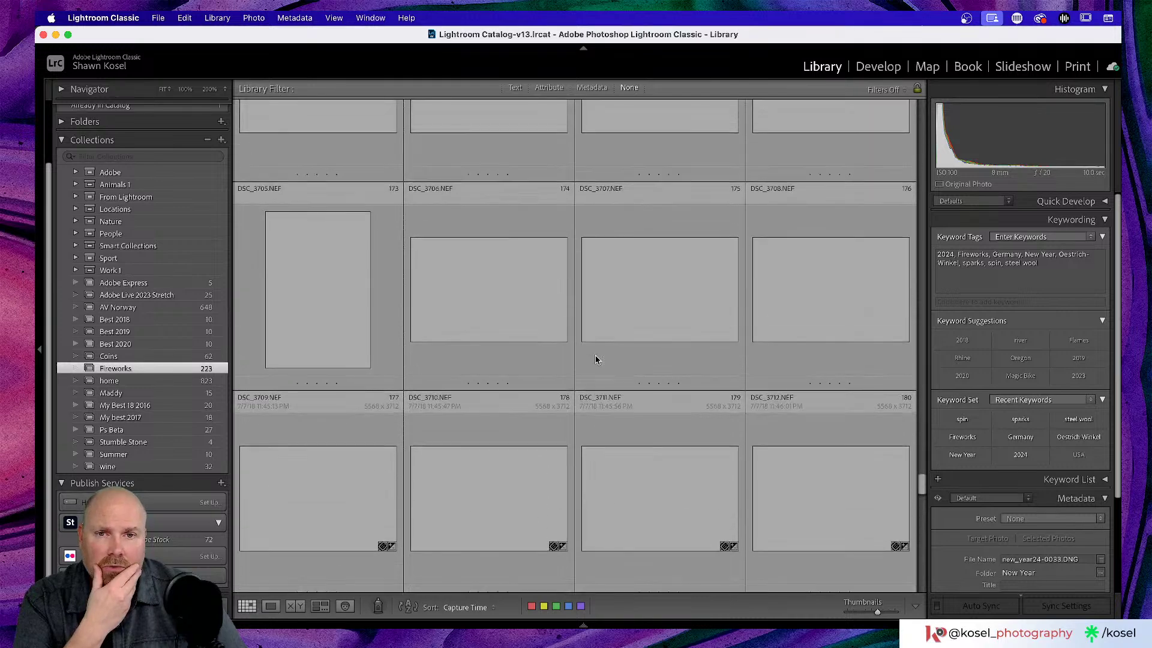
scroll(595, 358, up, 3)
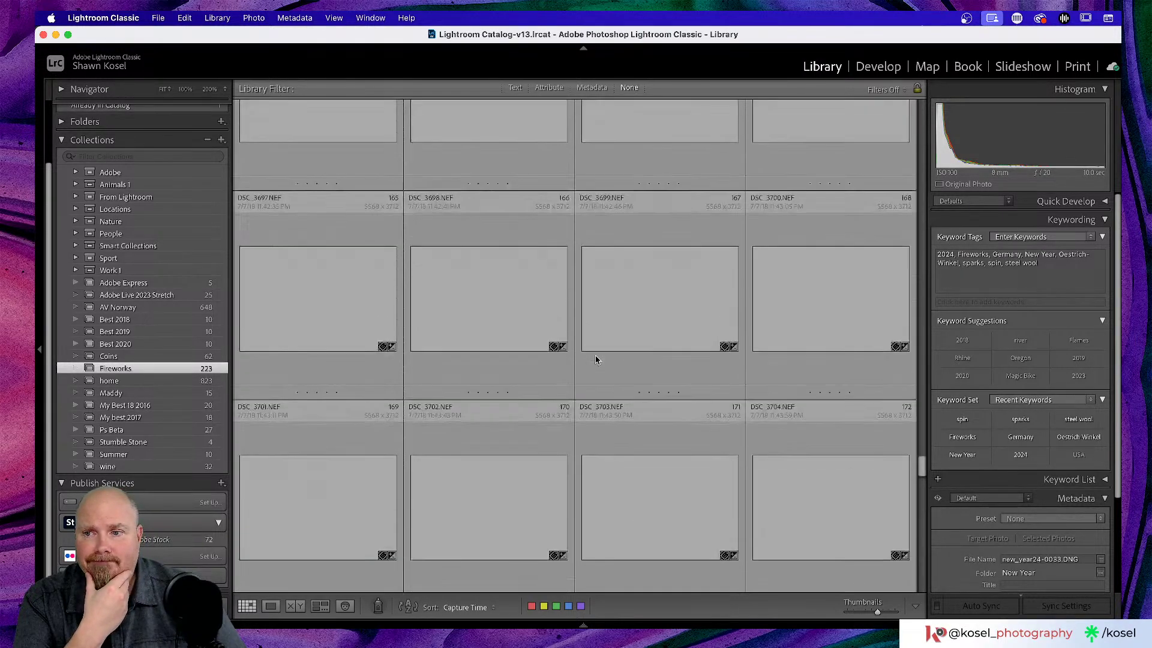
click(595, 359)
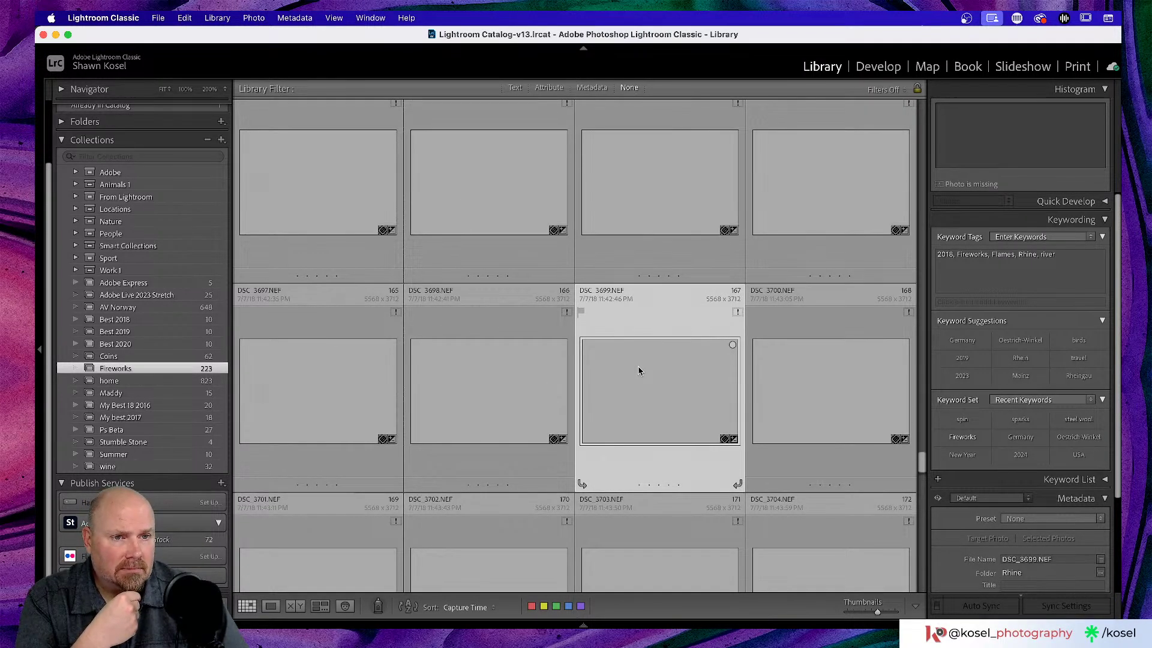
- Look through the New Year steel-wool and street fireworks thumbnails in the Fireworks collection
scroll(642, 370, down, 10)
scroll(652, 368, down, 15)
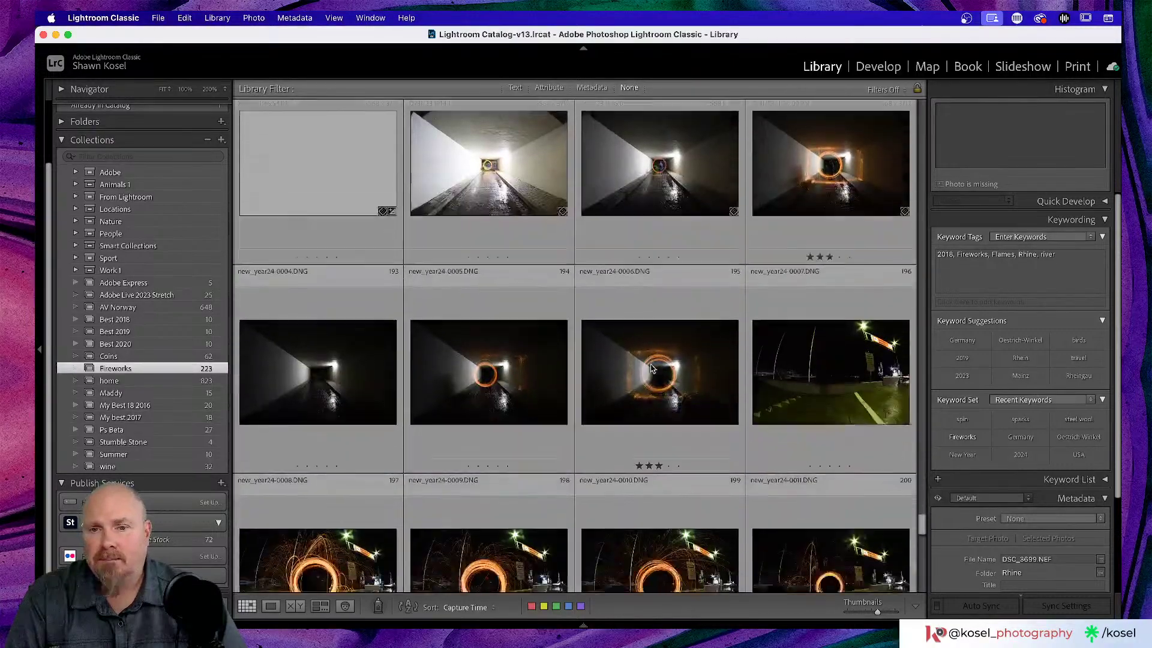
scroll(94, 169, up, 3)
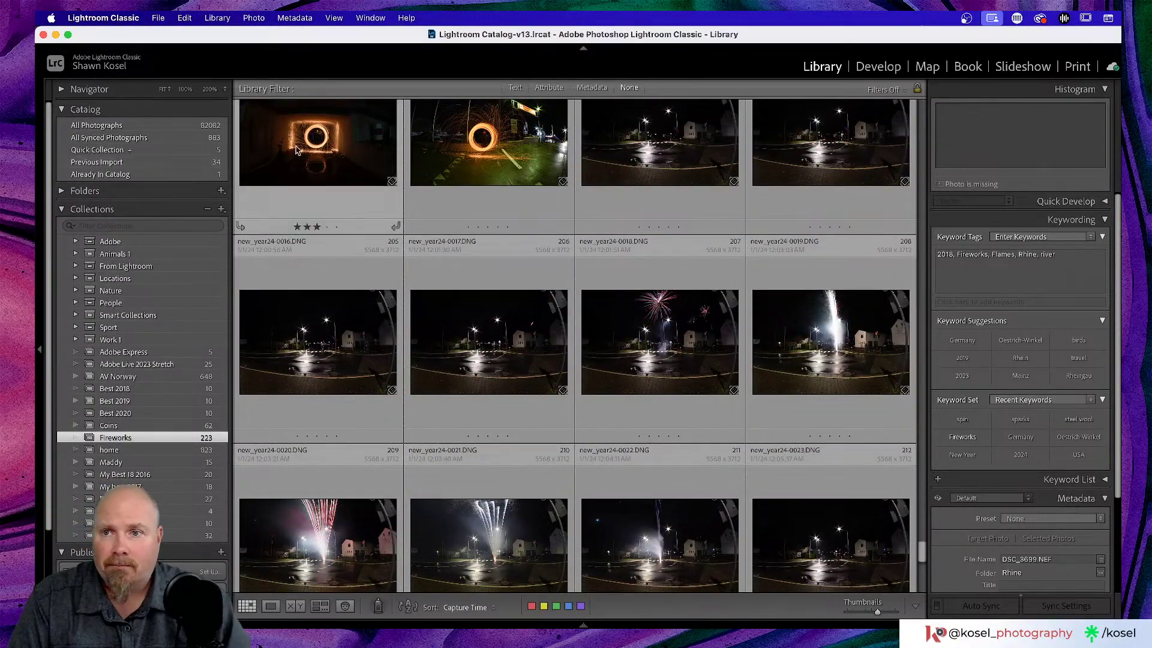
scroll(351, 175, up, 3)
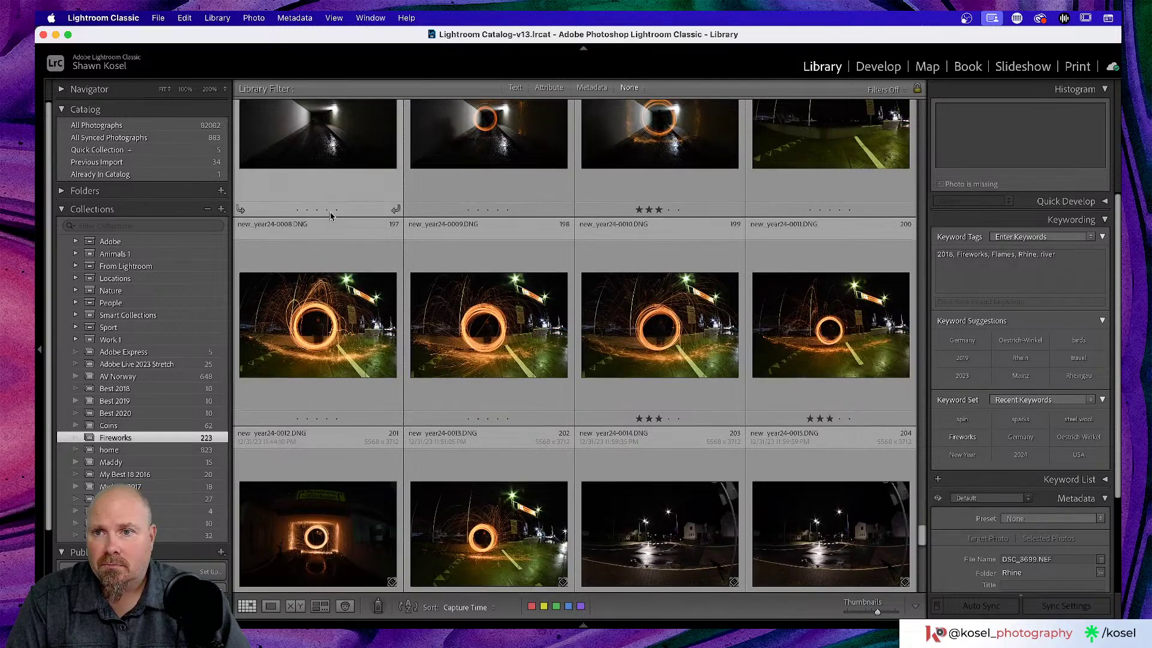
- Find the steel-wool shot under the Rüdesheim/Wiesbaden sign, new_year24-0012.DNG, in All Photographs and open it for developing
scroll(348, 198, up, 3)
click(340, 295)
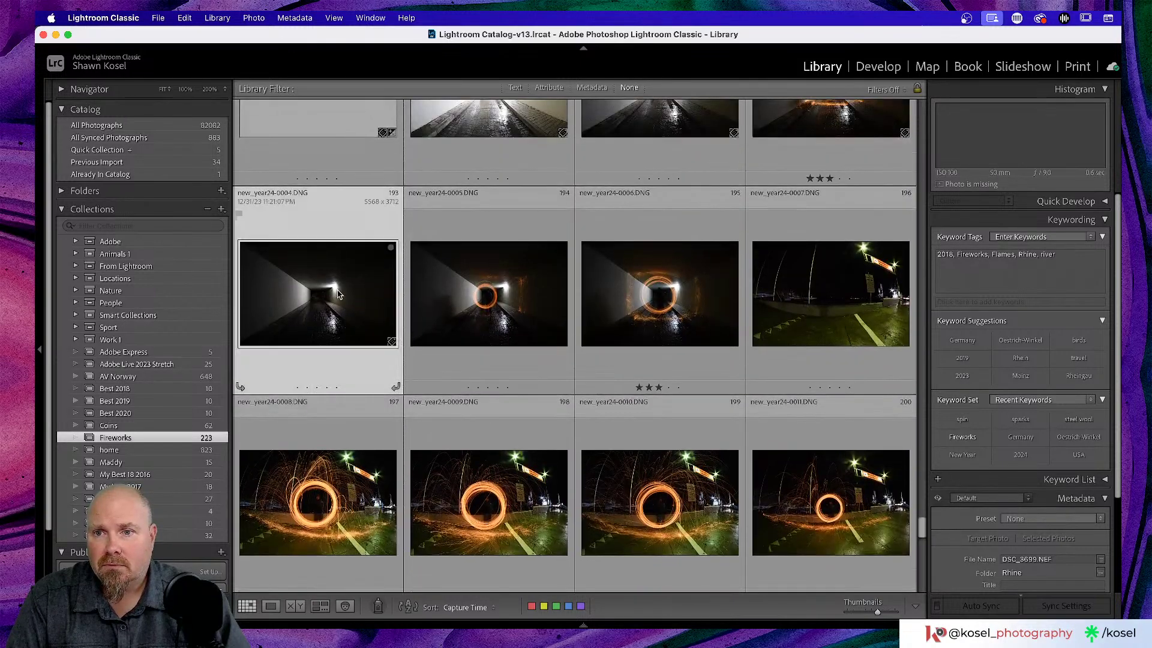
click(123, 124)
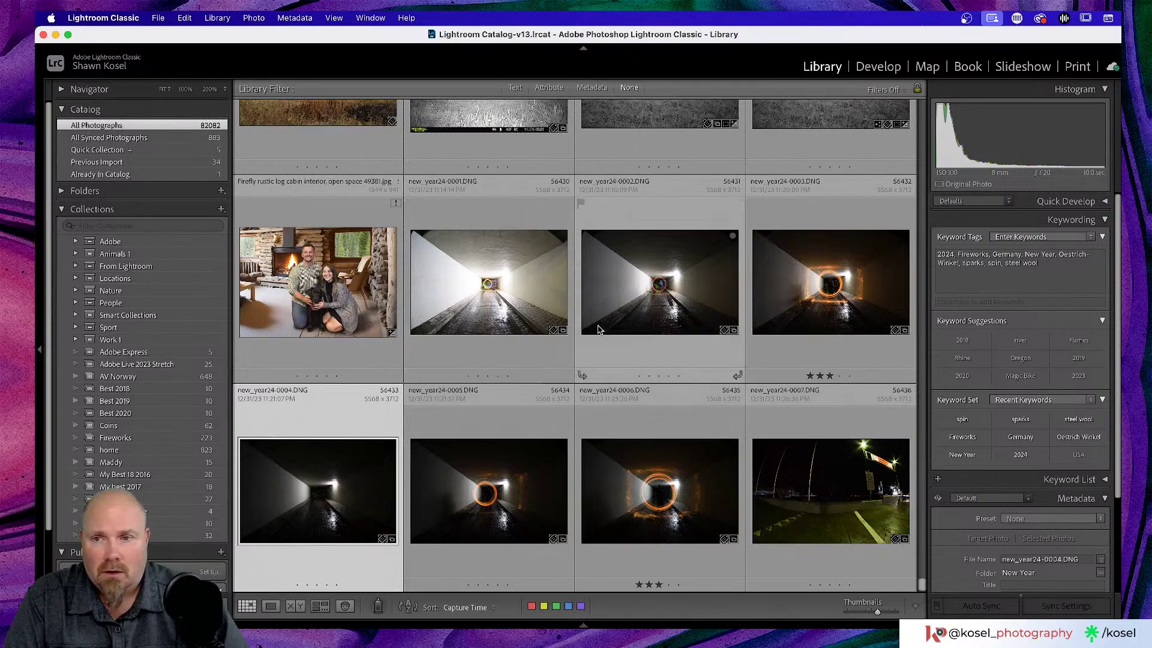
scroll(595, 329, down, 3)
scroll(595, 329, down, 5)
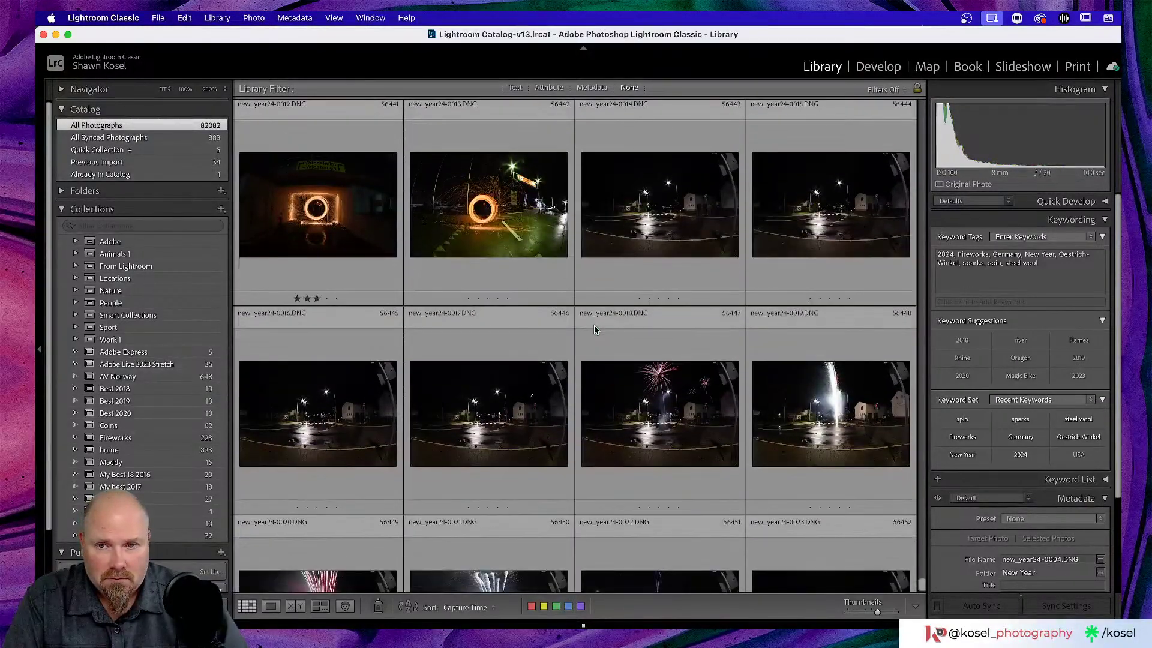
scroll(595, 329, up, 2)
double_click(342, 437)
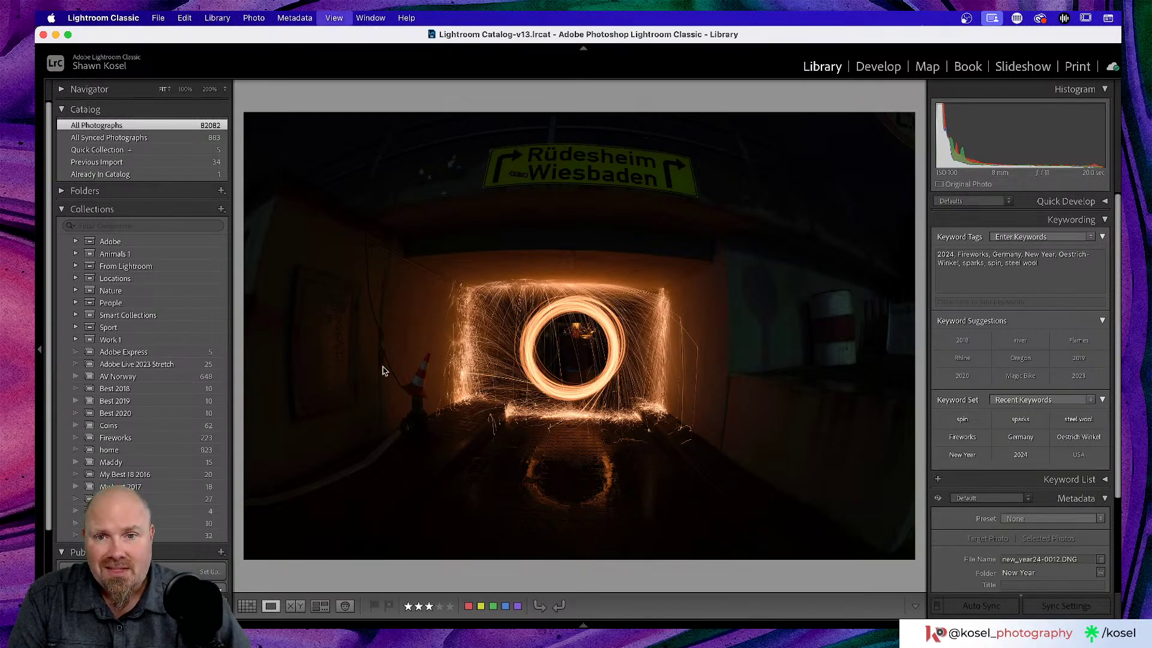
key(d)
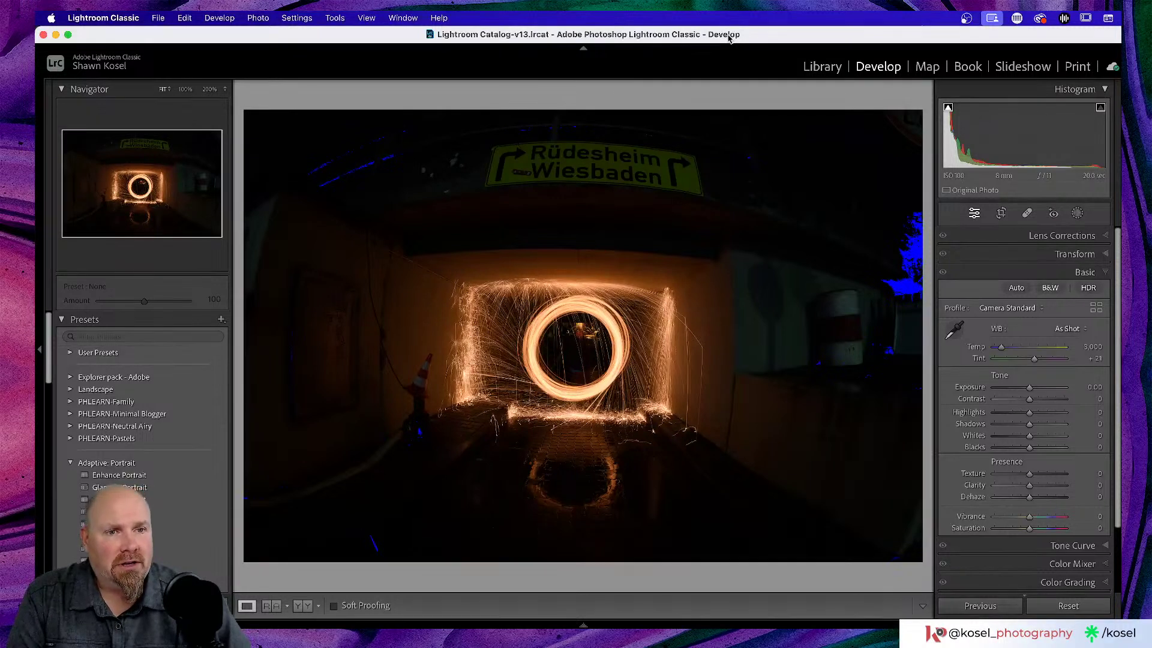
- Apply the Rokinon 8mm f/3.5 UMC Fish-Eye CS lens profile to new_year24-0012.DNG
click(1062, 236)
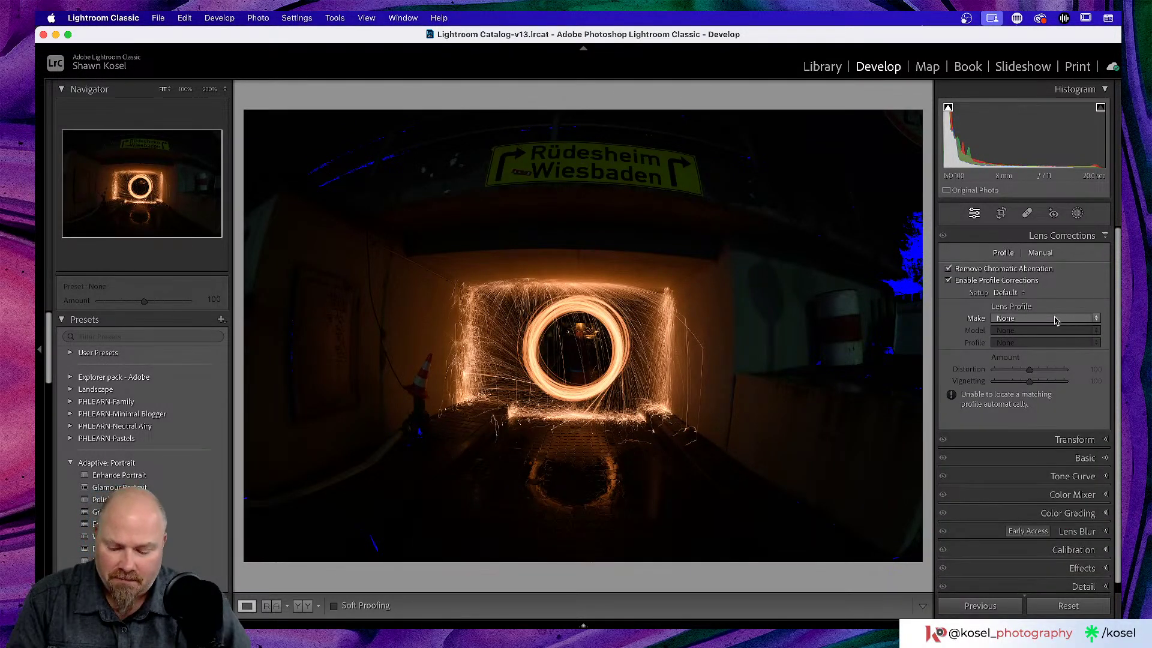
click(1096, 320)
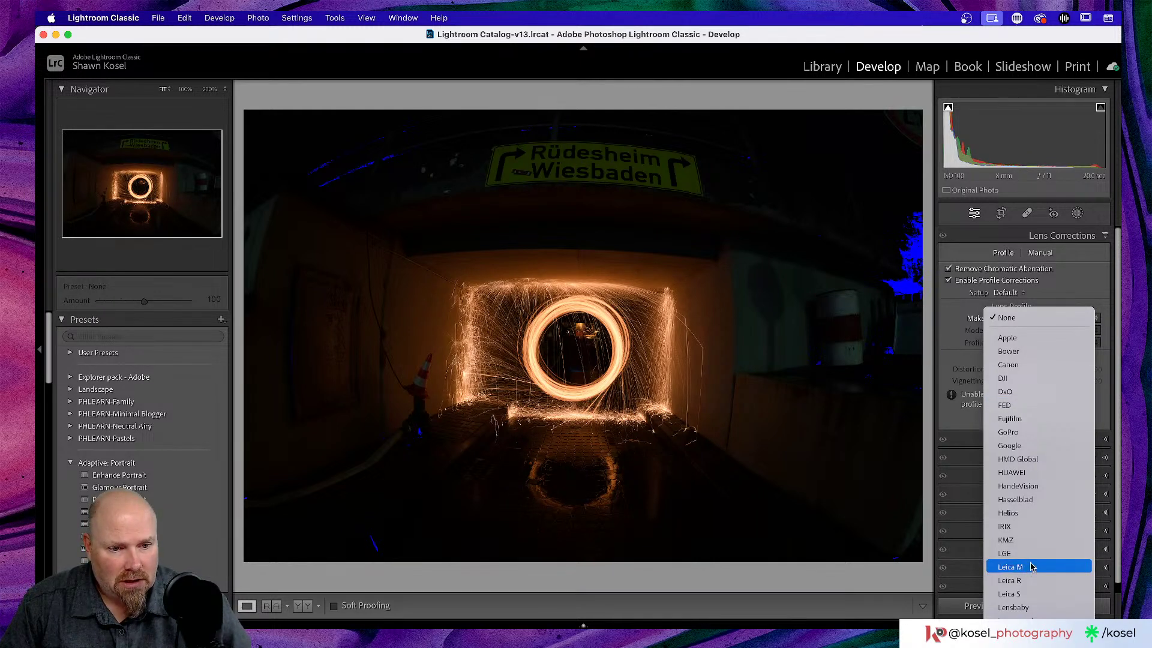
scroll(1029, 569, down, 3)
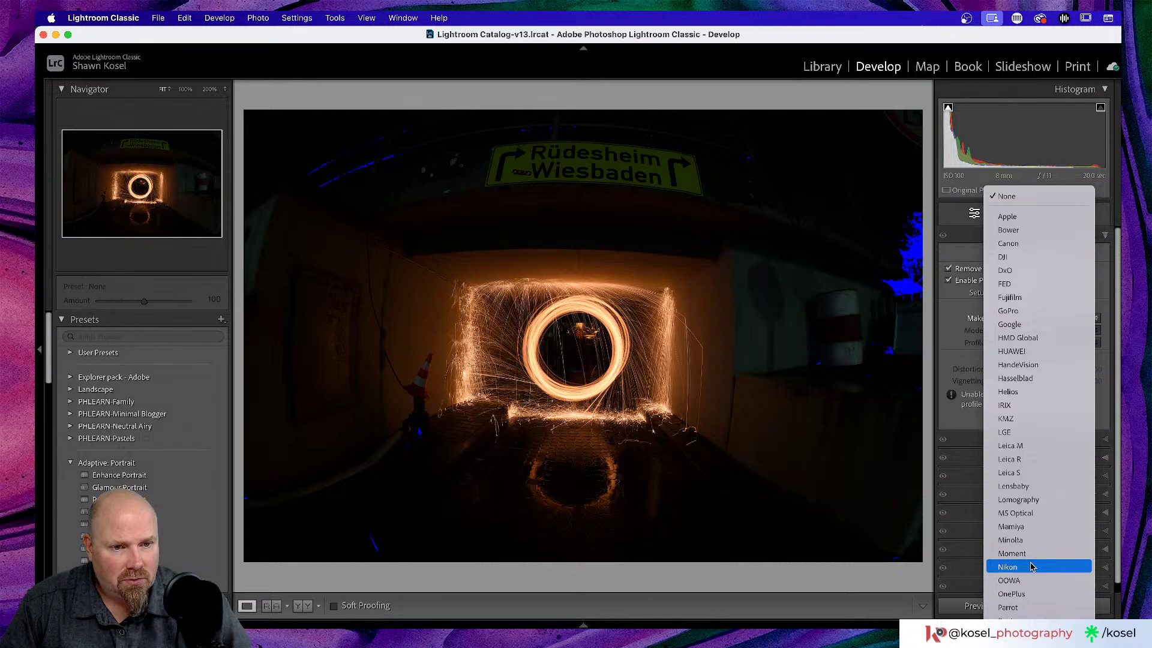
scroll(1030, 567, down, 4)
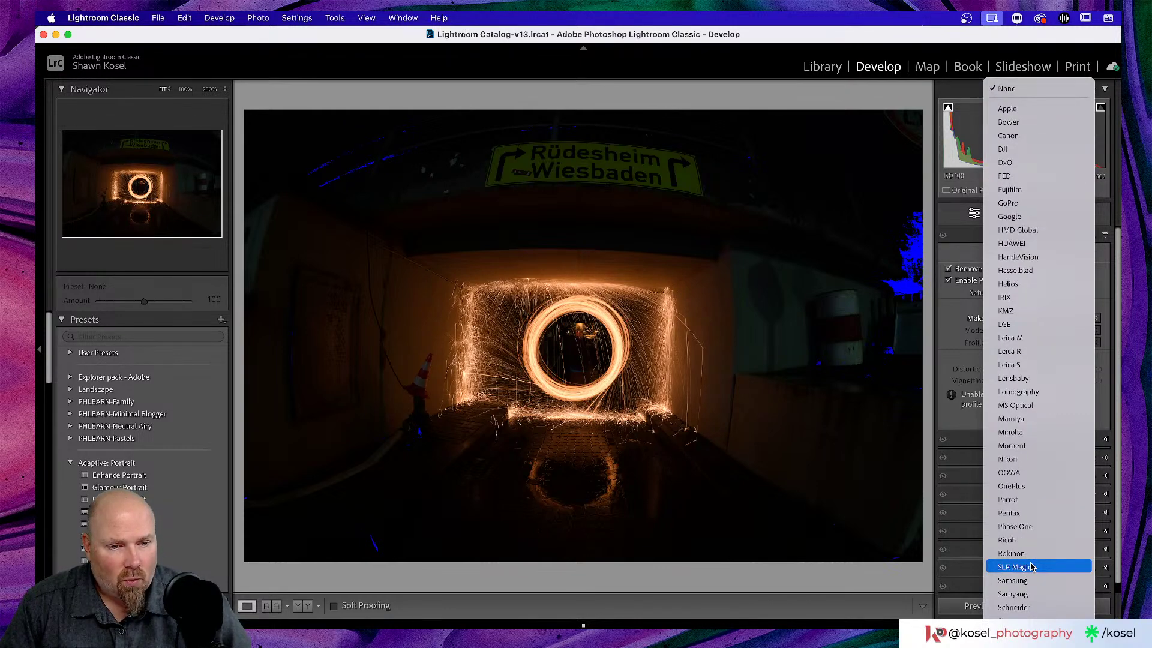
scroll(1031, 568, down, 4)
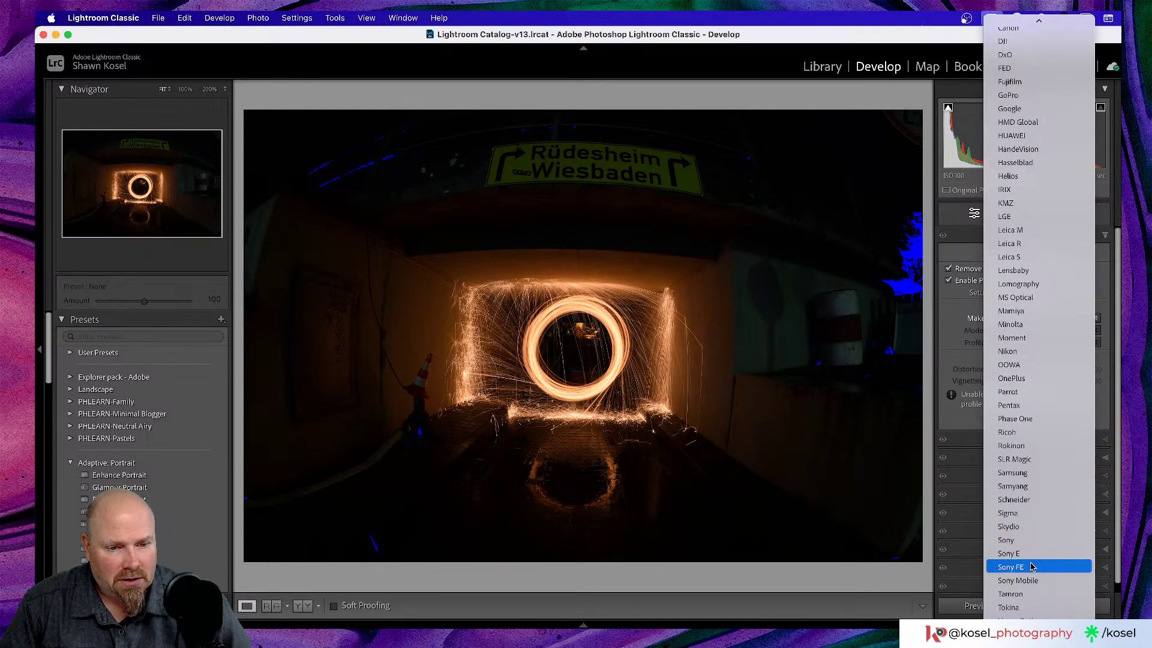
click(1033, 446)
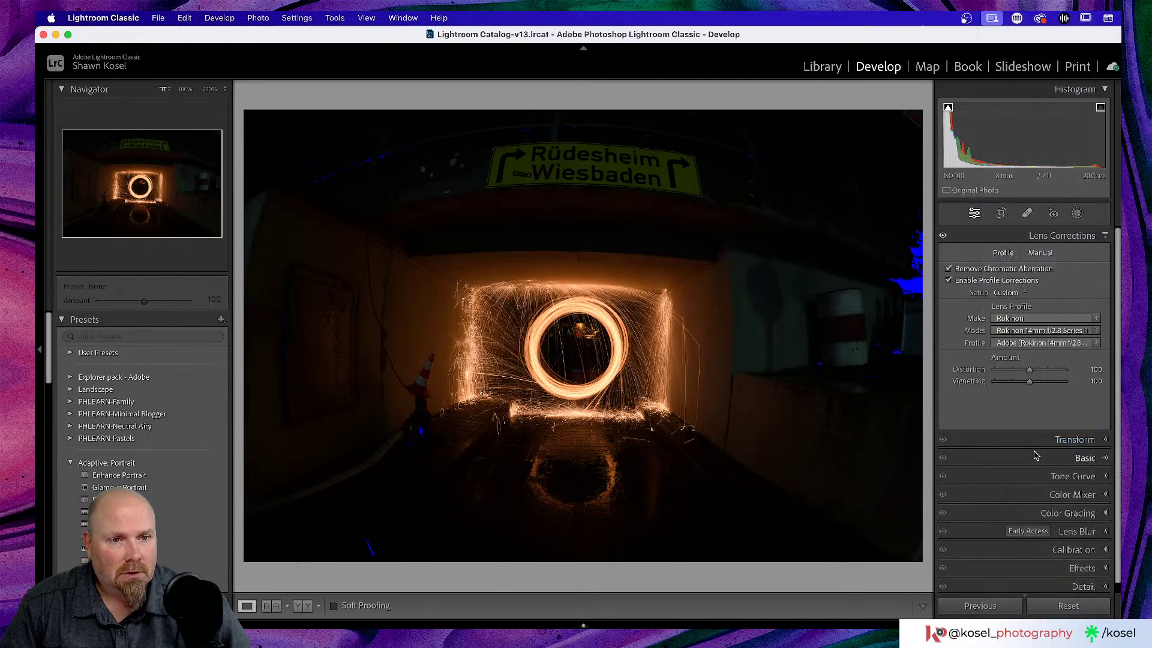
click(1097, 330)
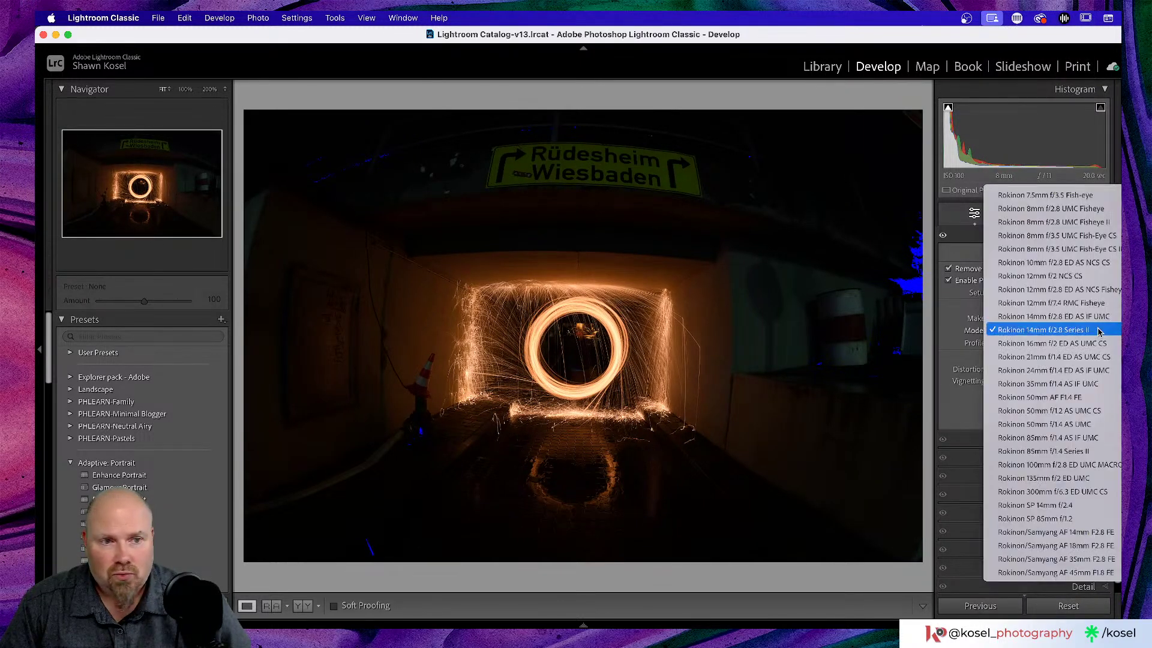
click(1021, 249)
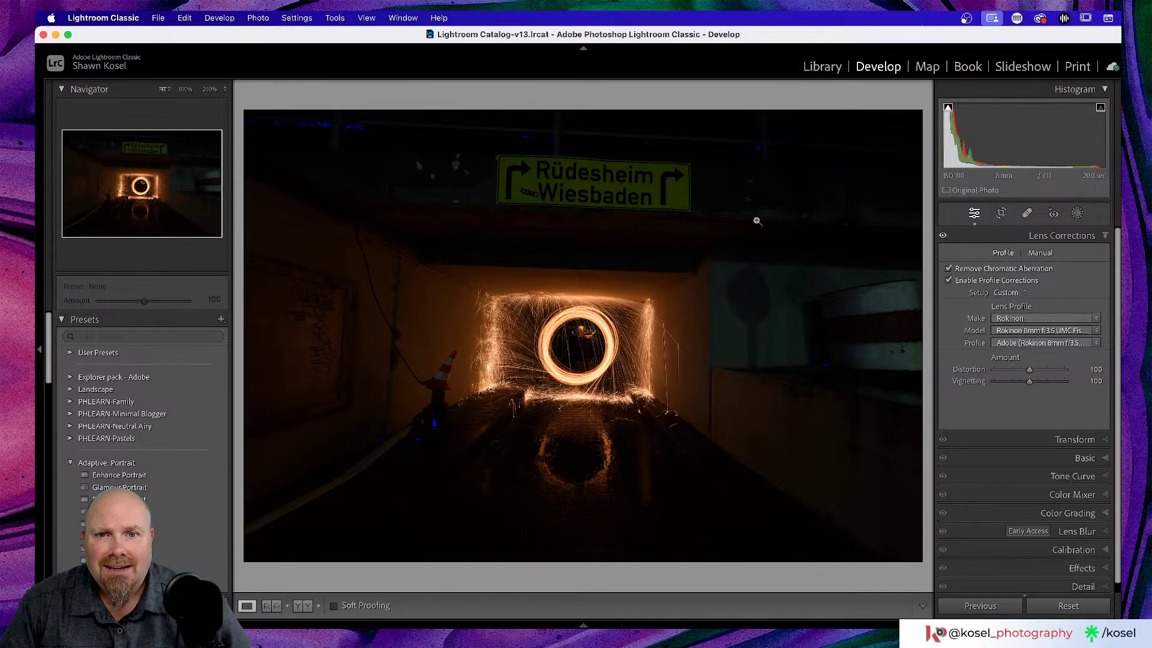
- Inspect the road sign at 200% and reduce the lens profile's distortion correction to 72
click(554, 194)
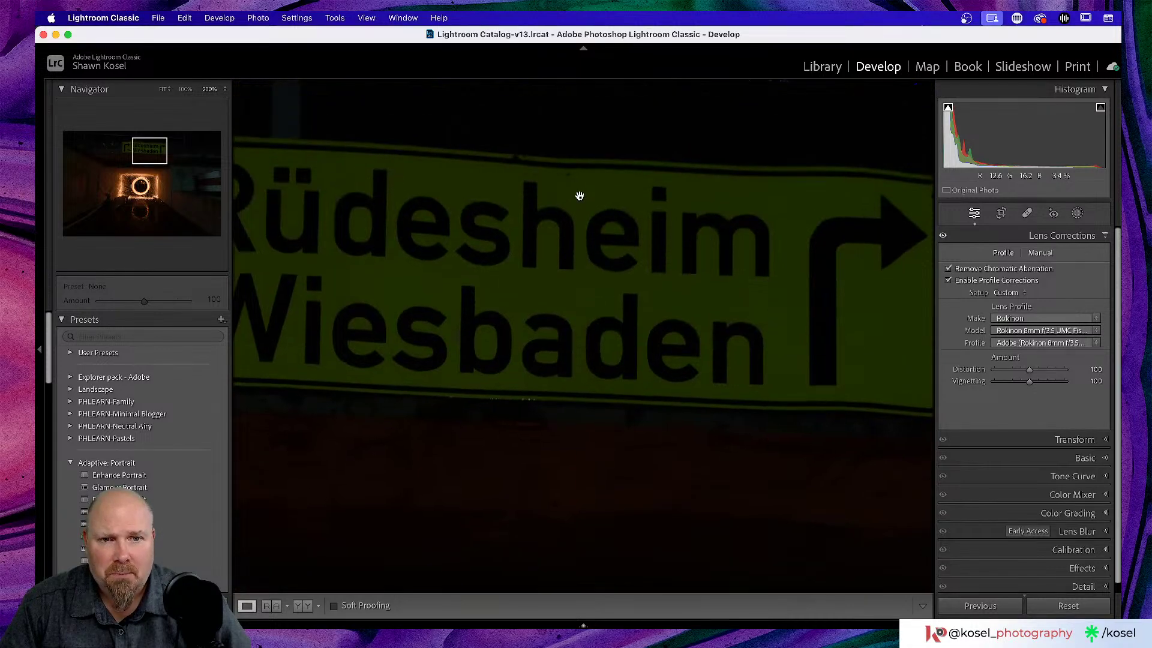
click(658, 248)
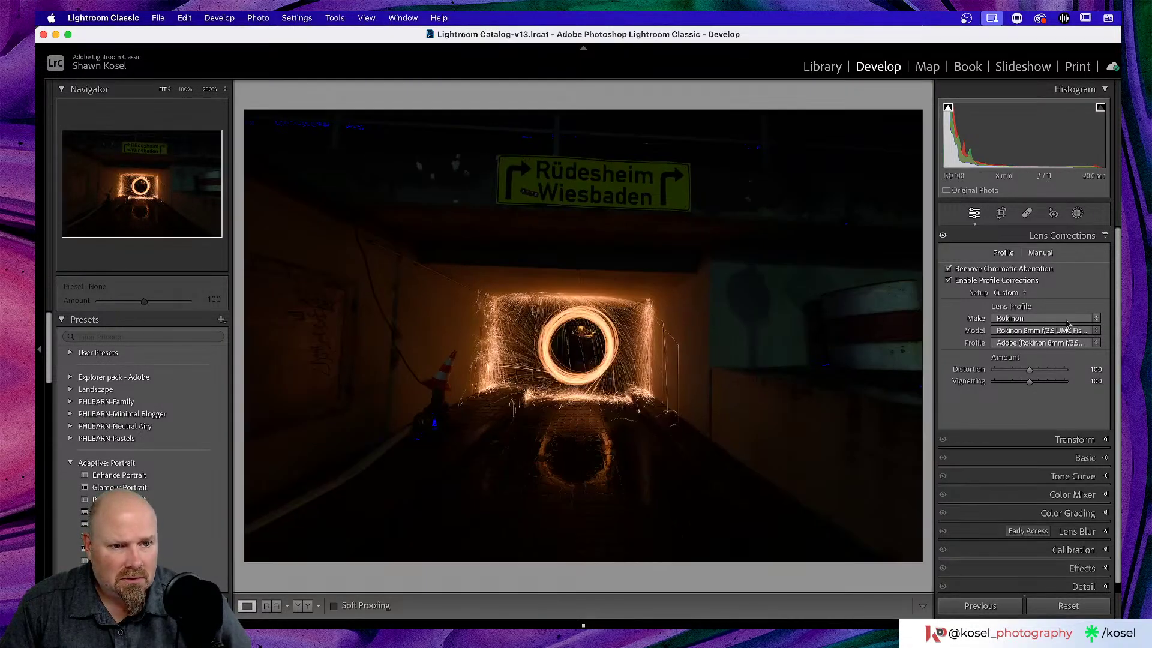
drag(1032, 370, 1021, 373)
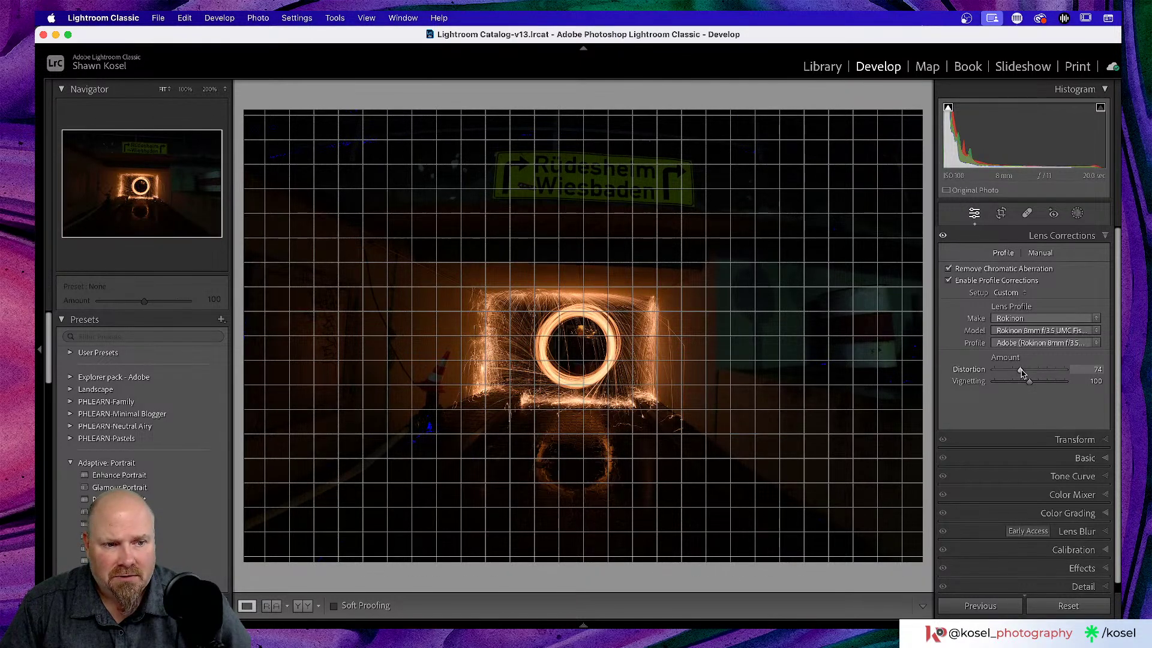
drag(1021, 373, 1019, 372)
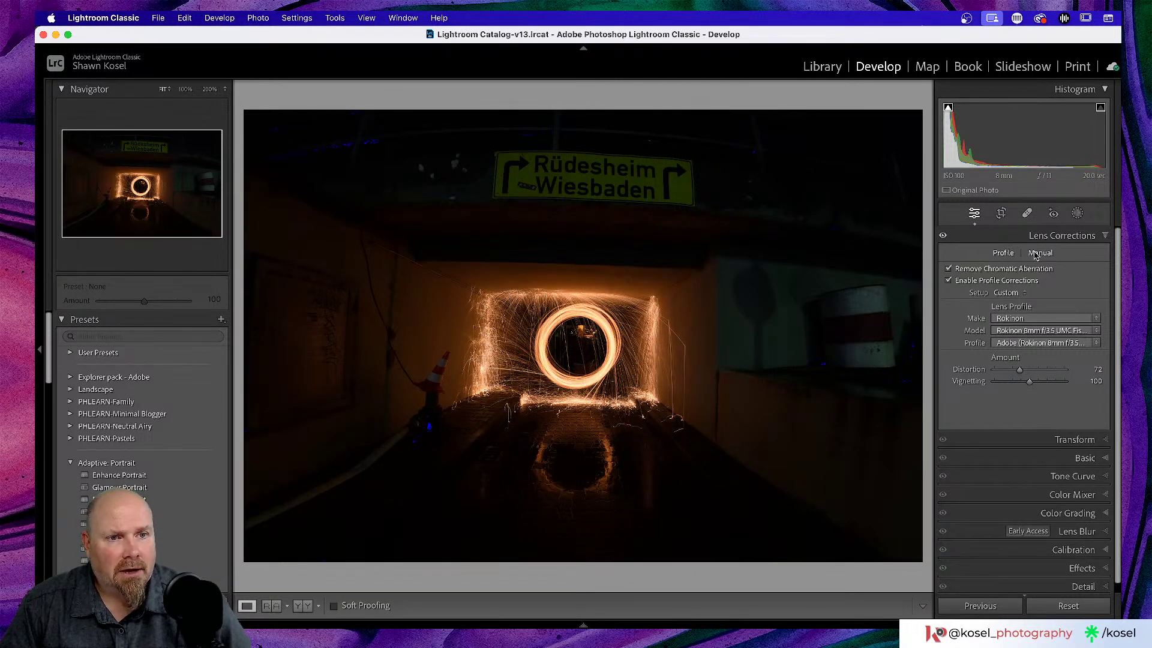
- Straighten the perspective with Guided Upright, using one horizontal guide along the tunnel's upper edge and vertical guides on both side walls
click(1087, 444)
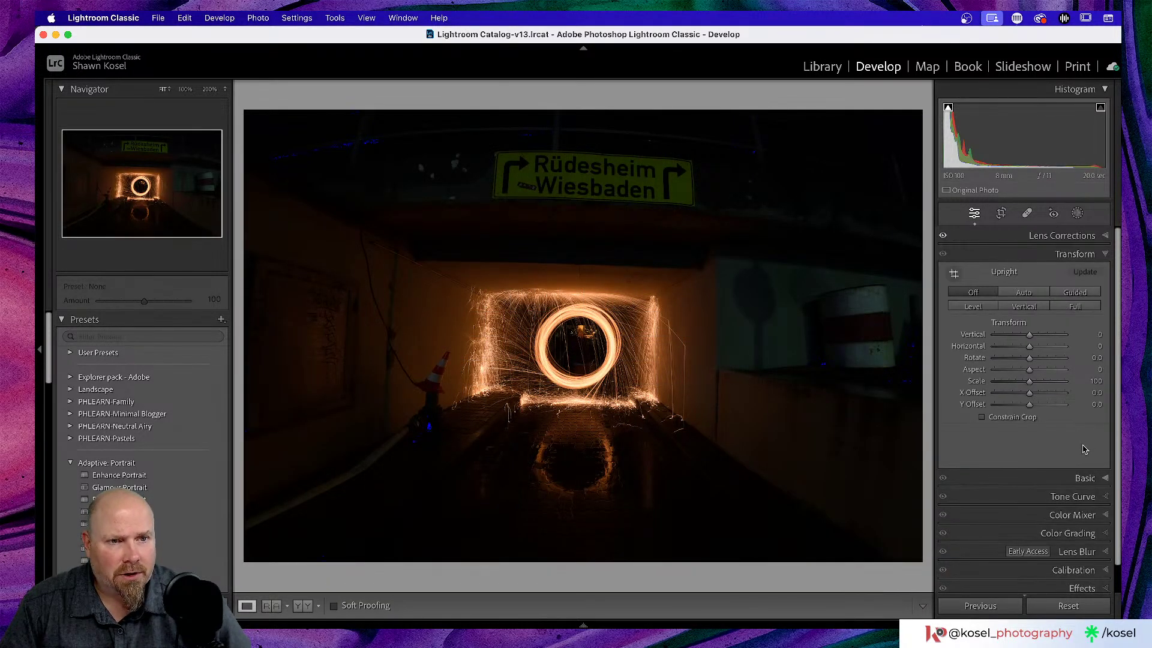
click(956, 273)
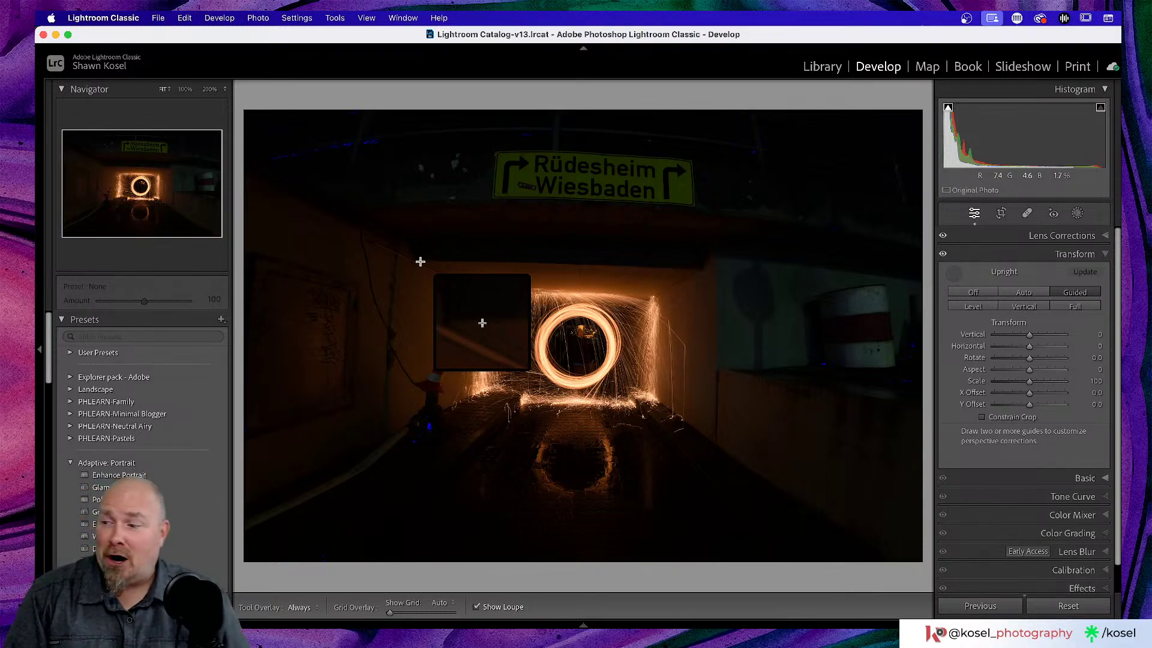
drag(420, 262, 674, 268)
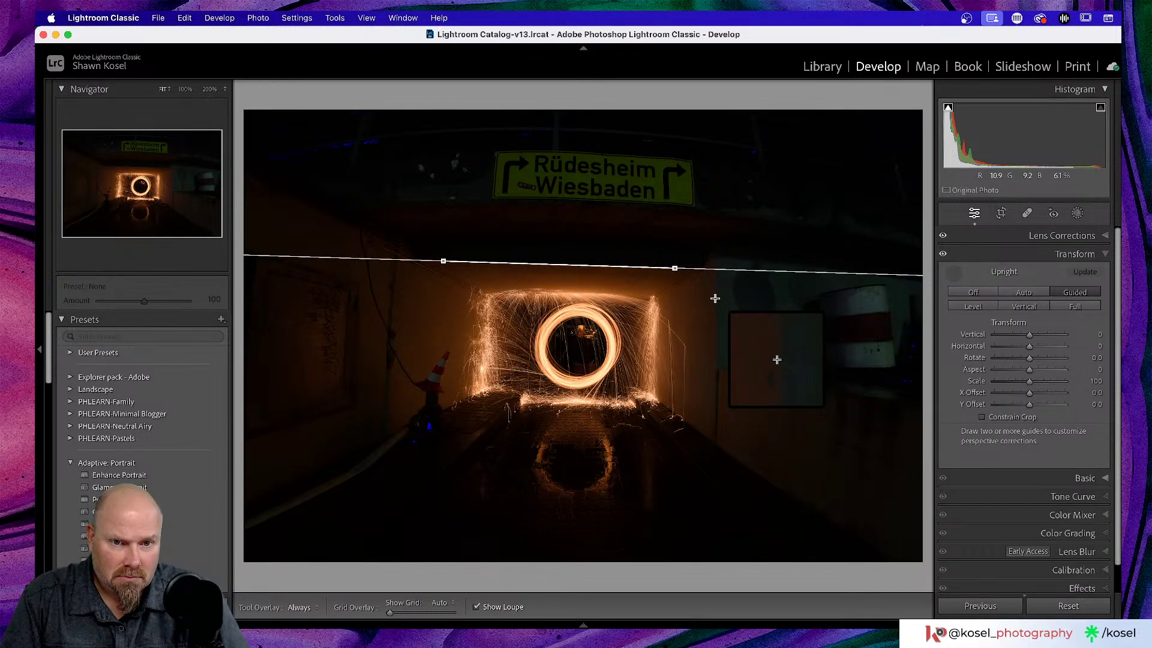
drag(715, 298, 714, 361)
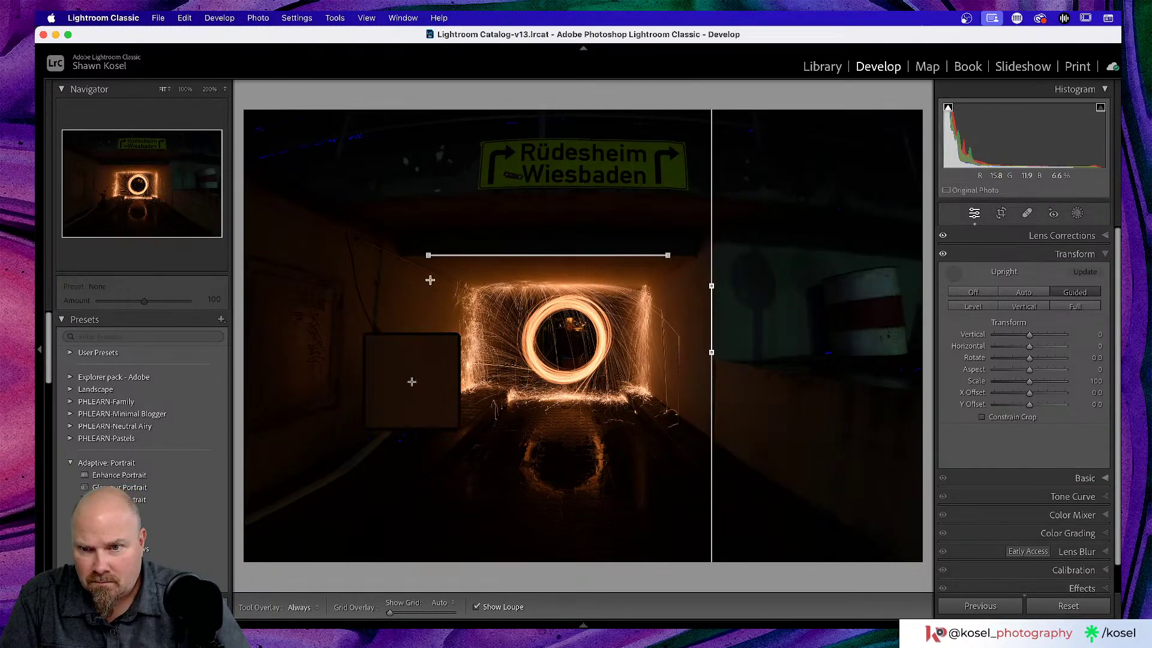
drag(378, 274, 368, 413)
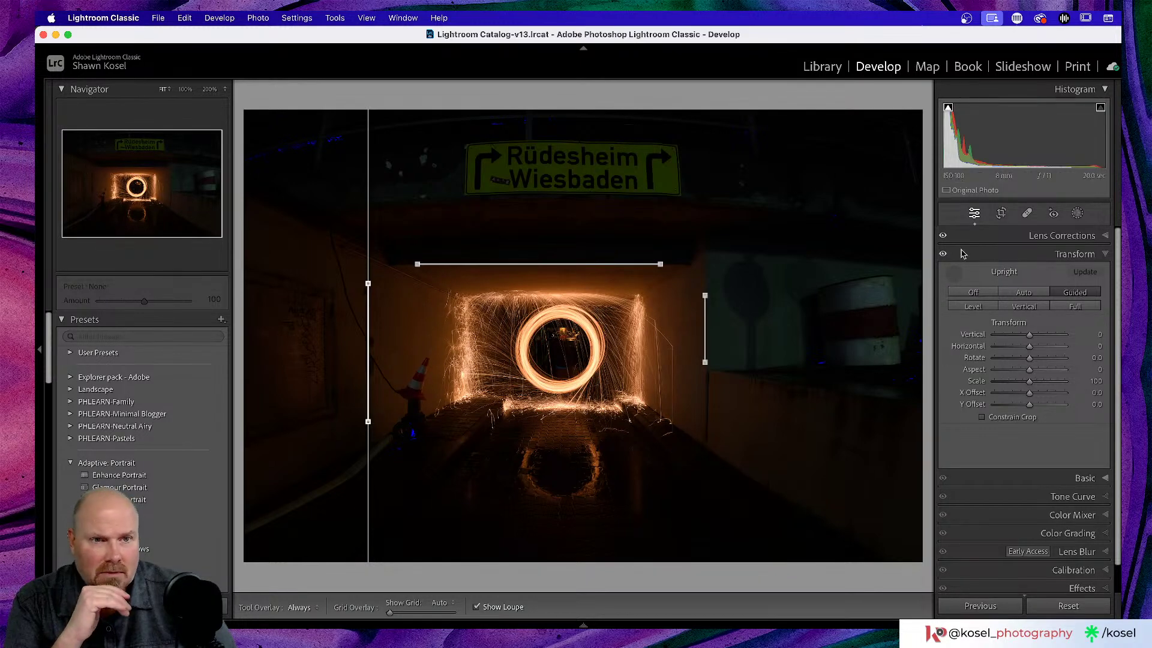
click(953, 274)
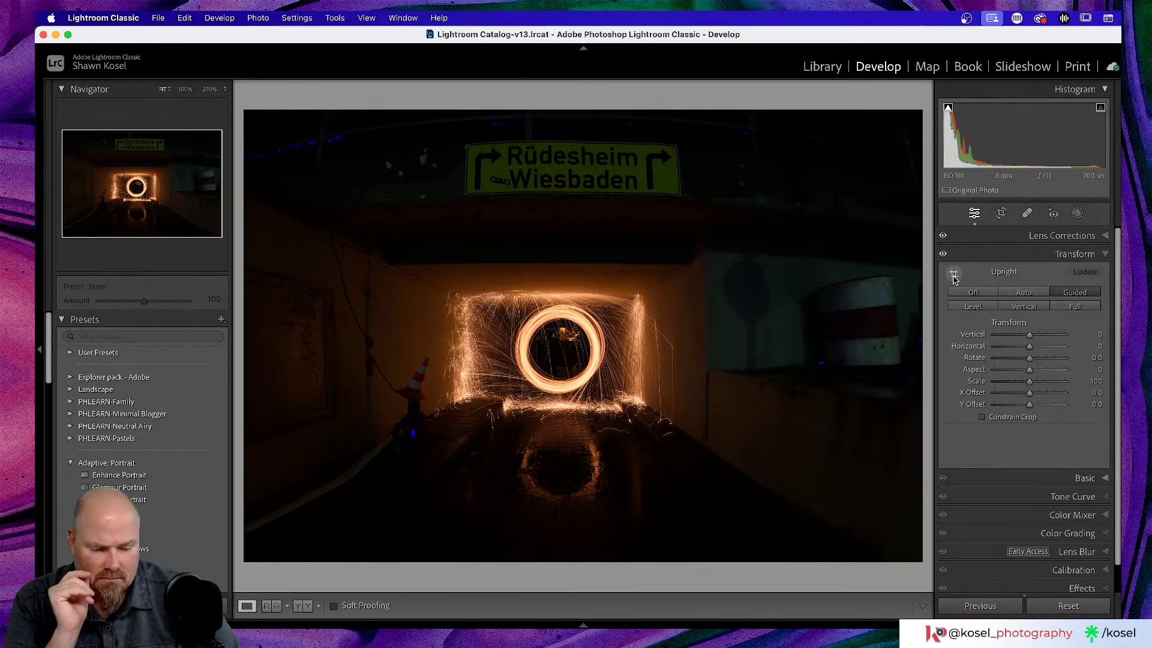
key(backslash)
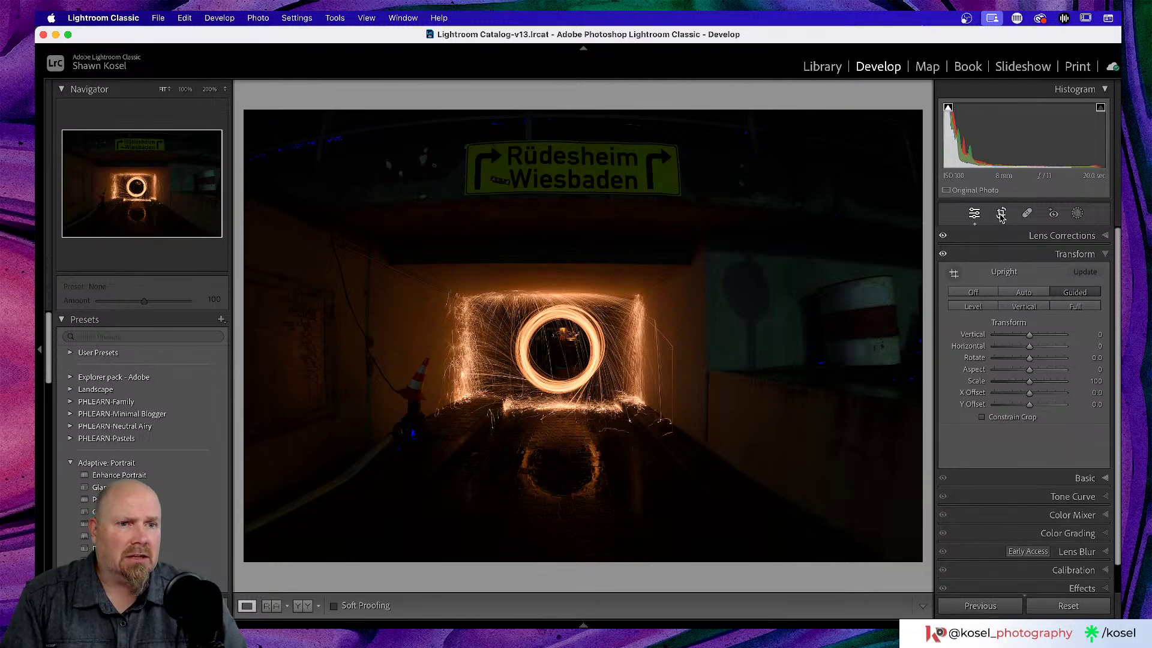
- Crop the photo to a 1 x 1 square, centring the glowing ring and road sign in the frame
click(1001, 214)
click(1065, 257)
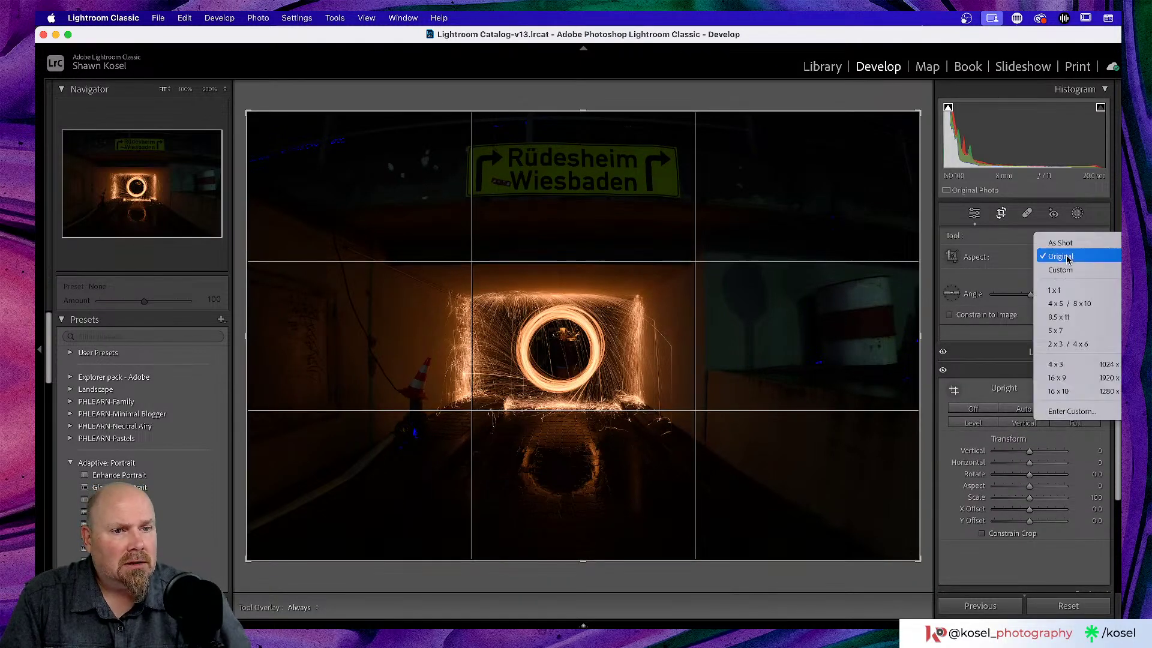
click(1055, 290)
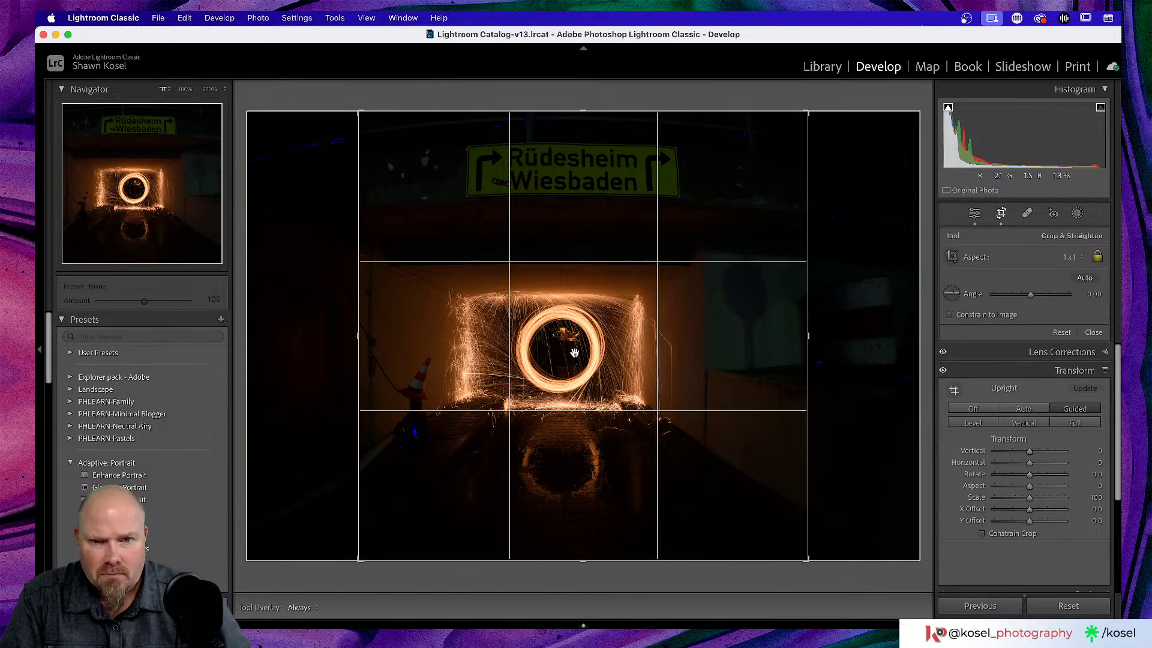
drag(576, 352, 595, 352)
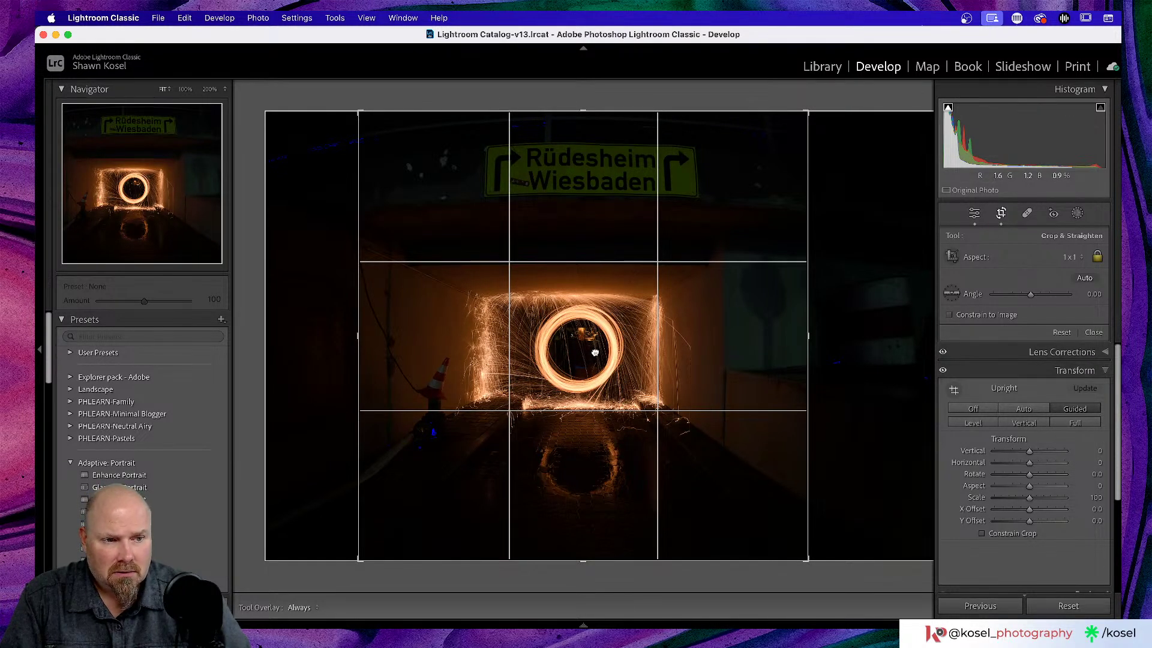
drag(595, 352, 601, 353)
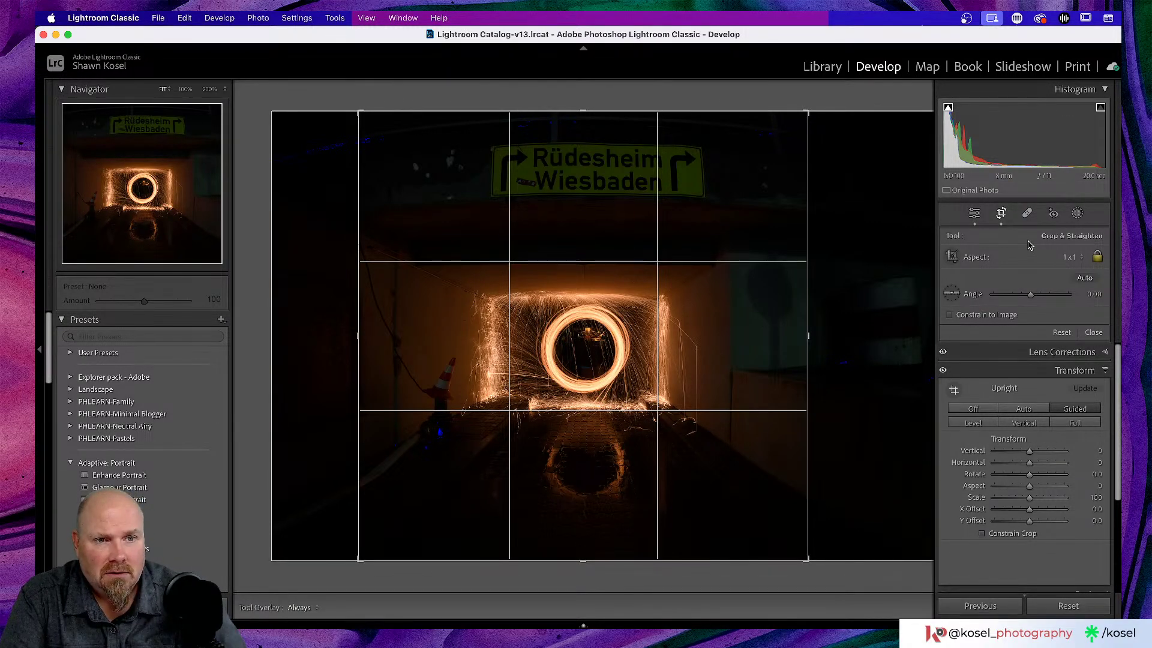
click(1092, 333)
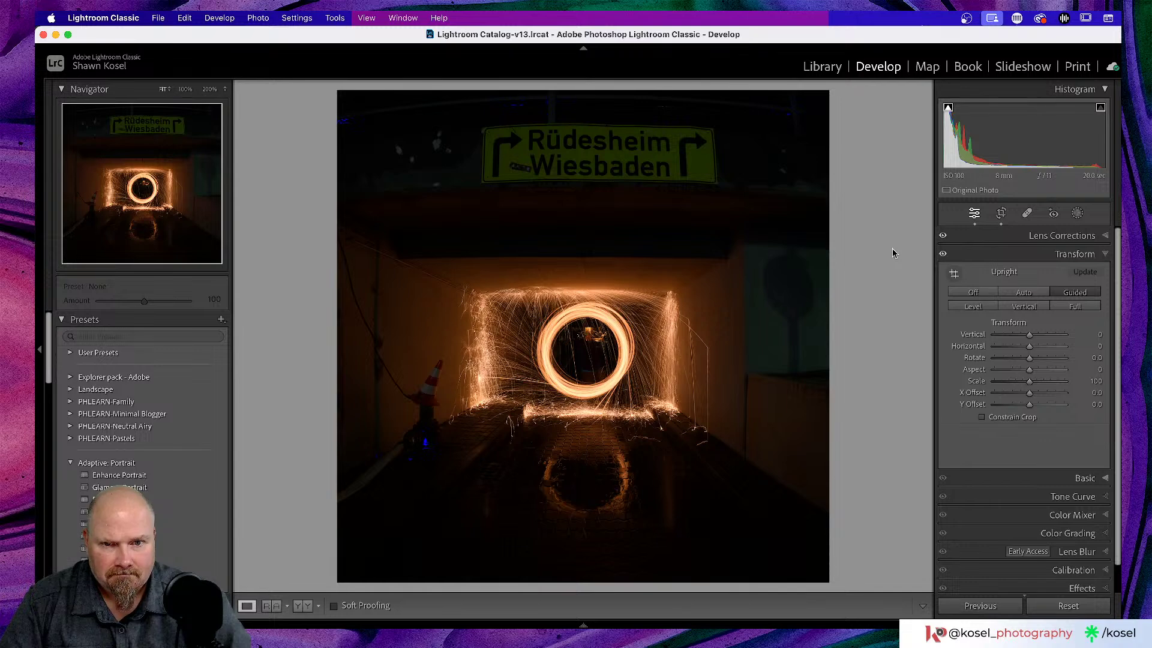
- Open the cropped new_year24-0012.DNG in Photoshop and examine the sign, tunnel edges and spark ring at 66.7%
key(g)
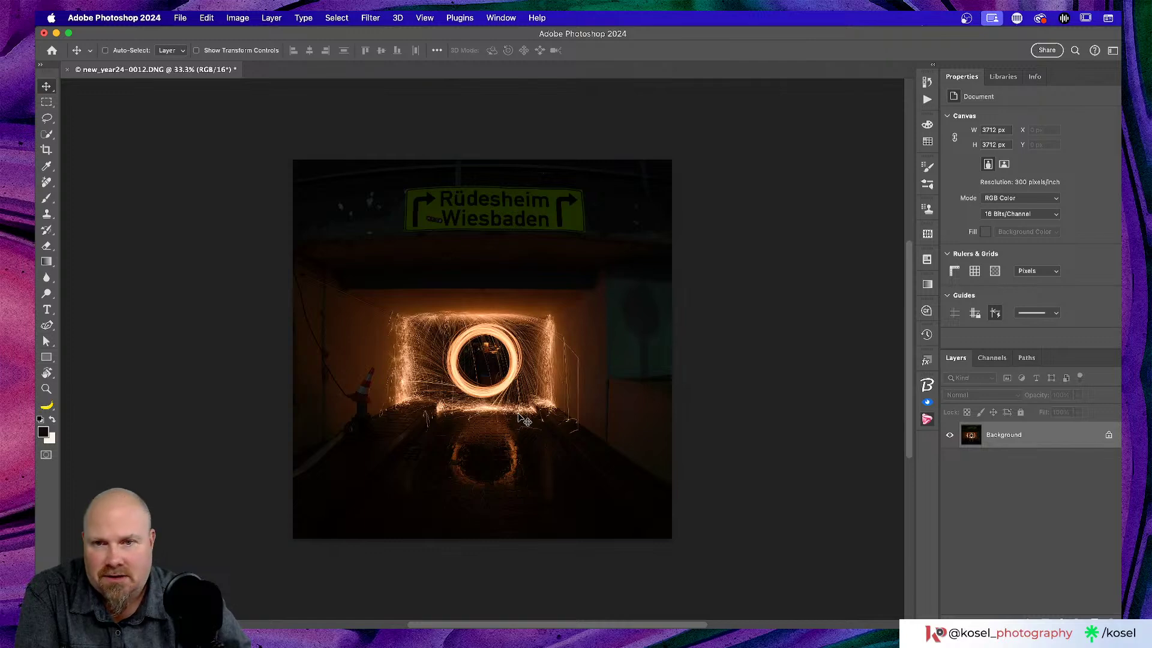
scroll(527, 411, left, 3)
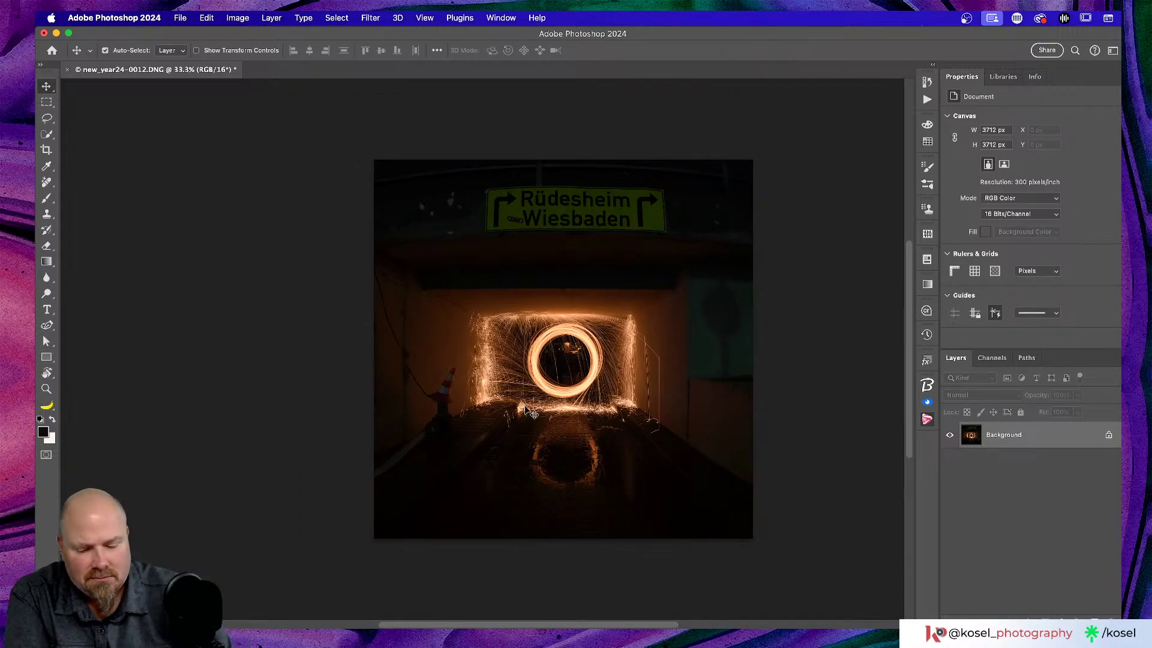
key(super+plus)
key(super+plus)
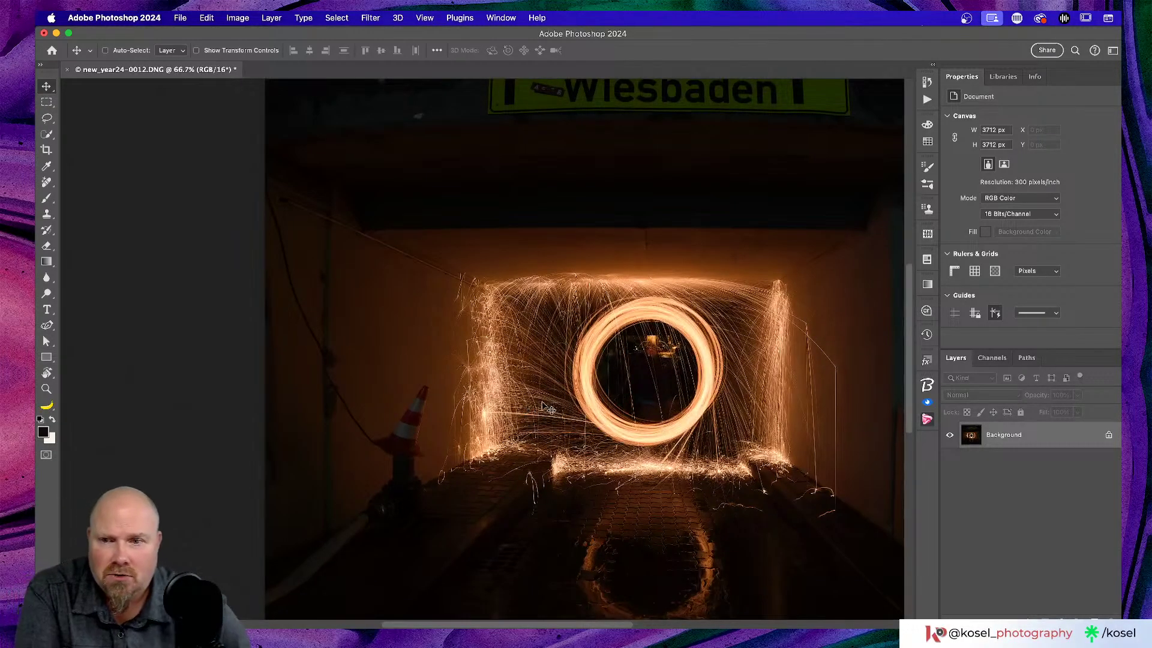
scroll(528, 412, up, 5)
scroll(528, 412, left, 3)
scroll(532, 383, up, 3)
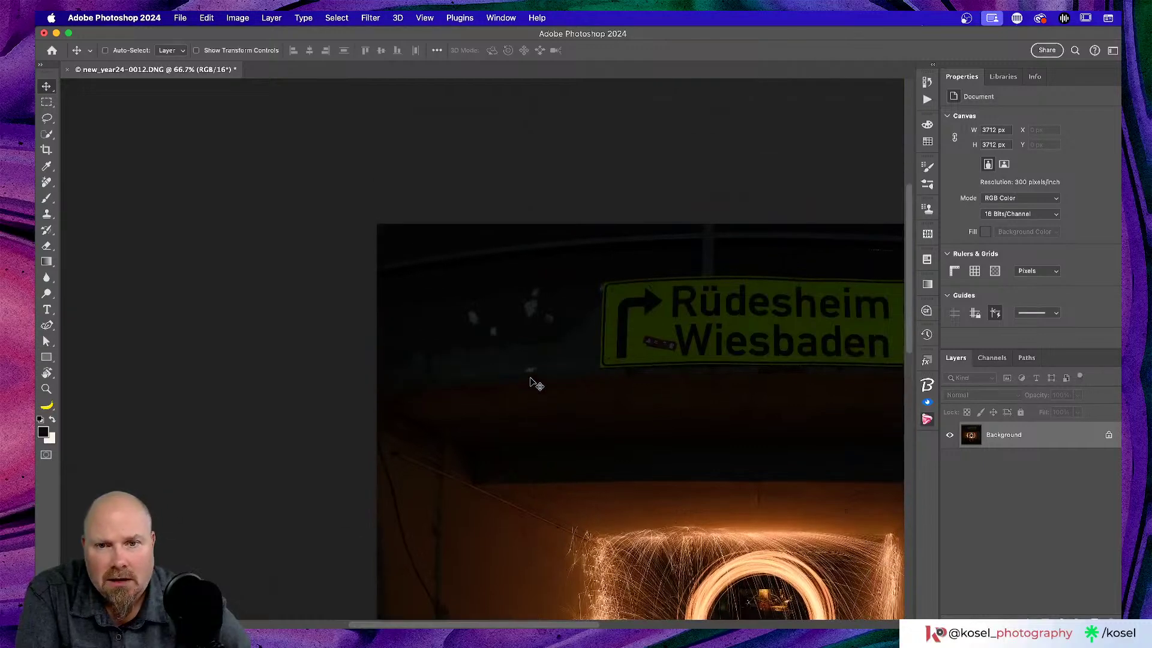
scroll(533, 381, right, 8)
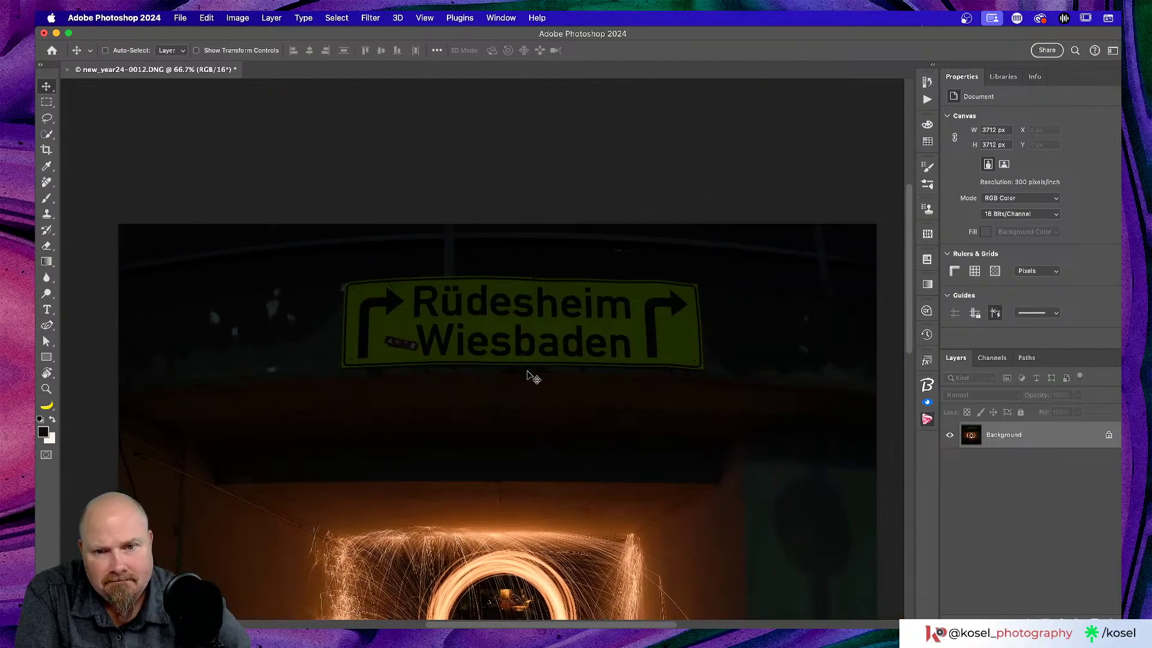
scroll(532, 377, down, 7)
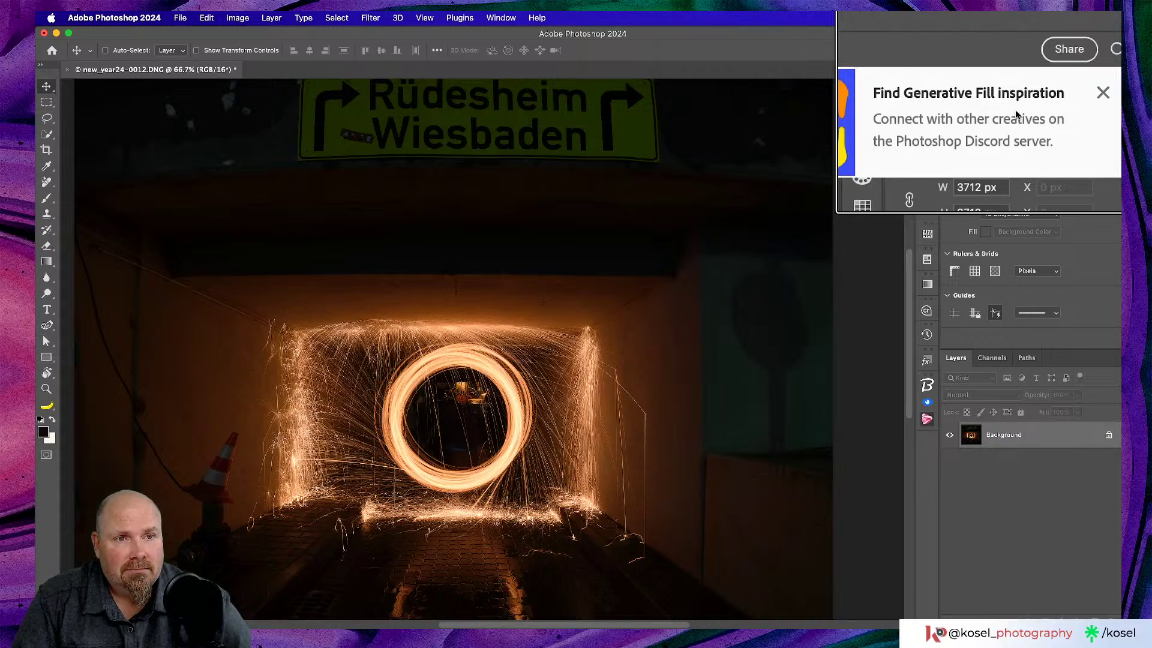
- Dismiss the Generative Fill notice and examine the spark ring, its ground reflection, the traffic cone and the road sign for distractions
click(1066, 76)
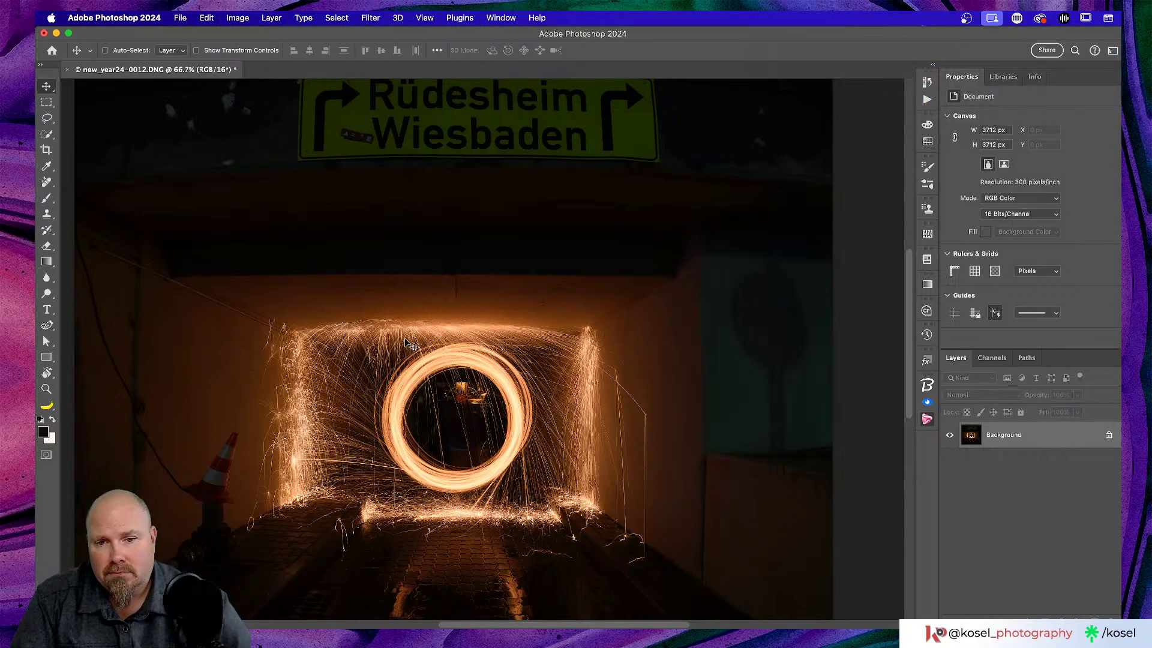
scroll(453, 339, down, 6)
scroll(453, 339, left, 3)
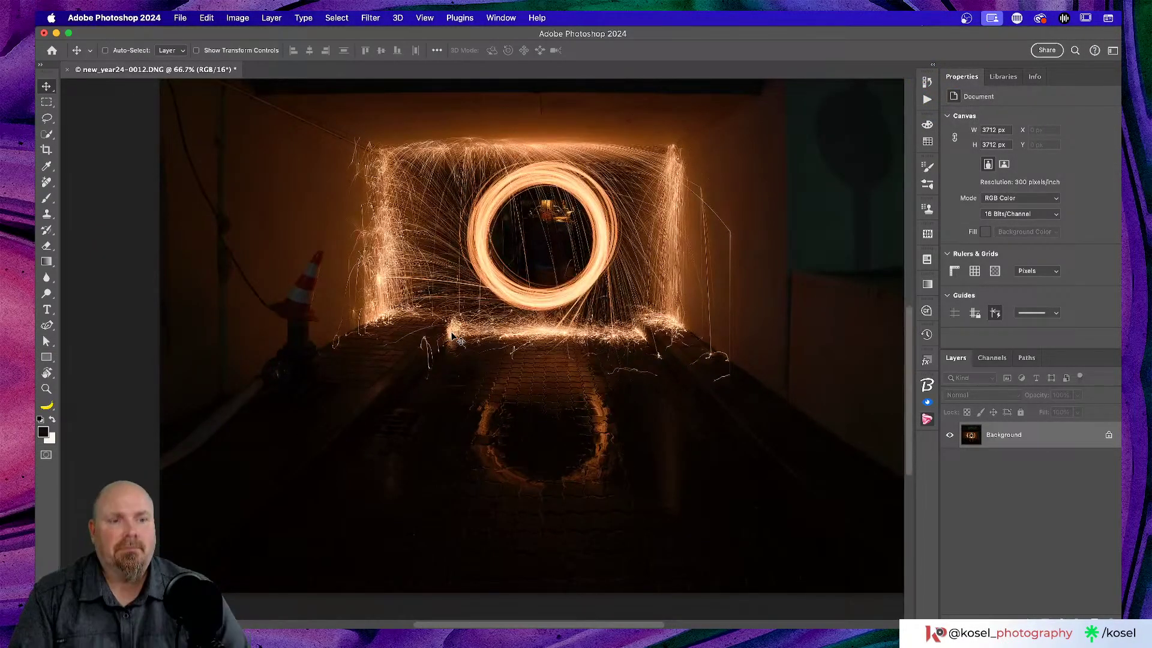
scroll(456, 339, up, 4)
scroll(456, 339, left, 5)
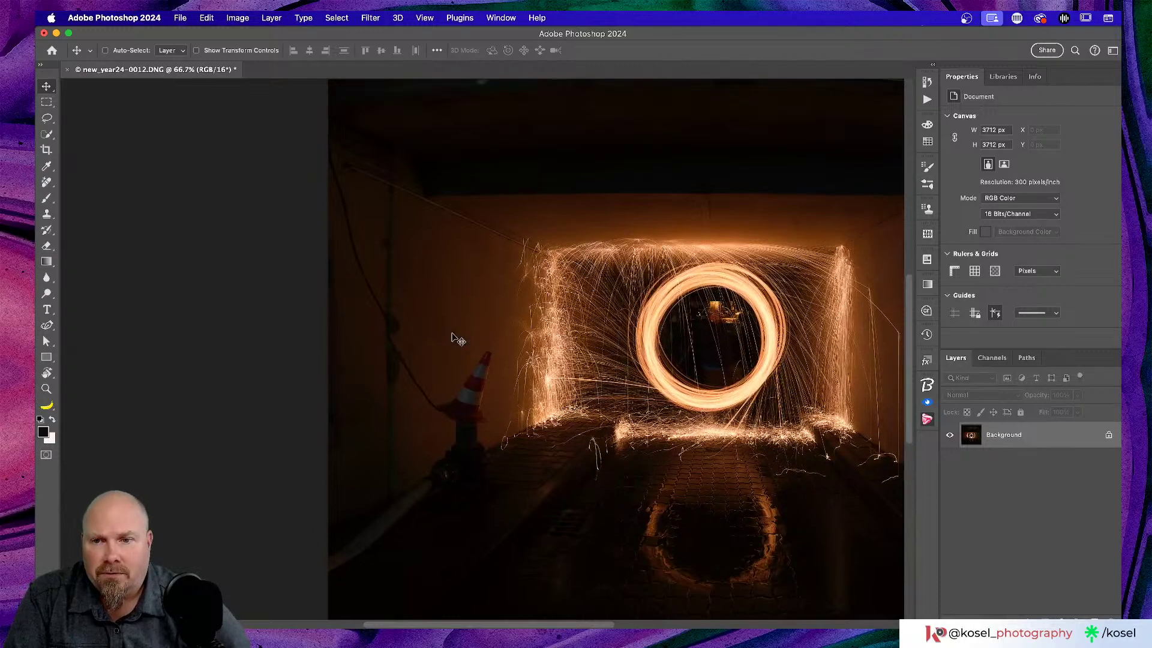
scroll(456, 337, up, 5)
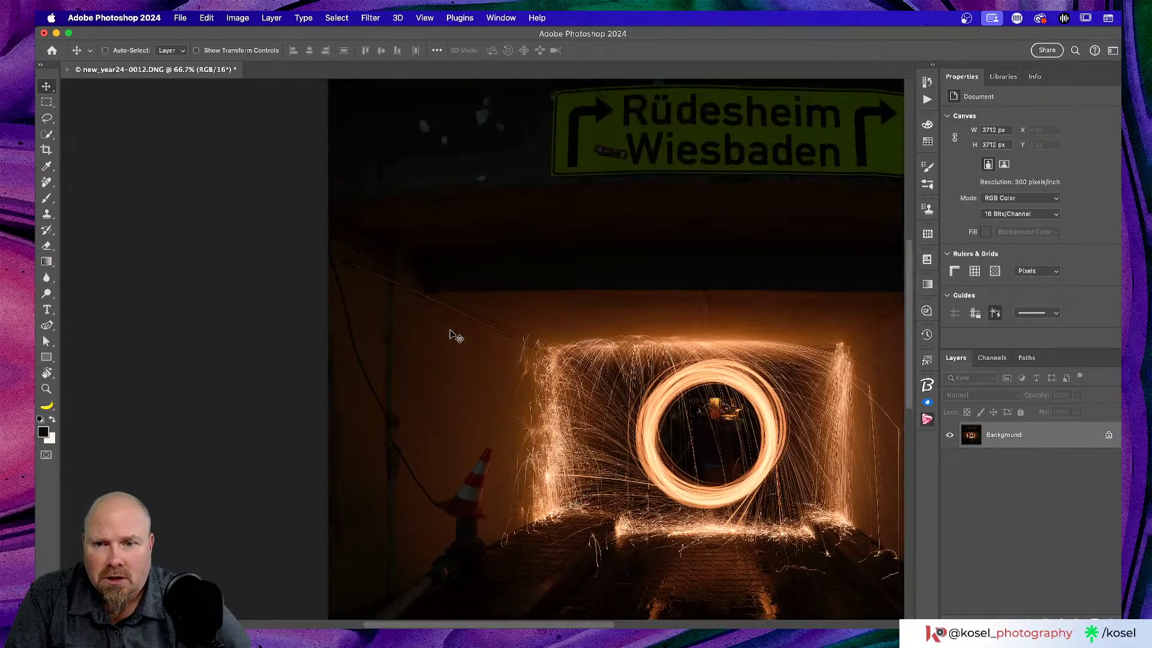
scroll(454, 336, up, 2)
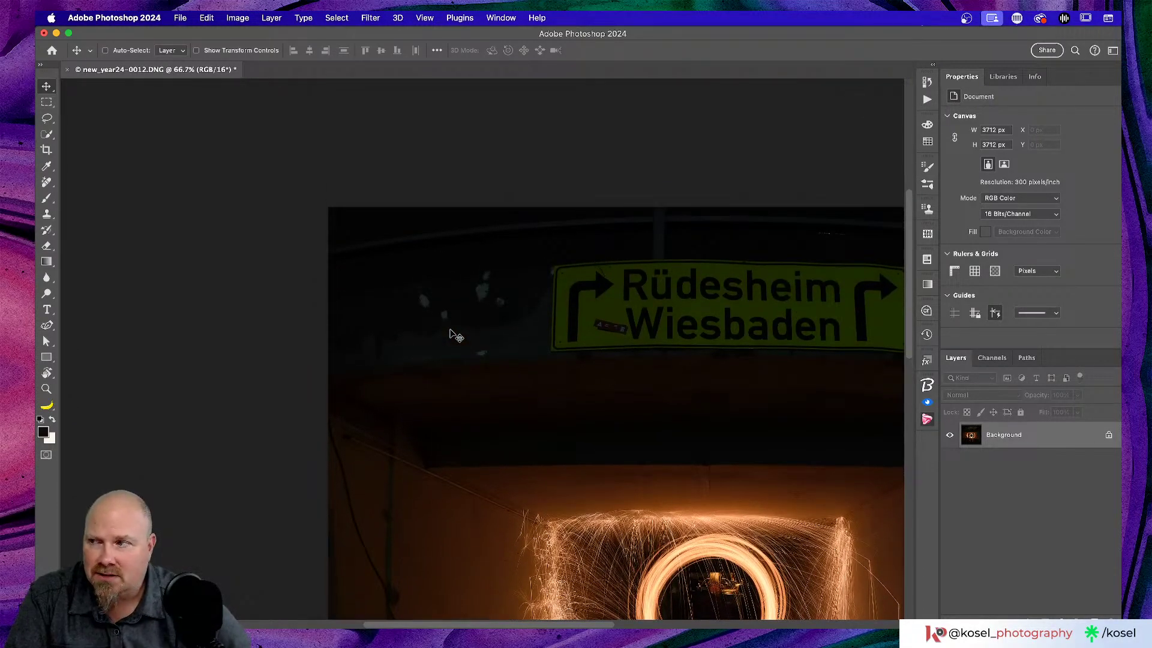
key(super+minus)
key(super+minus)
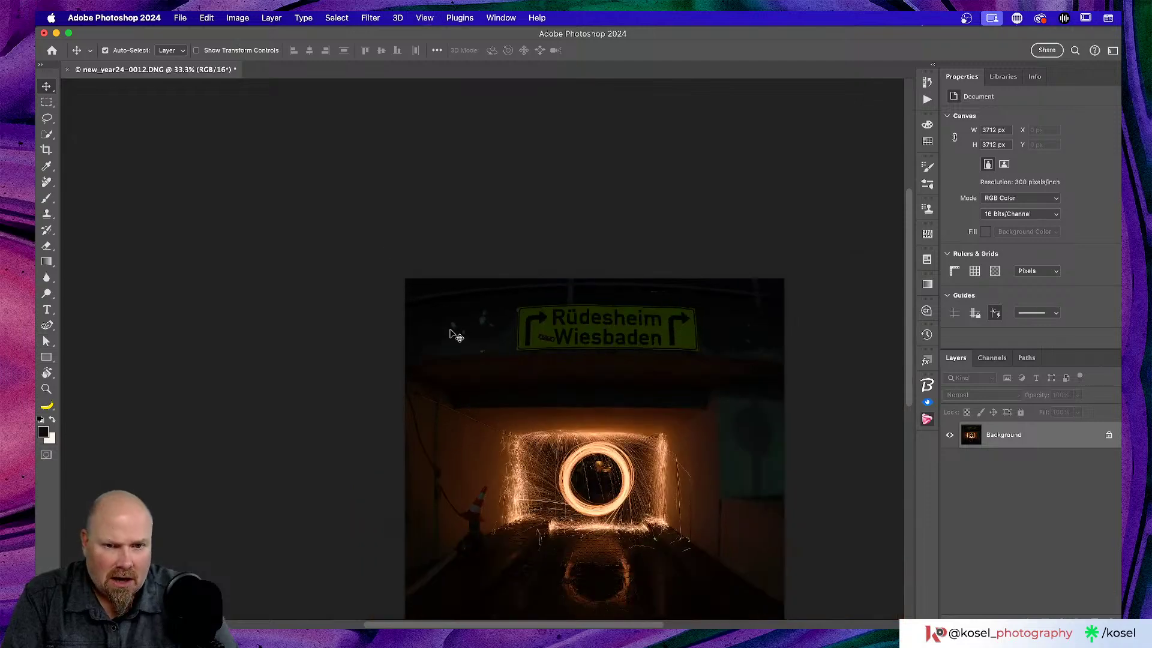
key(super+plus)
key(super+plus)
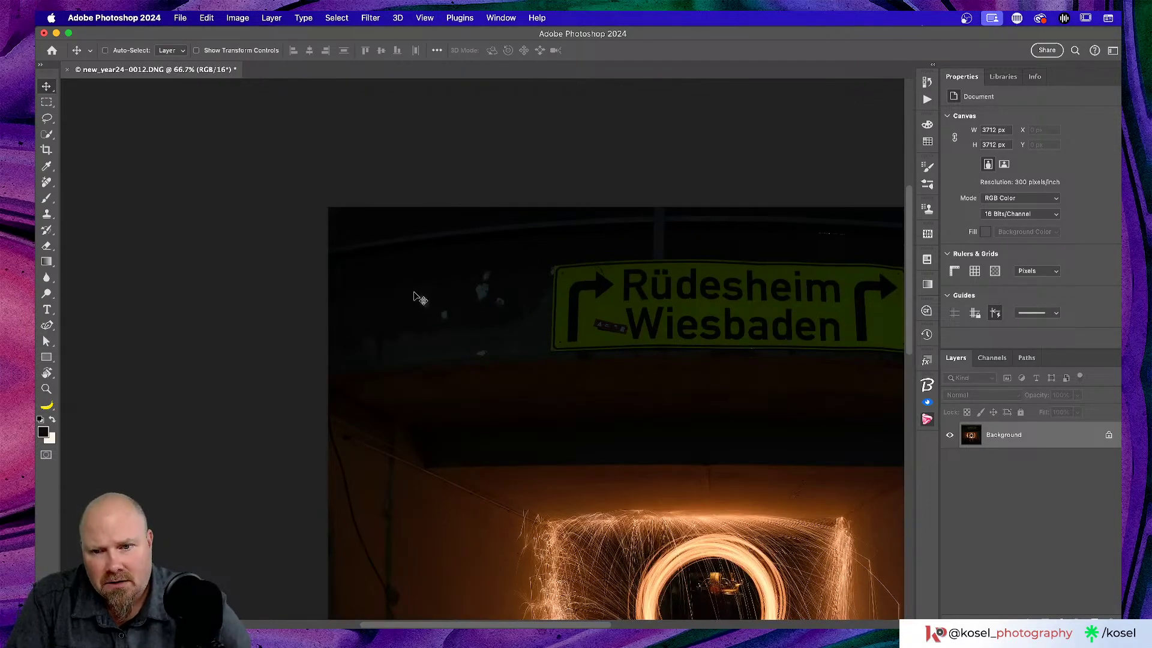
- Examine the sticker on the road sign, the dark round sign on the green wall, and the cable and cone along the opposite wall
scroll(506, 311, right, 10)
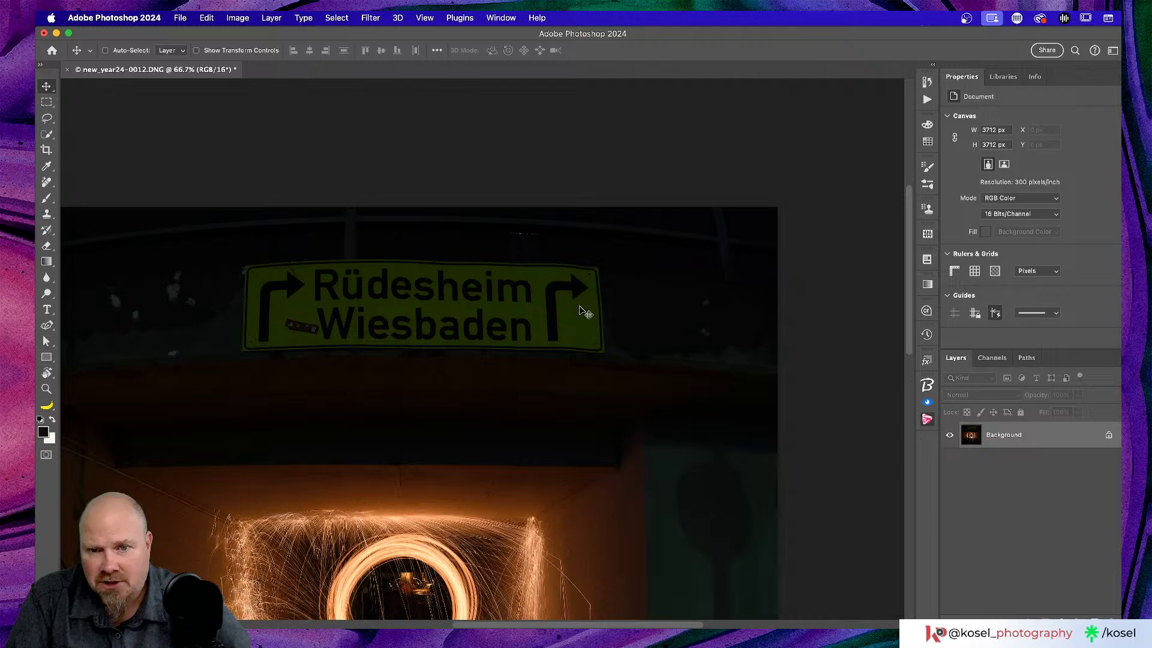
scroll(579, 310, left, 5)
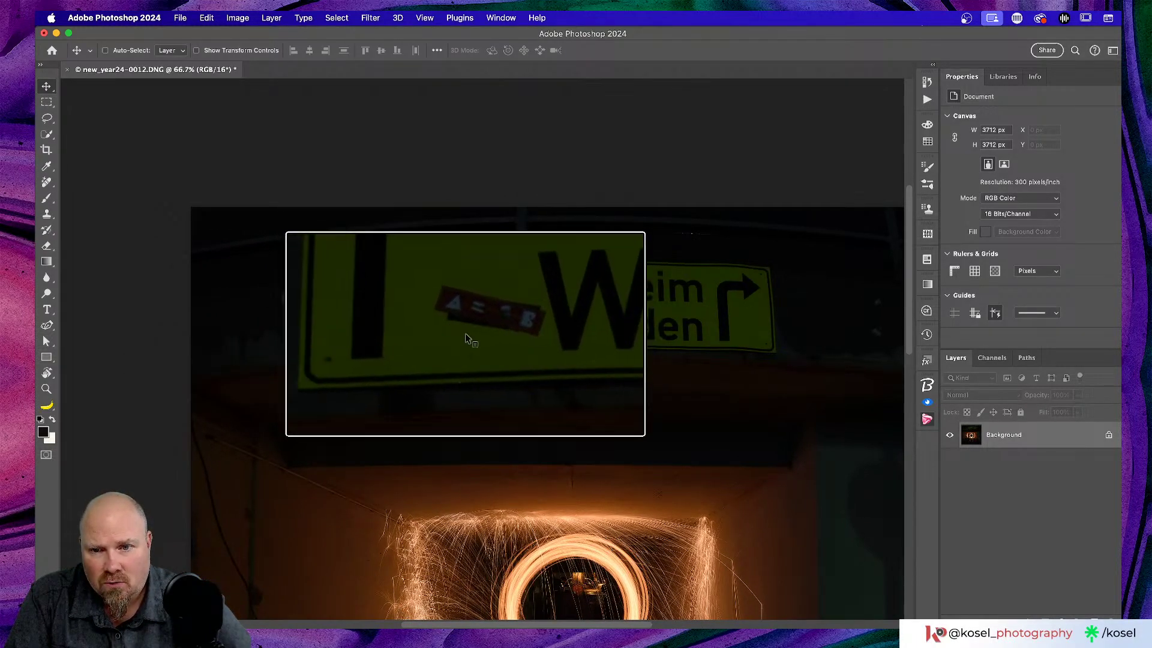
scroll(711, 379, right, 10)
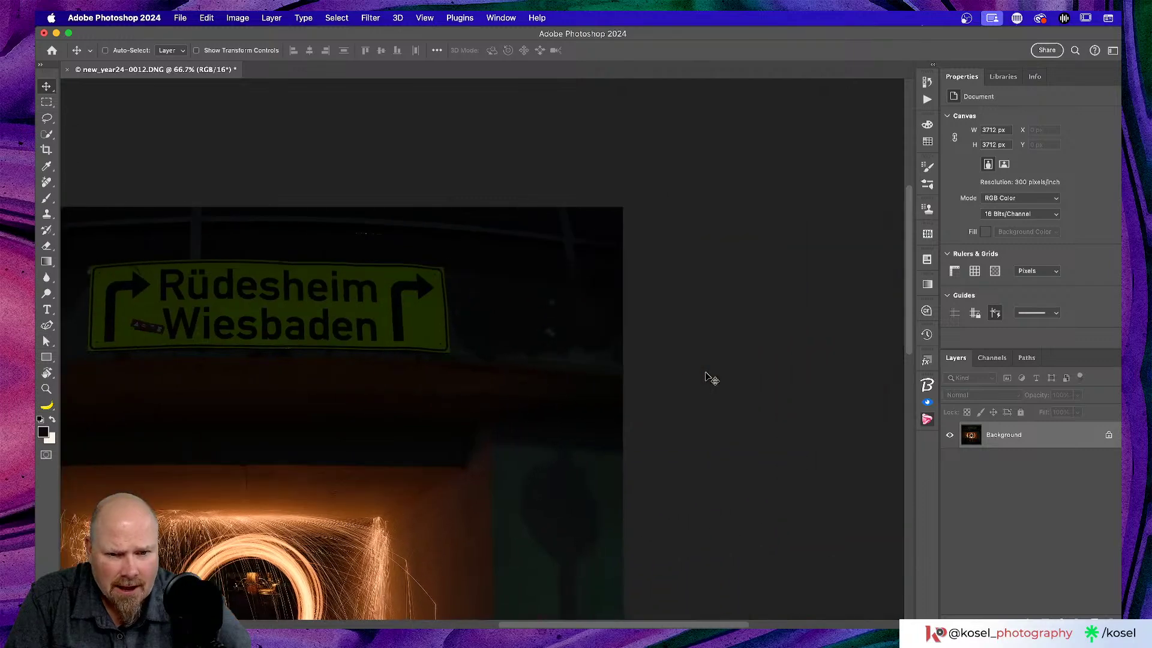
scroll(711, 379, down, 9)
scroll(710, 379, up, 5)
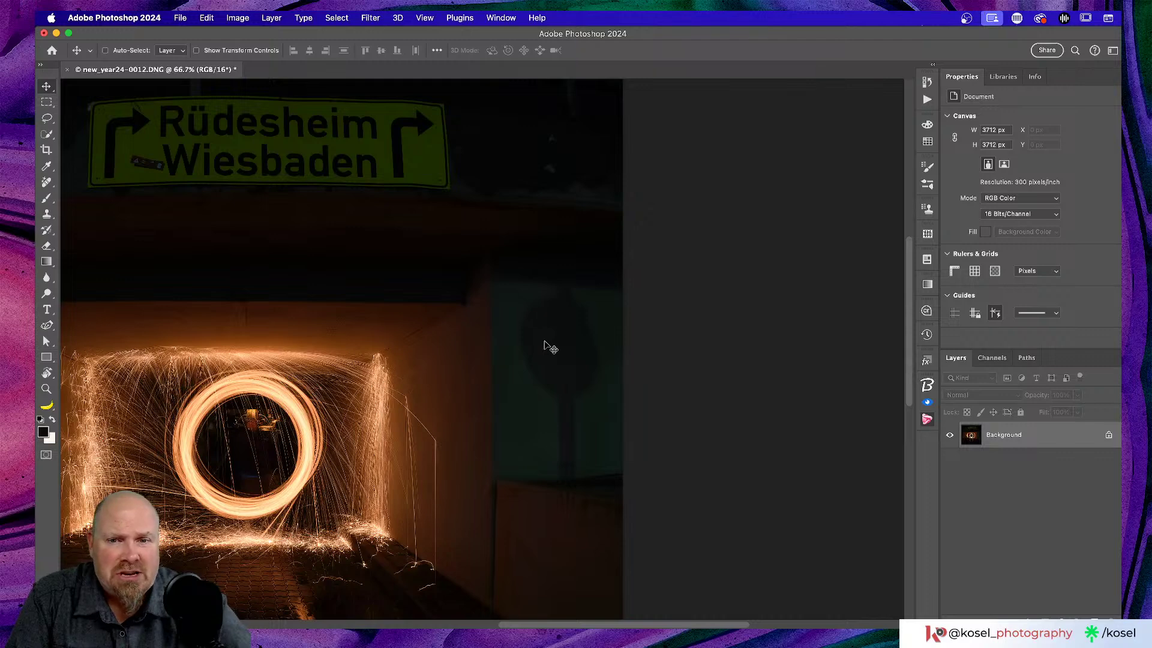
scroll(544, 345, left, 5)
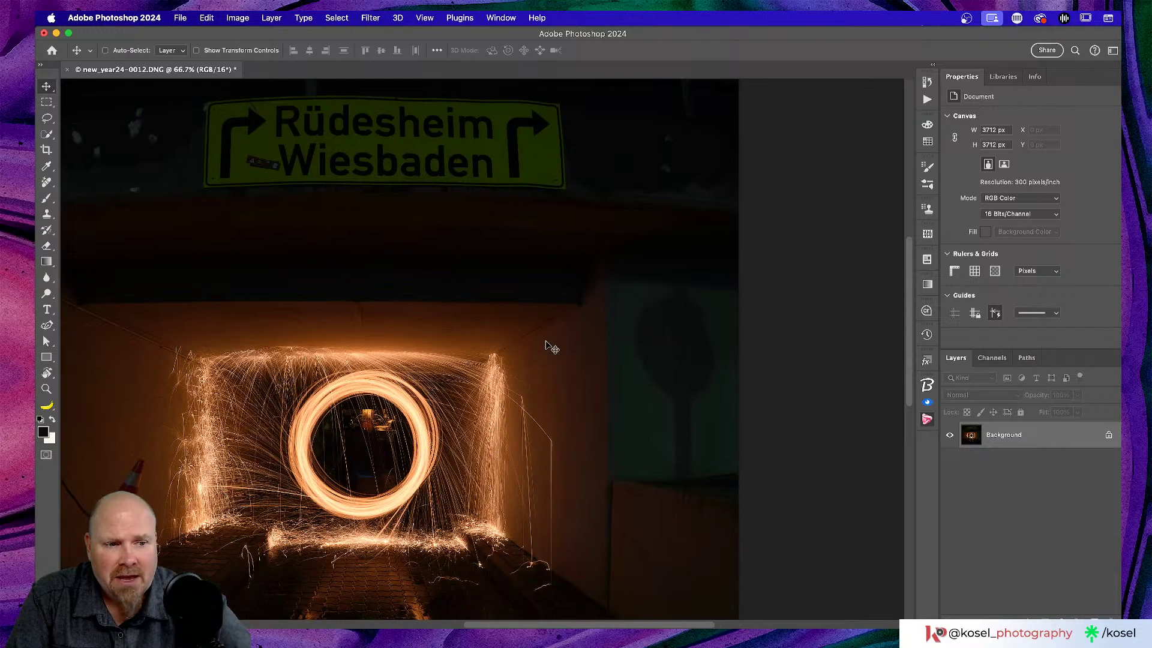
scroll(547, 345, left, 7)
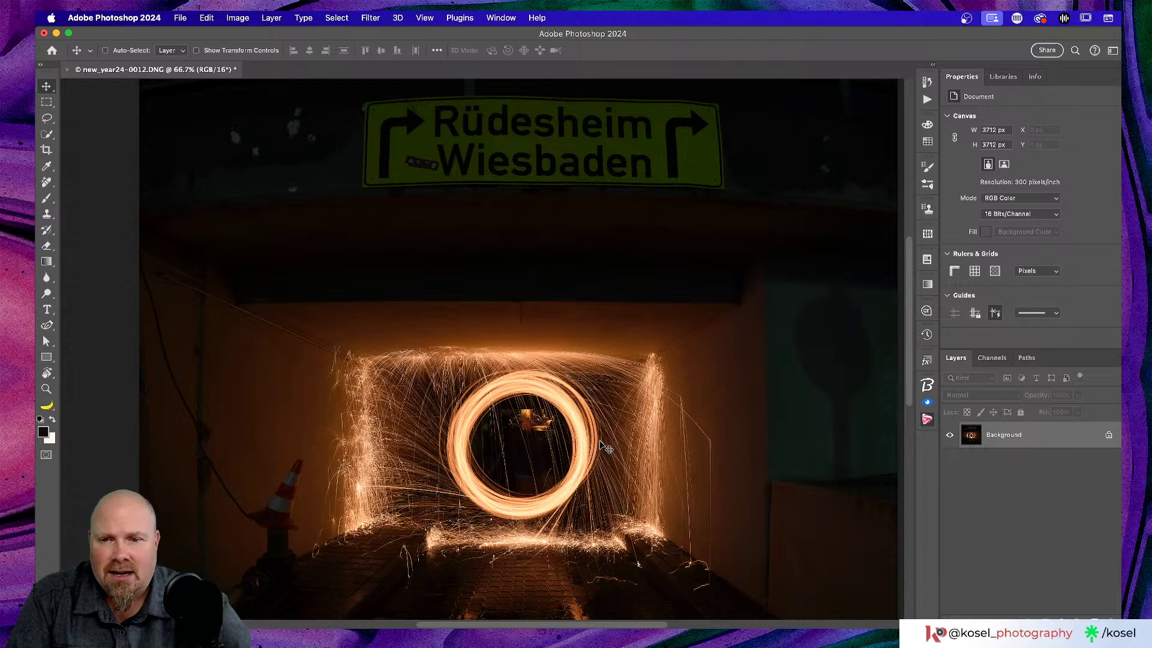
scroll(602, 445, left, 8)
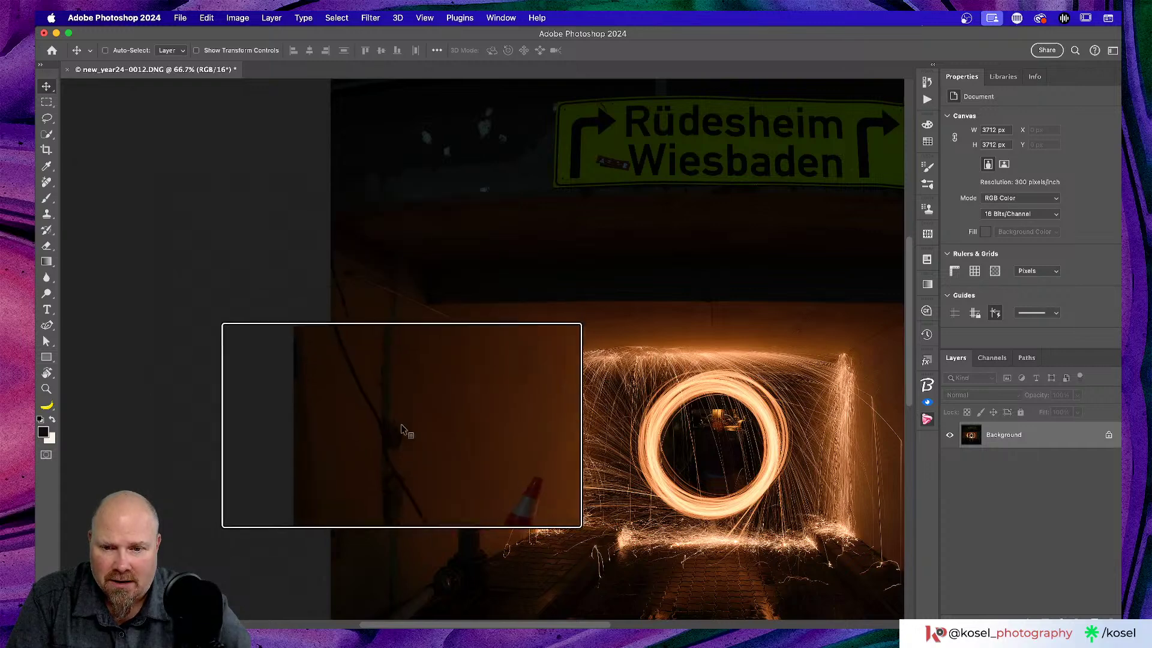
scroll(594, 497, down, 3)
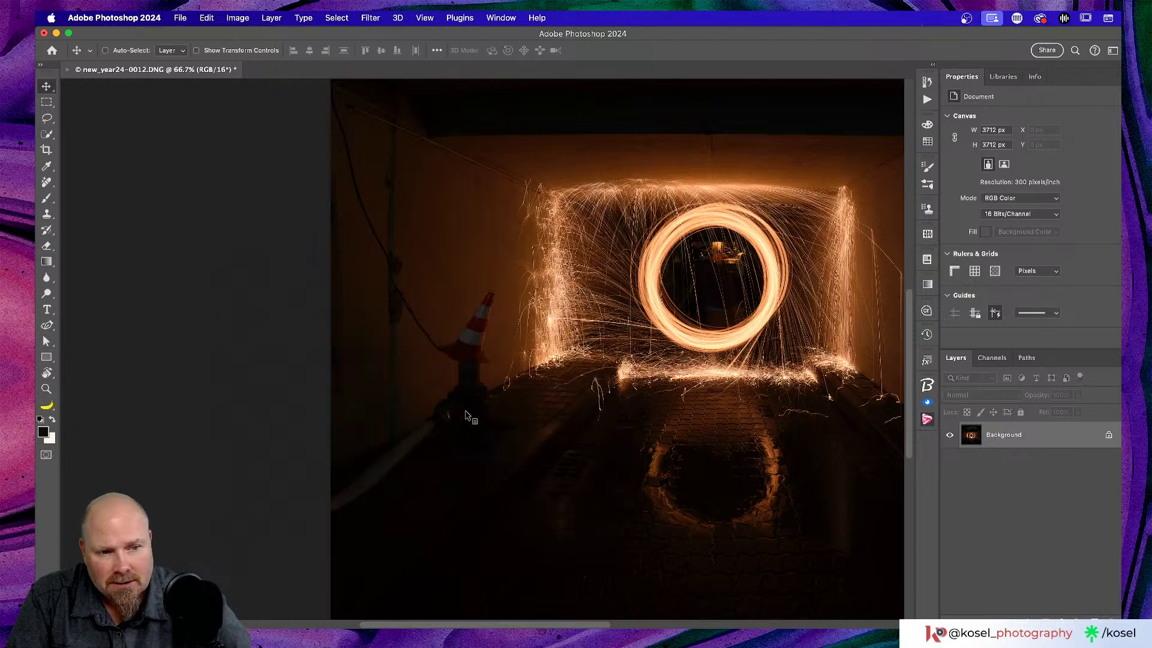
- Add a new empty layer above the Background and choose the Remove tool
scroll(492, 421, up, 1)
scroll(492, 422, up, 3)
scroll(492, 421, down, 2)
scroll(492, 422, up, 1)
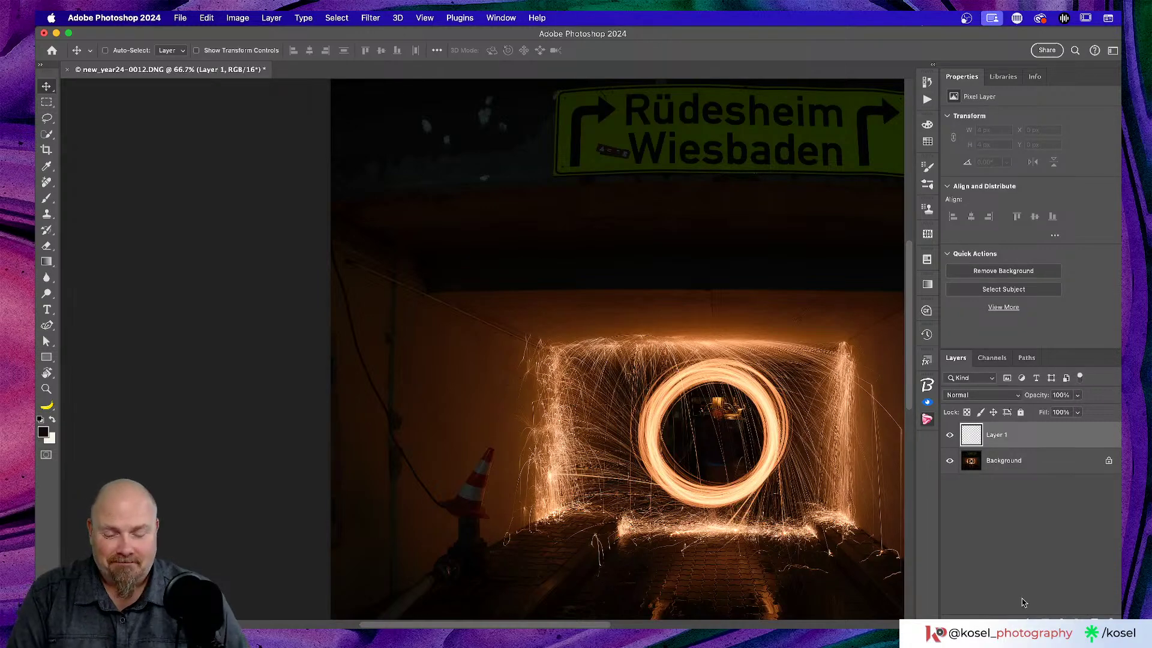
scroll(462, 379, up, 5)
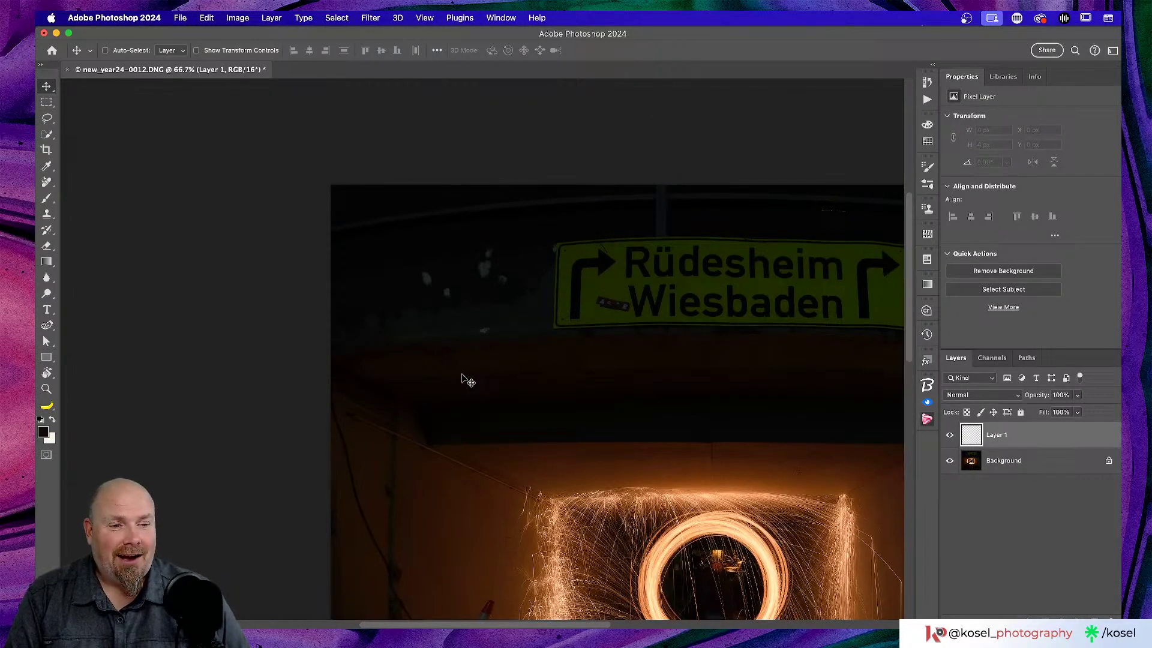
key(super+equal)
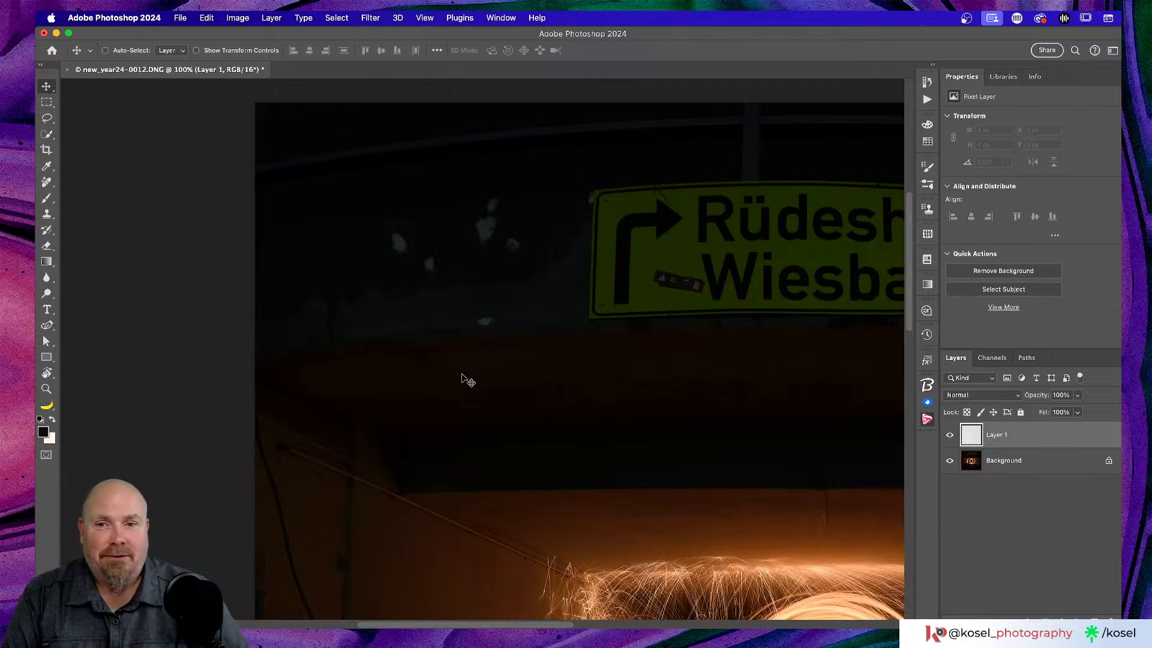
click(47, 134)
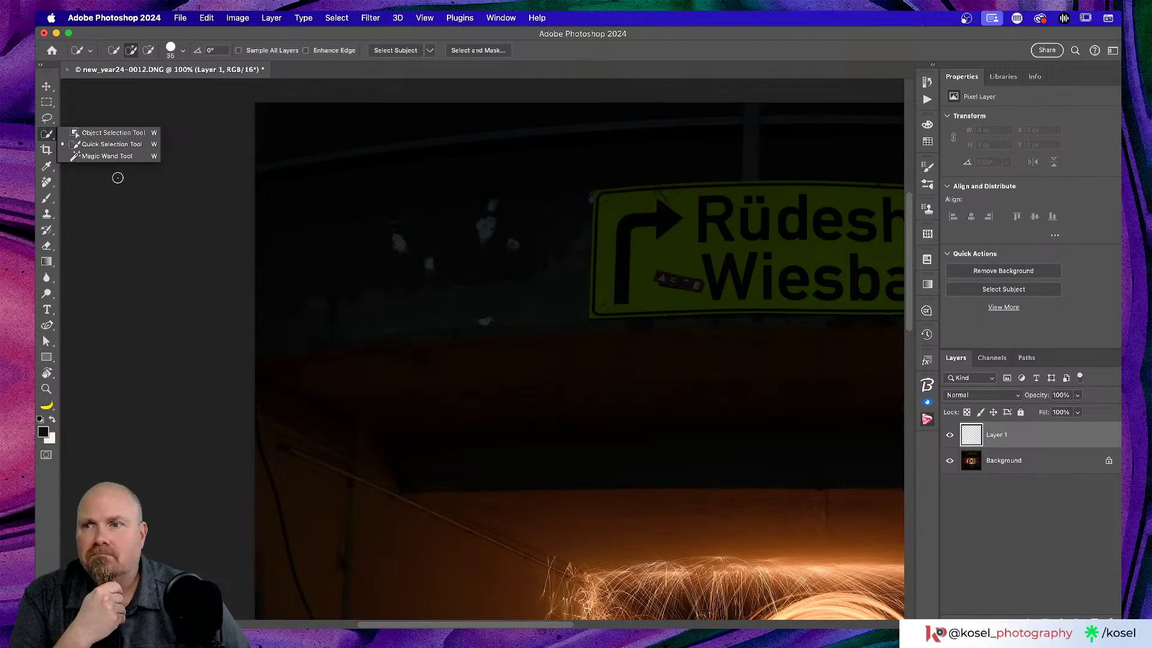
click(48, 182)
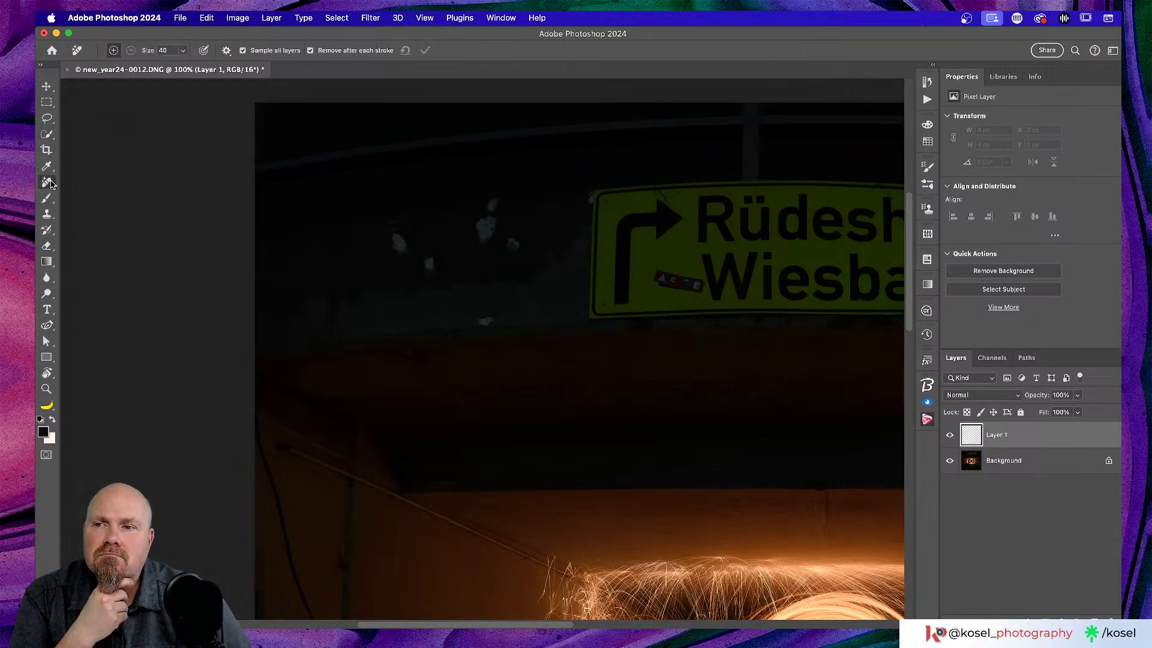
right_click(51, 184)
click(96, 192)
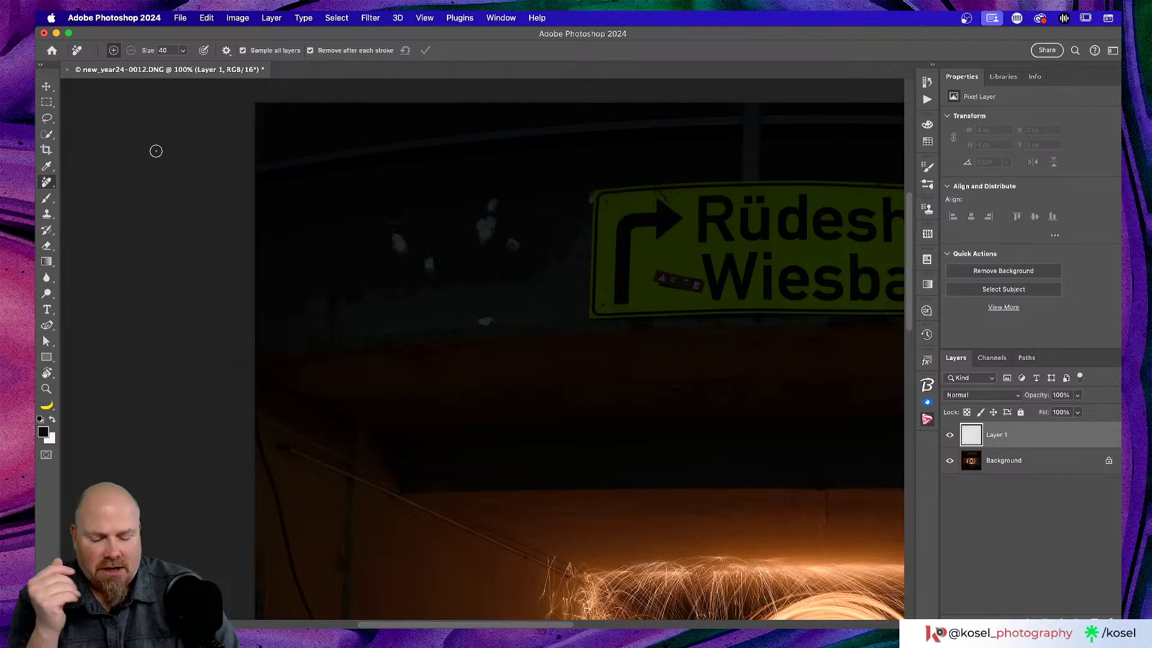
- Paint a short size 40 Remove tool stroke on the dark wall just above the white patches left of the road sign
key(super+0)
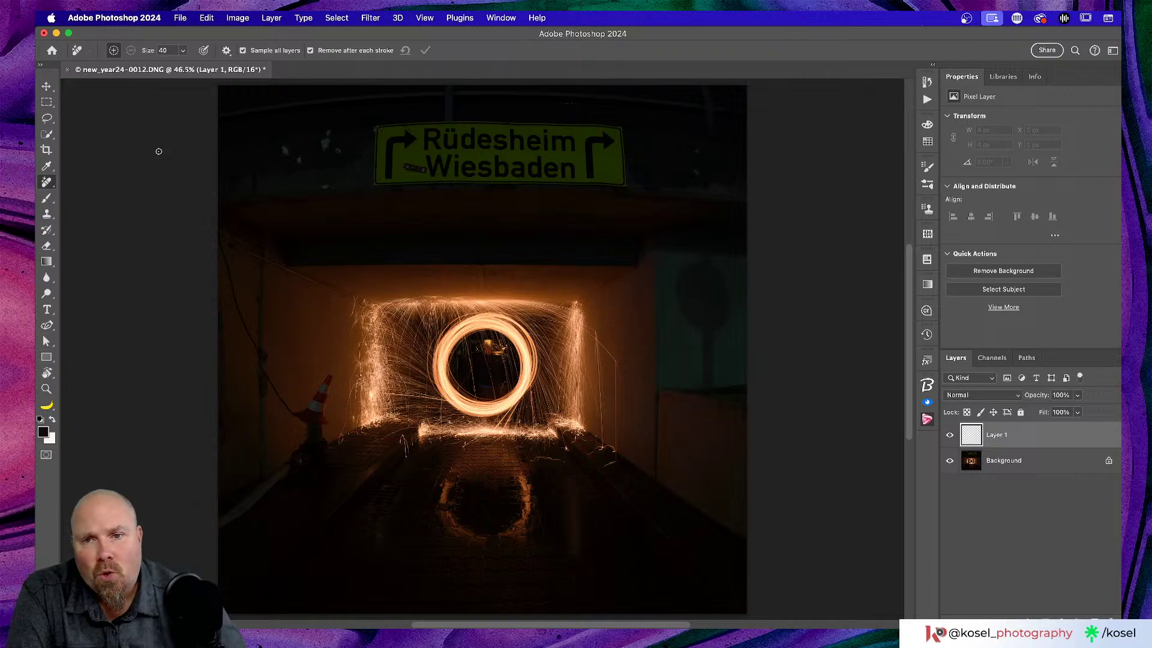
scroll(336, 270, up, 5)
scroll(336, 270, left, 5)
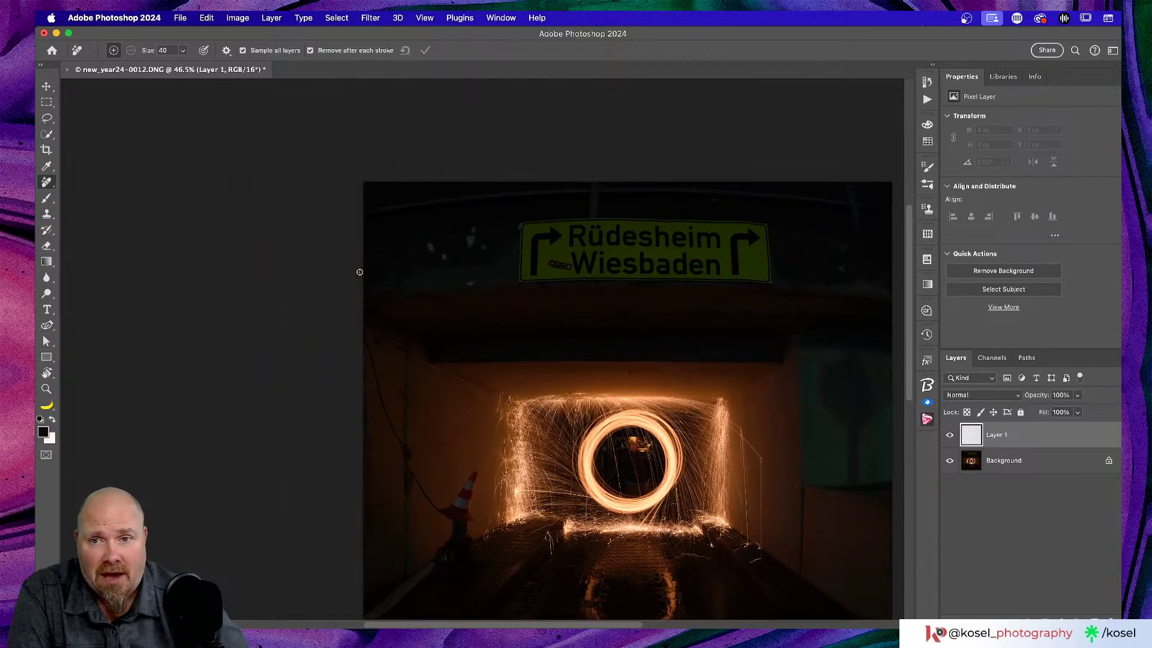
key(super+1)
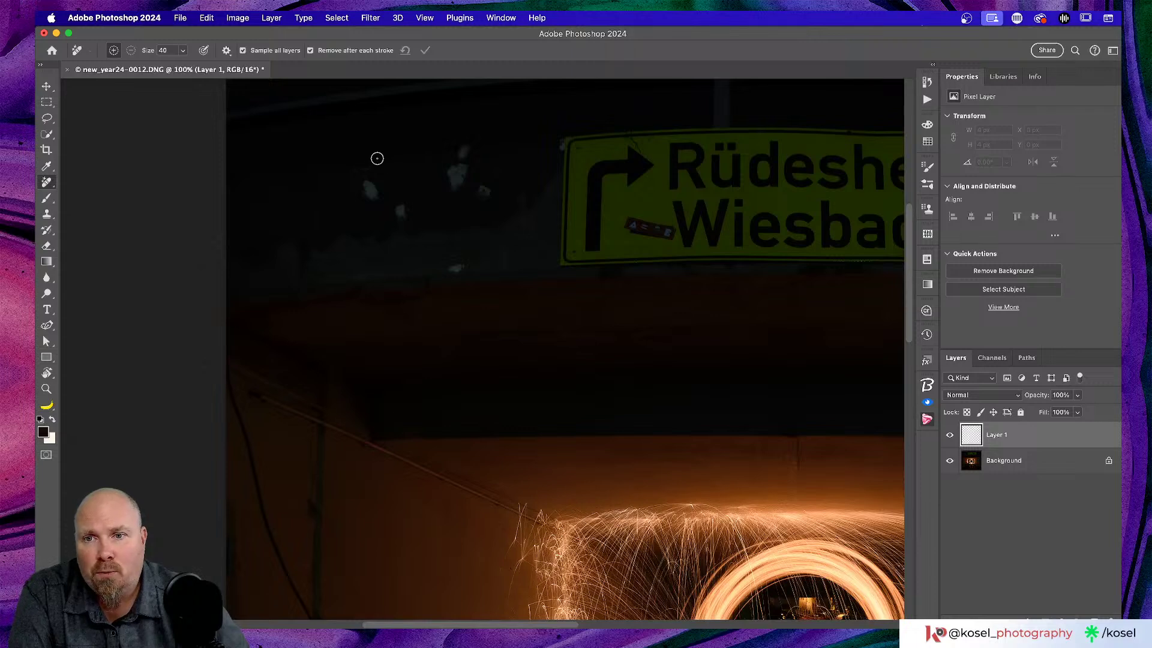
mouse_move(376, 157)
mouse_down()
mouse_move(377, 168)
mouse_move(348, 169)
mouse_up()
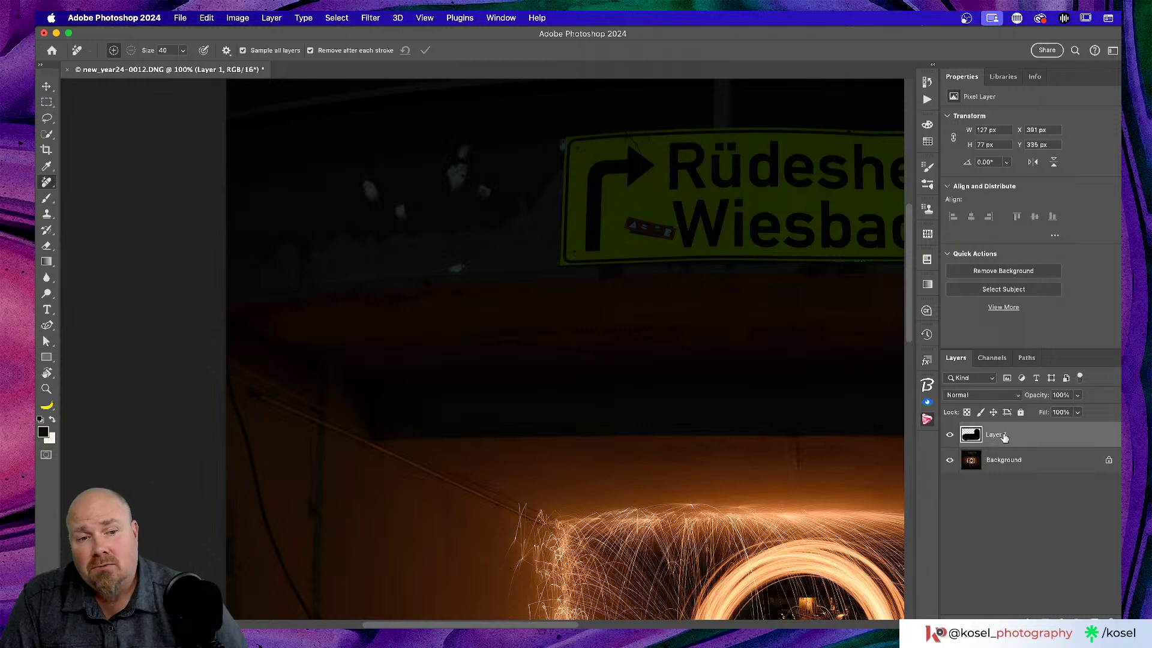
- Rename the retouching layer as Clean Up
double_click(1004, 436)
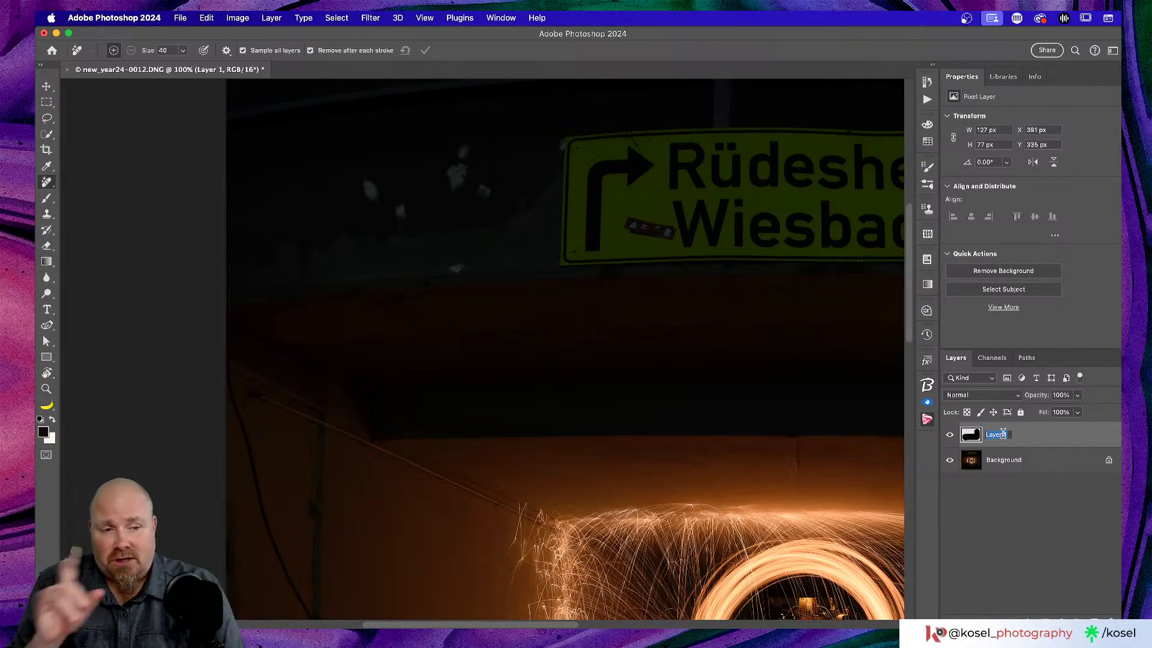
text(Remo)
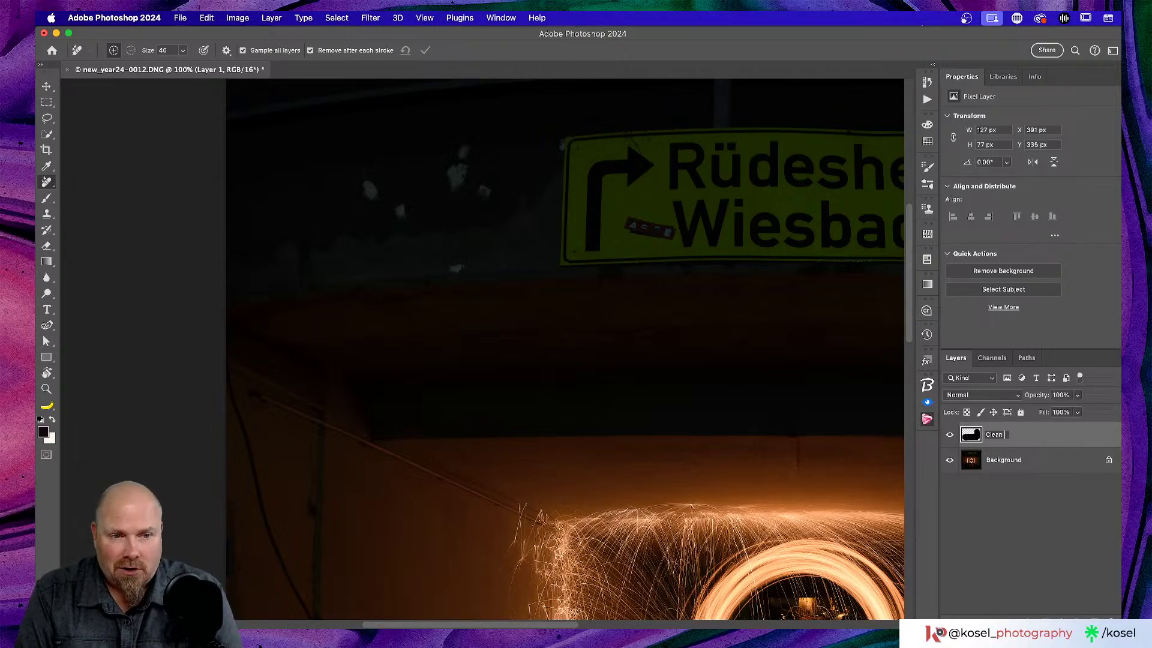
key(Return)
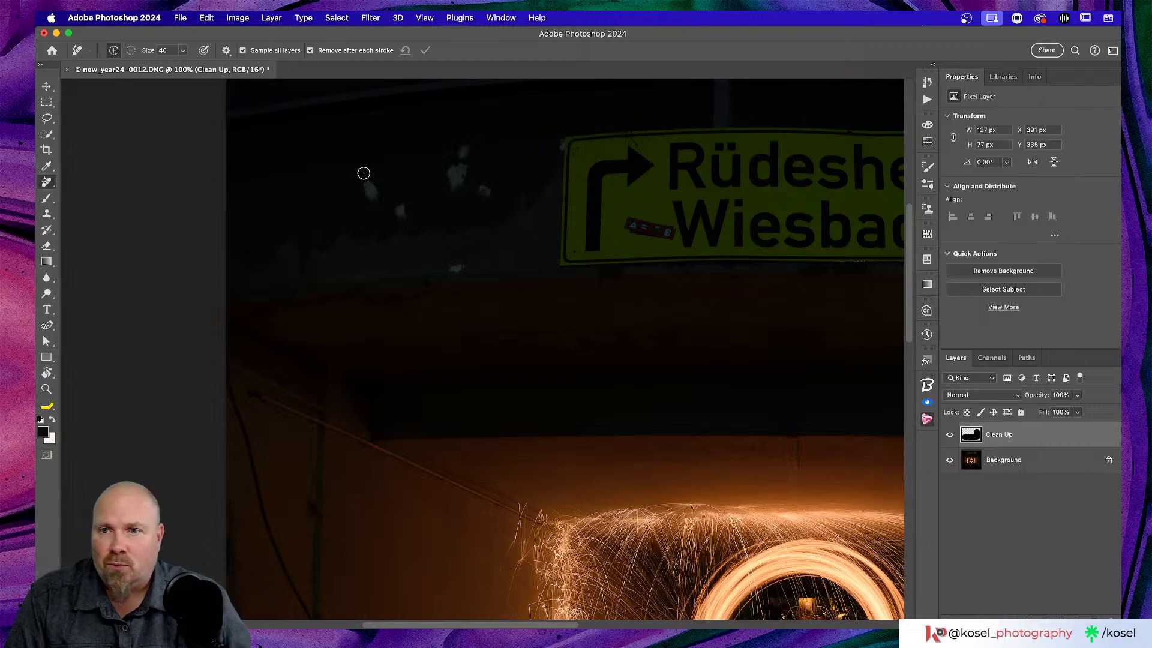
- Remove the white patches on the dark wall left of the road sign and the light spot at the sign's upper-left corner
mouse_move(362, 176)
mouse_down()
mouse_move(372, 191)
mouse_move(359, 188)
mouse_move(402, 216)
mouse_up()
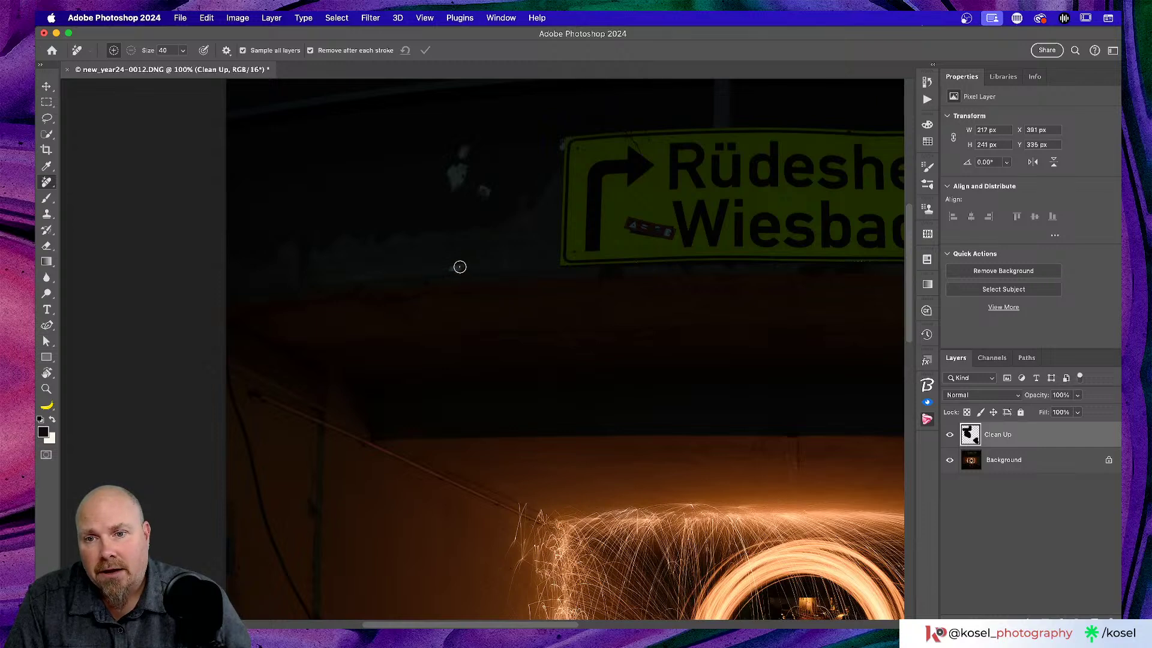
drag(461, 266, 453, 266)
mouse_move(463, 146)
mouse_down()
mouse_move(496, 192)
mouse_move(482, 198)
mouse_move(487, 187)
mouse_move(463, 170)
mouse_move(453, 188)
mouse_move(459, 180)
mouse_up()
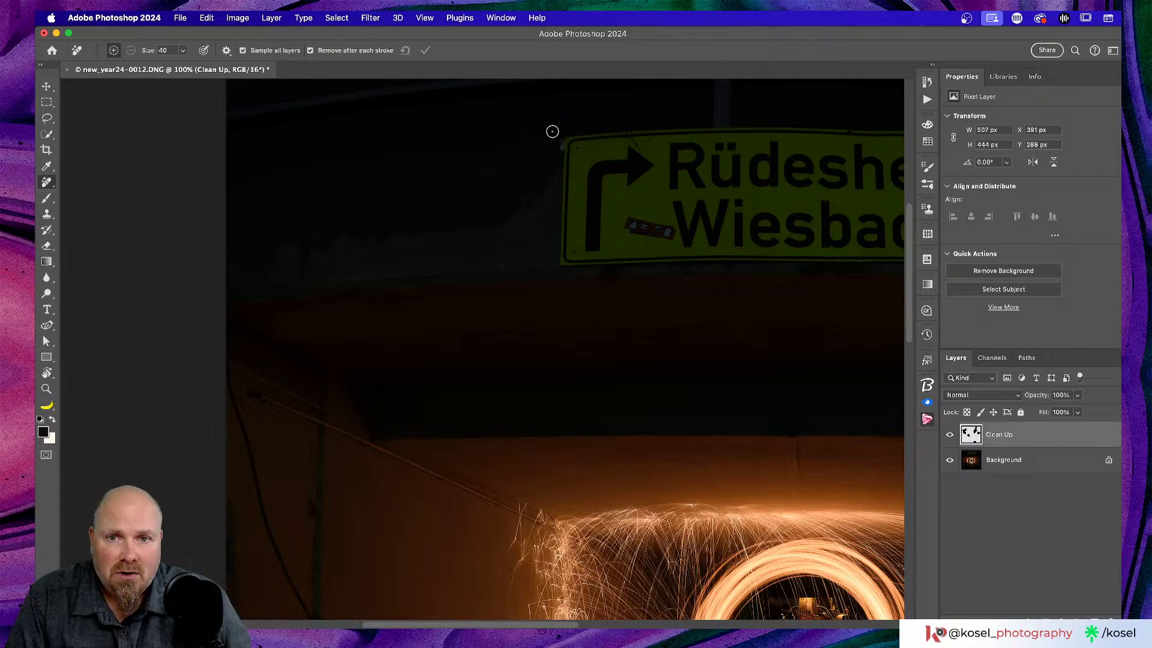
drag(557, 137, 558, 153)
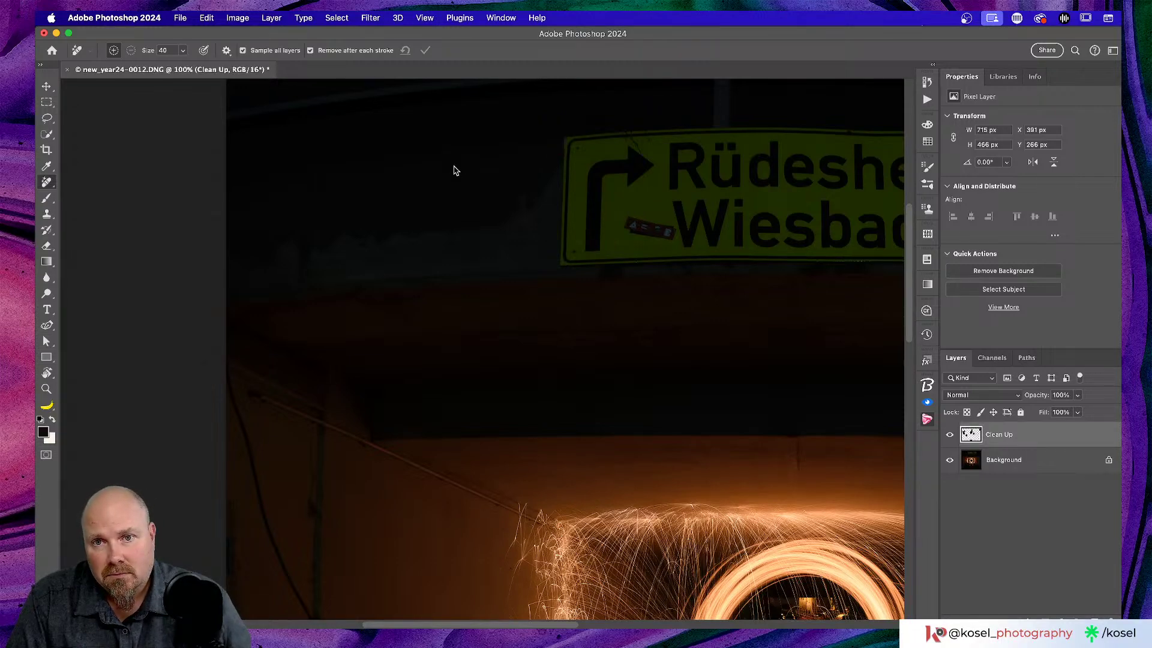
- Remove the small light spots on the dark wall right of the road sign
scroll(452, 171, right, 10)
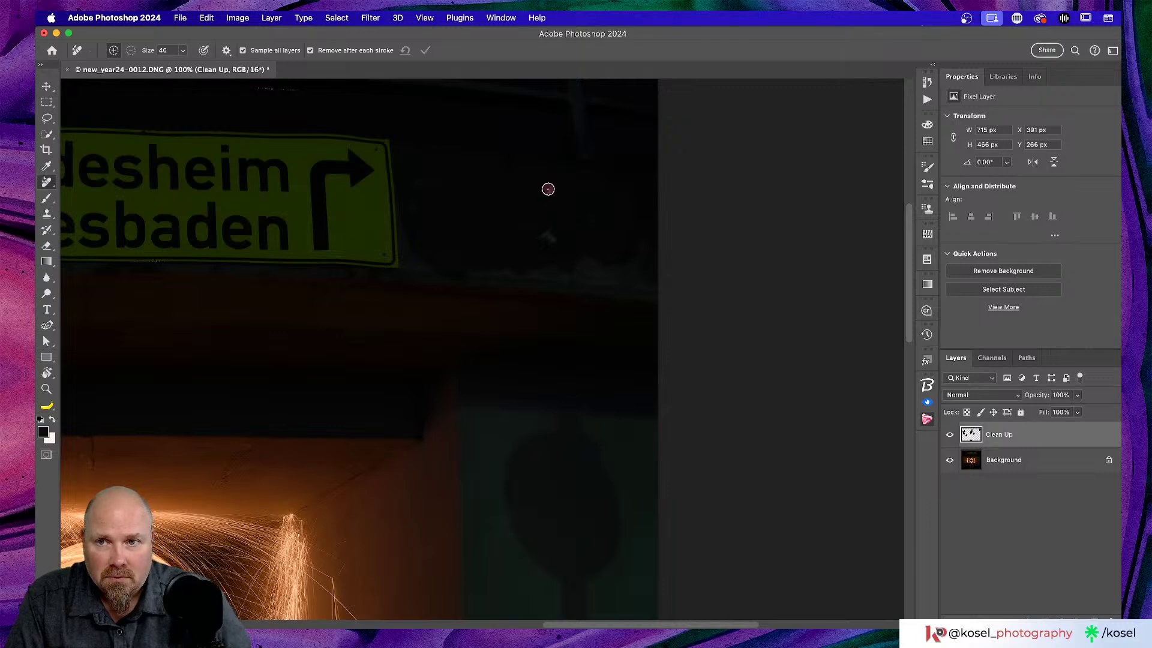
drag(548, 186, 550, 192)
mouse_move(550, 232)
mouse_down()
mouse_move(553, 242)
mouse_move(545, 234)
mouse_up()
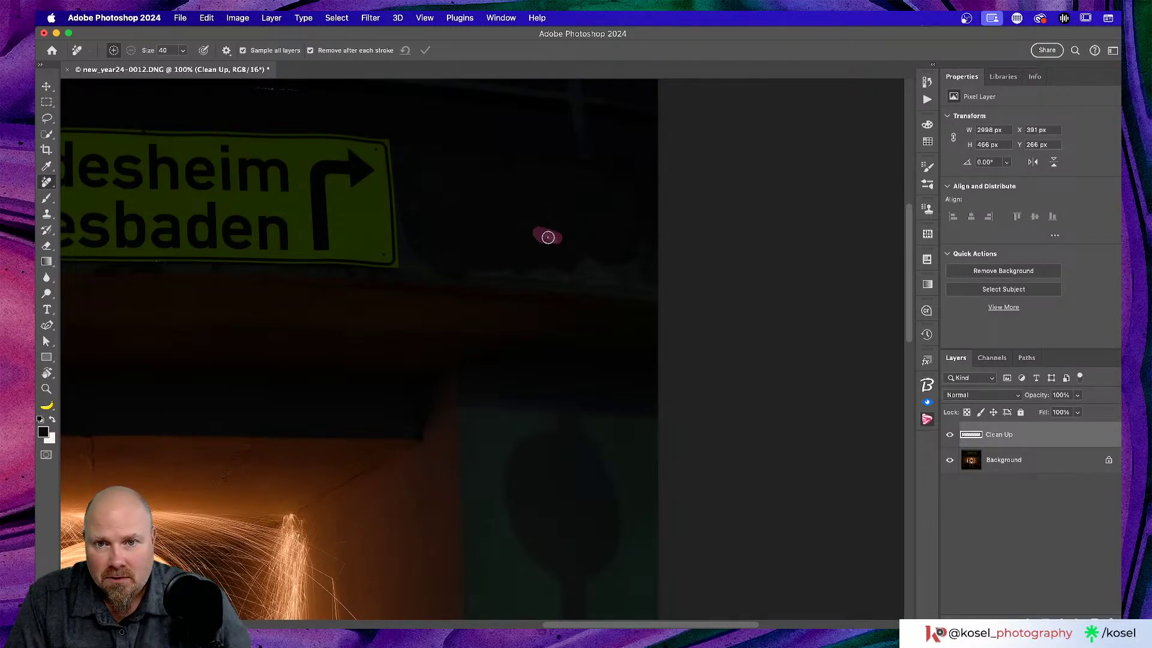
- Remove the thin light streak on the dark wall above the road sign with a size 20 Remove tool stroke
scroll(515, 180, up, 5)
scroll(516, 180, left, 5)
scroll(519, 180, down, 5)
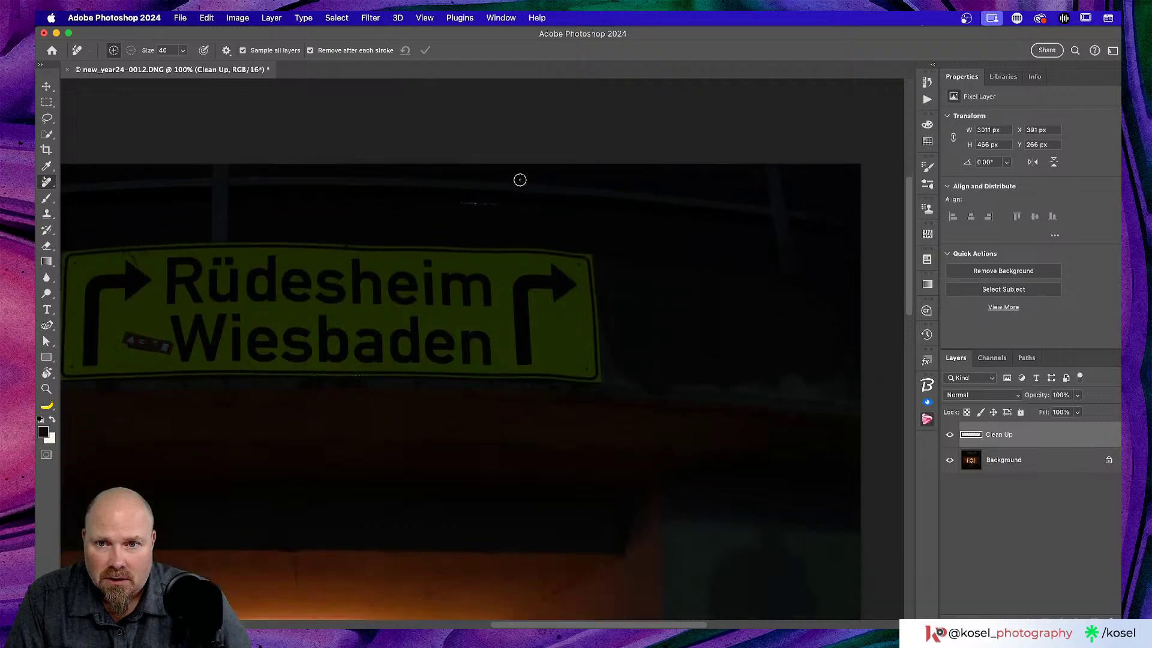
key(bracketleft)
key(bracketleft)
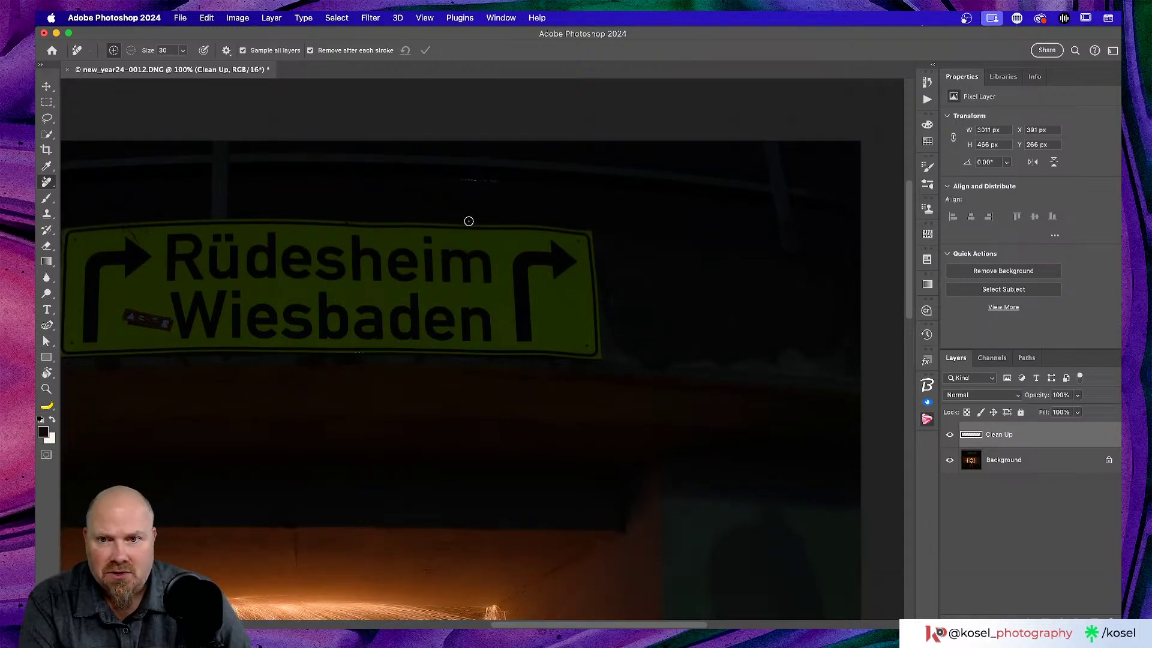
mouse_move(454, 180)
mouse_down()
mouse_move(515, 181)
mouse_move(450, 180)
mouse_up()
scroll(656, 227, left, 3)
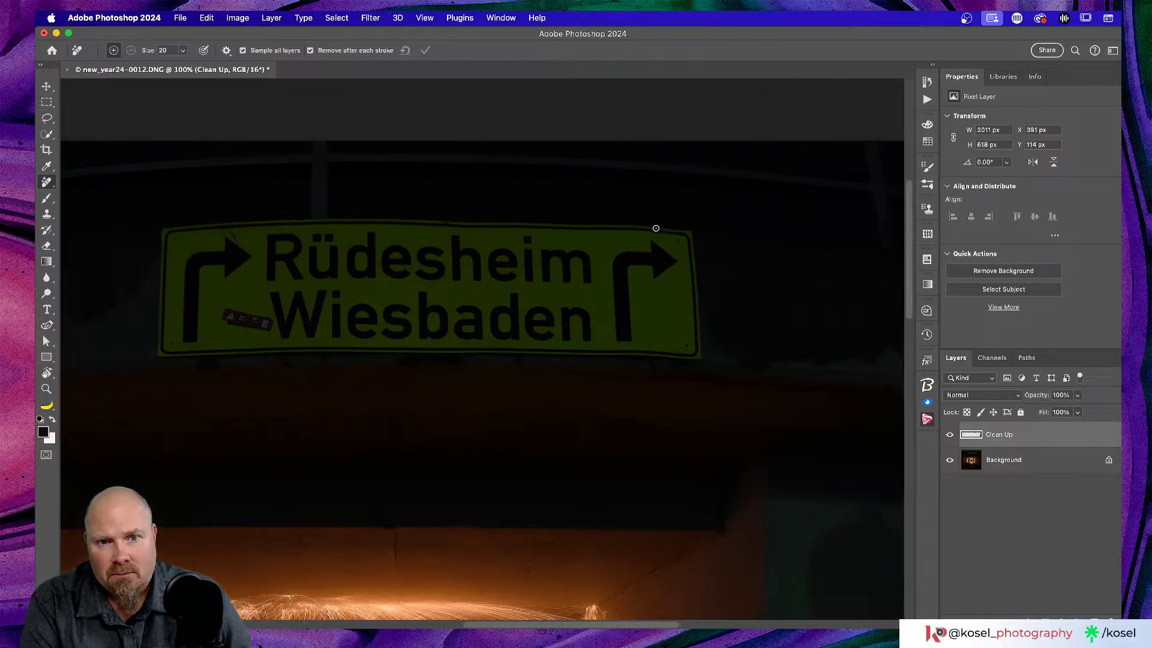
scroll(655, 228, left, 10)
scroll(655, 226, right, 15)
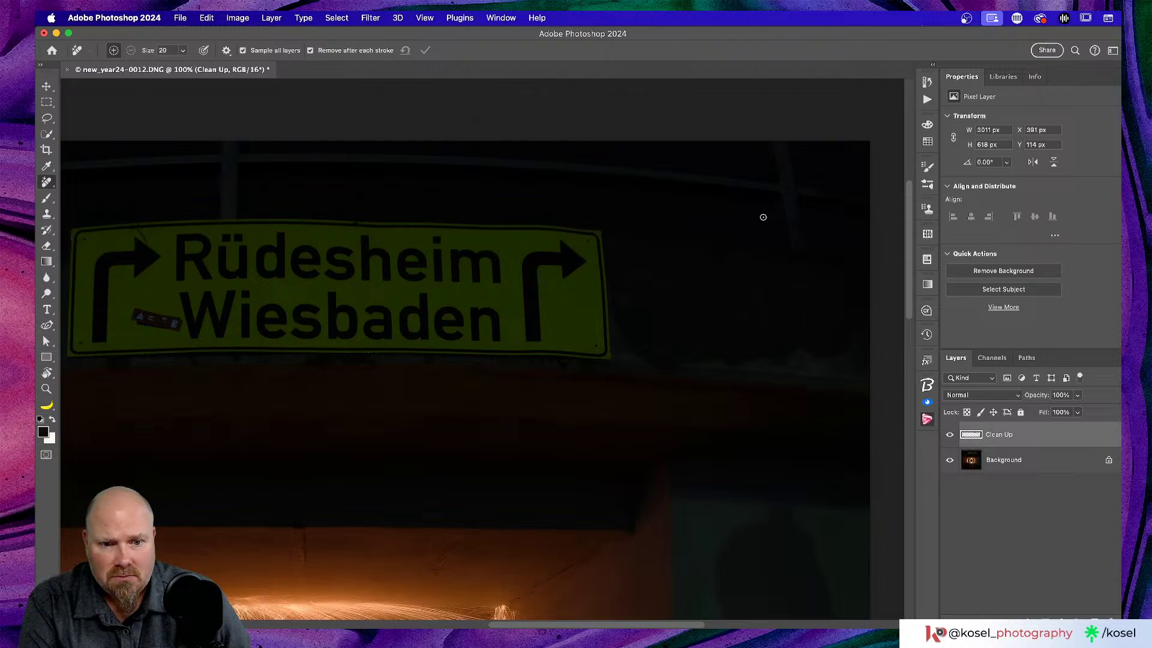
- Try to remove the dark patches along the tunnel wall at the photo's left edge with a size 90 Remove tool stroke
key(super+0)
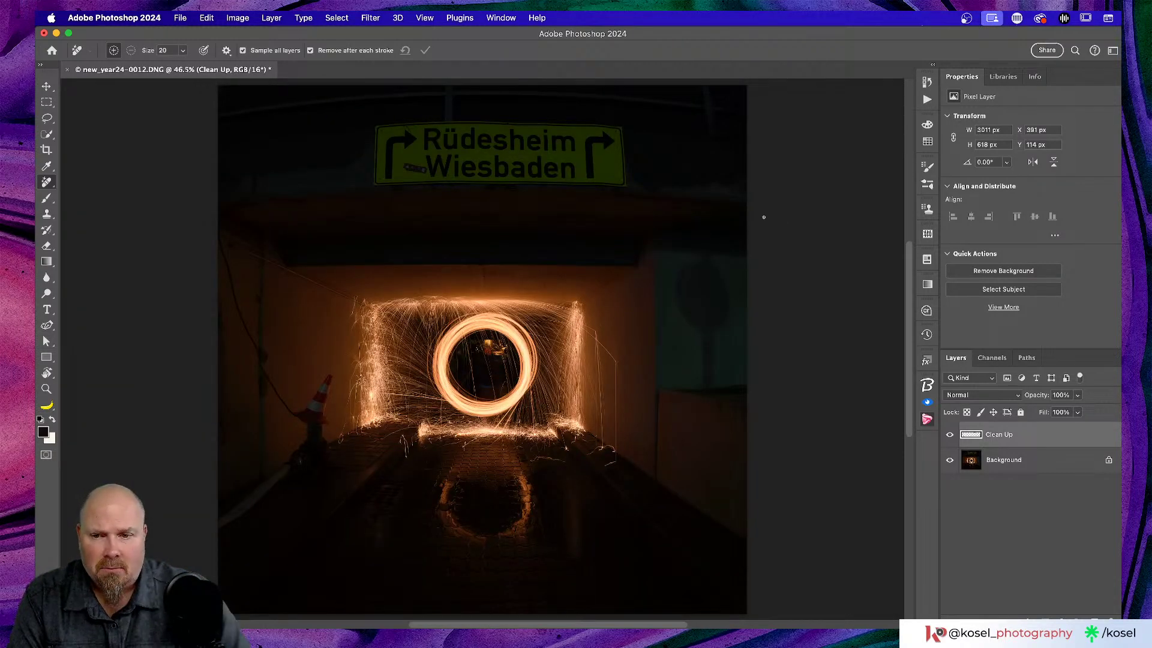
scroll(118, 311, left, 5)
scroll(450, 349, left, 5)
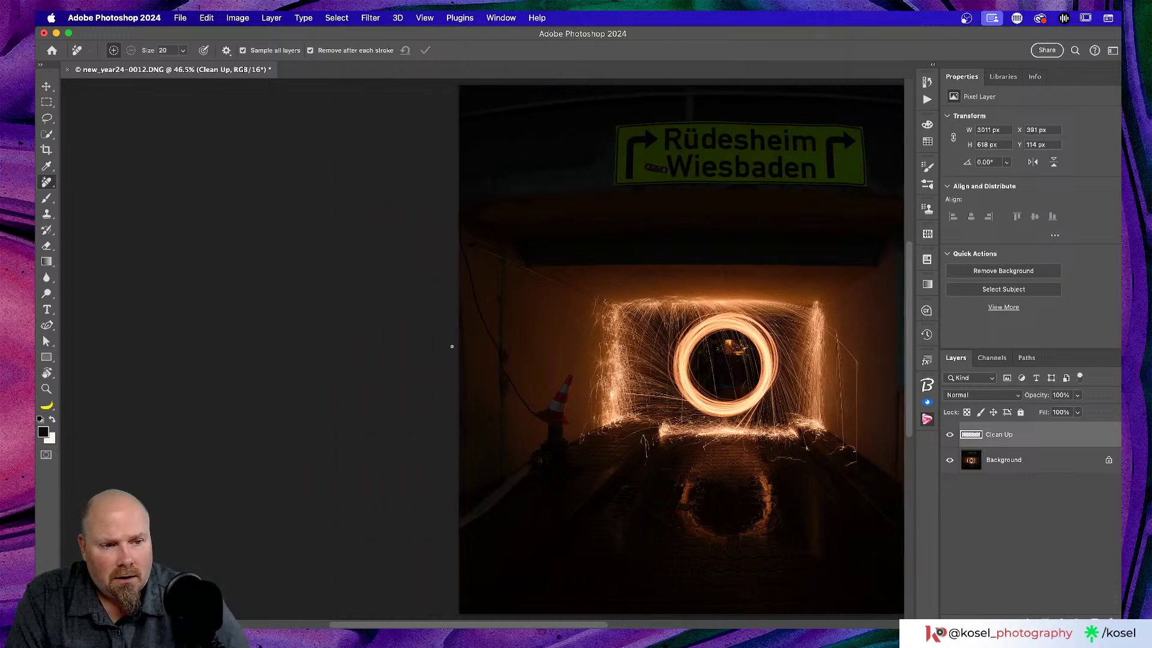
key(super+1)
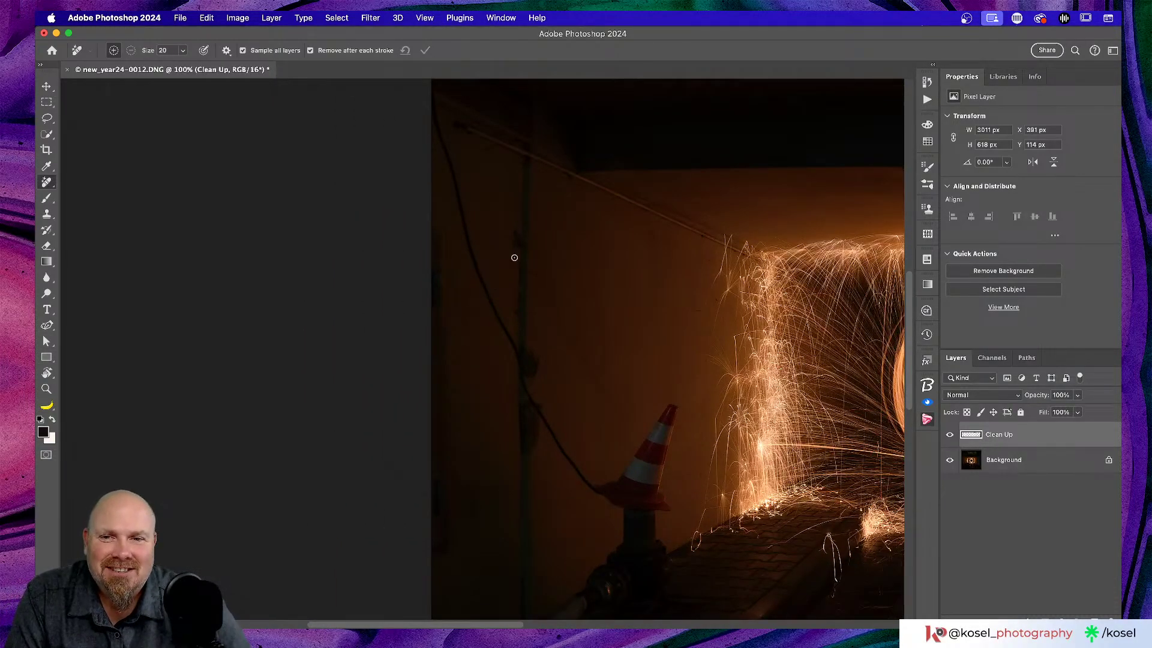
key(bracketright)
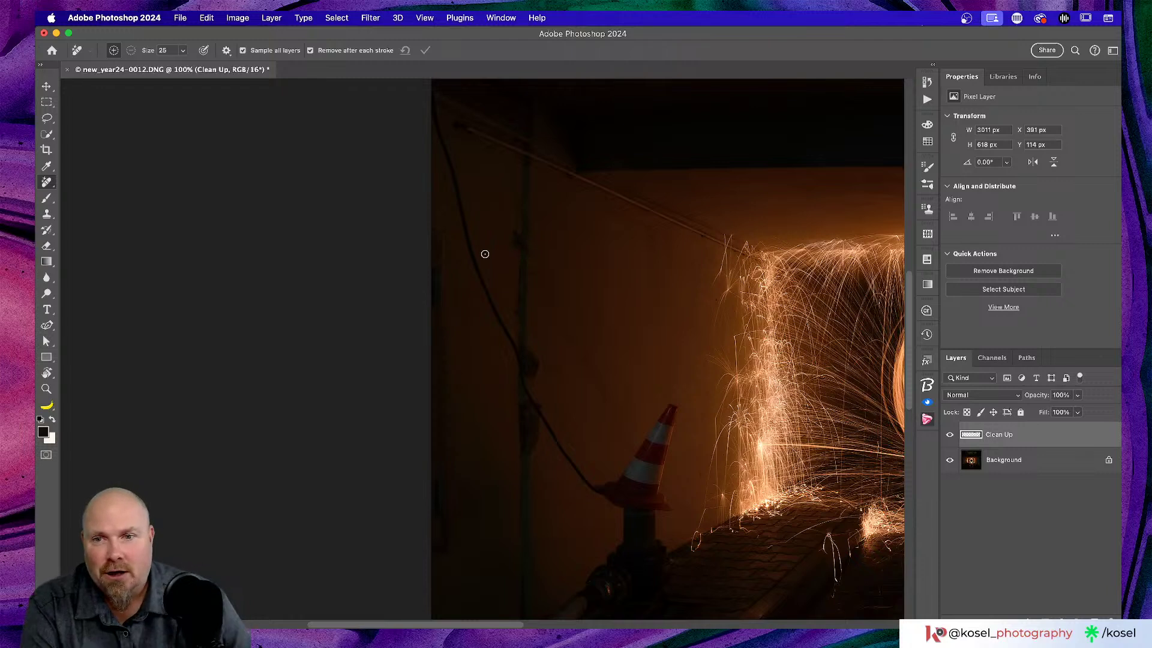
key(bracketright)
key(bracketright)
key(bracketright)
key(bracketright)
key(bracketright)
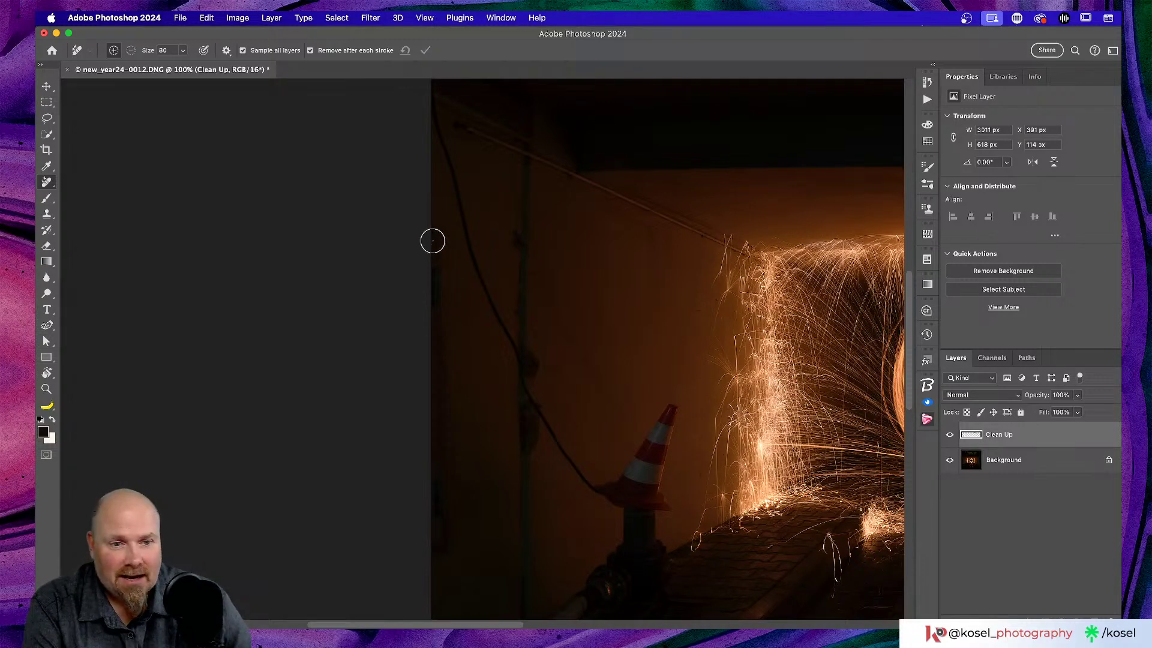
key(bracketright)
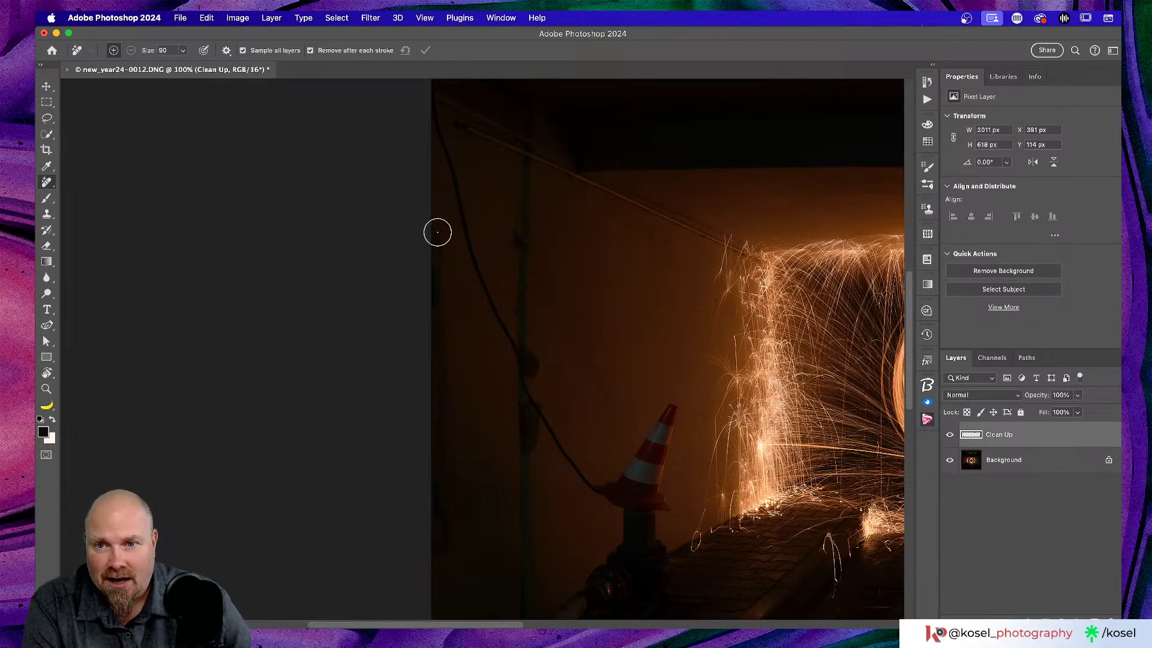
mouse_move(437, 232)
mouse_down()
mouse_move(440, 548)
mouse_move(475, 511)
mouse_move(455, 485)
mouse_move(472, 485)
mouse_move(445, 474)
mouse_move(450, 307)
mouse_move(455, 280)
mouse_up()
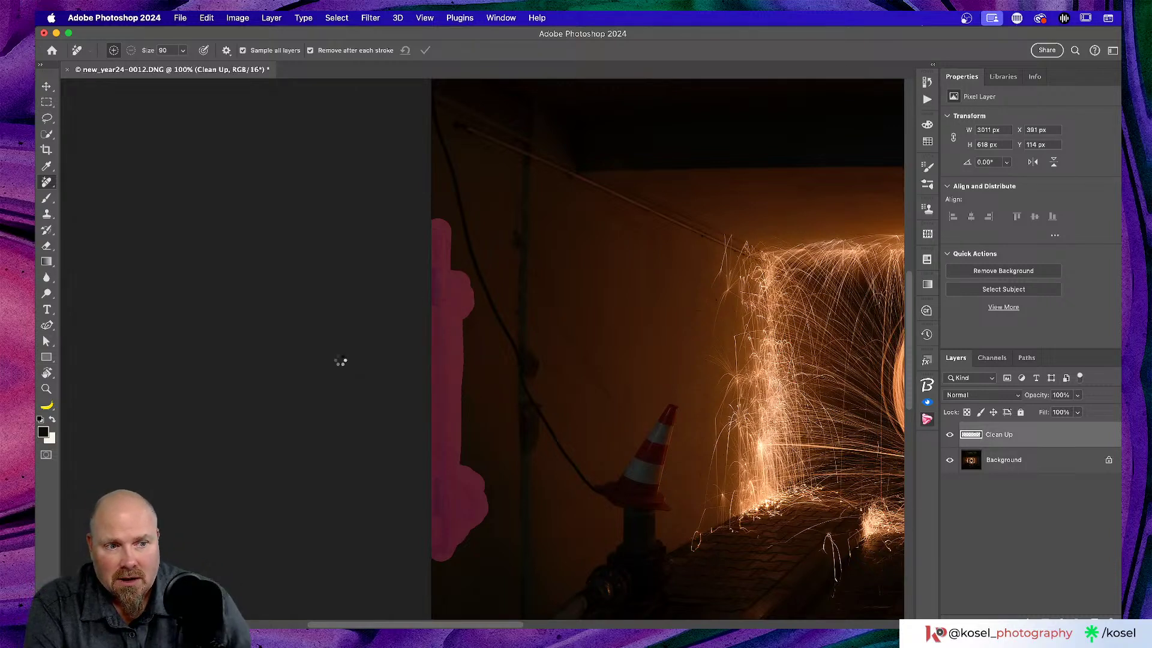
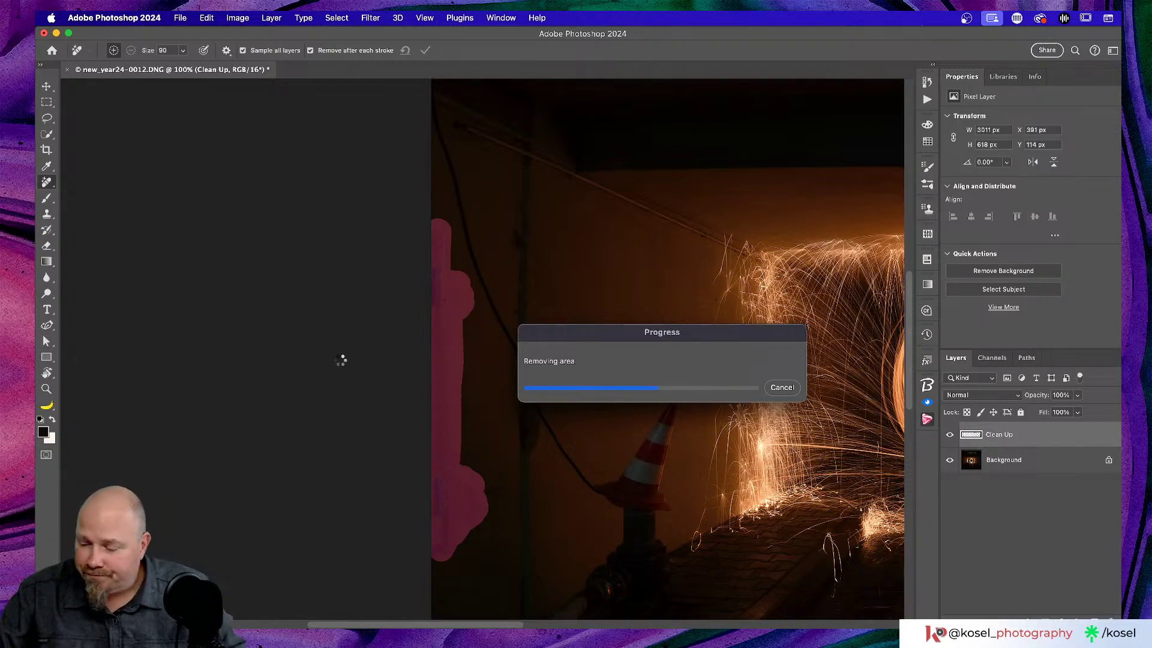
click(781, 386)
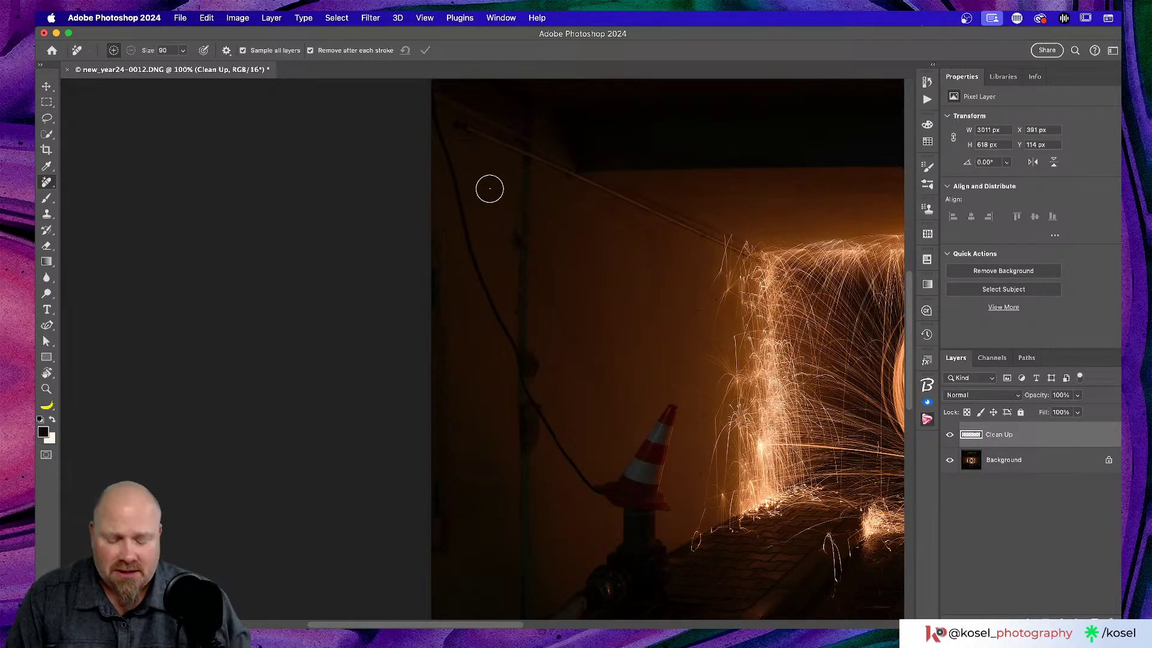
- Remove the black cable hanging on the left tunnel wall down to the traffic cone using a size 50 Remove tool
key(bracketleft)
key(bracketleft)
key(bracketleft)
key(bracketleft)
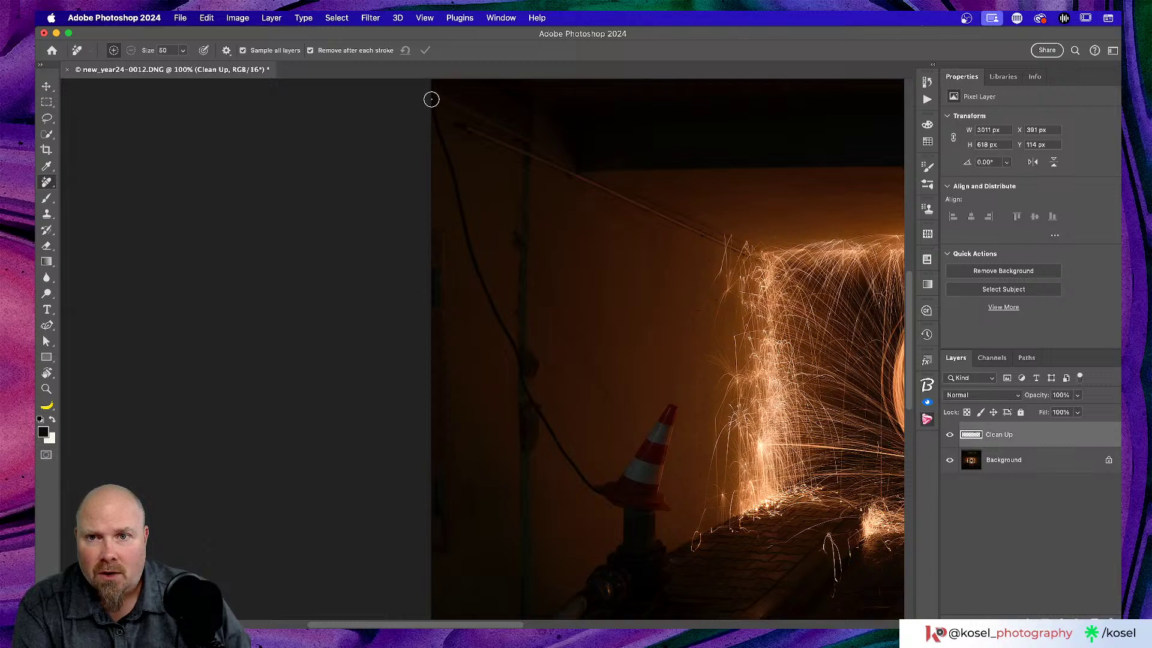
drag(431, 101, 455, 192)
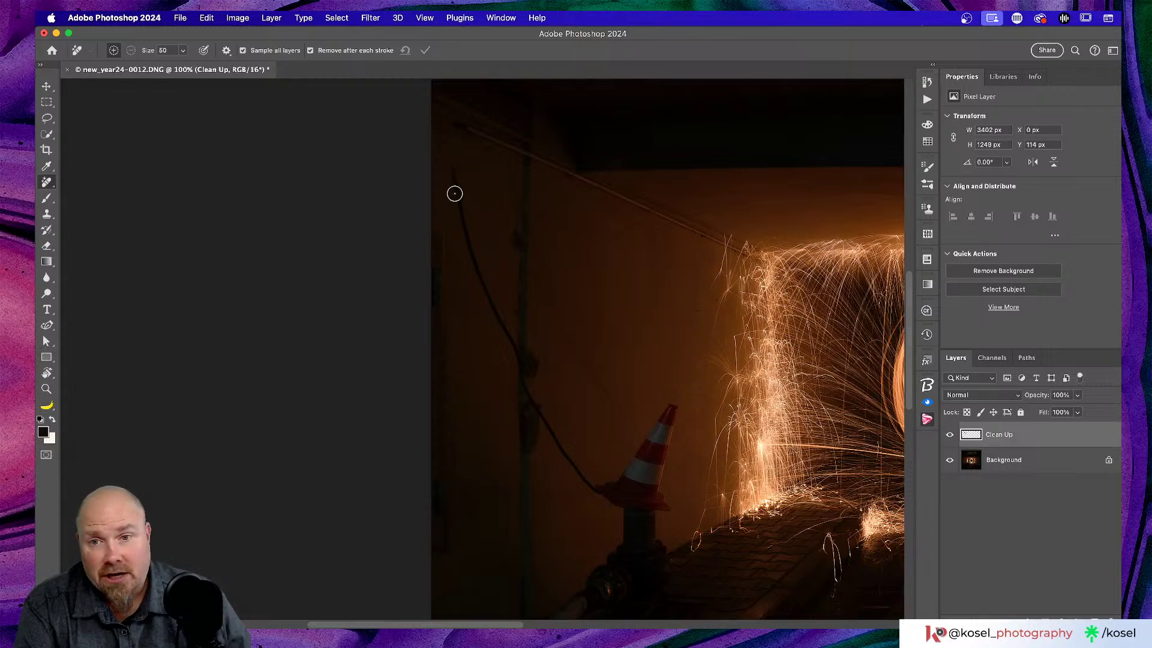
mouse_move(459, 190)
mouse_down()
mouse_move(511, 361)
mouse_move(504, 353)
mouse_move(591, 486)
mouse_up()
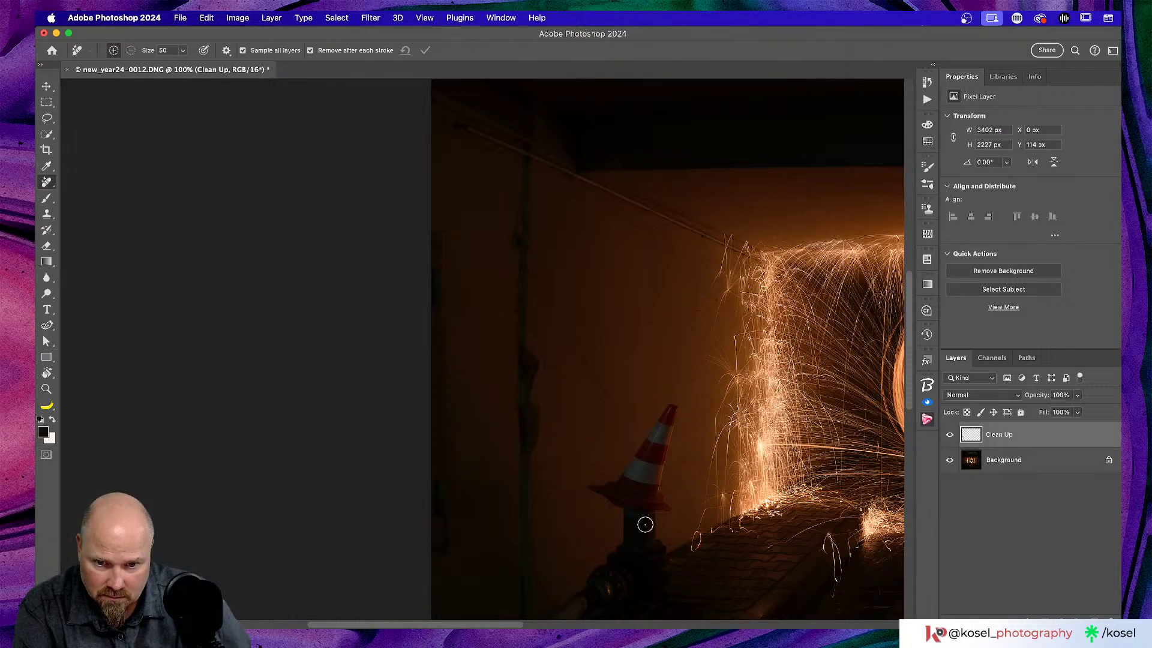
scroll(481, 369, left, 1)
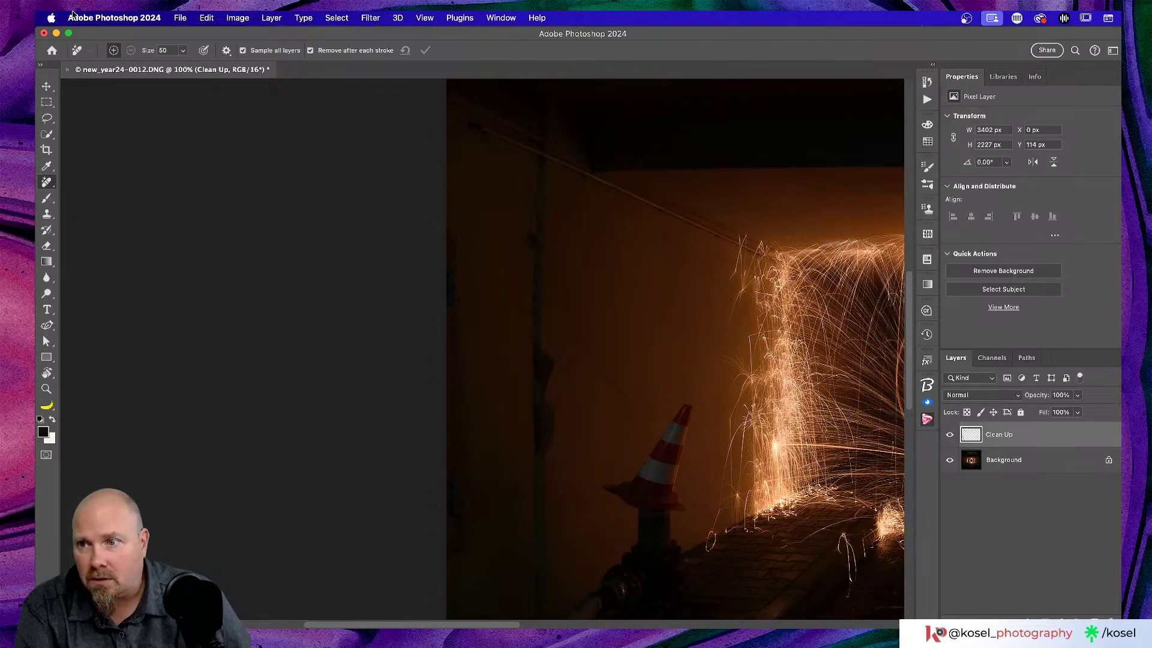
click(47, 102)
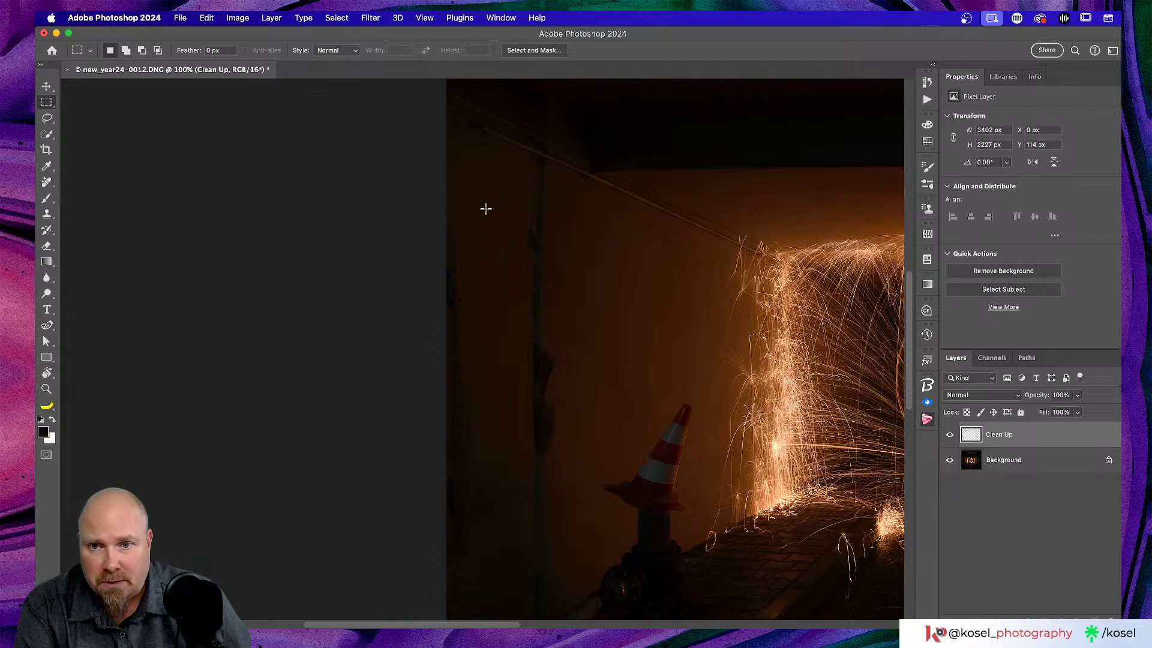
drag(471, 219, 453, 557)
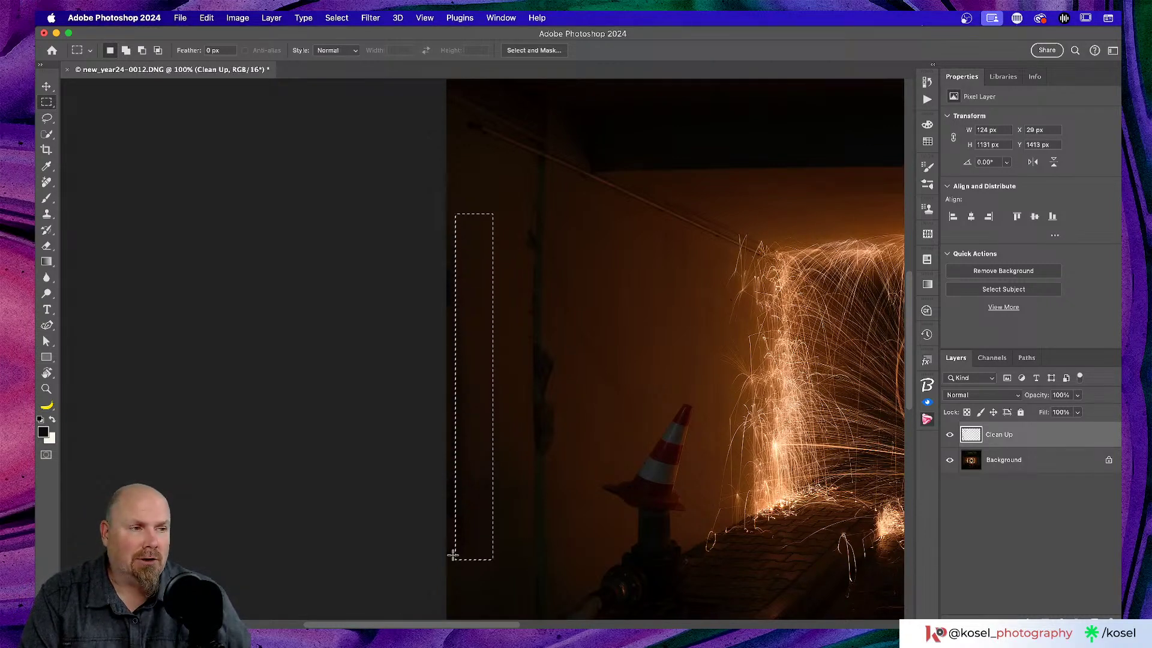
click(460, 561)
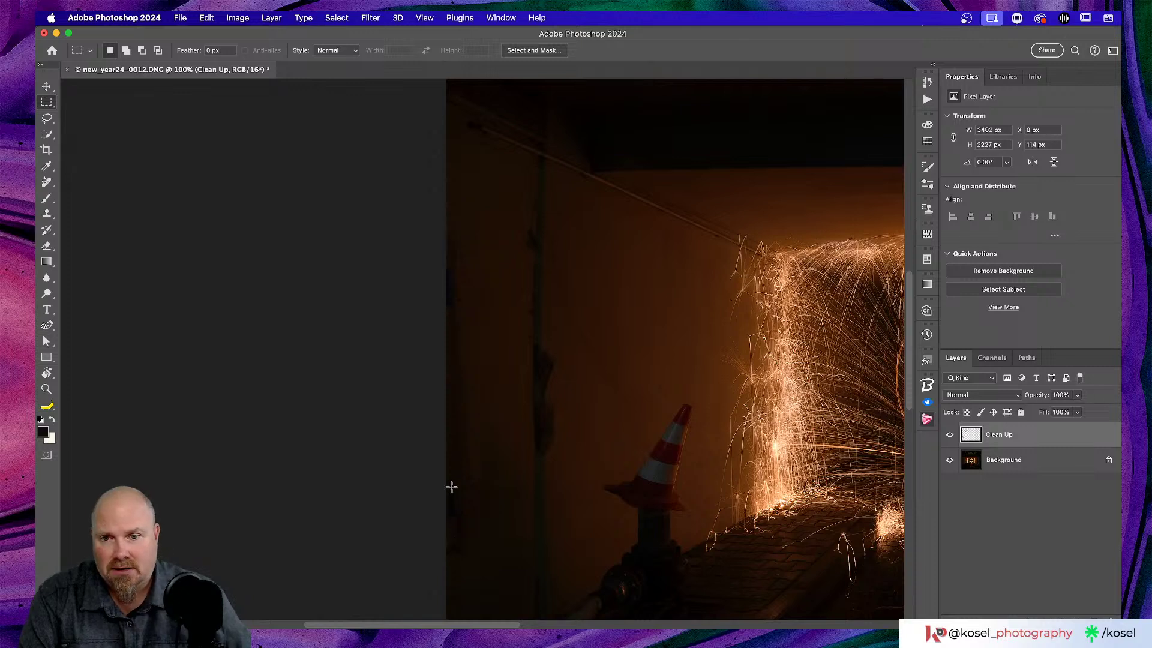
- Start a Quick Mask and paint over the upper end of the dark strip at the photo's left edge with a size 70 brush
scroll(466, 381, left, 2)
scroll(466, 381, down, 2)
key(q)
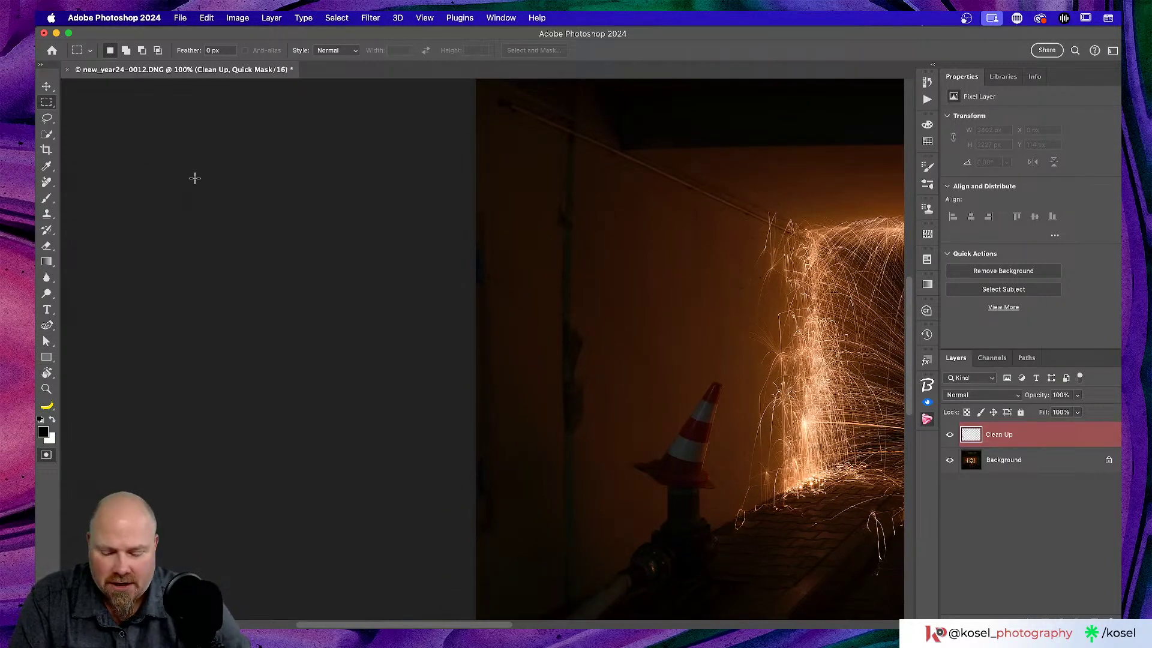
key(b)
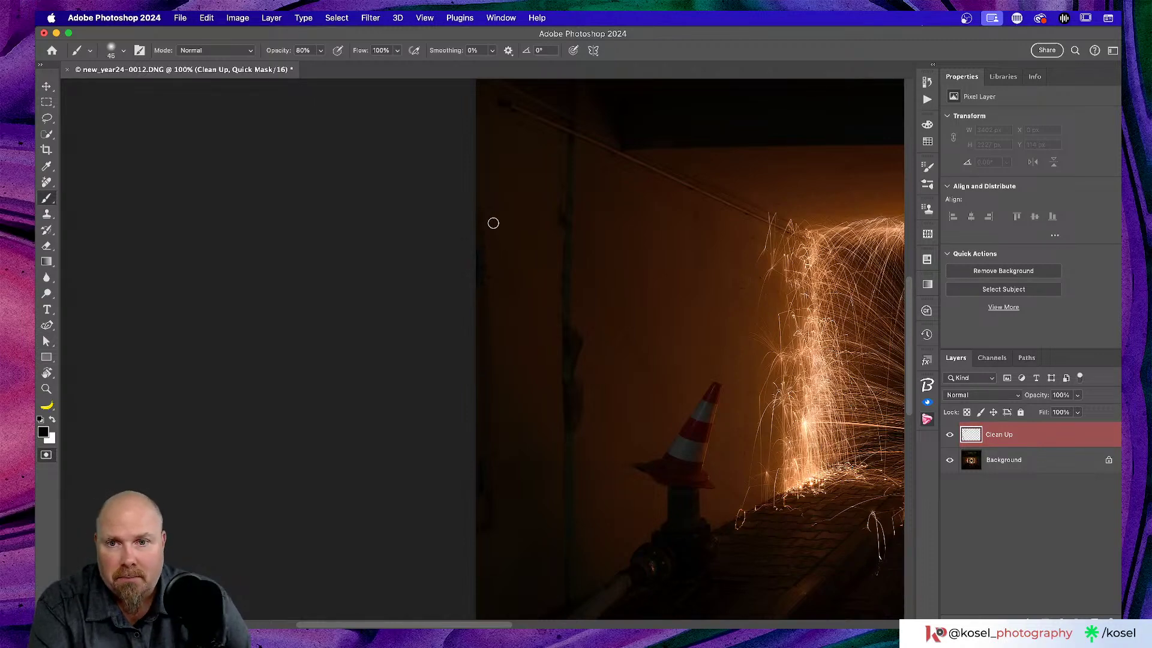
key(bracketright)
key(bracketright)
key(bracketright)
click(484, 207)
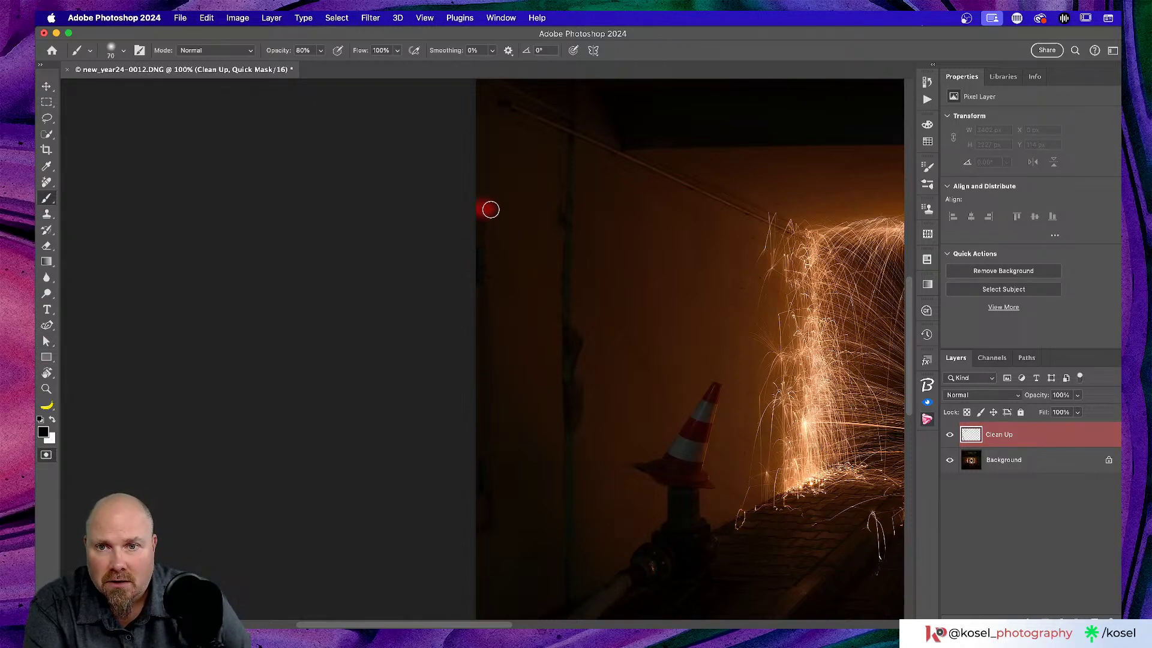
mouse_move(491, 210)
mouse_down()
mouse_move(489, 234)
mouse_move(485, 224)
mouse_up()
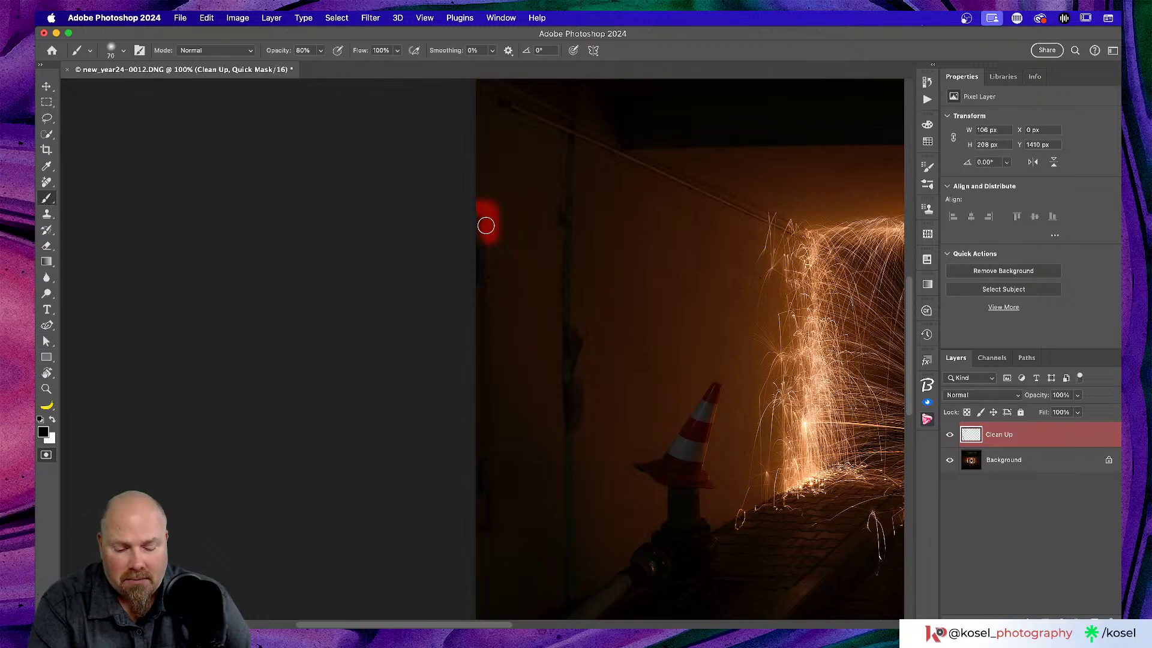
- Mask the whole strip of patches along the photo's left edge at size 100 and 100% opacity, and convert the Quick Mask to a selection
key(0)
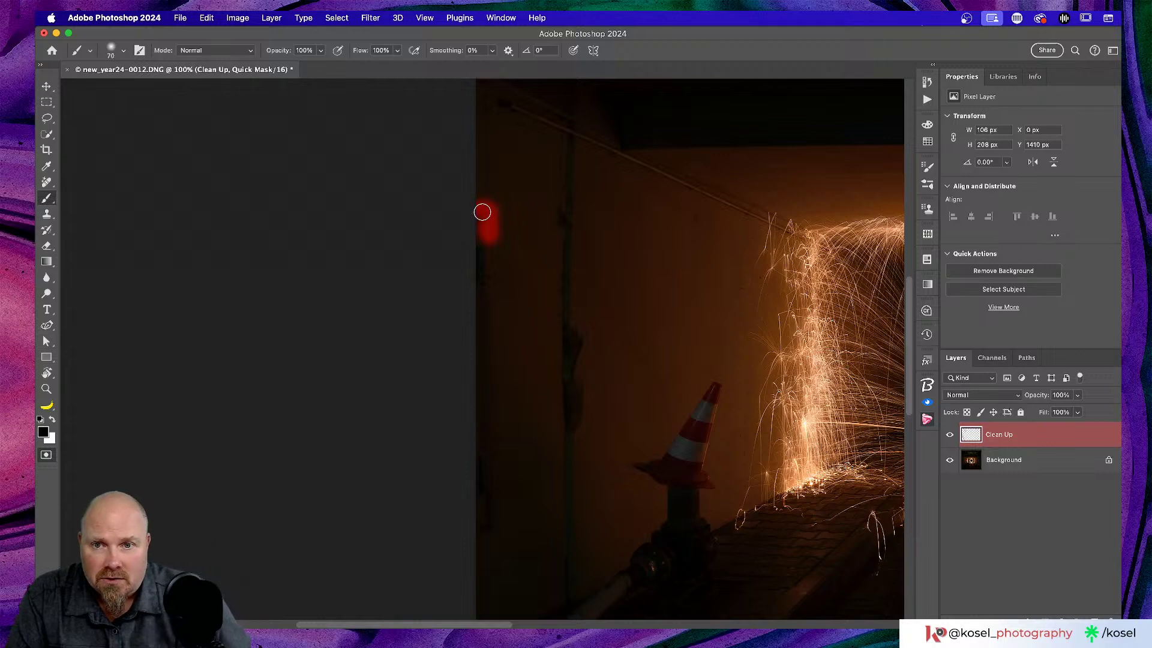
key(bracketright)
key(bracketright)
key(bracketright)
drag(481, 213, 481, 253)
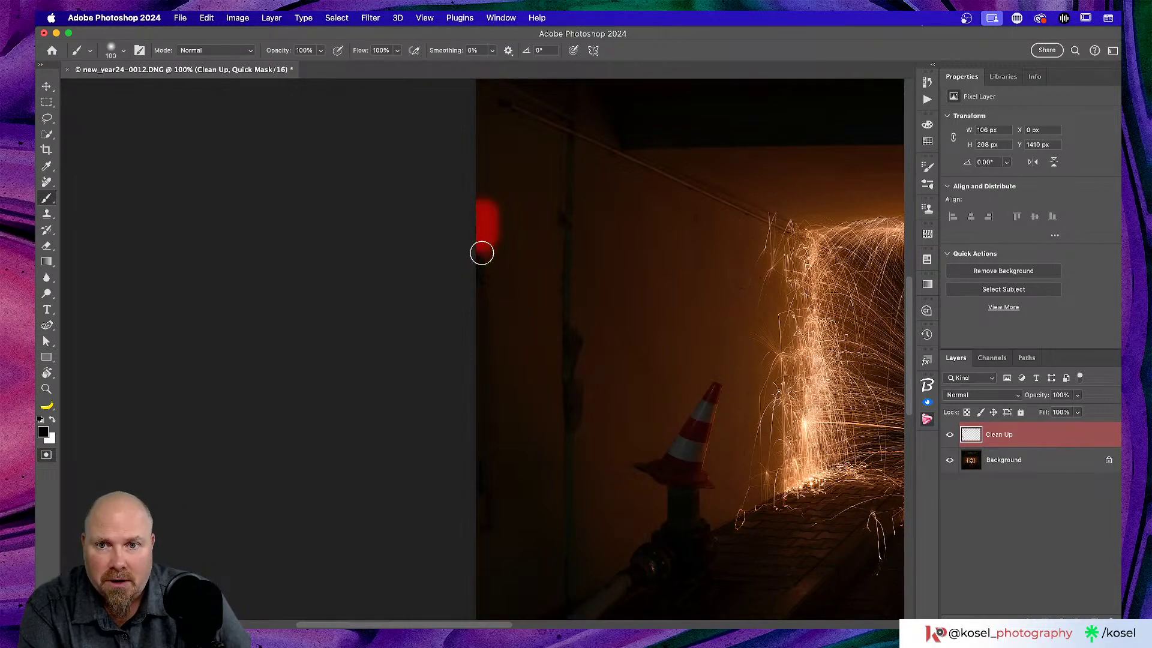
mouse_move(481, 214)
mouse_down()
mouse_move(483, 262)
mouse_move(508, 269)
mouse_move(509, 282)
mouse_move(479, 287)
mouse_move(473, 242)
mouse_move(486, 535)
mouse_move(481, 521)
mouse_move(512, 474)
mouse_move(498, 466)
mouse_move(498, 298)
mouse_move(475, 203)
mouse_move(480, 535)
mouse_up()
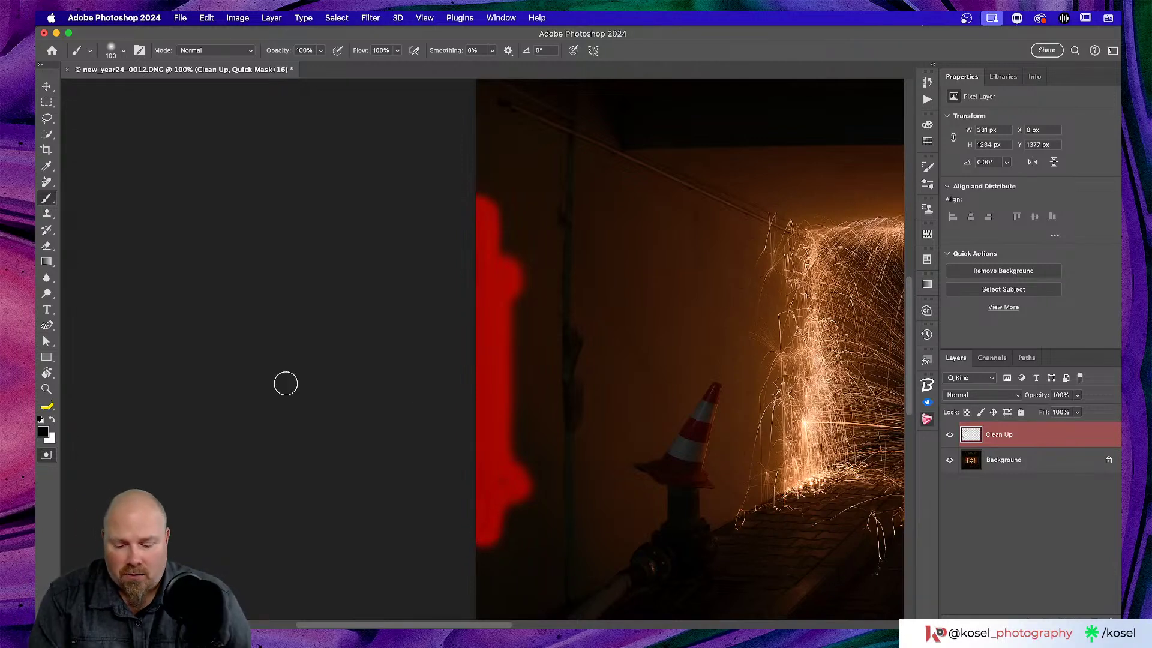
key(q)
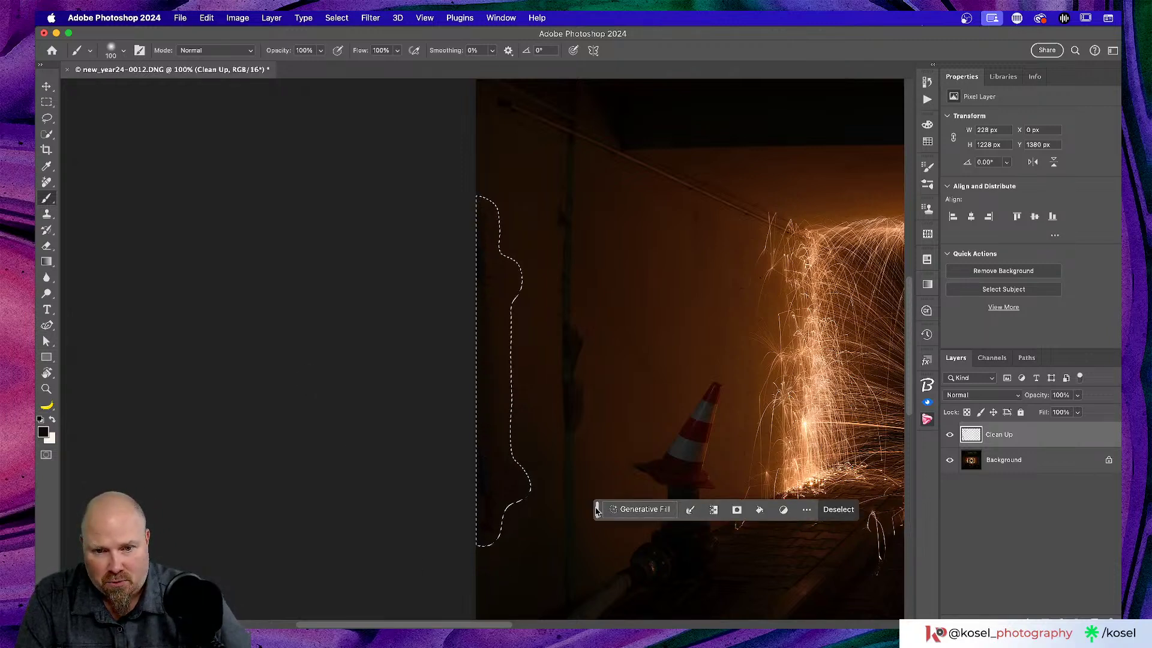
- Run Generative Fill on the selected strip of wall with an empty prompt
drag(596, 511, 154, 309)
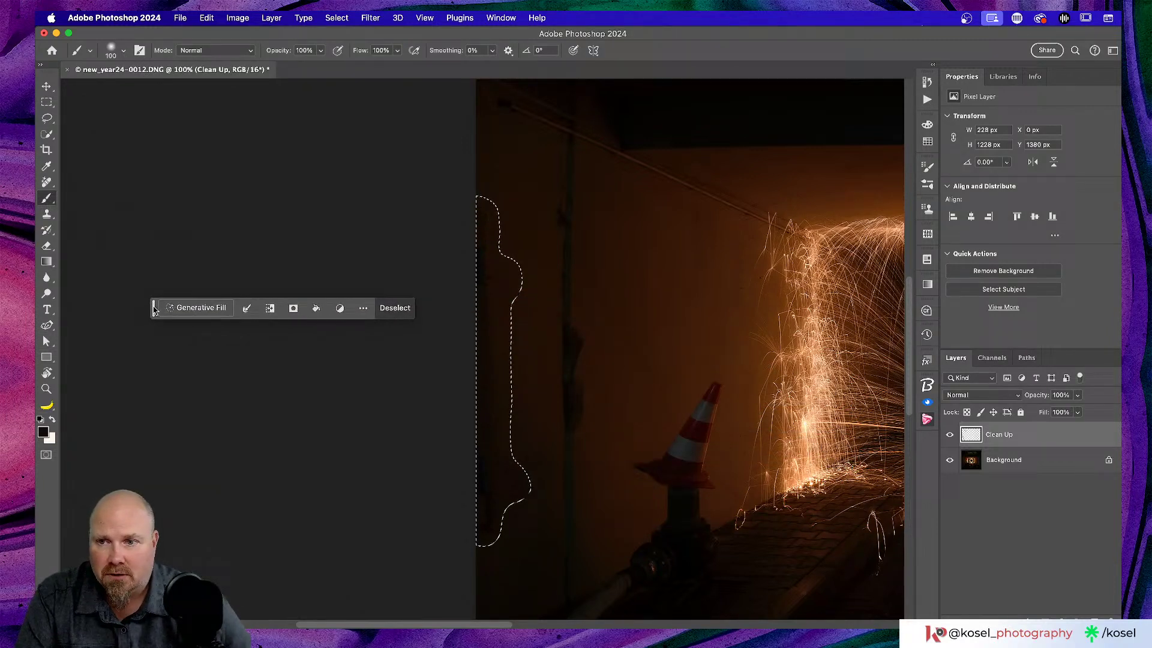
click(209, 309)
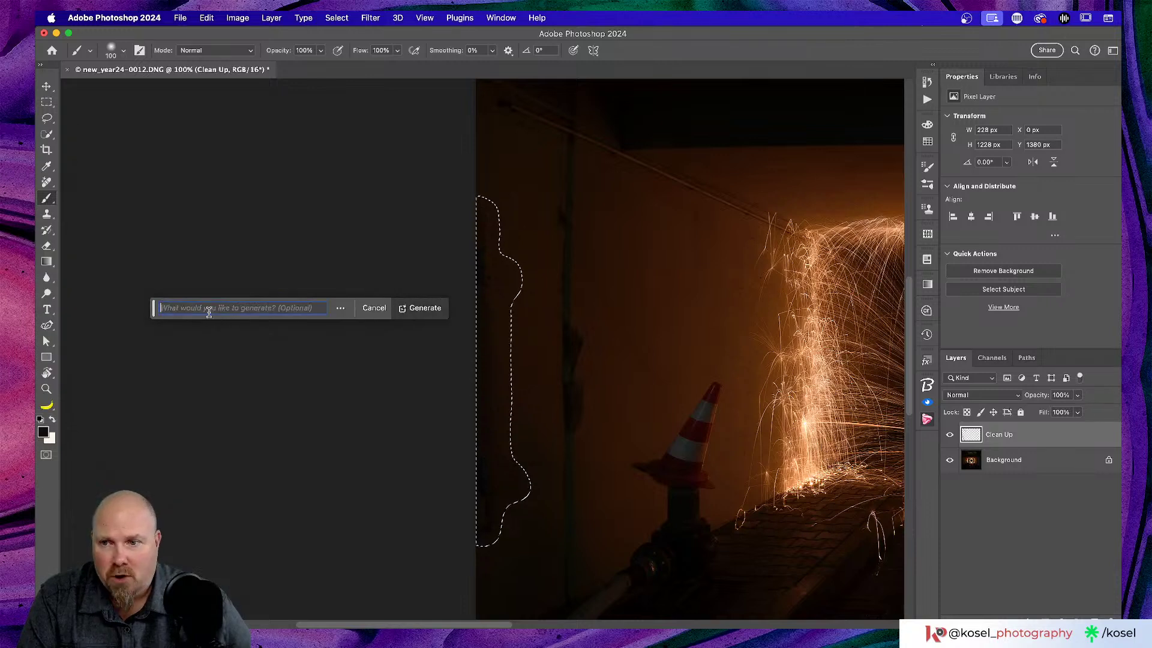
click(426, 310)
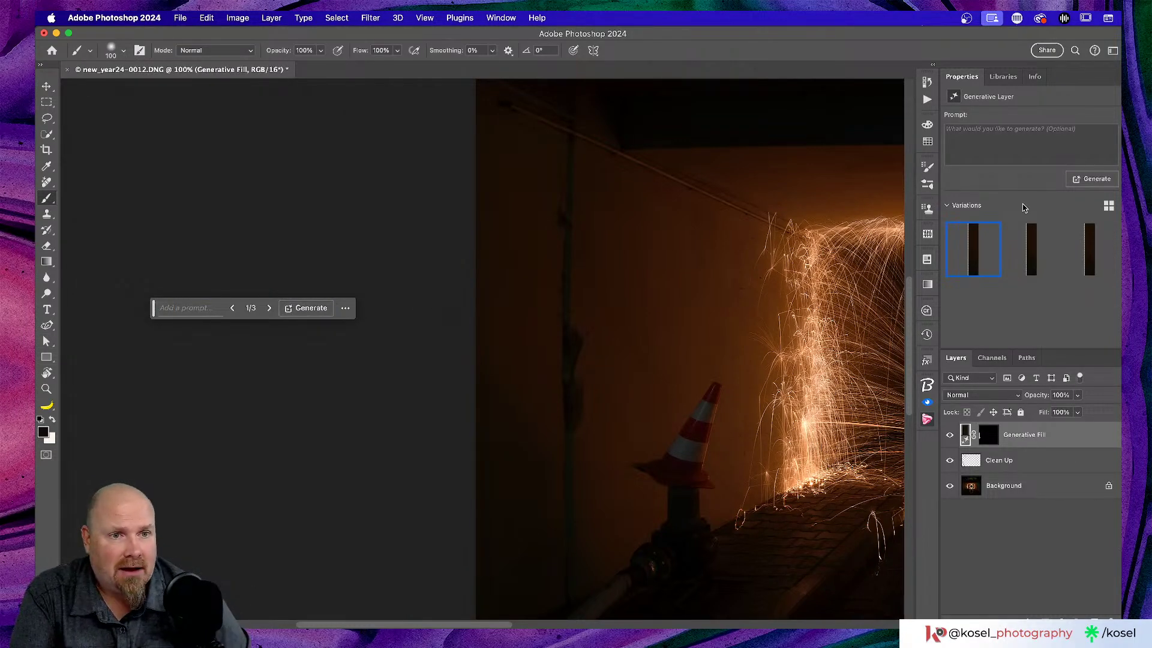
- Compare the generated variations for the wall strip and delete the Generative Fill layer
click(1023, 252)
click(1091, 248)
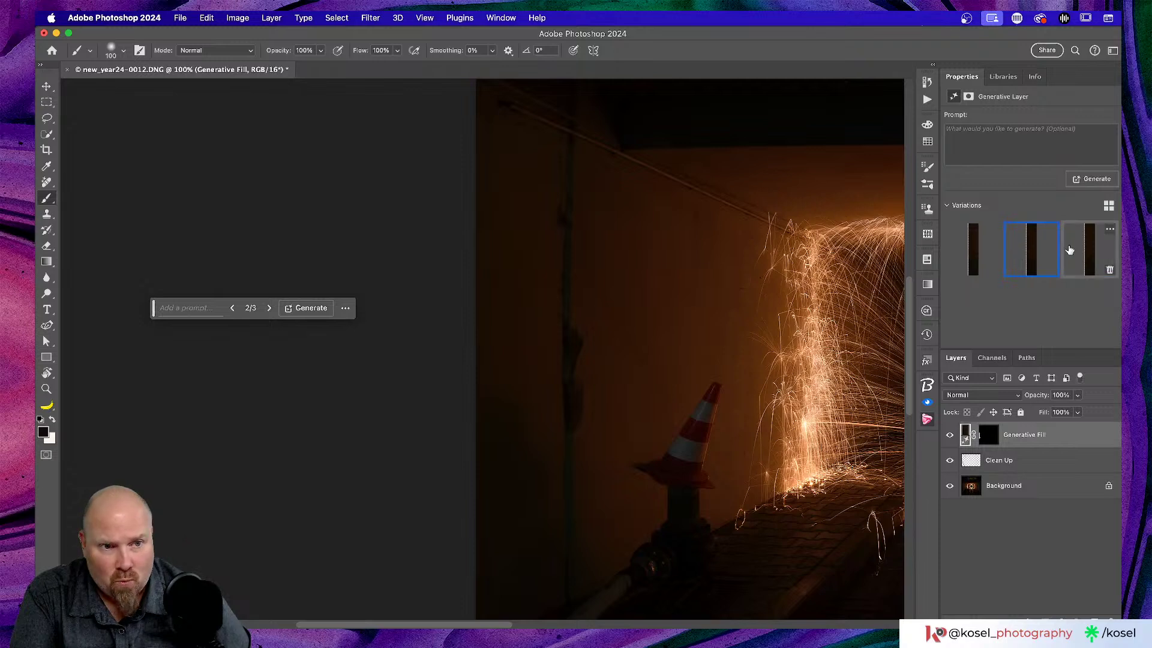
click(973, 251)
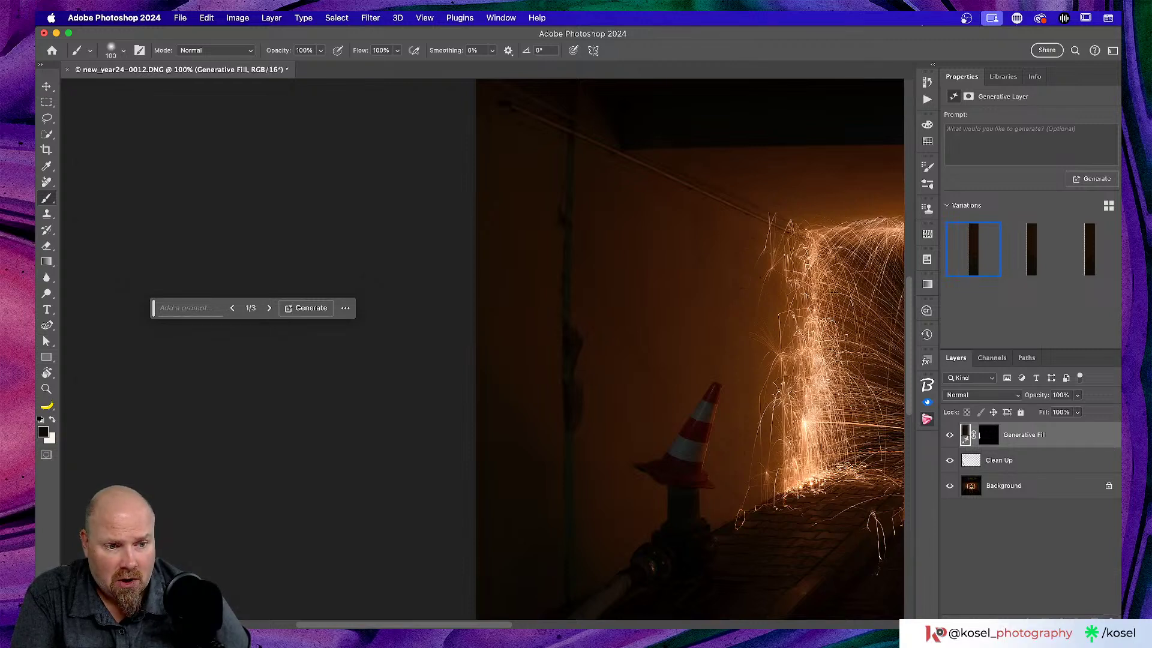
key(BackSpace)
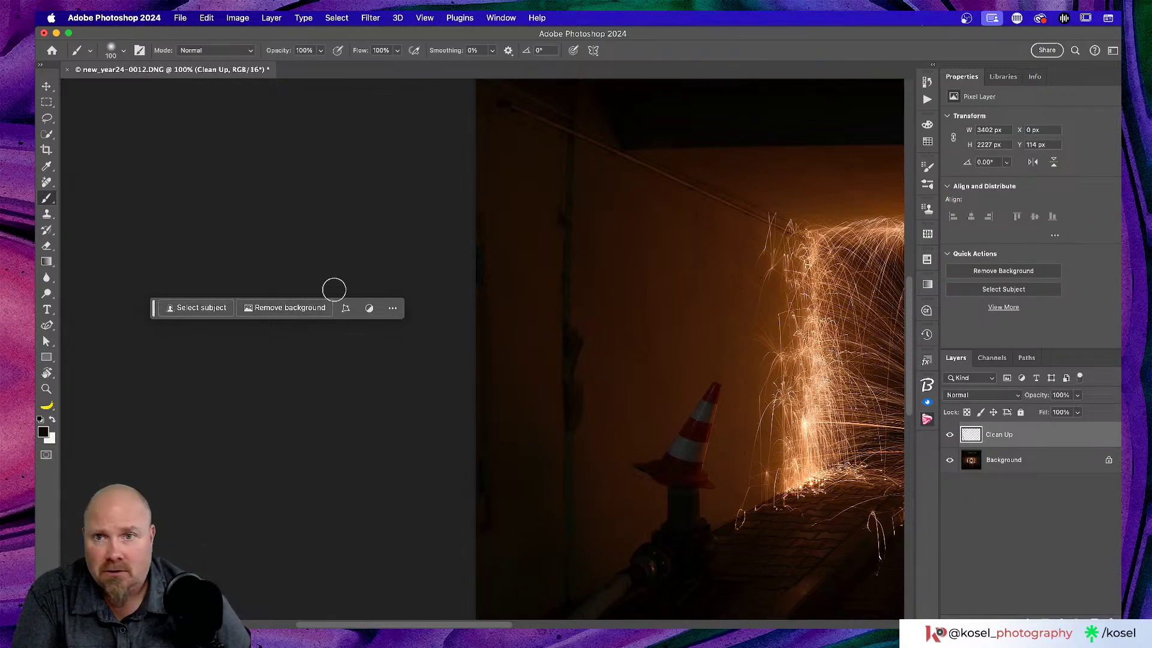
- Switch to Chrome, bookmark the Adobe Firefly generative credits FAQ in the Streaming folder, and copy the page's address
key(super+Tab)
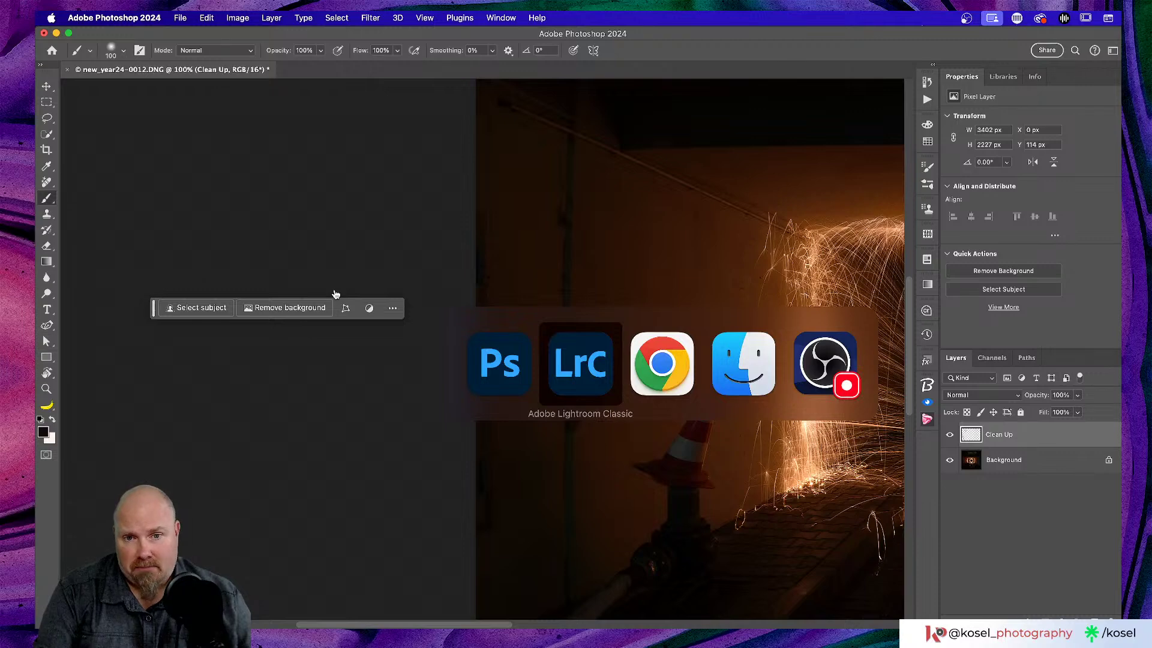
key(super+Tab)
click(432, 38)
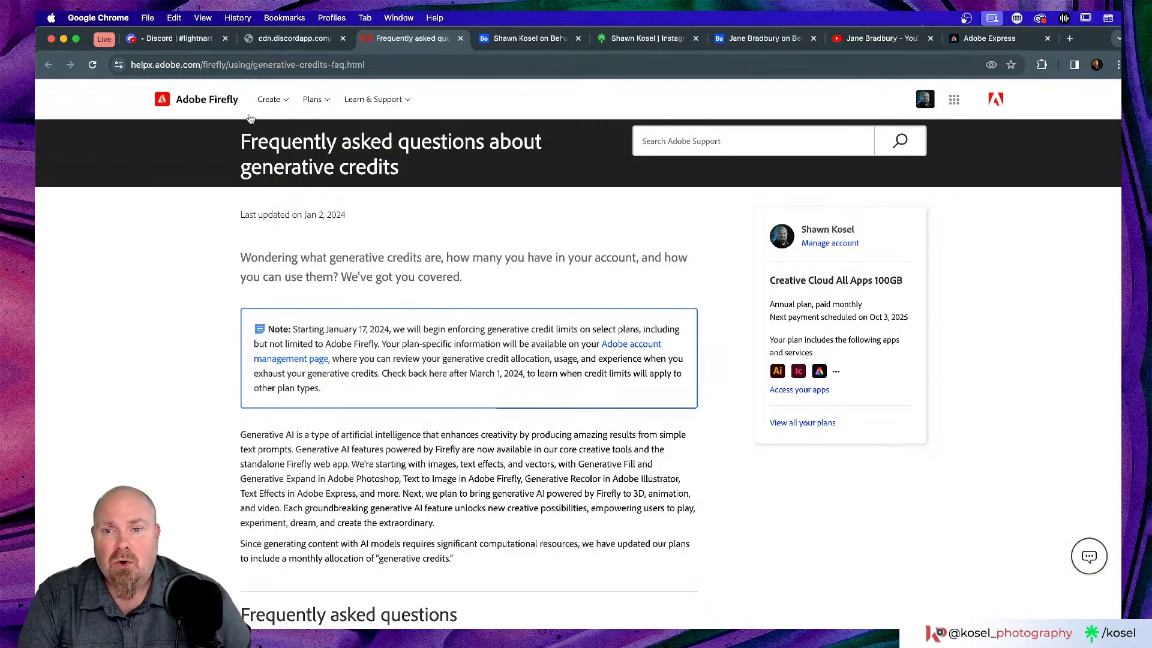
click(435, 65)
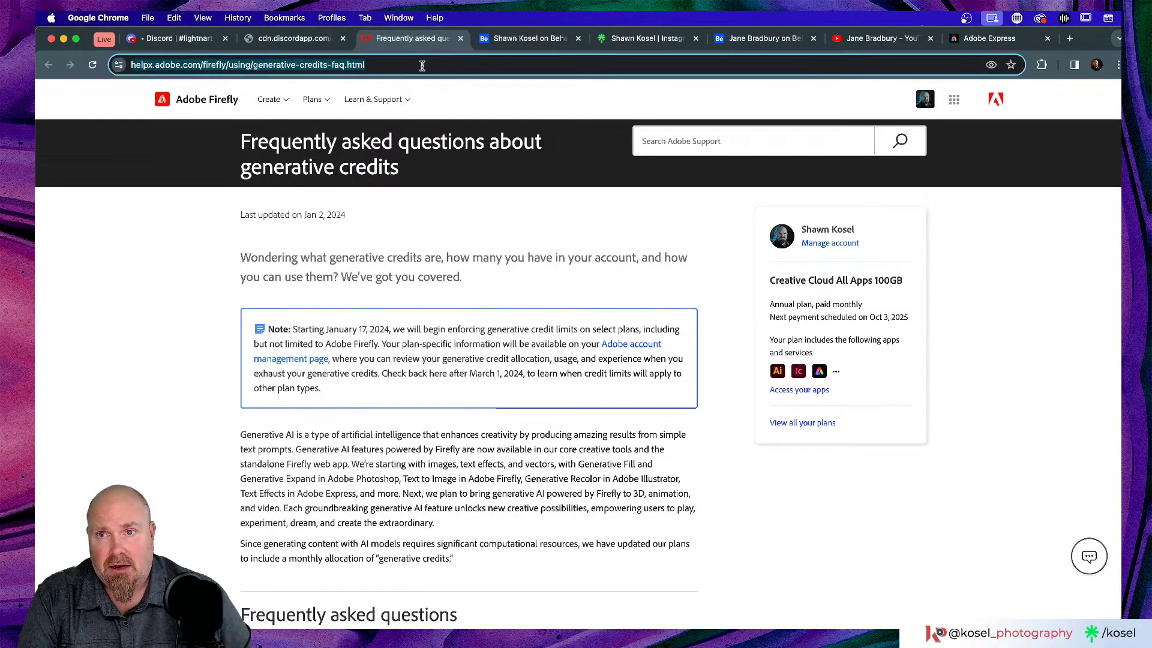
click(435, 65)
key(super+a)
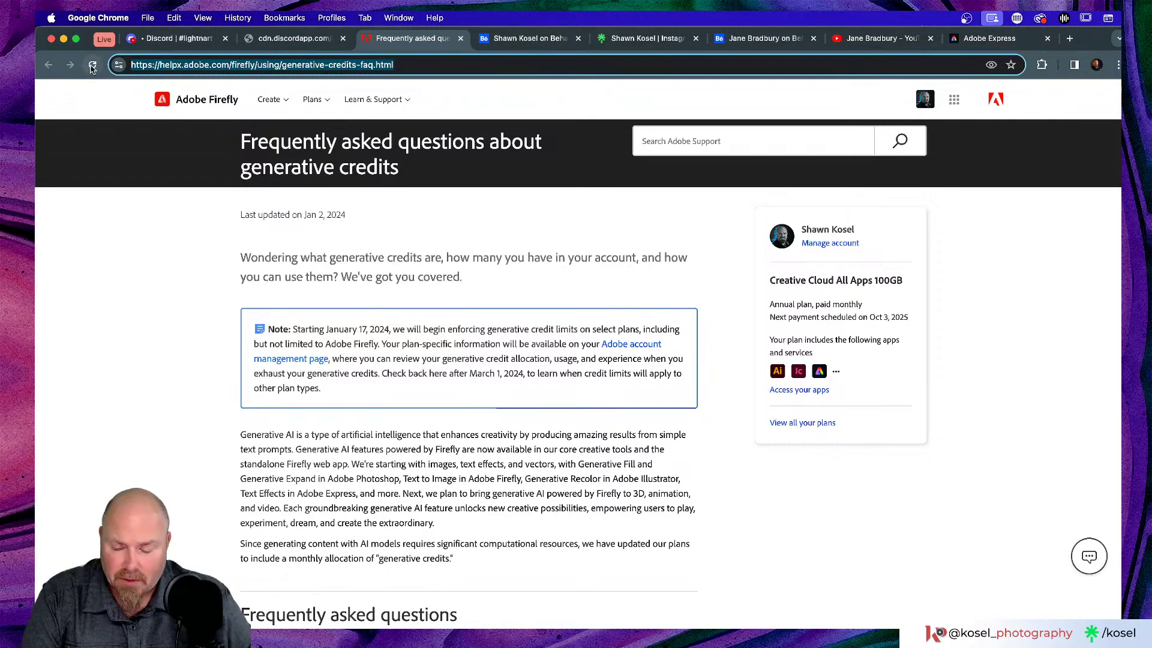
key(super+d)
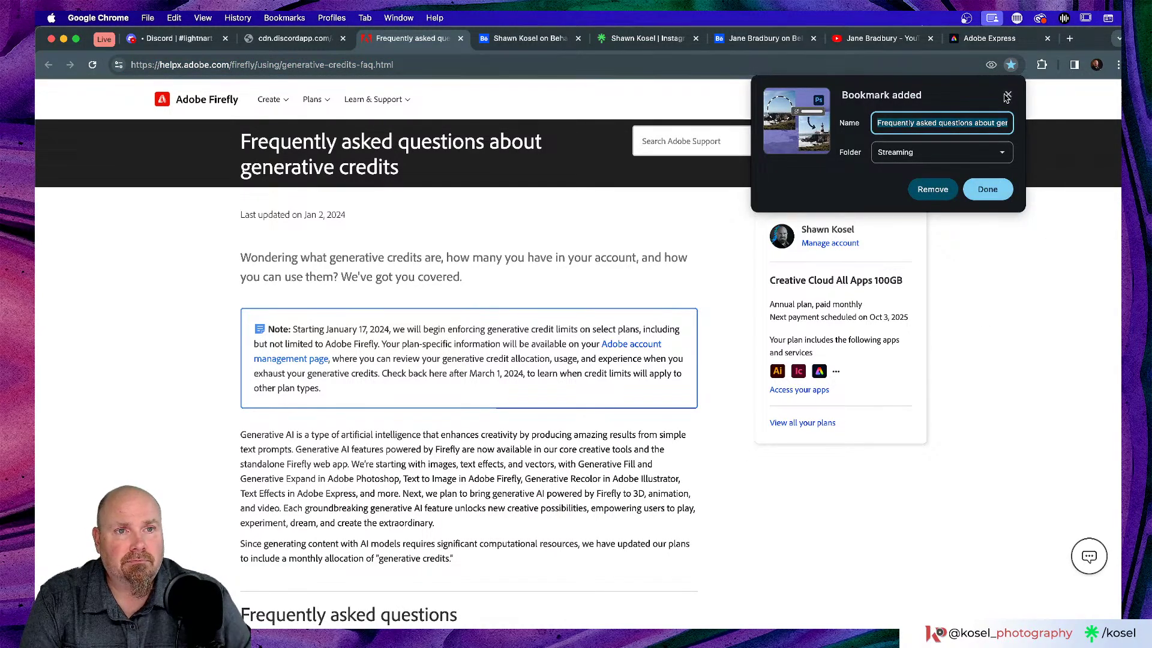
click(999, 188)
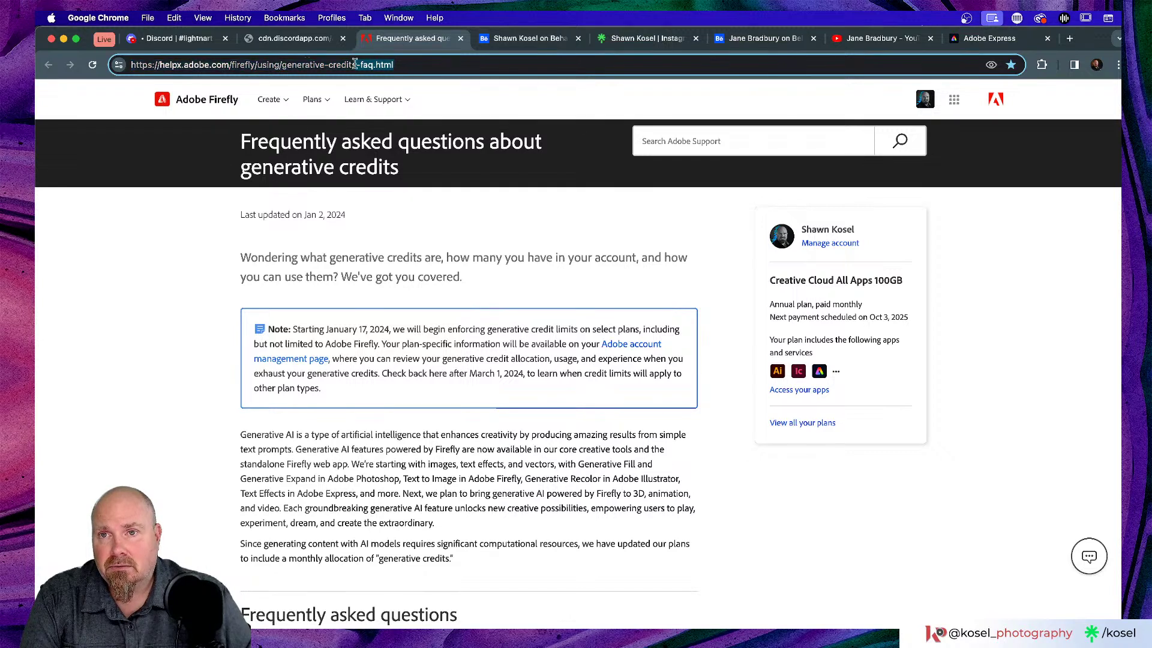
key(super+c)
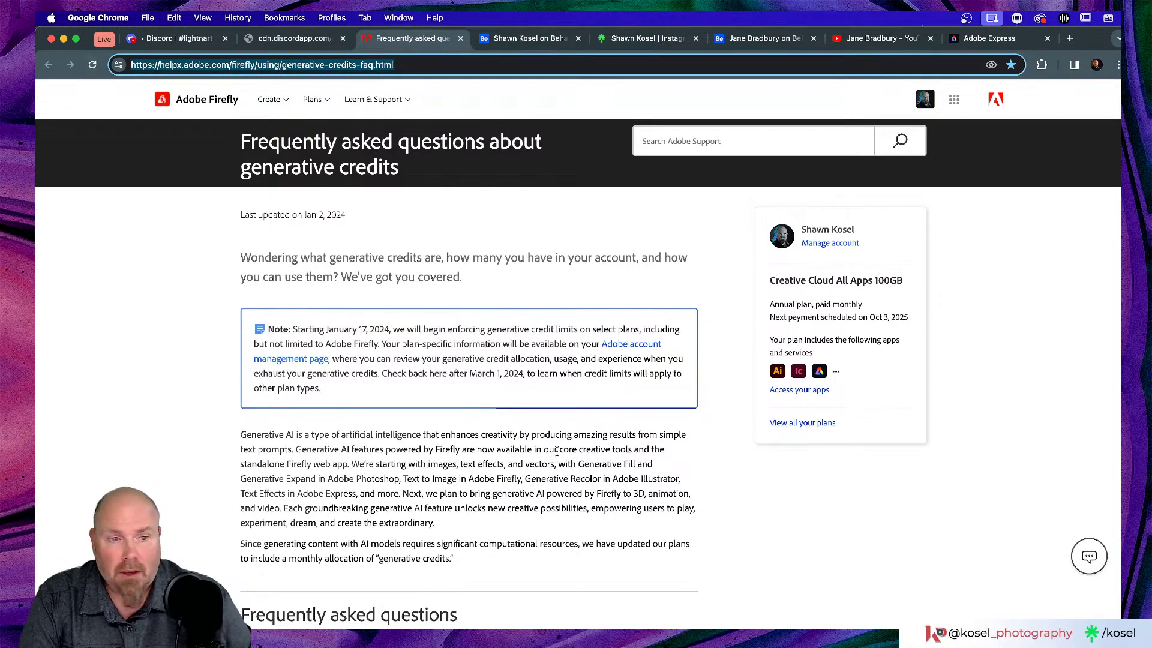
key(super+Tab)
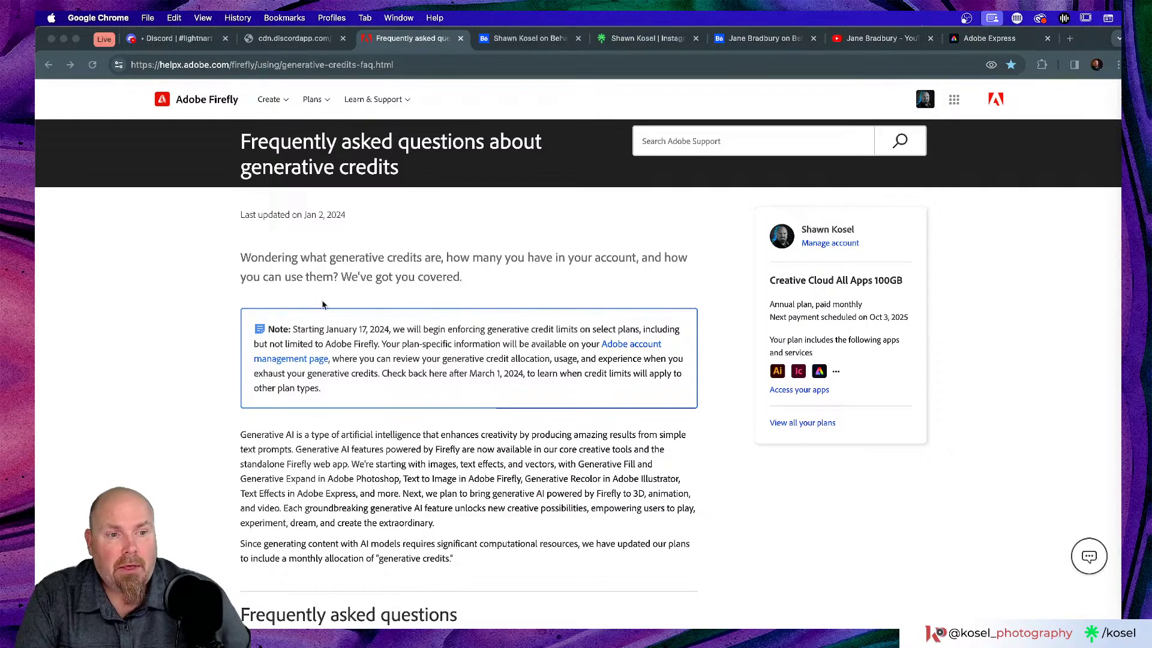
- Look through the generative credits FAQ and expand Creative Cloud individual plans to examine the monthly credits per plan
scroll(298, 351, down, 8)
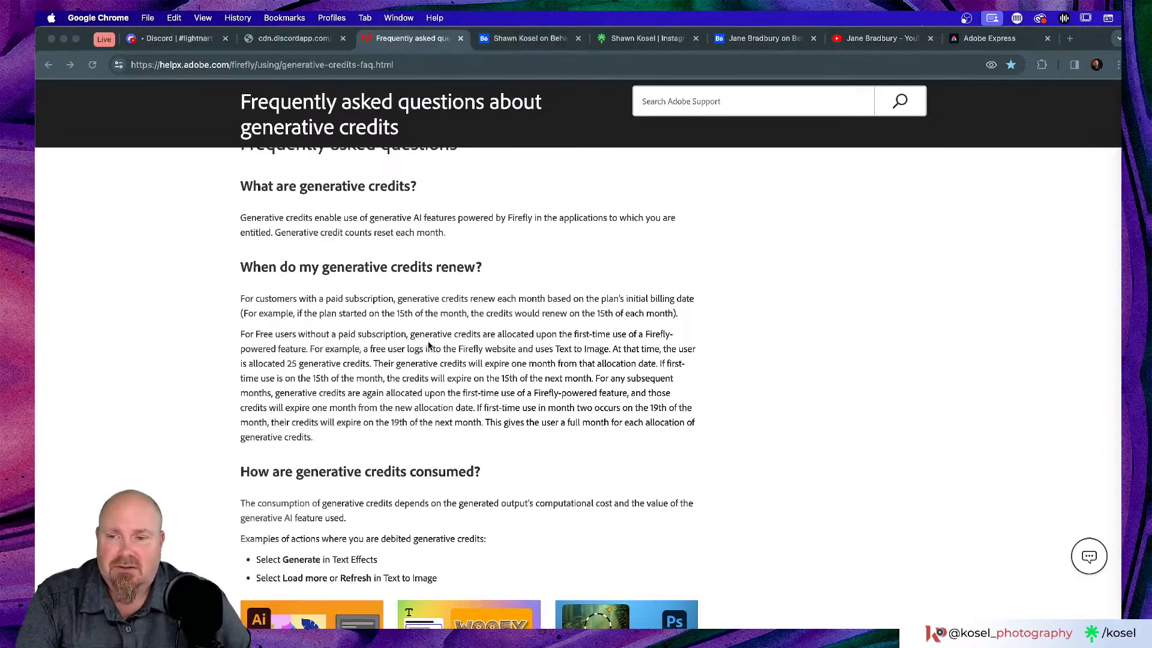
scroll(429, 345, down, 15)
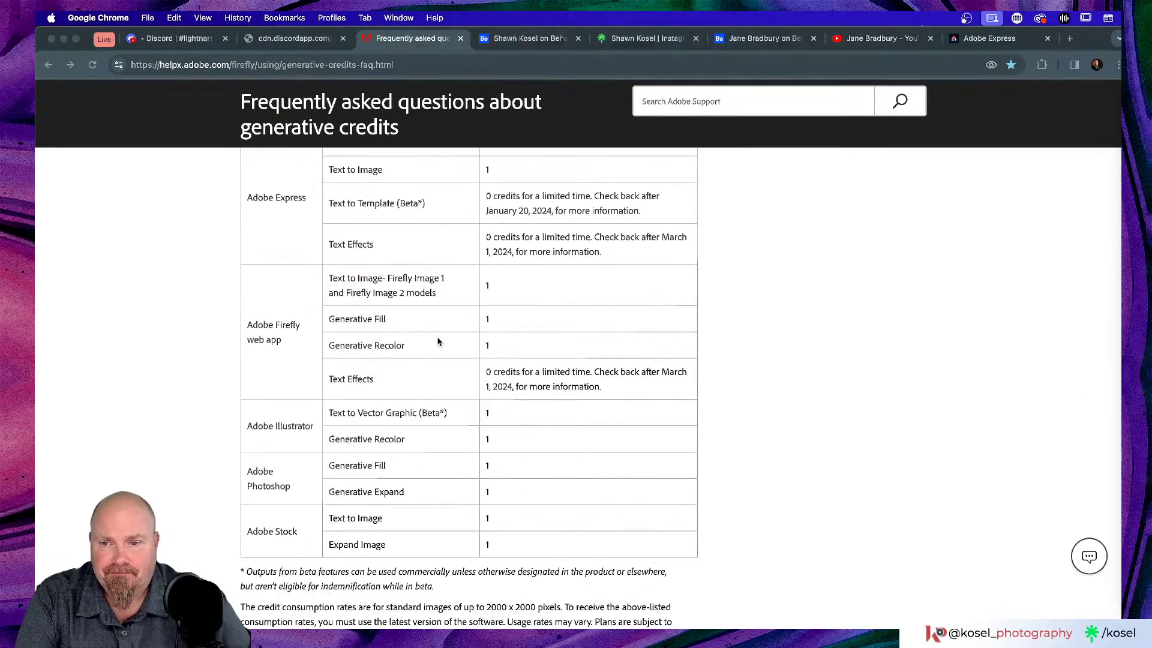
scroll(438, 341, down, 15)
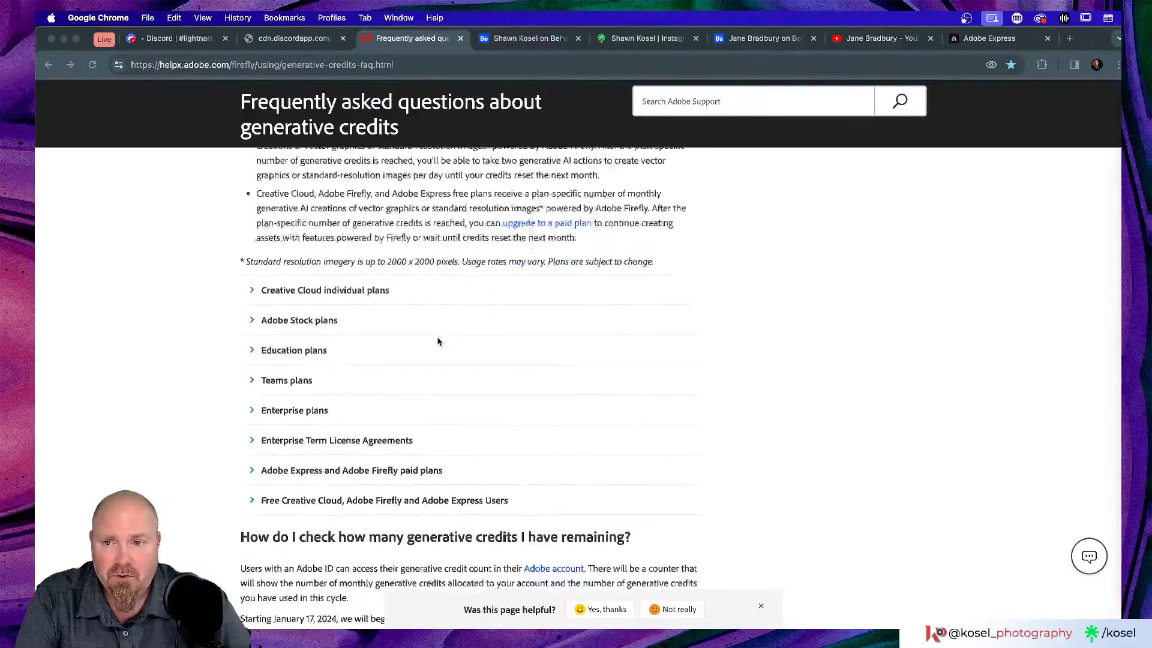
scroll(438, 342, down, 2)
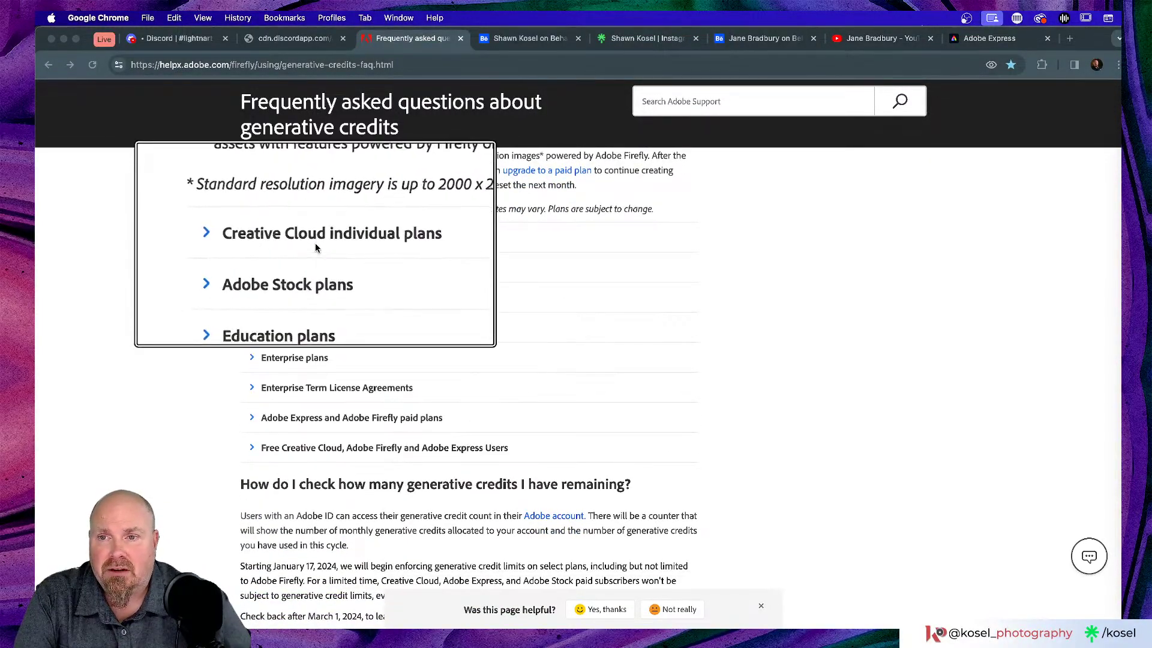
click(251, 238)
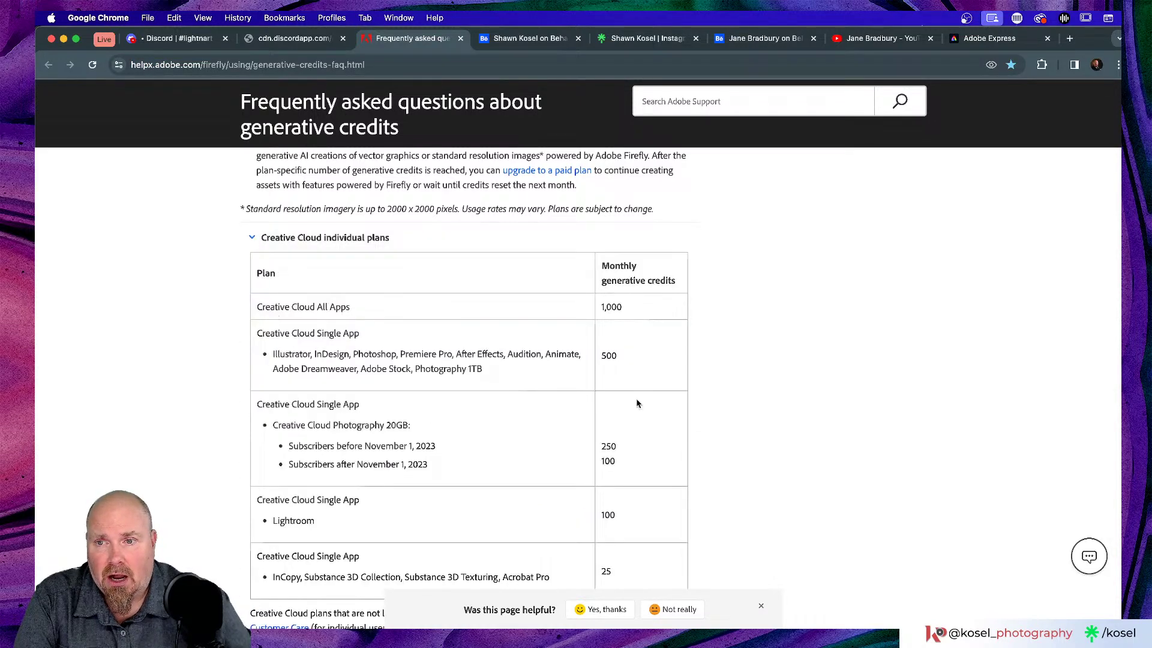
scroll(456, 324, down, 3)
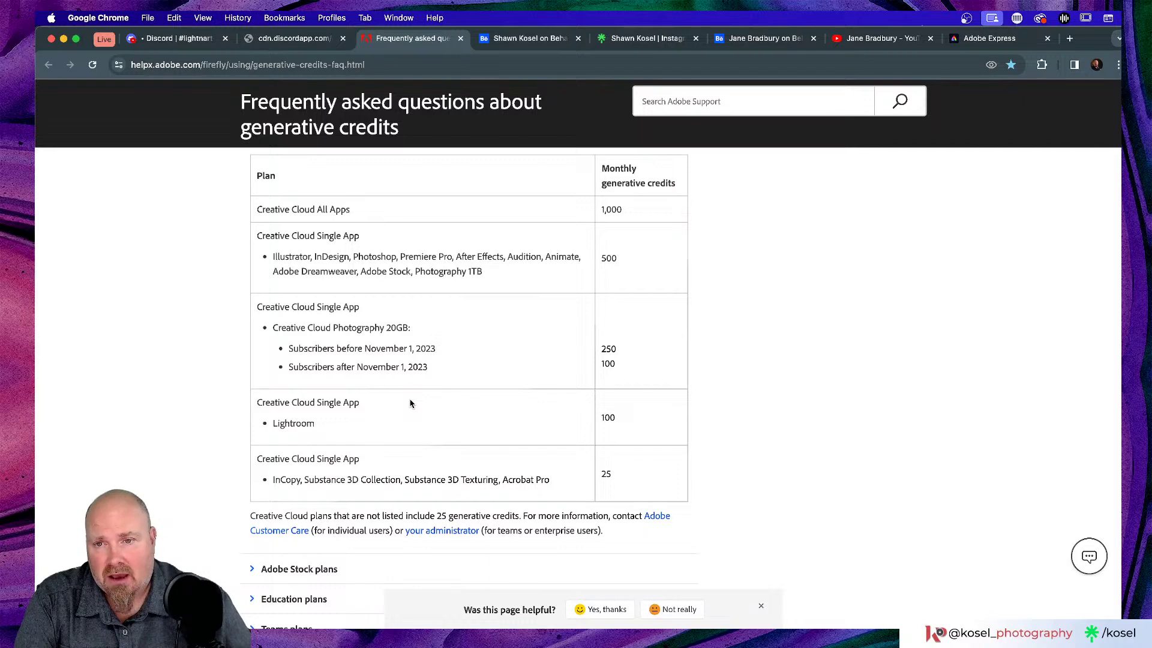
scroll(410, 403, up, 1)
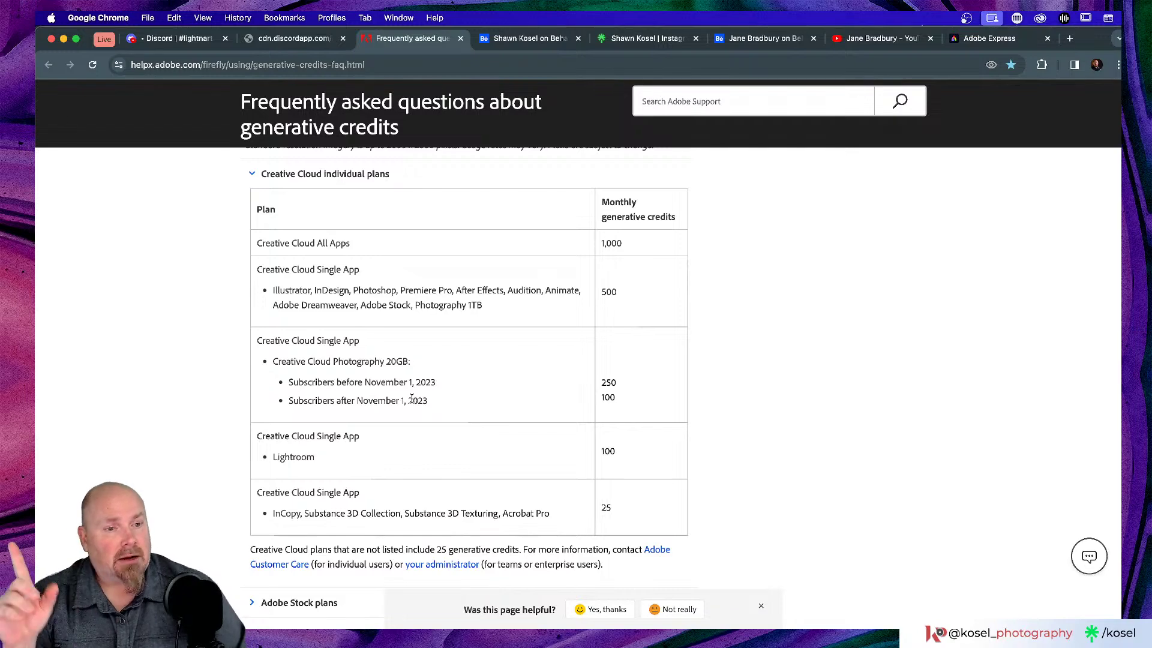
- Close the YouTube page and open firefly.adobe.com in a new browser tab
click(930, 38)
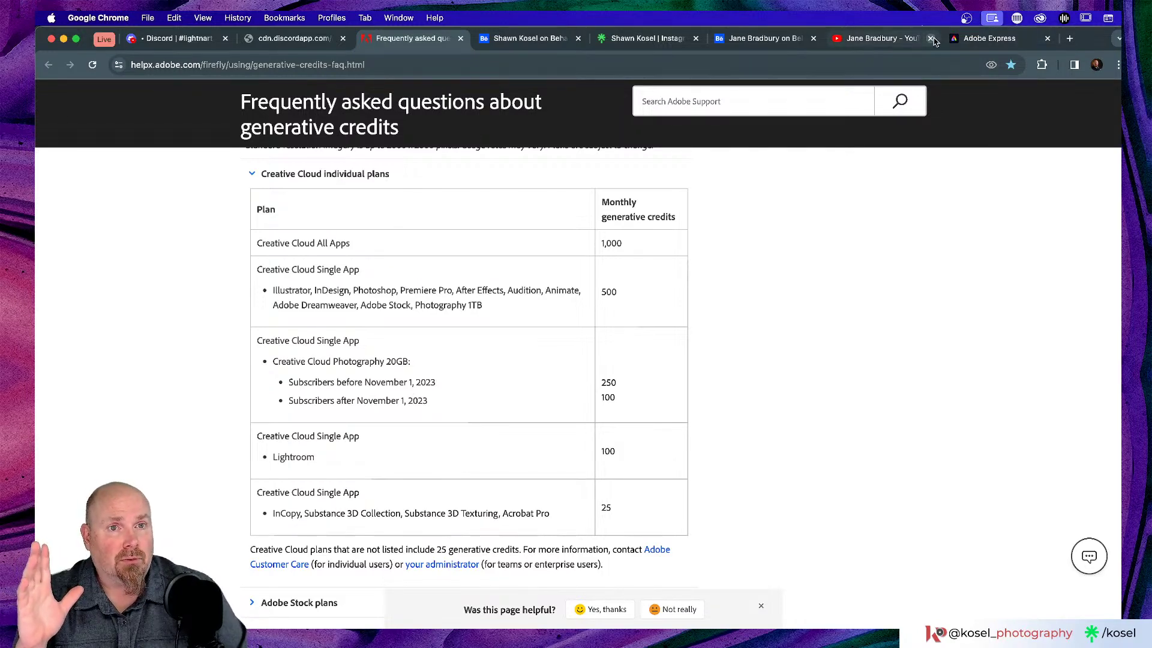
click(952, 39)
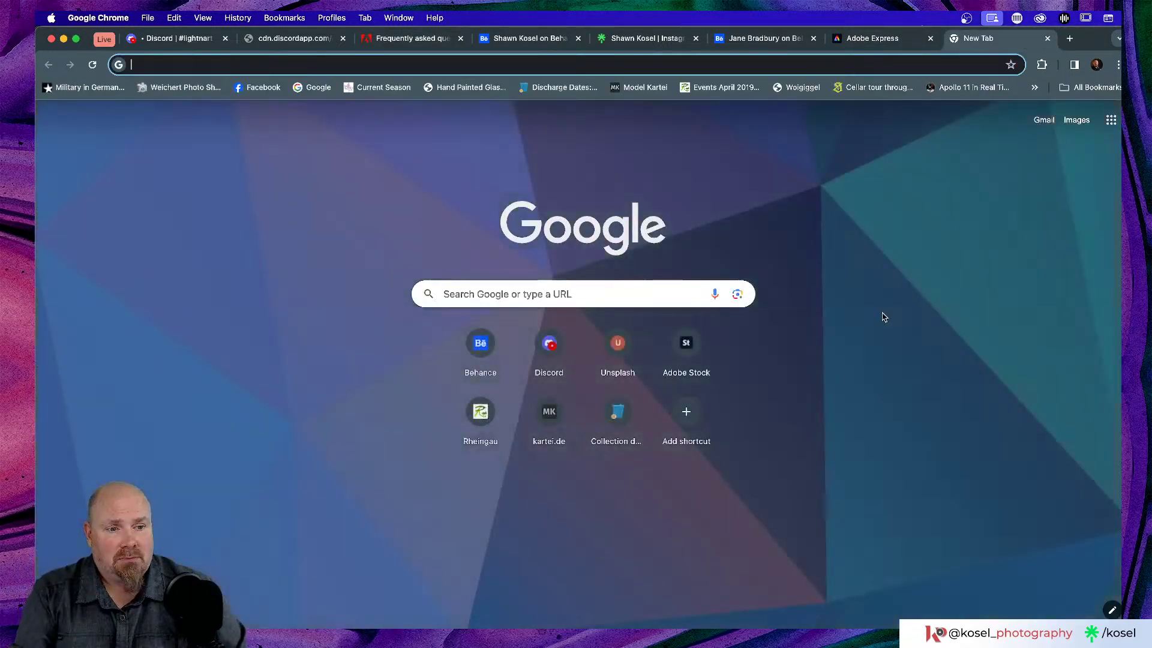
text(fir)
key(Return)
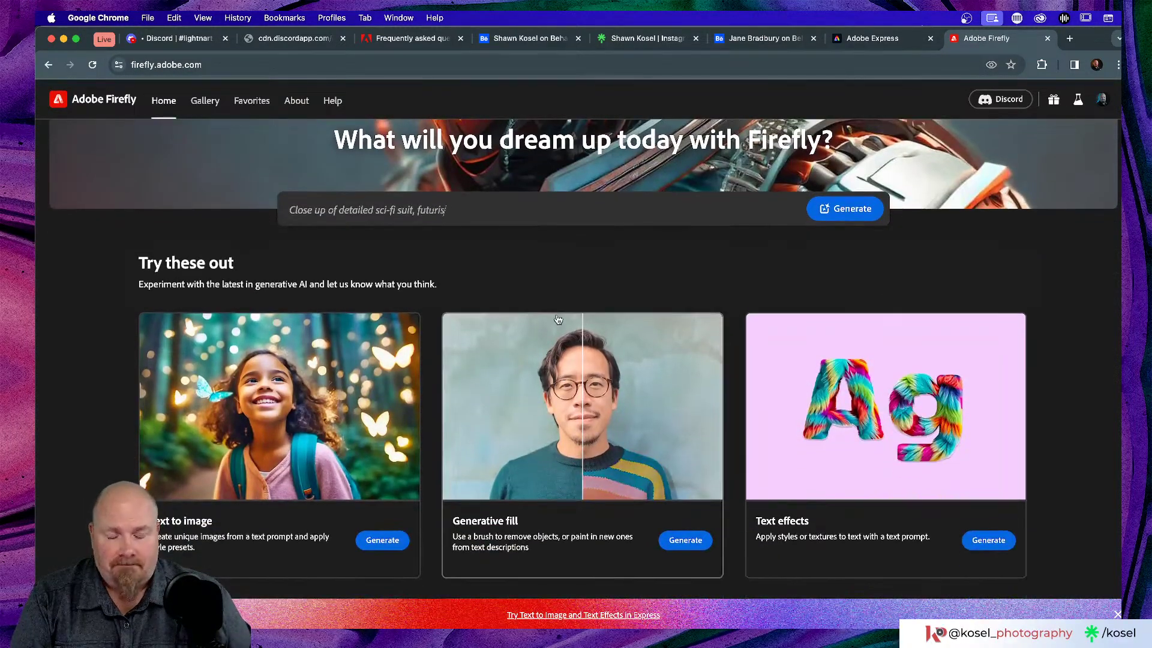
- Open Firefly's Text to image feature and generate images from the prompt "Generals ship"
scroll(557, 319, down, 5)
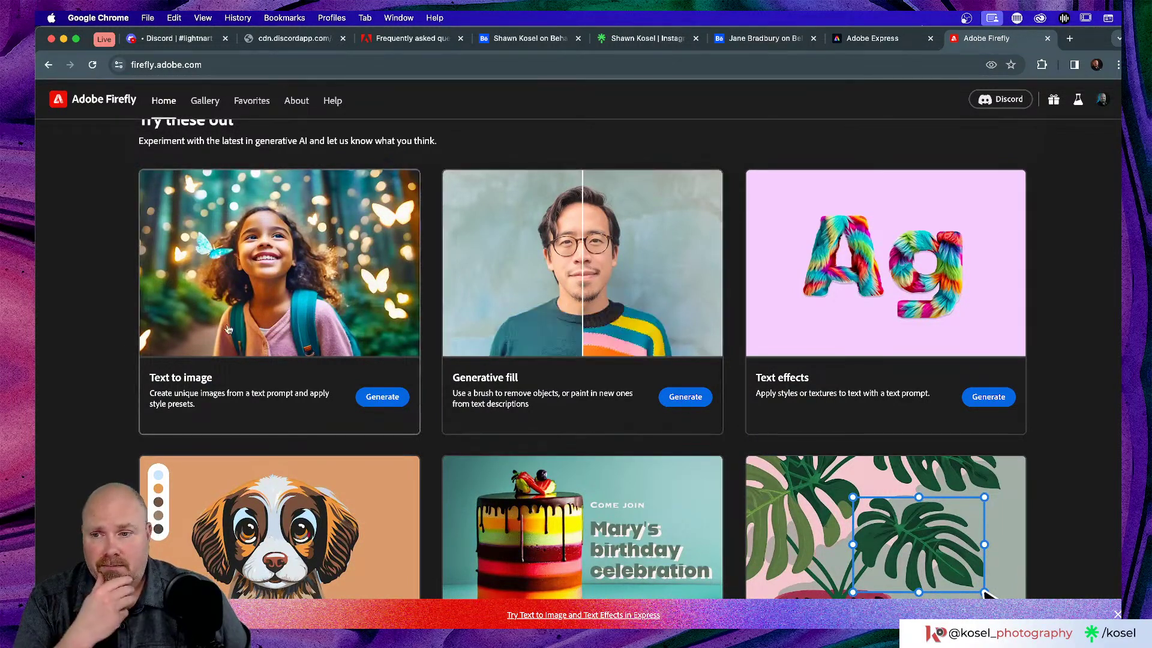
mouse_move(186, 378)
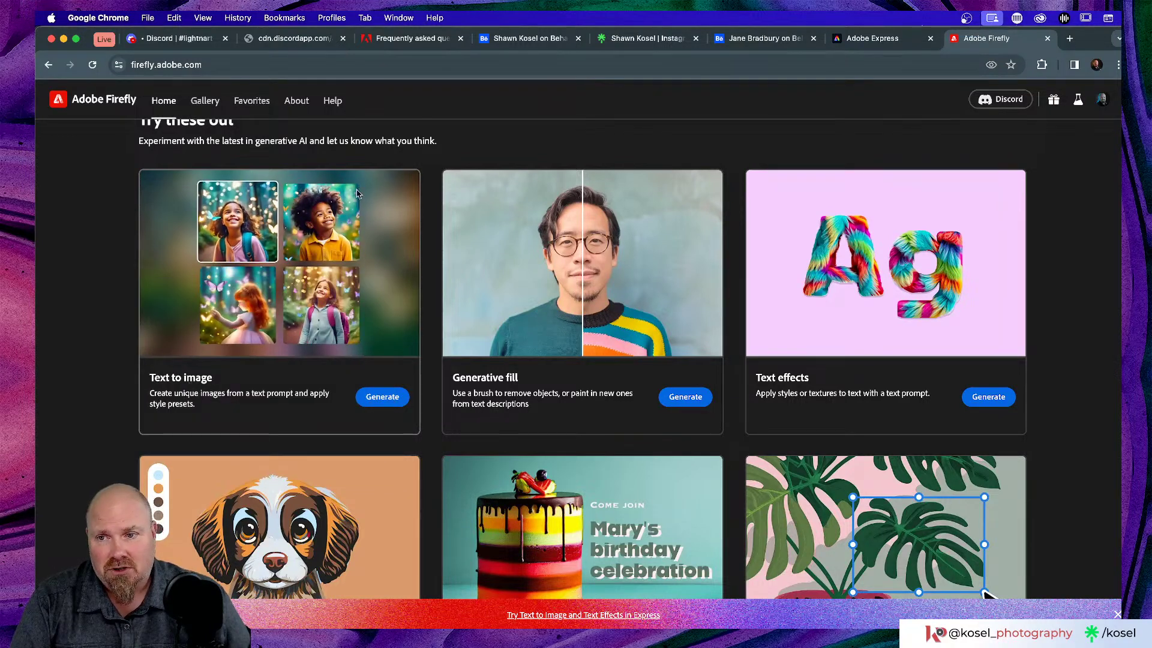
click(320, 249)
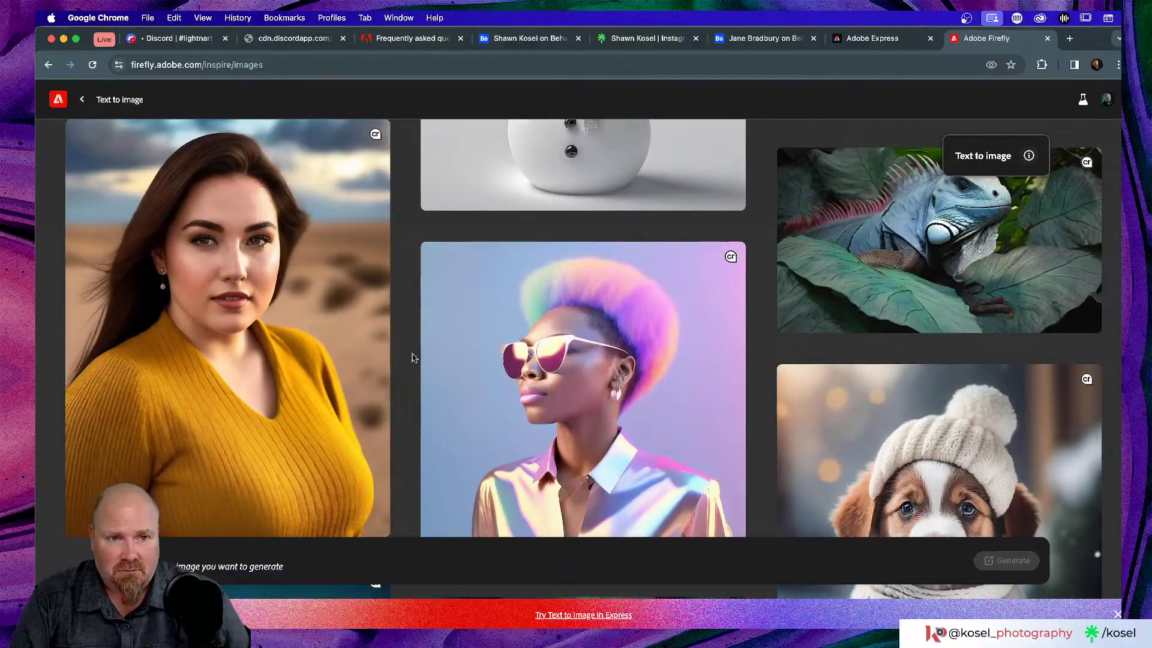
mouse_move(525, 318)
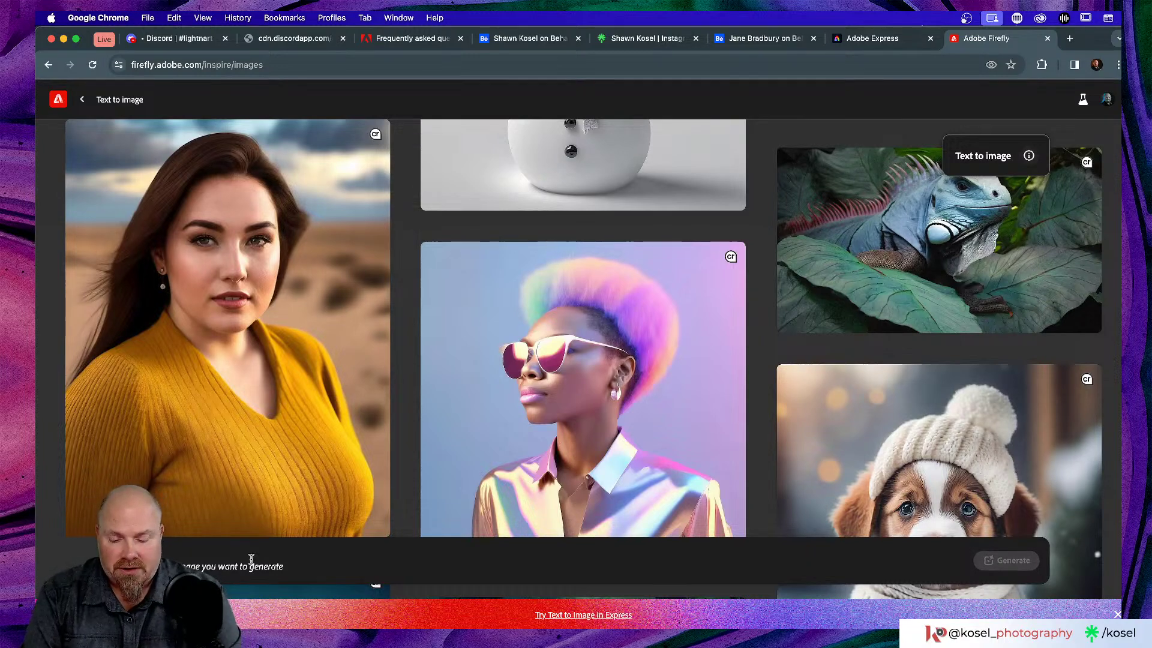
click(252, 559)
key(super+v)
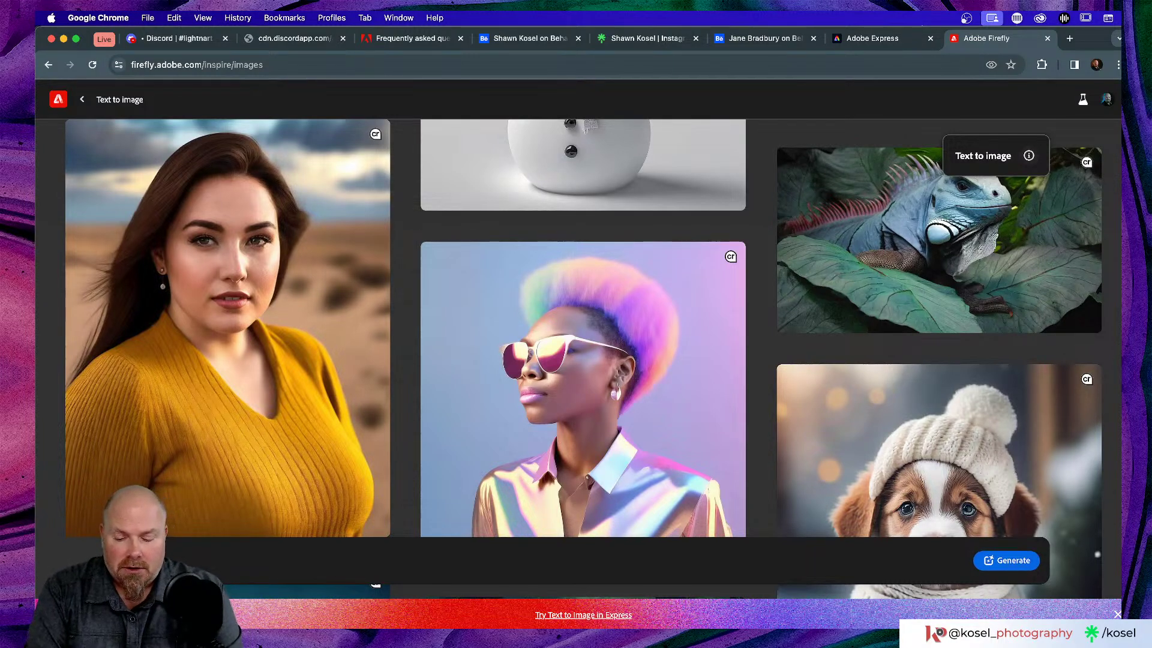
click(1006, 561)
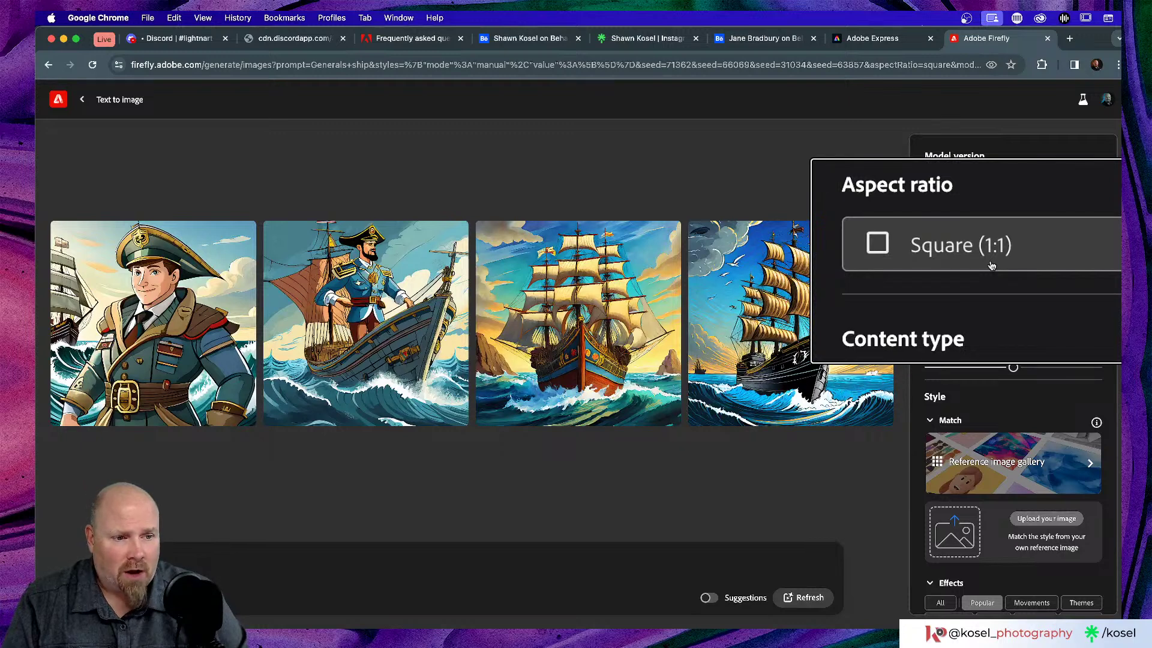
- Regenerate the ship images with the Widescreen (16:9) aspect ratio and the Photo content type
click(1090, 255)
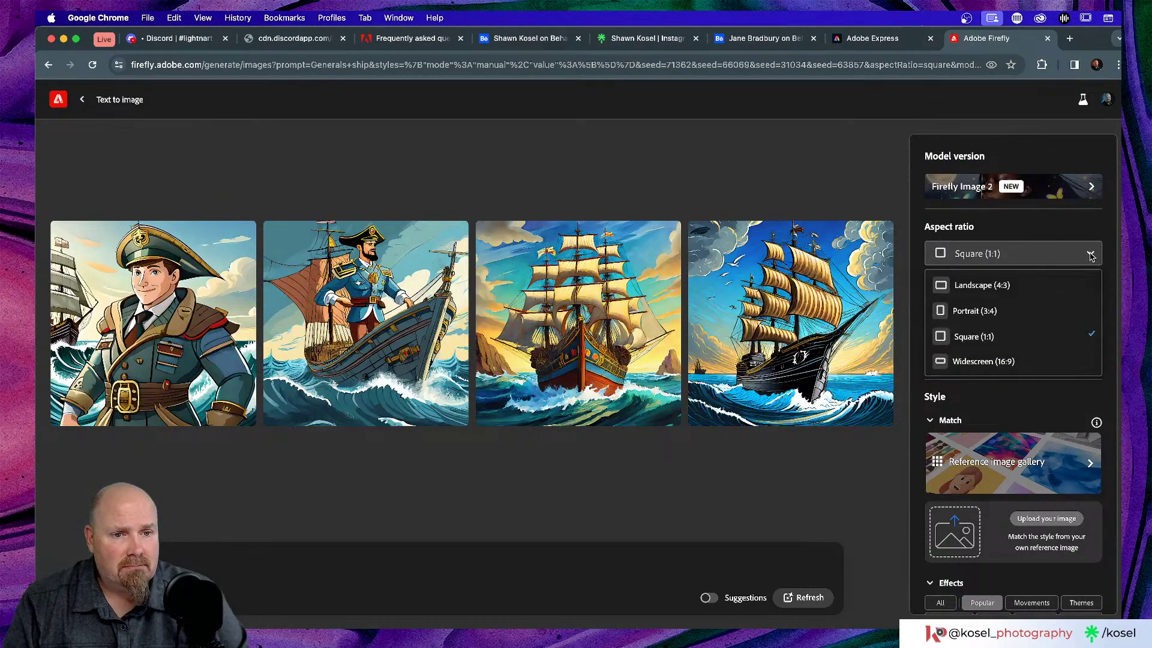
click(971, 363)
click(972, 328)
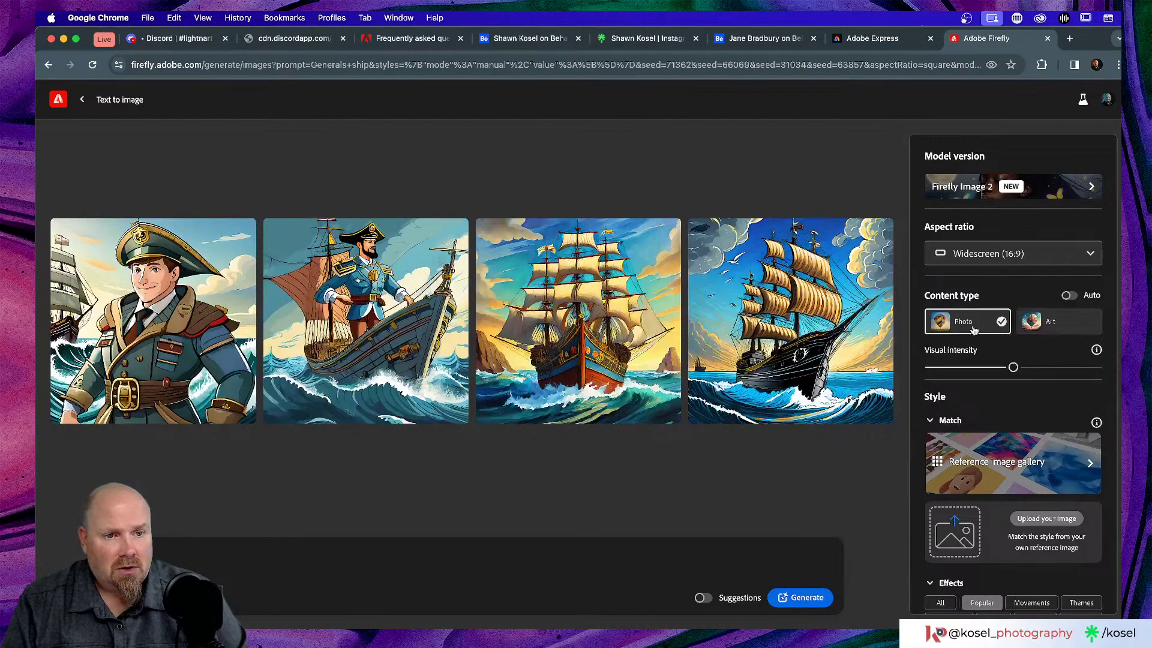
click(814, 598)
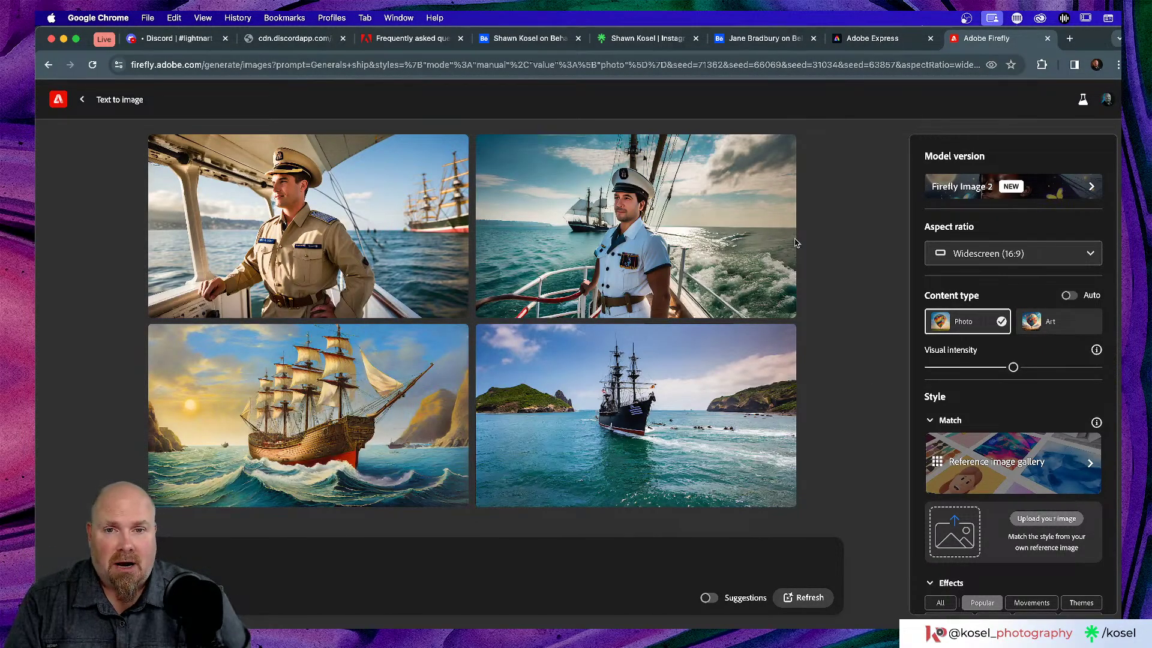
- View the generated picture of the officer in the khaki uniform enlarged, and return to the results
mouse_move(647, 214)
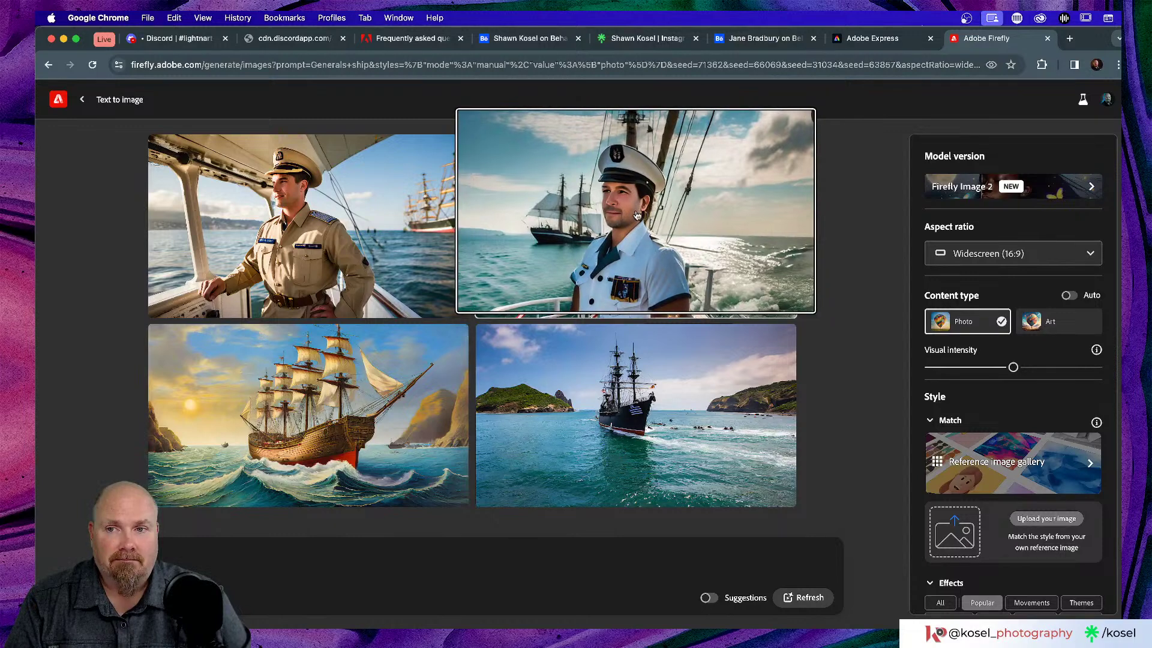
click(334, 254)
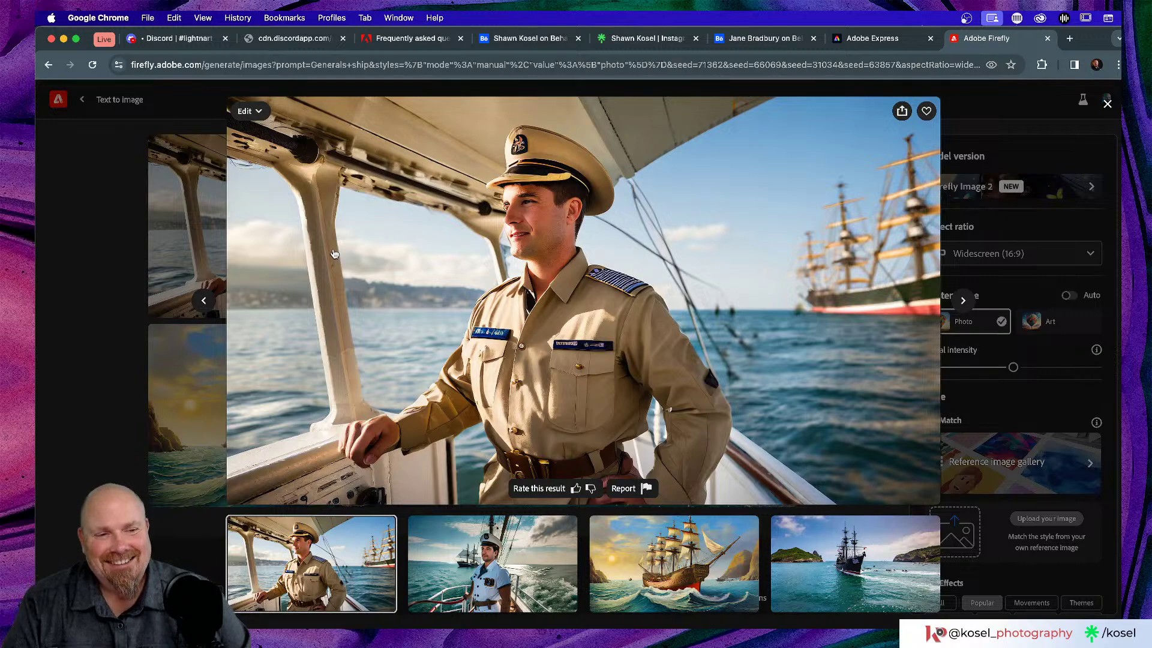
key(Escape)
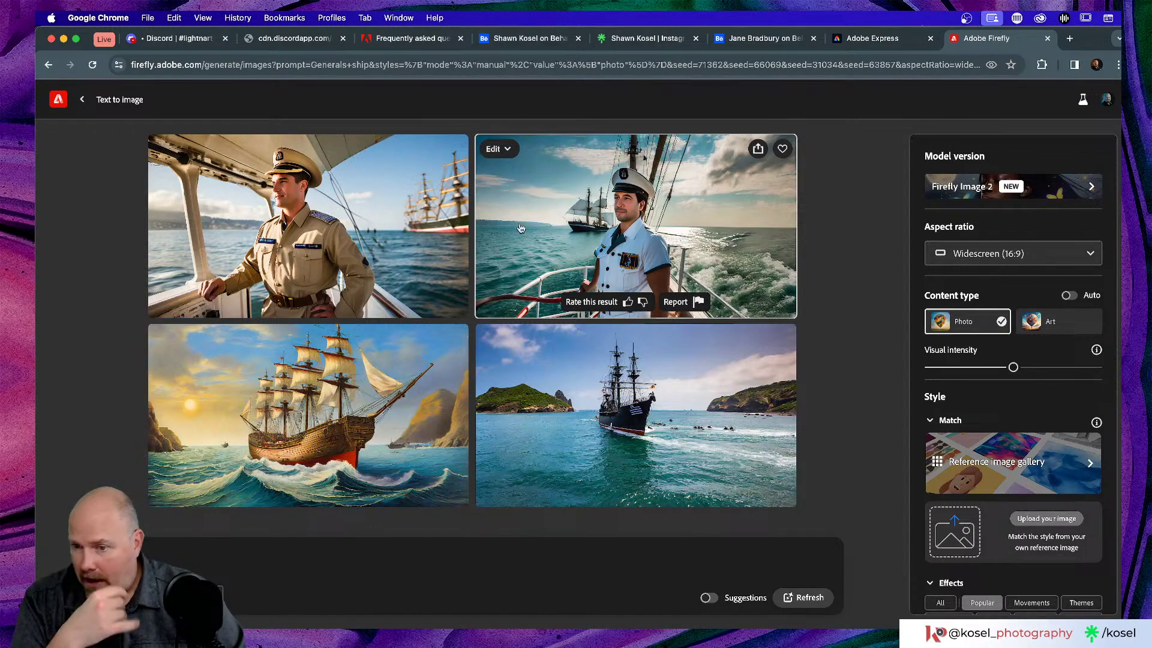
- Return to the Firefly home page, reopen Text to image and browse the gallery of sample images
click(58, 99)
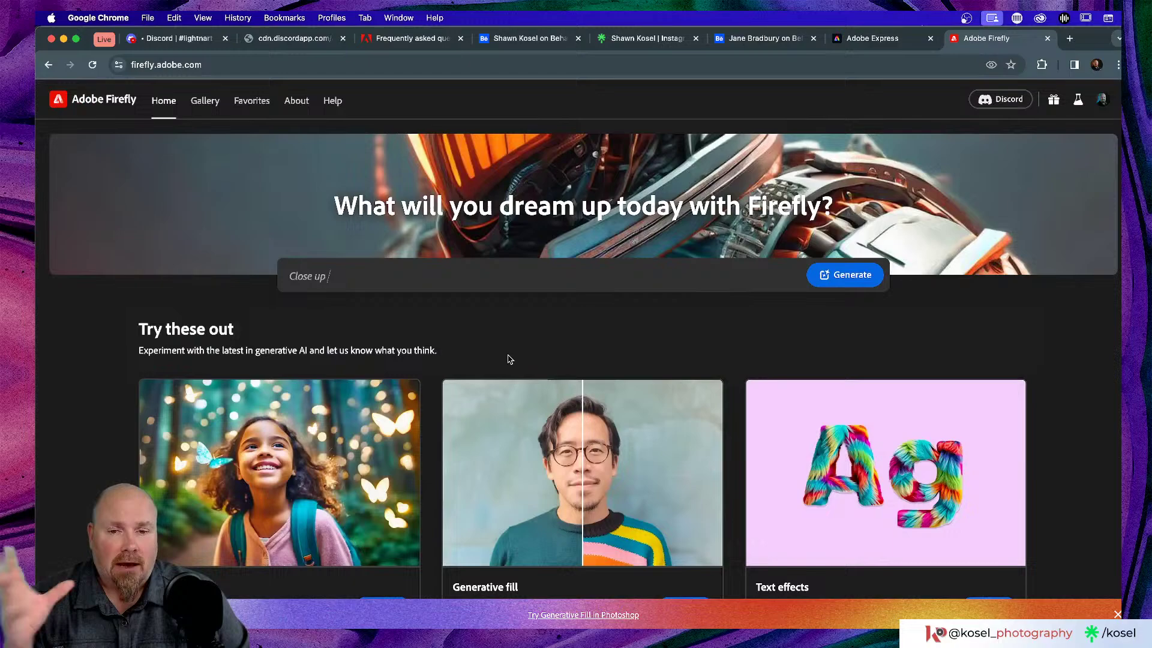
click(308, 468)
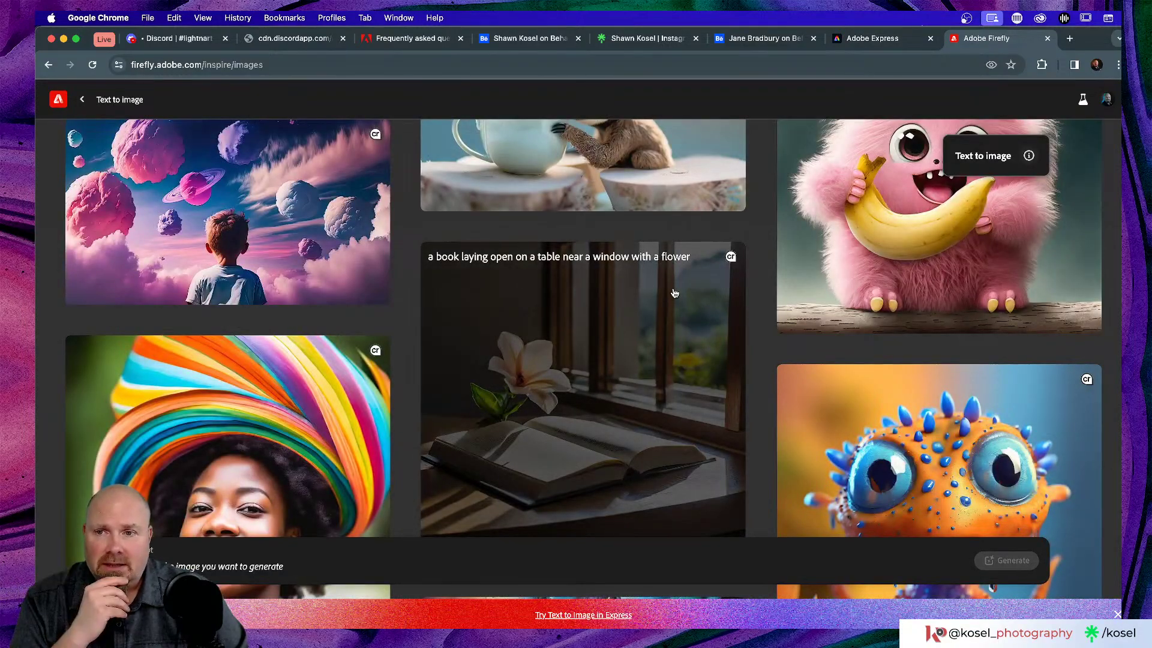
scroll(674, 293, up, 10)
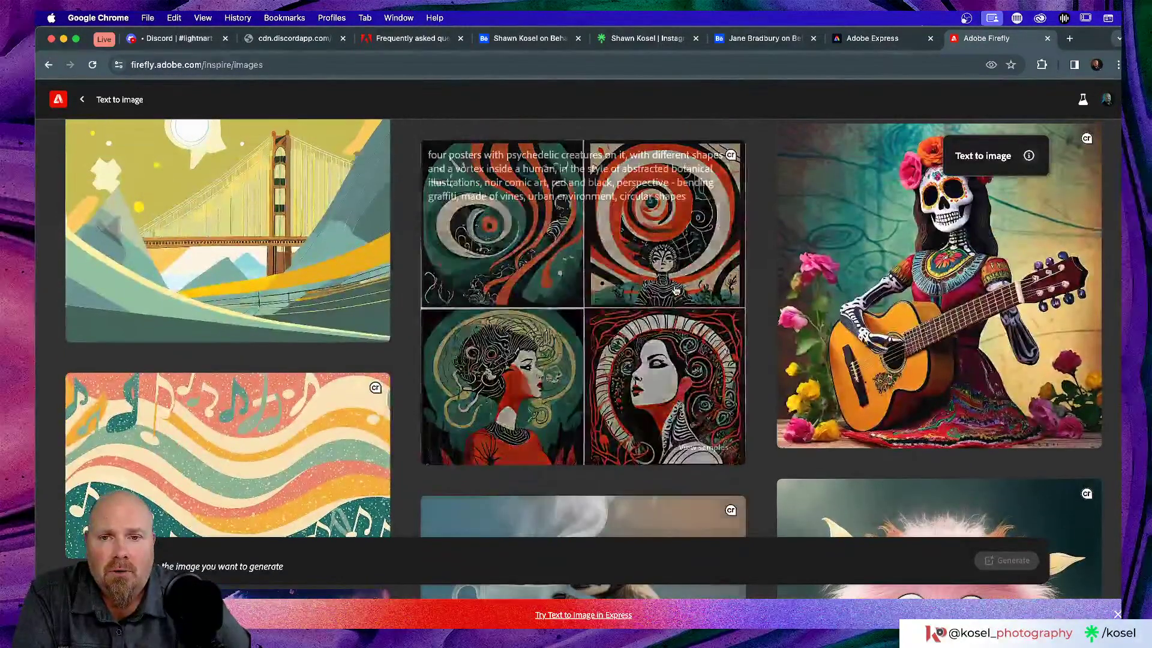
scroll(674, 291, up, 8)
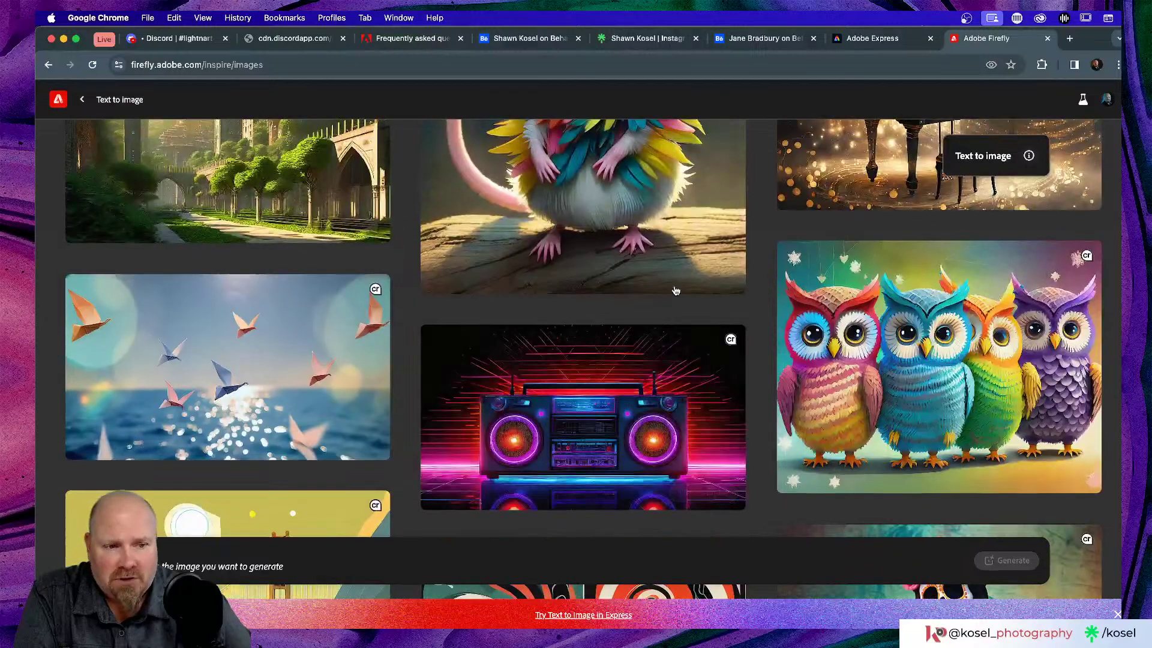
mouse_move(676, 291)
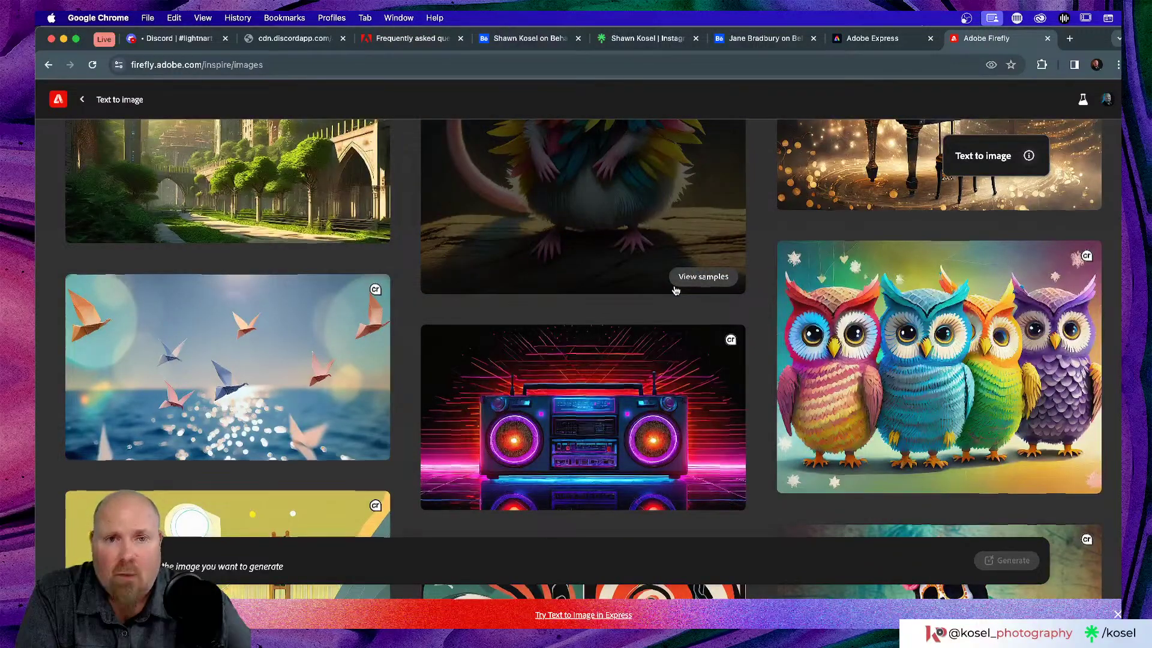
scroll(676, 291, up, 3)
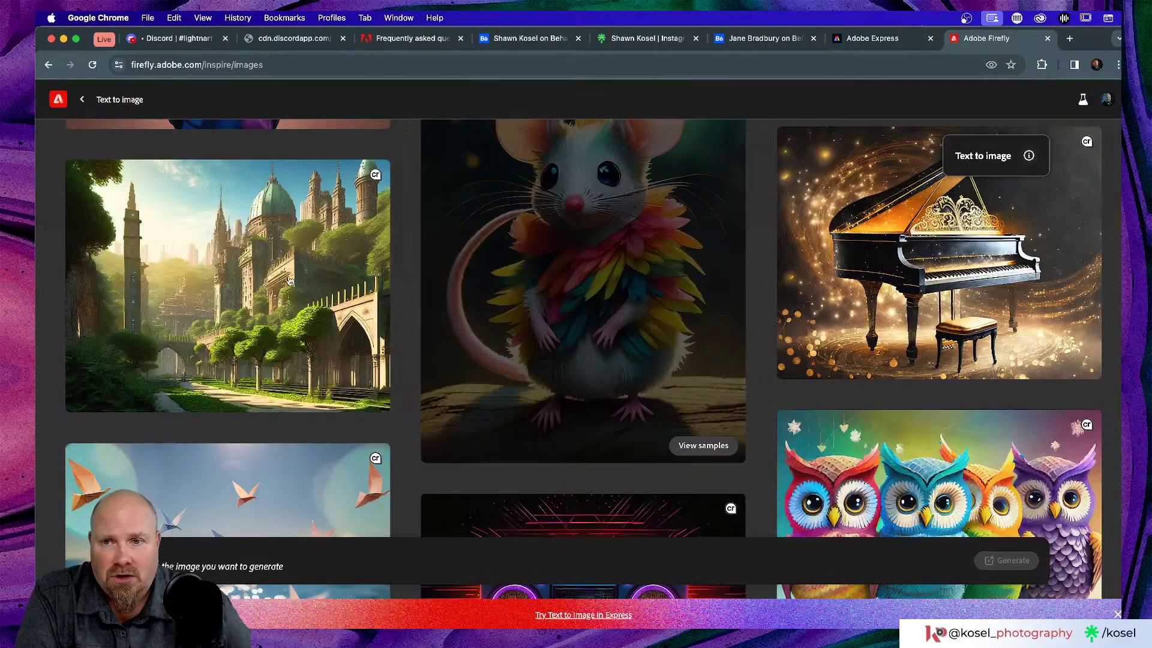
- Open the "retro futuristic boom box" sample from the Text to image inspiration gallery
scroll(219, 256, down, 2)
scroll(219, 256, down, 1)
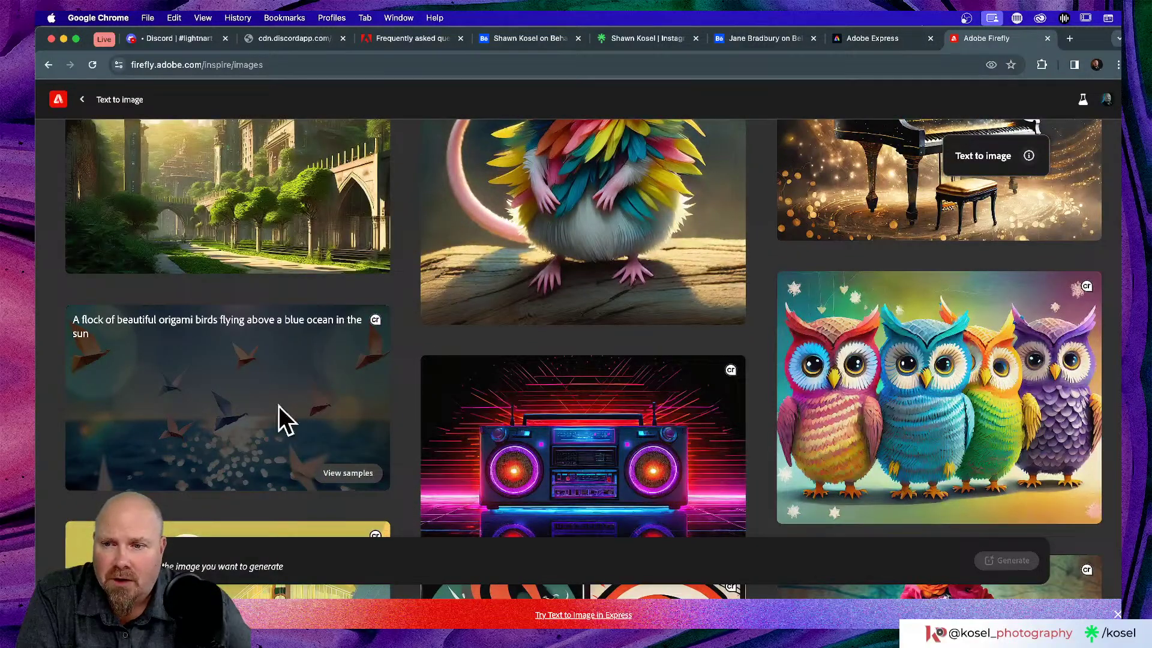
scroll(740, 406, down, 3)
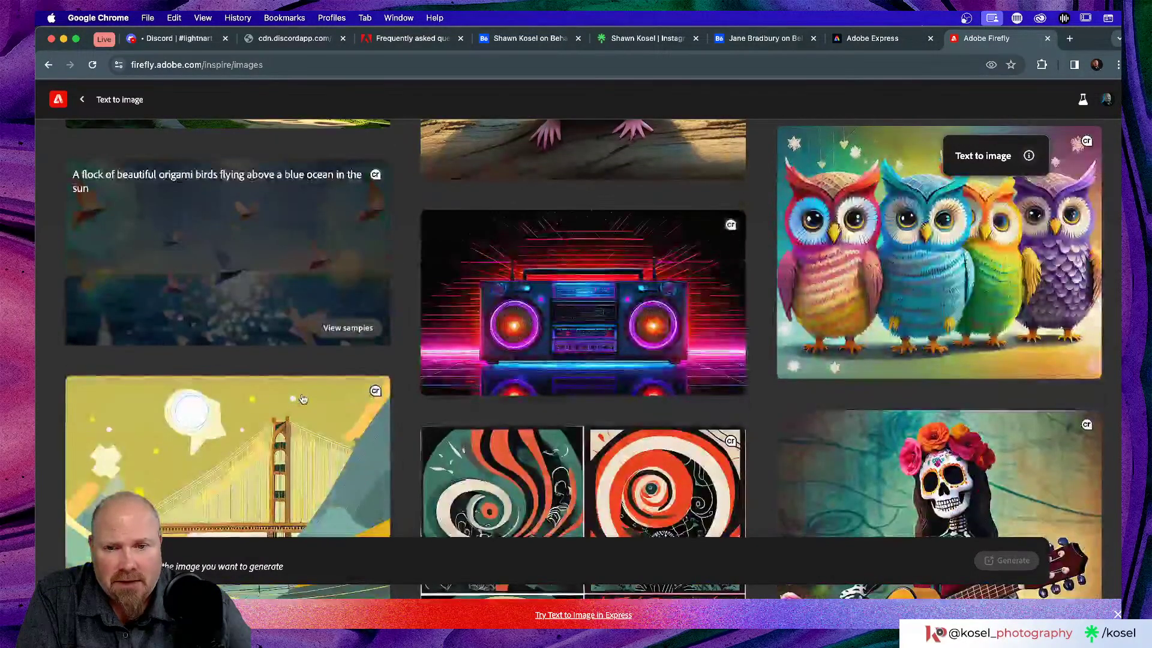
mouse_move(596, 307)
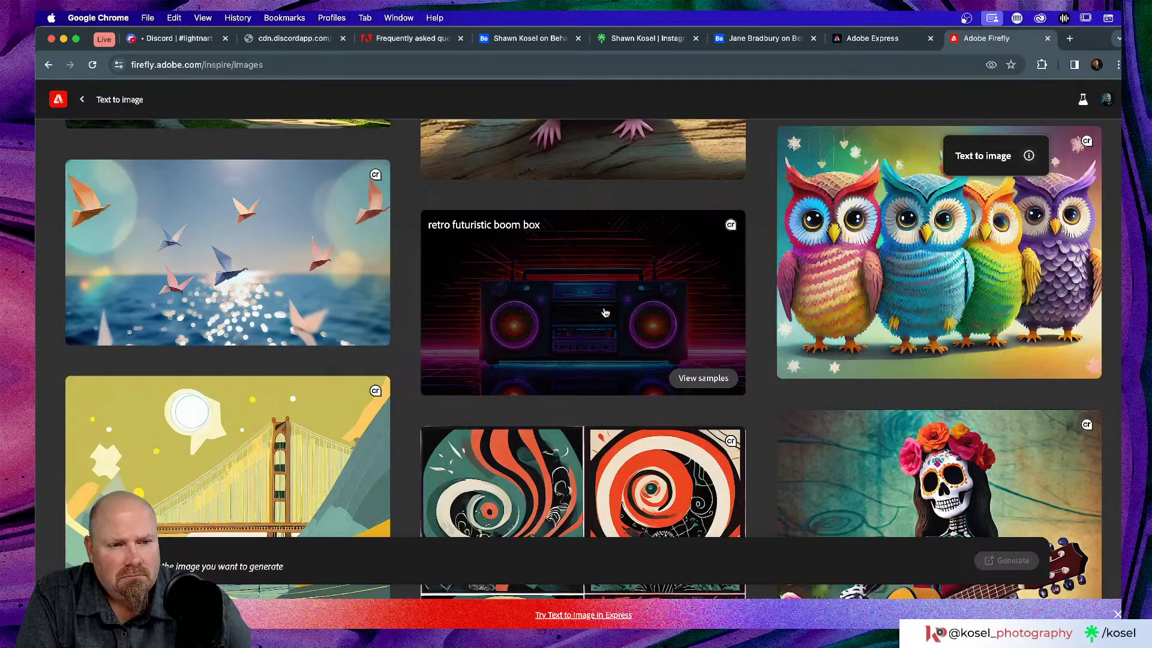
click(604, 313)
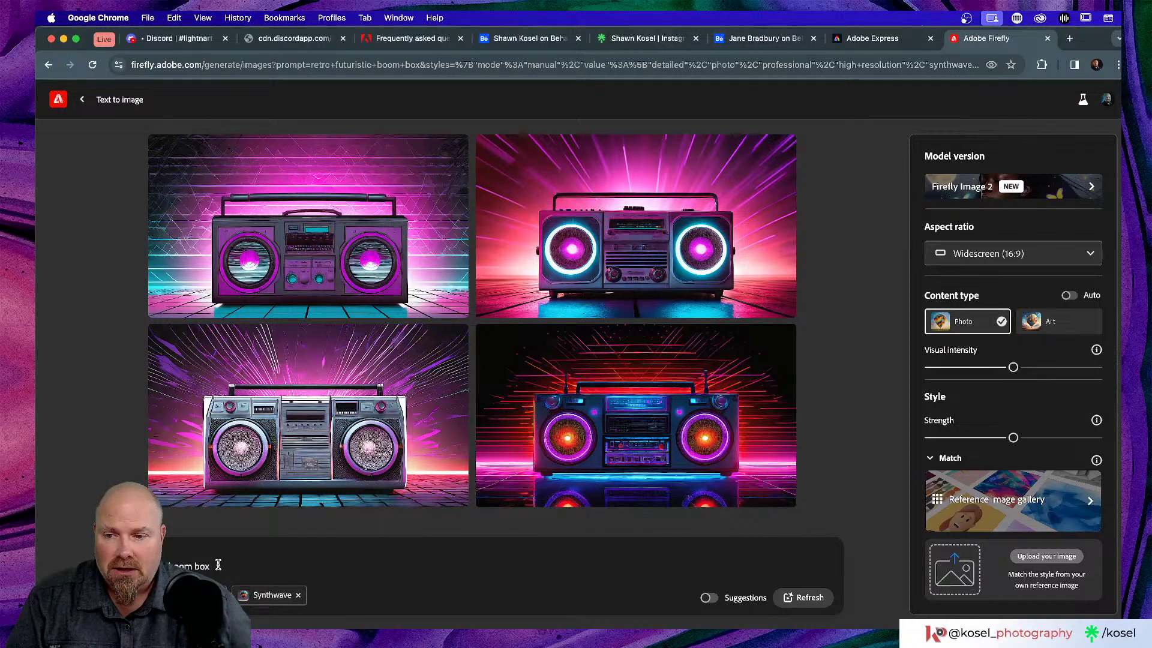
- Generate images with the prompt replaced by "Generals Ship" and view the man in the brown uniform jacket enlarged
drag(219, 564, 150, 566)
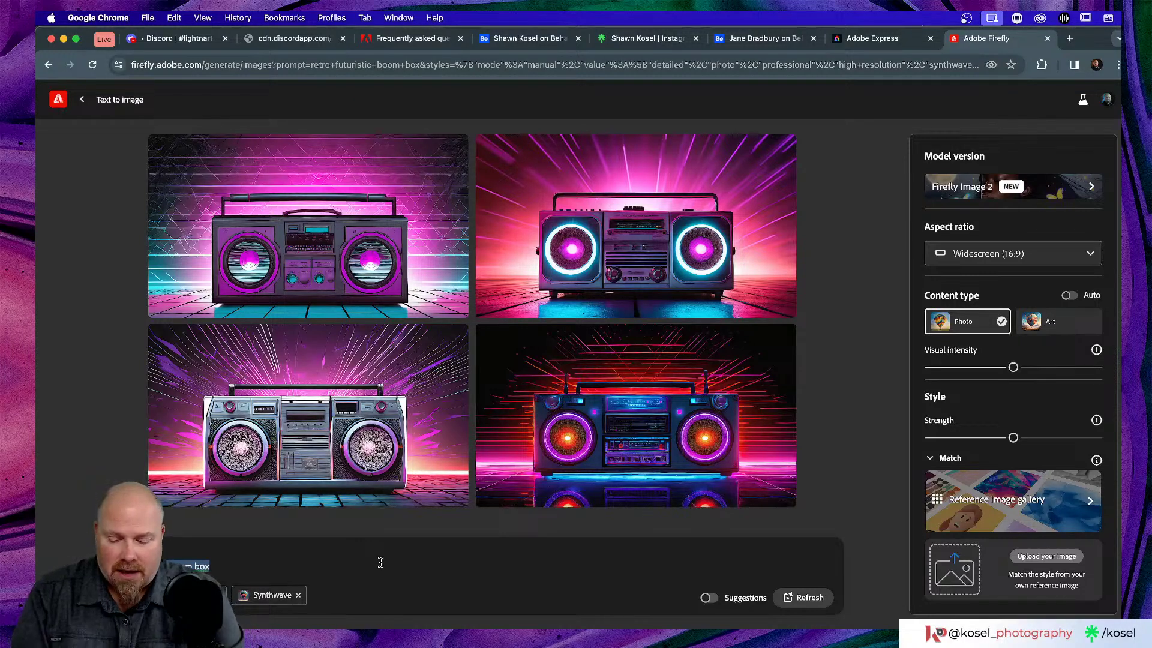
key(BackSpace)
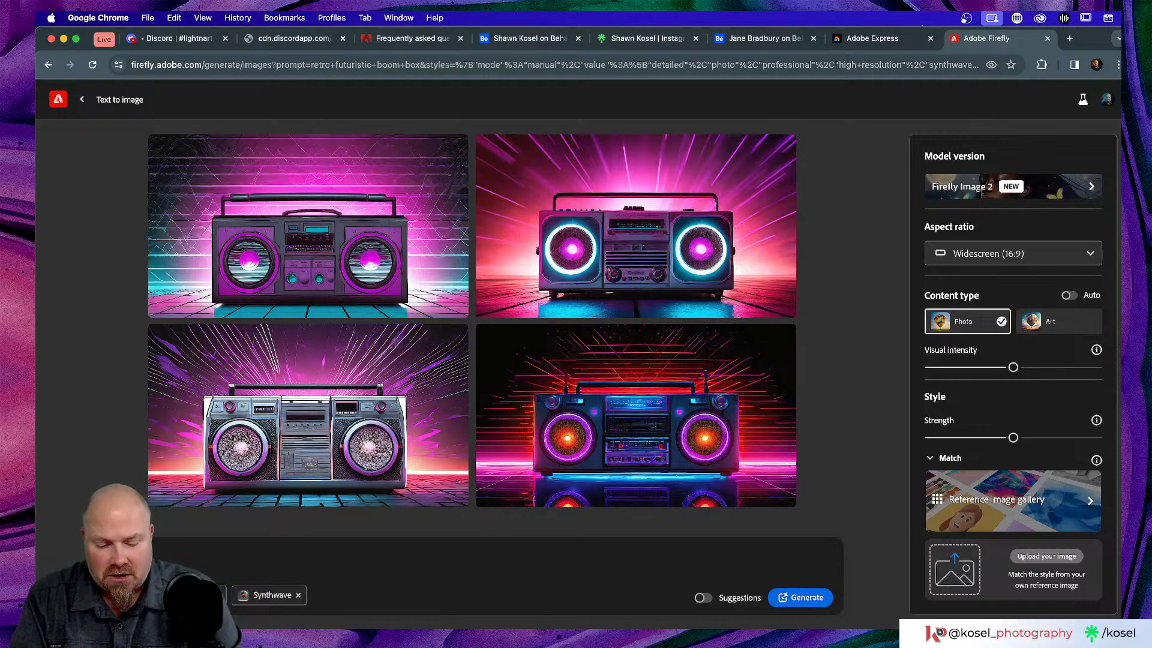
click(822, 599)
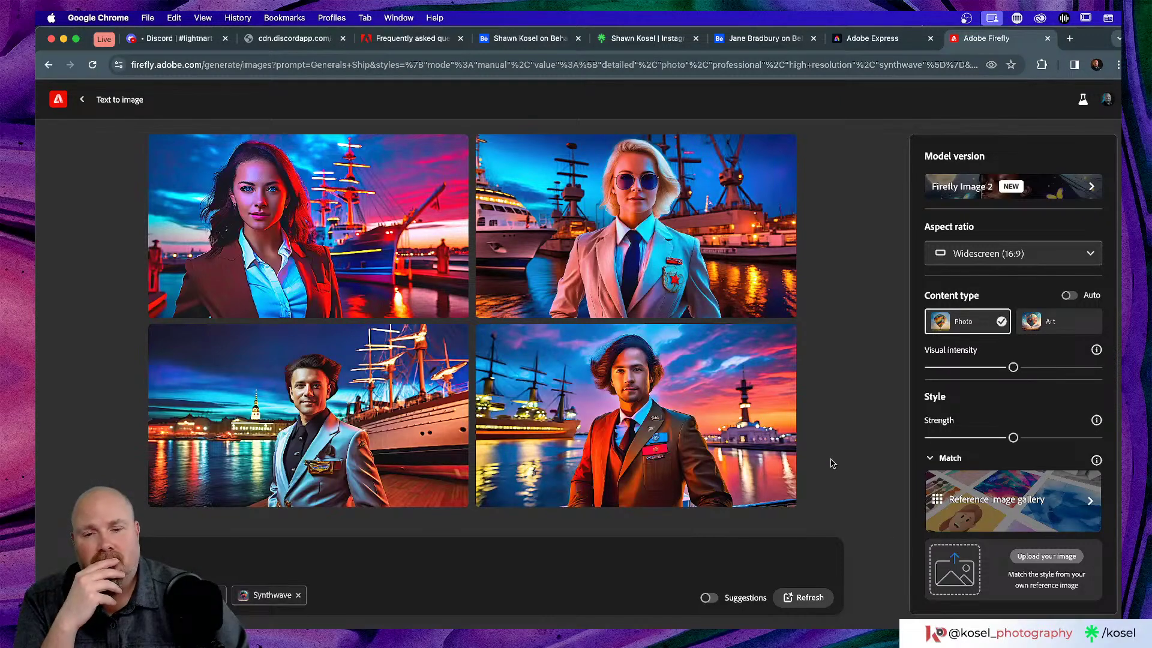
click(612, 416)
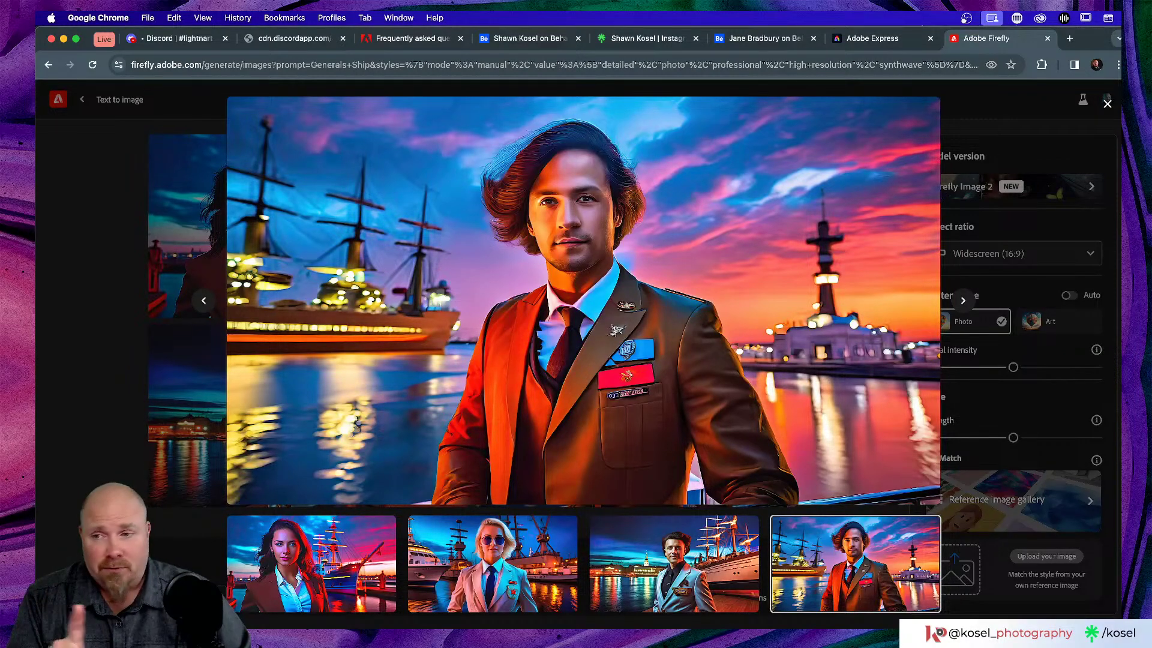
key(Escape)
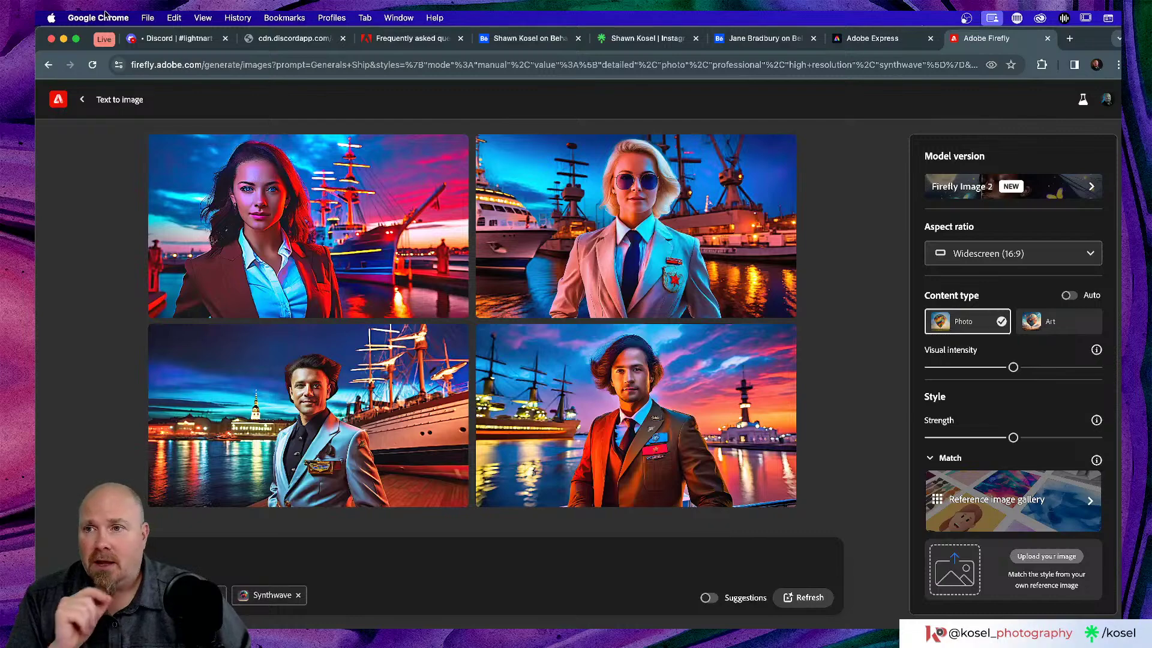
- Go back to the Firefly home page, reopen Text to image and open the watercolor sample of a boy in a forest
click(82, 103)
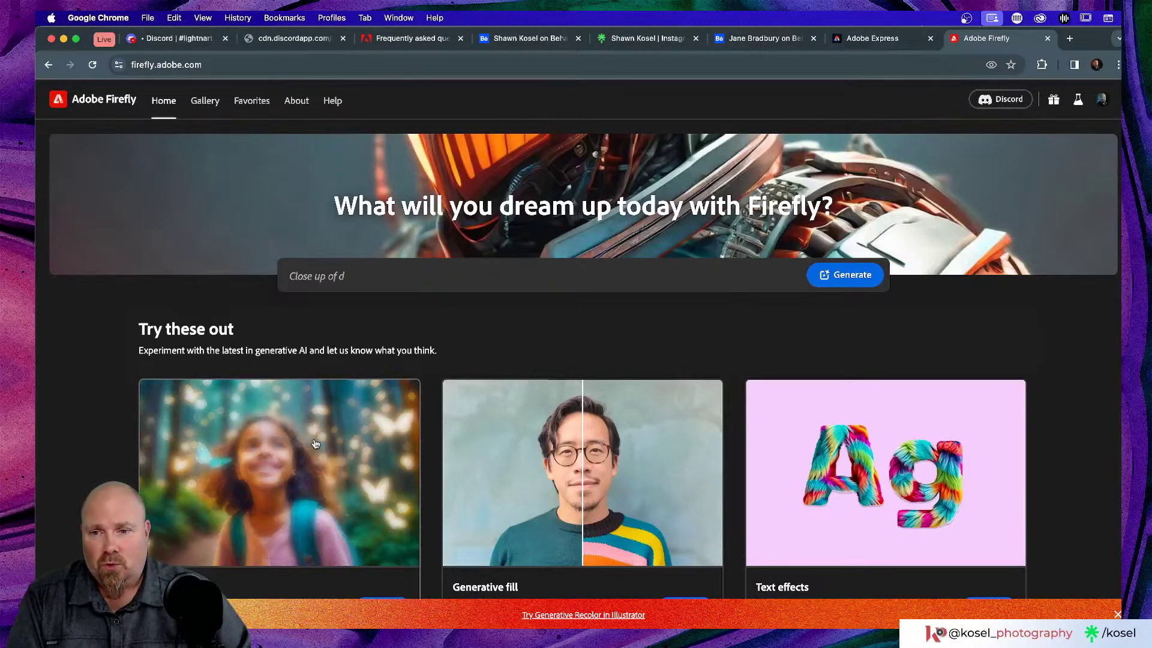
click(315, 444)
scroll(719, 313, down, 5)
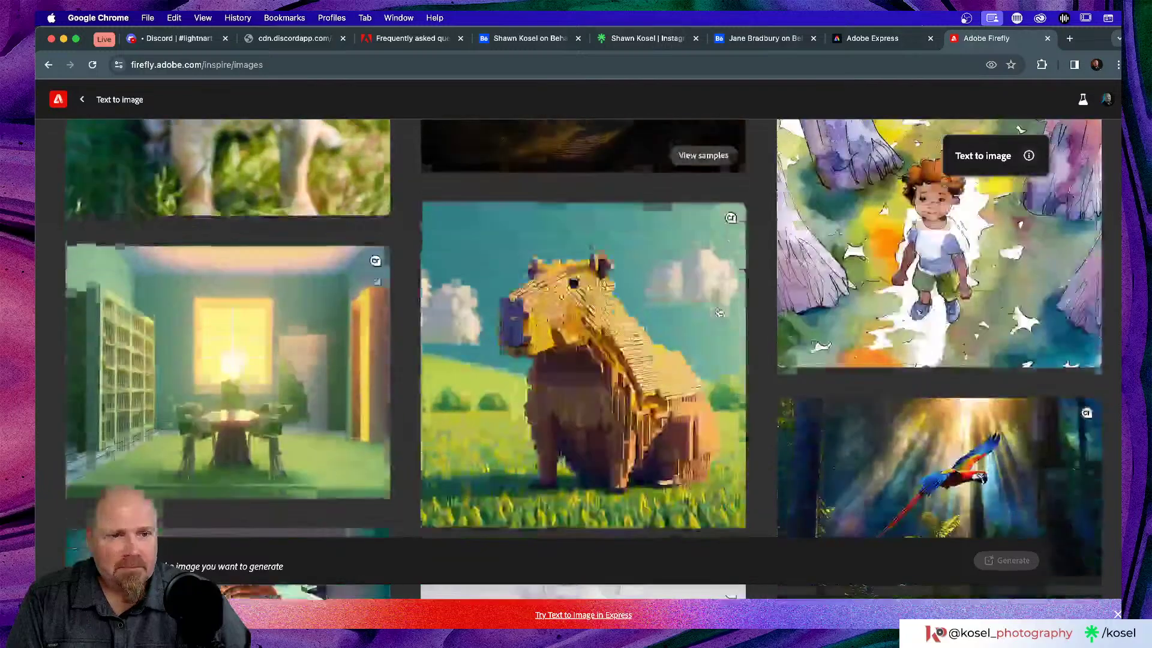
scroll(719, 313, down, 2)
scroll(690, 321, up, 5)
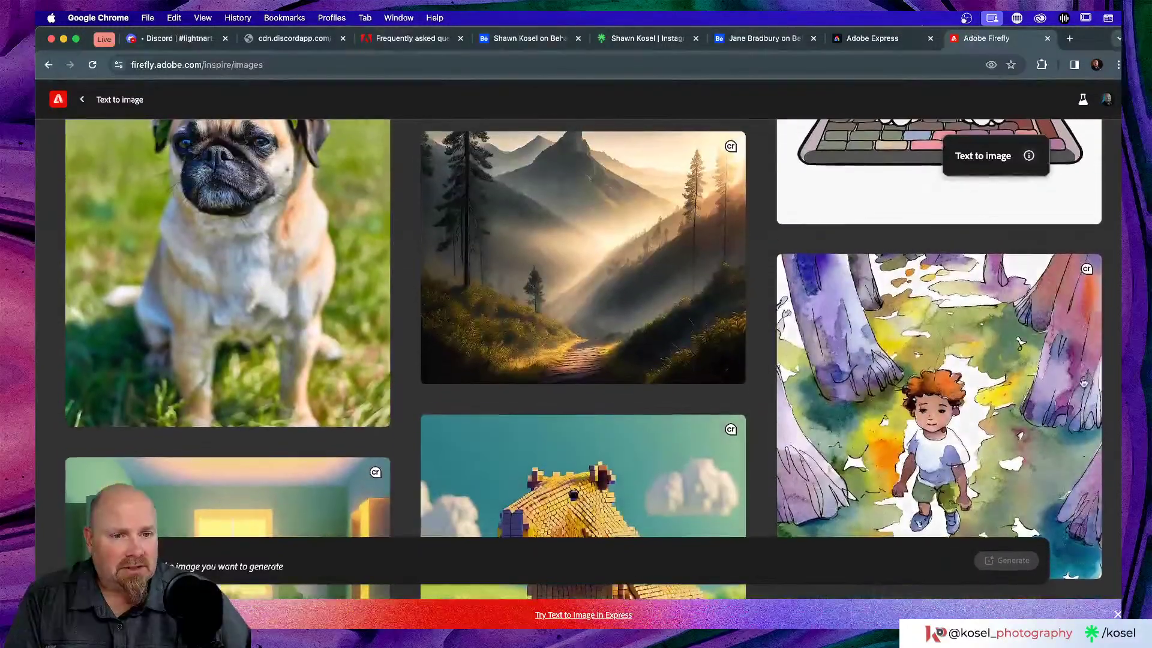
scroll(954, 384, down, 2)
click(950, 318)
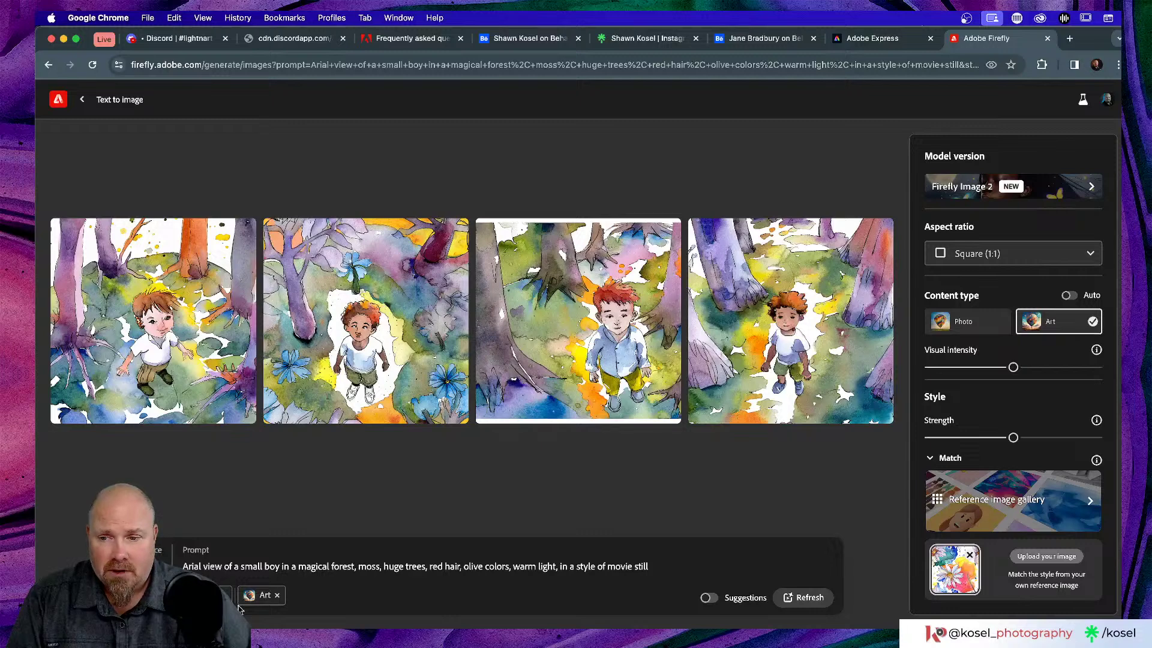
- Clear the sample's prompt and style reference, and set the content type to Photo
drag(653, 567, 180, 567)
key(BackSpace)
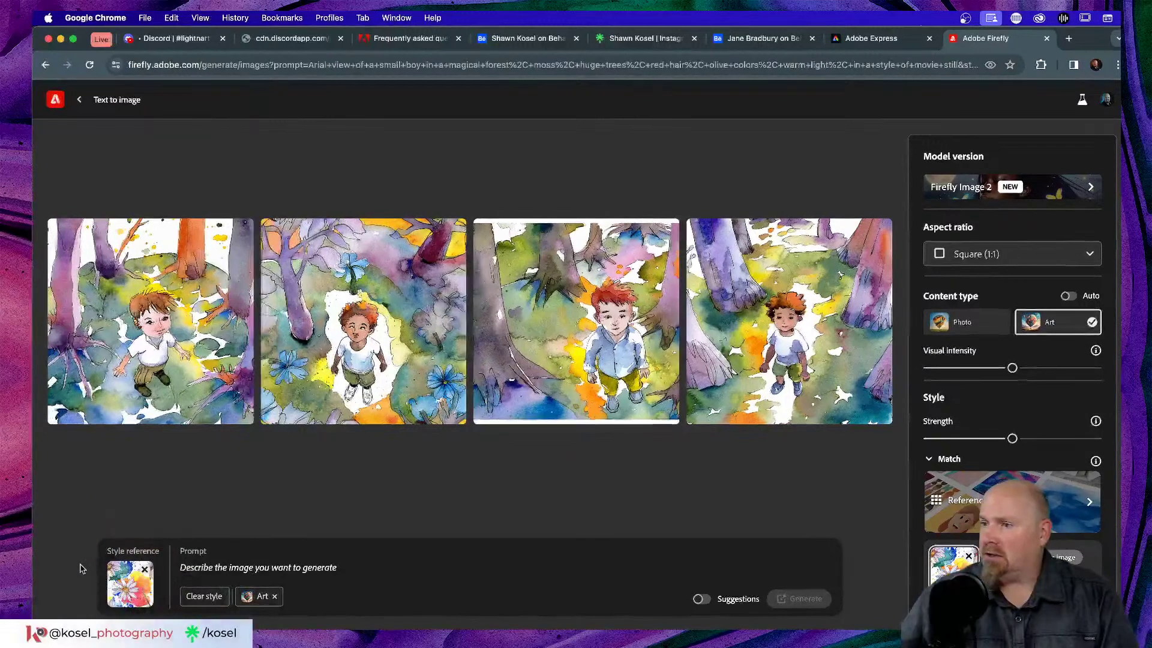
click(144, 569)
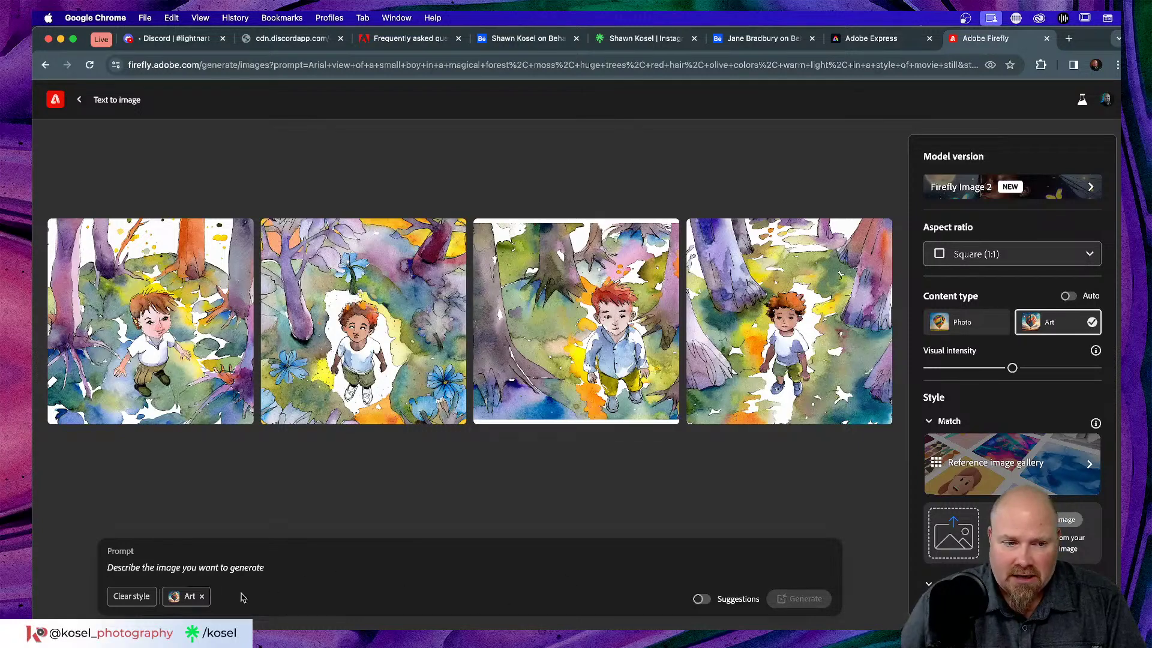
click(965, 327)
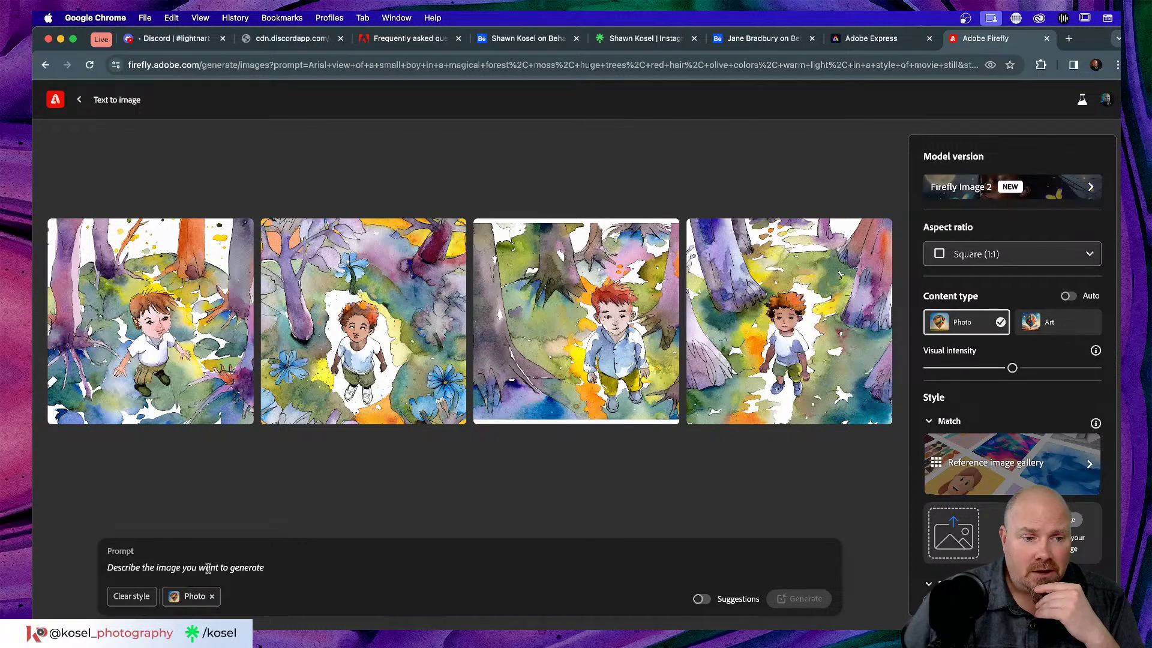
- Generate images from the prompt "Generals ship" and view the painted sailing ship result enlarged
click(109, 566)
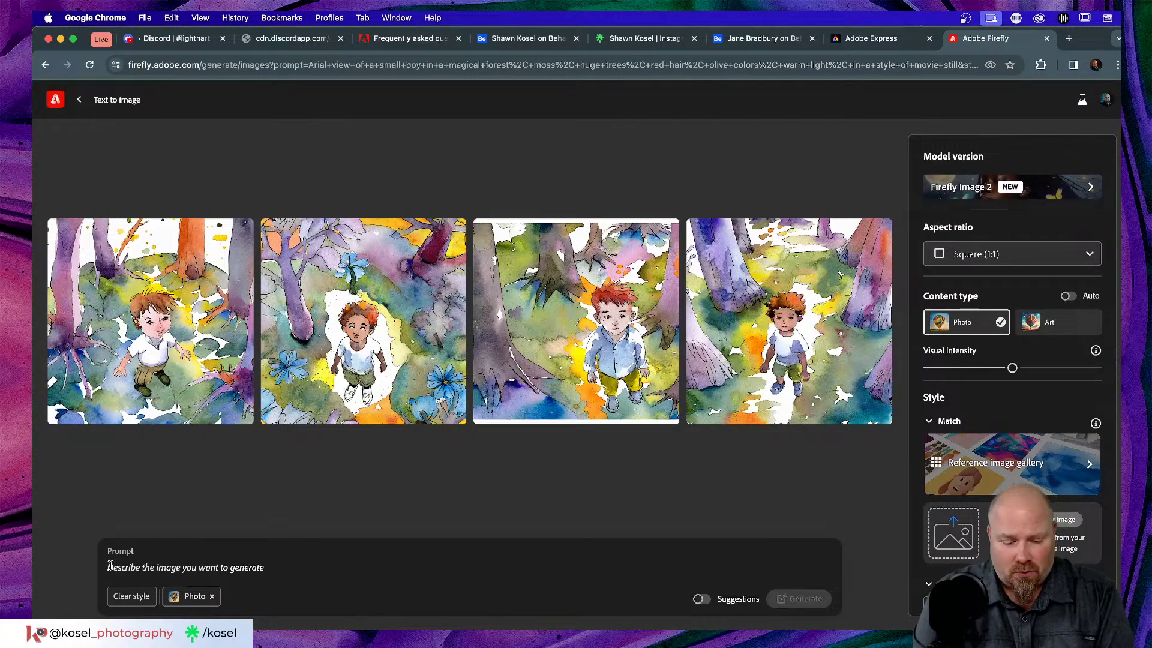
text(Genera)
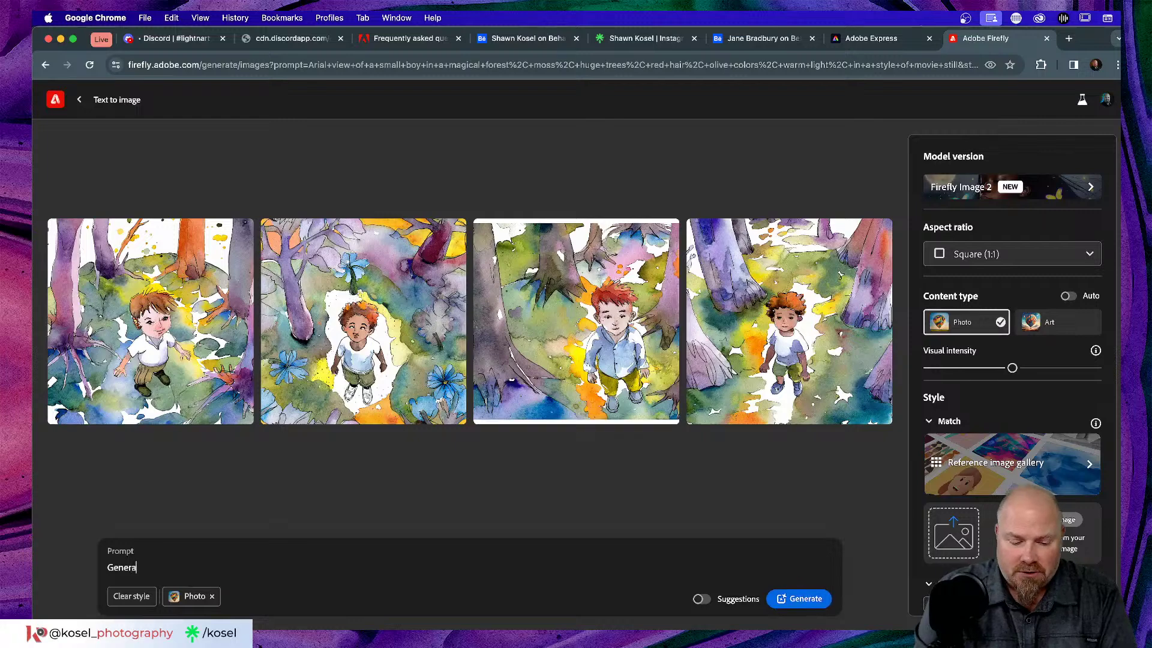
text(ls ship)
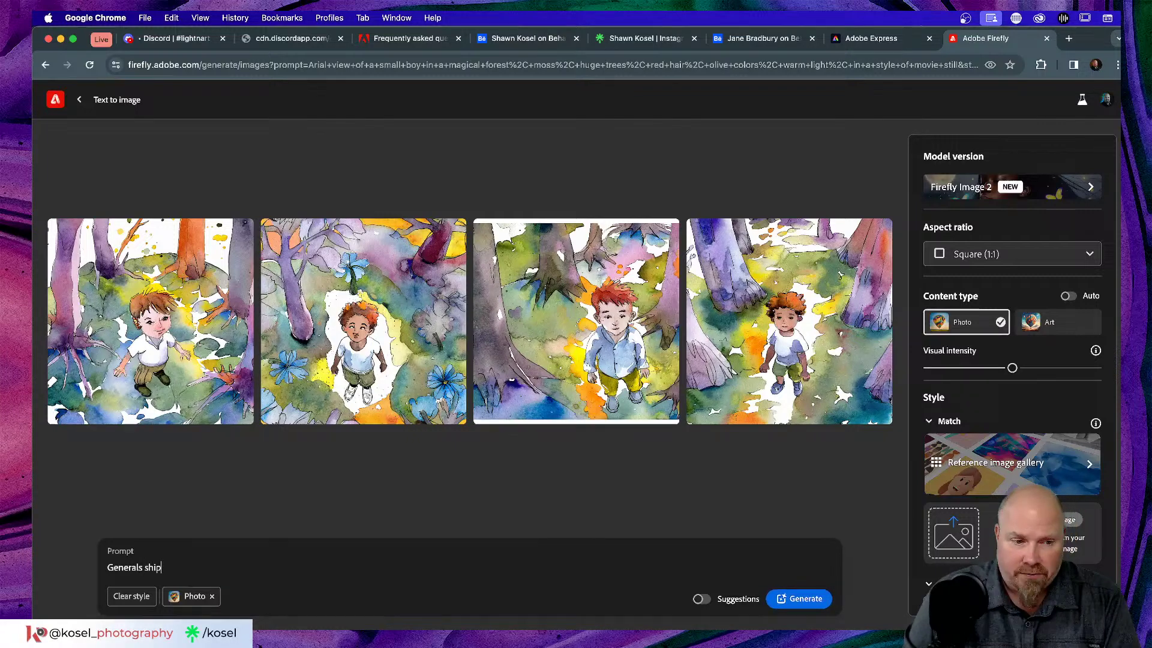
key(Return)
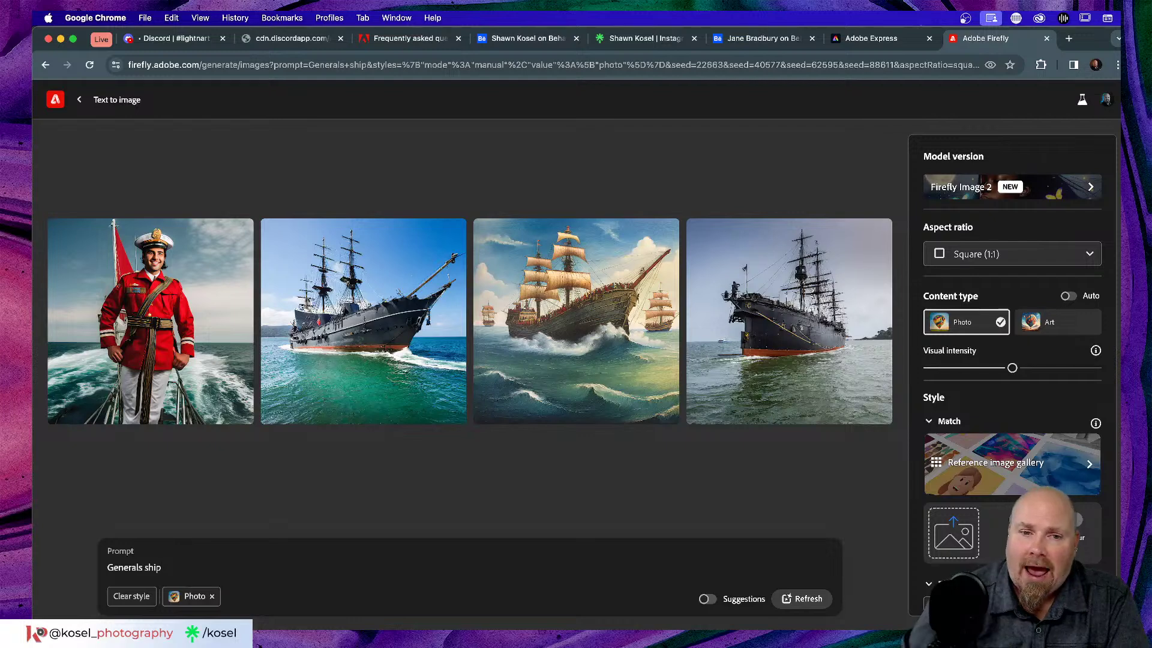
click(576, 318)
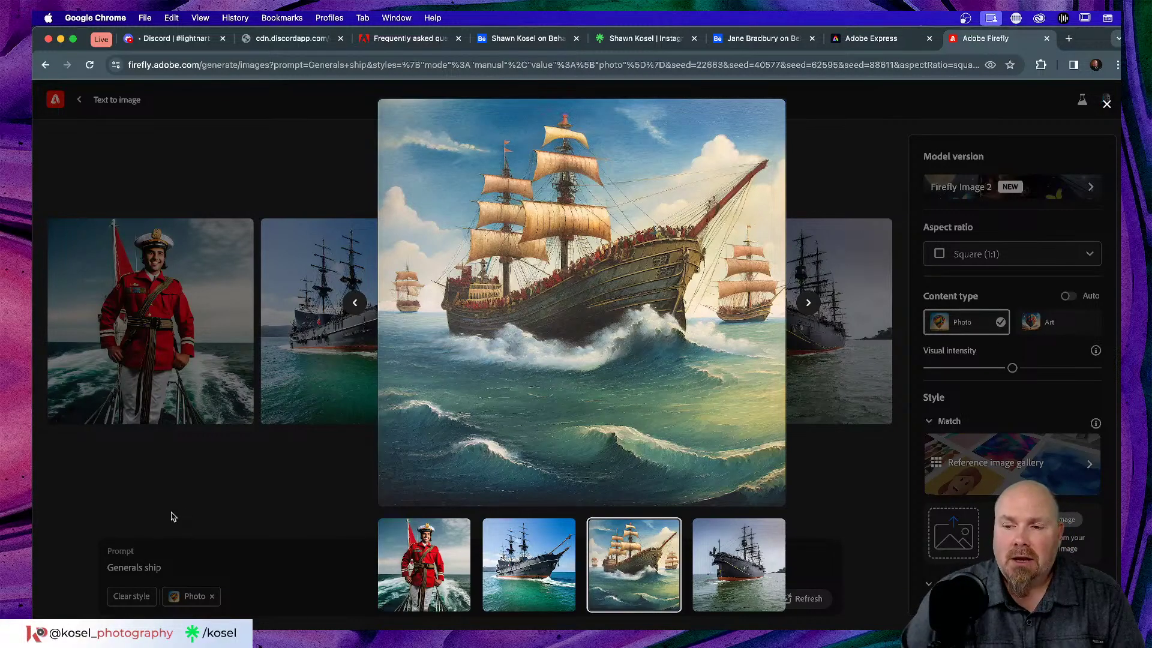
key(Escape)
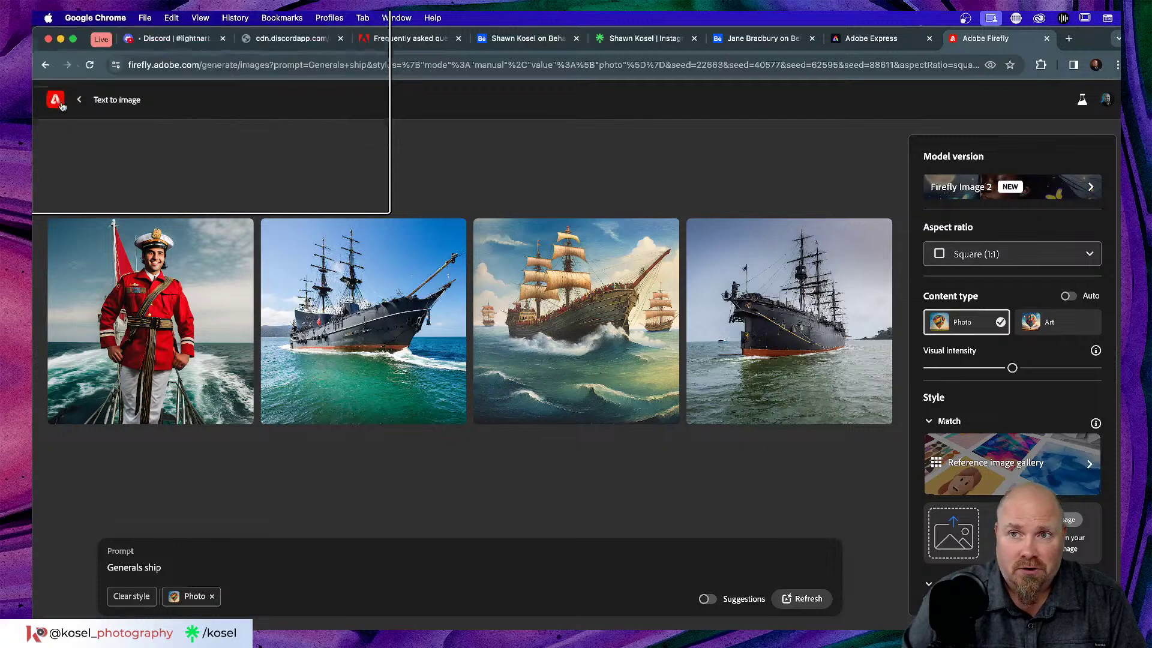
- Close the Adobe Firefly browser tab, leaving no extra blank tab open
click(1069, 39)
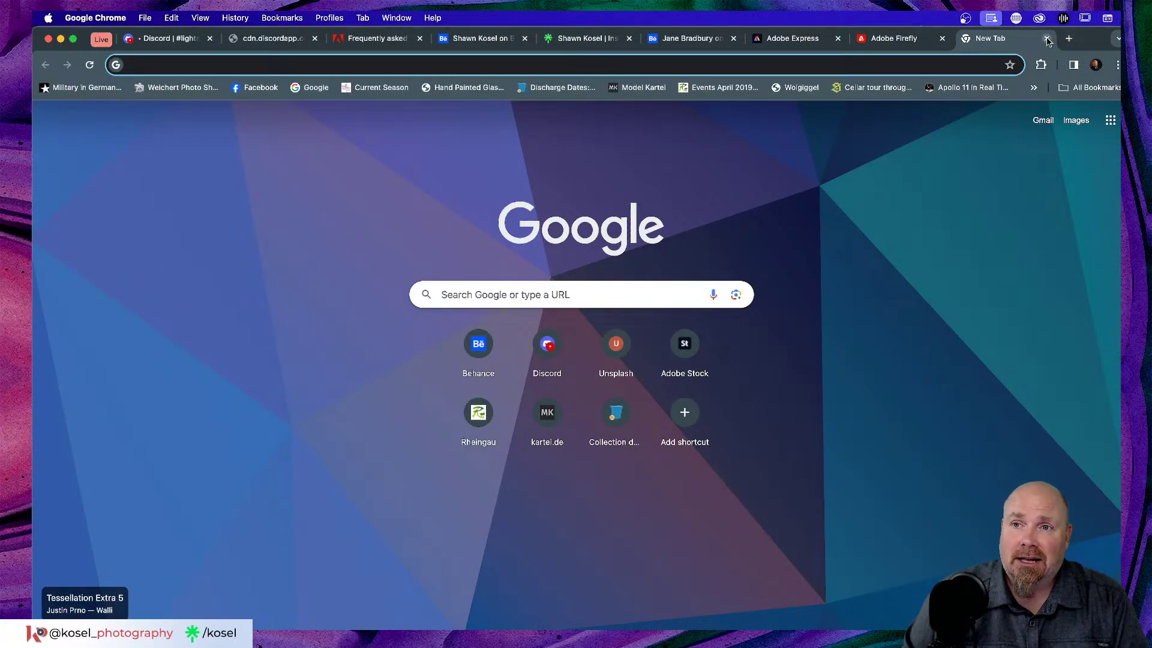
click(1046, 40)
click(1047, 39)
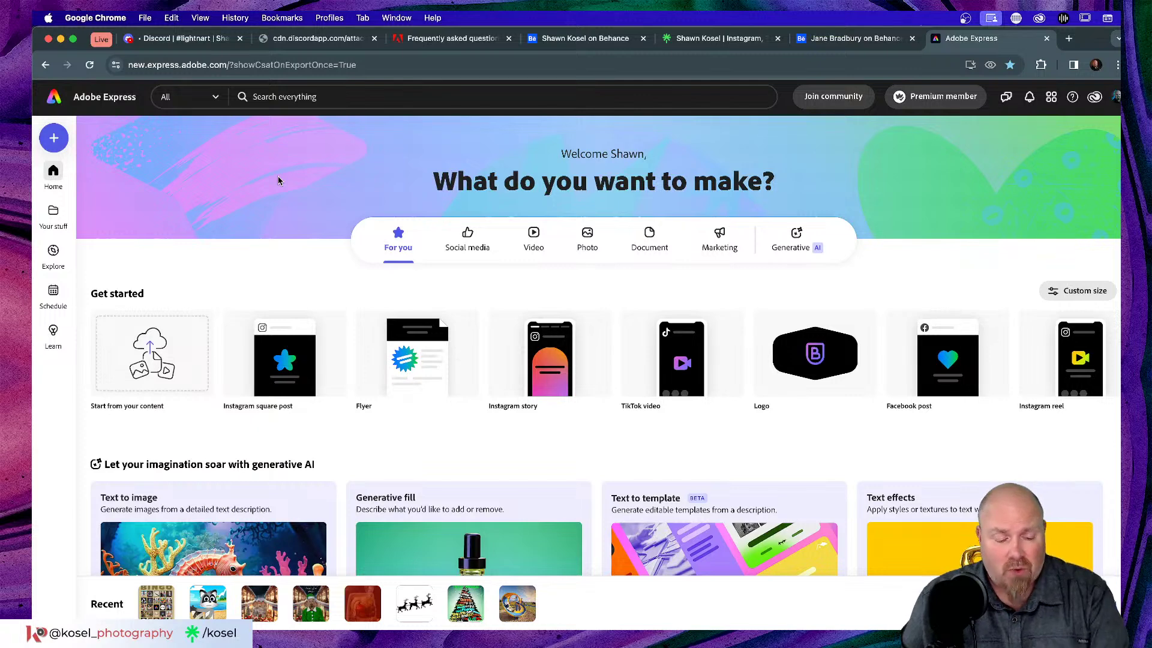
- Switch to Photoshop and examine the dark wall and traffic cone area of the spark light-painting photo
key(super+Tab)
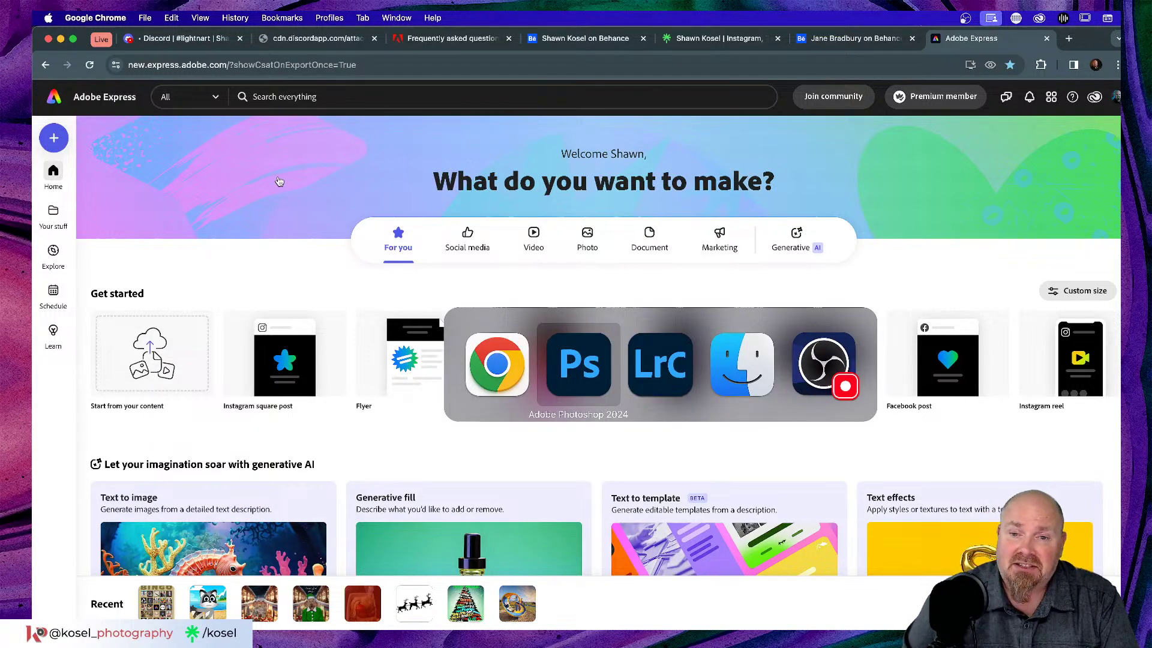
scroll(363, 217, right, 5)
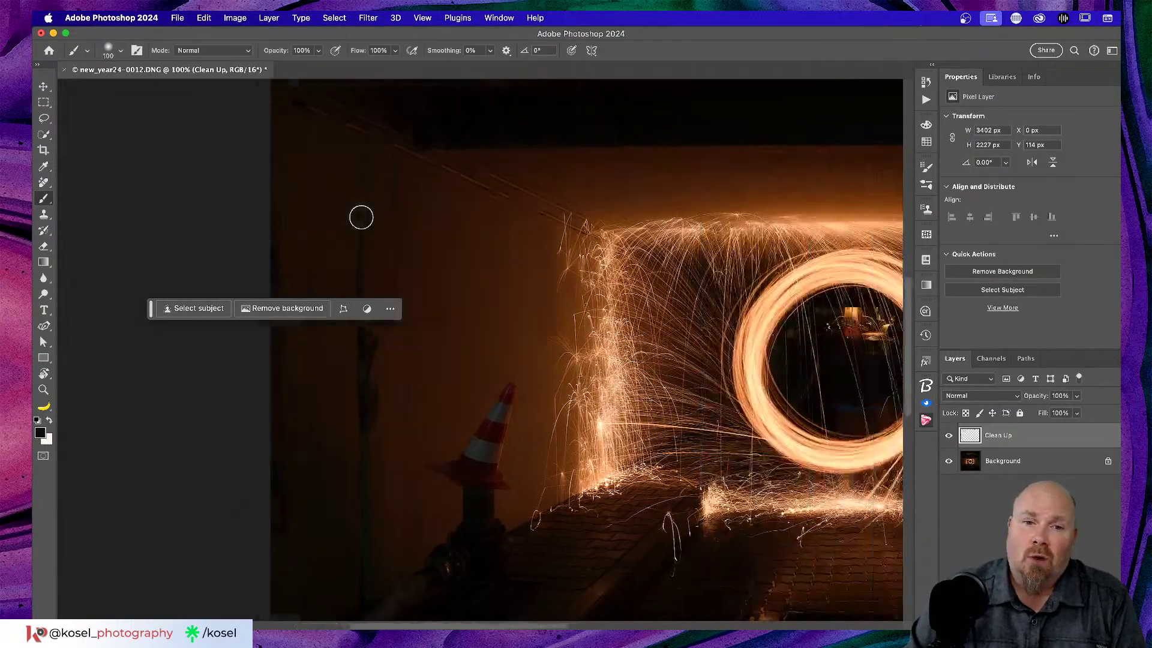
scroll(363, 217, left, 5)
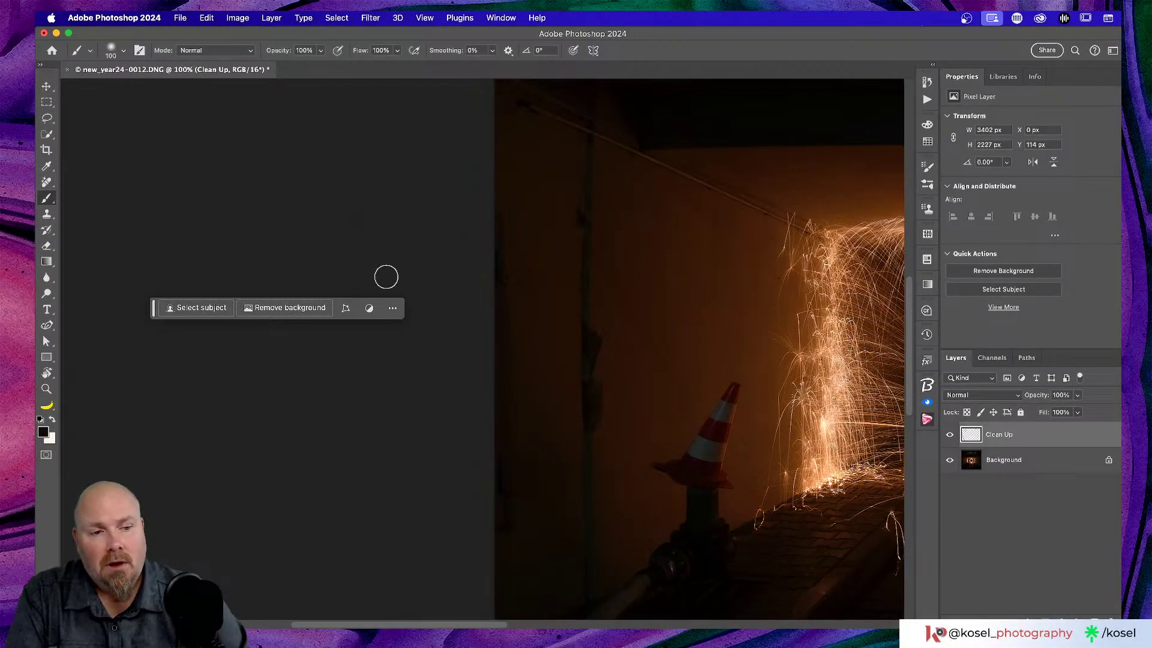
scroll(445, 309, left, 1)
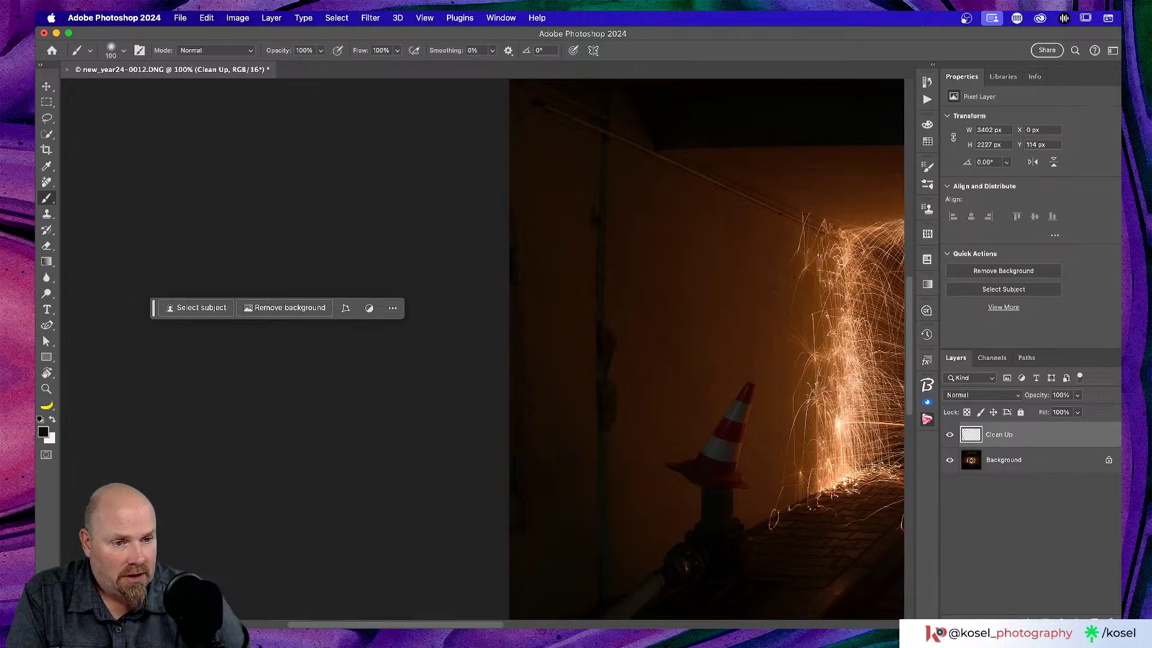
scroll(608, 389, down, 3)
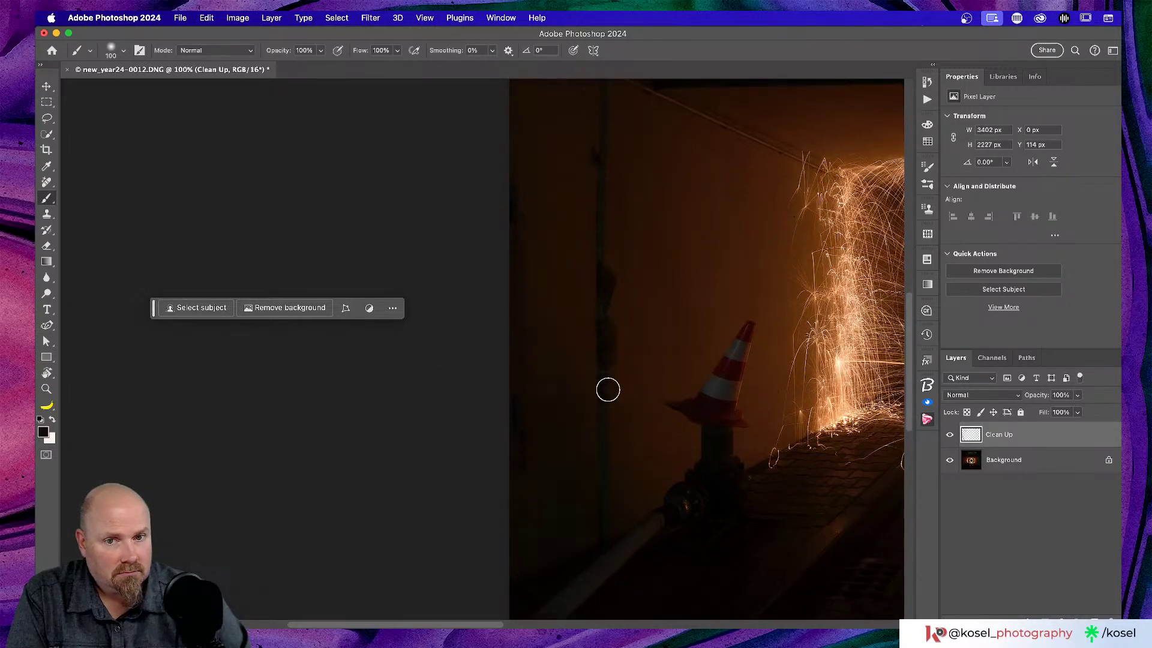
scroll(607, 389, left, 2)
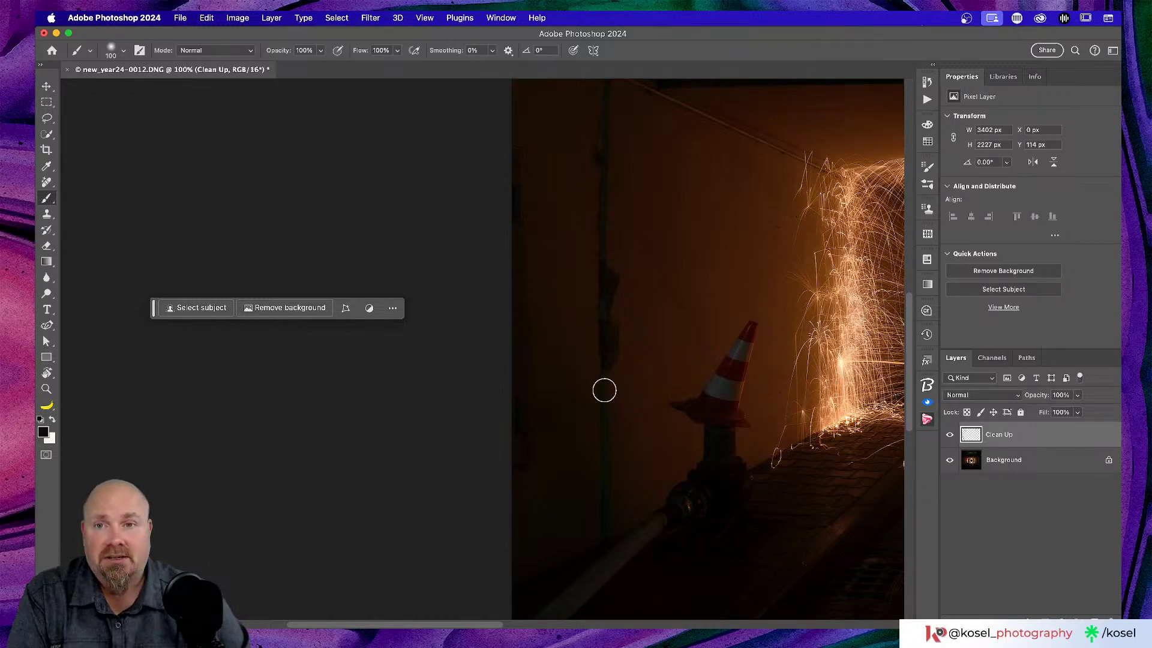
- Switch back to Chrome and close the tab with the Discord image attachment
key(super+Tab)
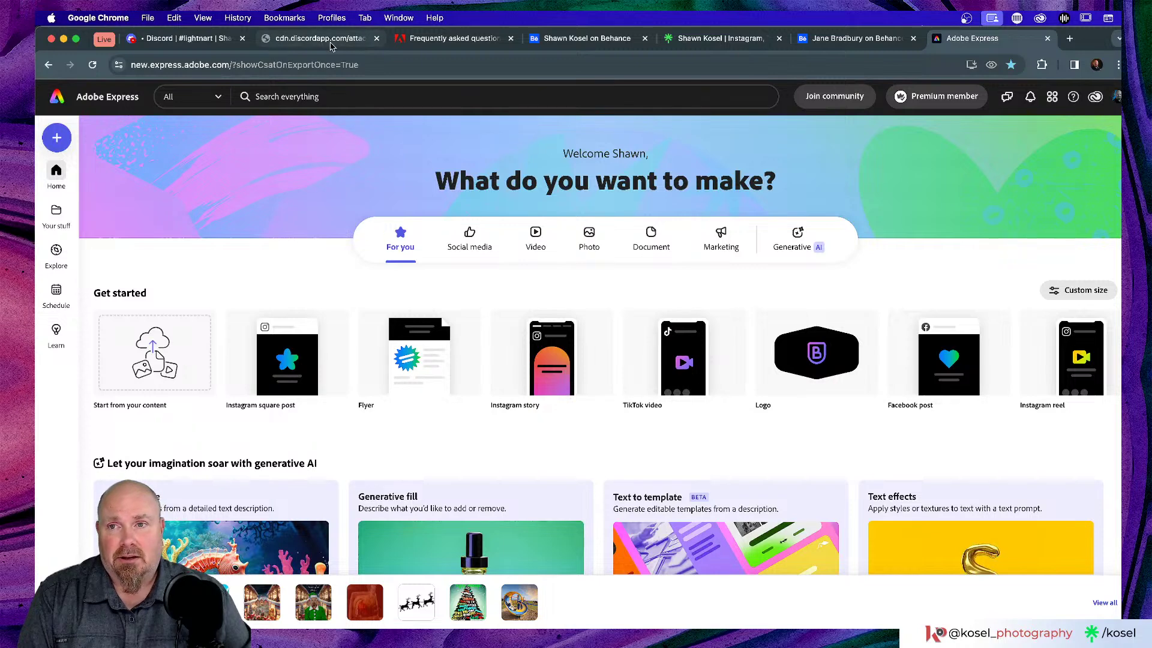
click(330, 42)
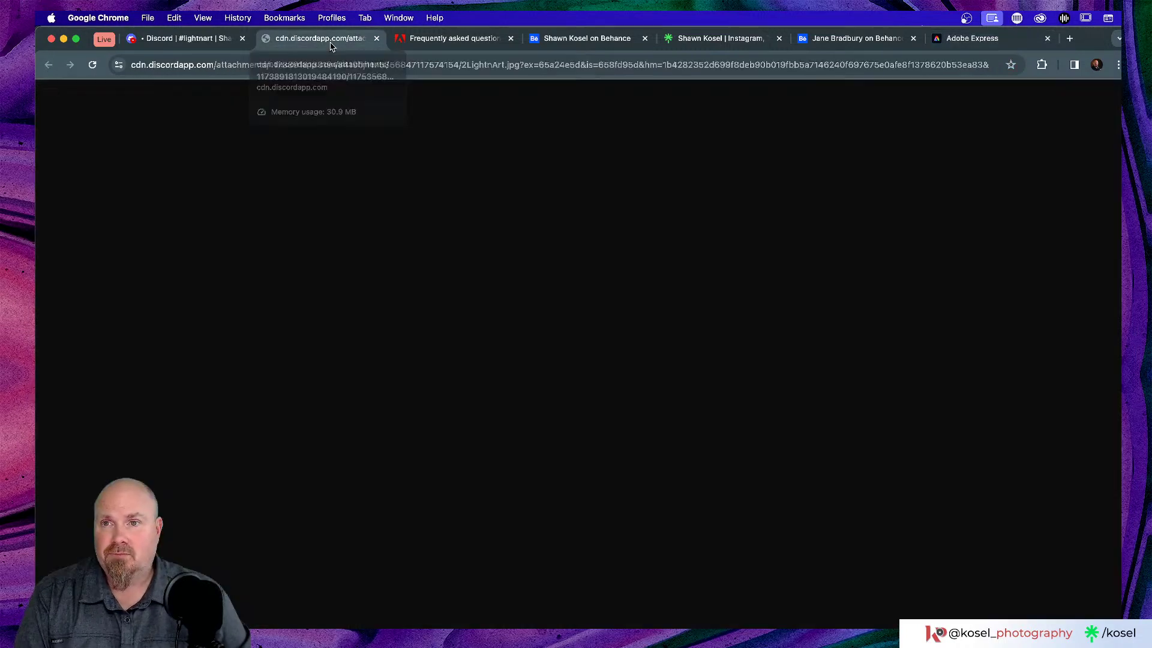
click(490, 41)
click(360, 40)
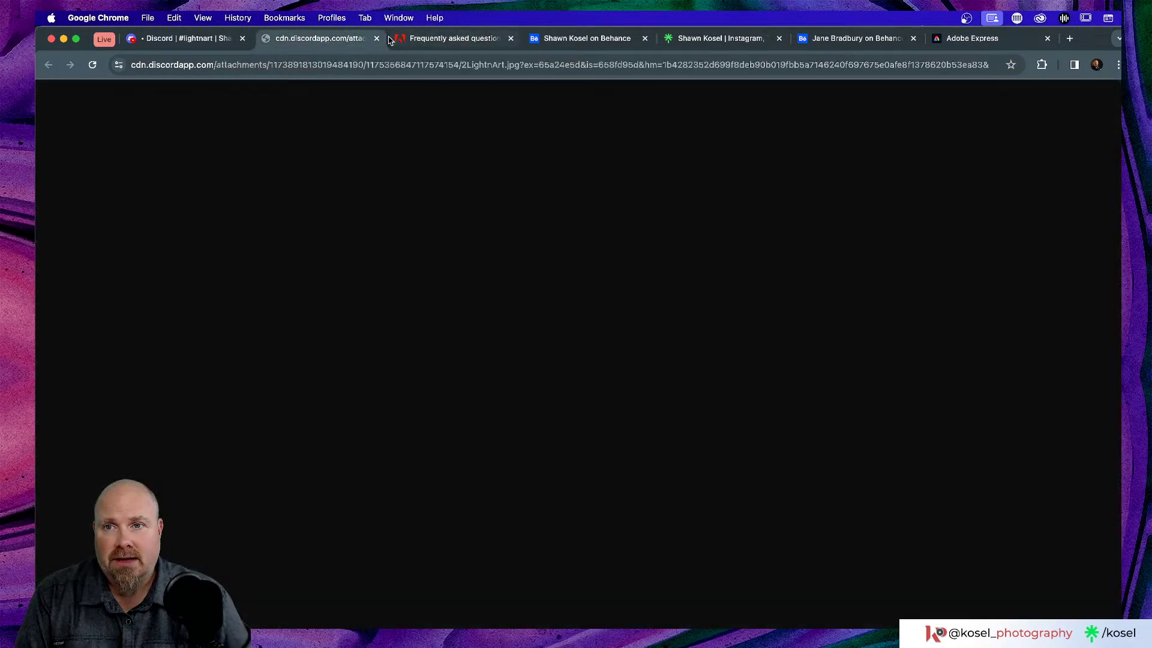
click(377, 39)
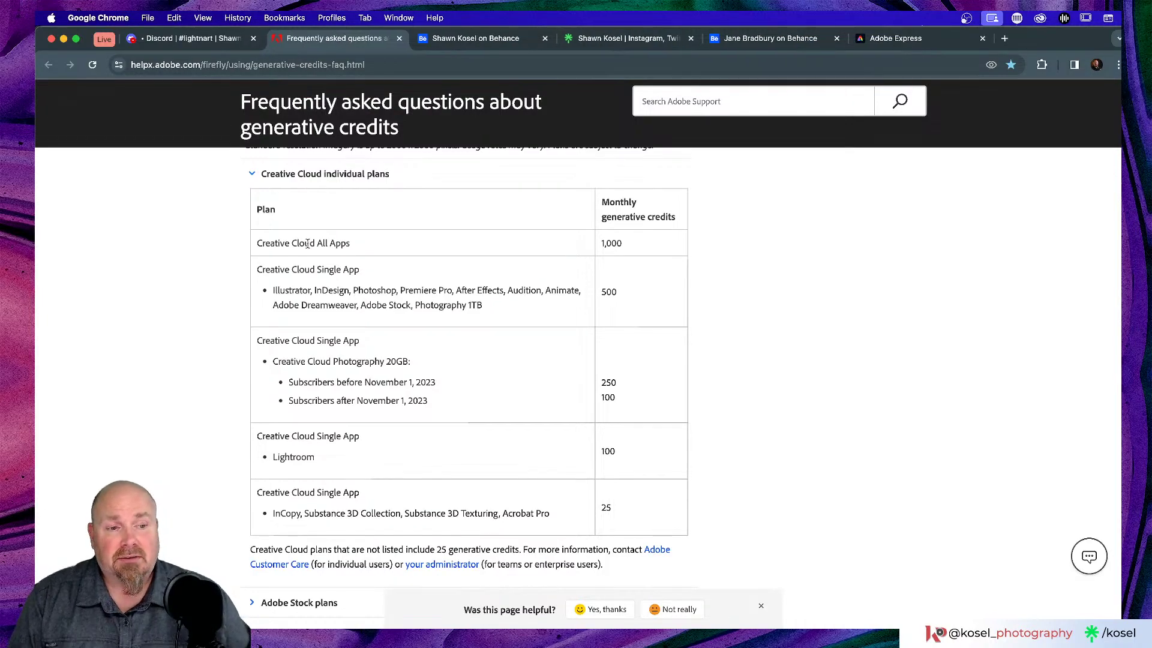
- Read the generative credits FAQ: monthly credits per plan, credit rates per app feature, and the introductory note on credit limits
scroll(440, 187, up, 7)
scroll(440, 187, down, 20)
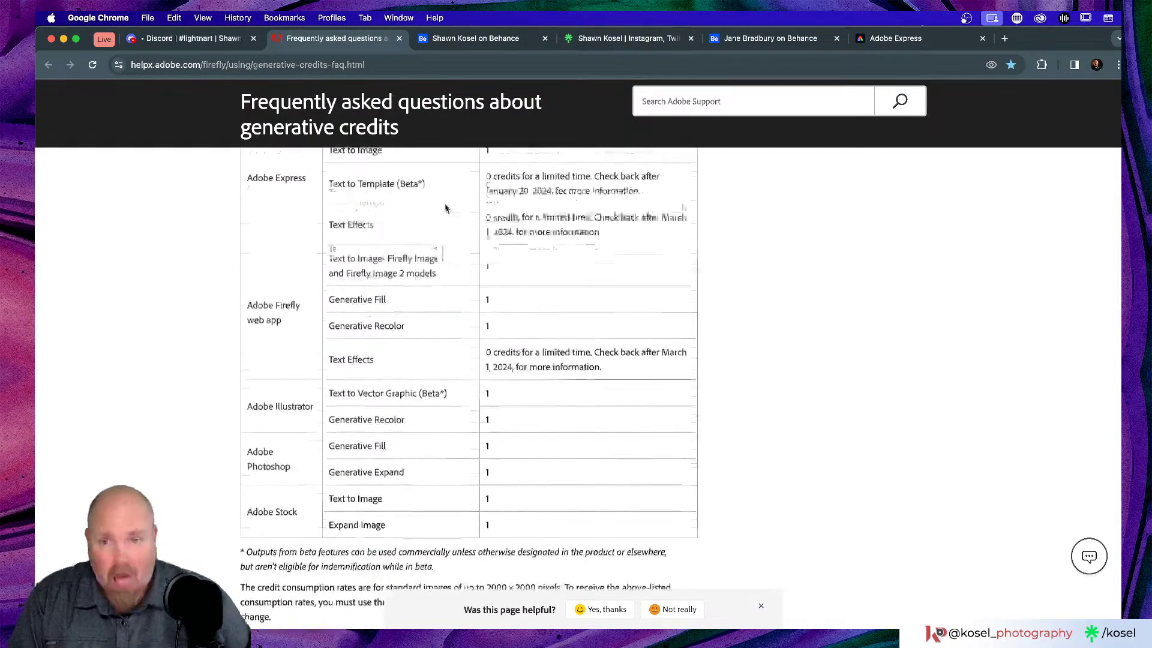
scroll(450, 203, up, 8)
scroll(450, 203, up, 15)
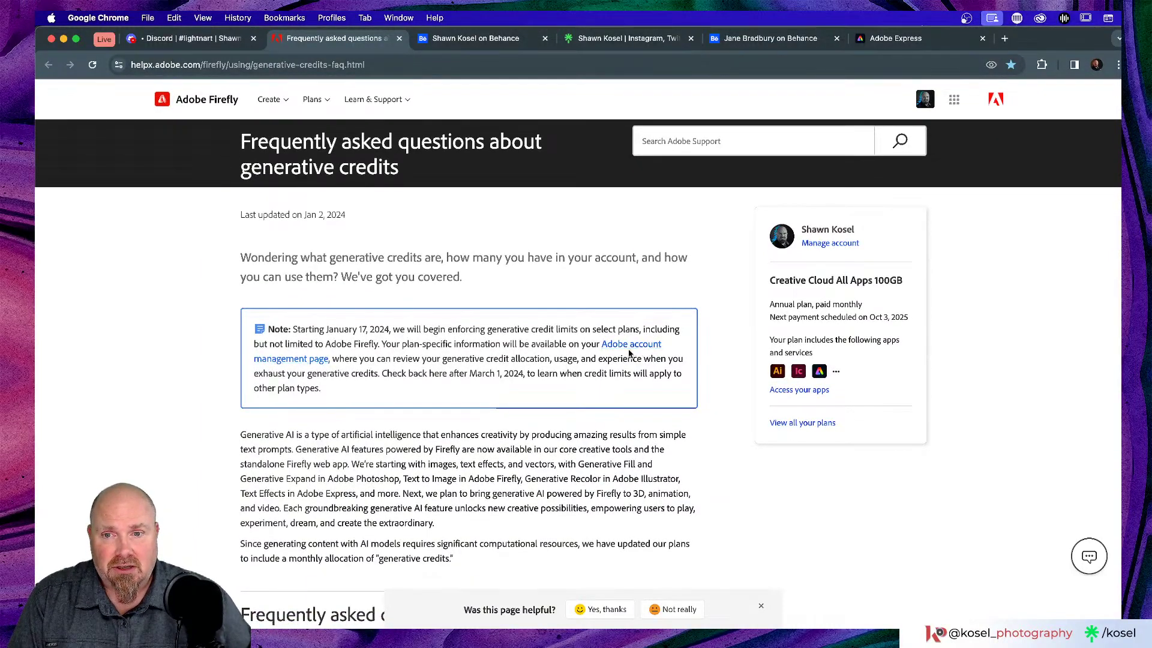
key(super+alt+8)
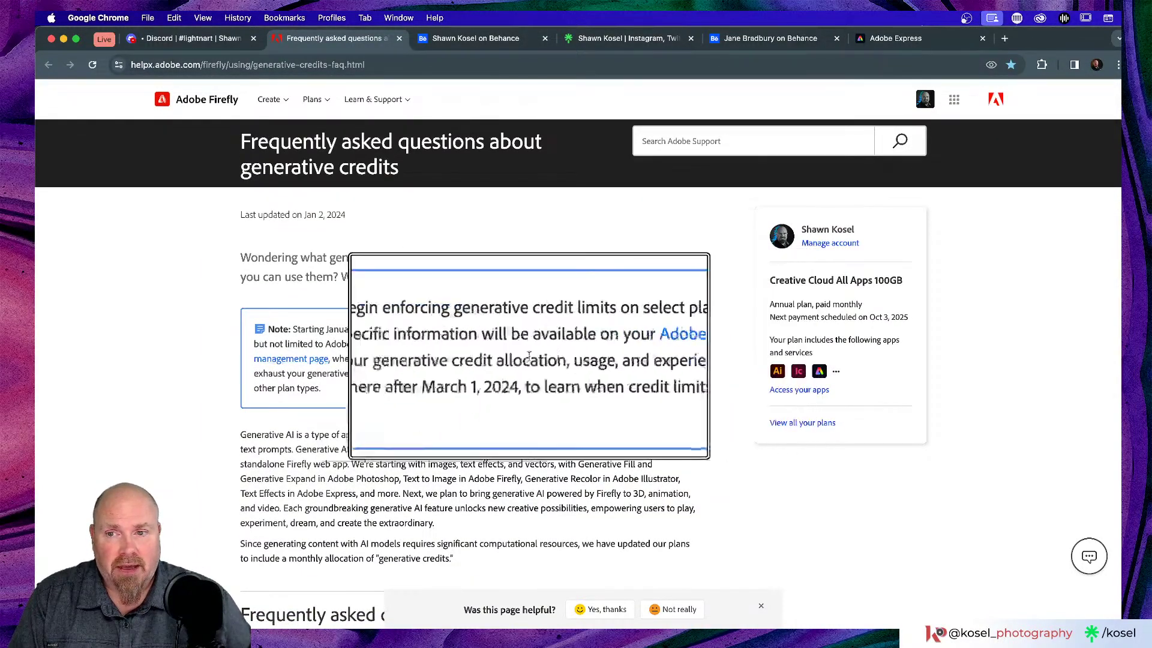
key(super+alt+8)
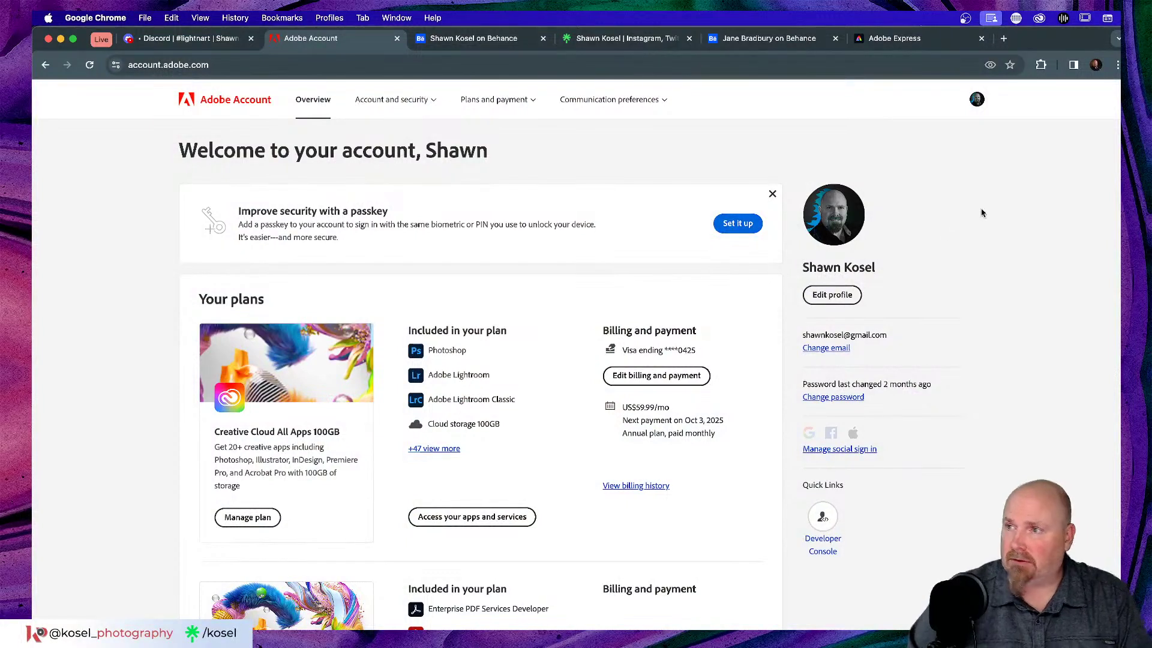
- Check the monthly generative credits balance in the Adobe Account profile details
click(964, 19)
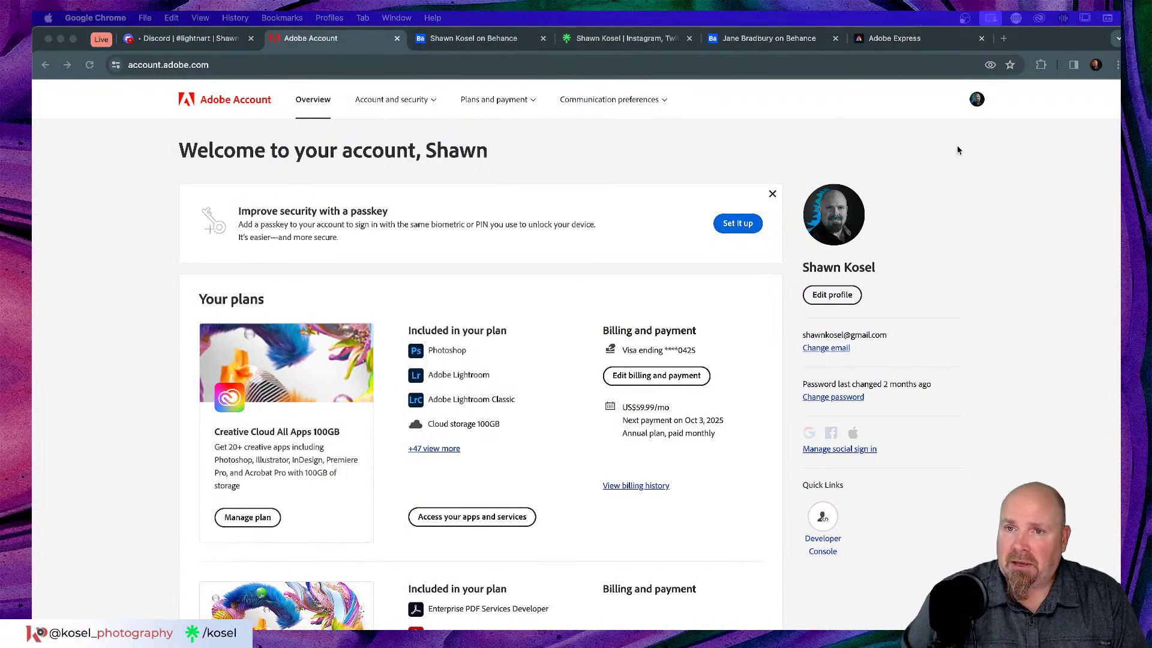
click(982, 111)
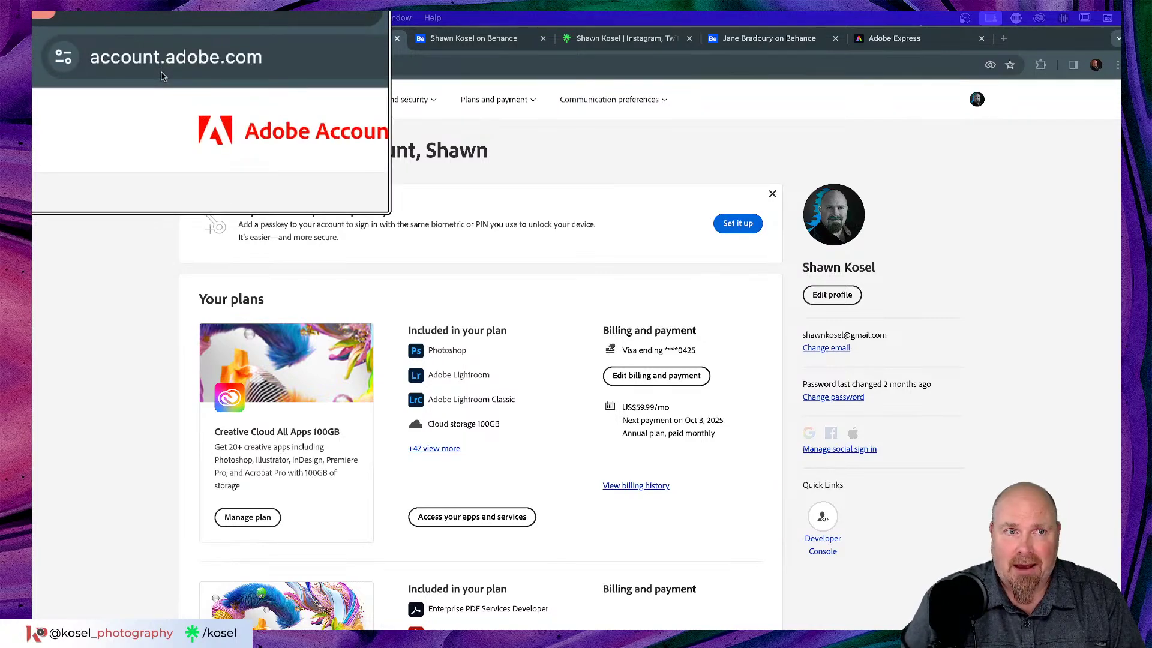
click(977, 99)
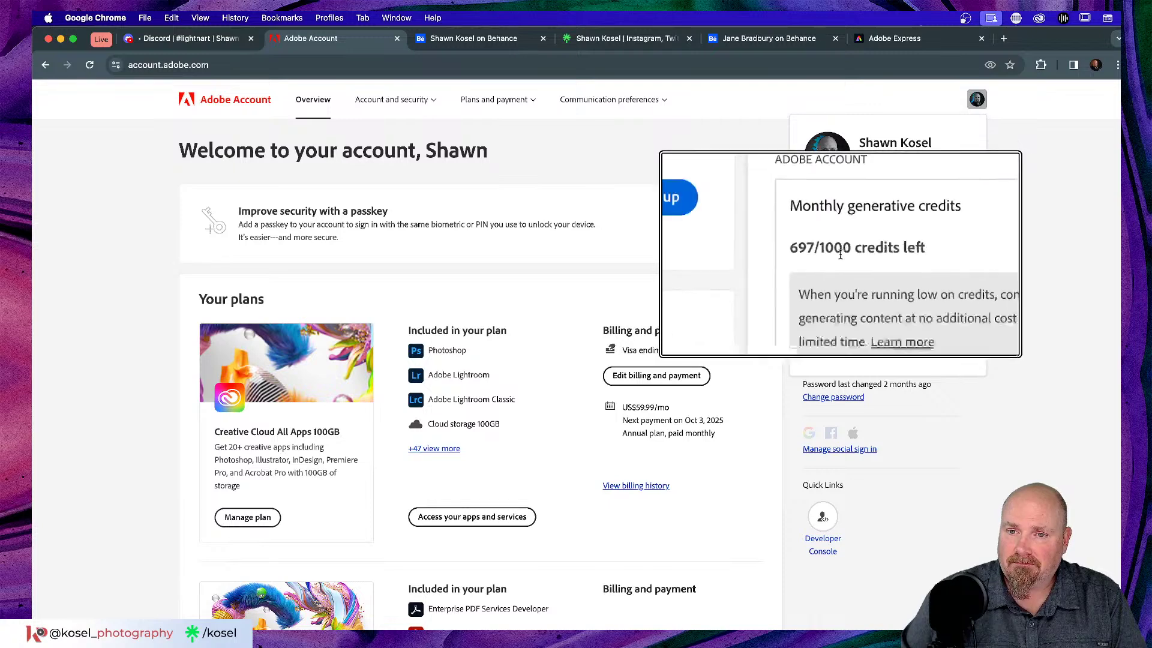
click(1051, 157)
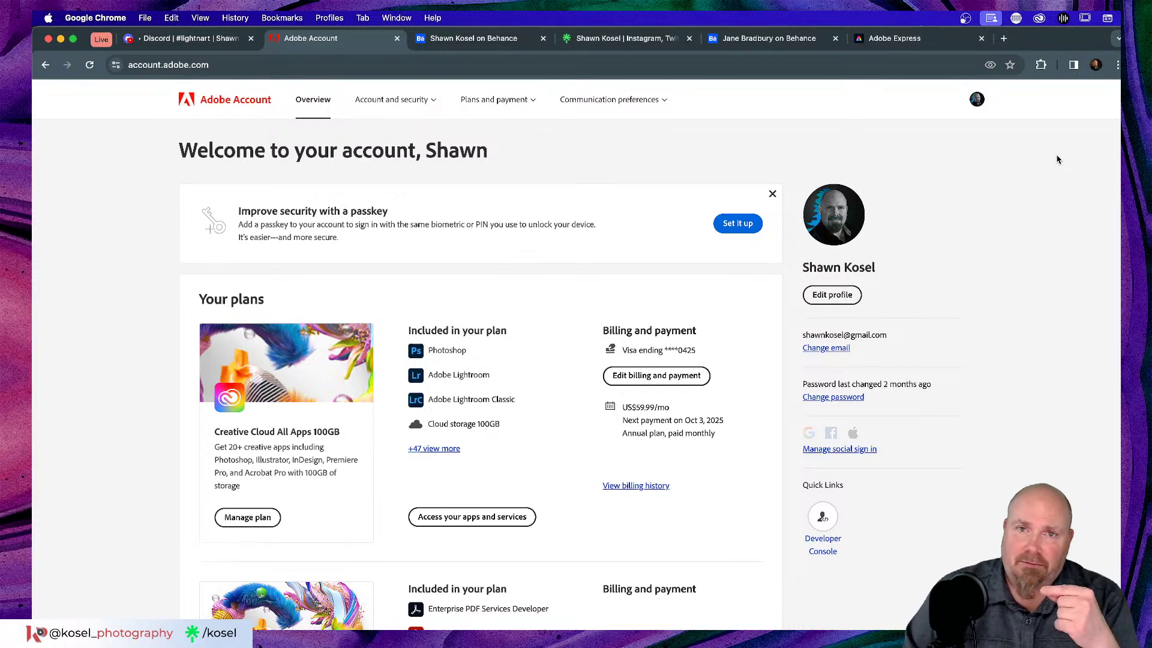
- Switch to the open Adobe Express page and check what its account details say about generative credits
click(933, 39)
click(1114, 97)
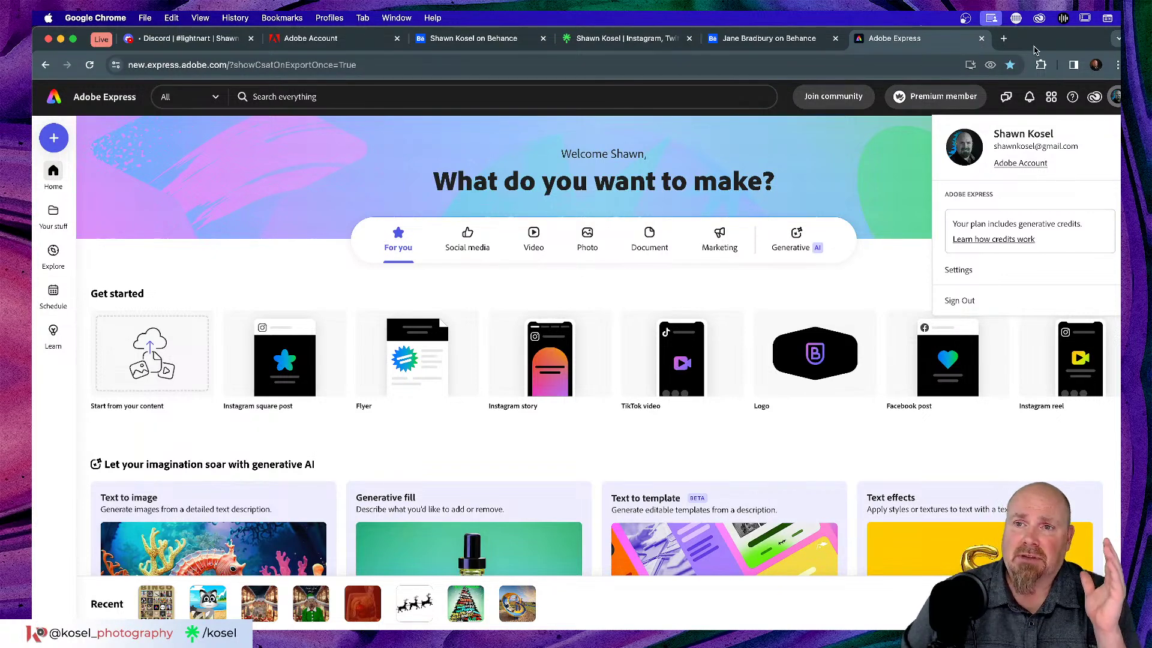
click(894, 209)
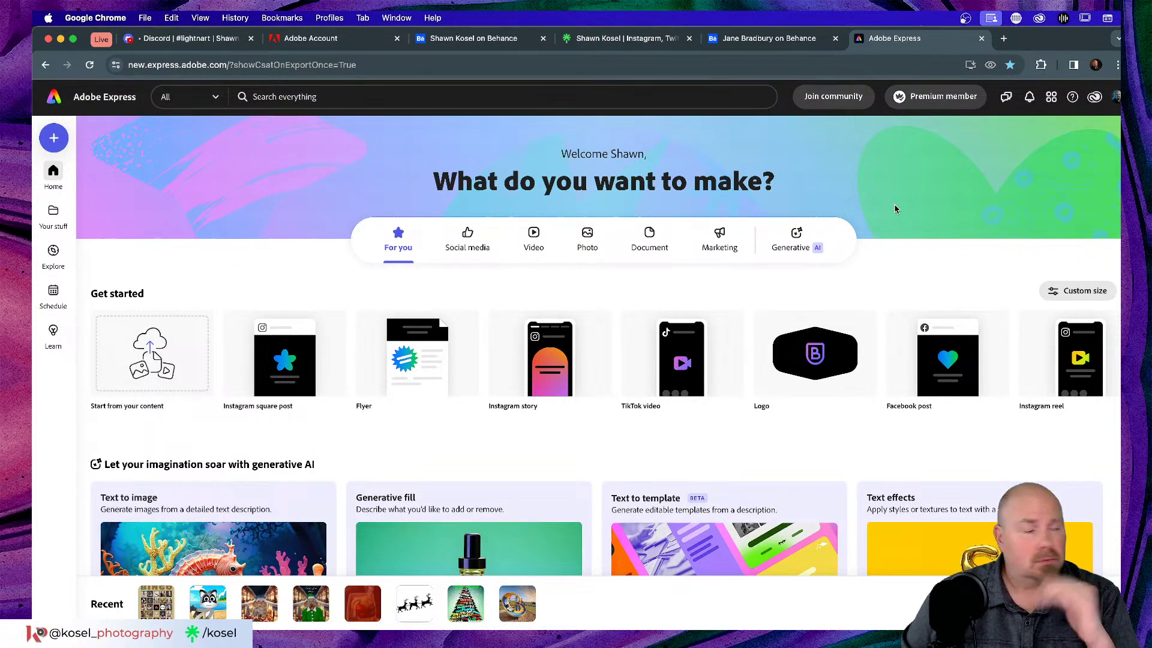
- Switch to Photoshop and remove the marks along the tunnel wall's left edge on the Clean Up layer using the Remove tool at size 100
key(super+Tab)
key(super+Tab)
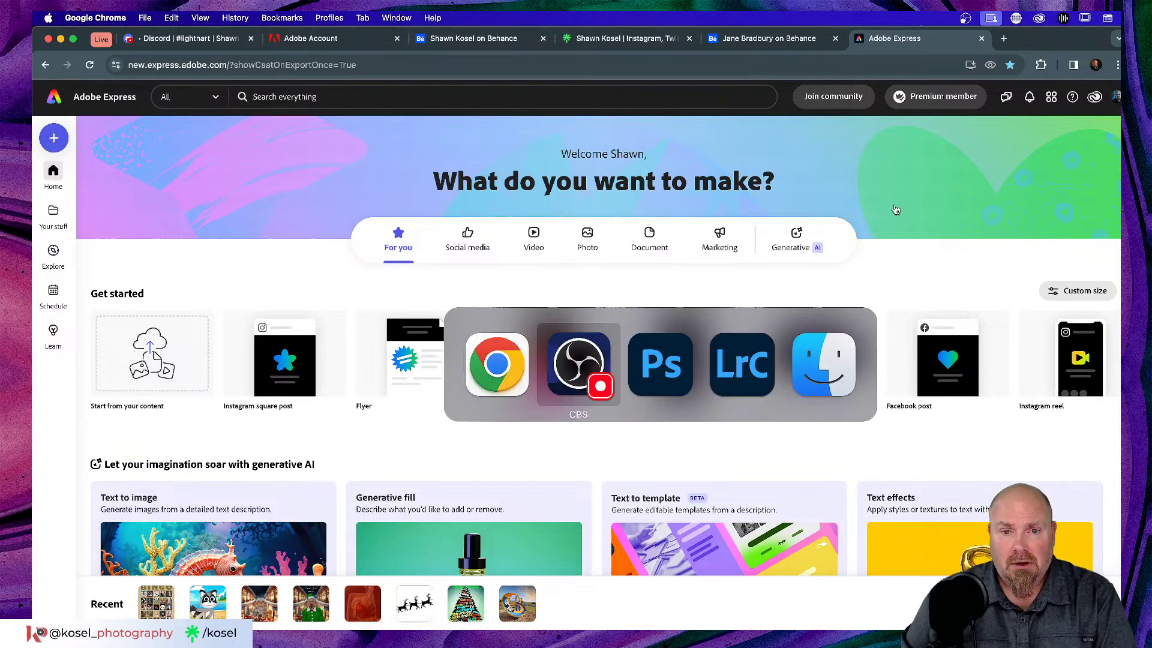
scroll(515, 195, right, 2)
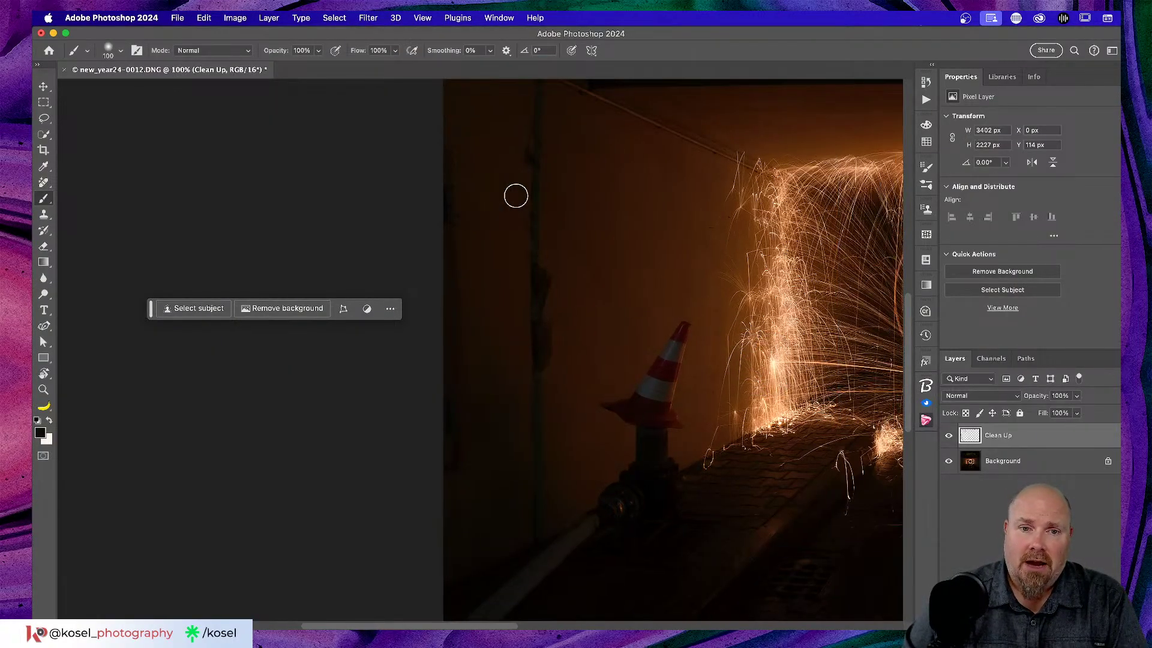
scroll(516, 195, left, 4)
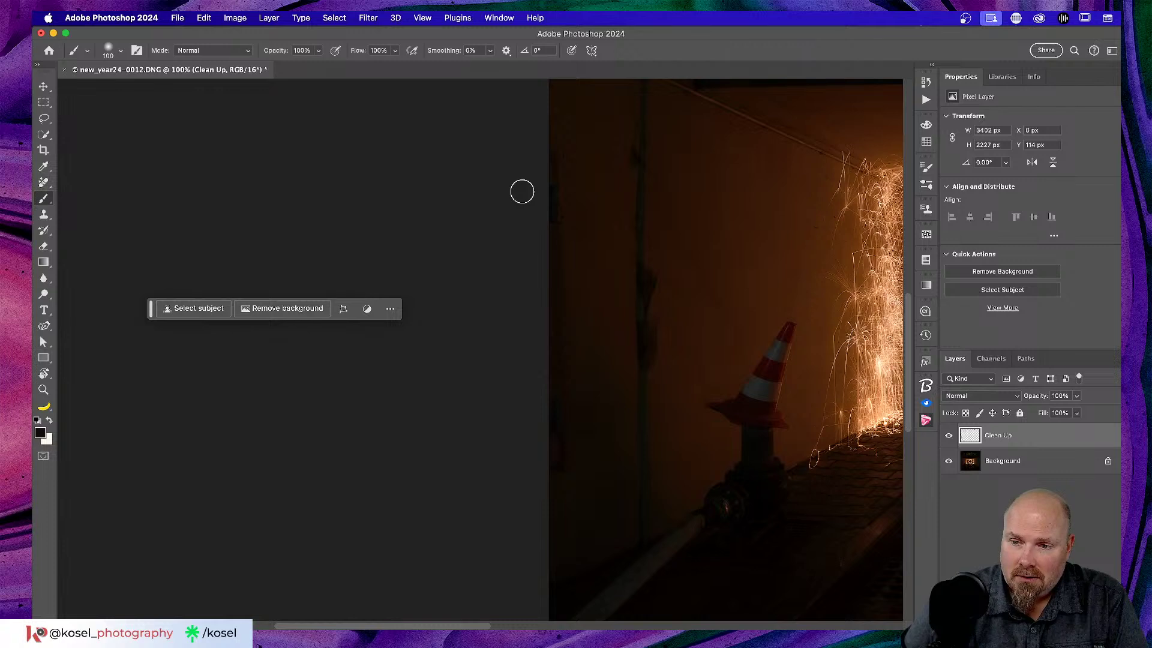
scroll(522, 192, right, 1)
key(super+minus)
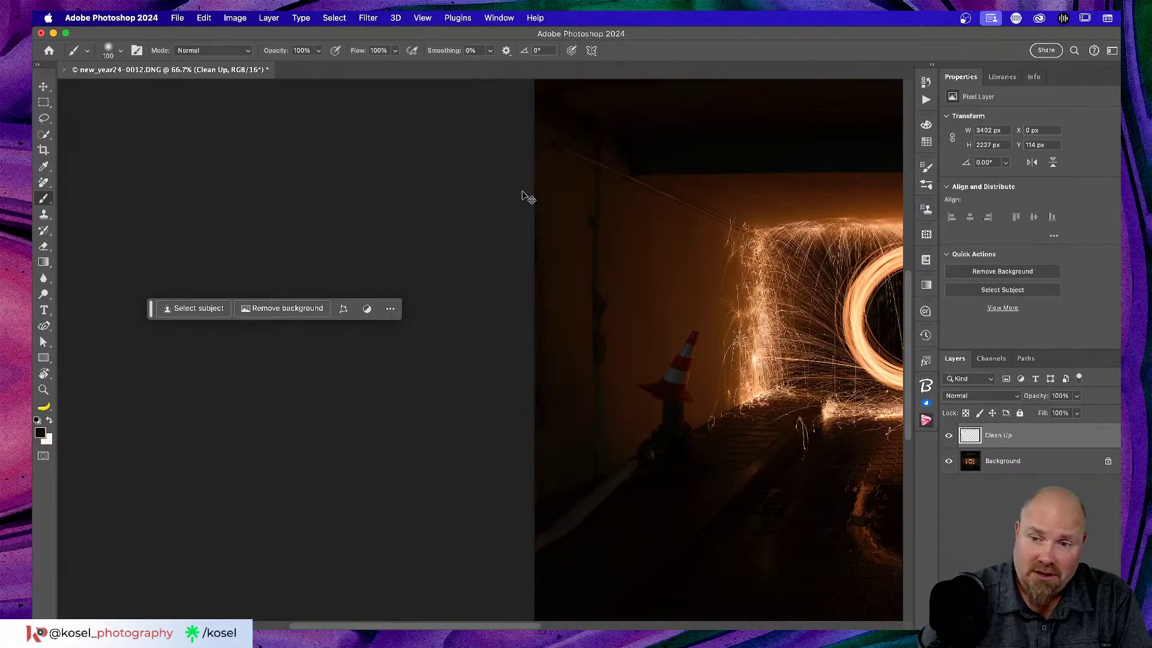
scroll(527, 190, left, 2)
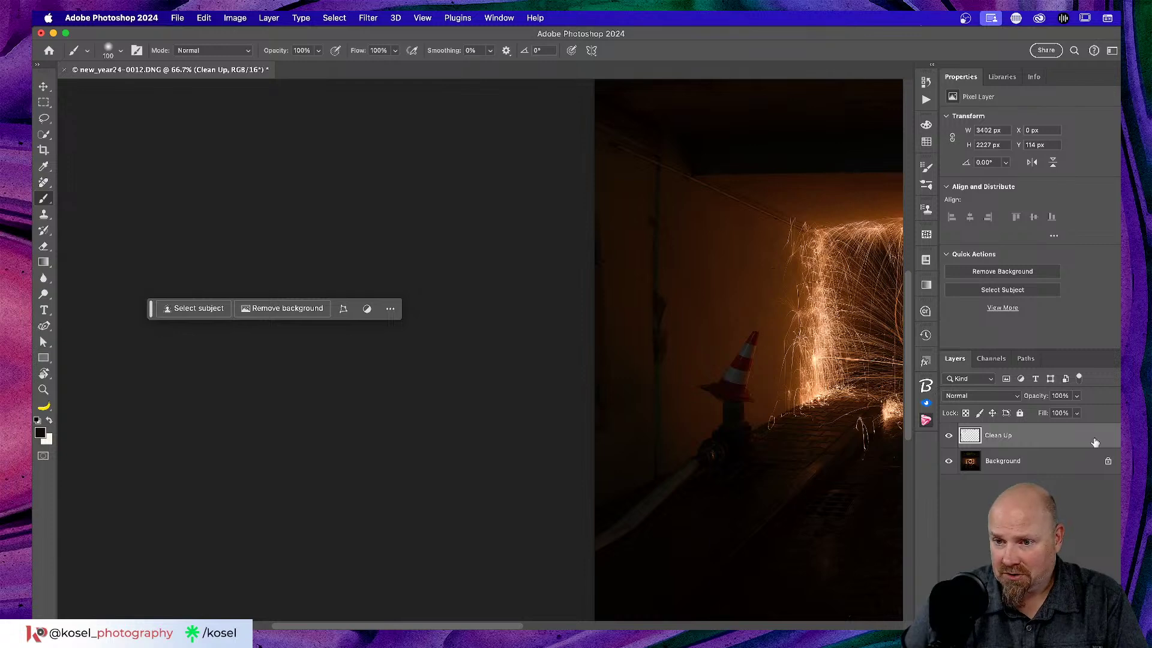
click(43, 183)
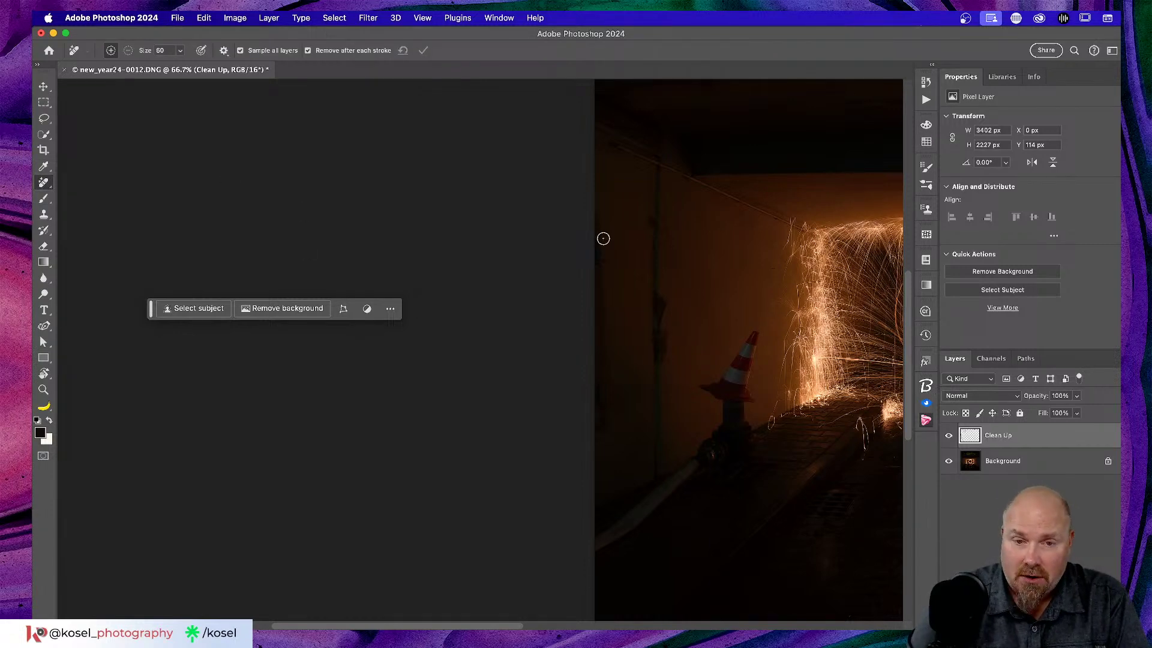
key(bracketright)
key(bracketright)
key(bracketright)
key(bracketright)
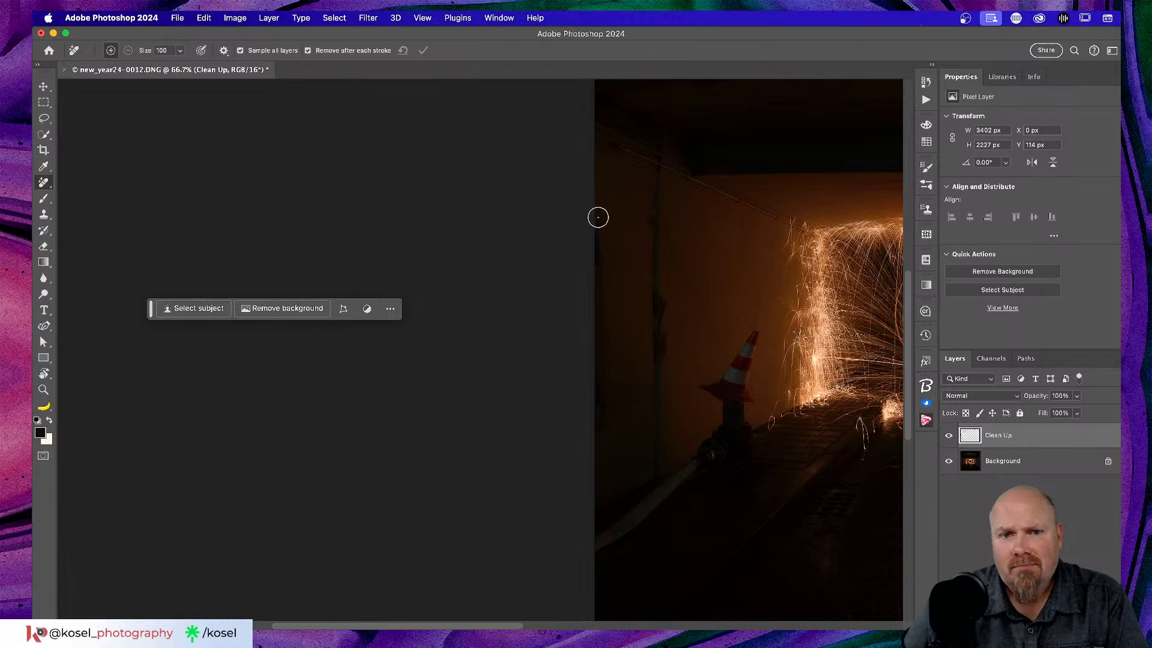
mouse_move(596, 214)
mouse_down()
mouse_move(615, 264)
mouse_move(593, 270)
mouse_move(595, 212)
mouse_up()
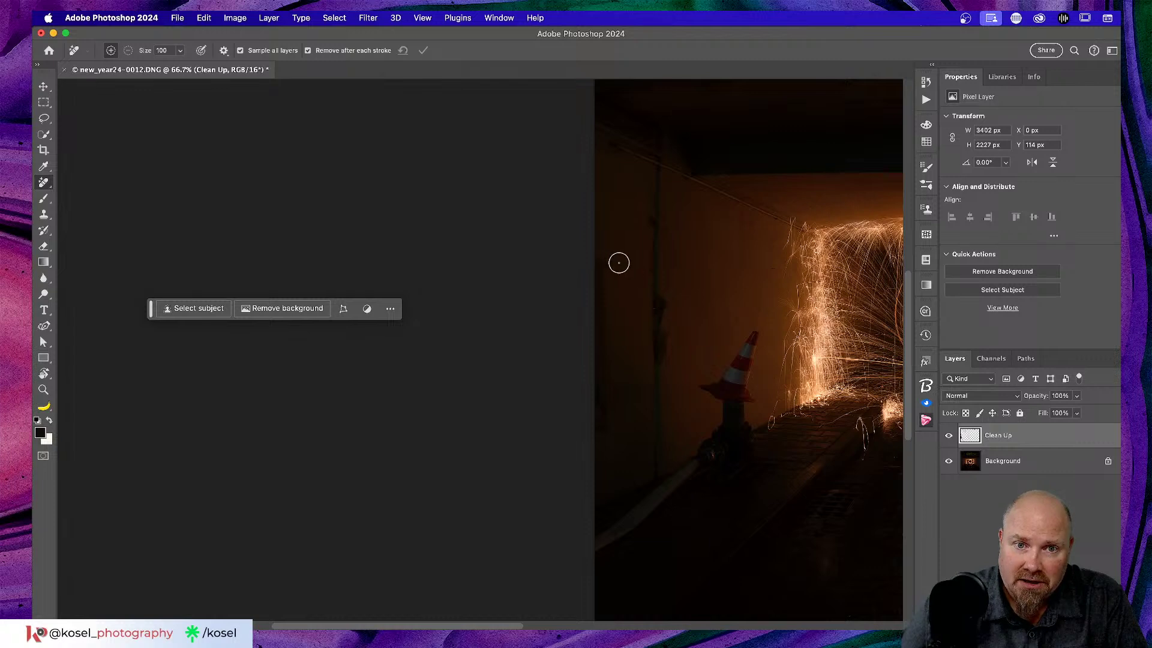
mouse_move(599, 255)
mouse_down()
mouse_move(605, 369)
mouse_move(597, 259)
mouse_up()
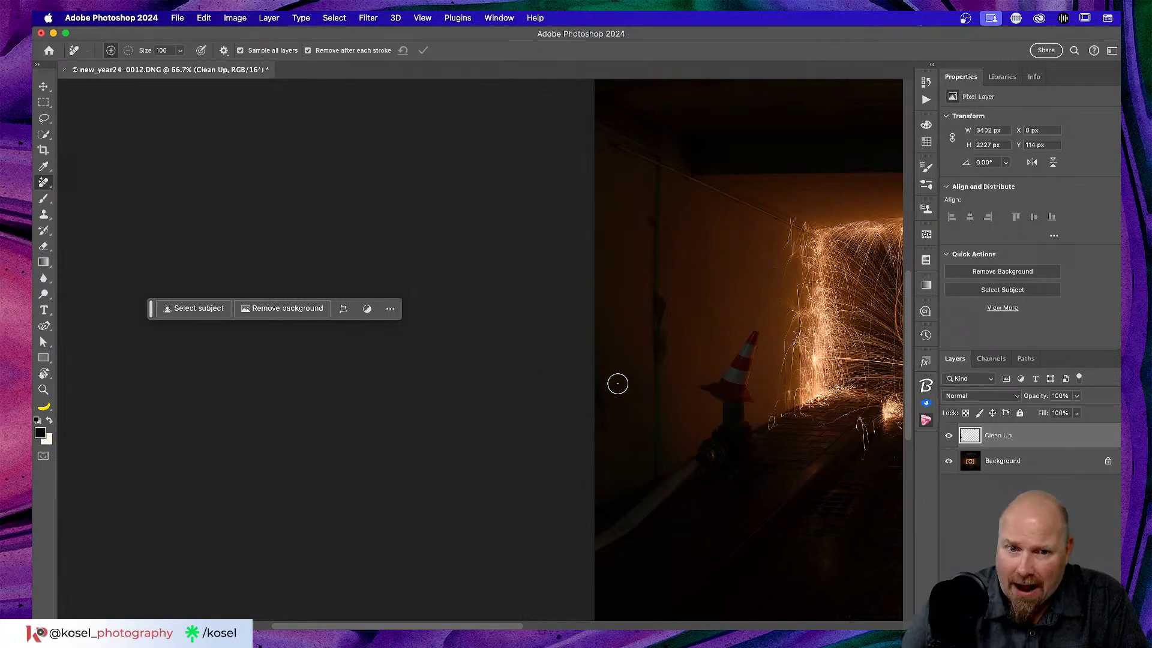
mouse_move(601, 353)
mouse_down()
mouse_move(599, 428)
mouse_move(620, 400)
mouse_move(619, 387)
mouse_move(602, 385)
mouse_move(591, 357)
mouse_up()
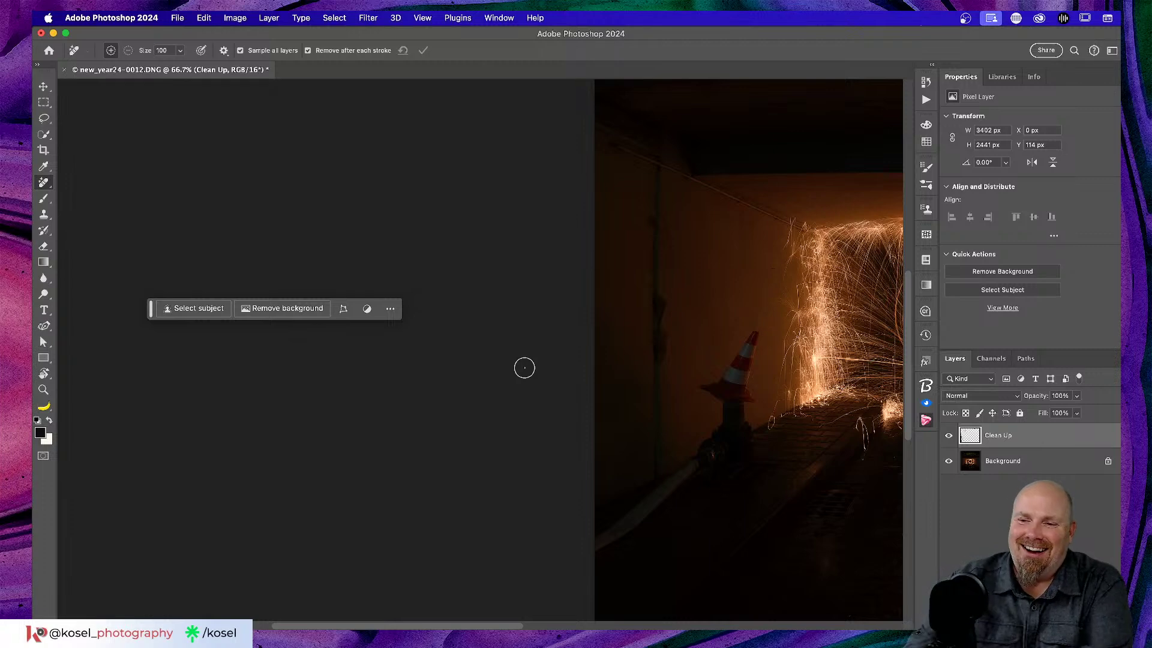
- Show the whole photo and move the contextual task bar down over the dark pavement, clear of the tunnel and sparks
scroll(540, 334, right, 3)
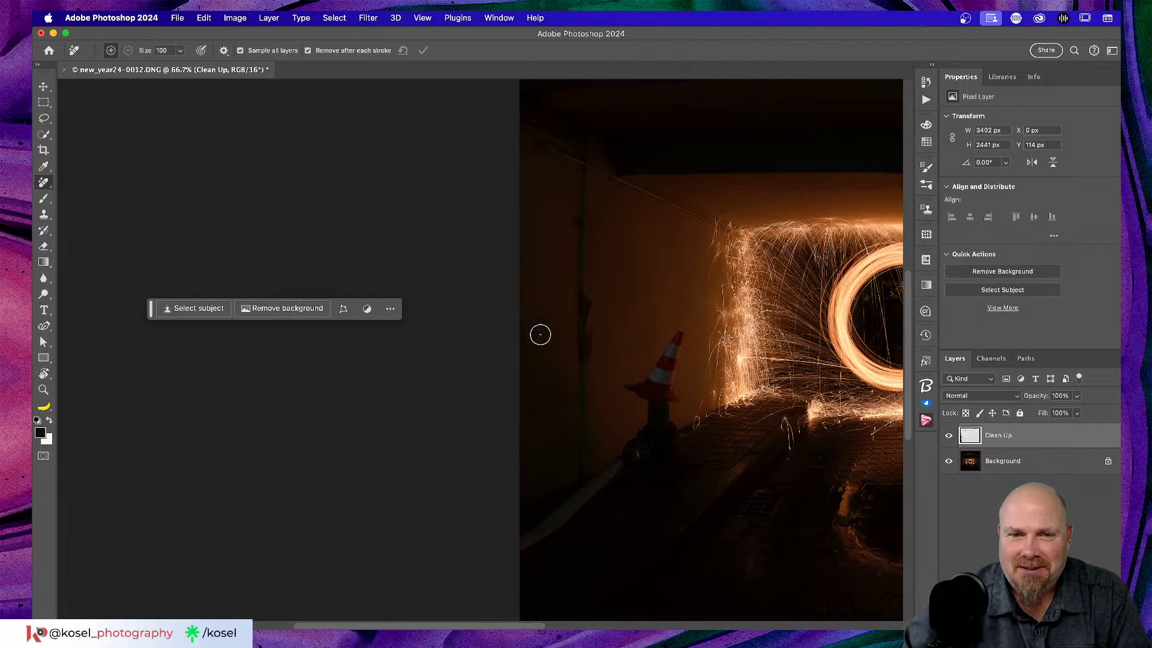
scroll(539, 334, right, 4)
scroll(539, 334, down, 2)
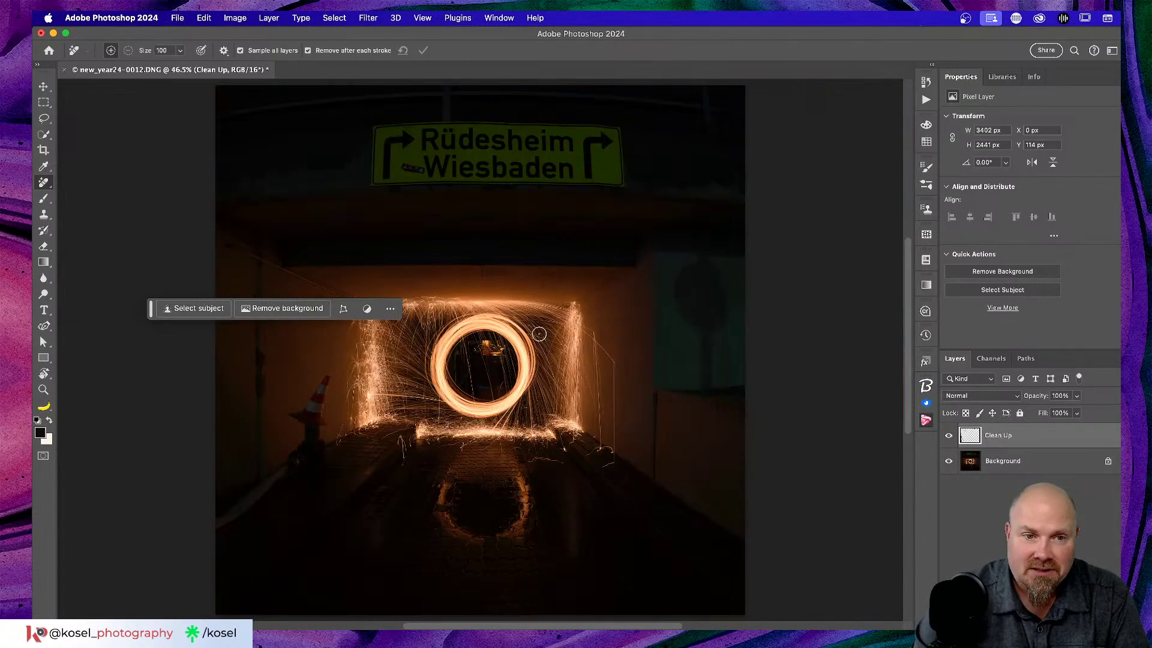
drag(150, 308, 358, 537)
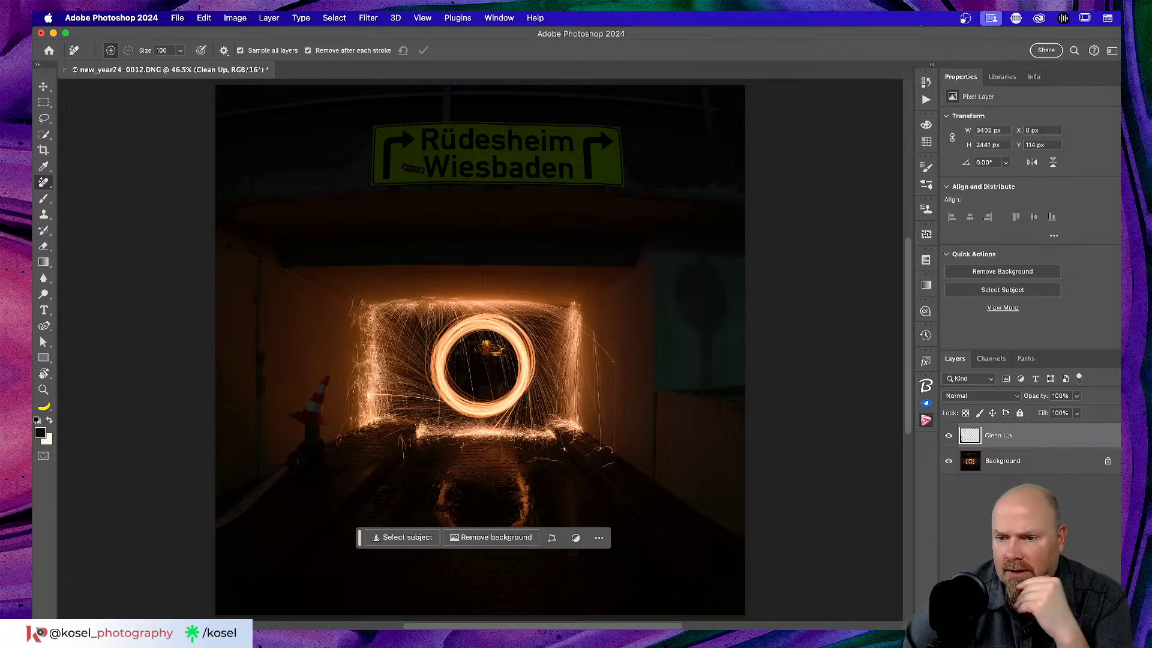
- Add a new layer above Clean Up and remove the dark silhouette on the green right-hand panel using the Remove tool at size 200
key(super+shift+alt+n)
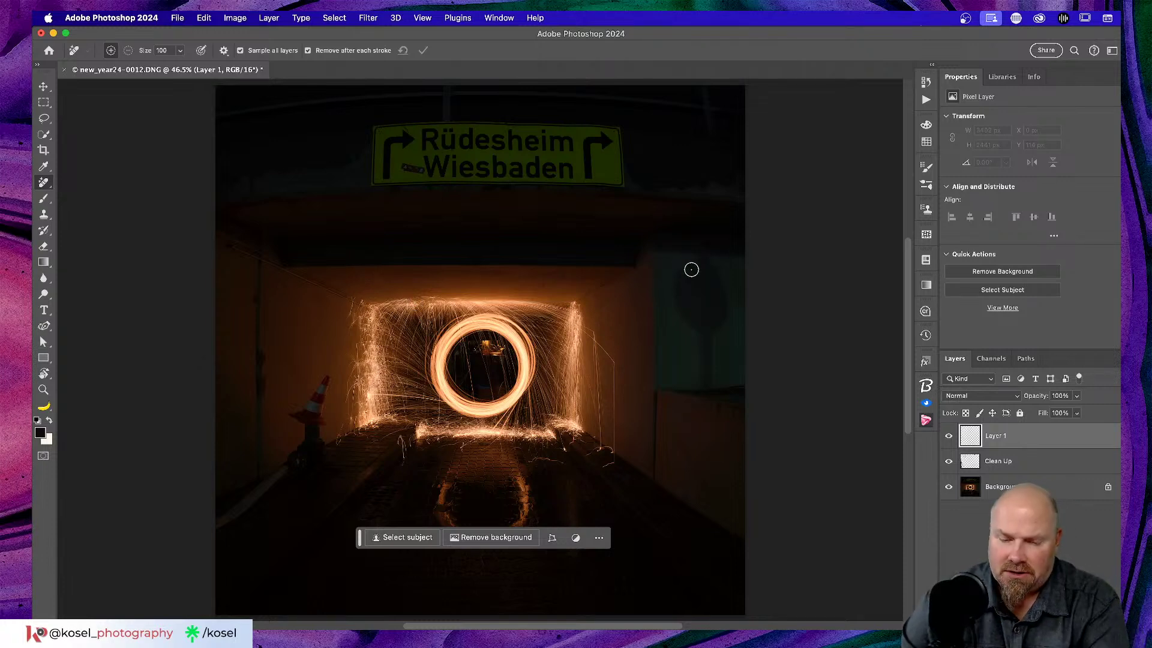
key(bracketright)
key(bracketright)
key(bracketright)
key(bracketright)
mouse_move(696, 268)
mouse_down()
mouse_move(706, 269)
mouse_move(688, 278)
mouse_move(689, 315)
mouse_move(711, 324)
mouse_move(719, 288)
mouse_move(692, 303)
mouse_move(712, 296)
mouse_move(700, 375)
mouse_up()
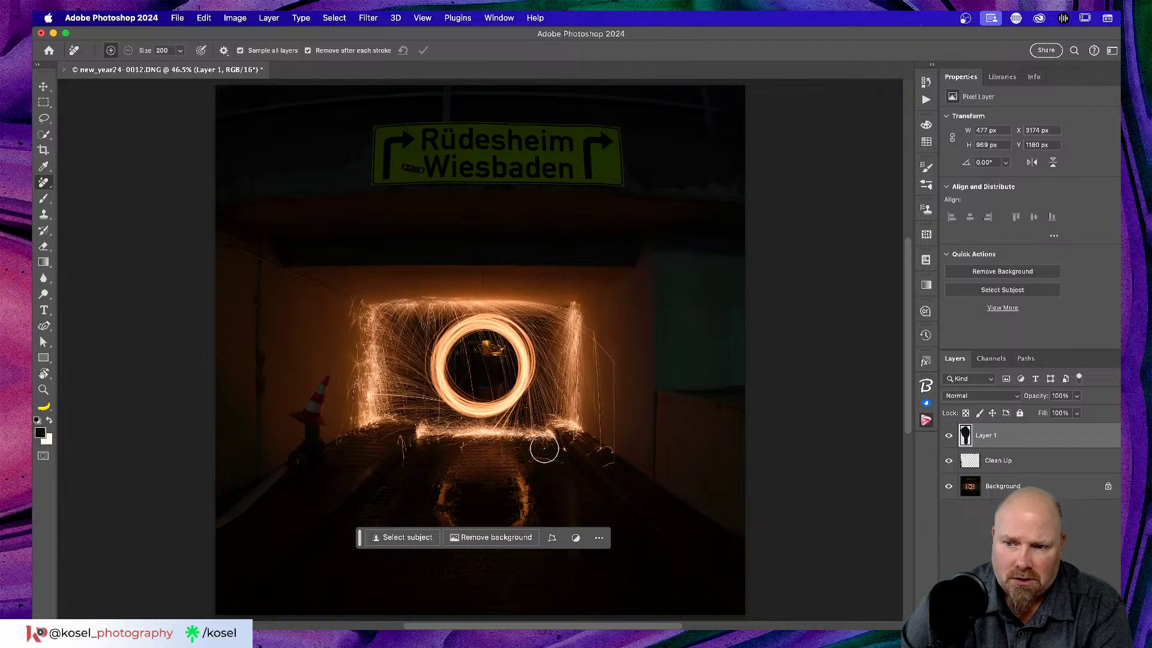
- On the Clean Up layer, remove the dark patches beside the vertical pipe near the traffic cone using the Remove tool at size 80
scroll(544, 449, left, 5)
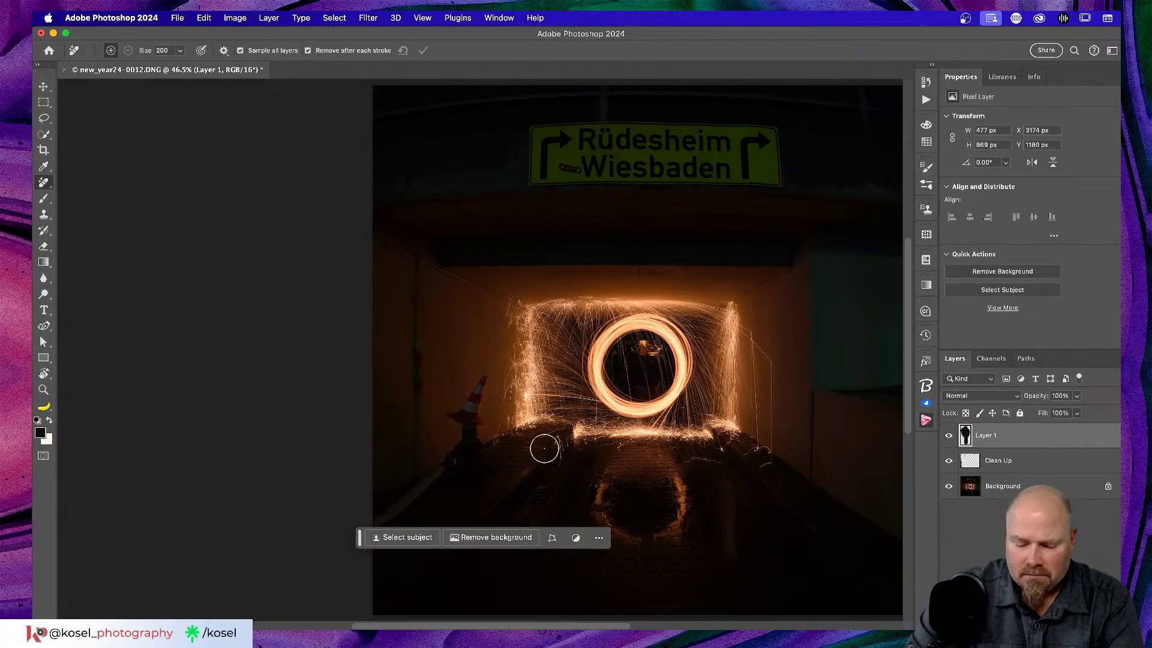
key(super+equal)
key(super+equal)
key(super+equal)
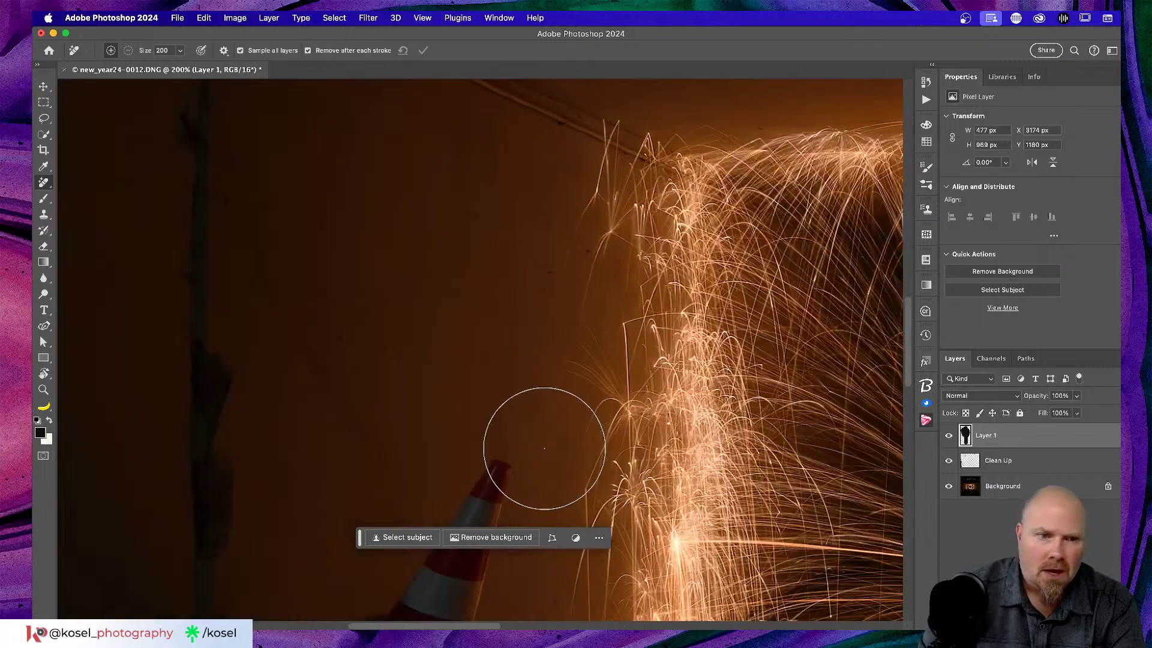
key(super+equal)
scroll(343, 352, down, 5)
scroll(343, 352, left, 2)
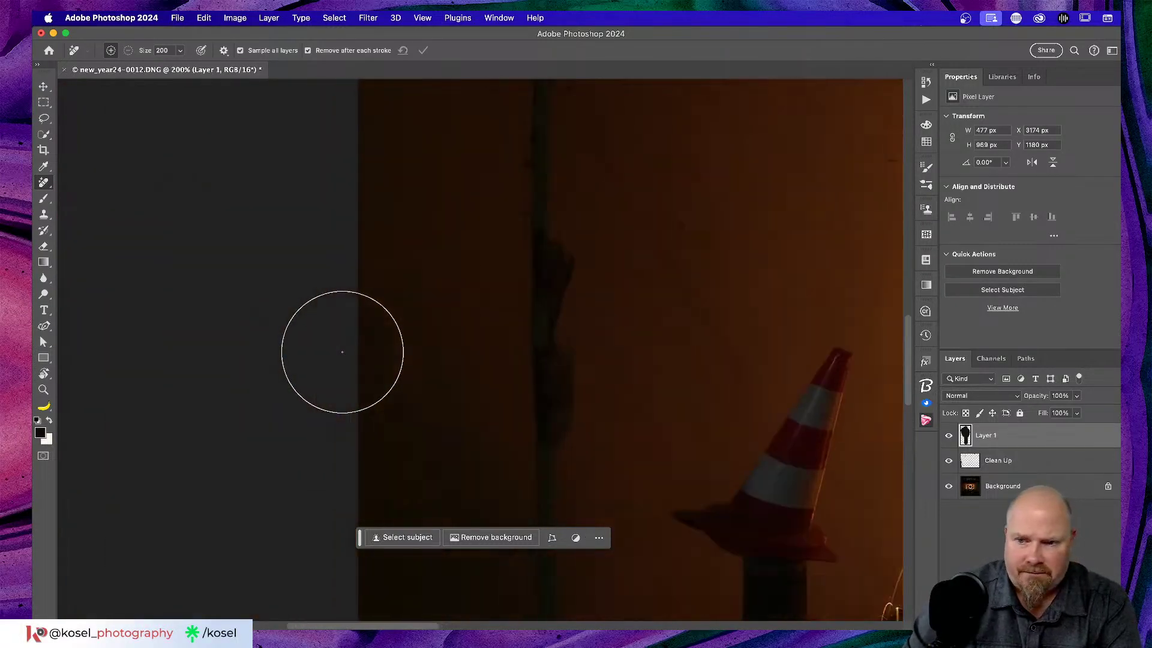
click(1039, 458)
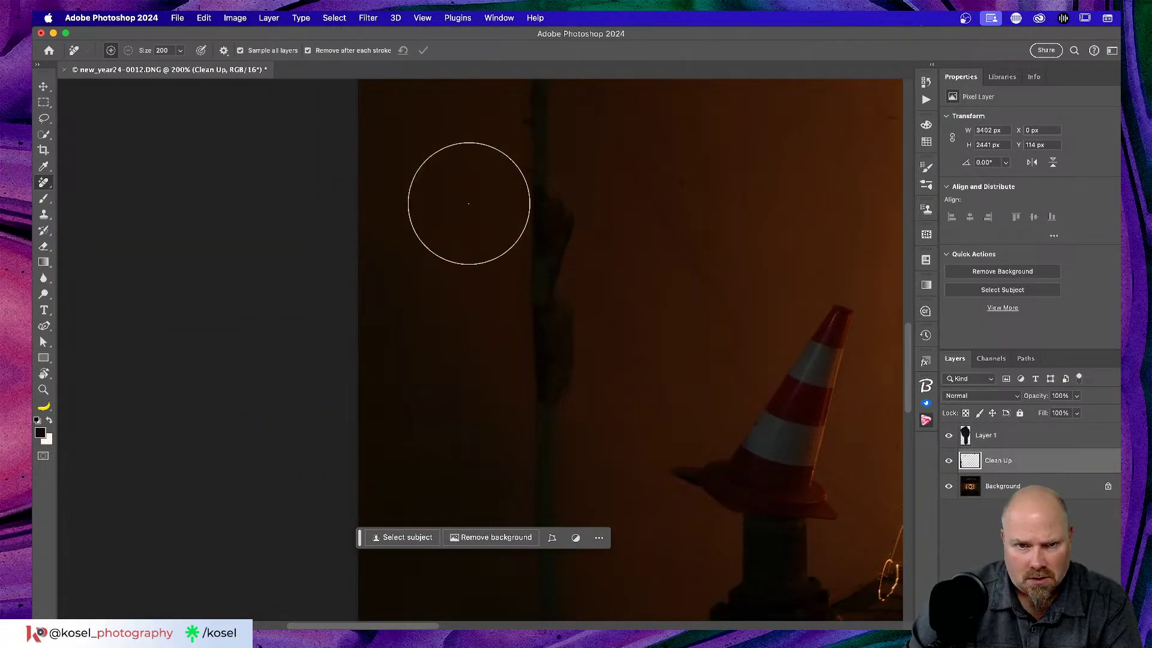
key(bracketleft)
key(bracketleft)
key(bracketleft)
key(bracketleft)
key(bracketleft)
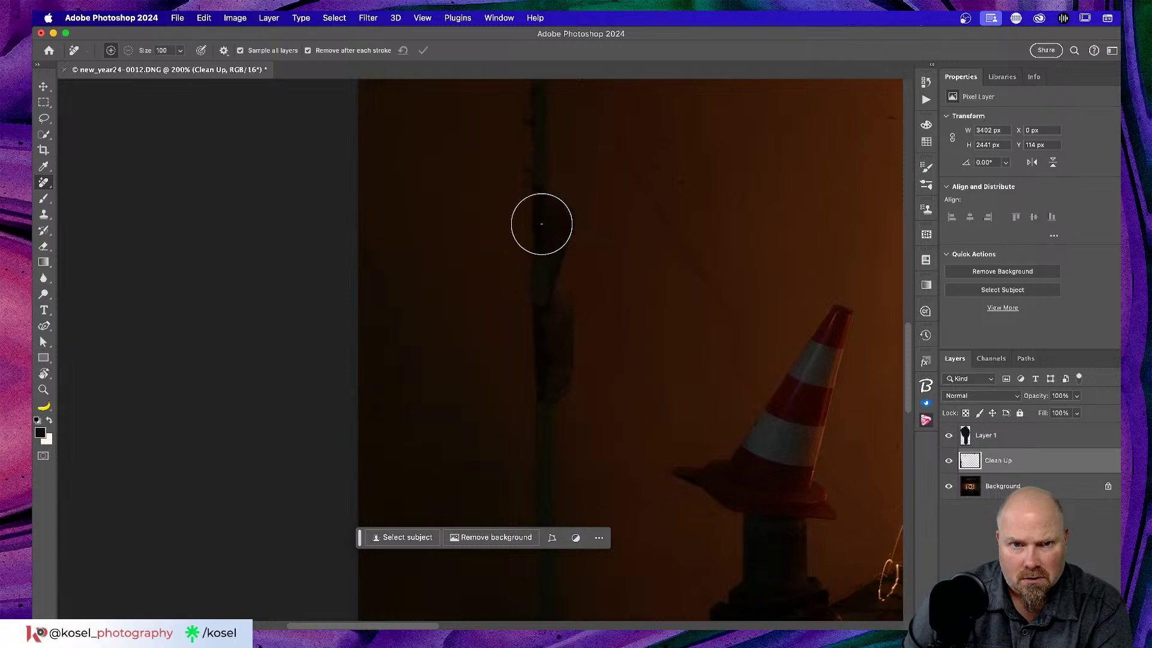
key(bracketleft)
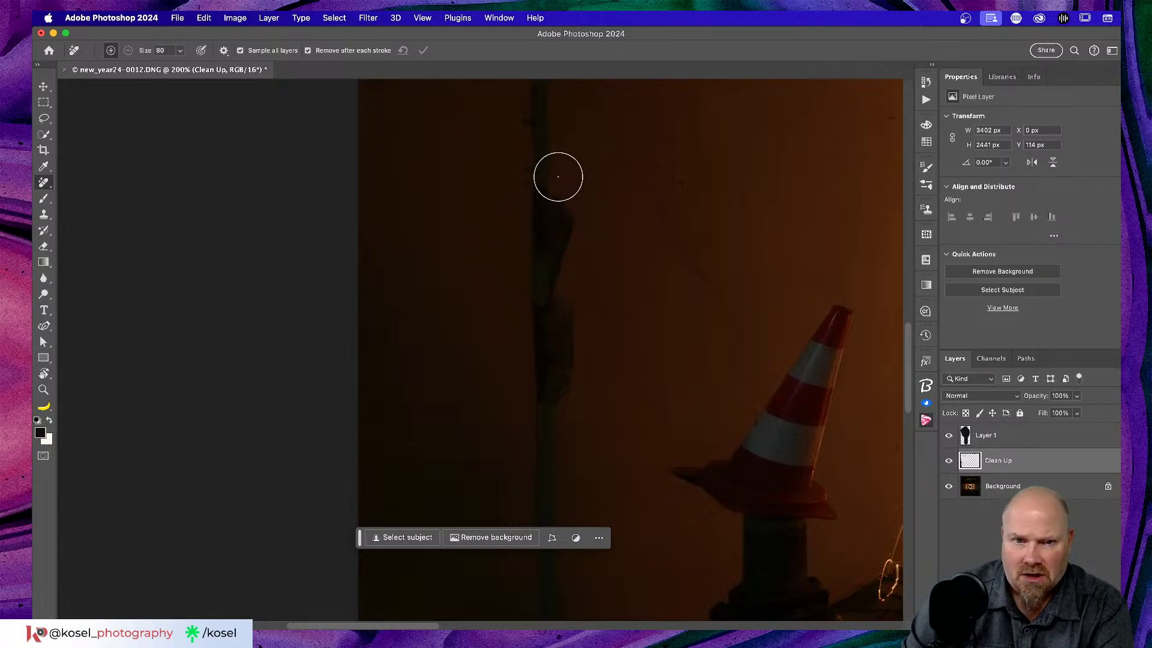
drag(557, 175, 557, 174)
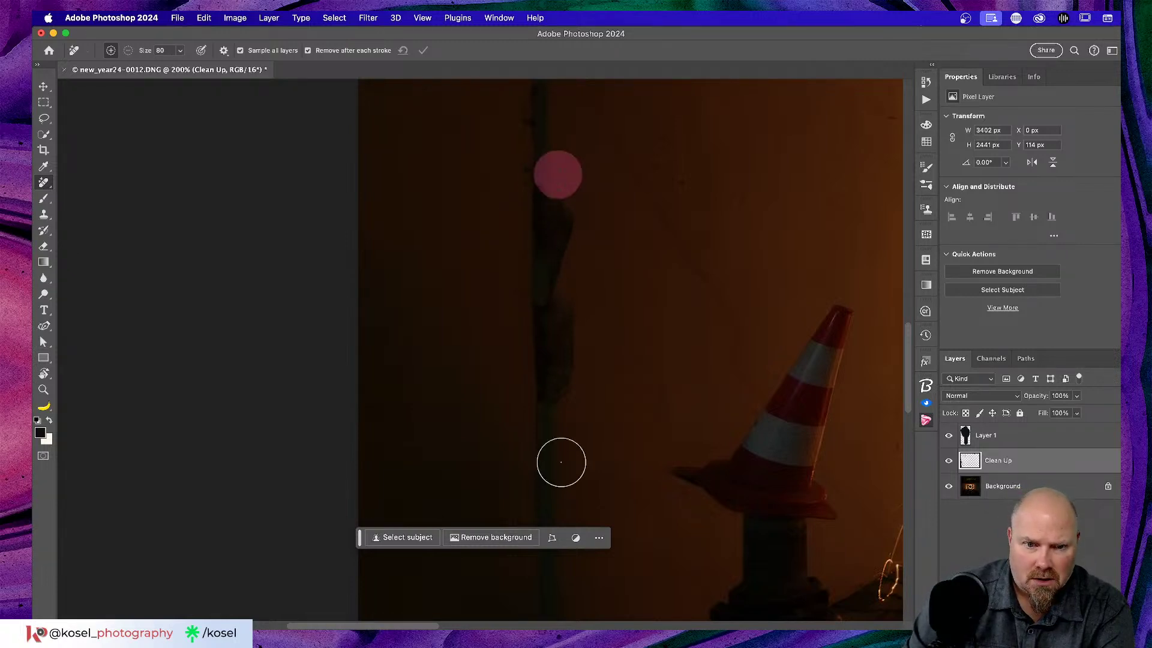
click(565, 442)
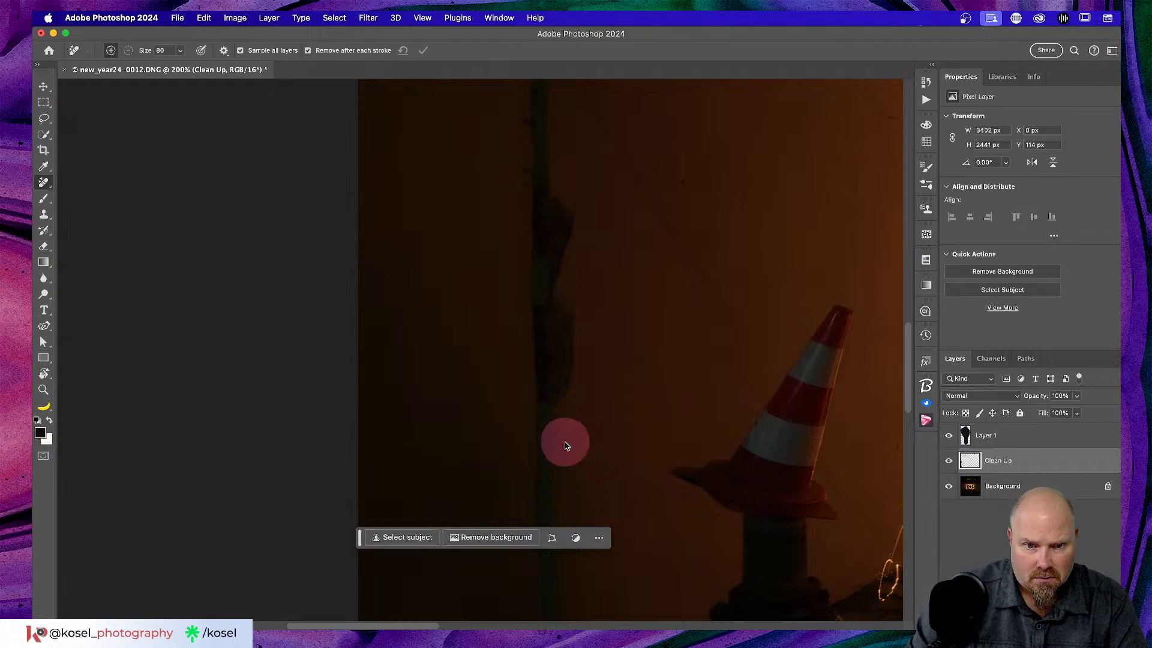
drag(561, 178, 559, 409)
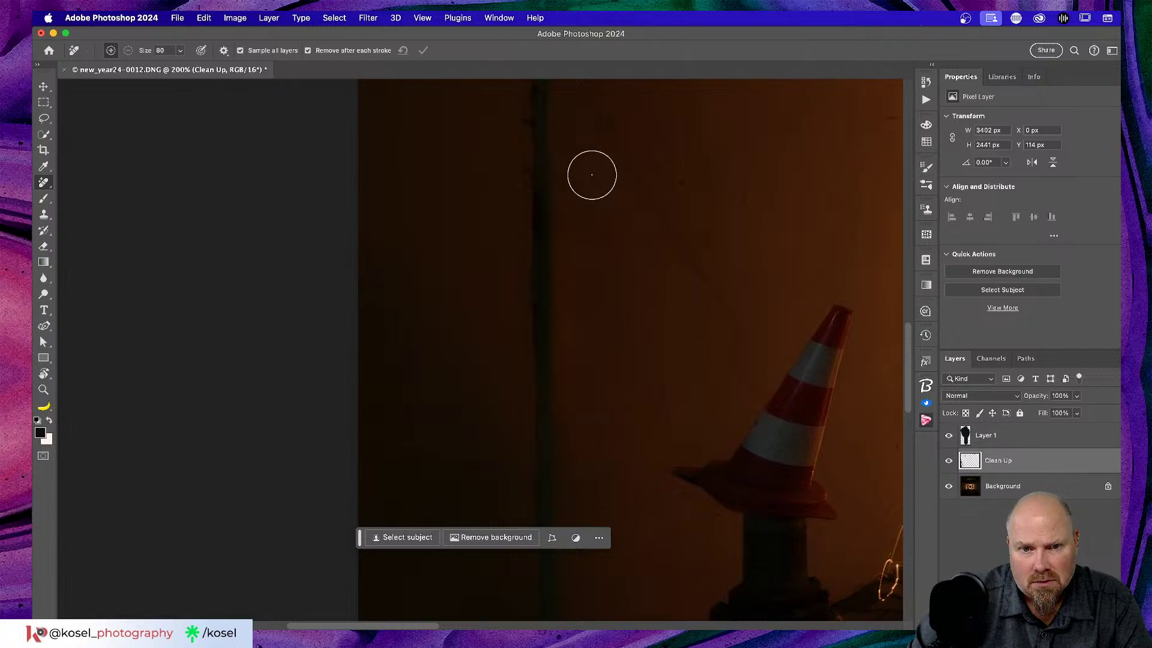
scroll(591, 174, up, 5)
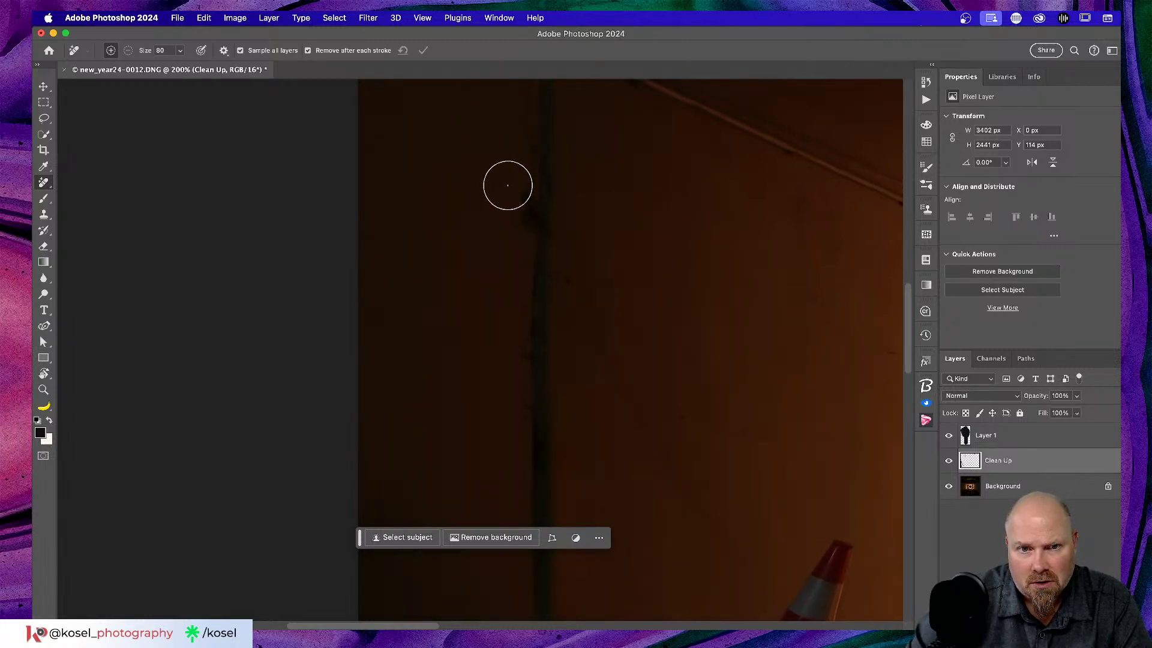
- Remove the remaining dark marks beside the vertical pipe on the Clean Up layer, reducing the Remove tool's size to 50
mouse_move(506, 185)
mouse_down()
mouse_move(511, 231)
mouse_move(513, 199)
mouse_up()
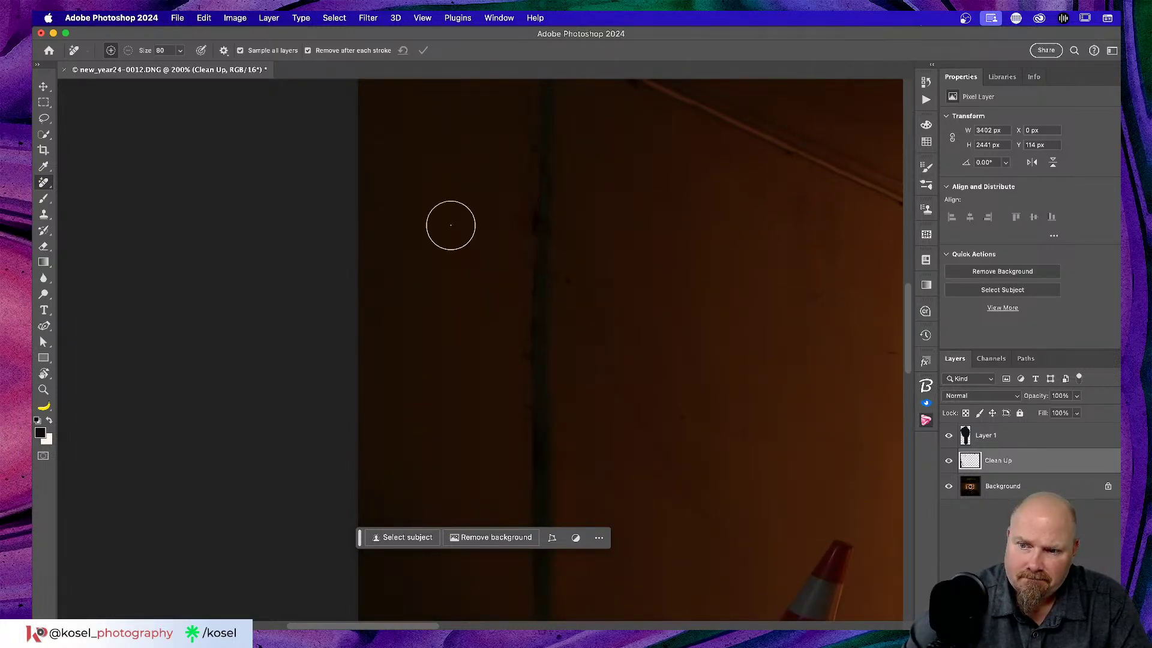
scroll(450, 225, up, 4)
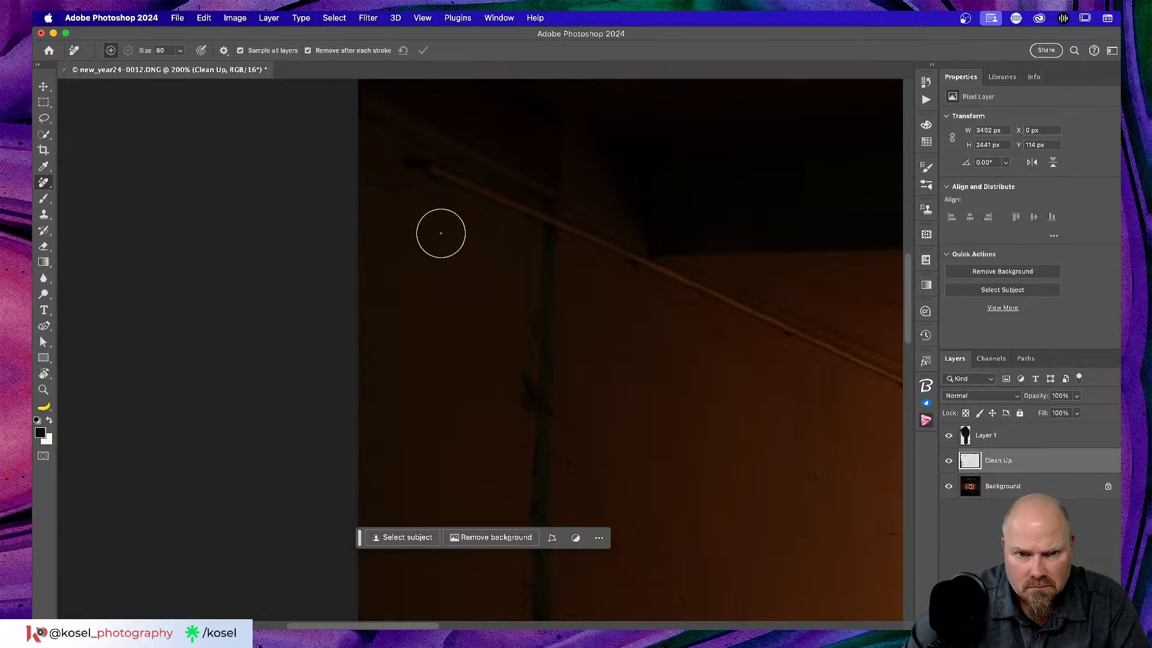
key(bracketleft)
key(bracketleft)
key(bracketleft)
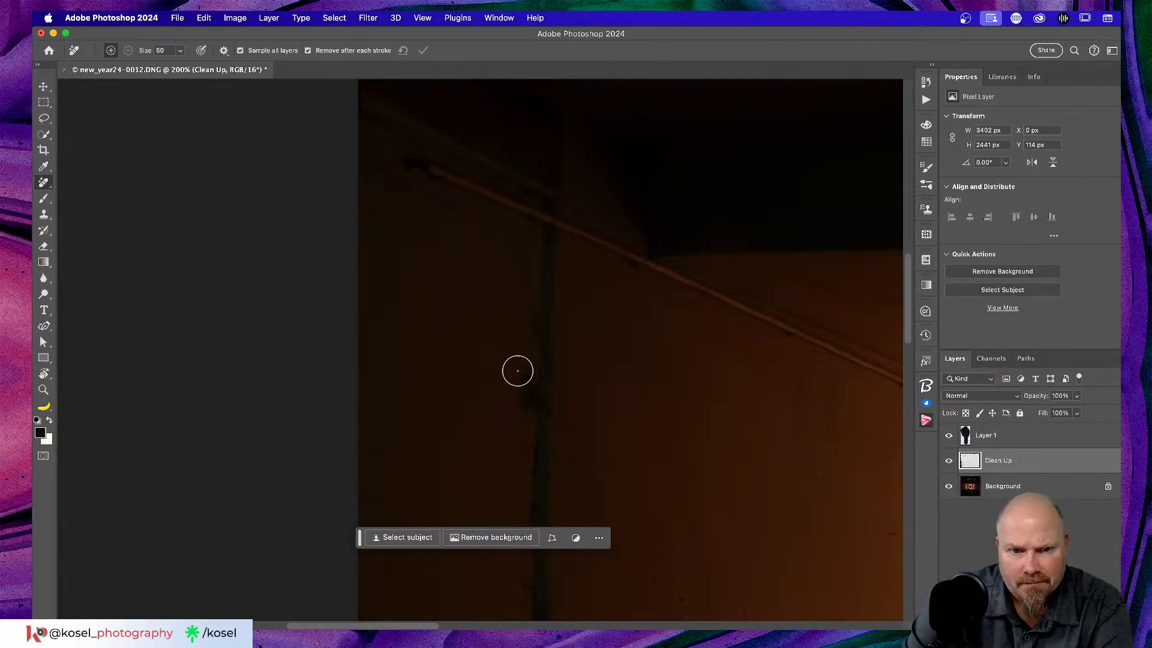
drag(521, 371, 523, 401)
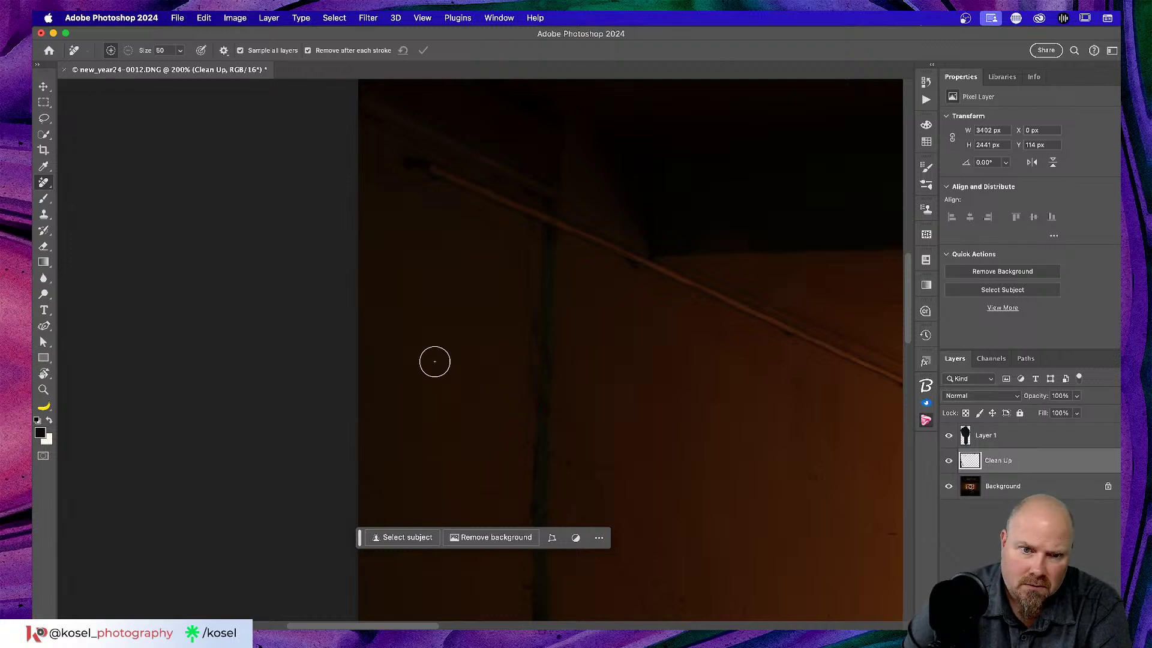
- Check the dark pavement, show the whole photo and move the contextual task bar to the photo's lower-left corner
scroll(443, 353, down, 5)
scroll(442, 352, down, 10)
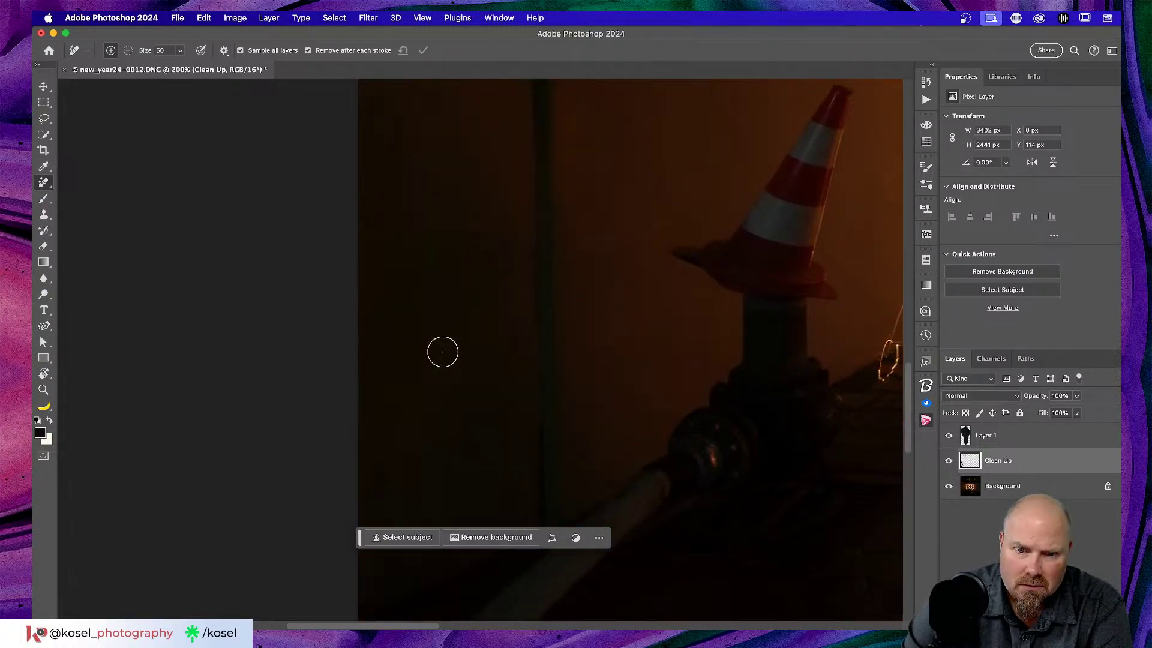
scroll(443, 352, right, 5)
scroll(443, 353, right, 3)
scroll(443, 352, down, 5)
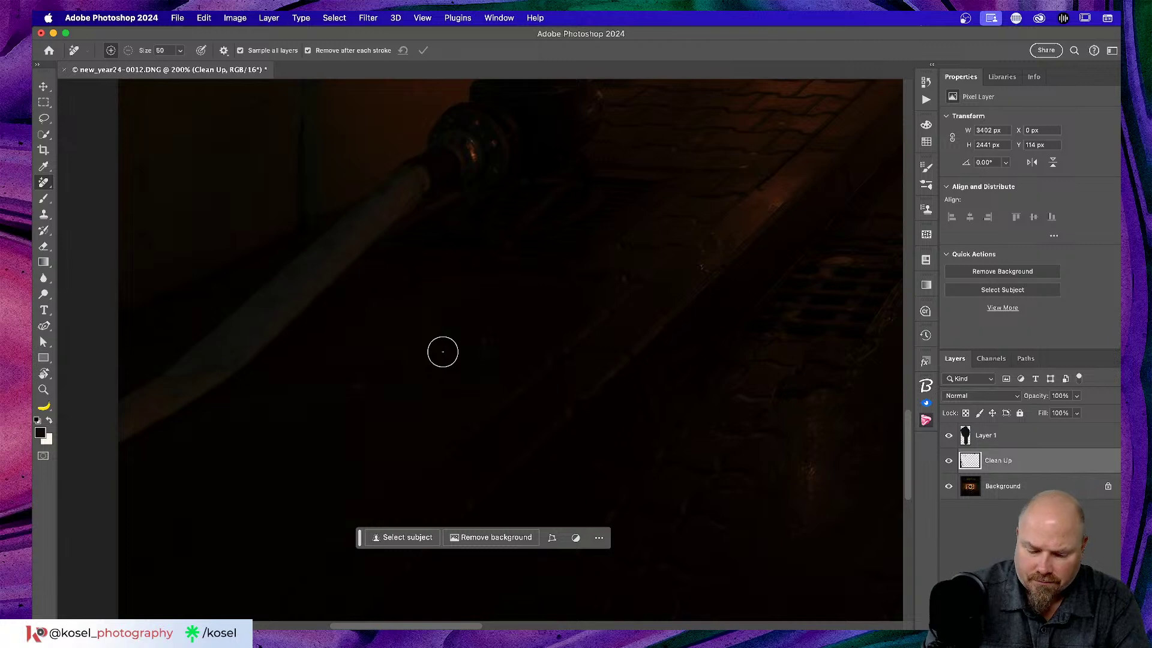
key(super+0)
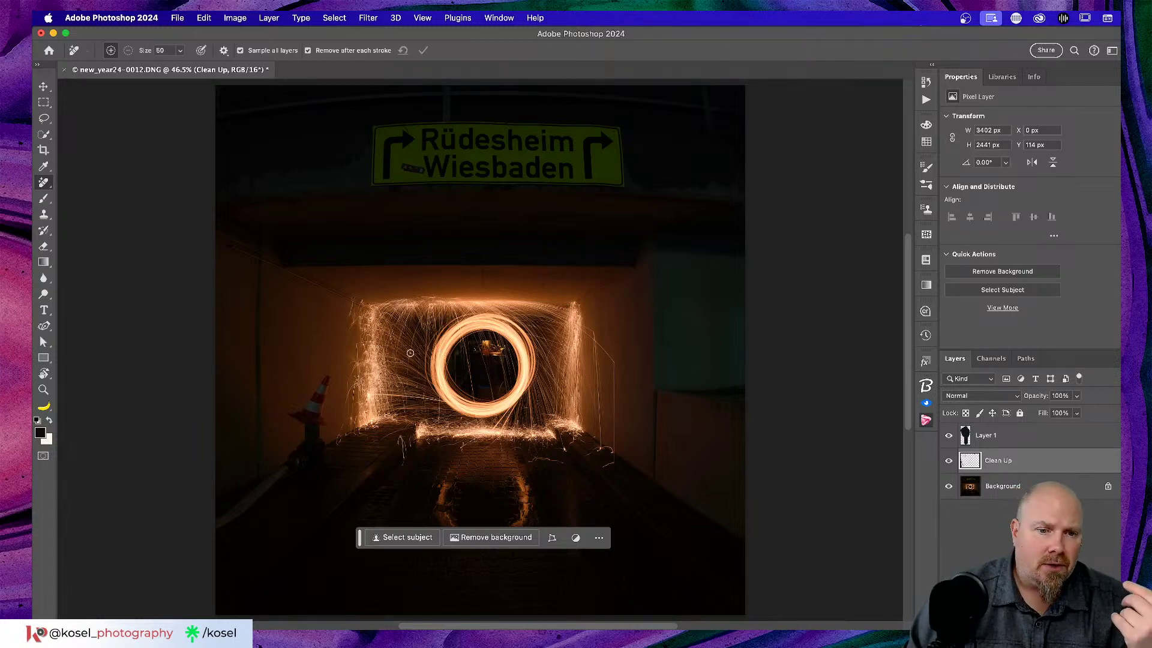
drag(360, 539, 96, 602)
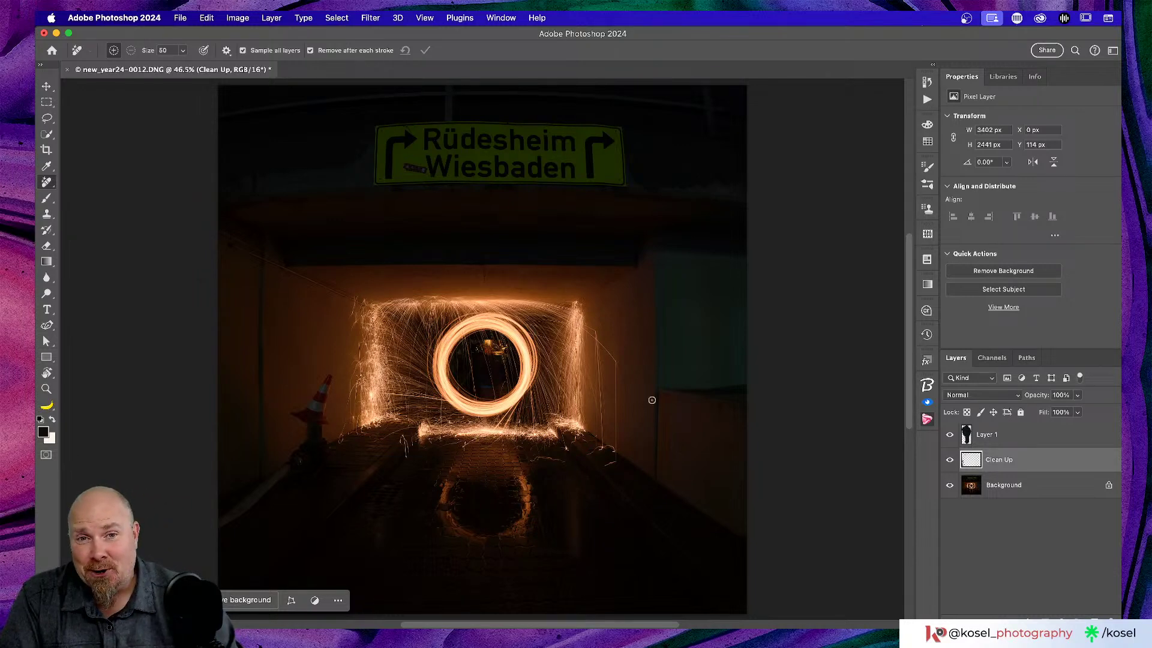
- Remove the two vertical posts above the Rüdesheim/Wiesbaden sign using the Remove tool at size 125
scroll(693, 159, up, 3)
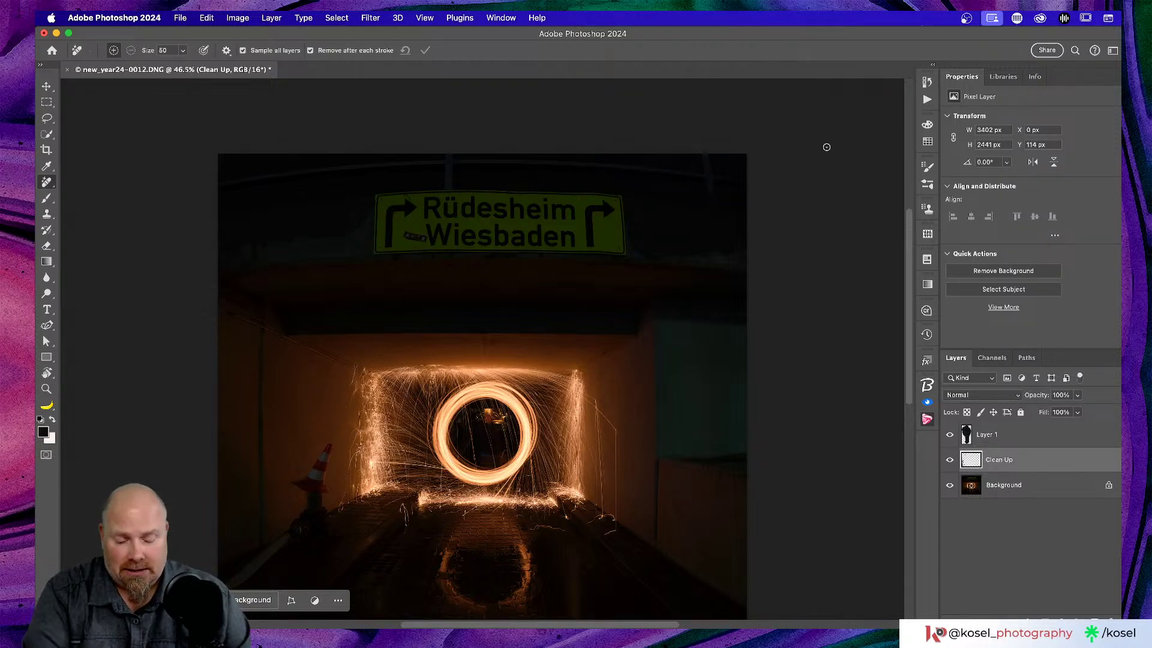
key(bracketright)
key(bracketright)
key(bracketright)
key(bracketright)
key(bracketright)
key(bracketright)
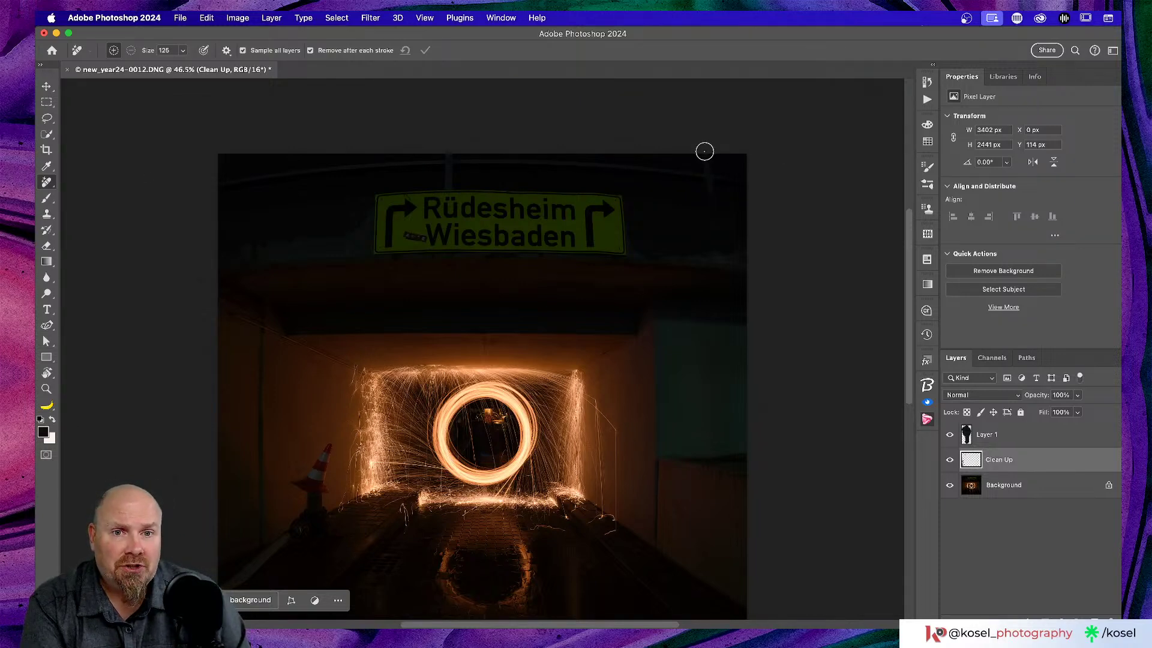
drag(705, 155, 713, 205)
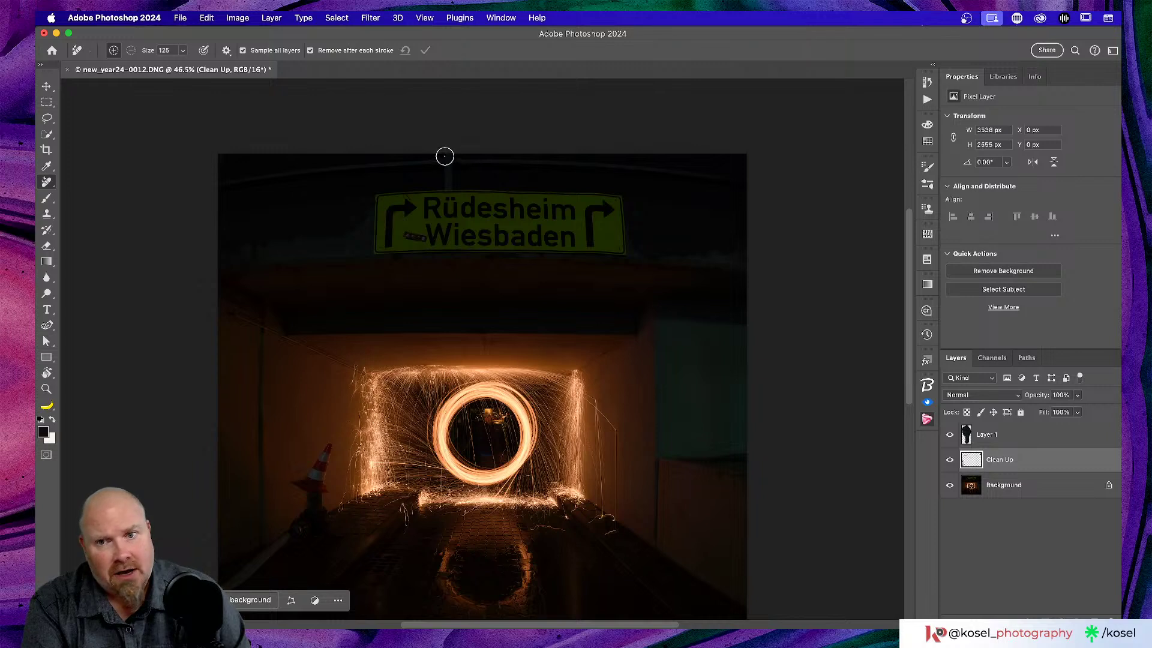
drag(444, 156, 447, 184)
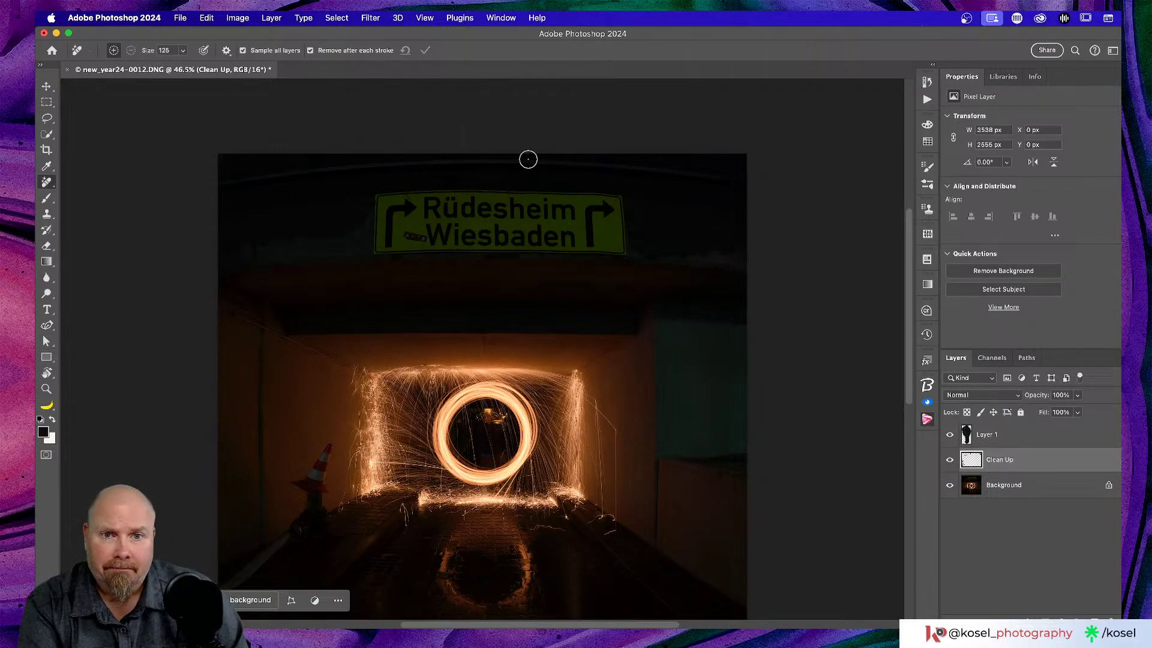
- Remove the curved railing along the photo's top edge in several overlapping Remove tool strokes
mouse_move(748, 177)
mouse_down()
mouse_move(589, 167)
mouse_move(636, 160)
mouse_move(516, 160)
mouse_up()
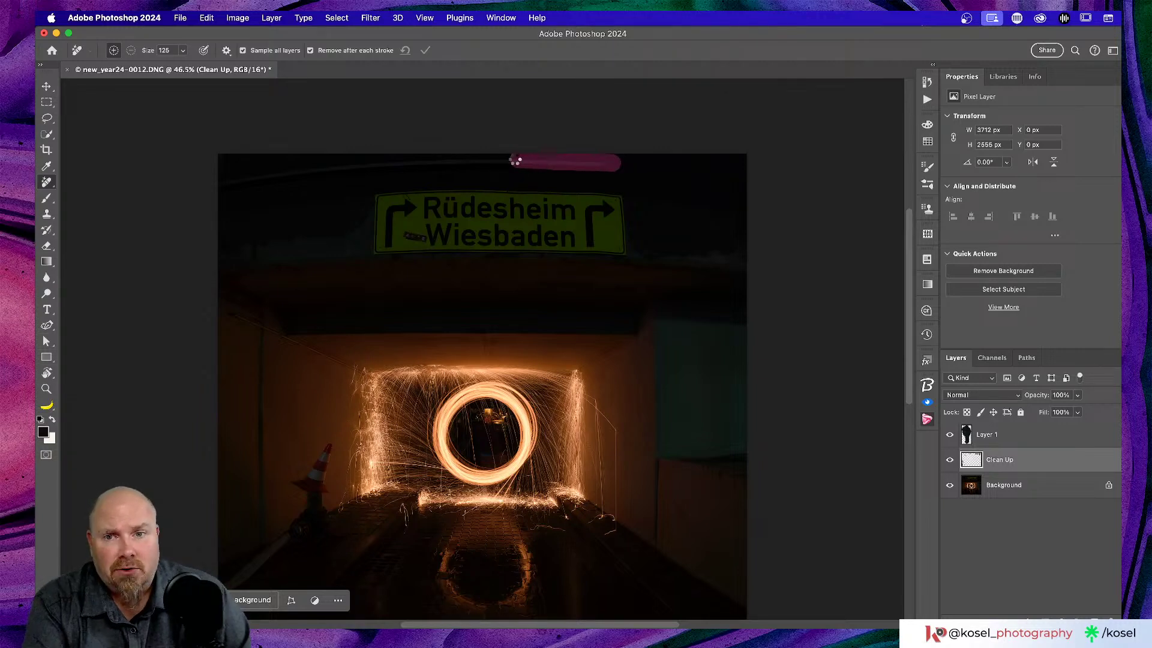
drag(603, 162, 461, 159)
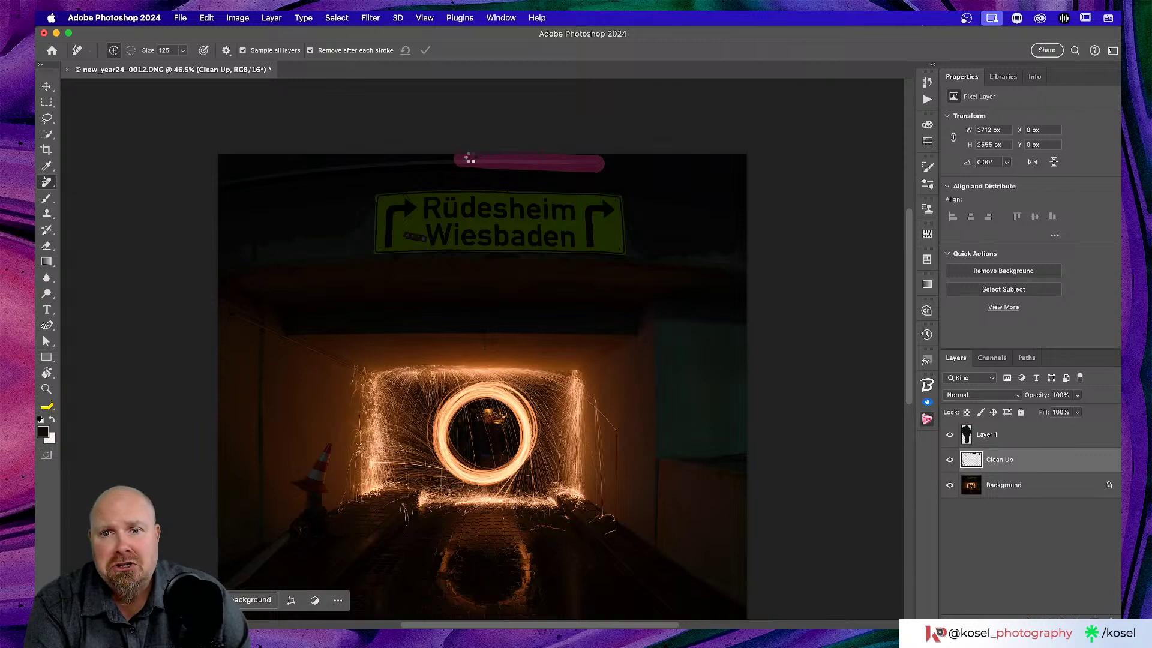
drag(478, 162, 338, 163)
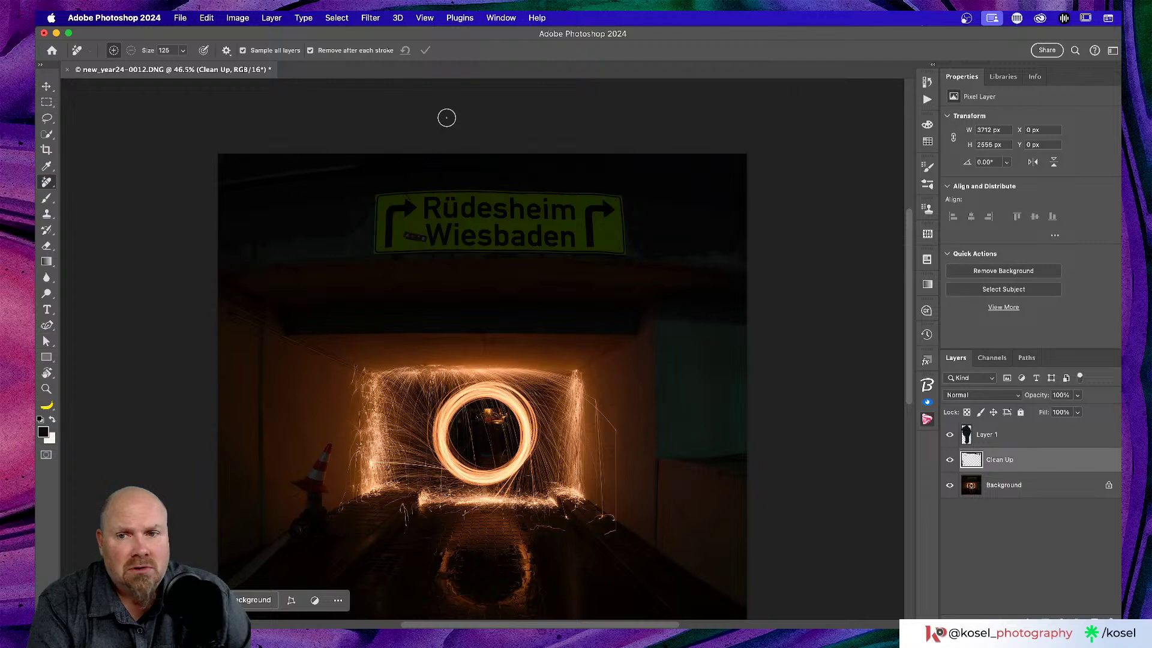
drag(364, 165, 162, 190)
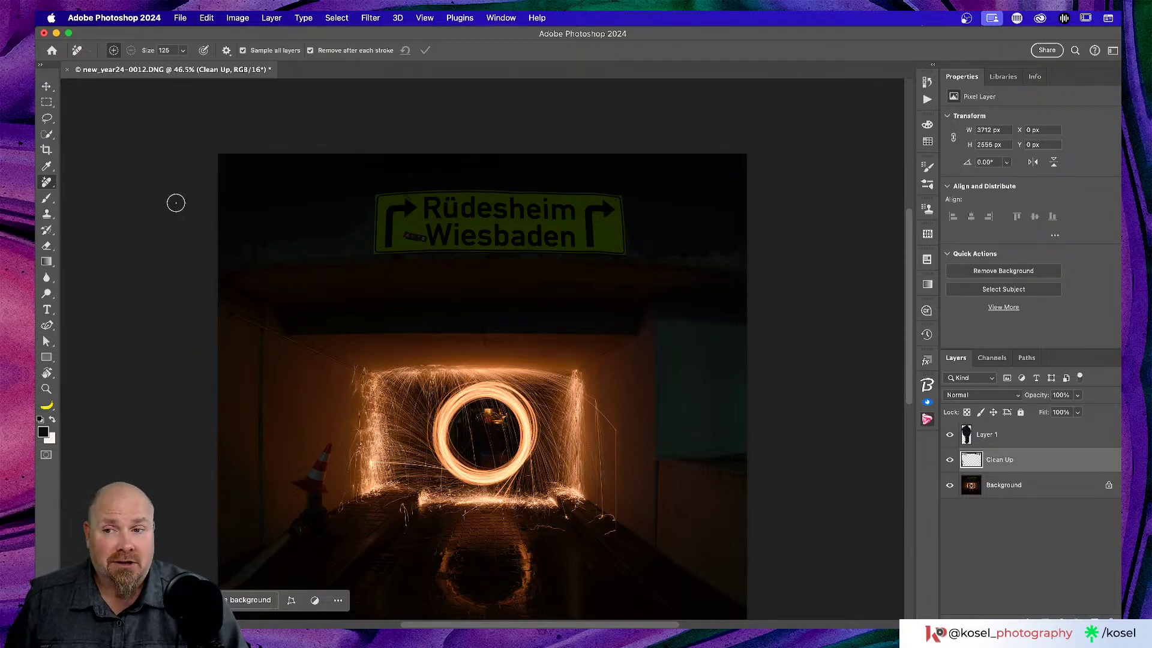
- Move the contextual task bar onto the top of the sparks, just above the light ring
scroll(361, 255, down, 3)
scroll(361, 255, left, 3)
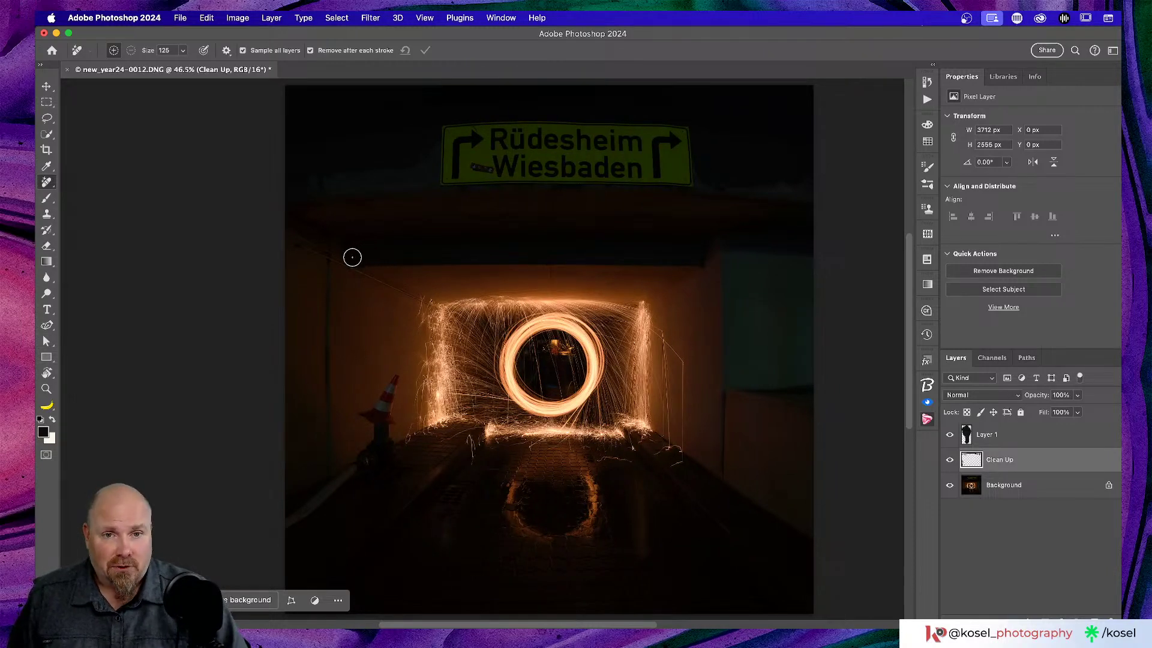
scroll(352, 257, right, 2)
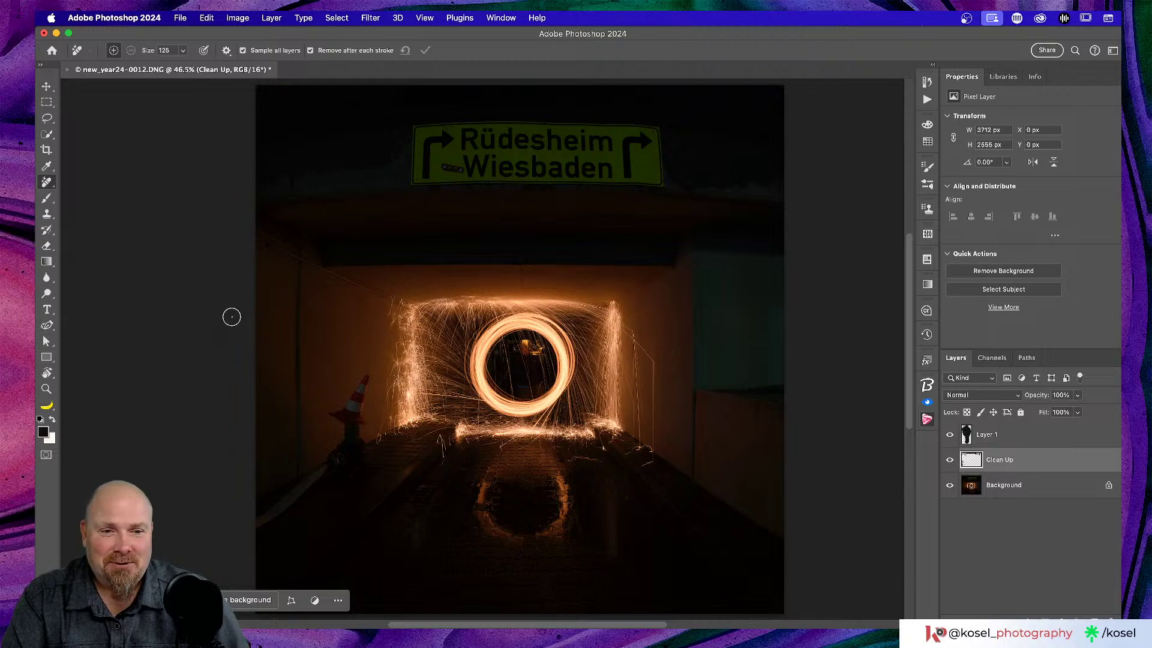
scroll(232, 317, left, 2)
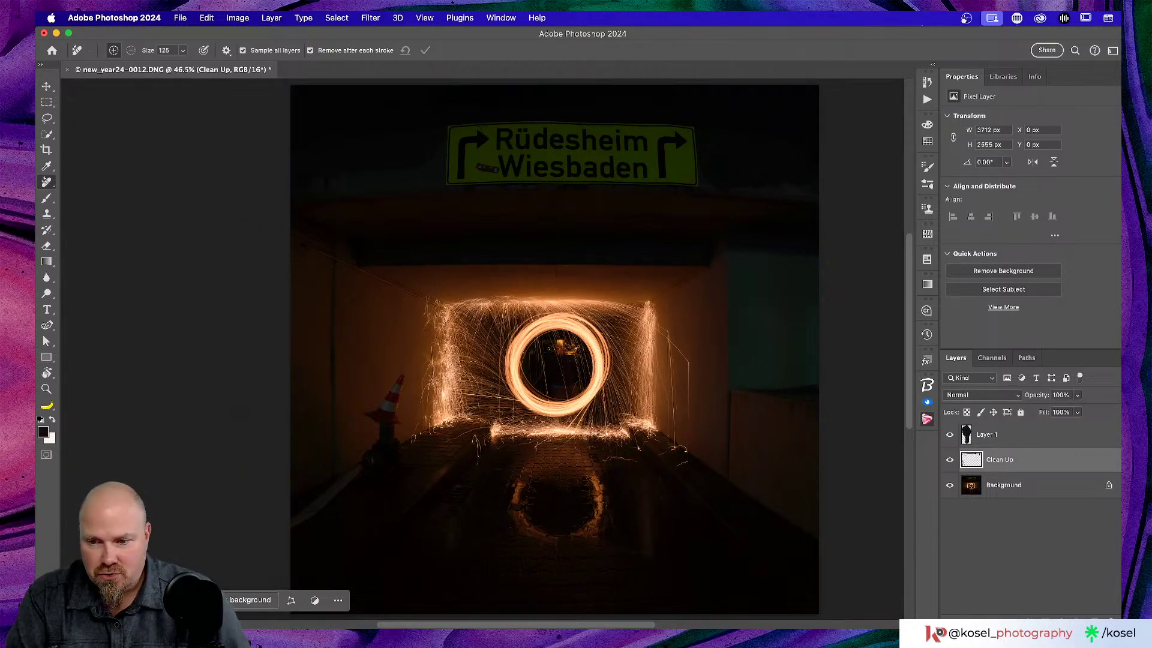
click(364, 509)
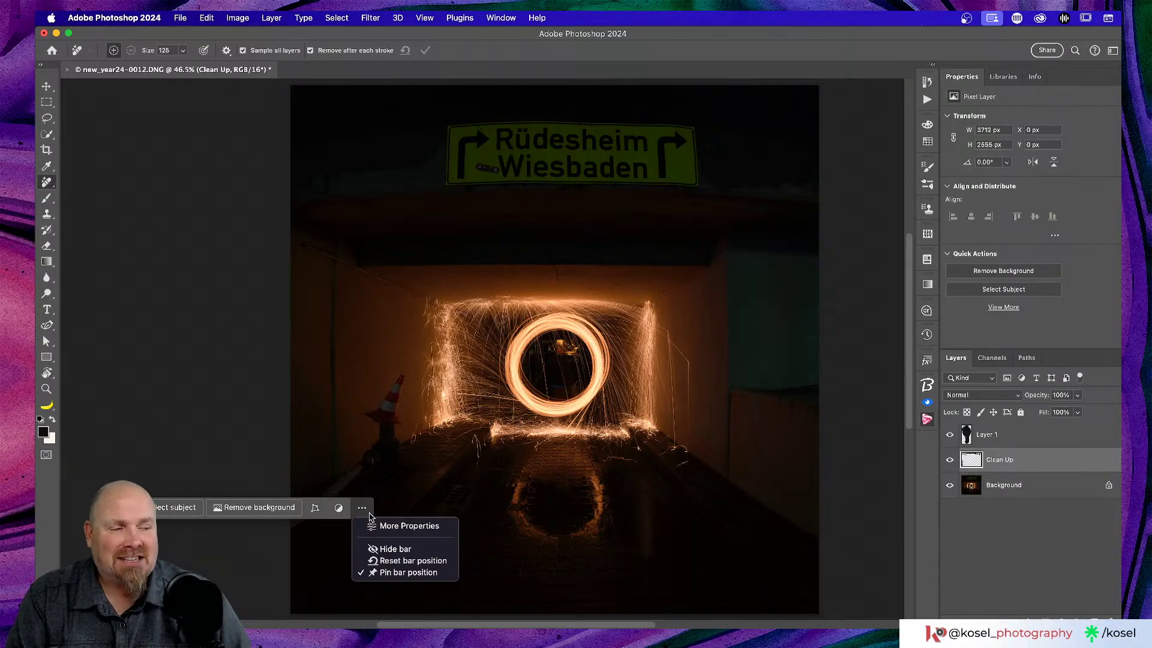
key(Escape)
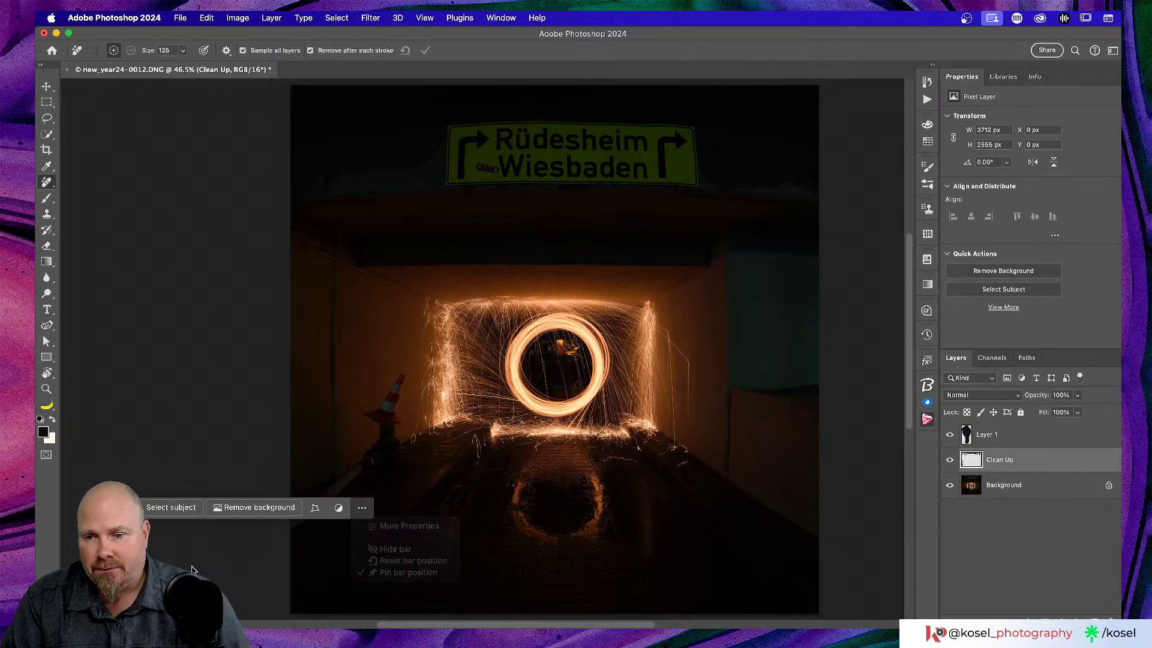
drag(140, 508, 410, 301)
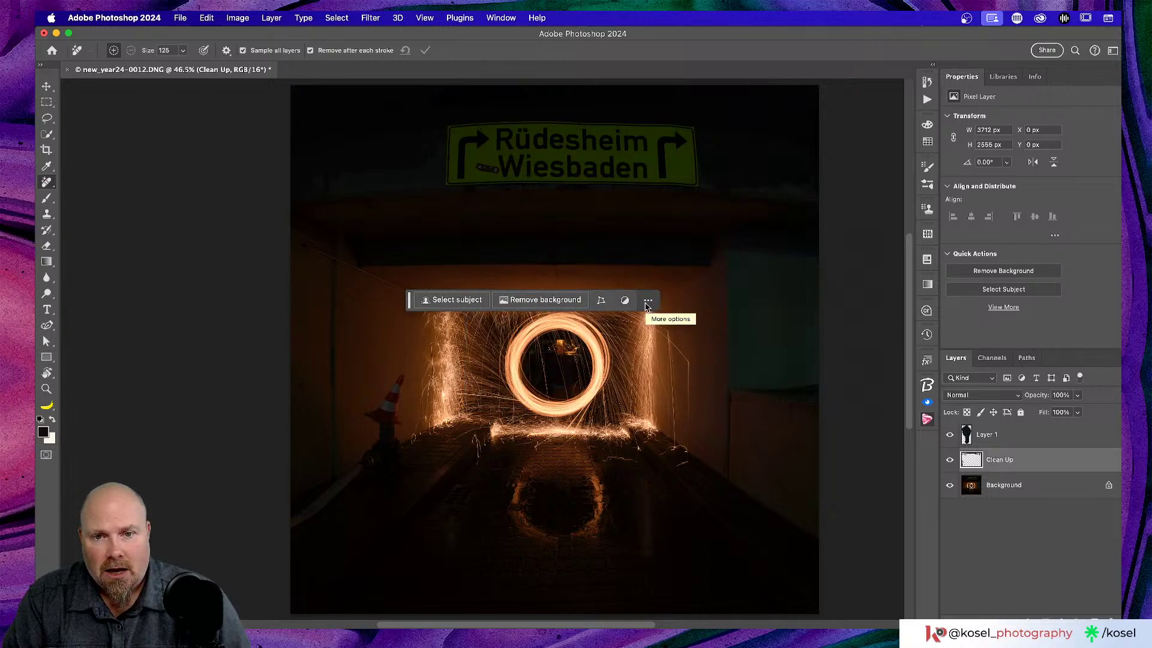
- Hide the contextual task bar through its own options and turn it back on from the application's window list
click(648, 301)
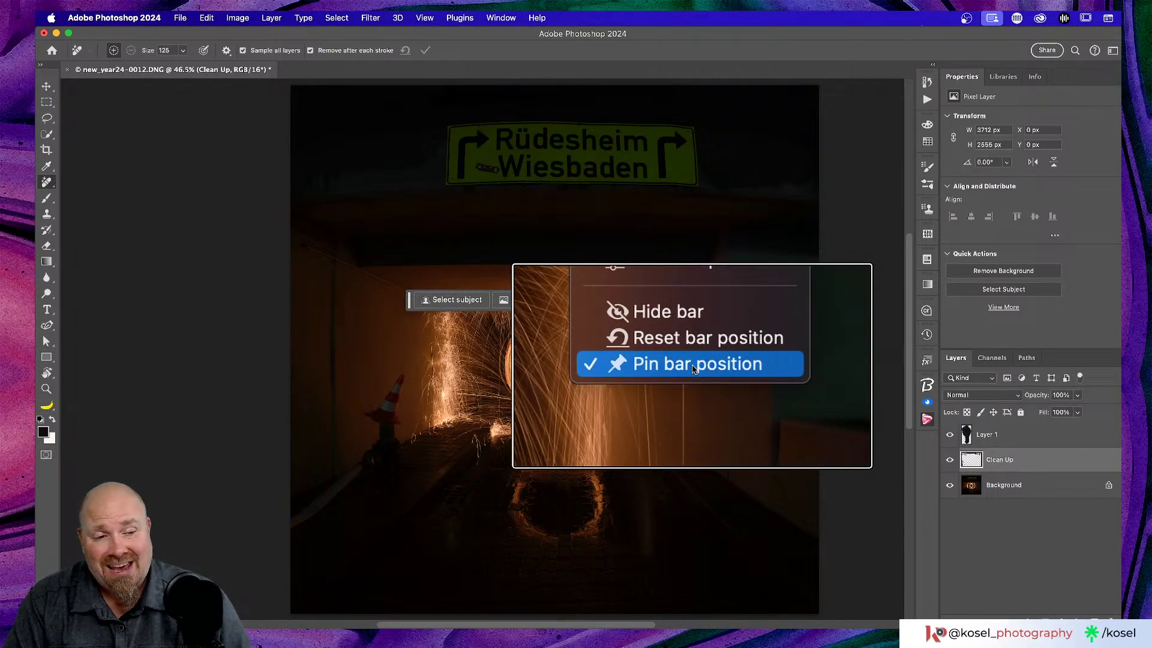
click(682, 342)
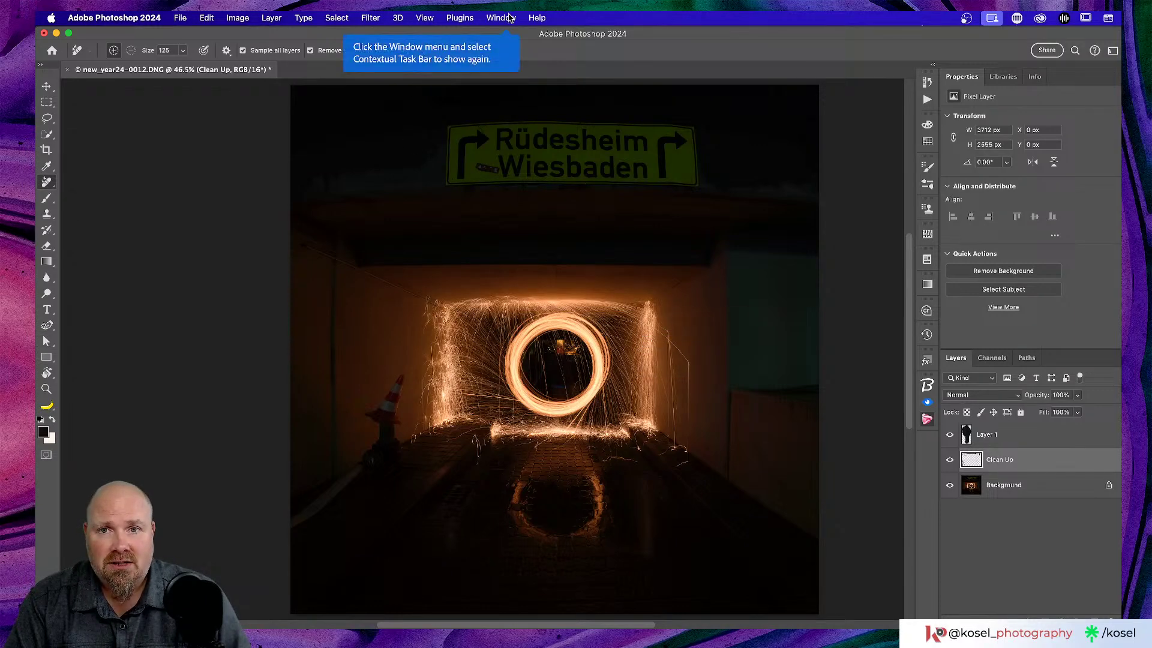
click(507, 19)
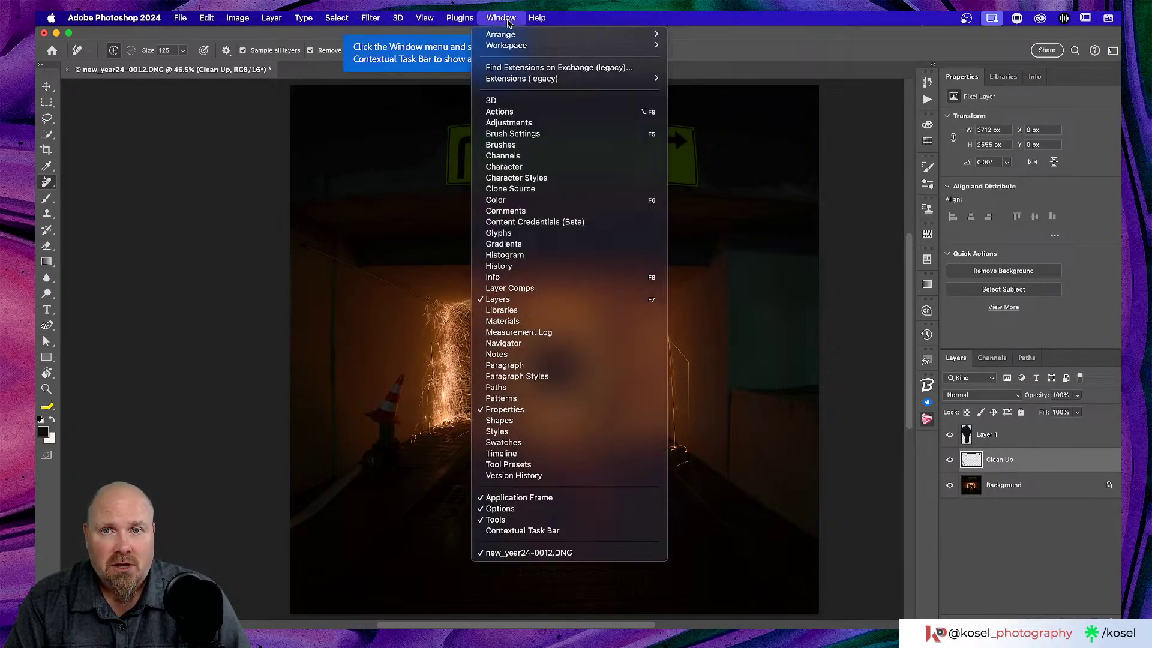
click(526, 534)
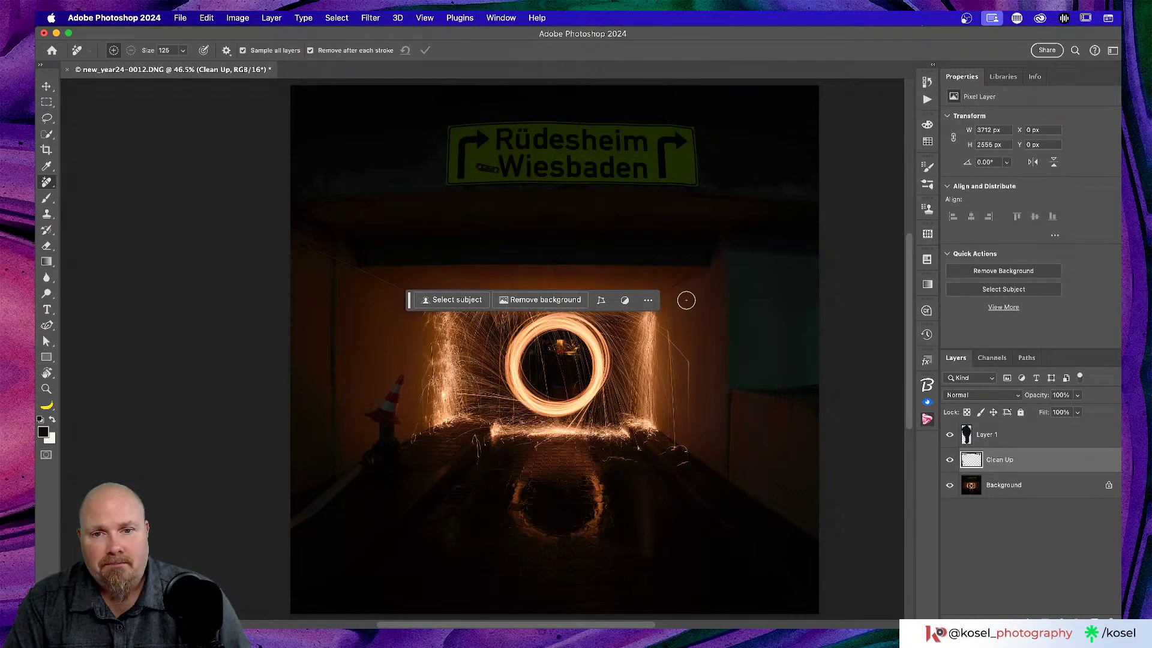
- Hide the contextual task bar, search the application help for "task" and restore the bar through the Contextual Task Bar command
click(648, 300)
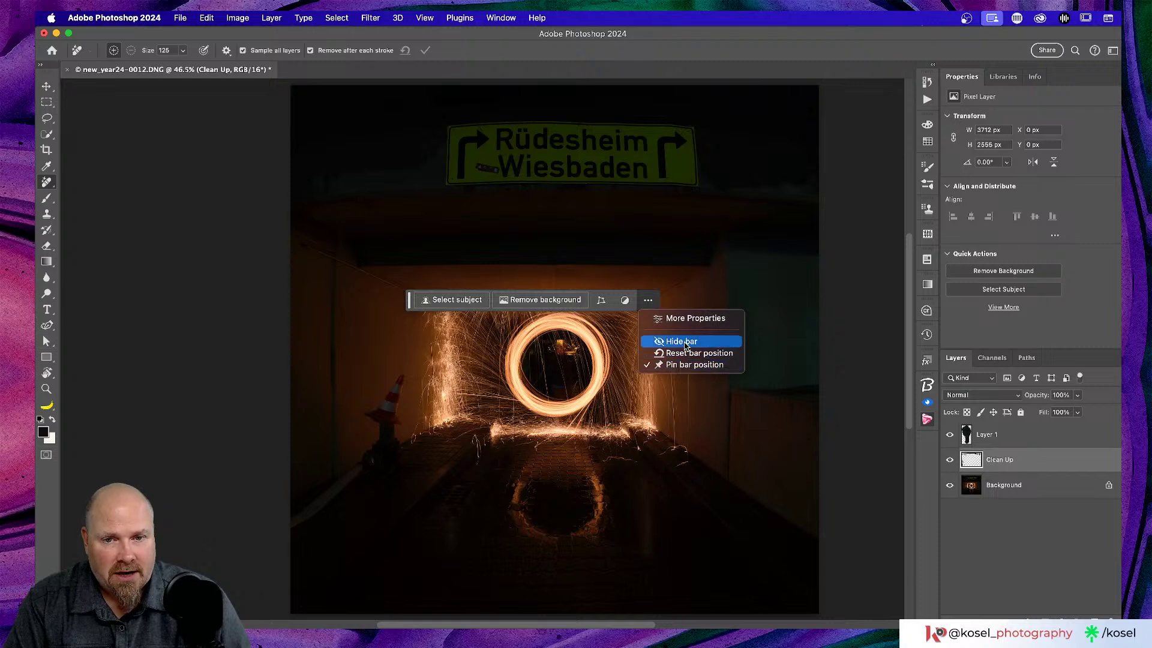
click(684, 341)
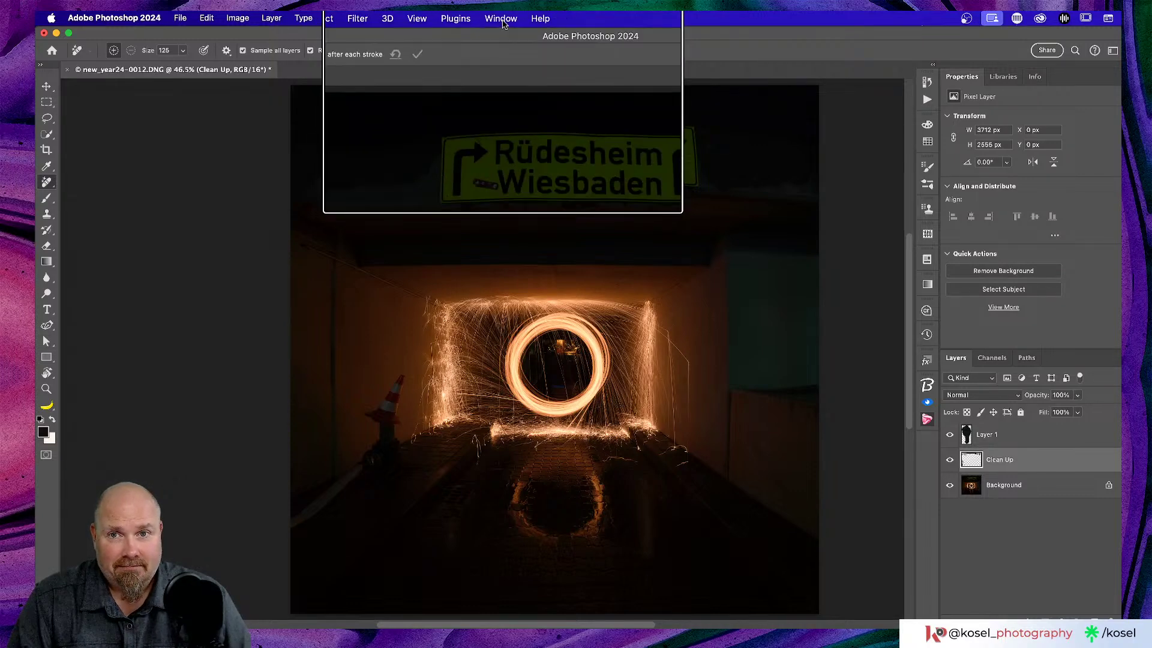
click(501, 18)
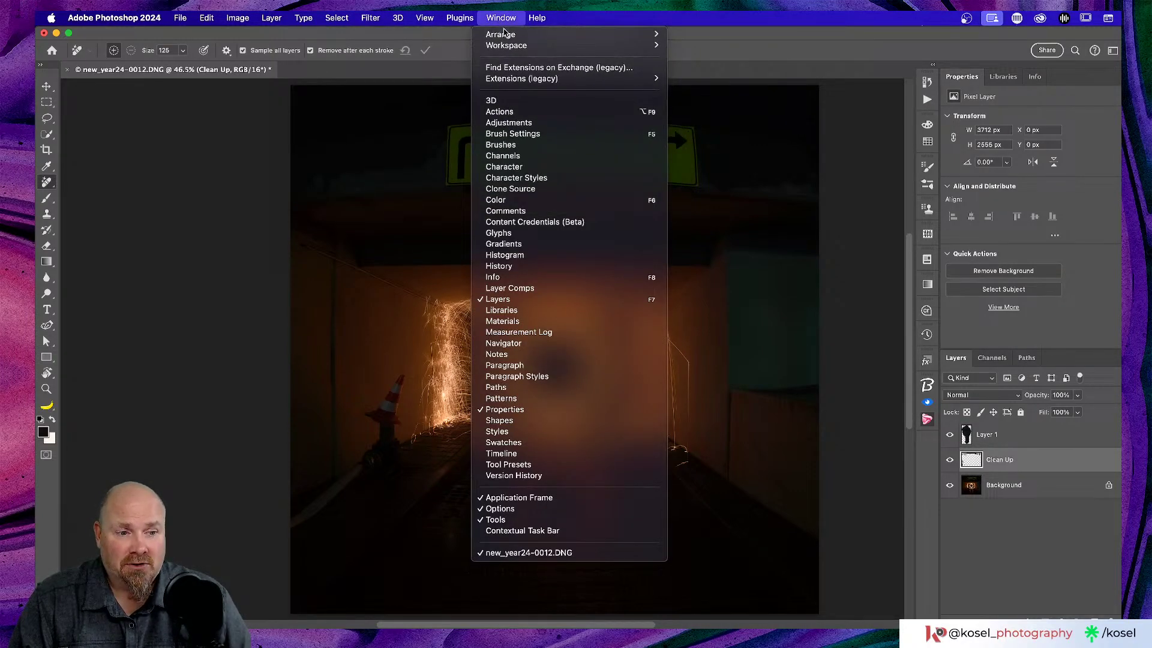
click(516, 530)
click(537, 18)
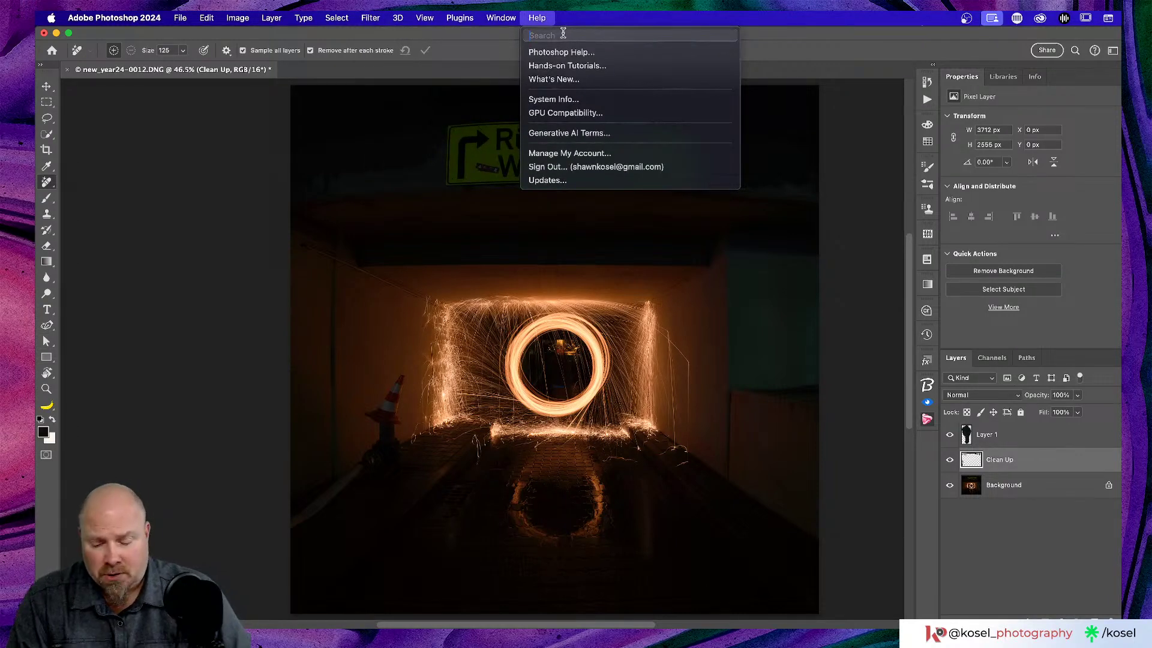
text(task)
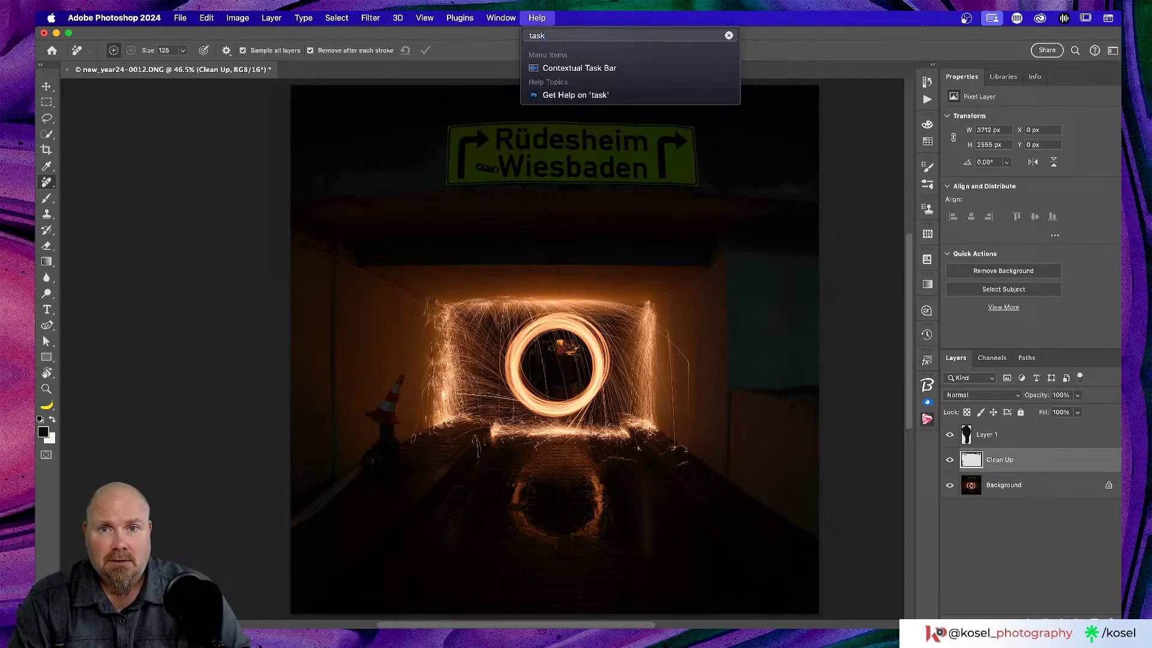
mouse_move(575, 69)
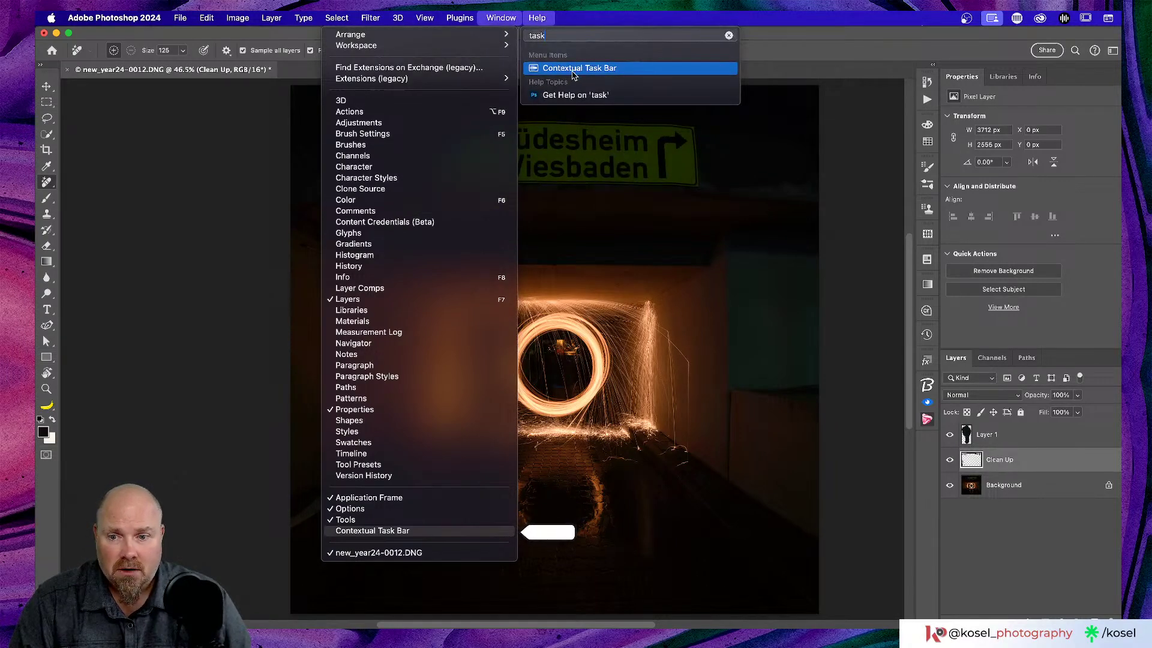
click(574, 68)
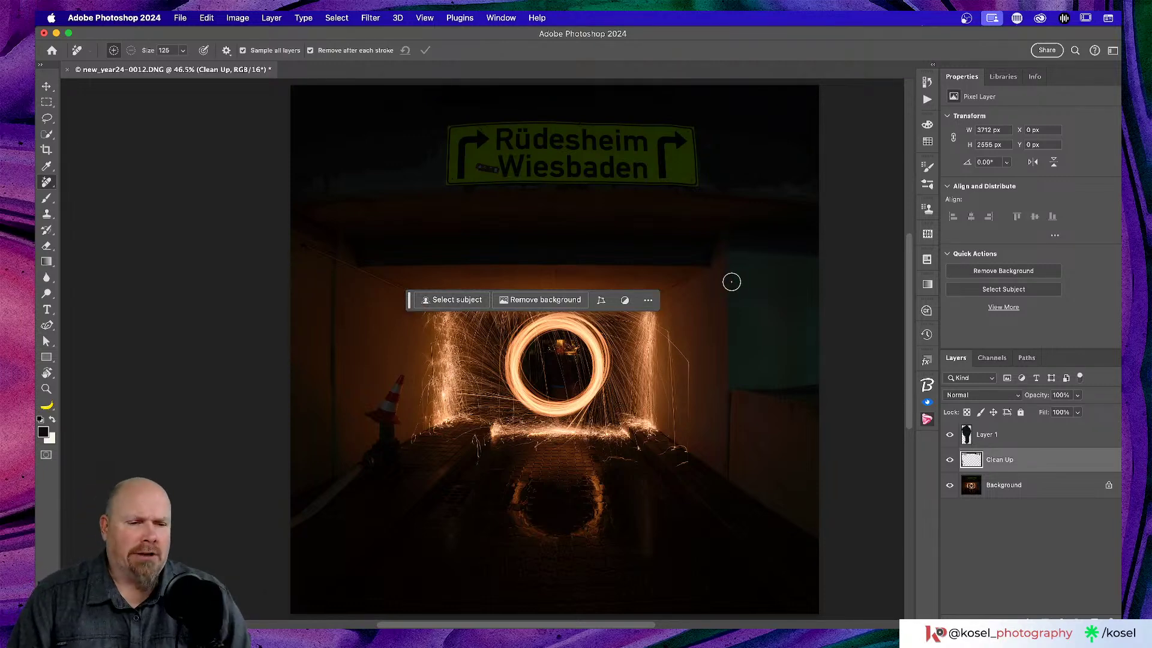
- Hide the contextual task bar using its Hide bar option so the photo is unobstructed
click(648, 301)
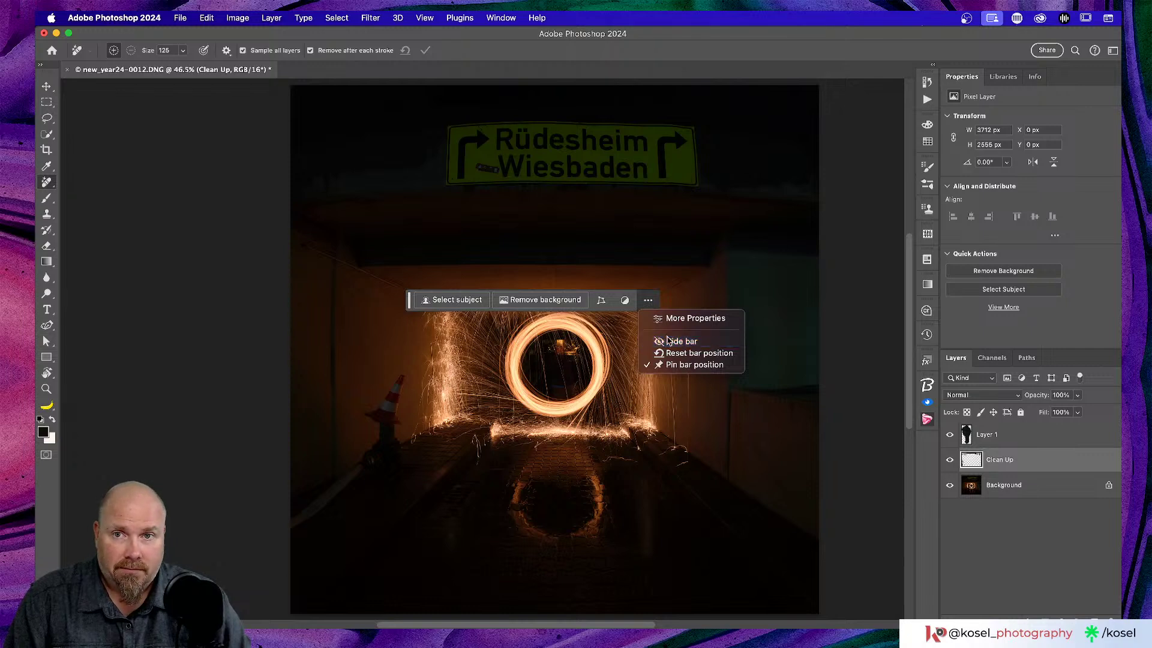
click(668, 340)
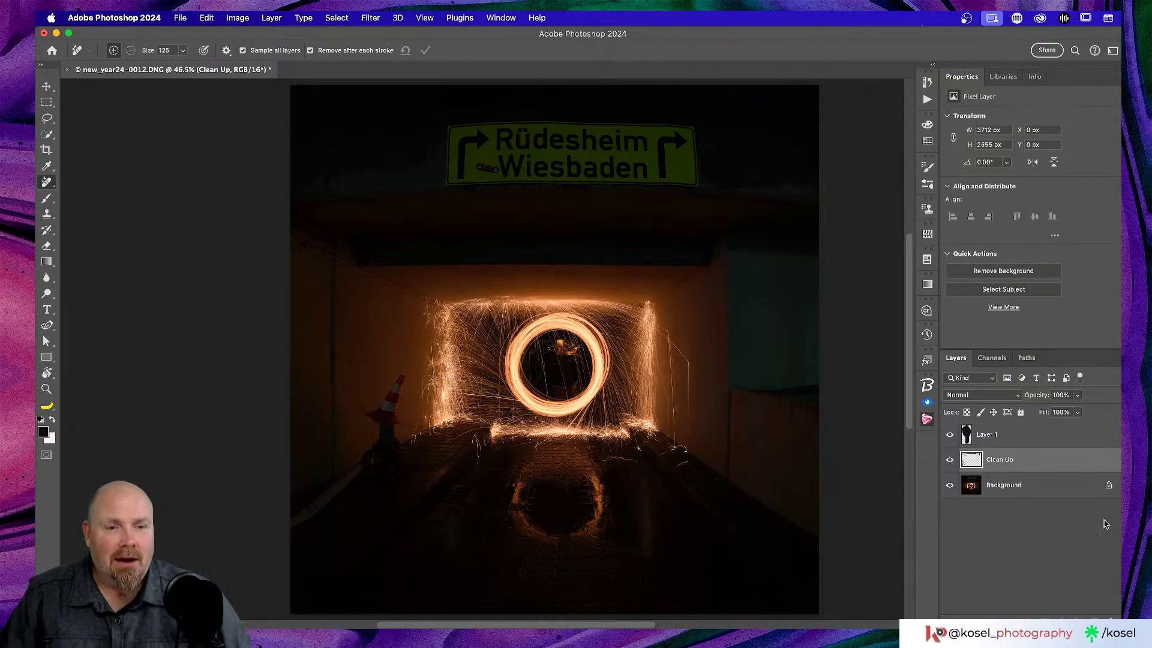
- Hide Layer 1 and switch the Clean Up layer off and back on to compare the photo with and without the cleanup
click(949, 459)
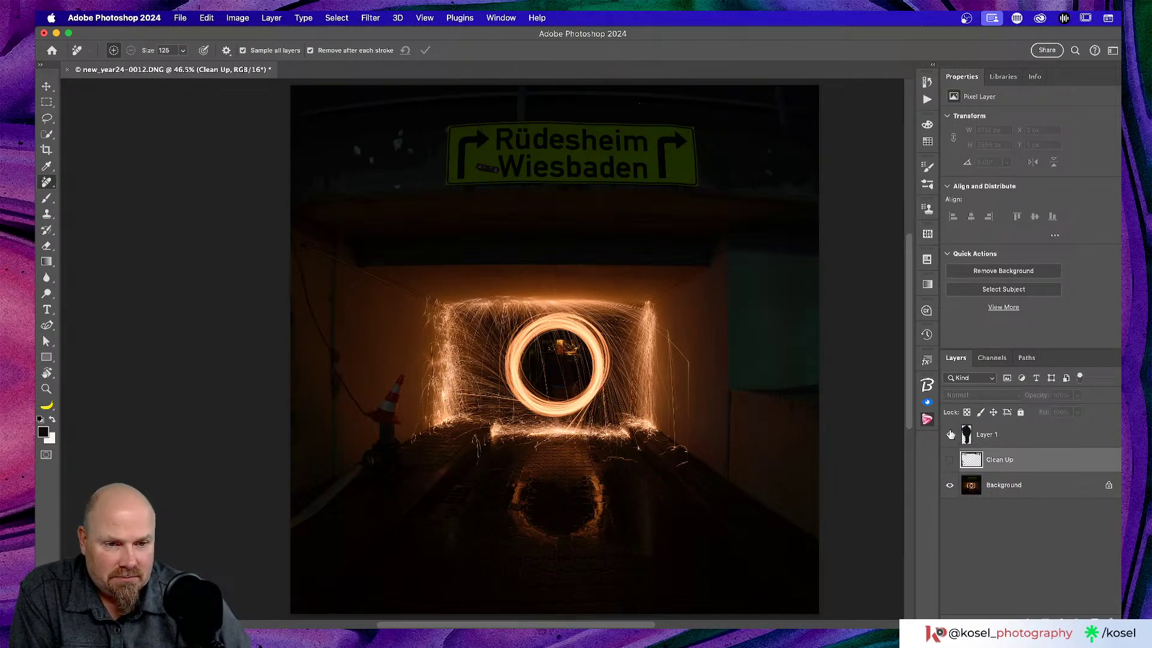
click(949, 435)
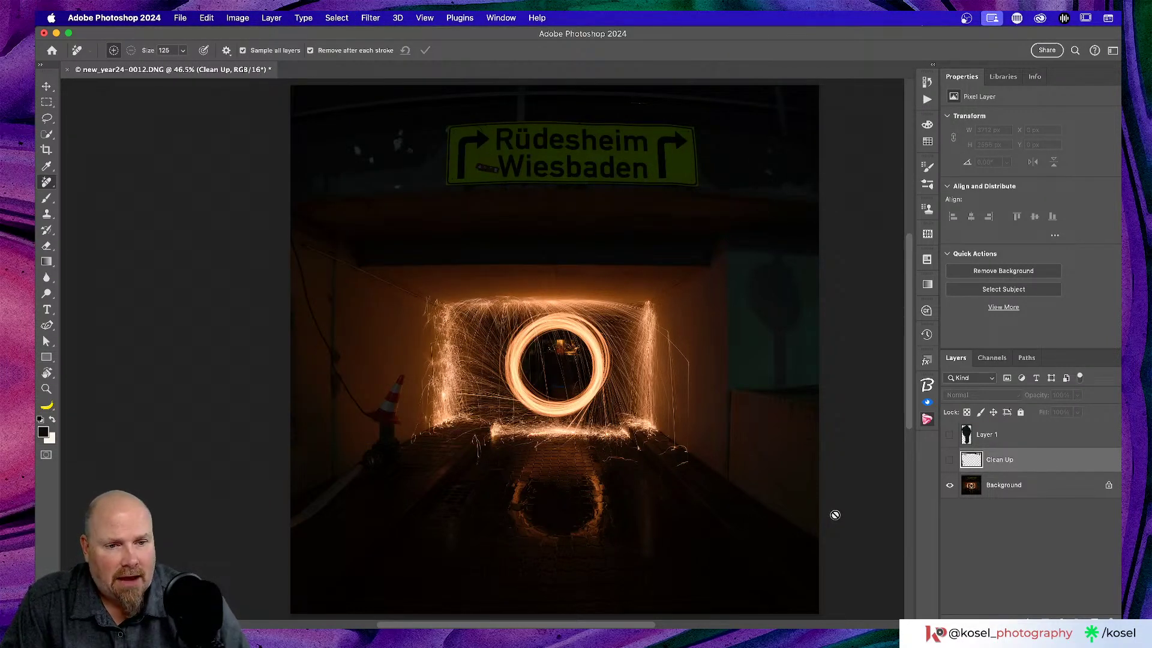
click(950, 459)
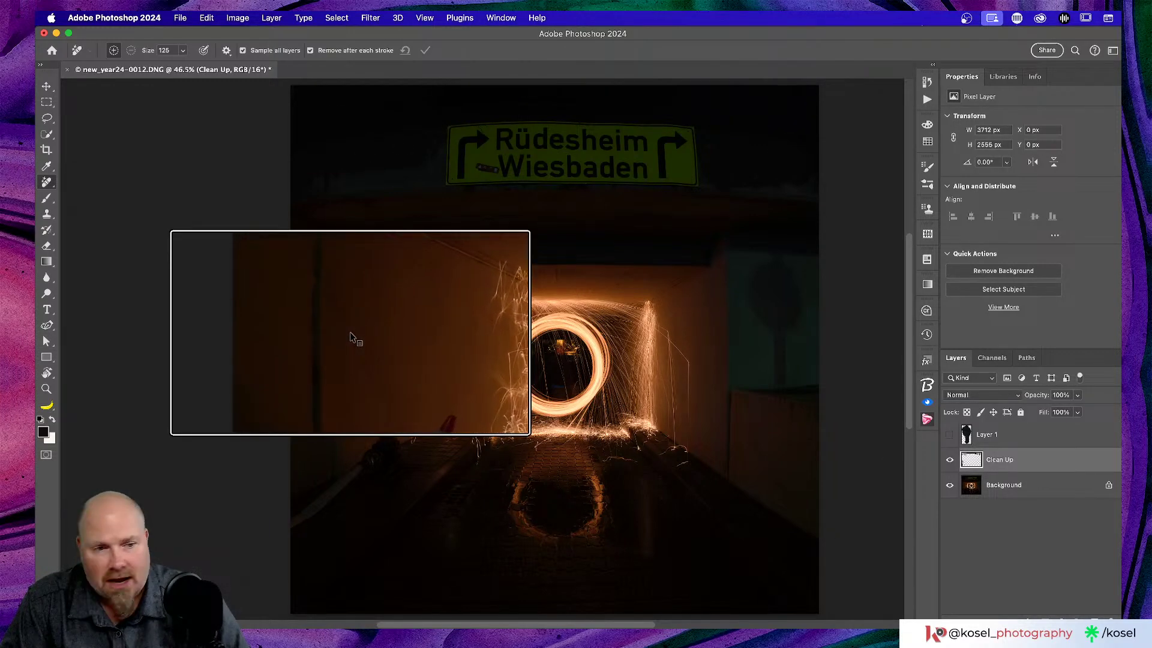
- Reduce the Remove brush size to 50 and remove the marks on the upper part of the tunnel's left wall beside the vertical seam
scroll(381, 373, up, 2)
scroll(381, 374, left, 5)
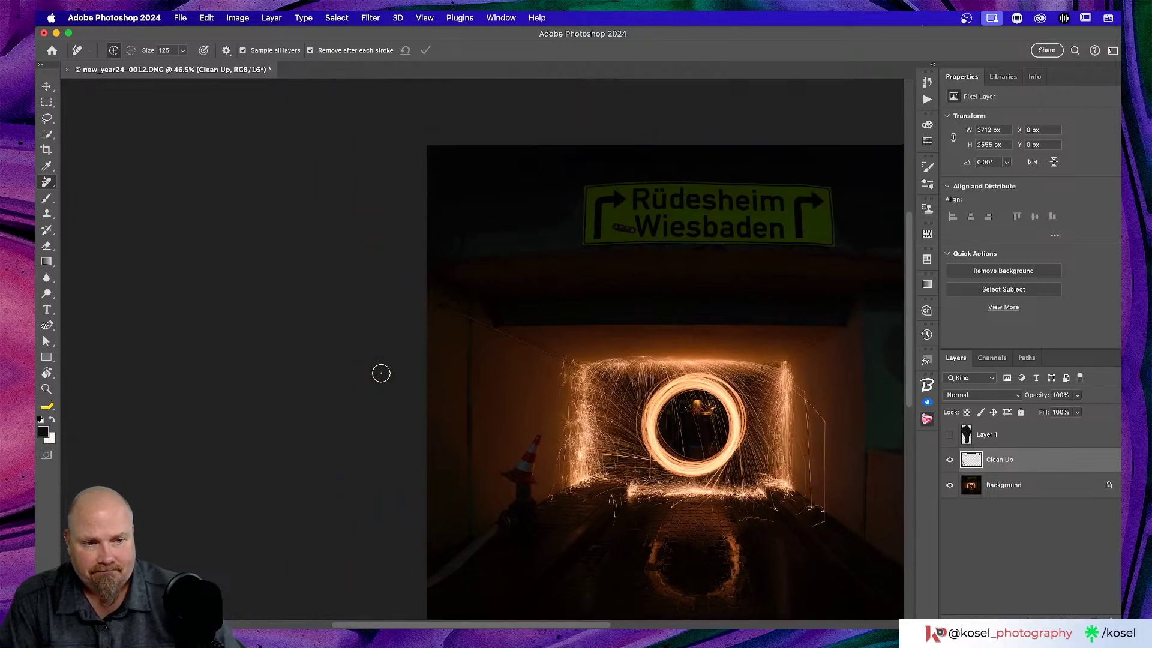
key(super+equal)
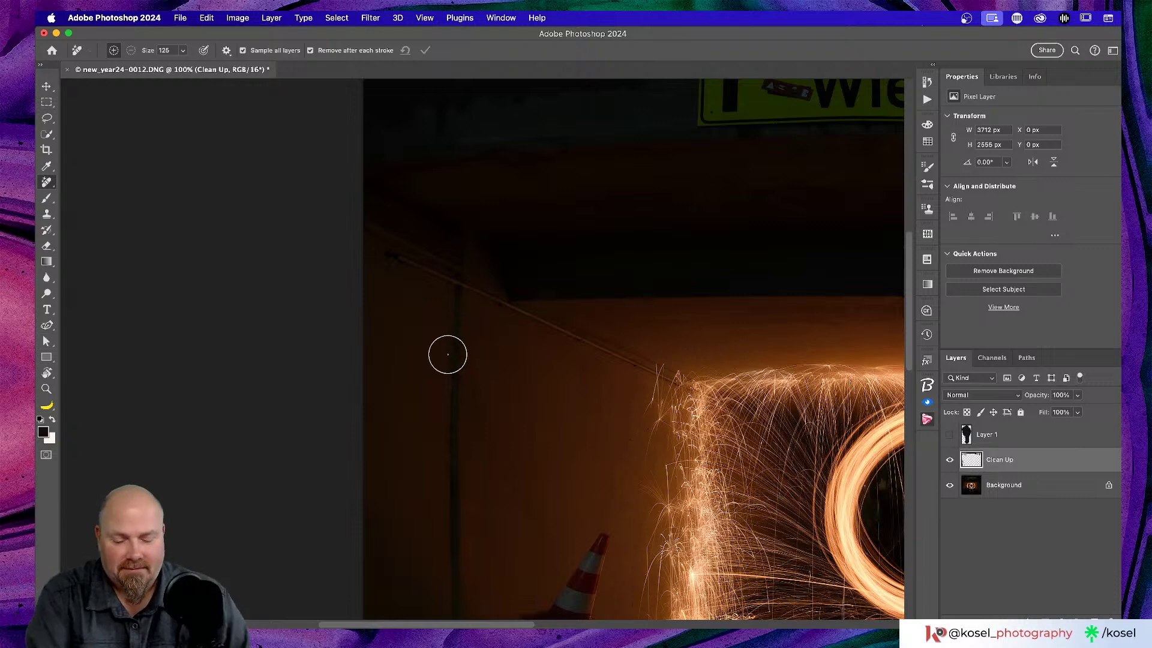
key(bracketleft)
key(bracketleft)
key(bracketleft)
key(bracketleft)
scroll(563, 370, down, 5)
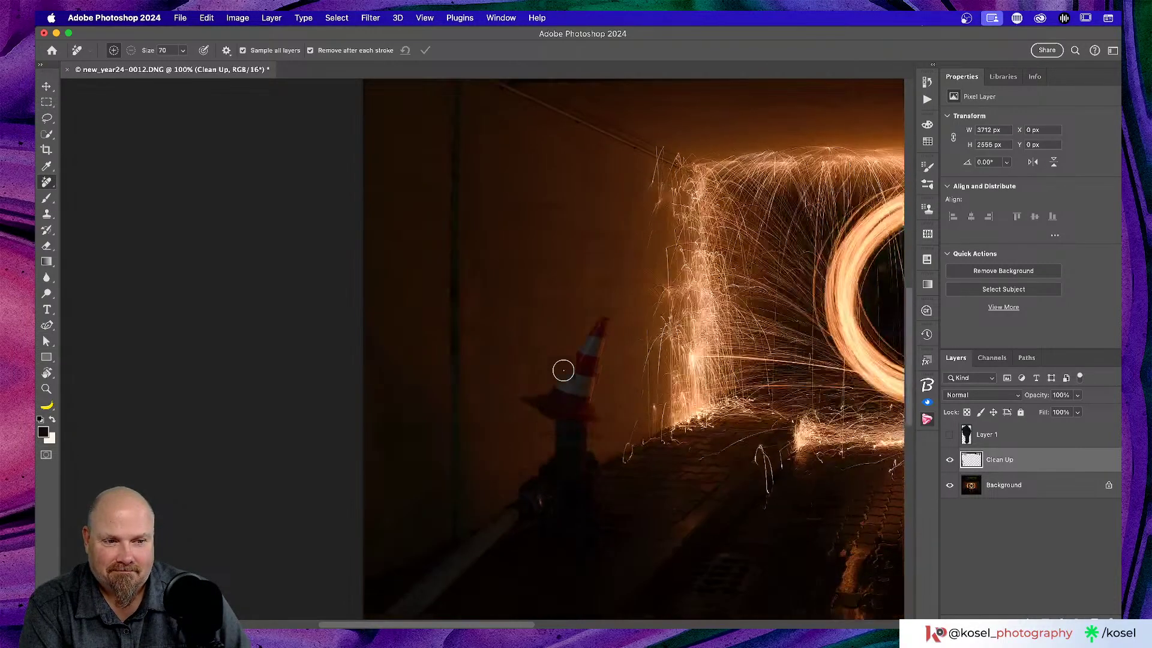
scroll(564, 370, up, 5)
scroll(564, 370, right, 3)
key(bracketleft)
key(bracketleft)
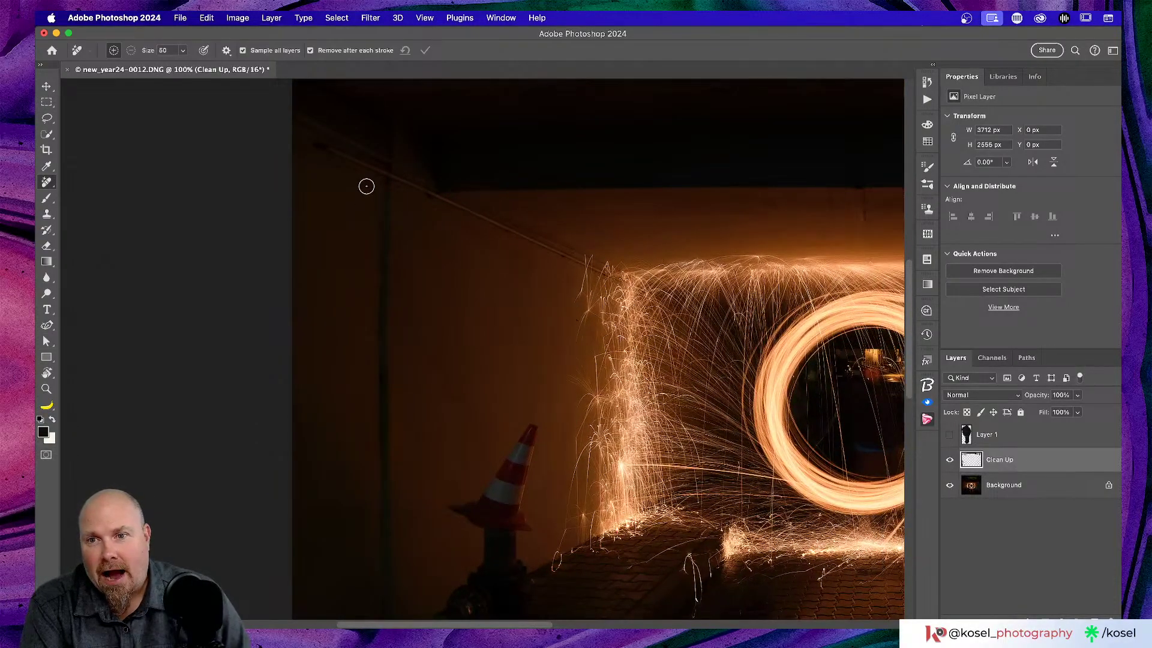
drag(367, 181, 373, 217)
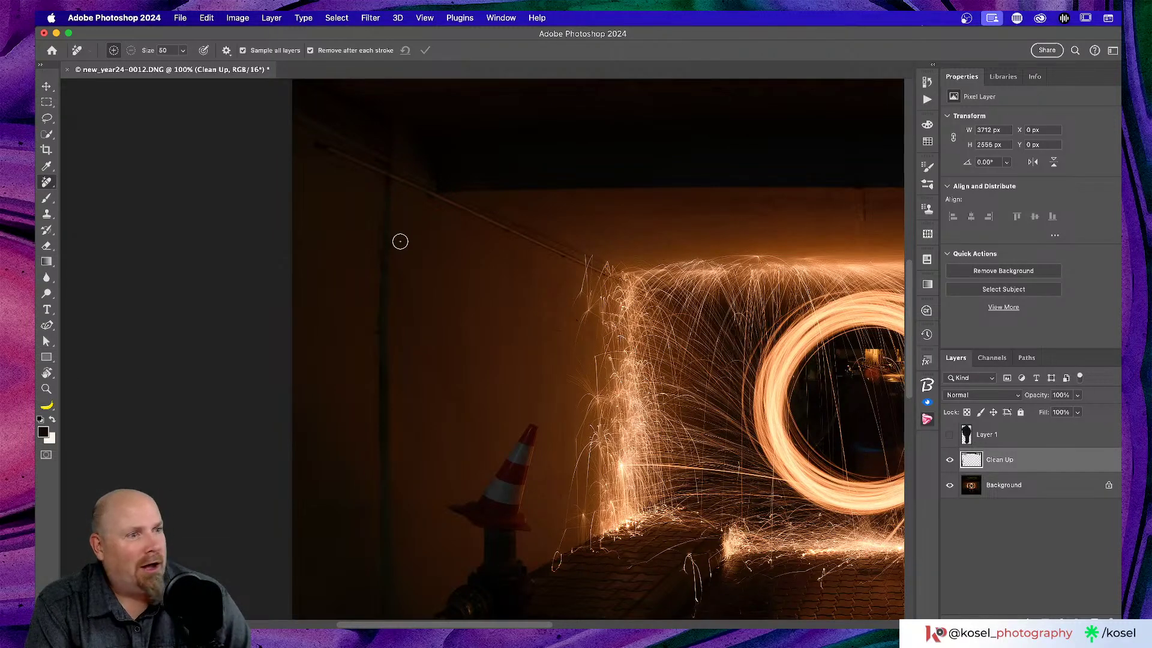
drag(397, 252, 410, 304)
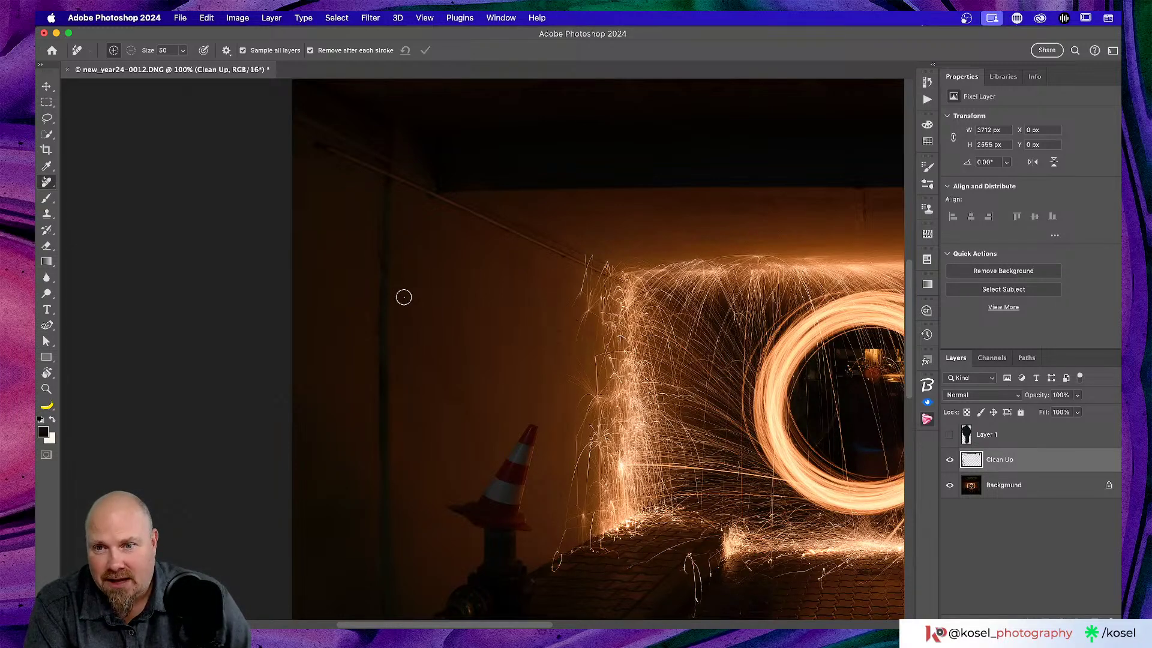
- Remove the marks running down the left wall and the blemish beside the traffic cone's base
drag(400, 296, 488, 466)
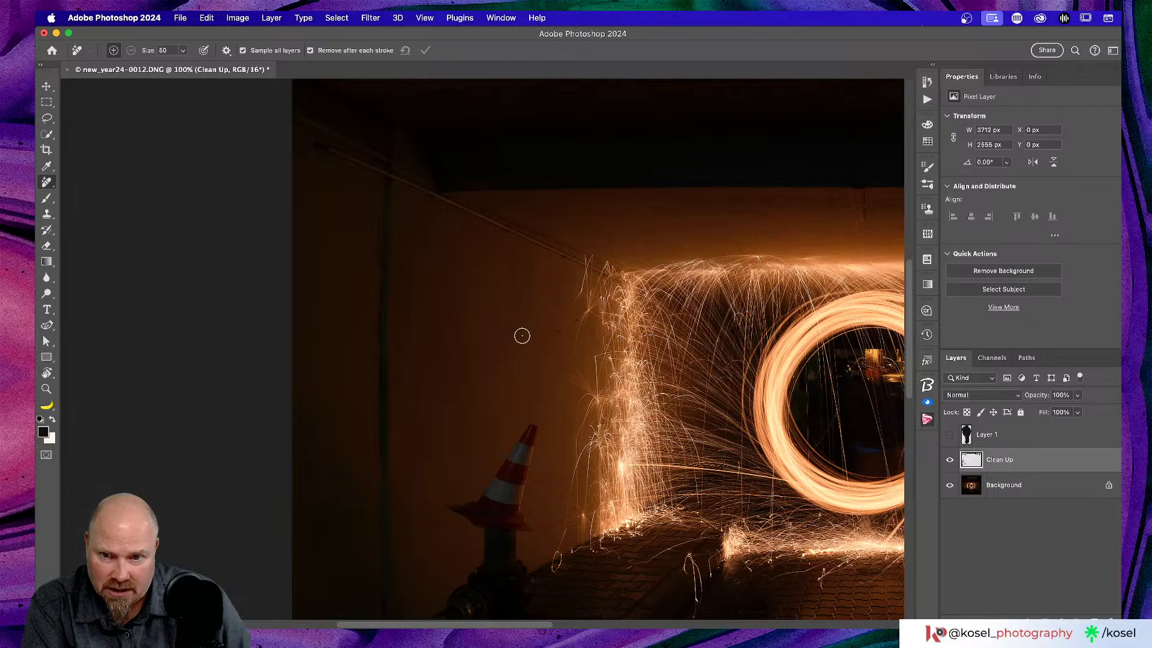
scroll(522, 335, down, 5)
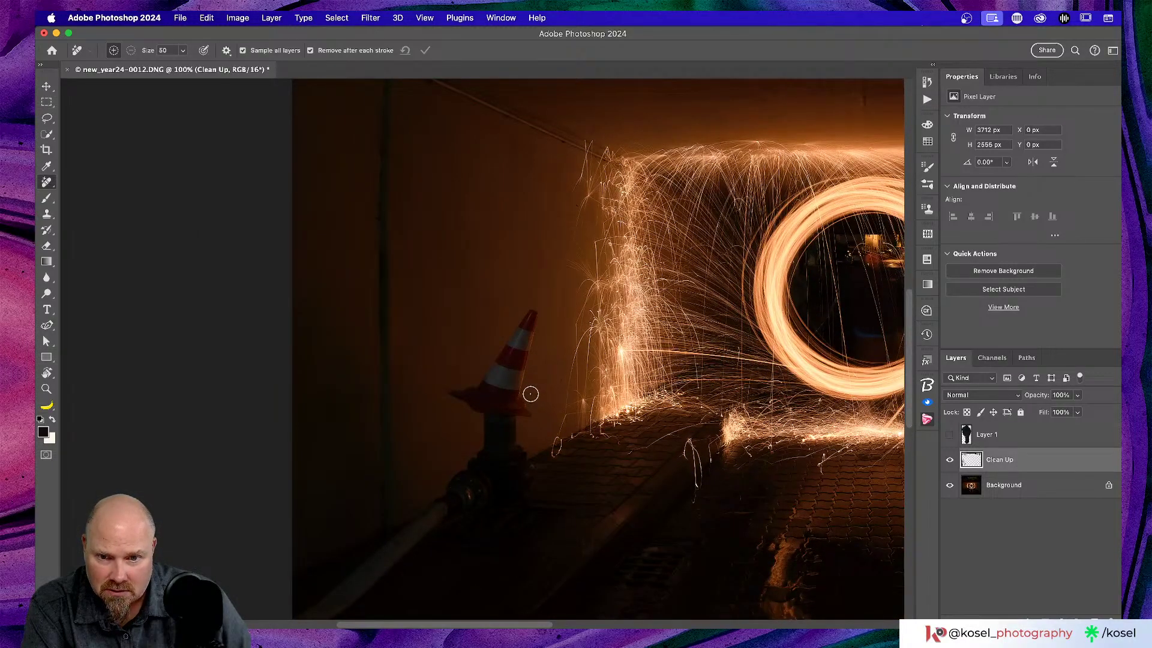
drag(530, 394, 549, 427)
- Remove the remaining small spots on the left wall between the vertical seam and the sparks above the traffic cone
scroll(536, 216, left, 4)
scroll(537, 217, up, 5)
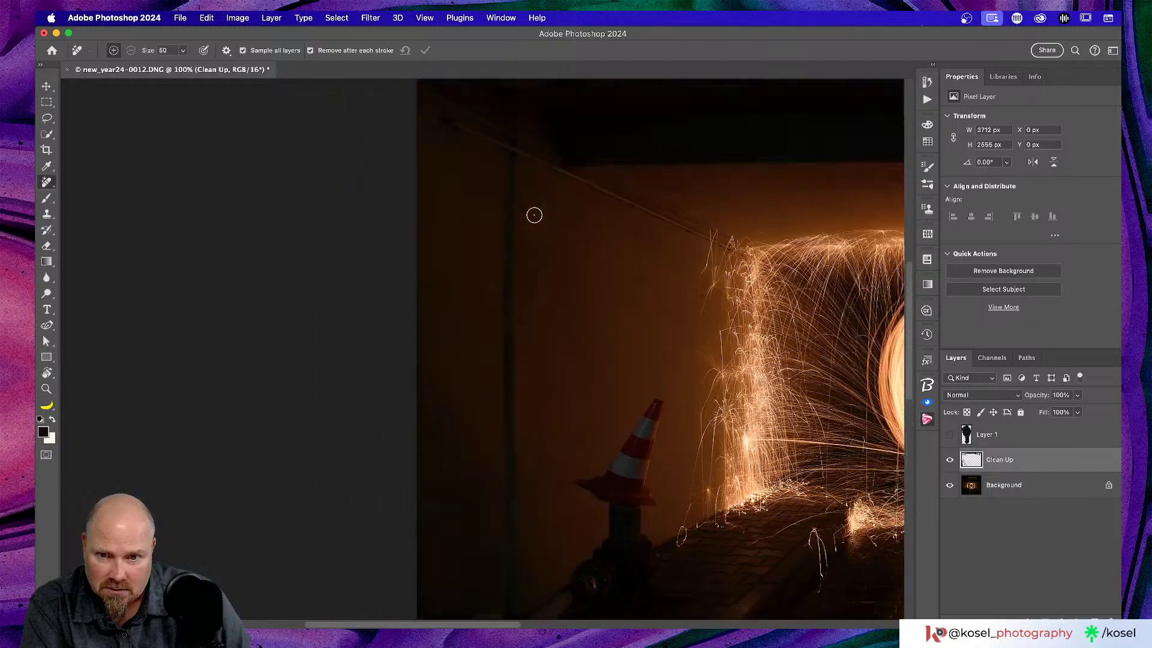
drag(521, 301, 519, 314)
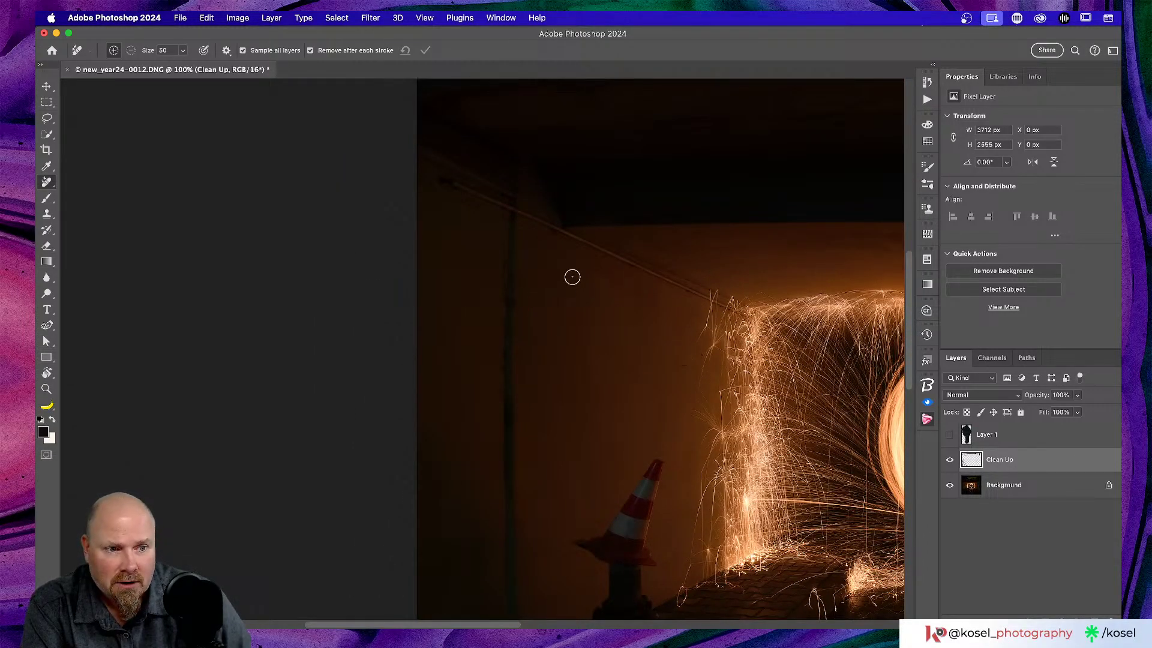
scroll(573, 277, down, 1)
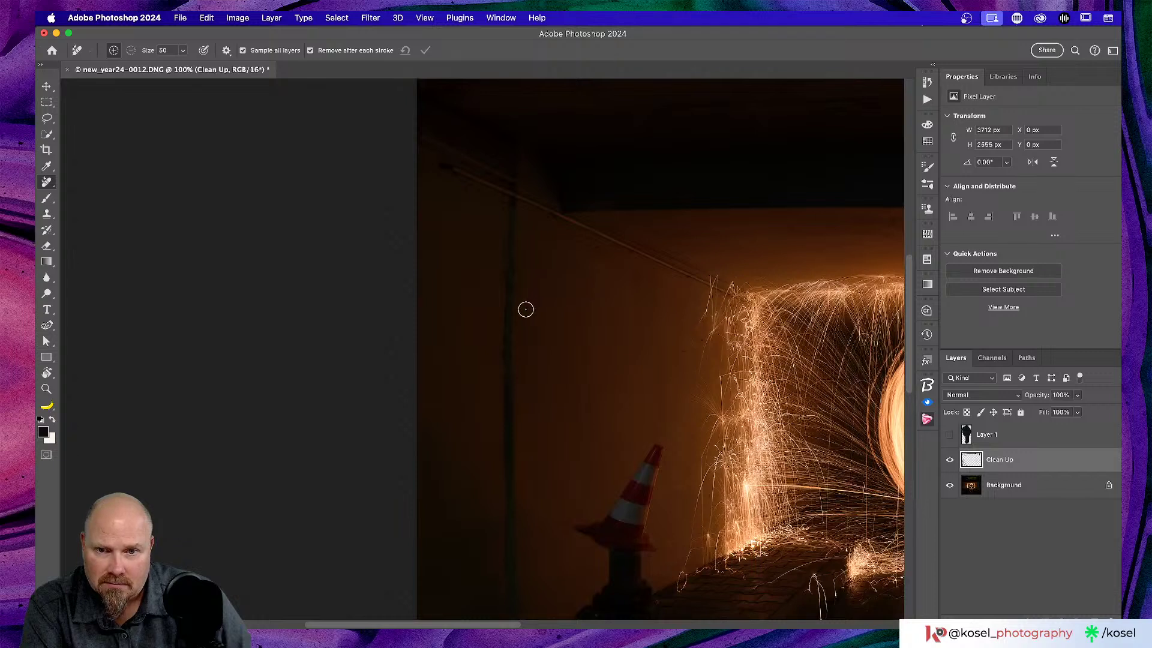
drag(519, 312, 519, 313)
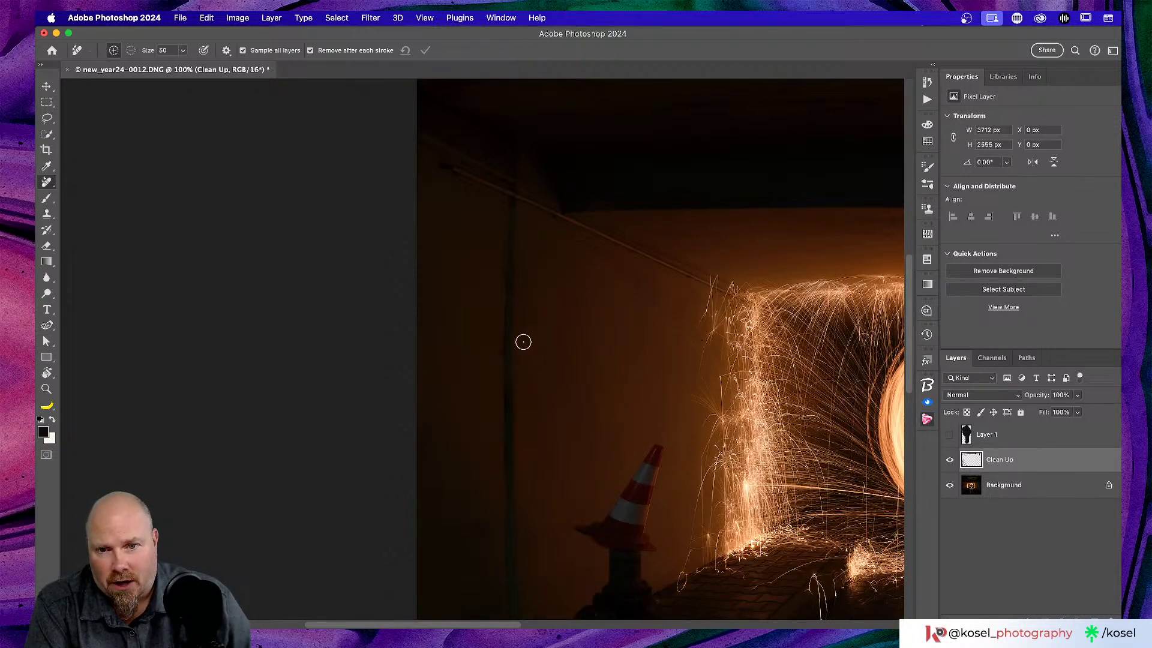
click(524, 344)
drag(558, 372, 563, 376)
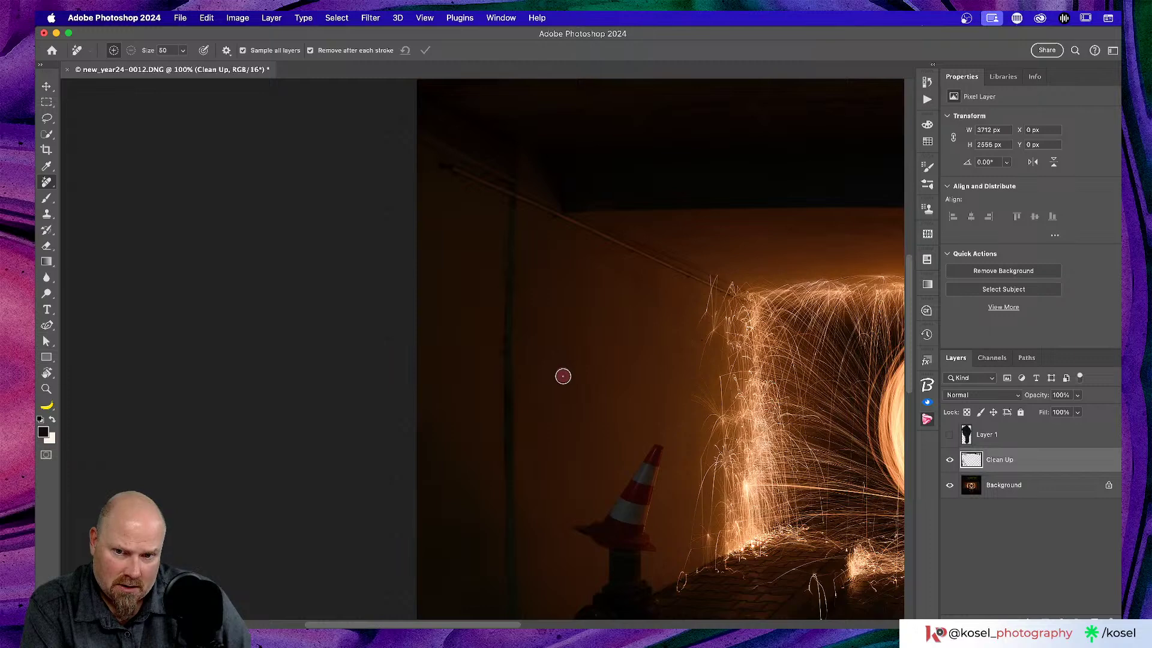
click(581, 386)
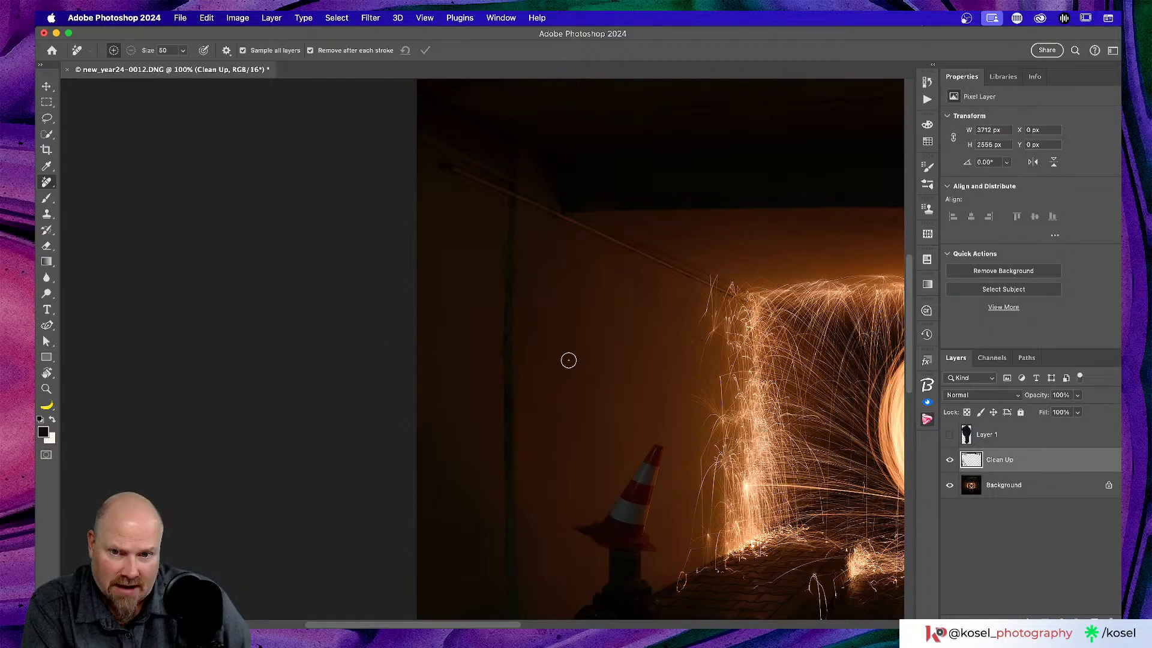
drag(606, 390, 612, 394)
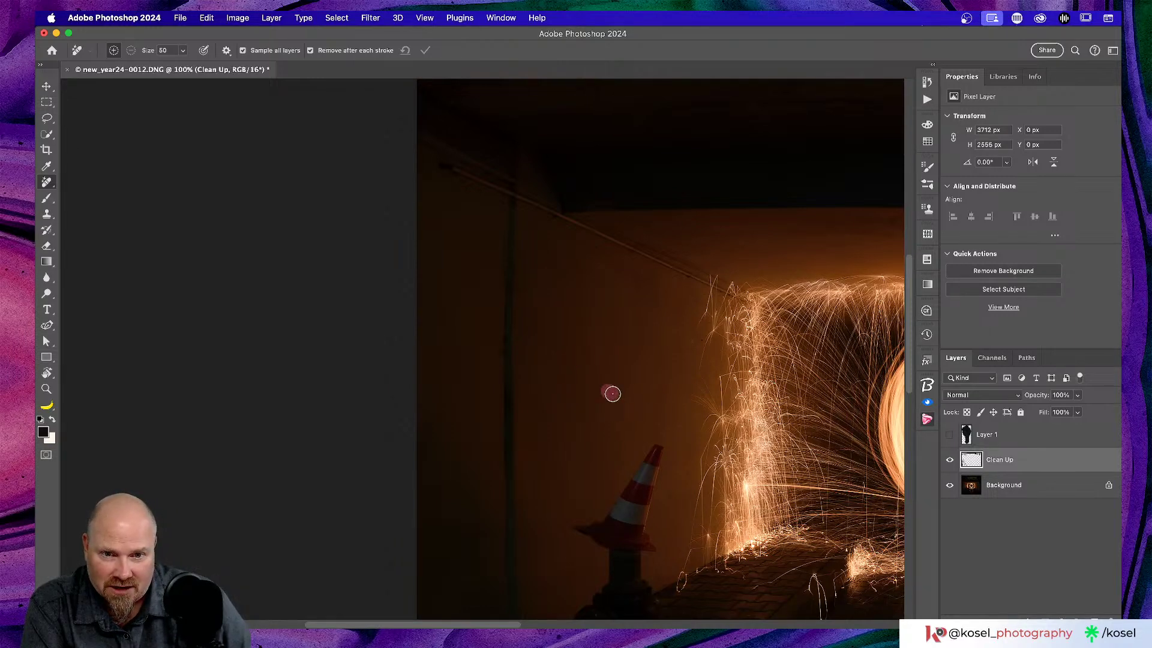
- Remove the spot on the lower left wall just above the pale hose
scroll(570, 396, down, 5)
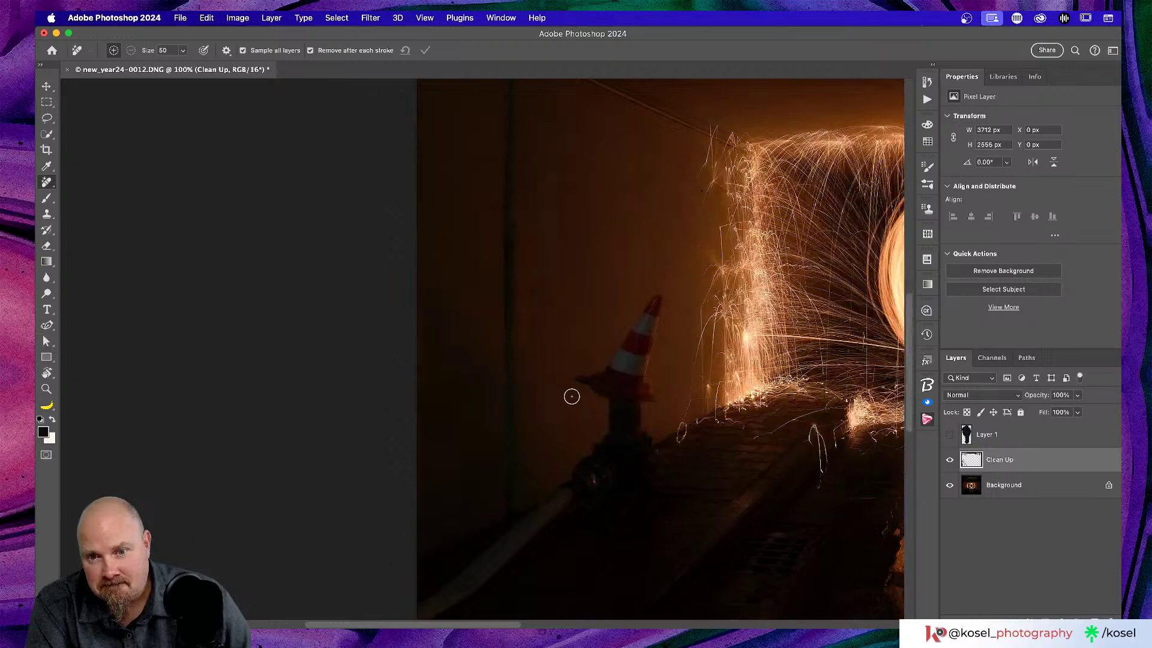
scroll(571, 397, down, 3)
click(491, 358)
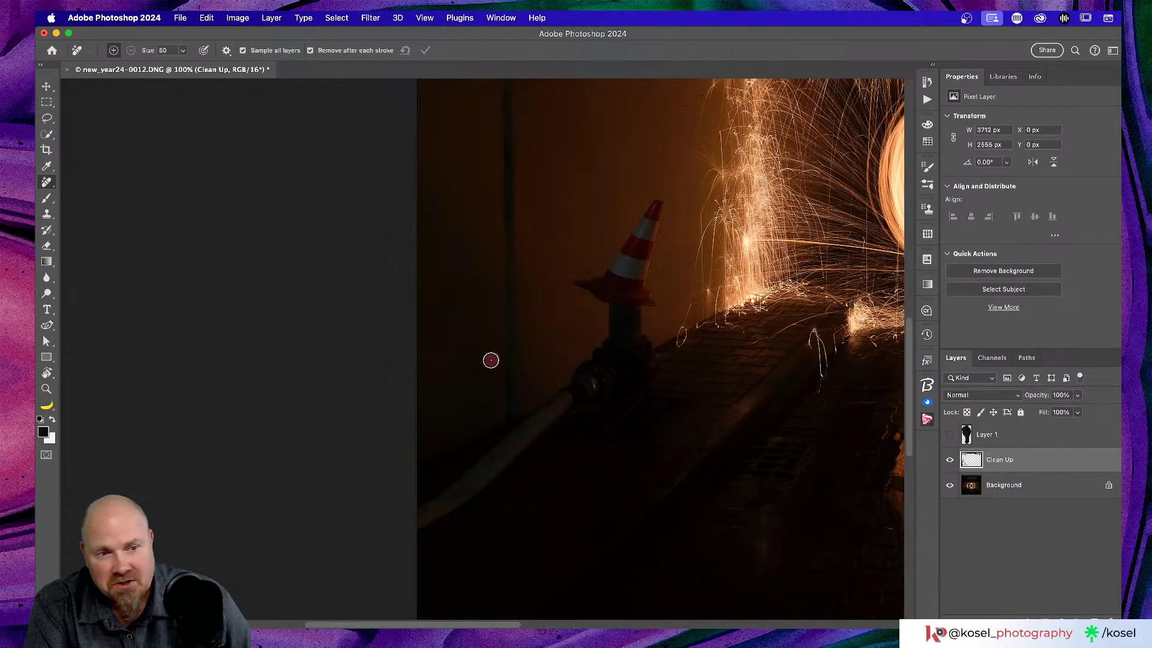
- Remove the marks around the top corner of the low wall section on the tunnel's right side
scroll(507, 343, right, 8)
scroll(506, 343, right, 6)
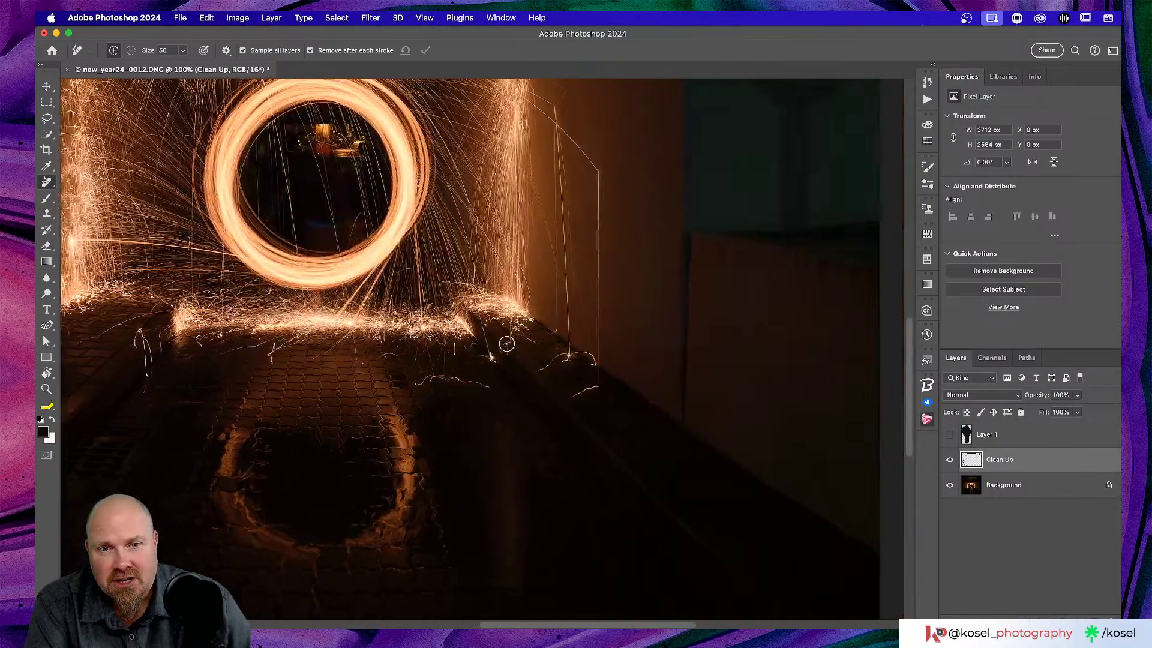
scroll(510, 343, right, 2)
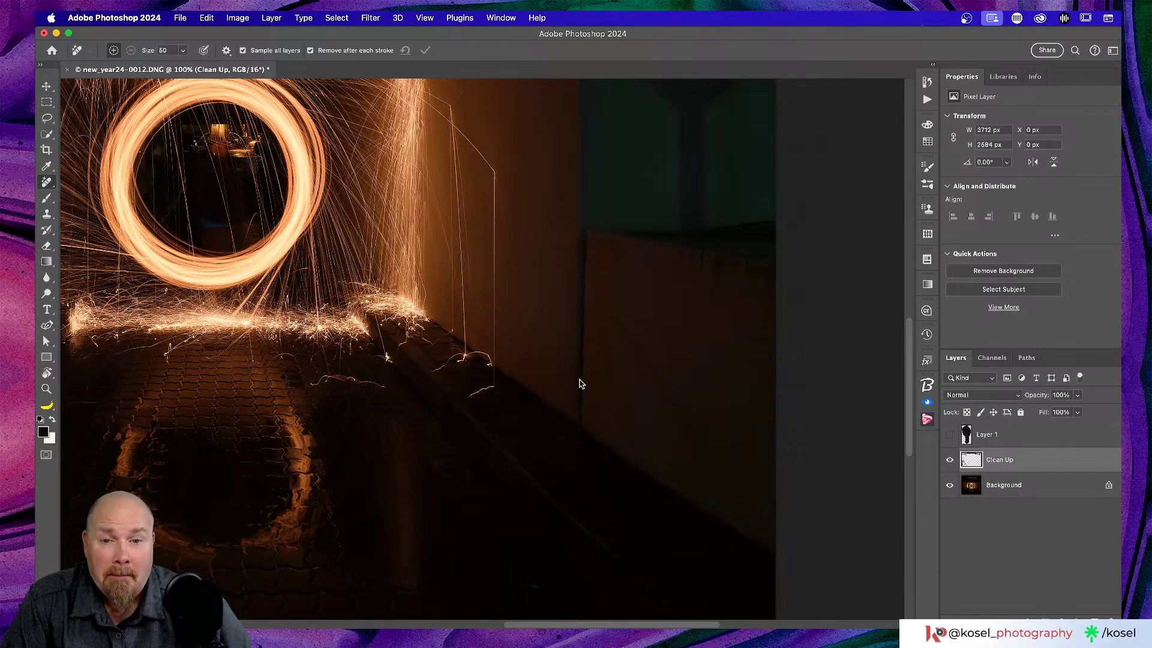
scroll(682, 398, right, 3)
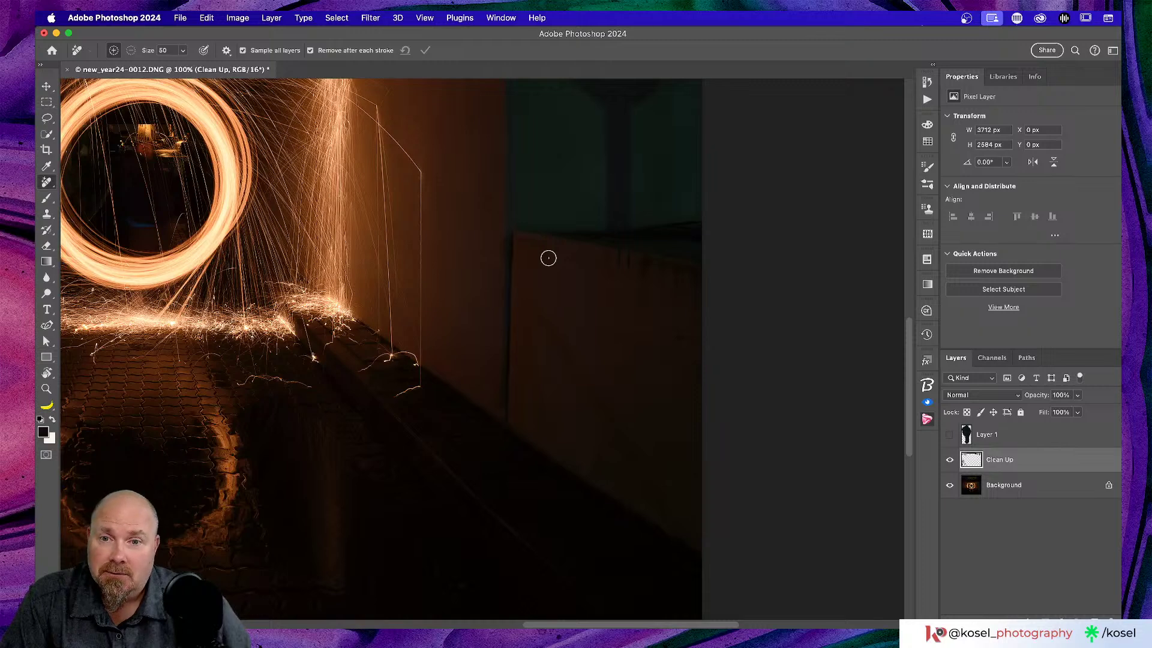
key(super+equal)
key(super+equal)
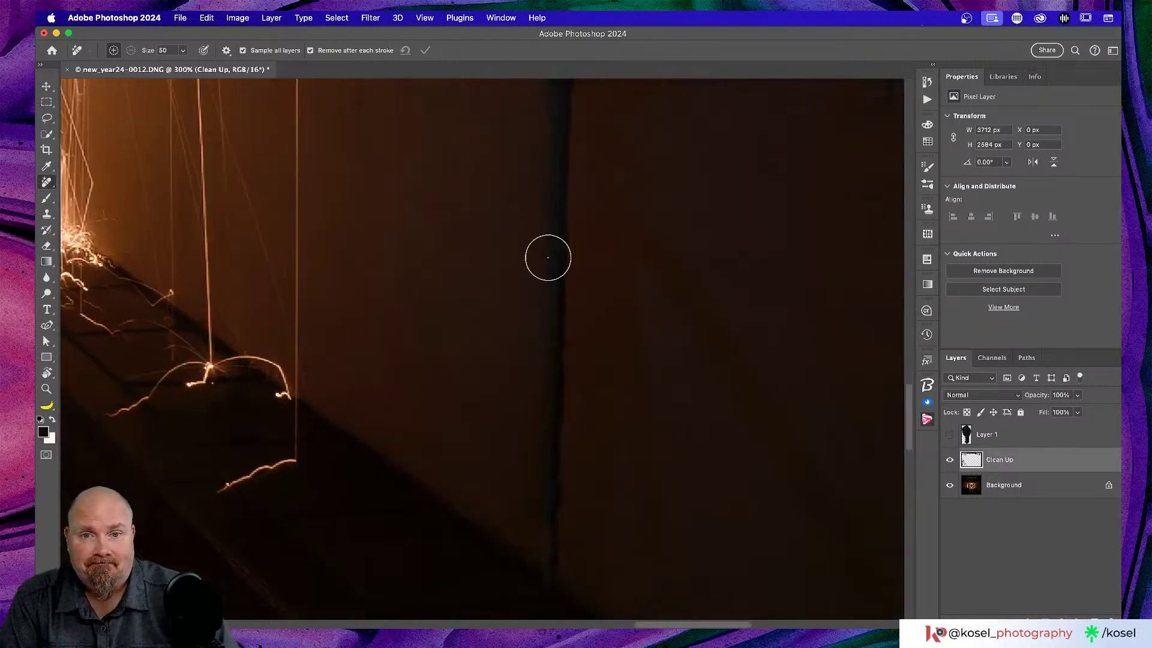
scroll(514, 268, up, 5)
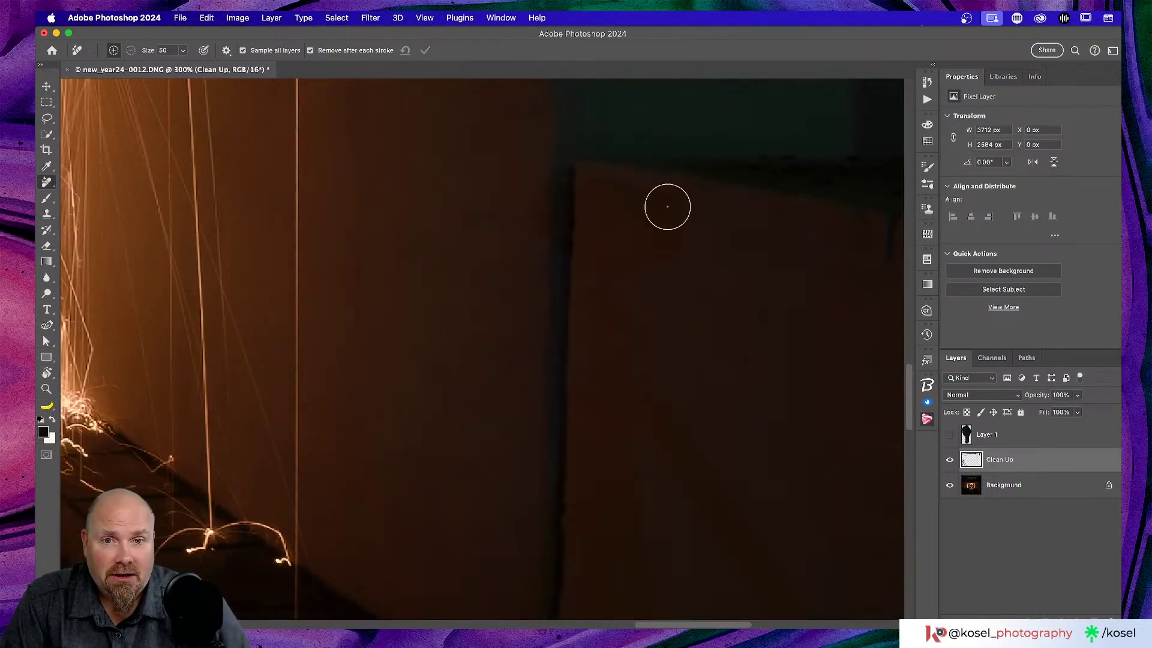
mouse_move(673, 202)
mouse_down()
mouse_move(595, 189)
mouse_move(596, 268)
mouse_move(641, 270)
mouse_move(664, 253)
mouse_move(673, 225)
mouse_move(627, 239)
mouse_move(612, 257)
mouse_up()
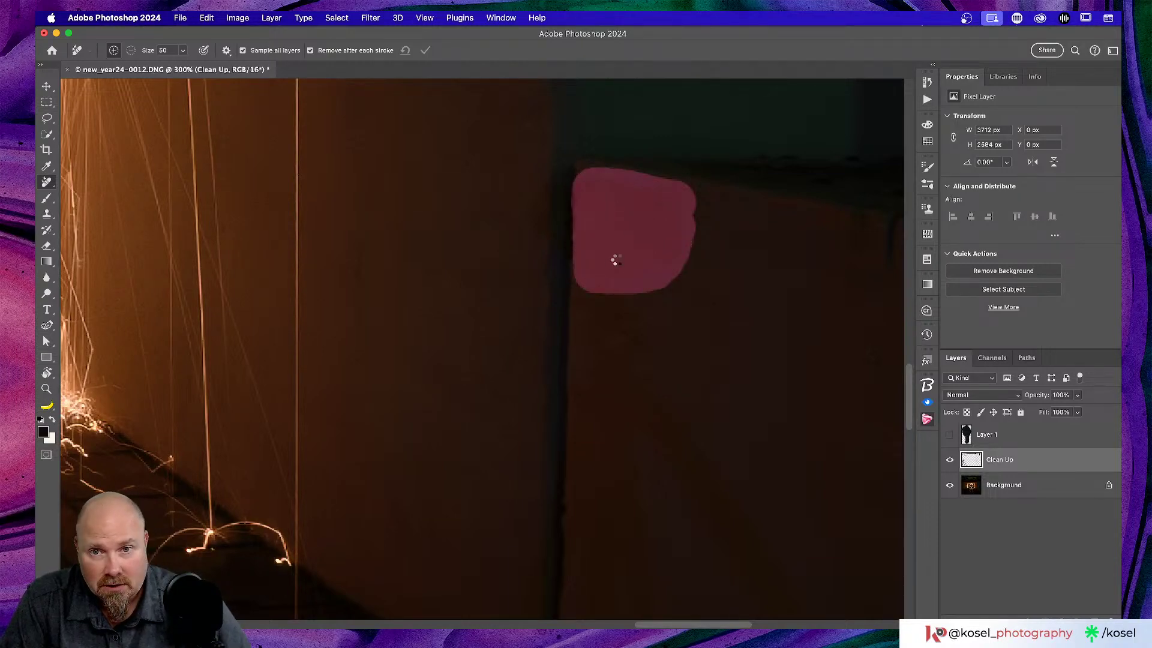
mouse_move(524, 175)
mouse_down()
mouse_move(532, 229)
mouse_move(529, 178)
mouse_up()
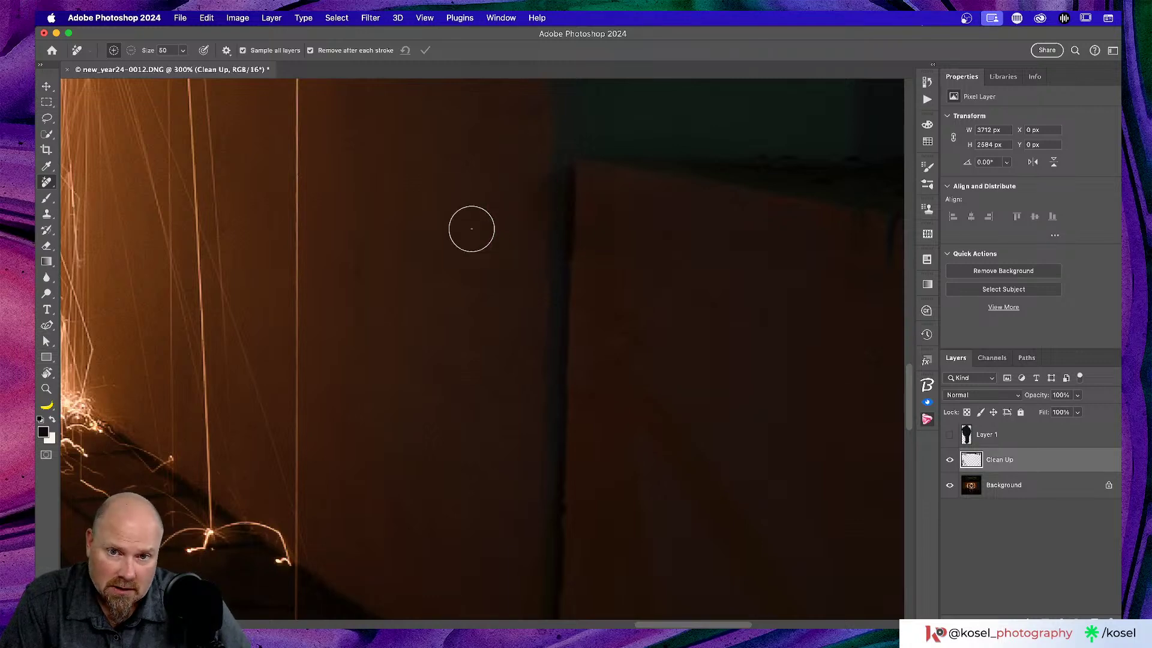
- Remove the blemish farther down the right wall section beside its vertical seam
scroll(655, 321, down, 2)
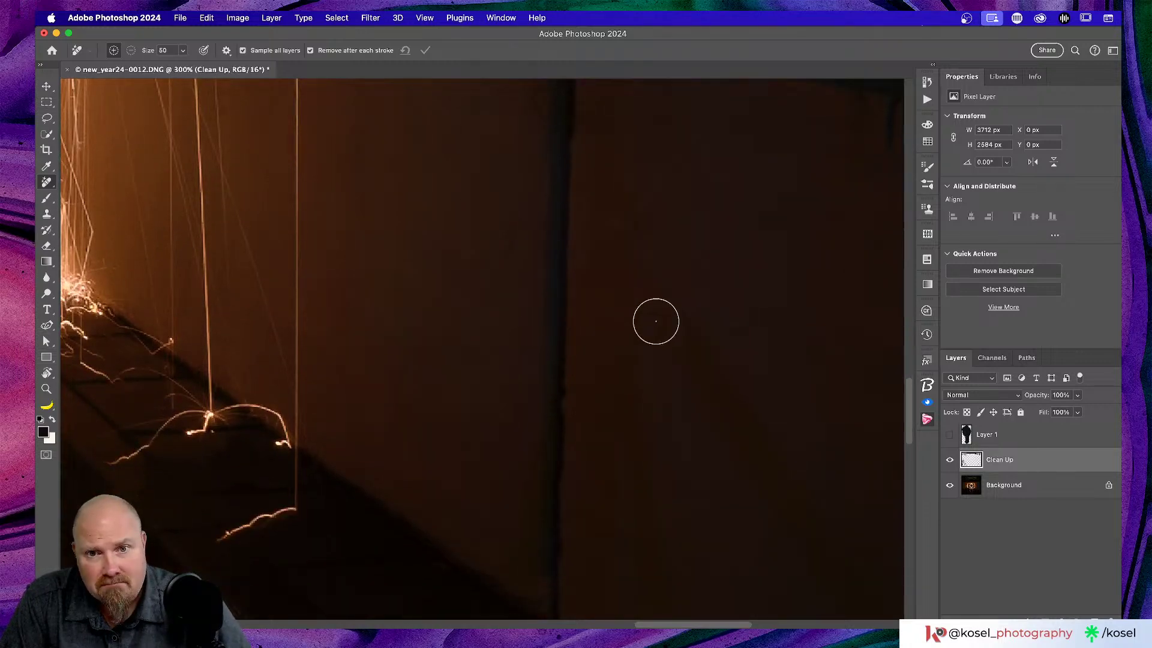
mouse_move(599, 144)
mouse_down()
mouse_move(595, 213)
mouse_move(606, 235)
mouse_move(629, 235)
mouse_move(630, 136)
mouse_up()
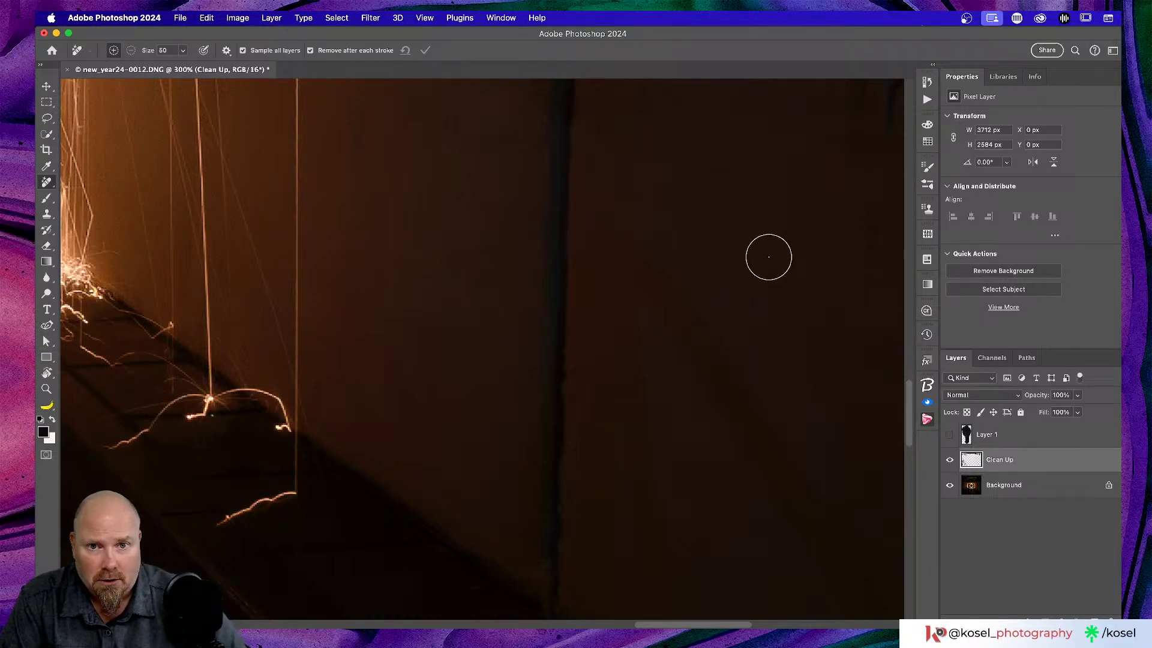
scroll(769, 258, down, 2)
scroll(769, 263, down, 2)
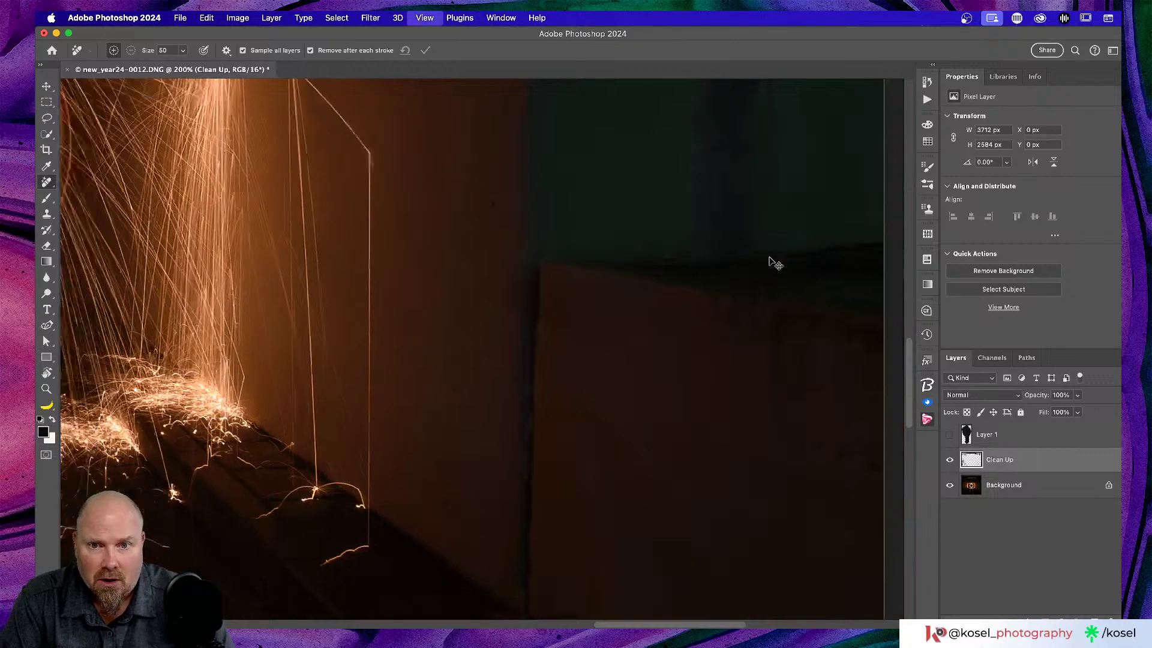
key(super+0)
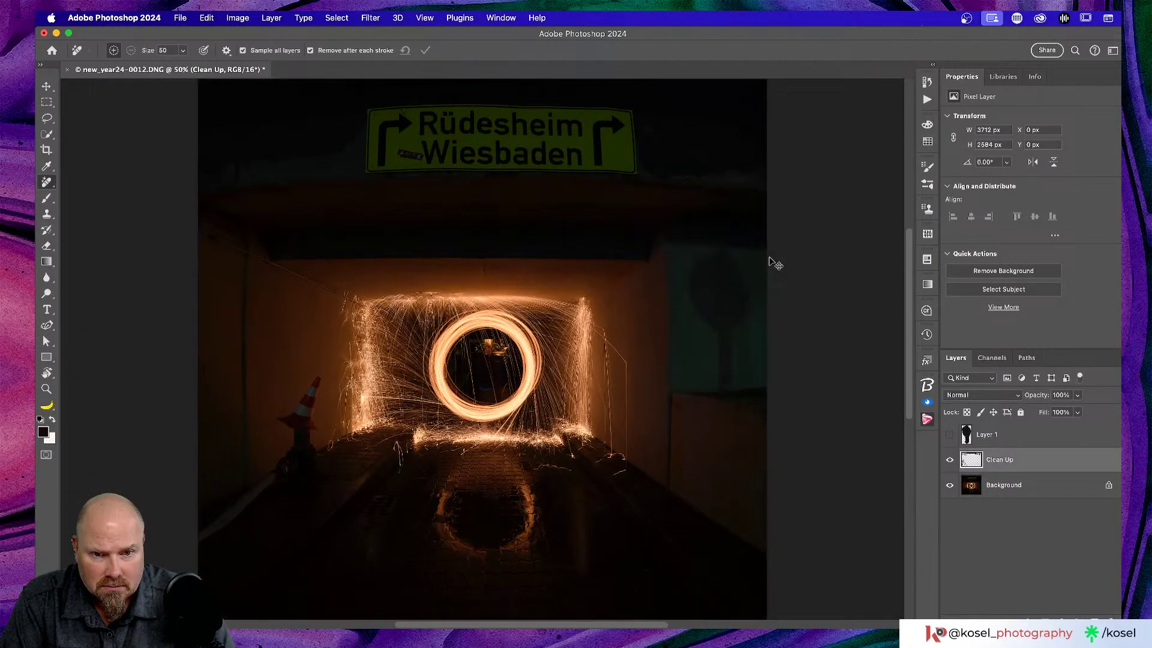
- Make the Remove brush slightly smaller and remove the spots on the lower right wall down toward the kerb
scroll(772, 263, up, 3)
scroll(733, 269, down, 5)
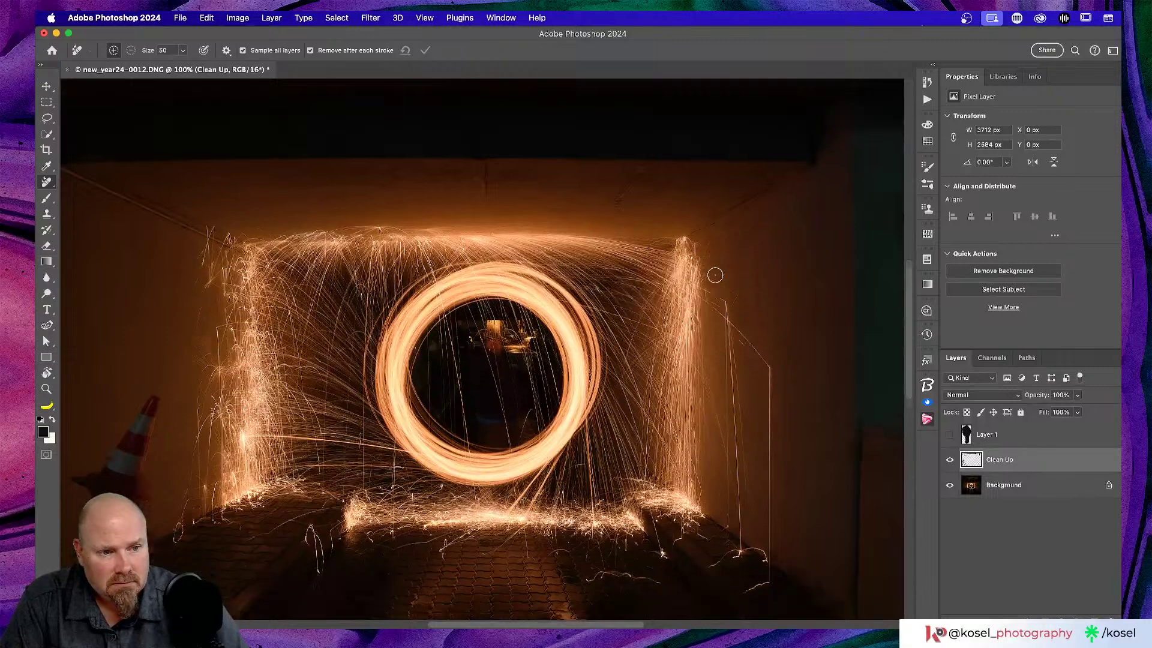
scroll(733, 270, right, 4)
key(bracketleft)
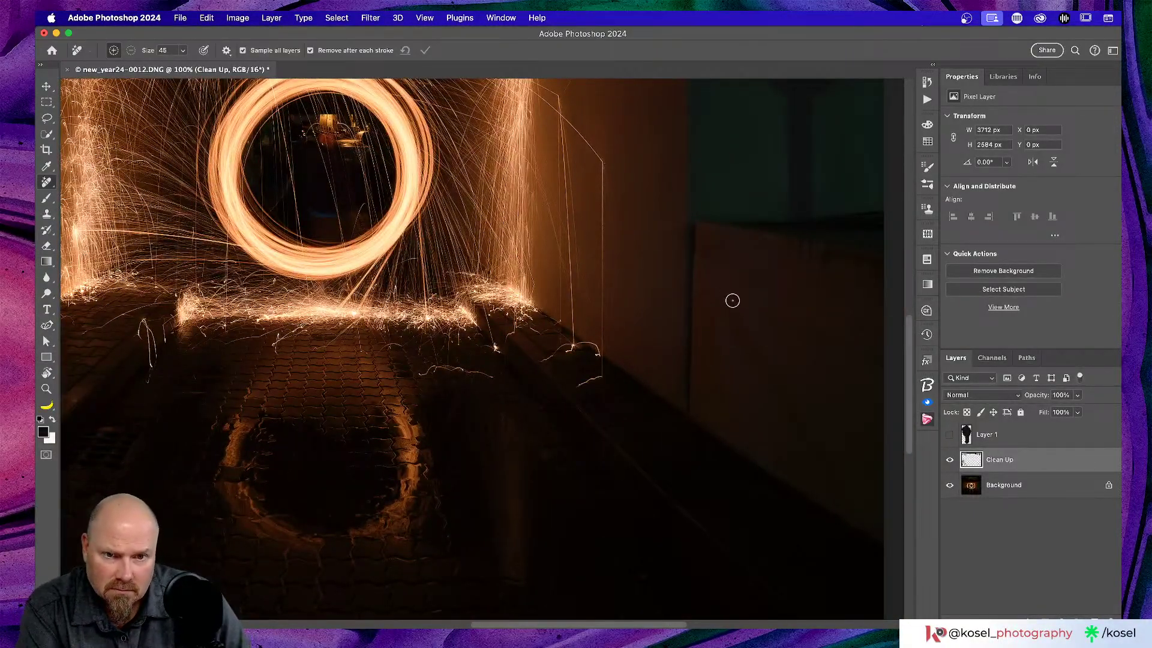
mouse_move(738, 316)
mouse_down()
mouse_move(786, 413)
mouse_move(784, 387)
mouse_move(740, 319)
mouse_up()
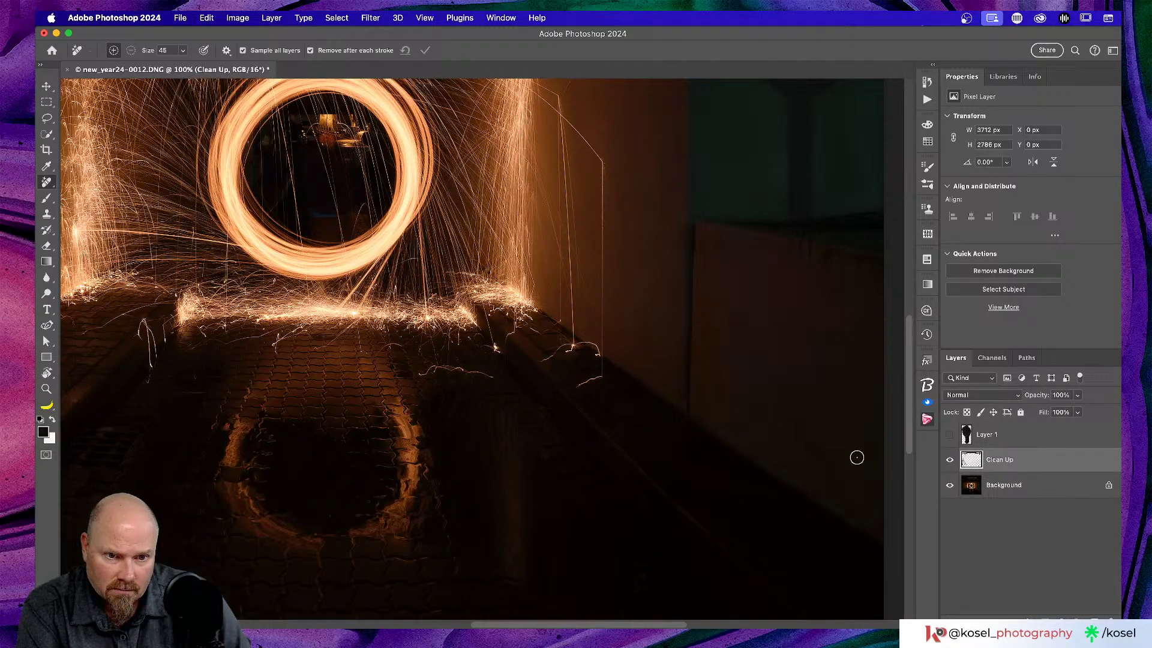
mouse_move(799, 416)
mouse_down()
mouse_move(784, 414)
mouse_move(856, 500)
mouse_up()
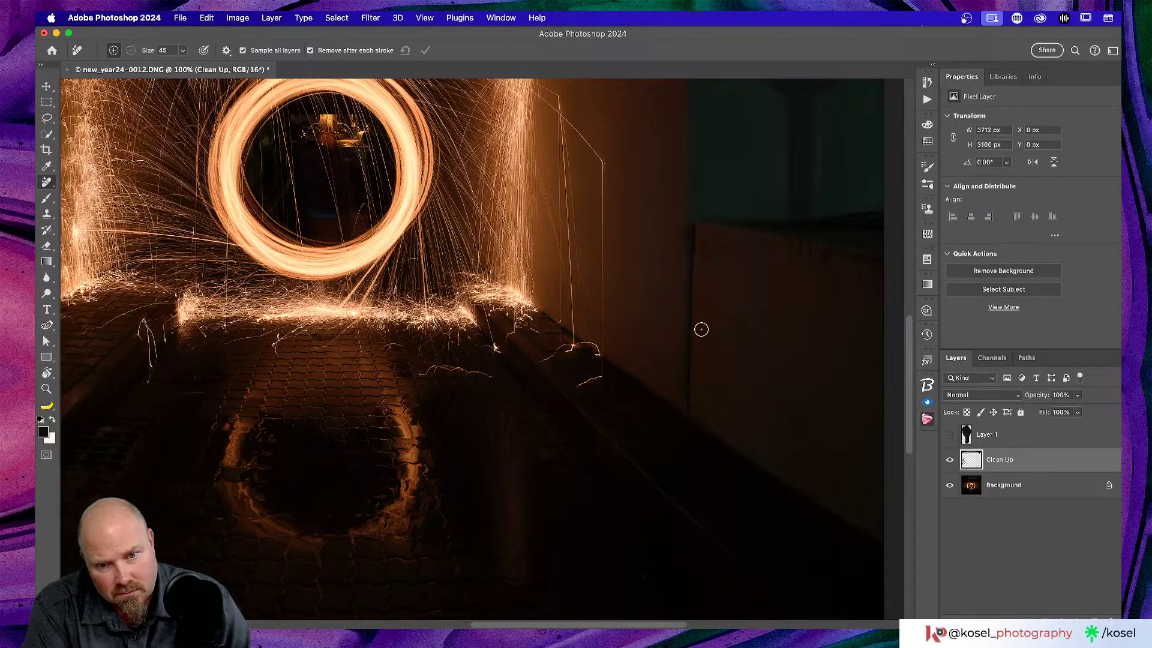
- Remove the marks beside the right wall's vertical seam and along its lower outer edge, enlarging the Remove brush to 70
mouse_move(710, 345)
mouse_down()
mouse_move(722, 407)
mouse_move(714, 330)
mouse_move(725, 308)
mouse_move(711, 294)
mouse_move(706, 417)
mouse_up()
key(bracketright)
key(bracketright)
key(bracketright)
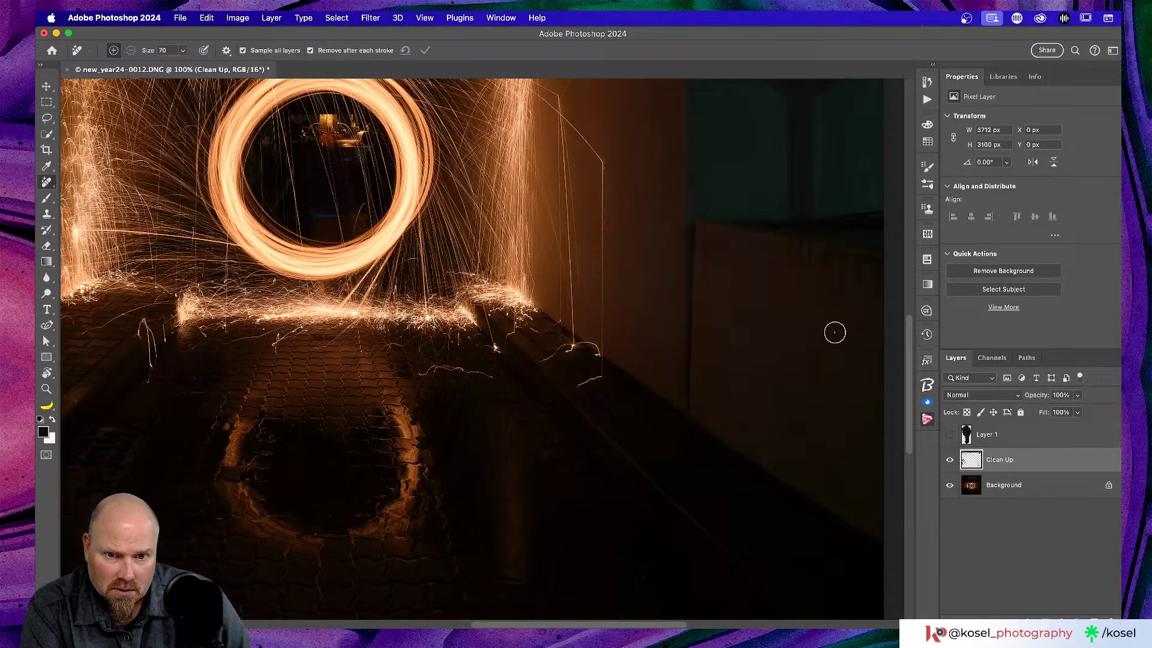
drag(671, 355, 673, 384)
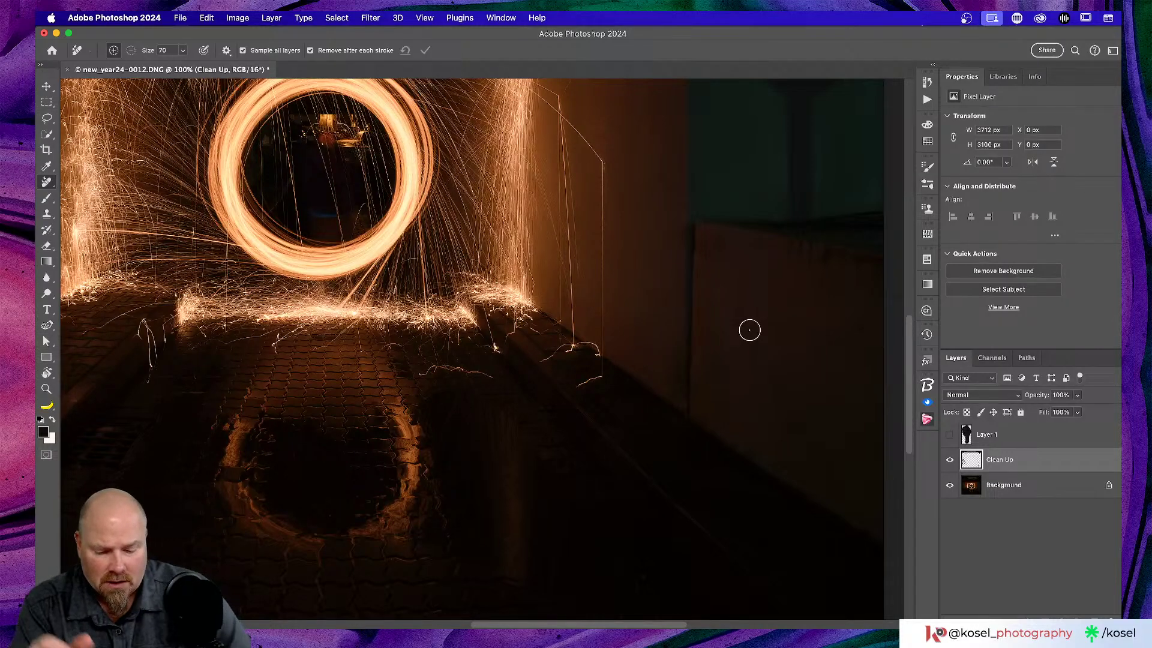
key(super+0)
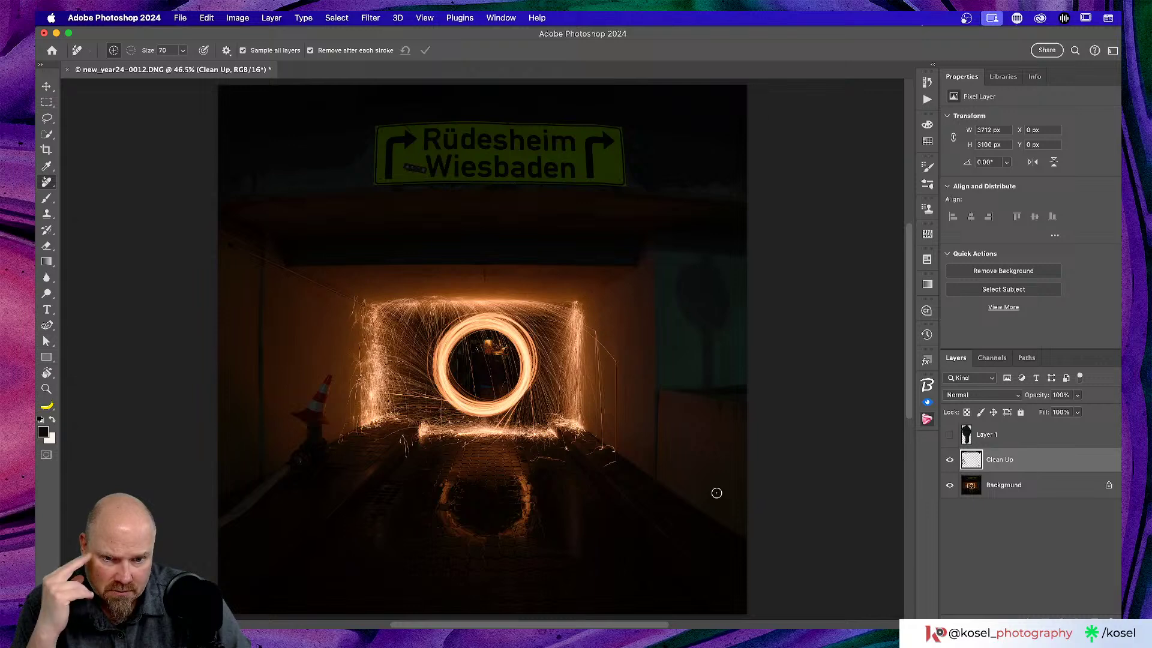
drag(705, 485, 728, 516)
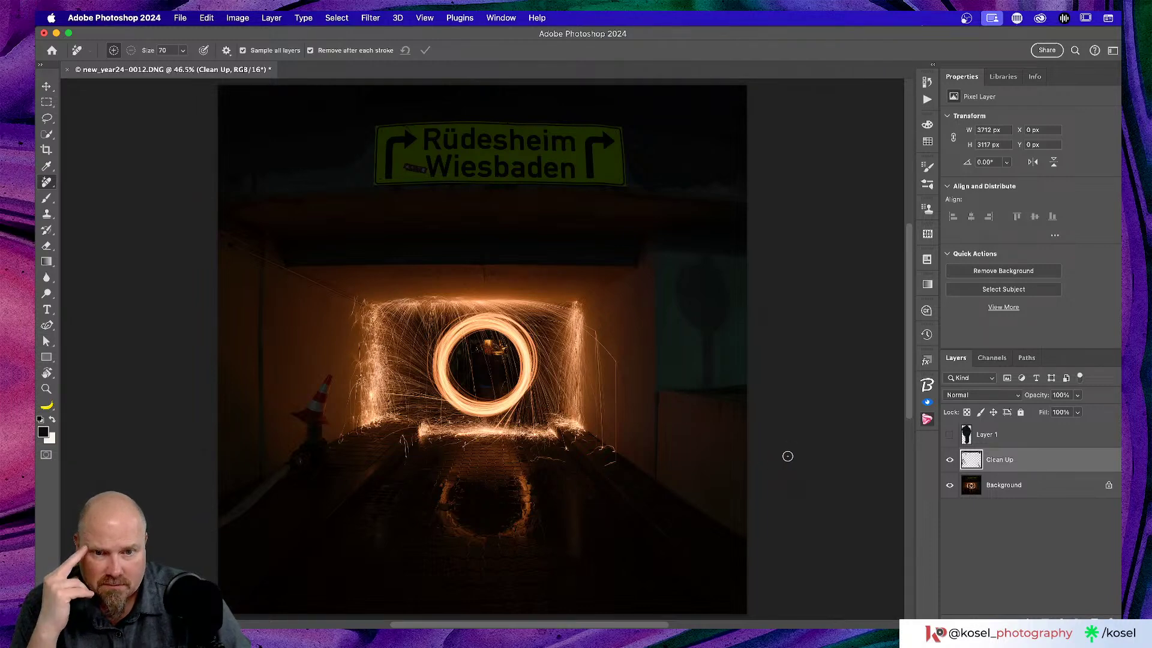
- Save the cleaned-up spark photo with its layers and close the document
scroll(787, 456, left, 3)
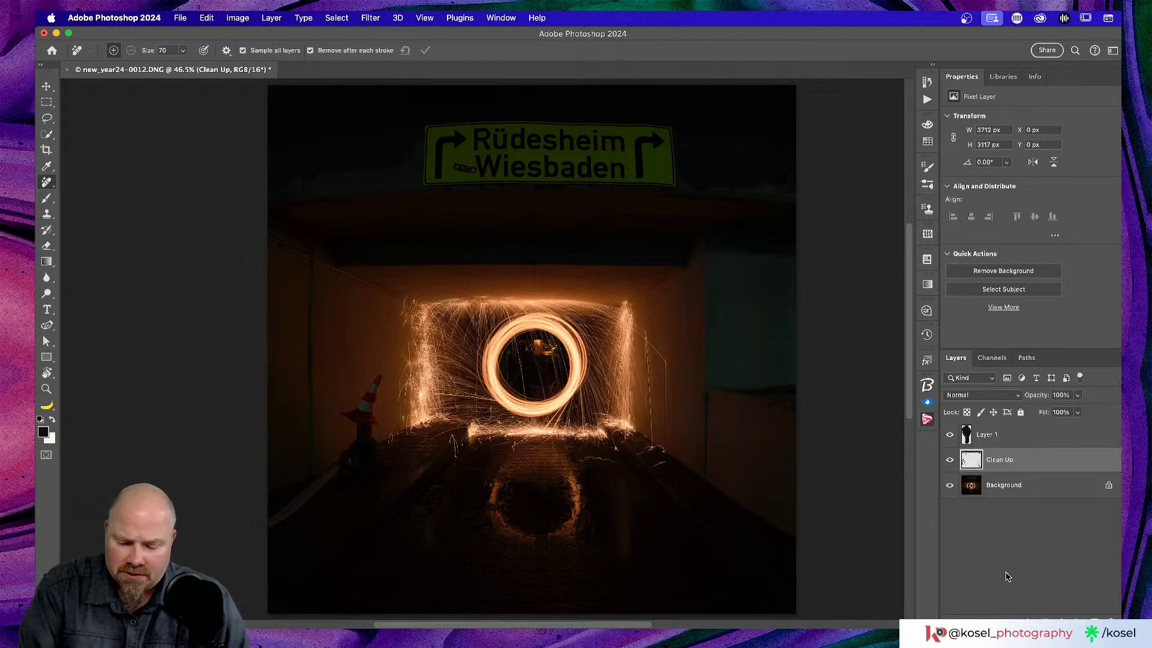
key(super+s)
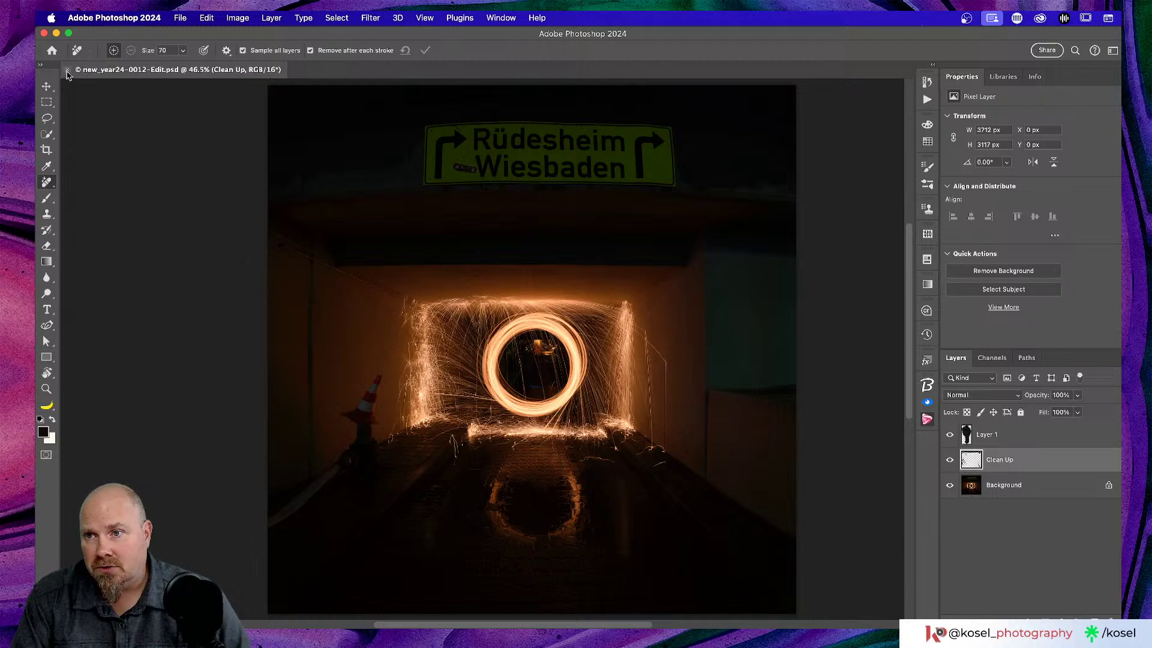
click(67, 71)
- Switch to Lightroom Classic and compare new_year24-0012-Edit.psd with the original new_year24-0012.DNG at full view
key(super+Tab)
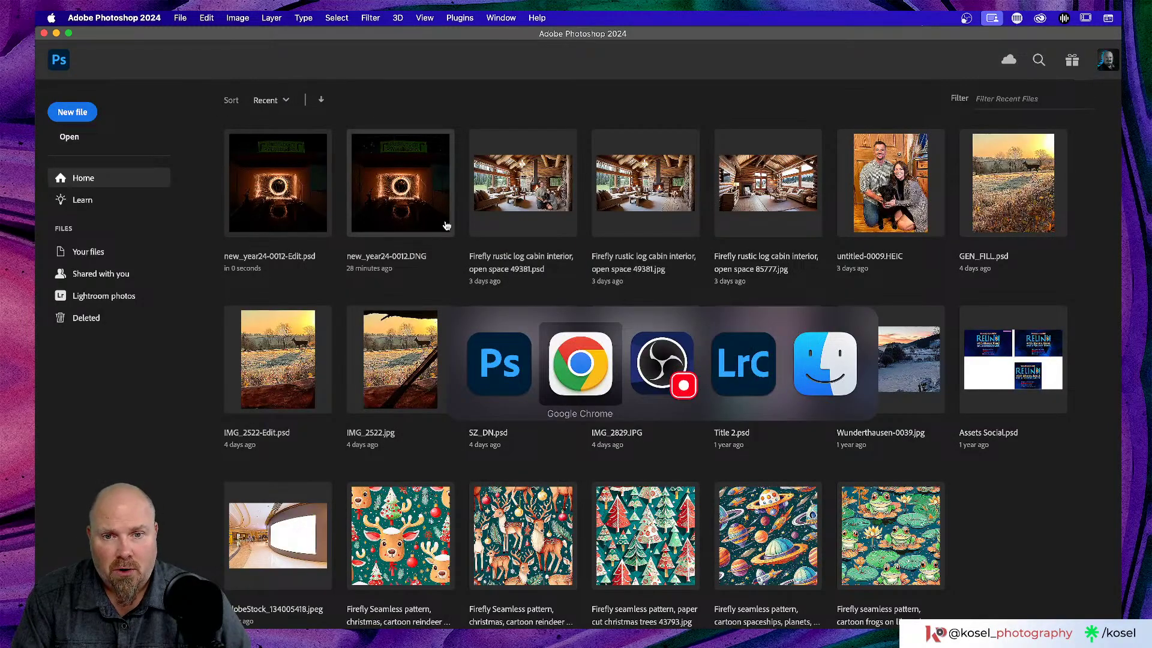
key(super+Tab)
key(super+Tab)
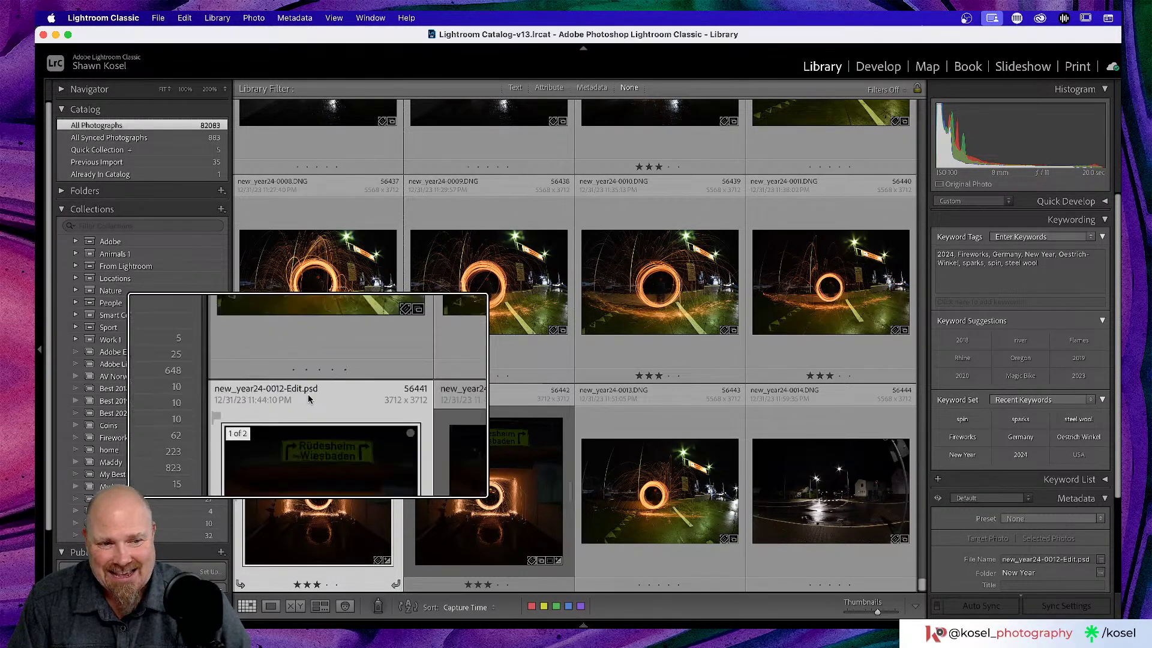
double_click(343, 484)
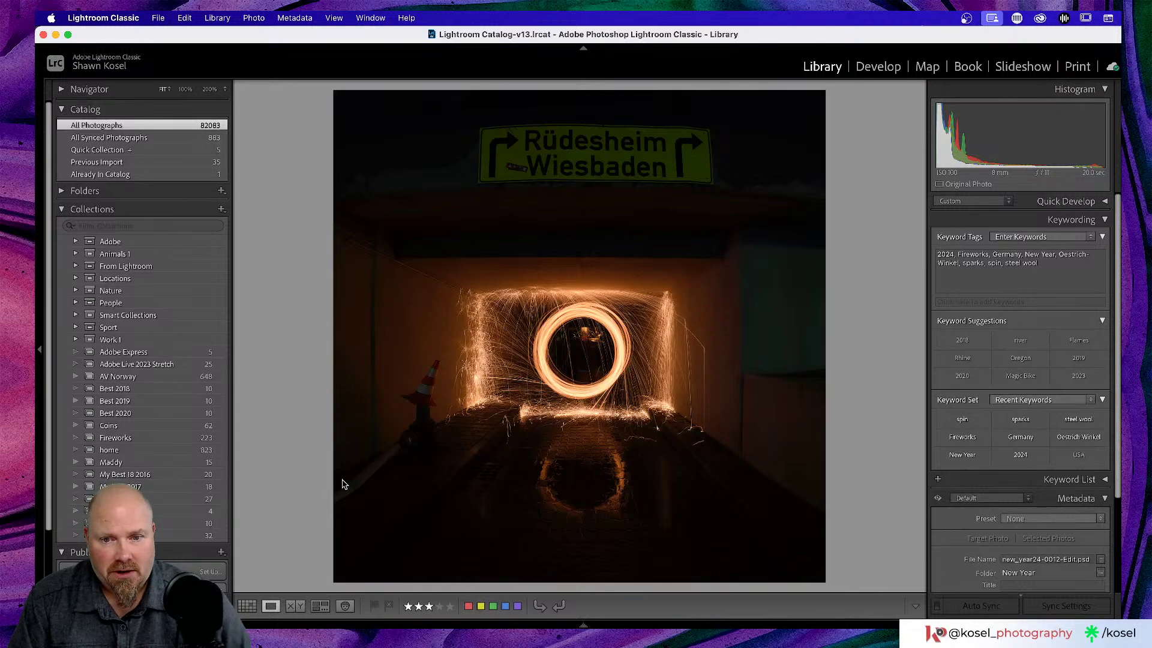
key(Right)
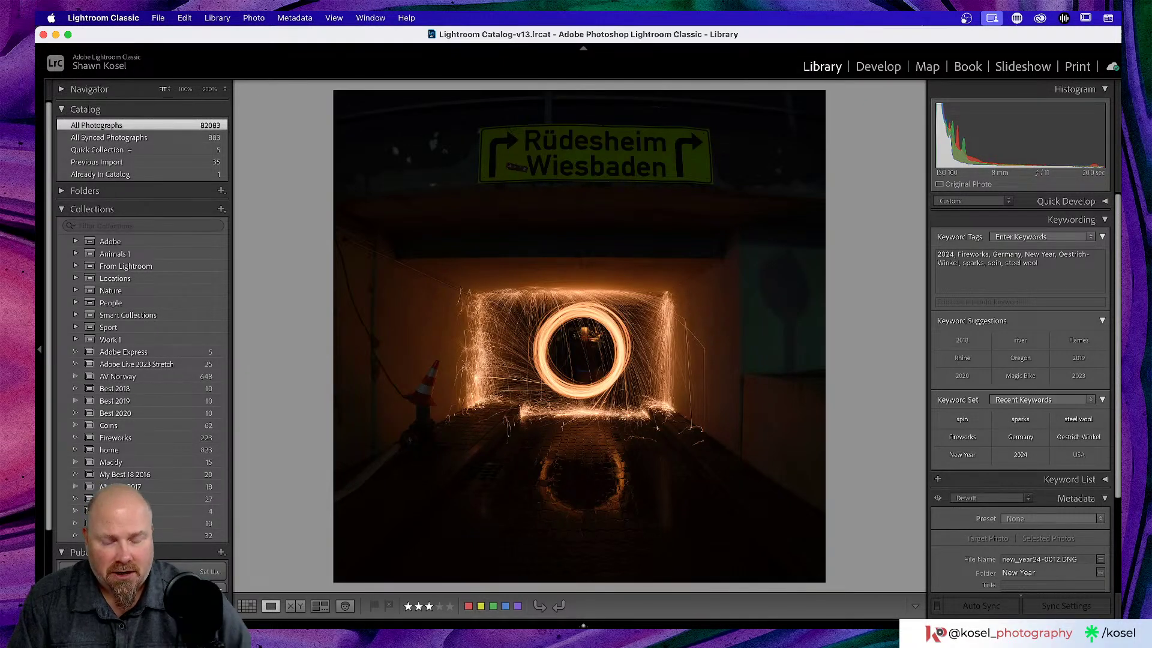
key(Left)
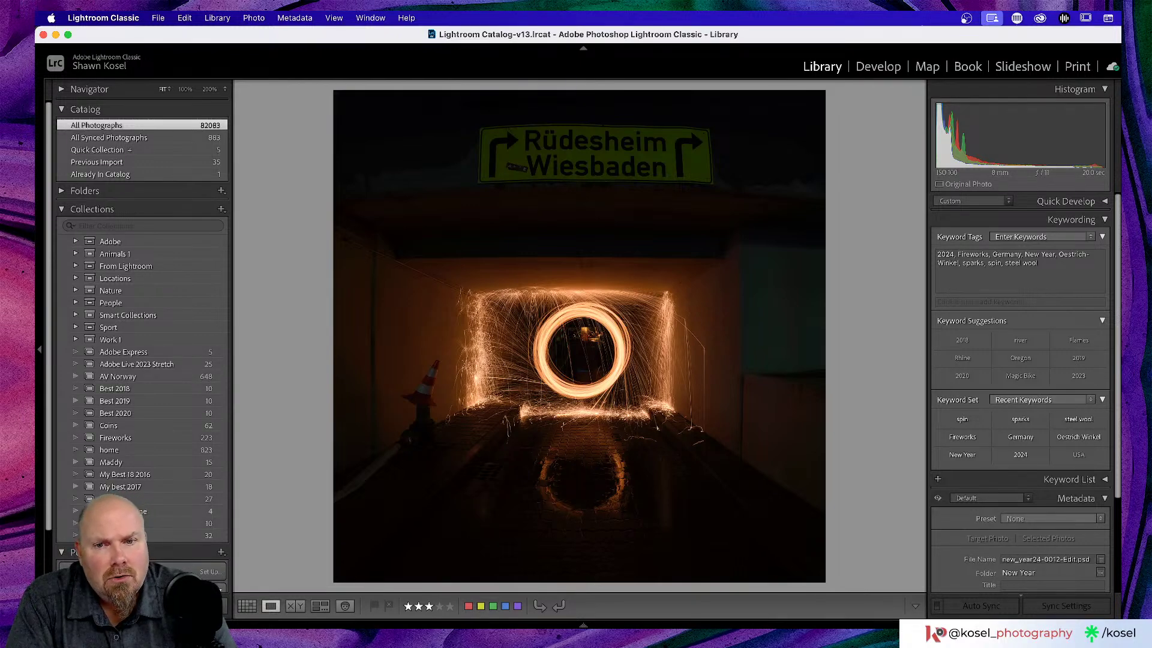
- Examine the other light-painting photos from the shoot, viewing the tunnel shots new_year24-0006.DNG and new_year24-0003.DNG enlarged
key(g)
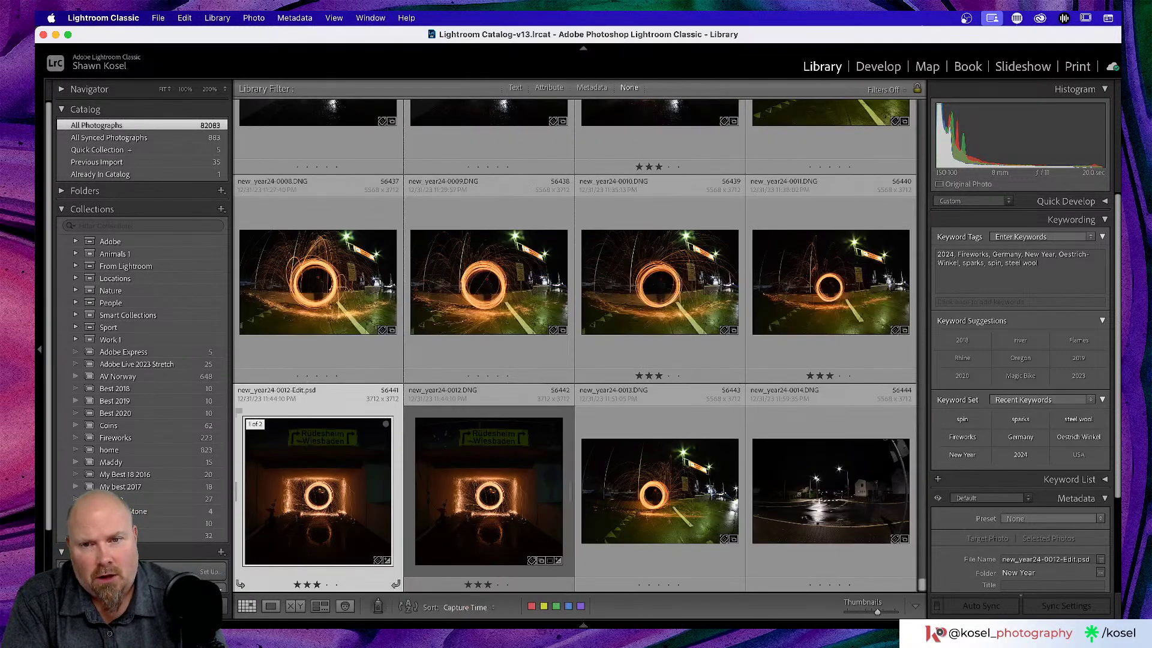
scroll(631, 329, up, 3)
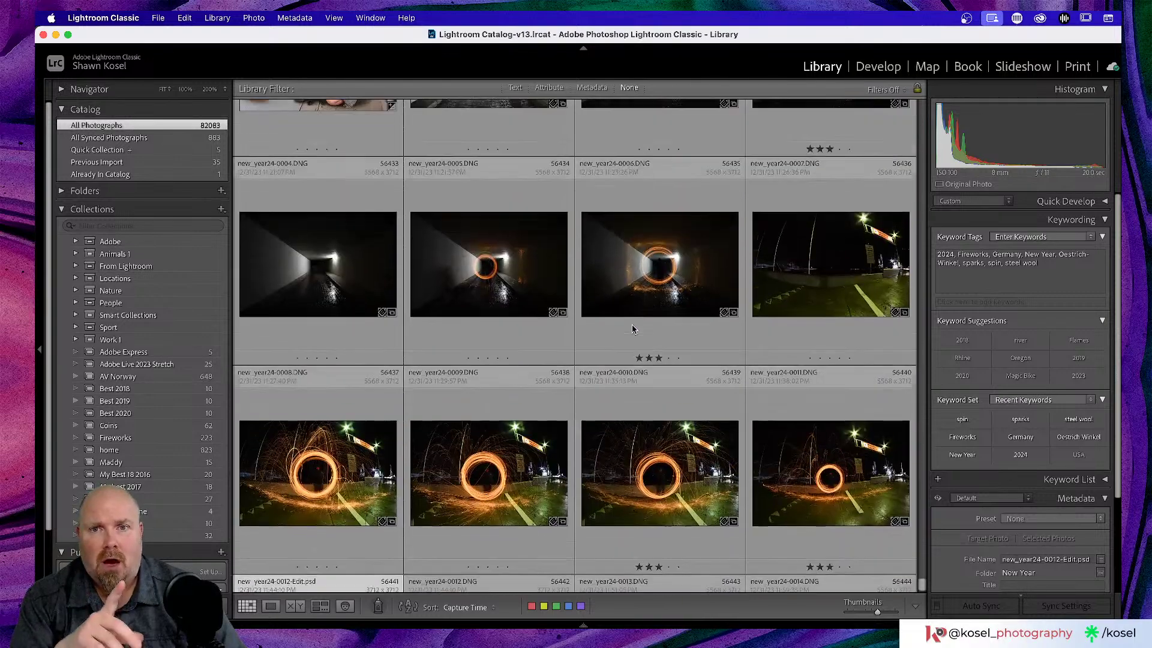
scroll(632, 328, up, 3)
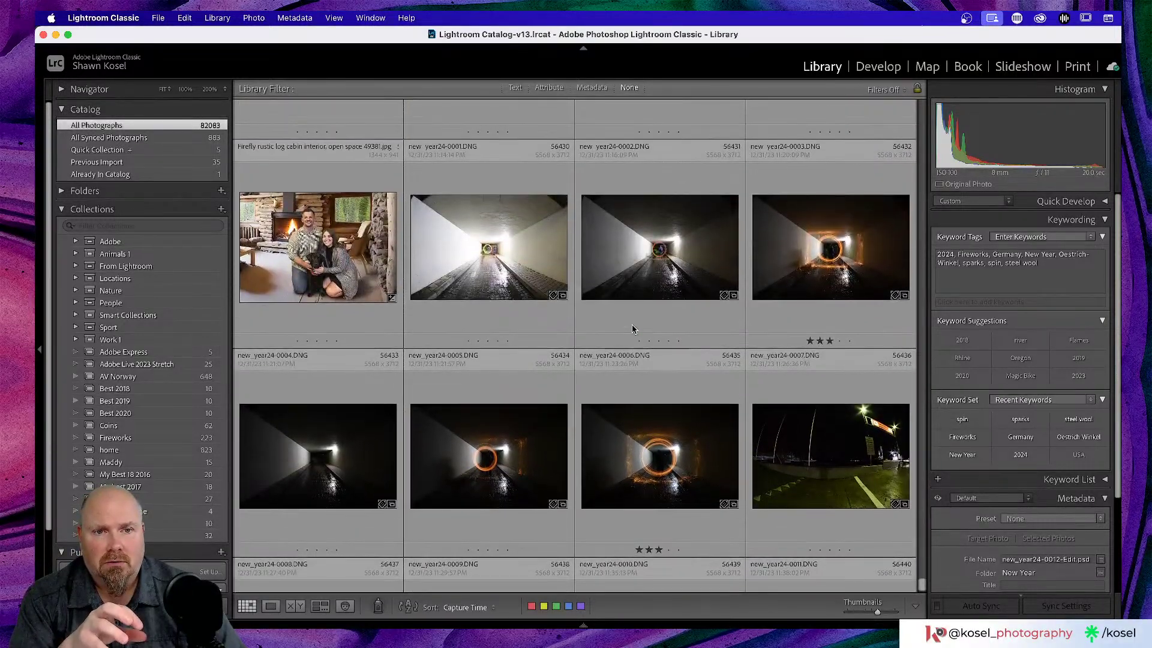
scroll(659, 327, down, 2)
double_click(663, 327)
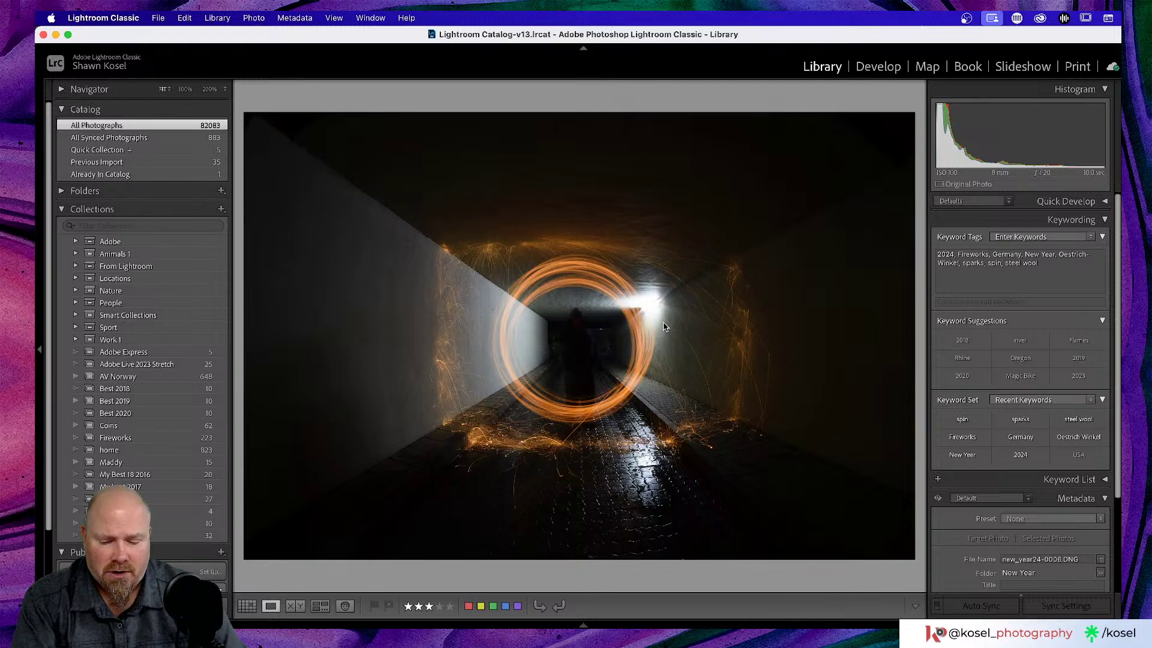
key(g)
click(805, 202)
right_click(805, 202)
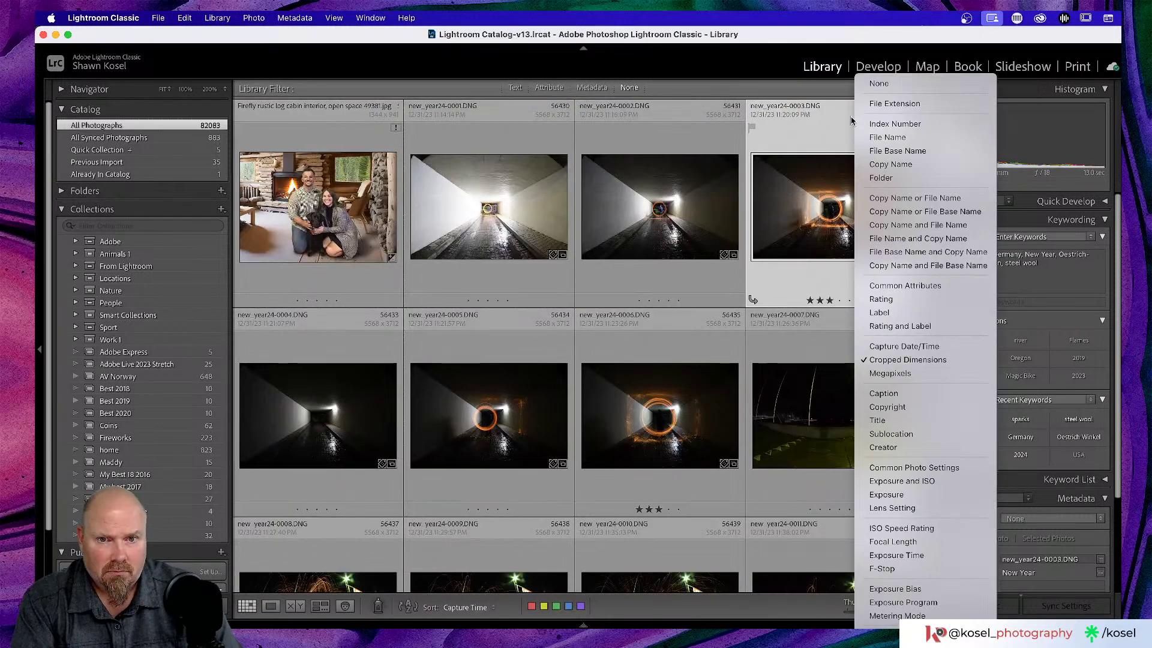
key(Escape)
double_click(799, 206)
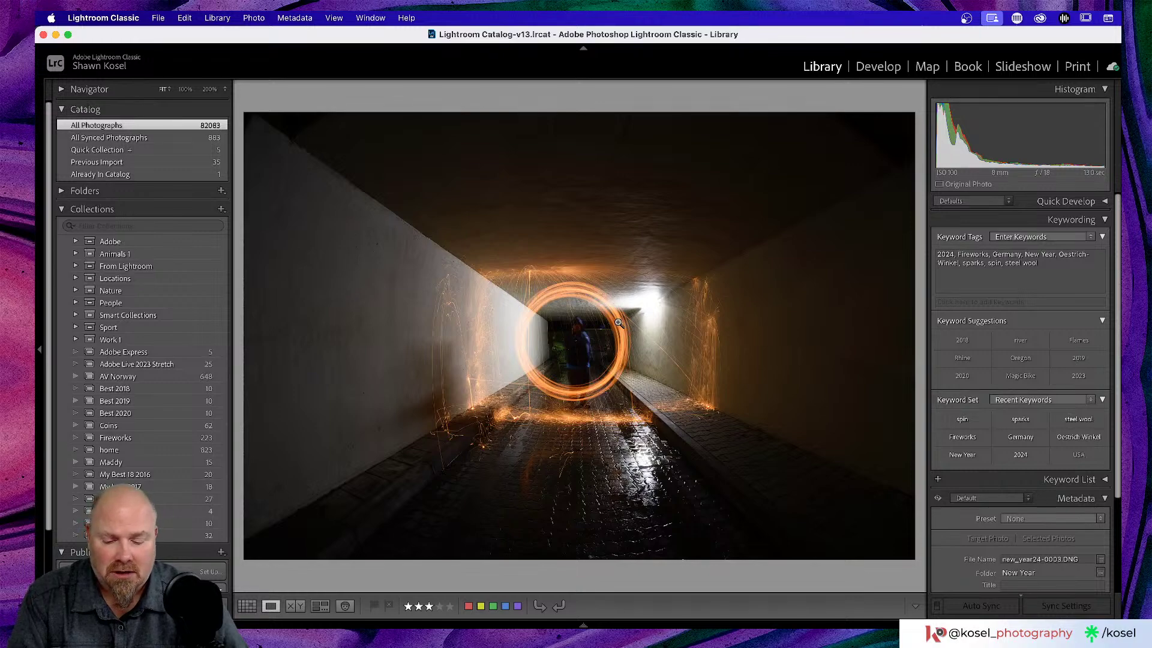
key(g)
scroll(571, 348, down, 3)
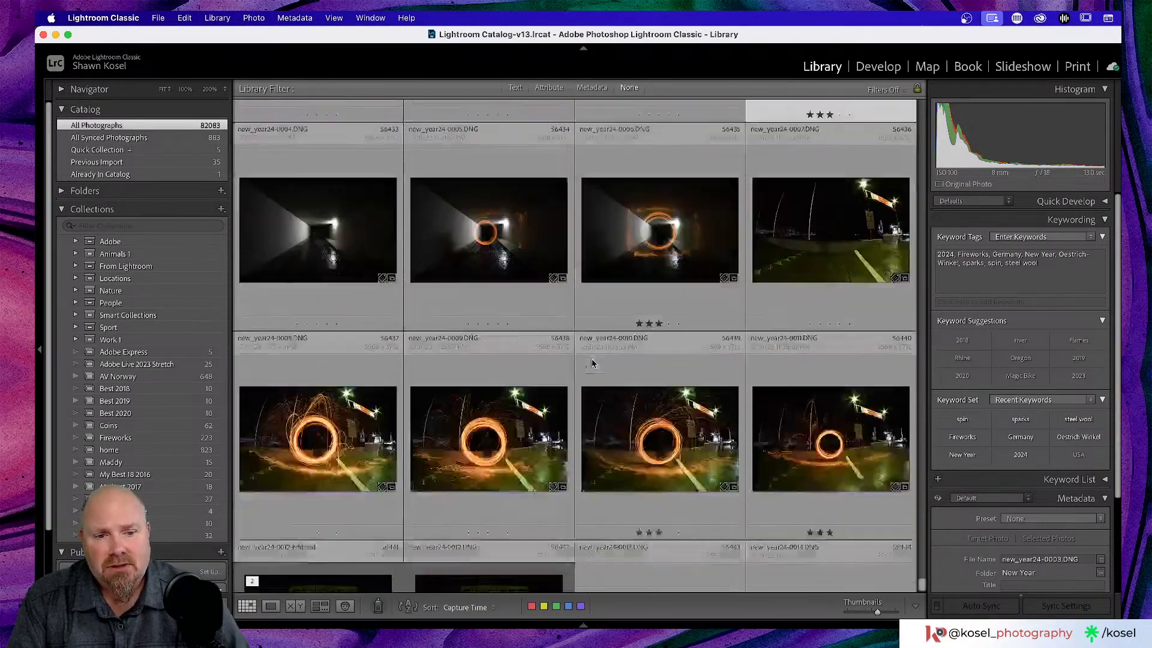
scroll(591, 363, down, 5)
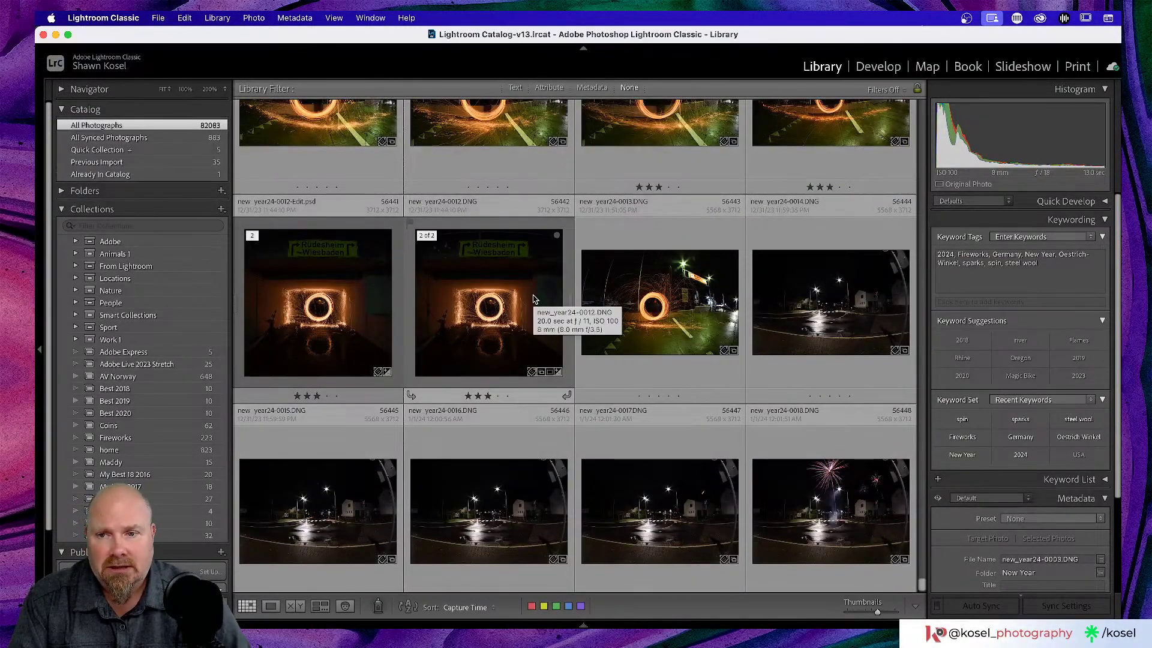
- Create a virtual copy of new_year24-0012-Edit.psd
double_click(337, 311)
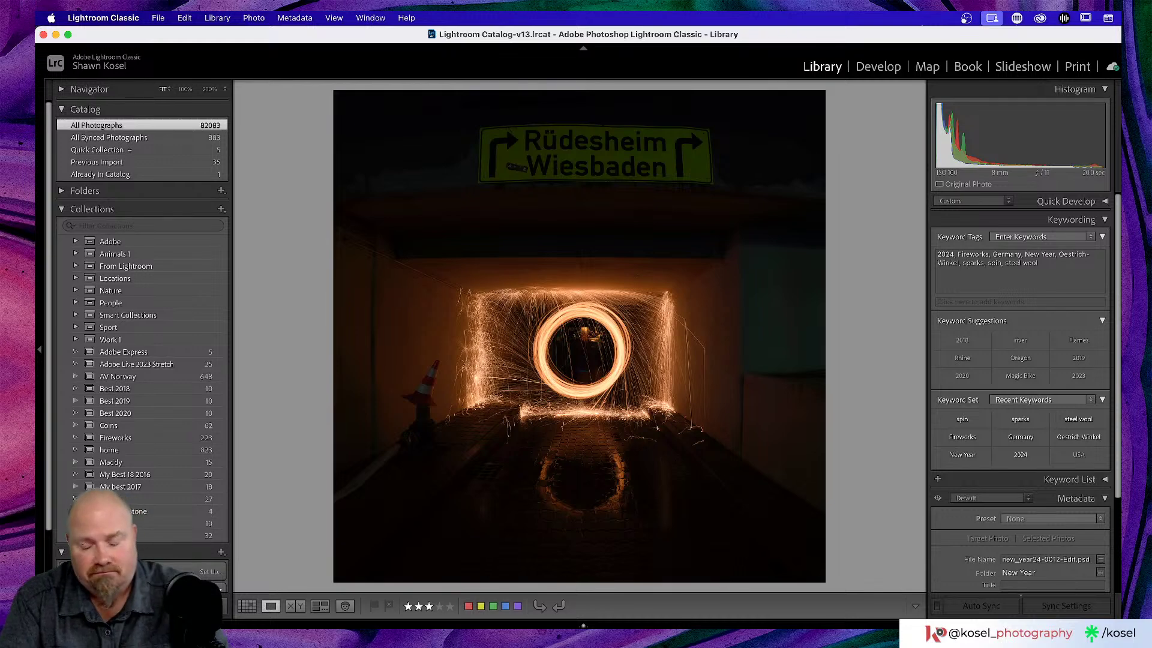
key(g)
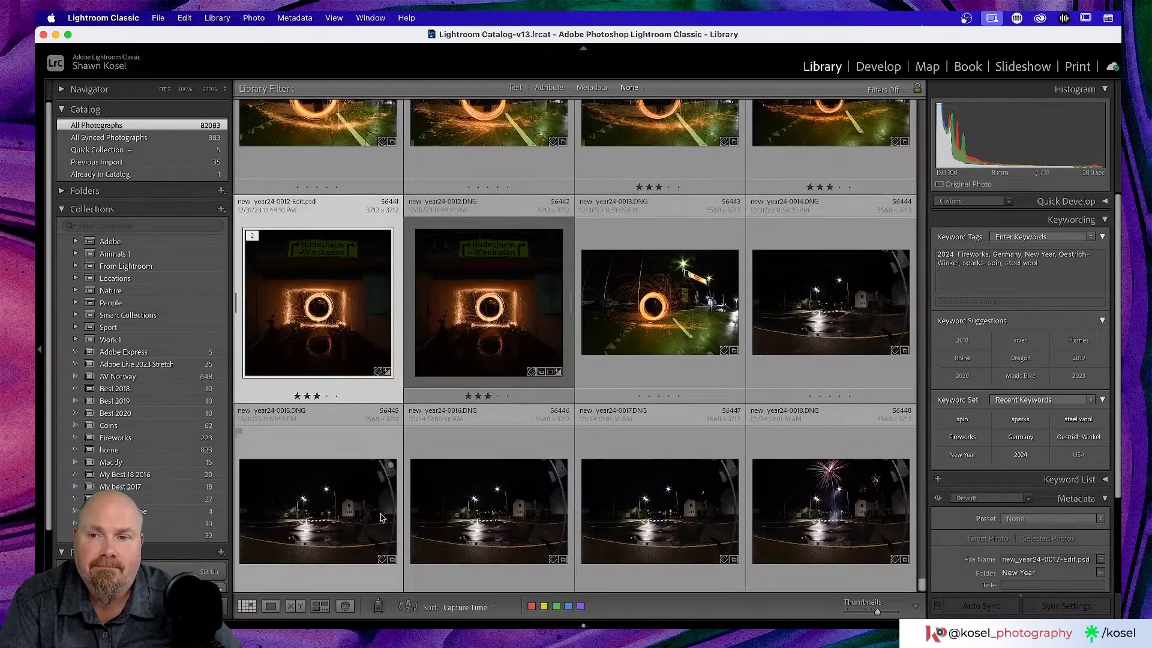
right_click(303, 283)
mouse_move(371, 387)
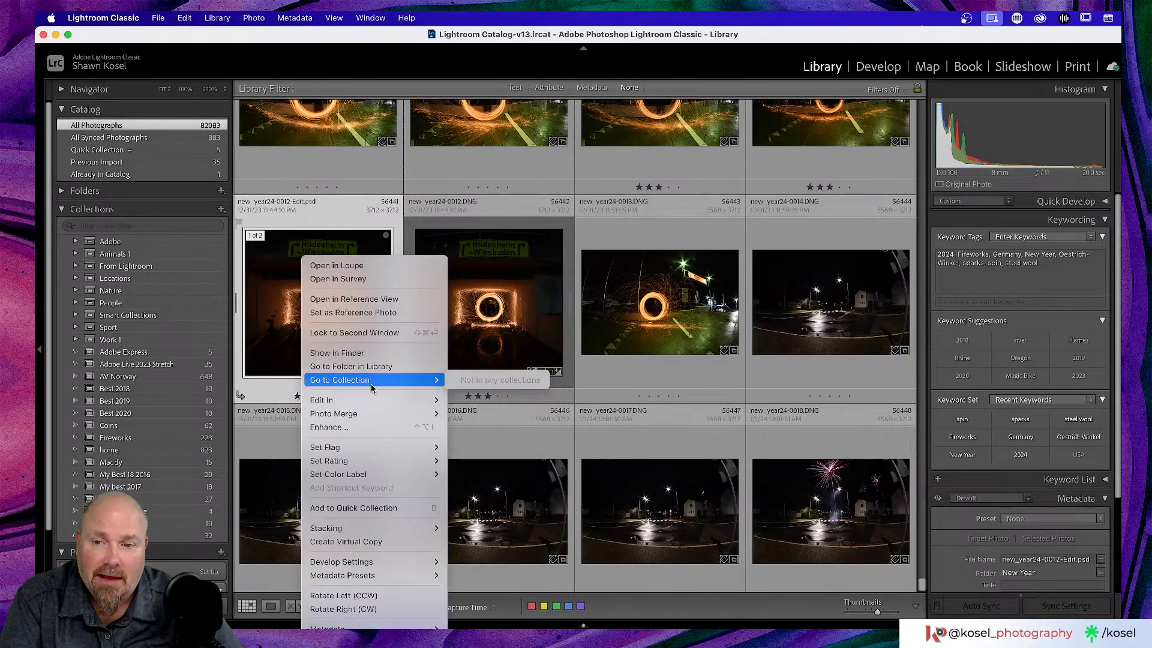
click(389, 545)
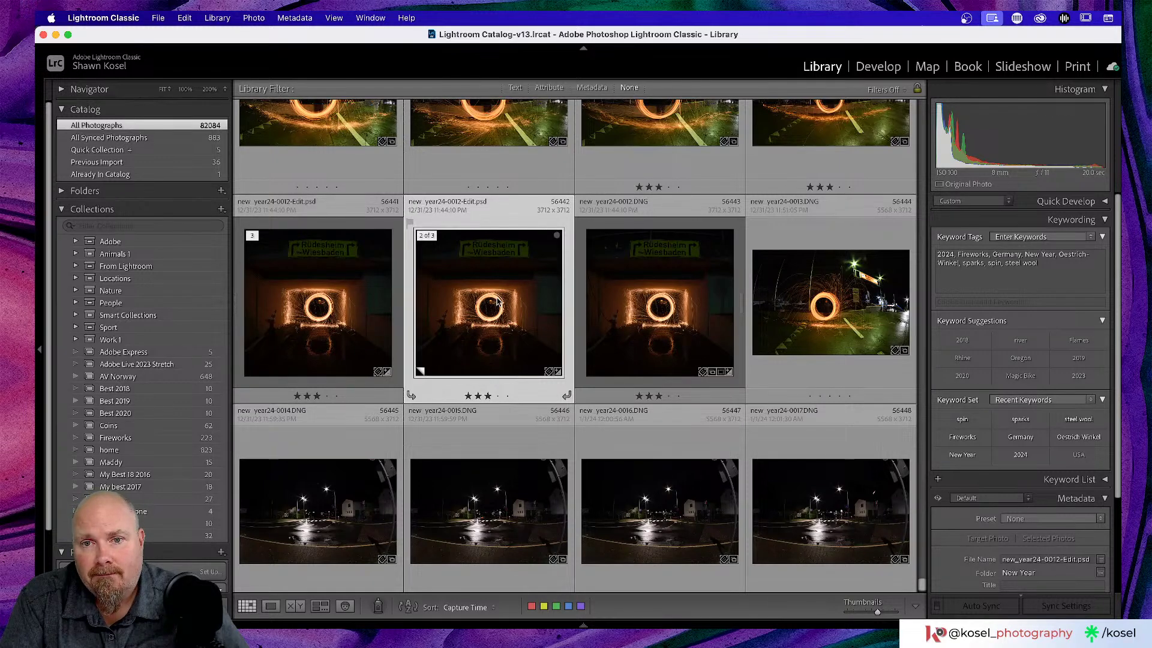
- Crop the virtual copy in Develop to a landscape frame, cutting off the road sign down to just above the spark rectangle
double_click(497, 301)
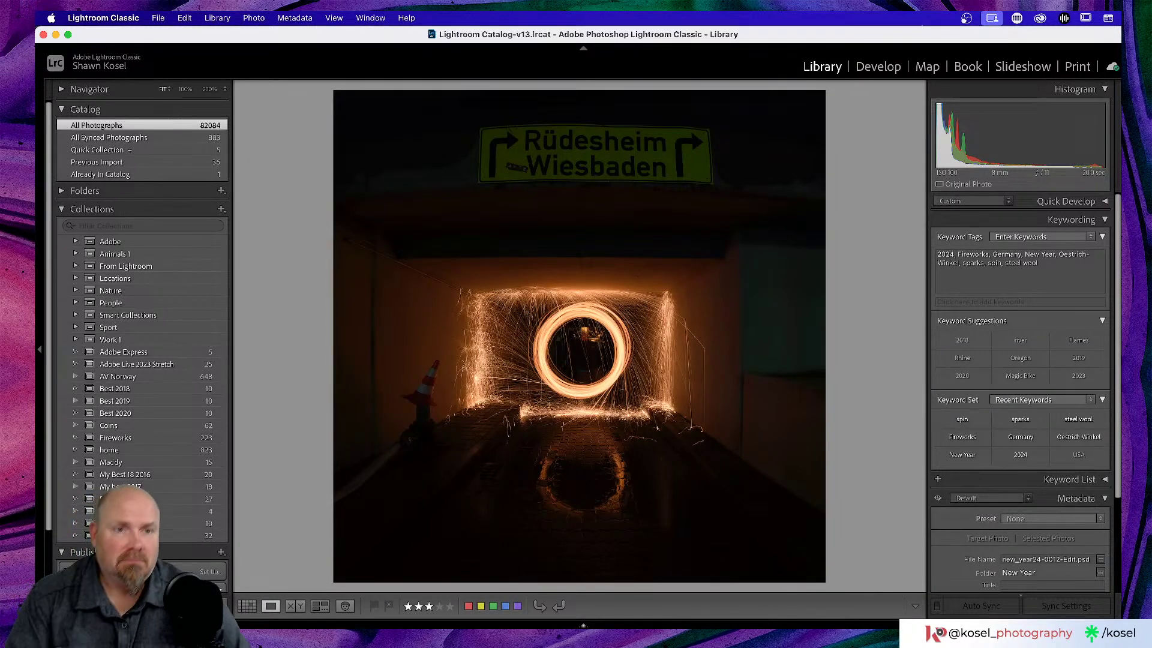
key(d)
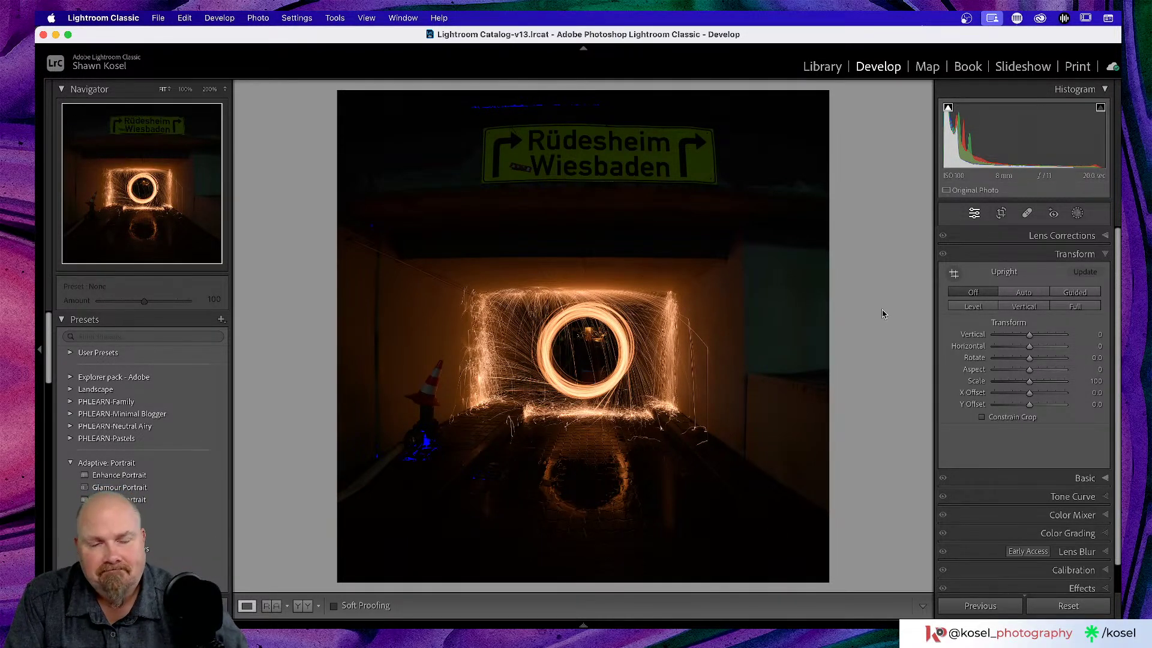
click(1000, 214)
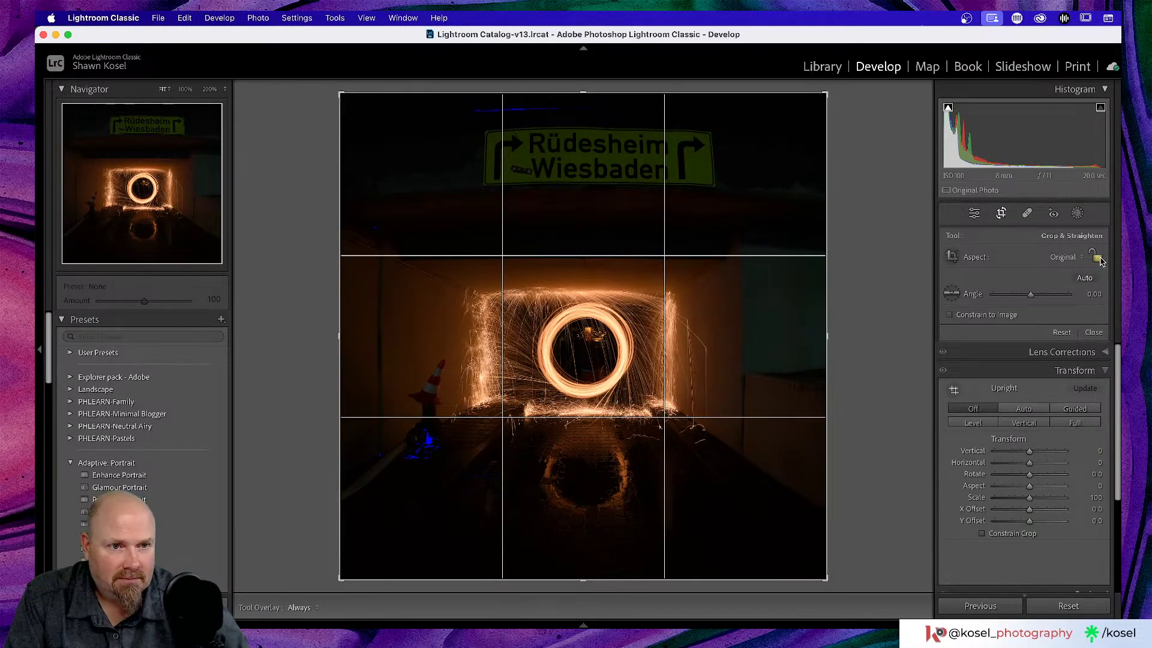
drag(585, 92, 584, 173)
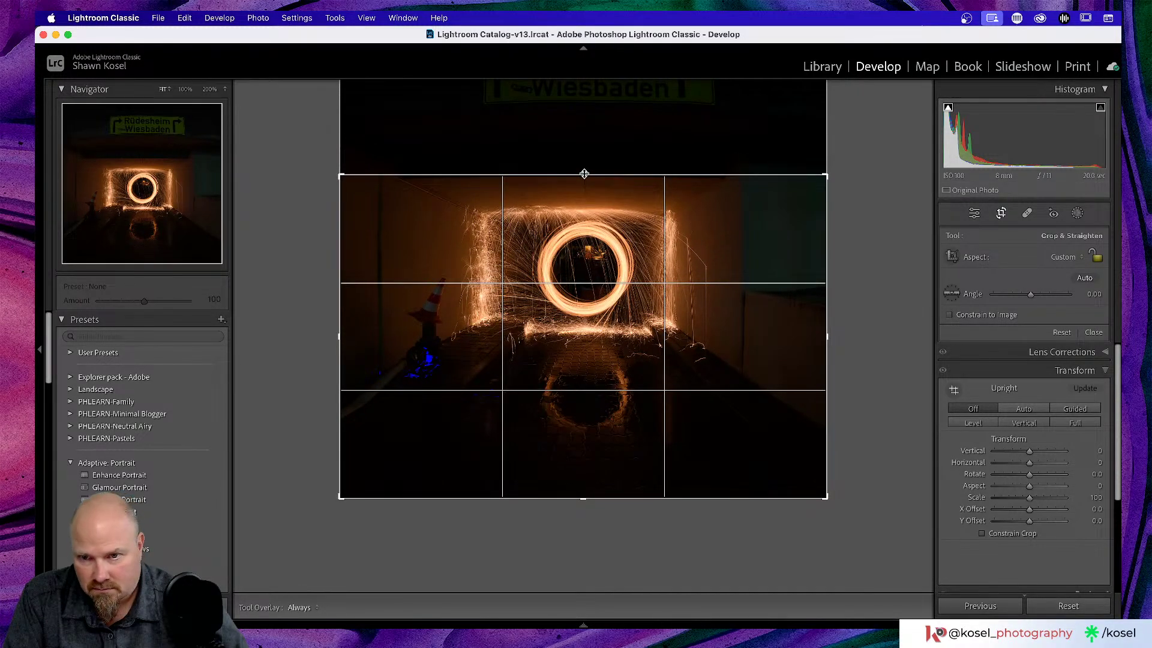
drag(584, 174, 584, 175)
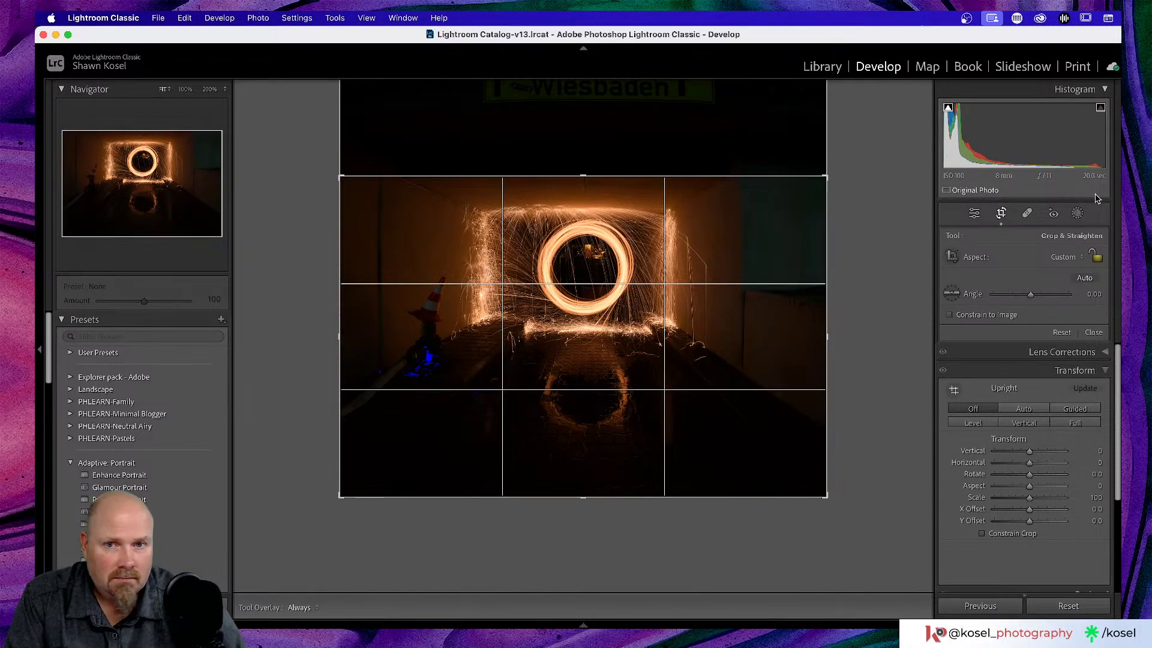
click(1093, 331)
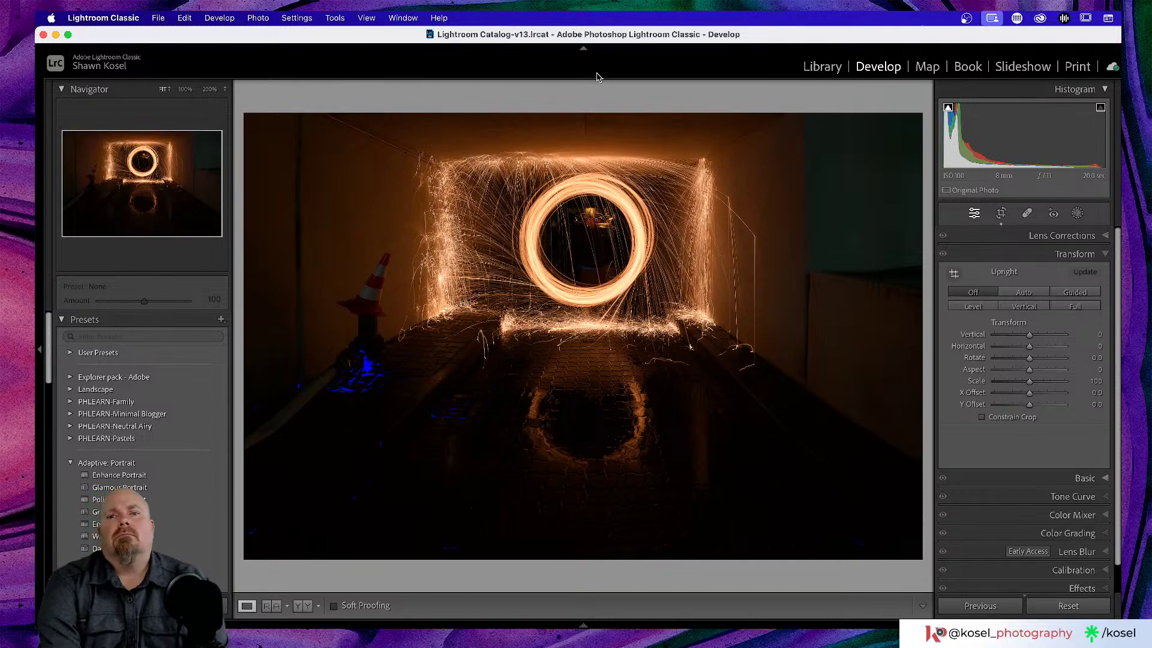
- Compare the landscape-cropped virtual copy with the square version of the edited photo
key(Right)
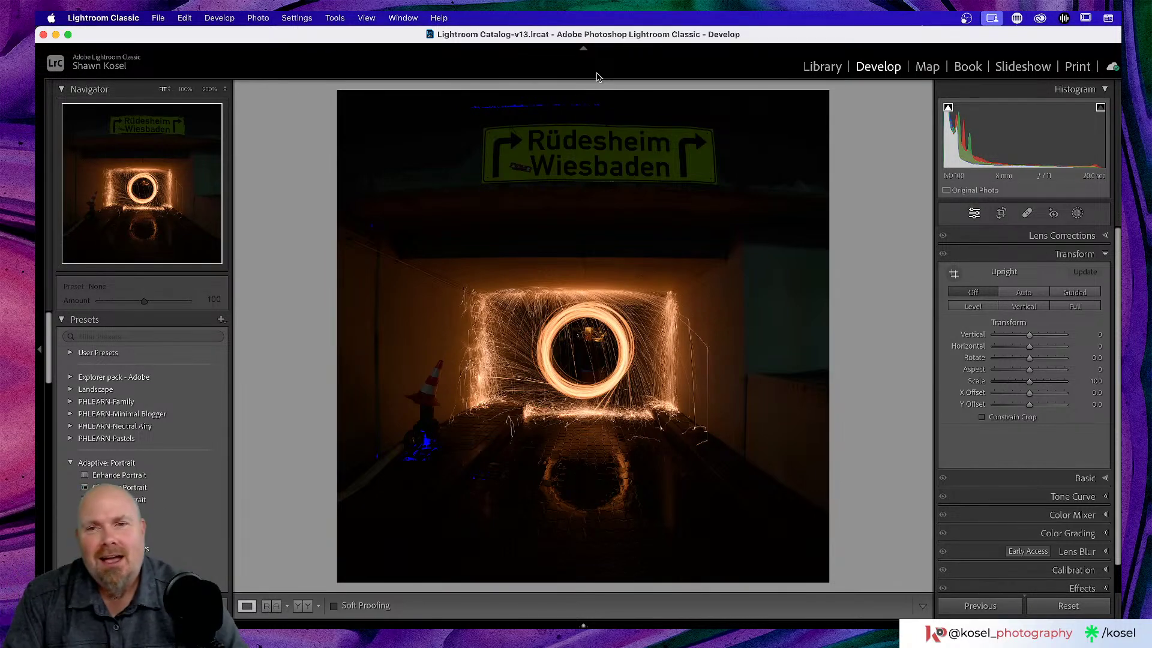
key(Right)
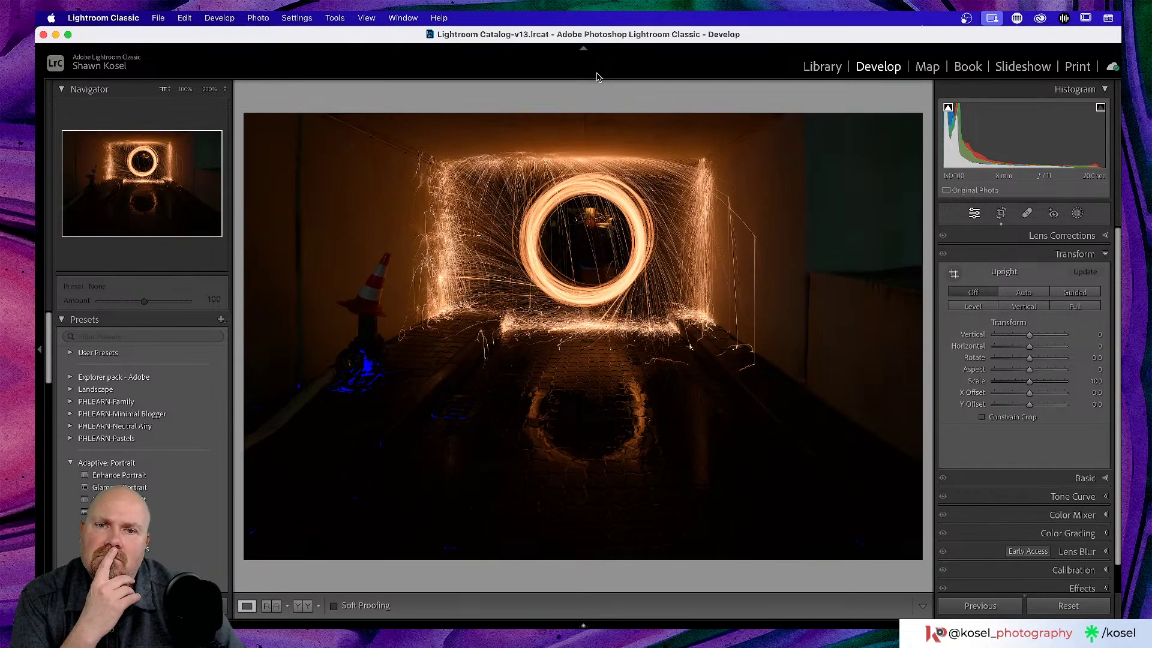
key(super+z)
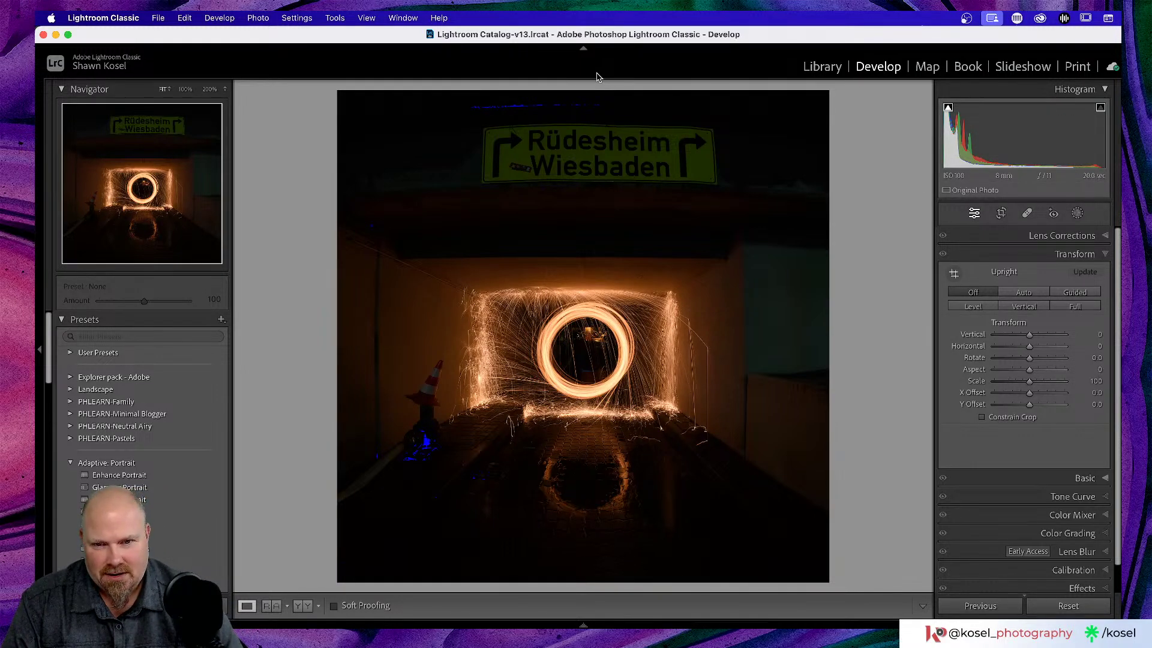
key(Right)
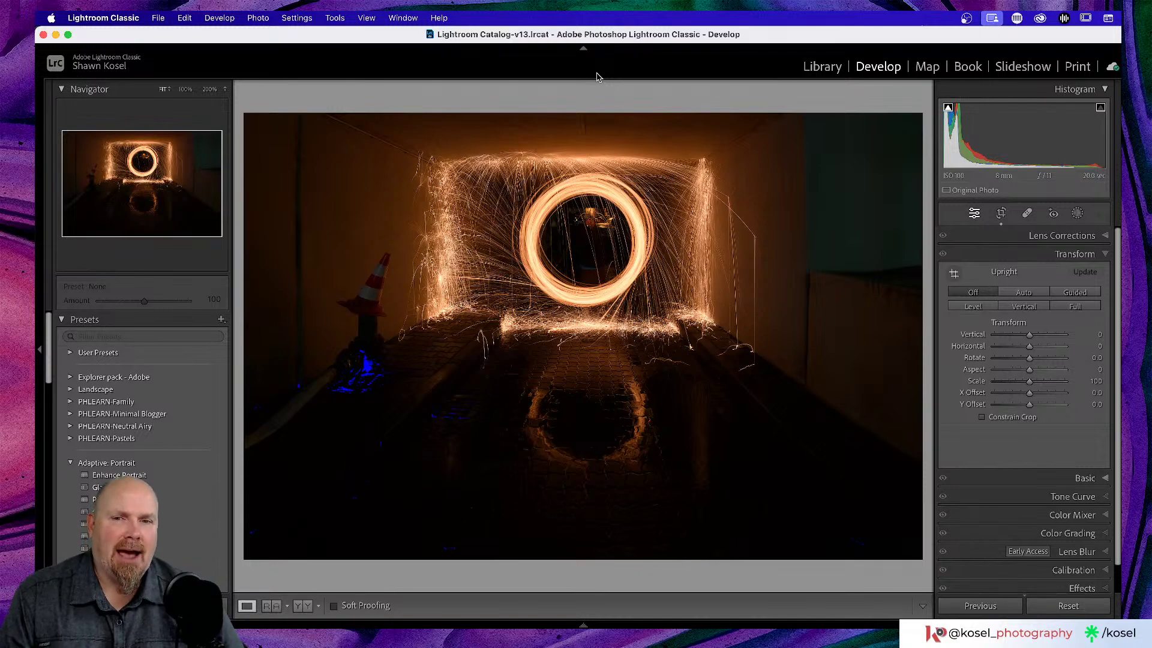
key(Right)
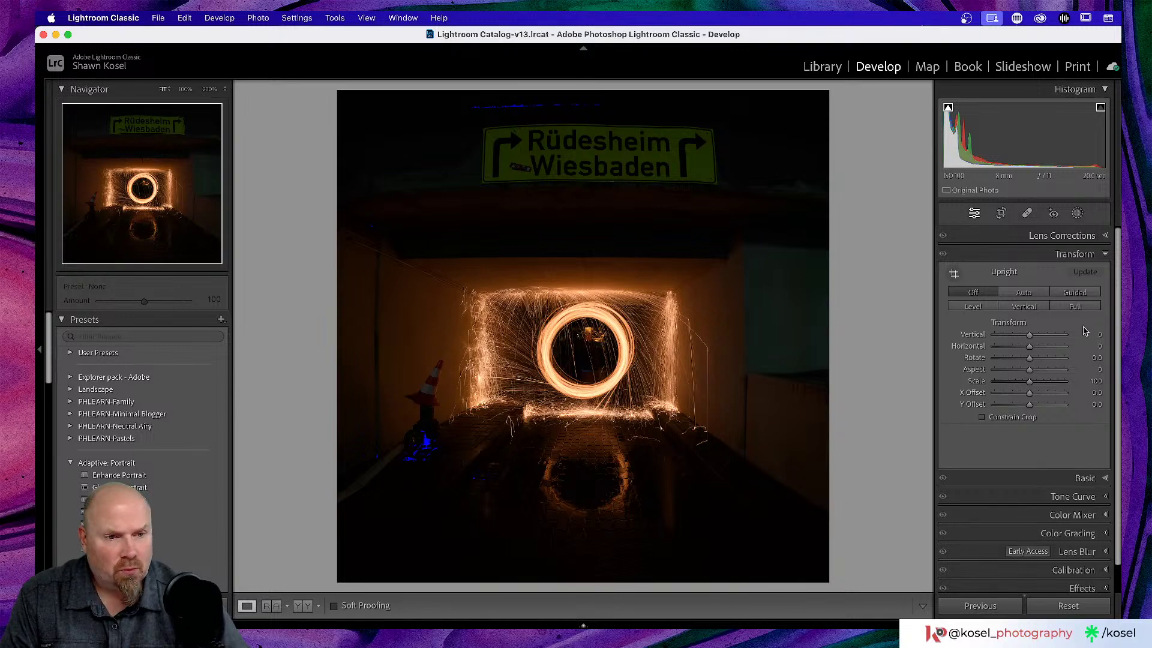
scroll(1057, 256, down, 2)
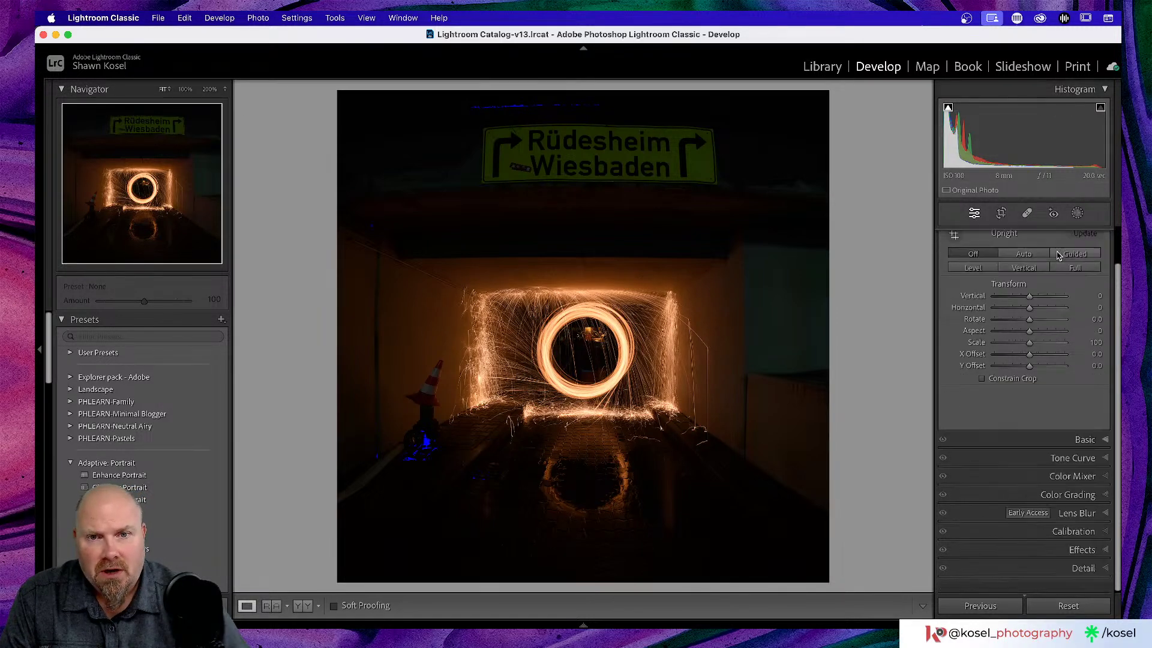
- Set Shadows to +29 and Vibrance to +51 in the Basic adjustments of the square edited photo
click(1087, 452)
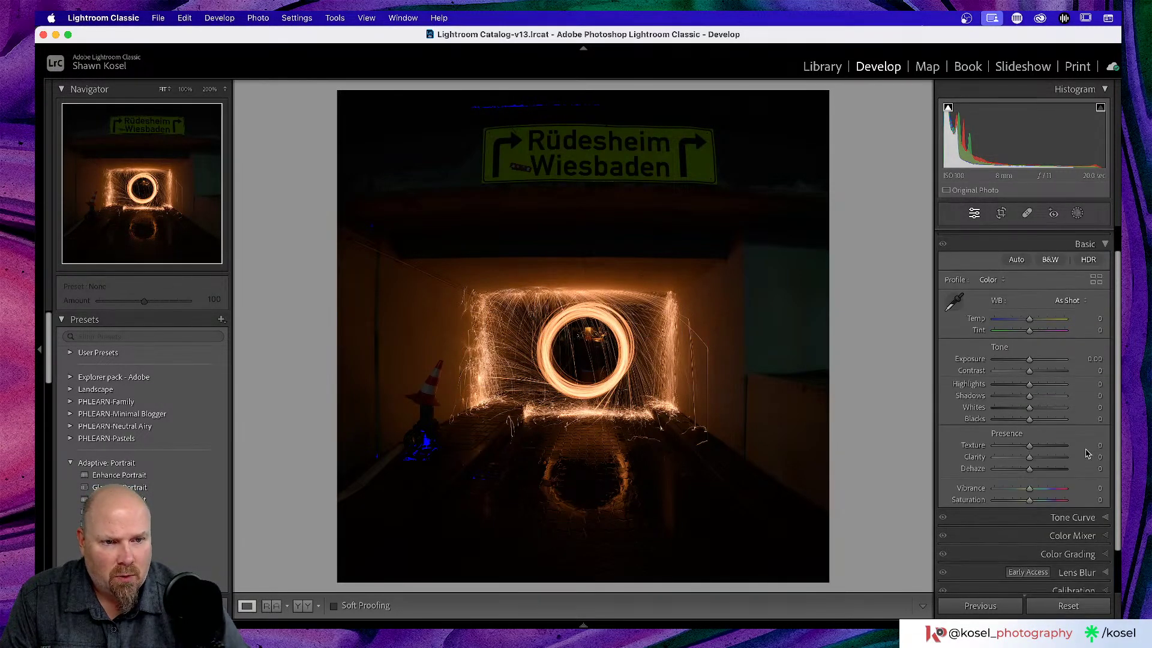
click(1016, 261)
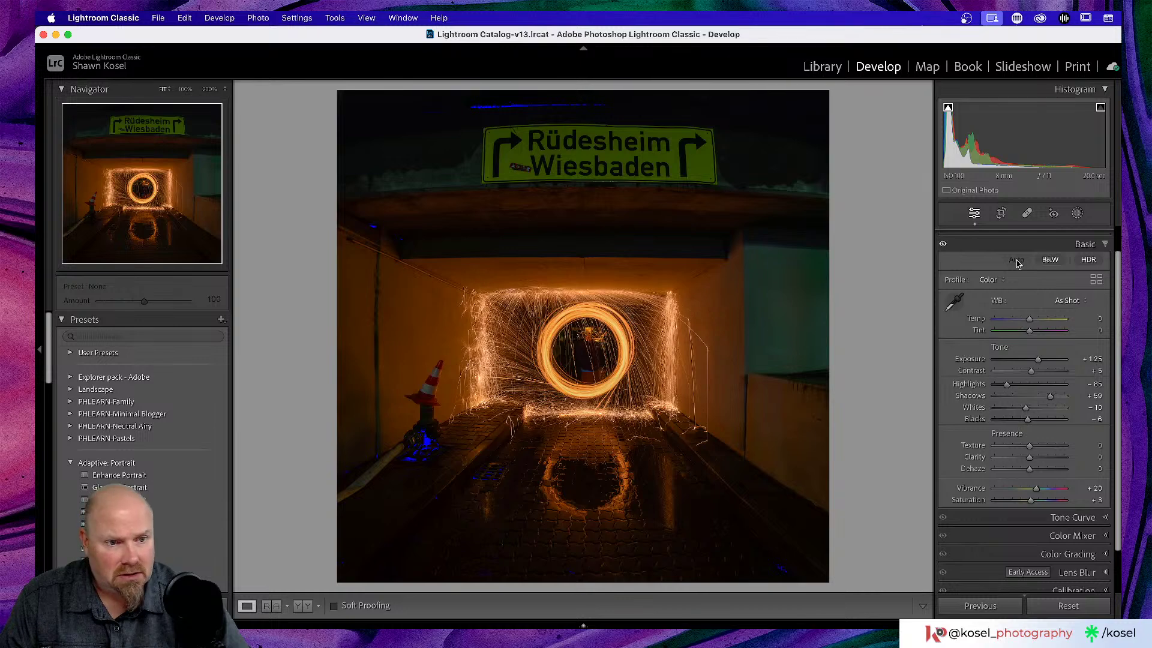
key(super+z)
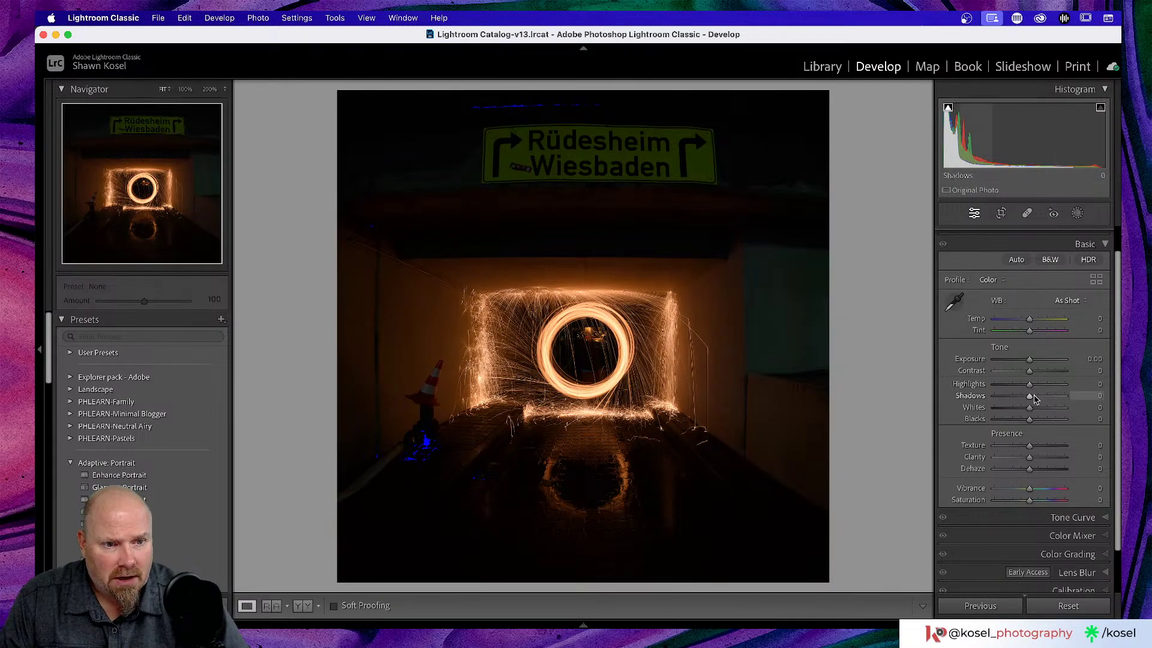
drag(1029, 395, 1039, 399)
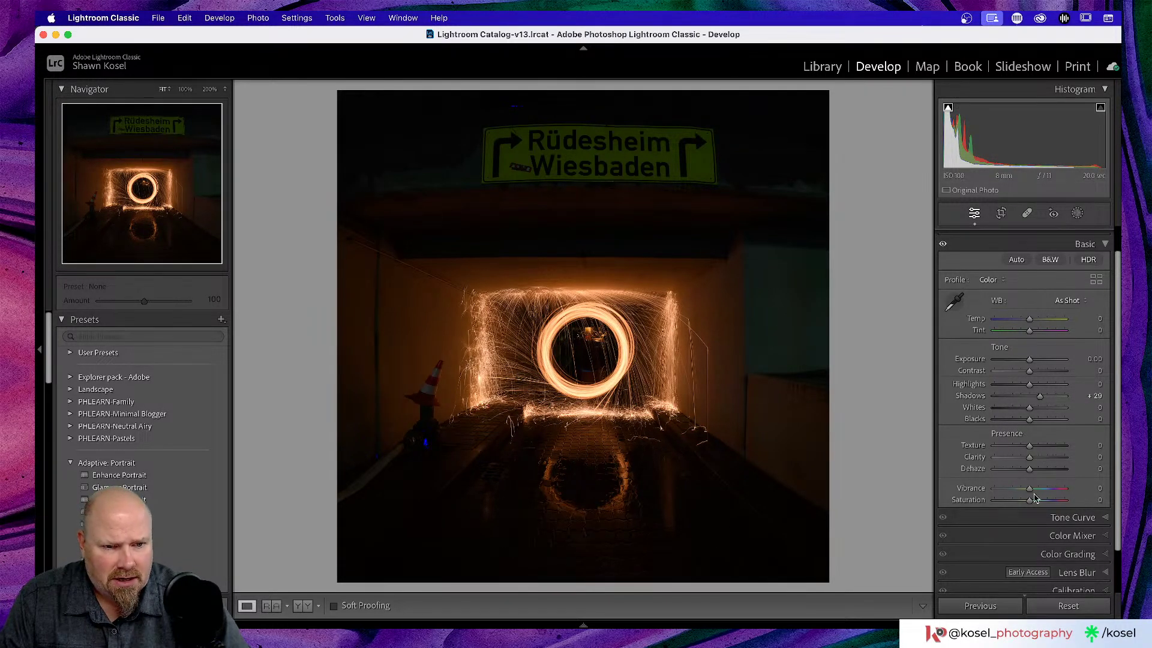
drag(1030, 489, 1047, 492)
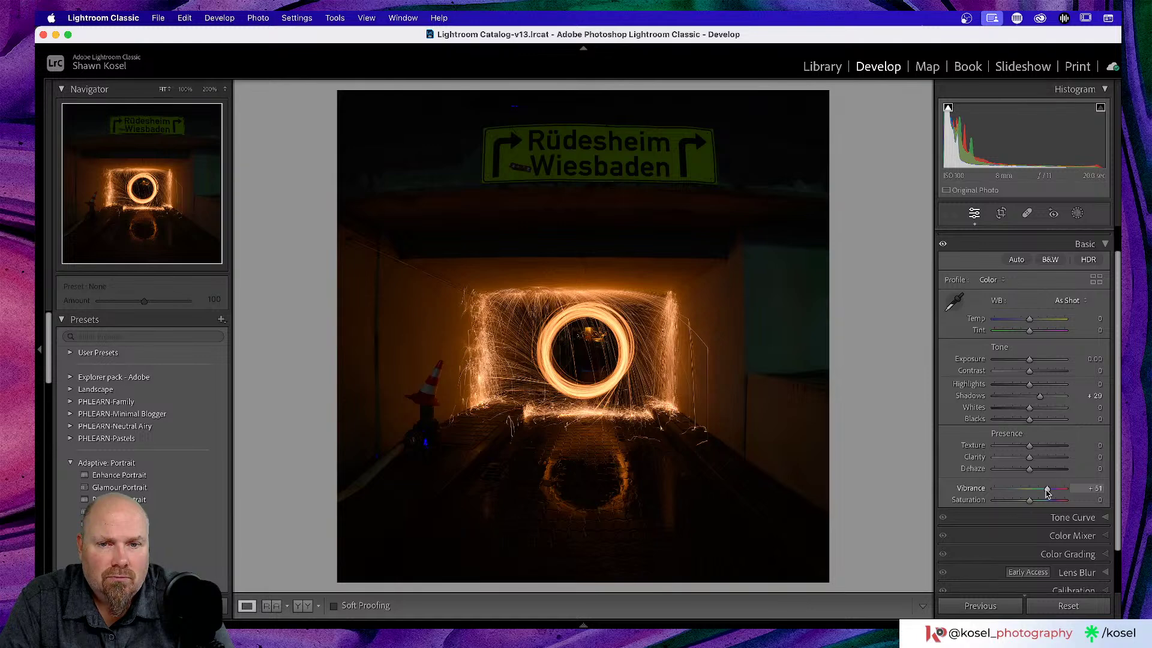
- Re-crop the landscape virtual copy of new_year24-0012-Edit.psd, extending its upper edge to just below the road sign
key(g)
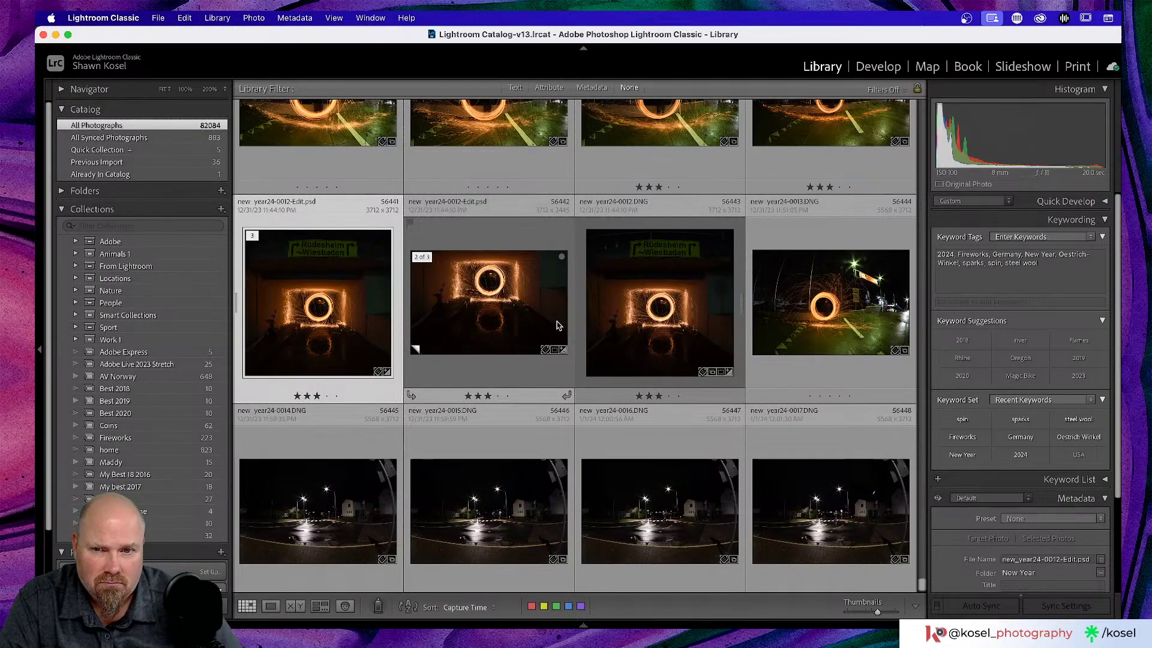
double_click(507, 321)
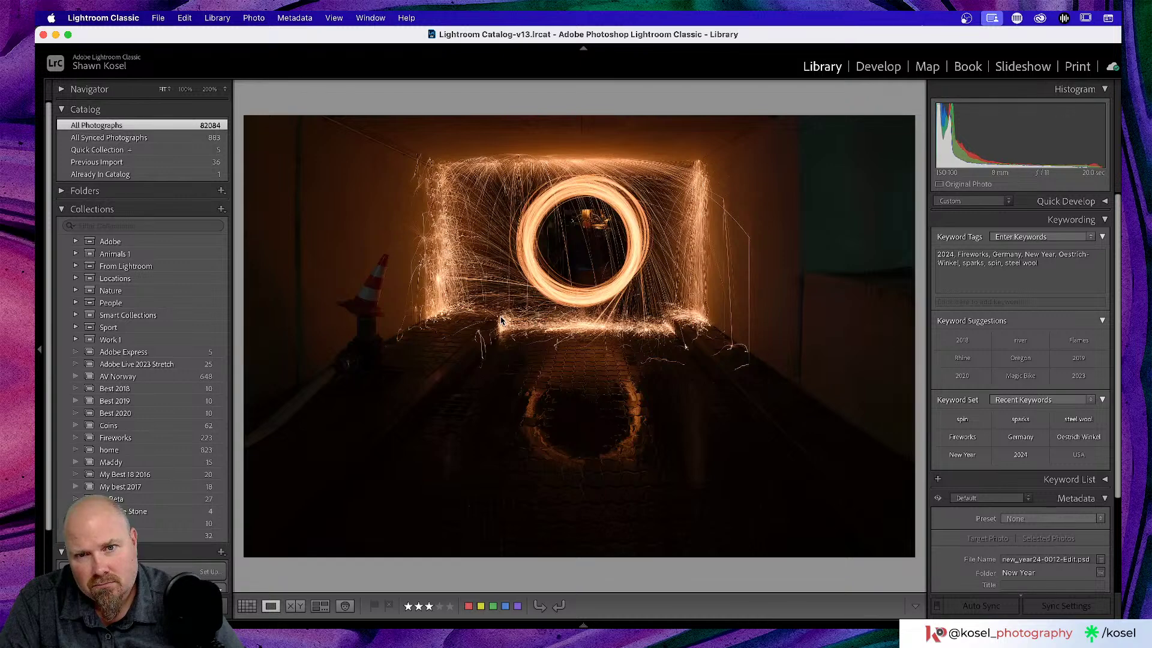
key(d)
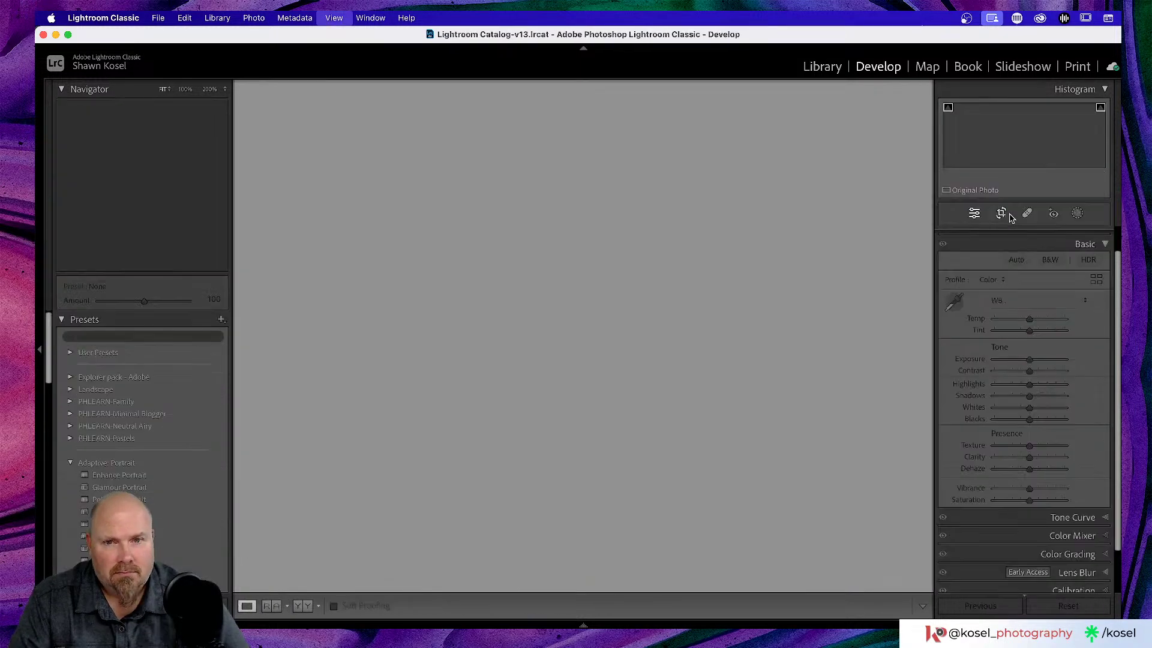
click(1003, 217)
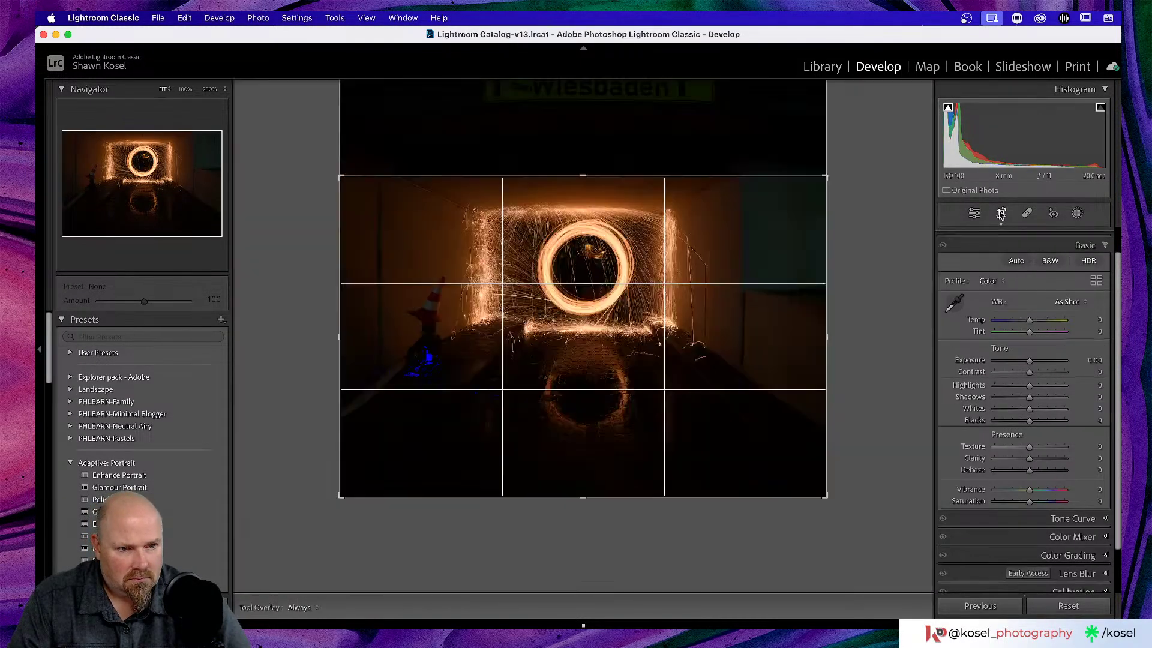
drag(584, 175, 588, 153)
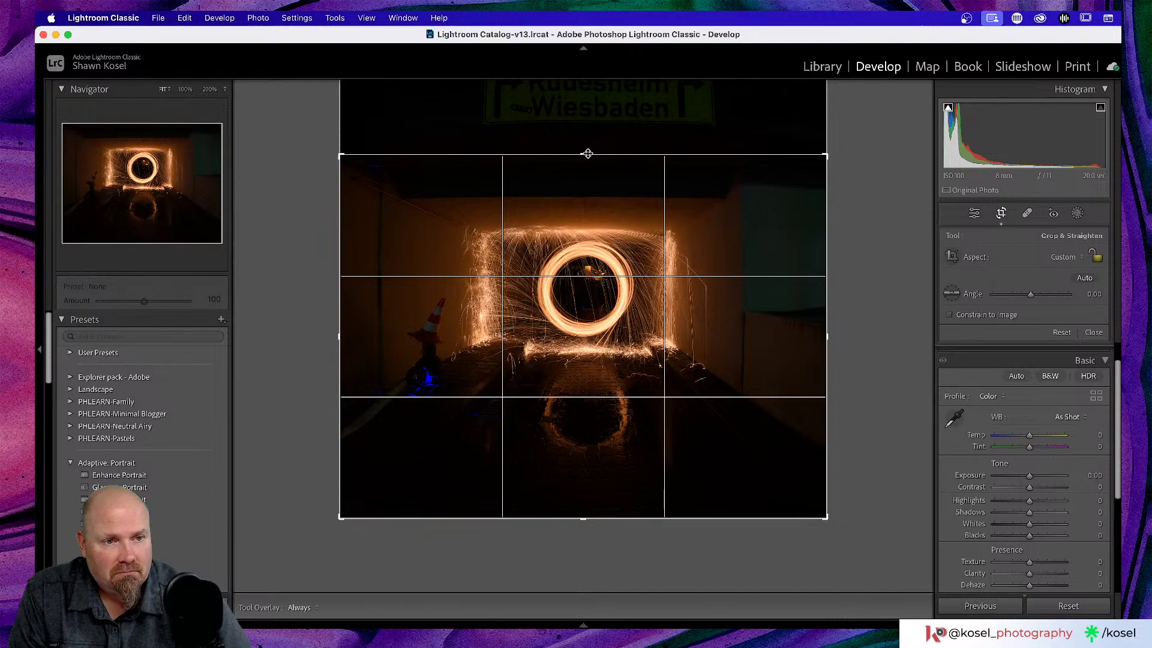
drag(587, 153, 587, 151)
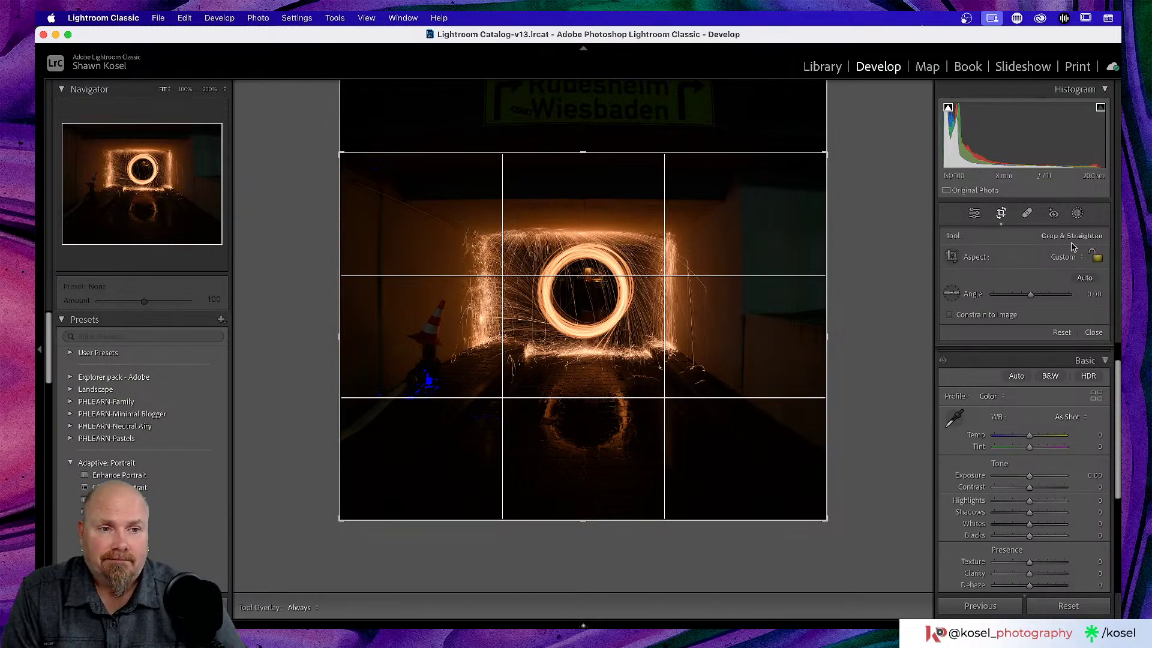
click(1097, 333)
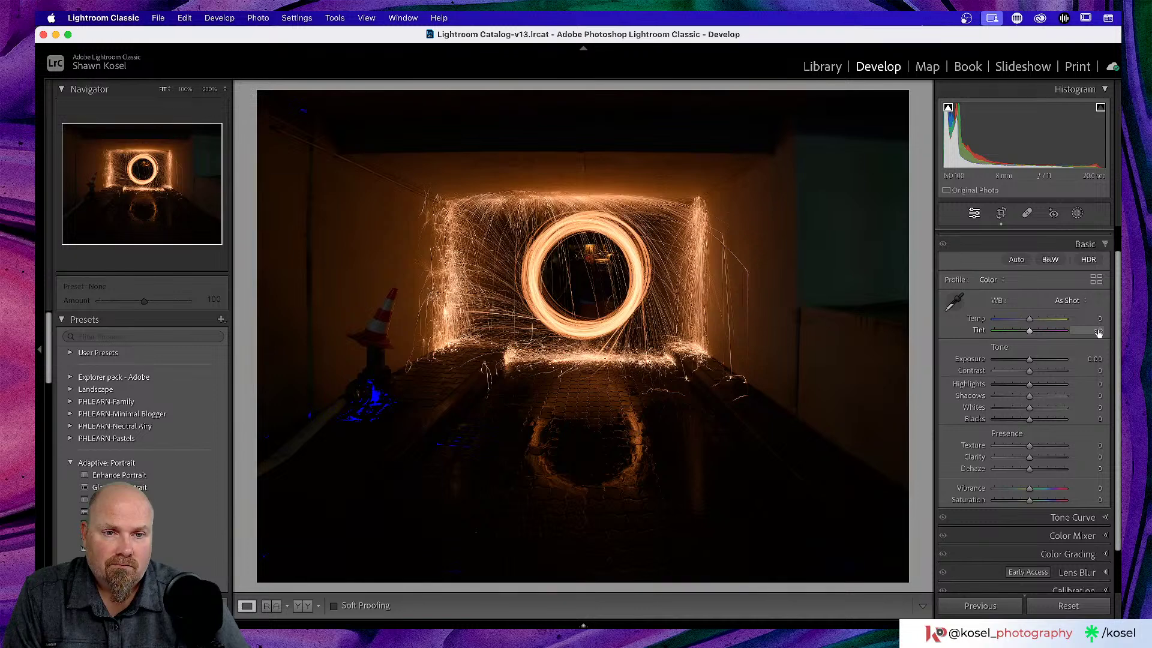
- Look through the shoot's light-painting thumbnails and examine the re-cropped virtual copy enlarged
key(g)
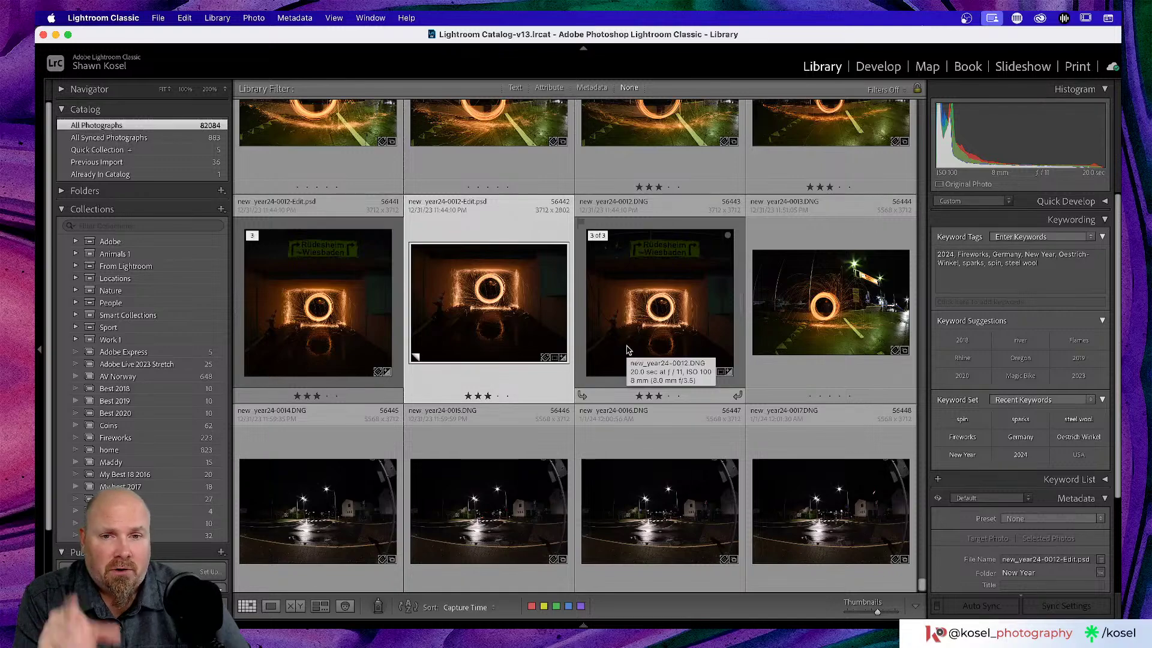
scroll(627, 350, up, 5)
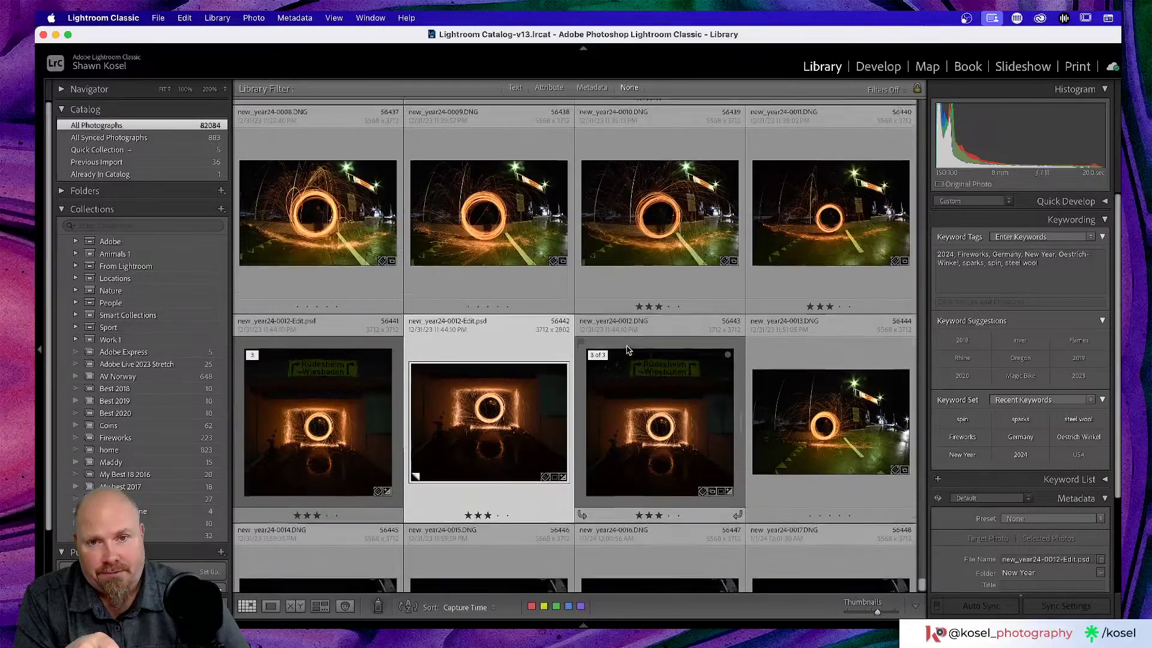
scroll(635, 350, up, 3)
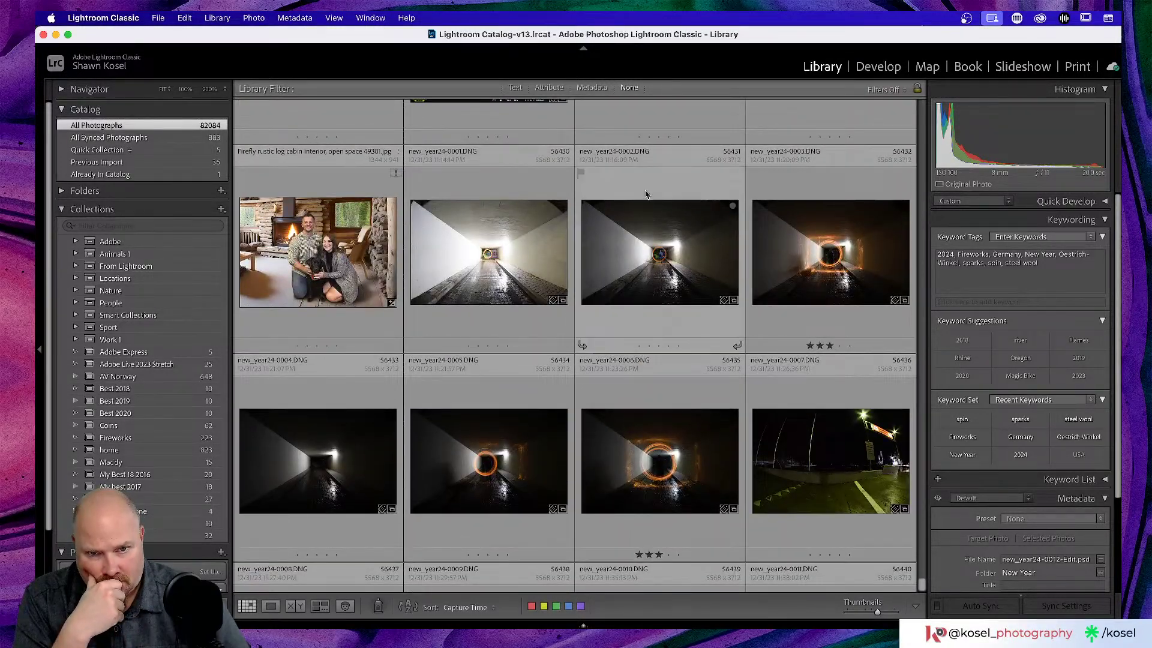
scroll(651, 195, down, 3)
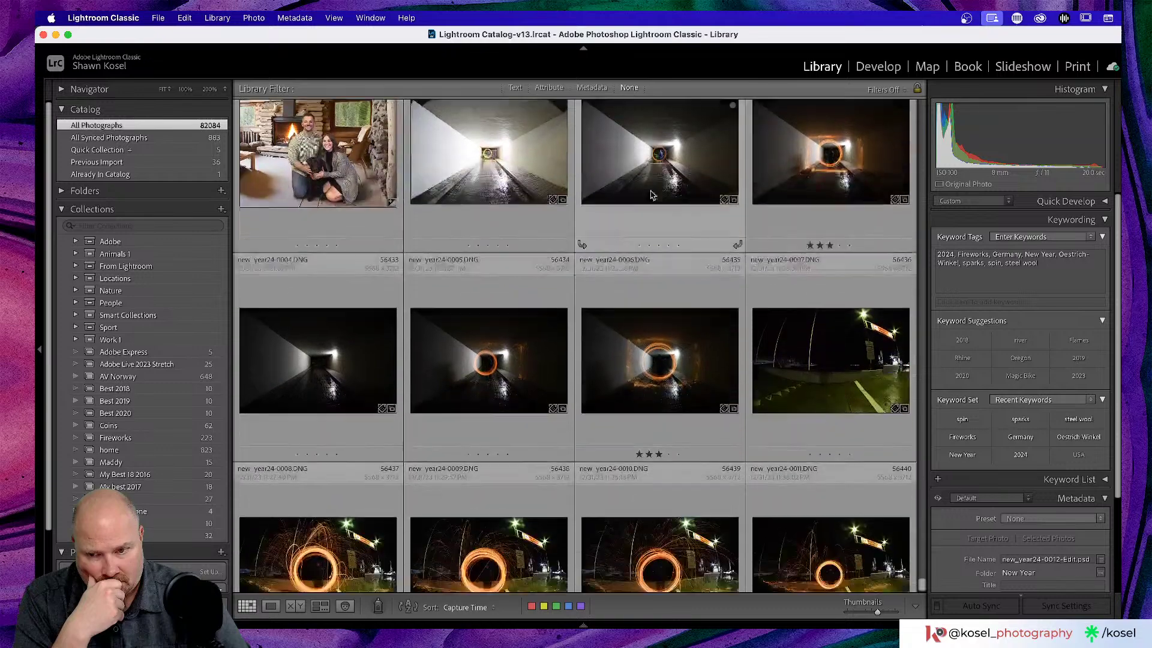
scroll(651, 195, down, 3)
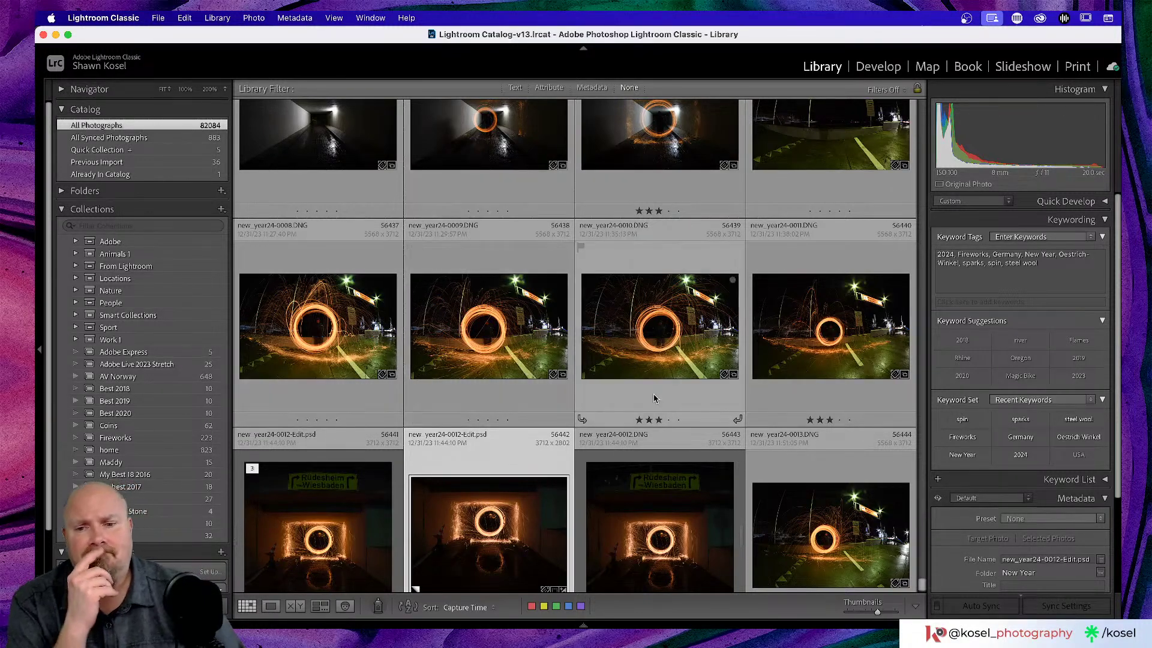
double_click(493, 500)
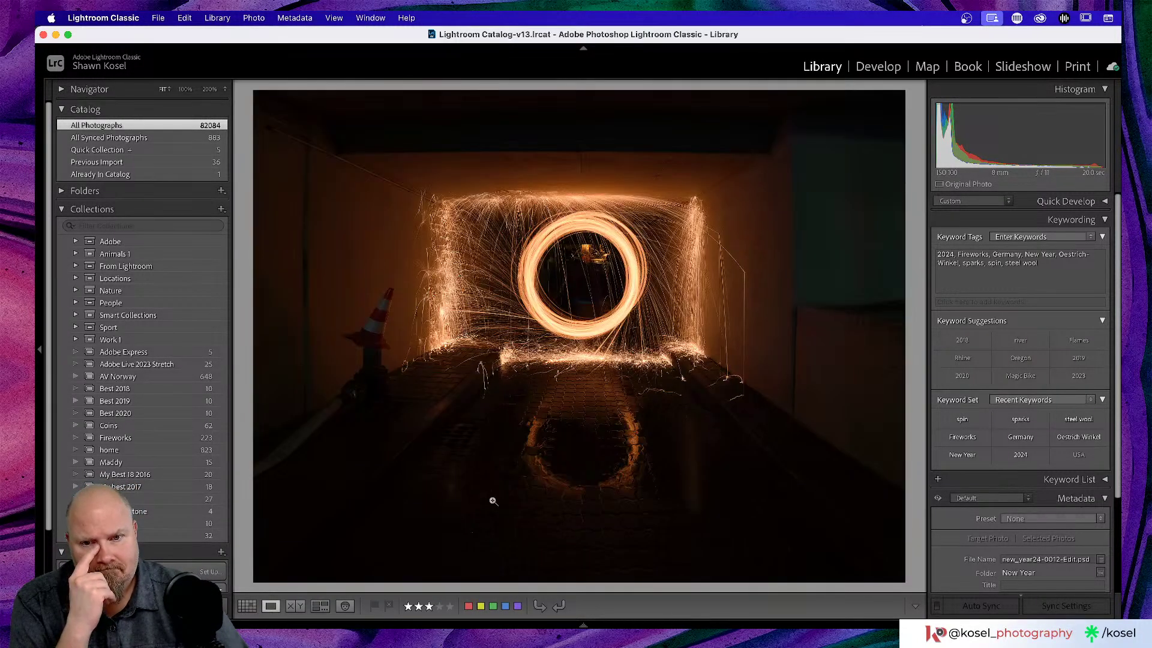
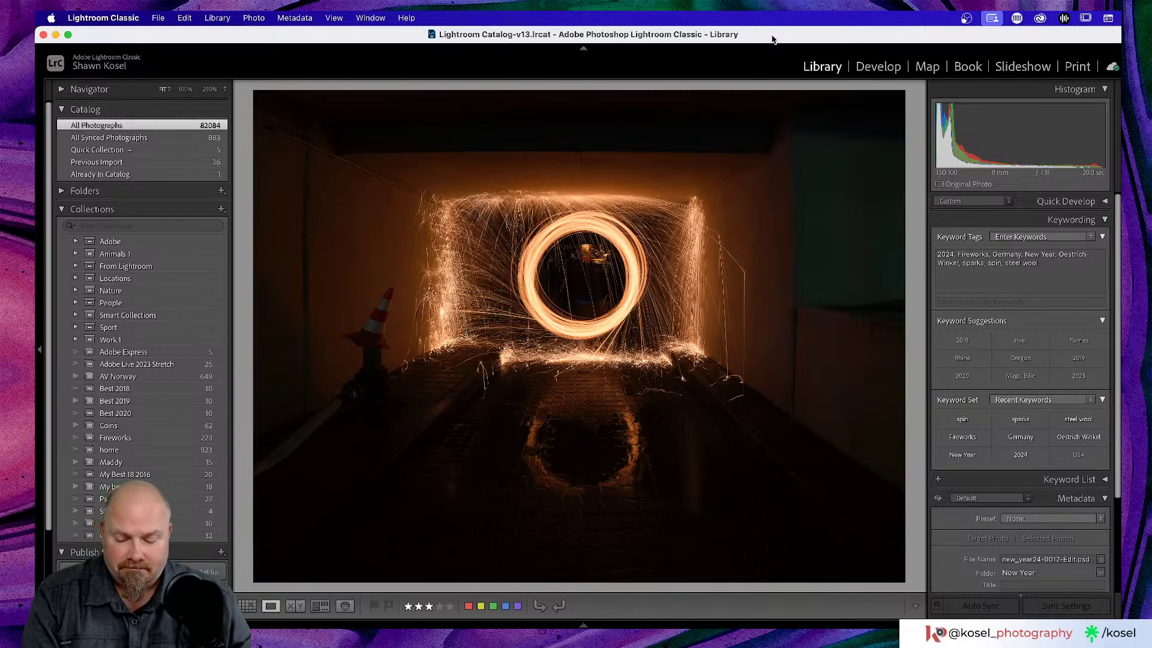
- Set Whites to +18 and Blacks to +74 in Develop on the square new_year24-0012-Edit.psd
key(g)
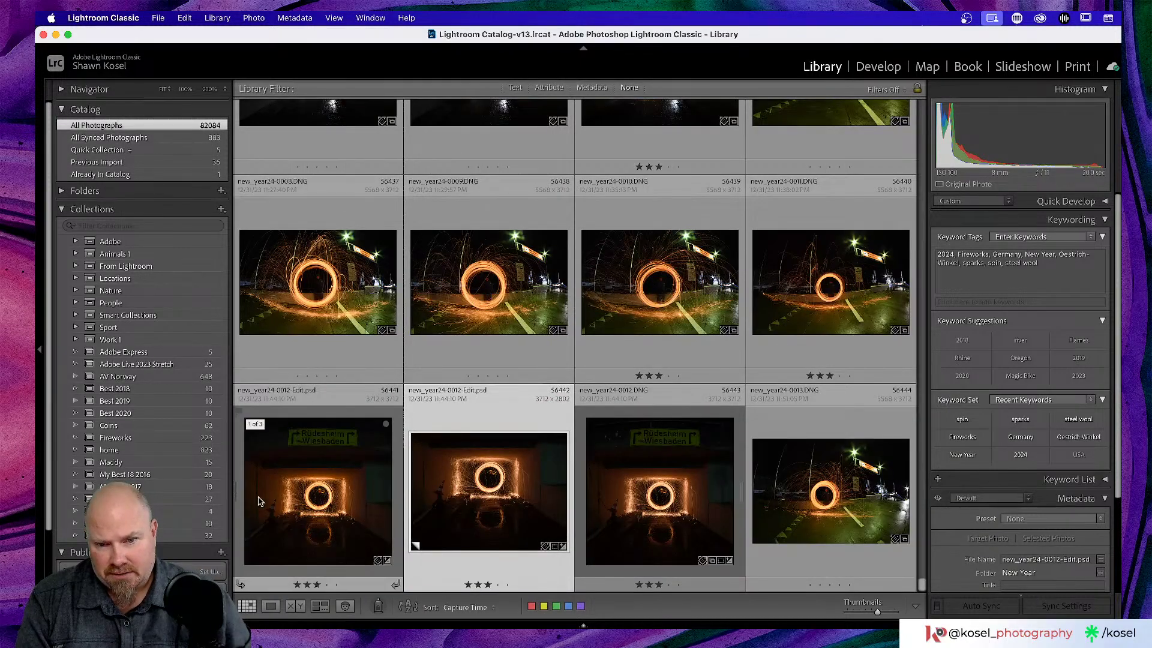
double_click(335, 486)
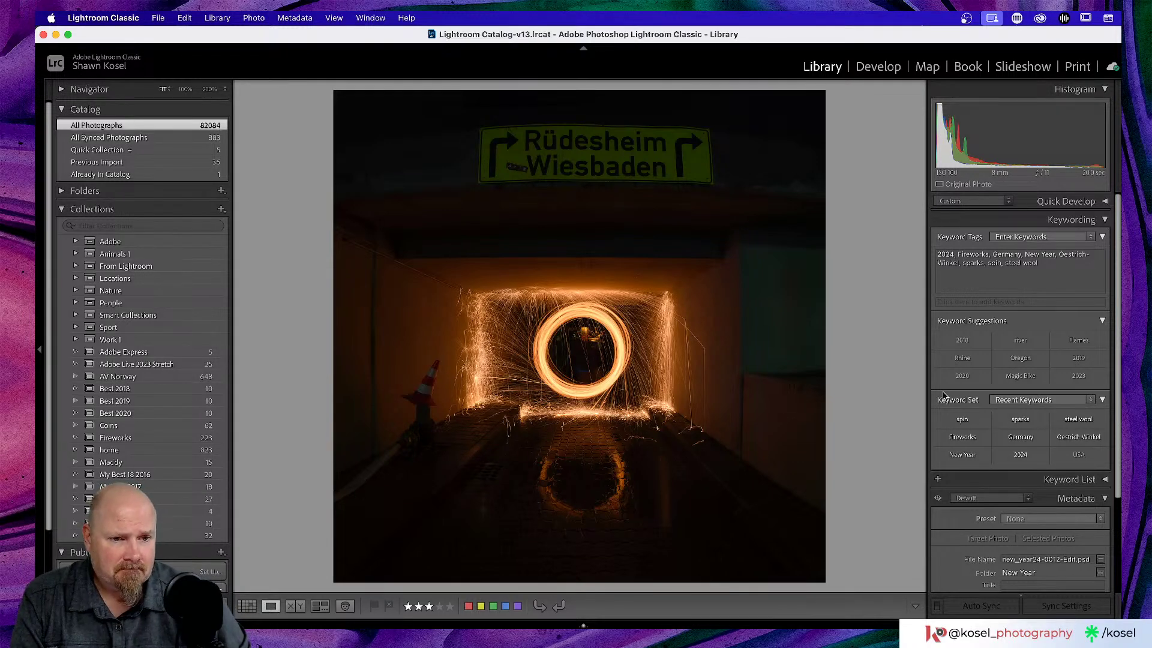
key(d)
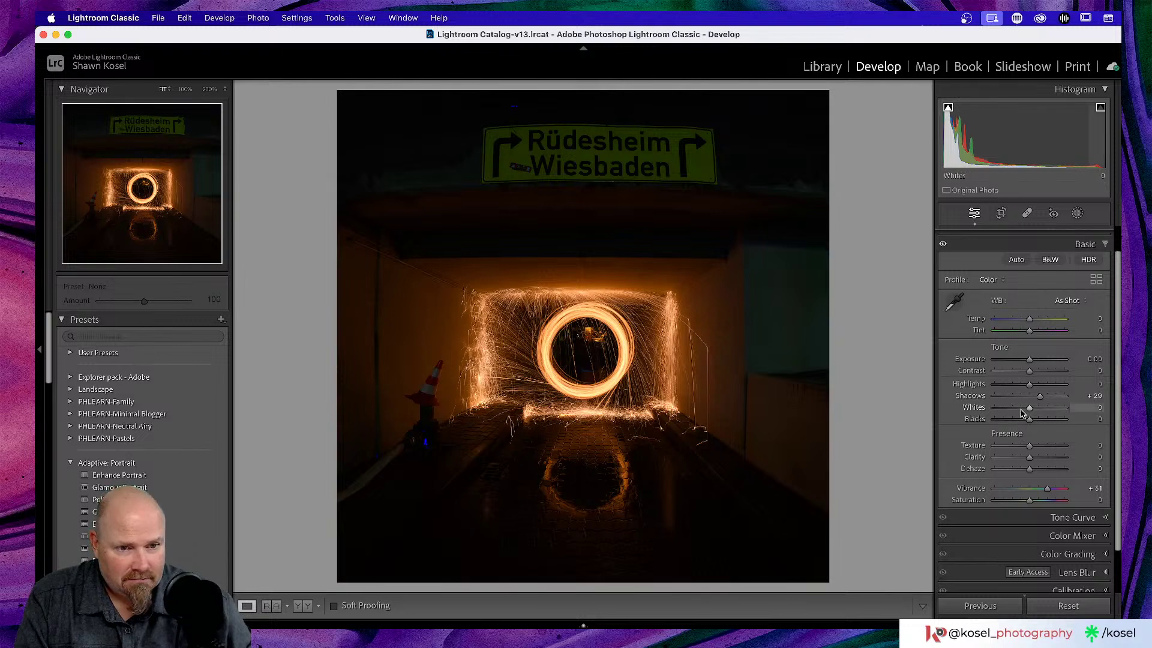
drag(1023, 412, 1036, 410)
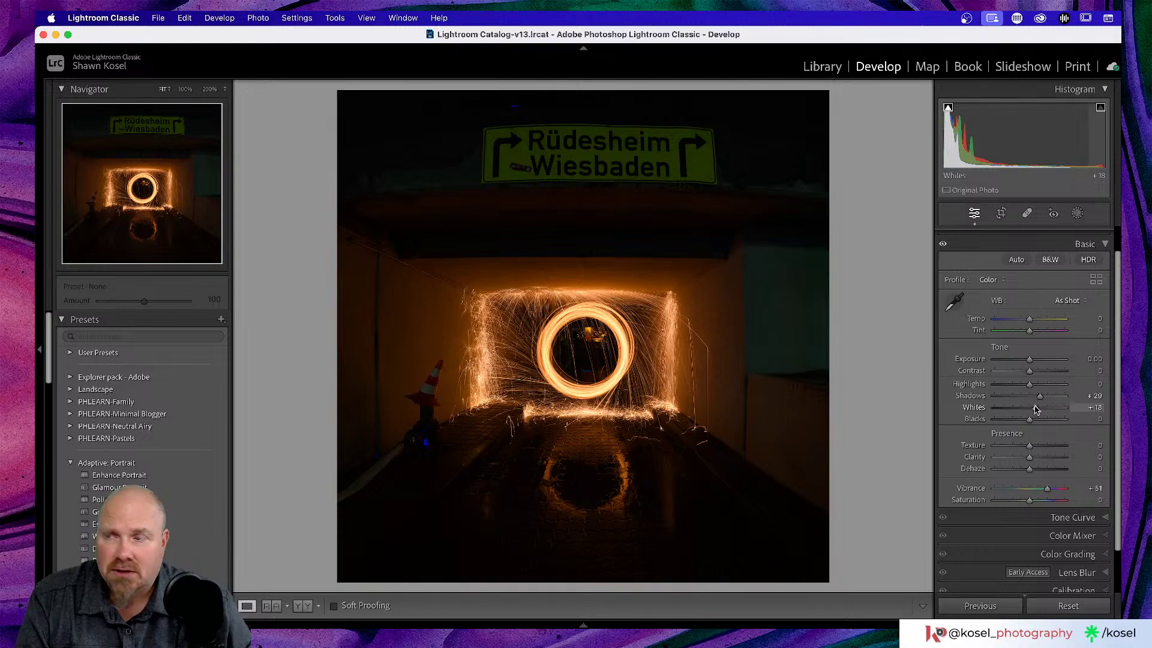
drag(1030, 421, 1057, 423)
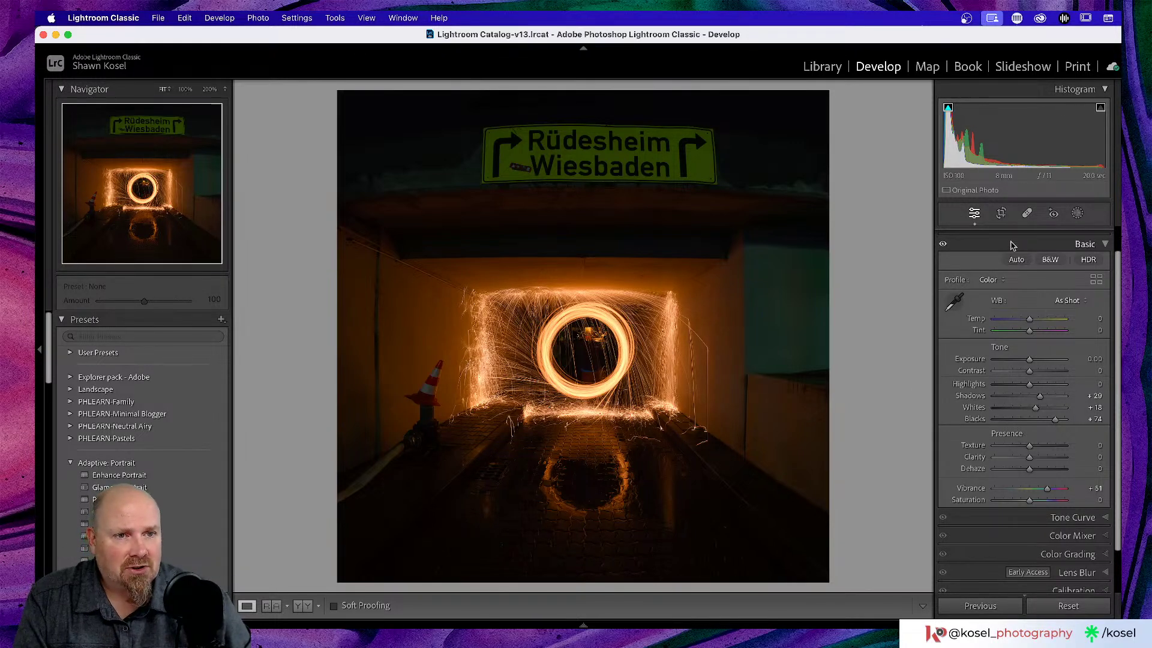
- Try a linear gradient mask over the road sign area with Saturation at -72, and delete the mask
click(1077, 214)
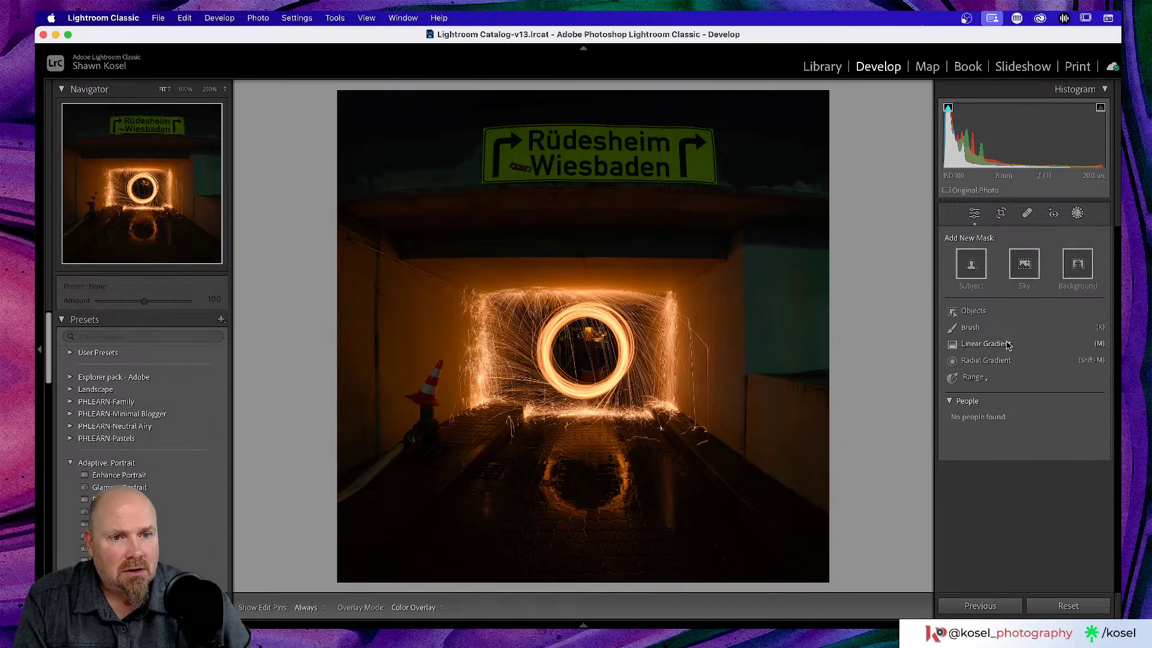
click(999, 347)
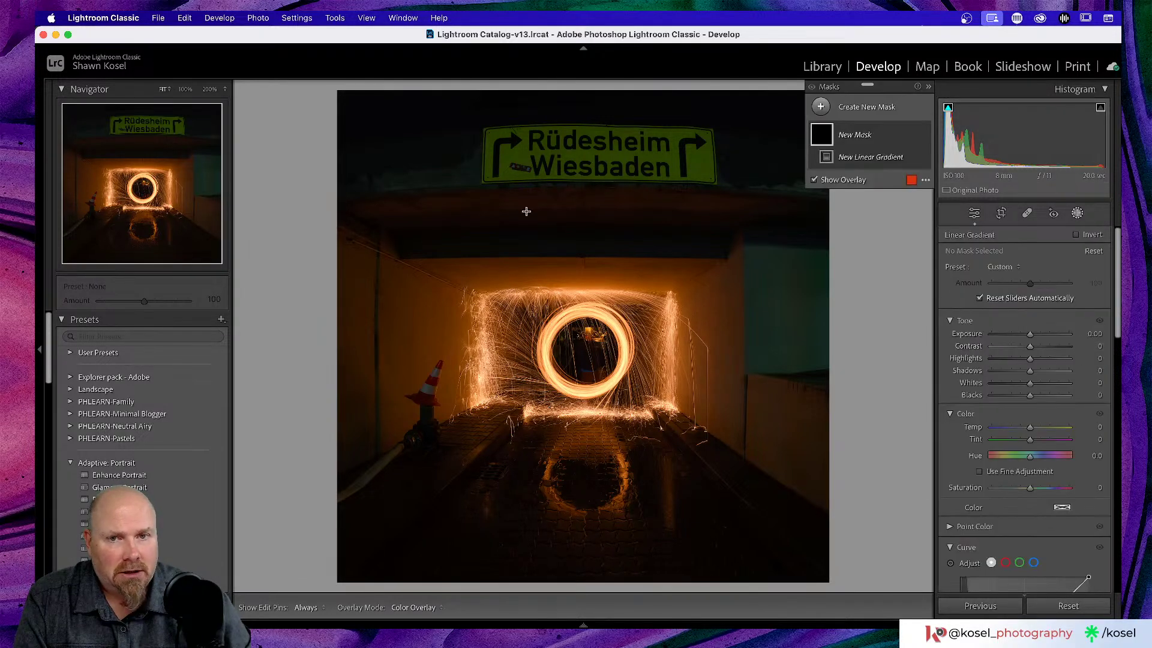
drag(612, 87, 610, 178)
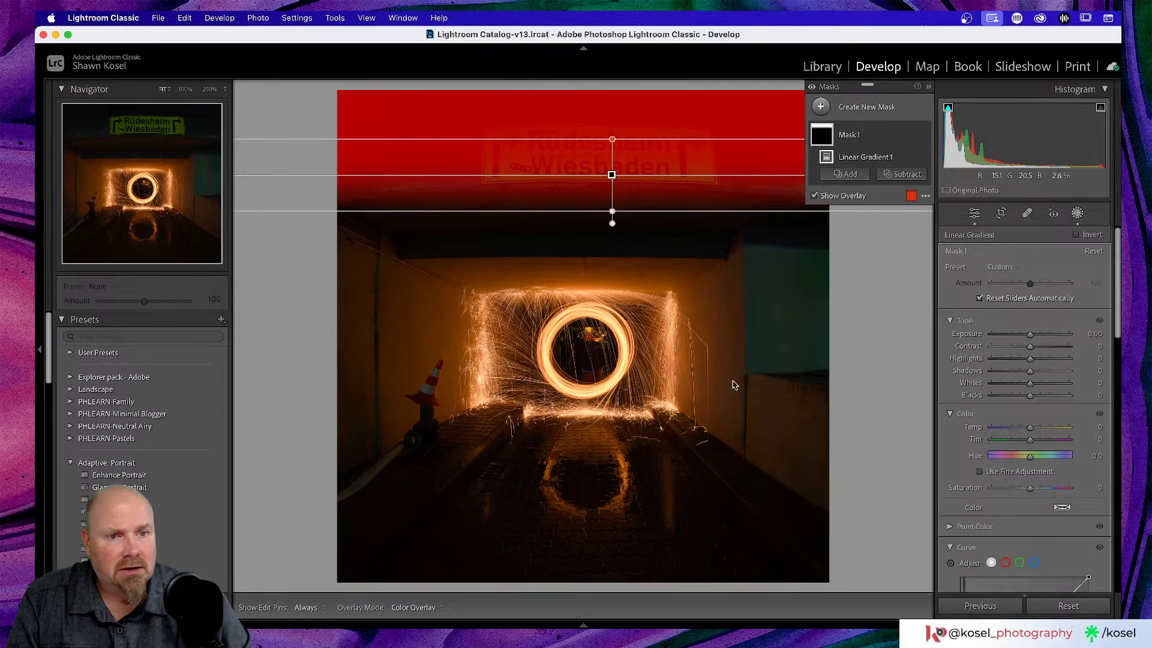
drag(1031, 488, 1003, 487)
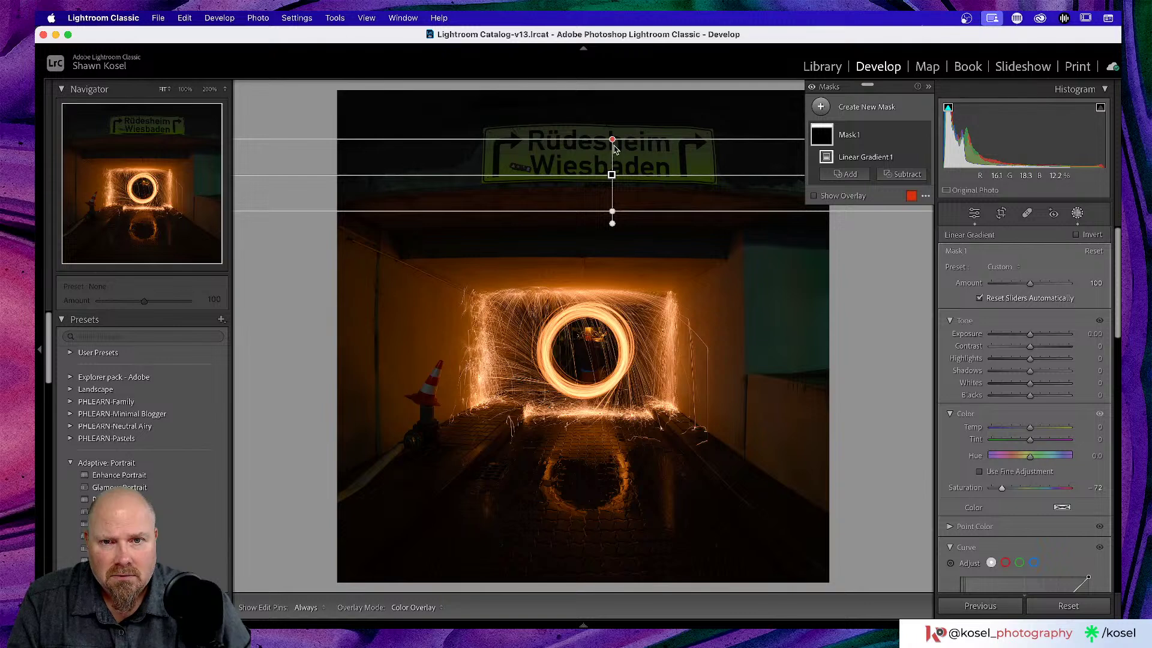
drag(611, 174, 612, 185)
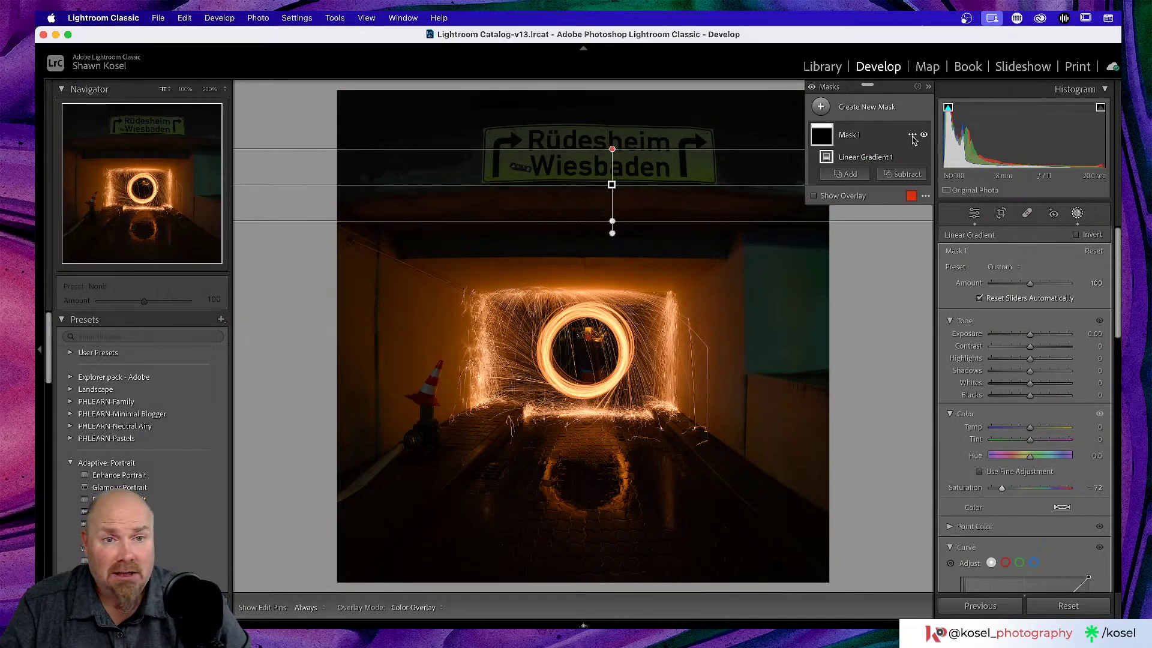
click(911, 137)
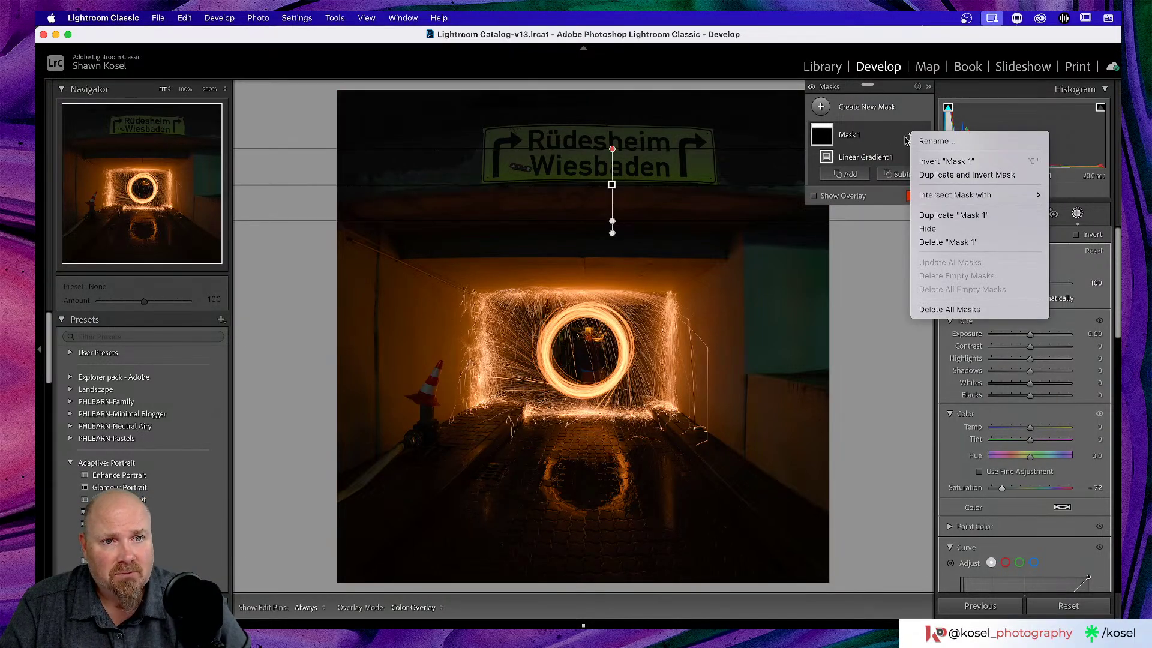
click(939, 242)
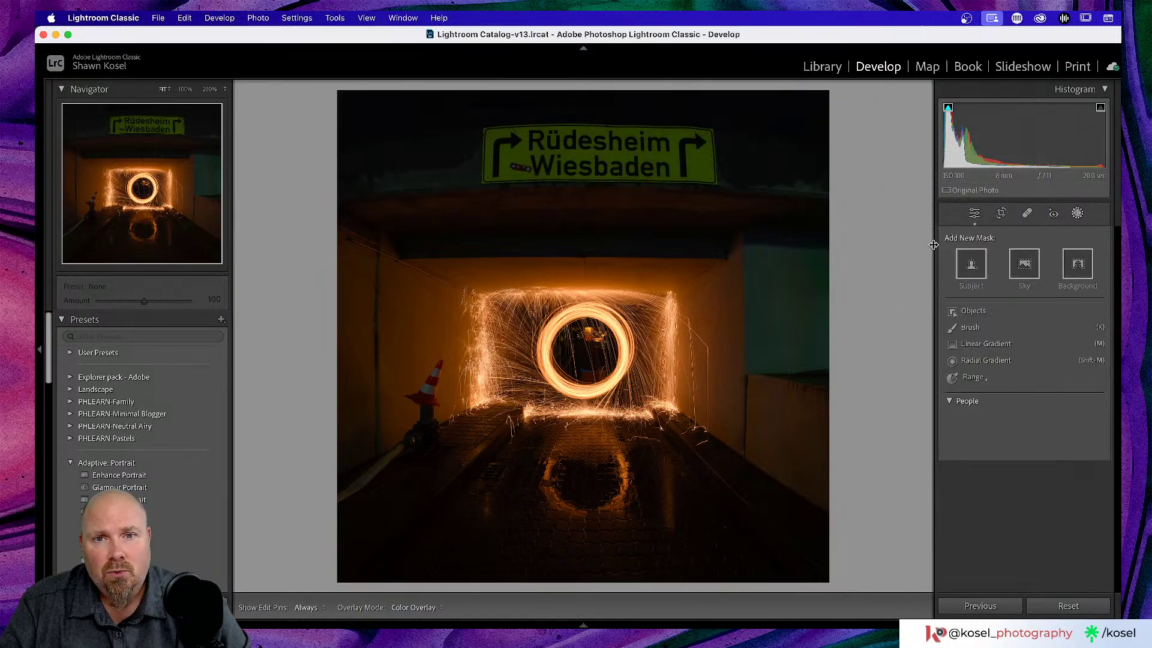
click(975, 215)
- Try darkening the road sign with Color Mixer luminance at Yellow -39 and Green -92, and reset the luminance values
scroll(1062, 534, down, 5)
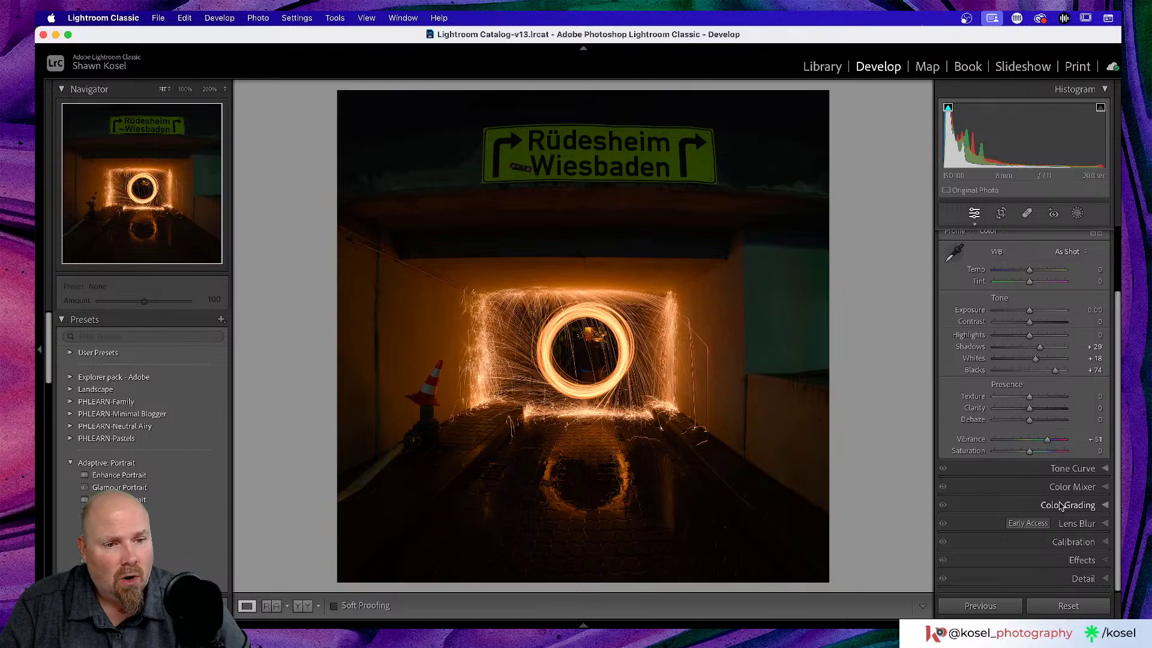
click(1072, 486)
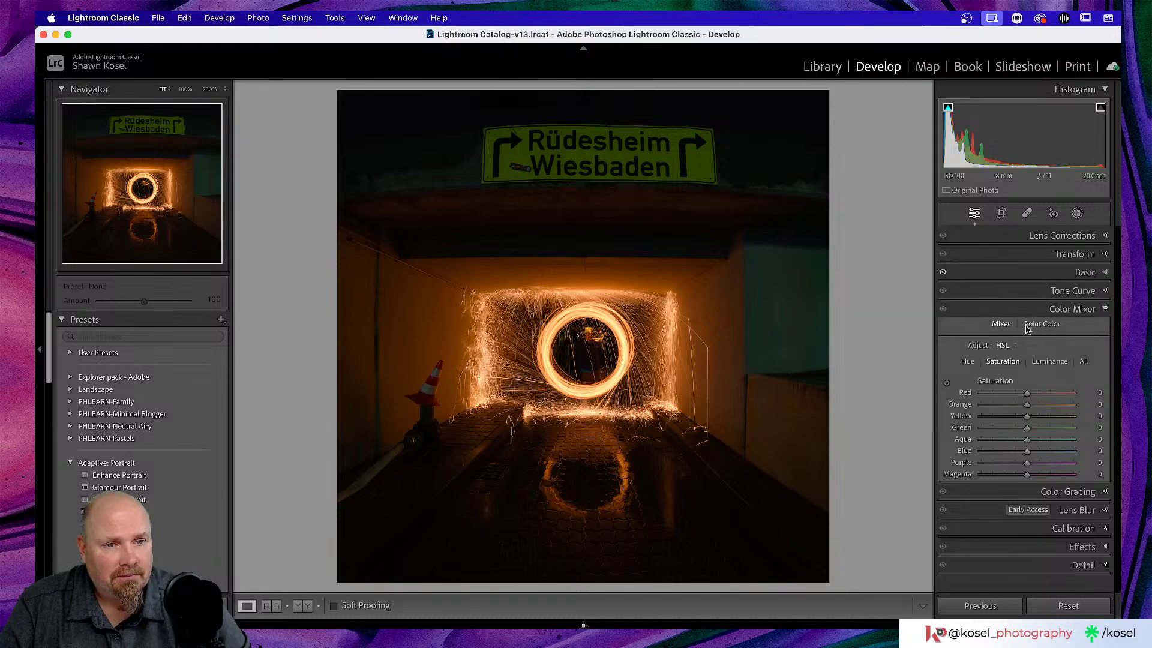
click(1048, 362)
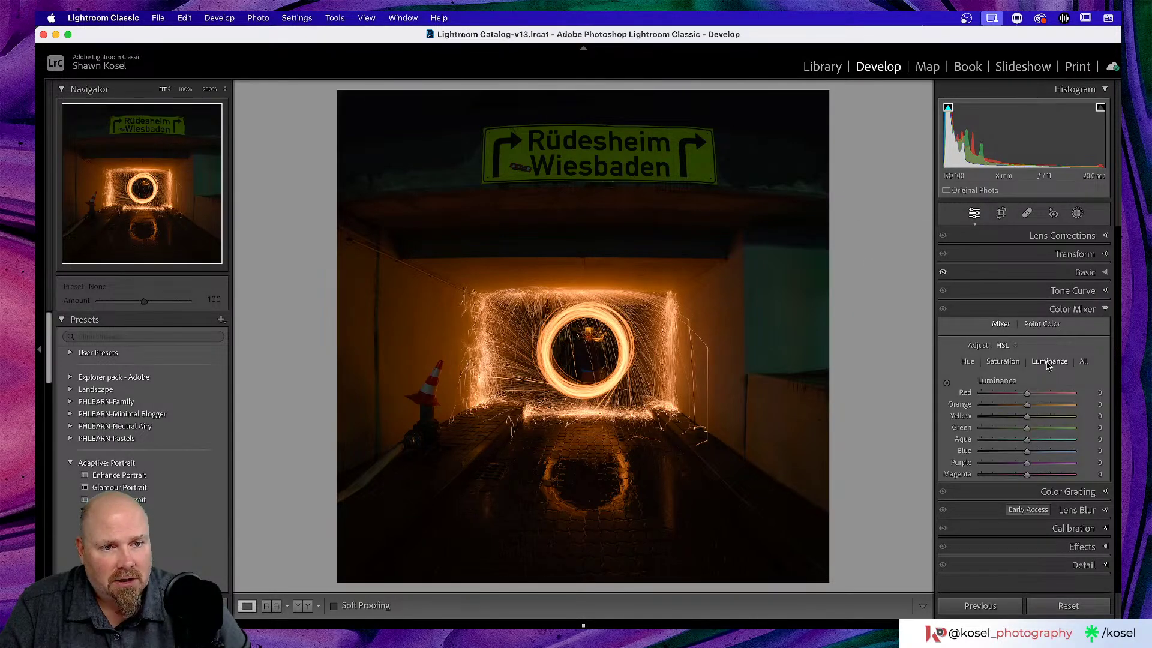
click(947, 384)
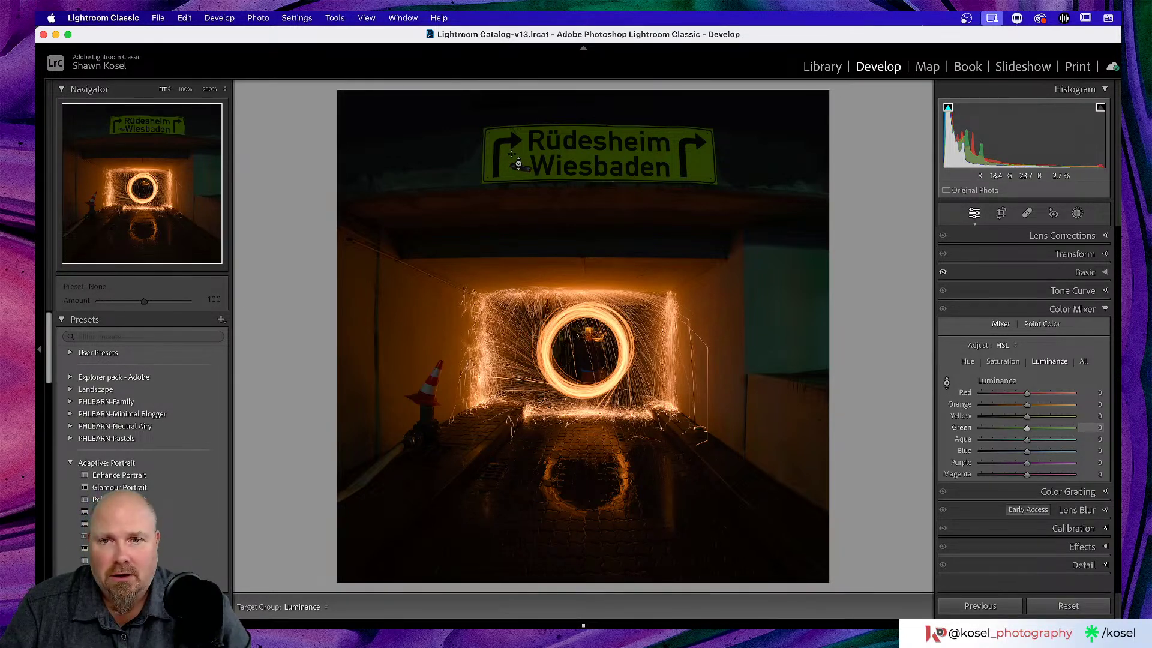
drag(518, 163, 517, 266)
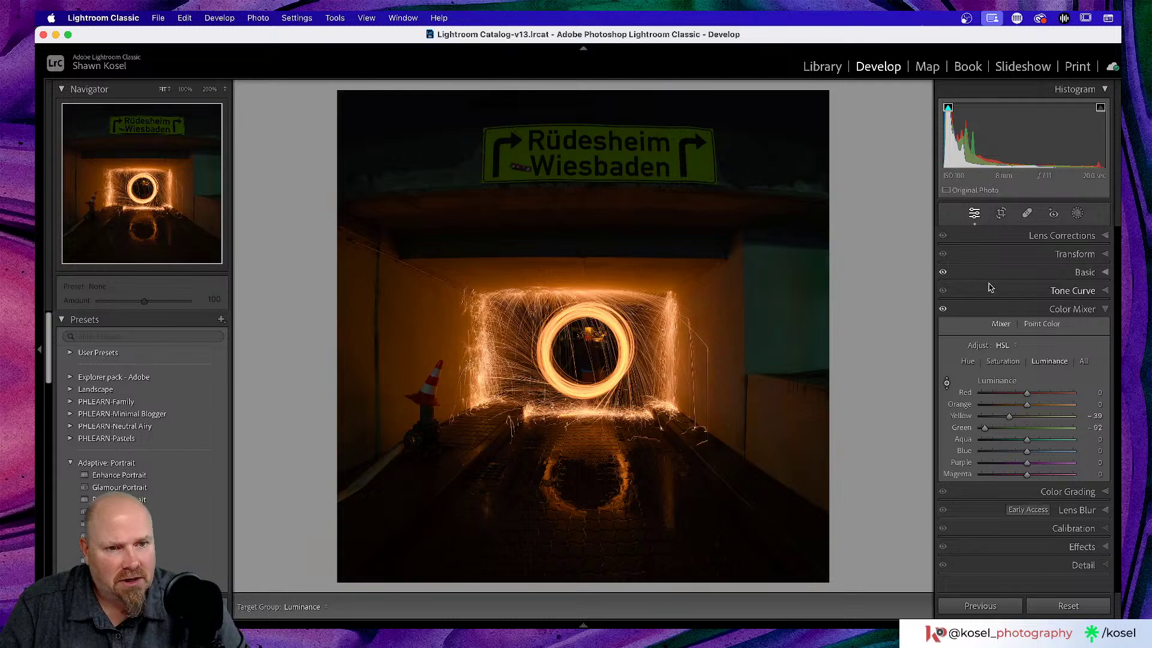
key(alt)
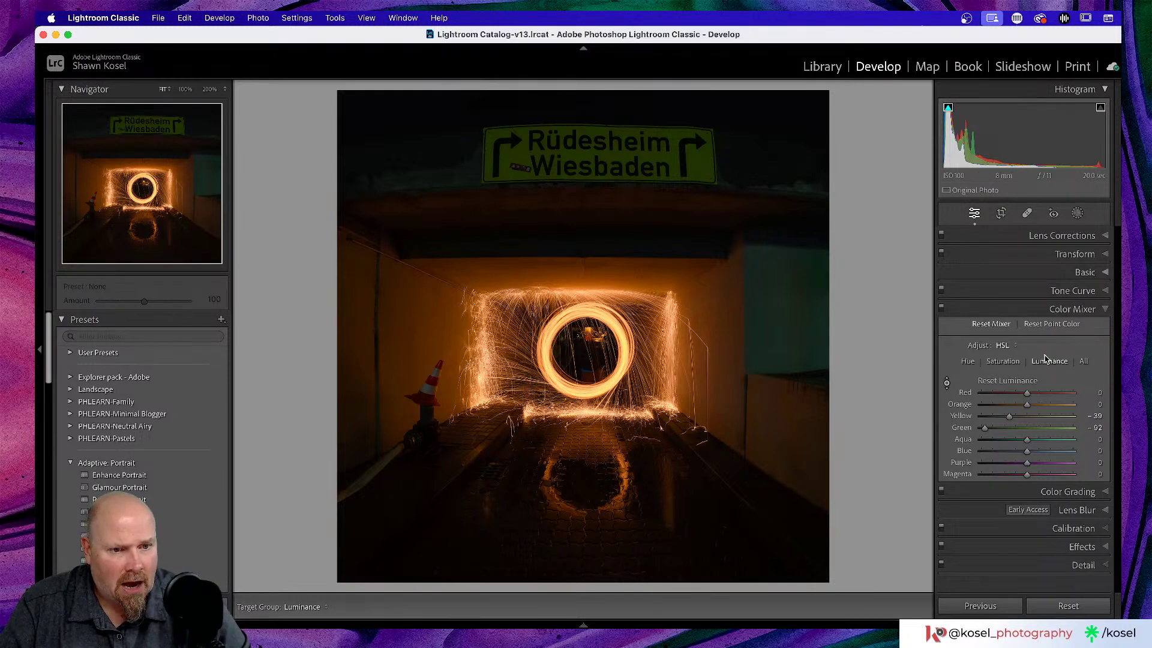
alt+click(997, 382)
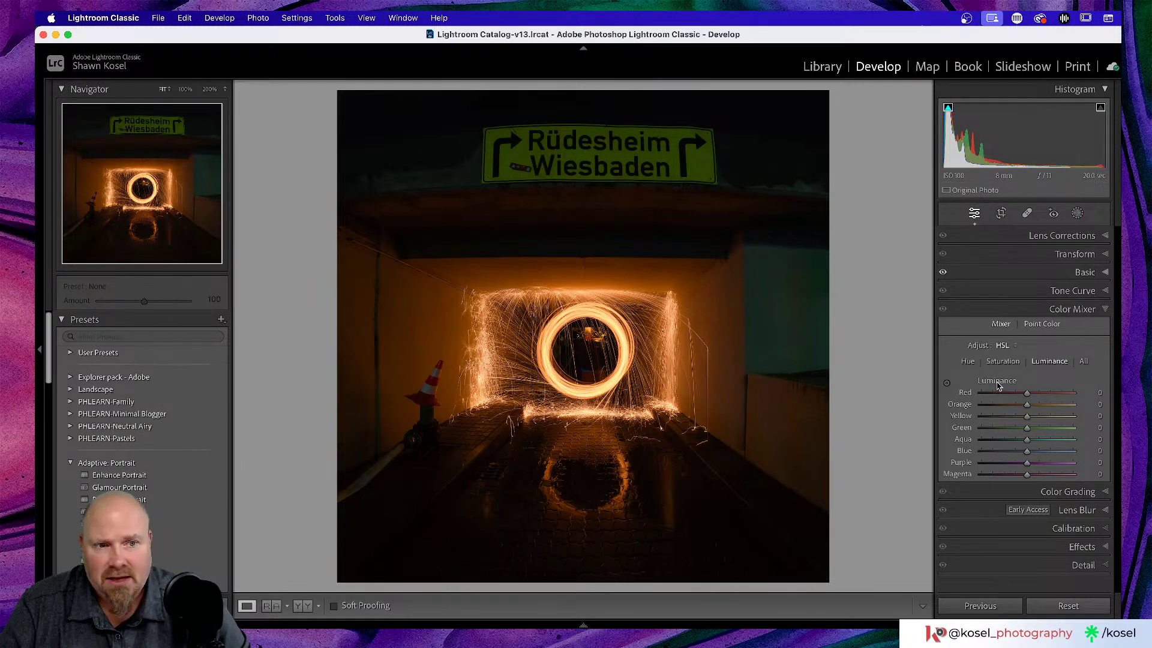
- Try desaturating the road sign with Color Mixer saturation at Yellow -20 and Green -54, and reset the mixer
click(1002, 361)
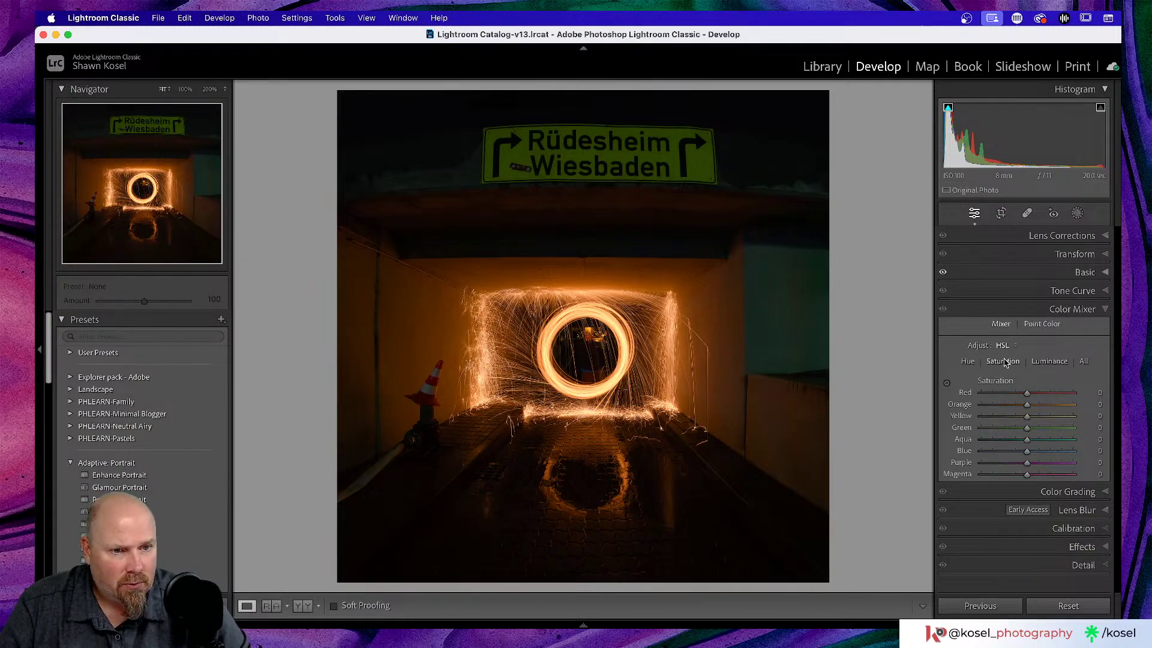
click(947, 382)
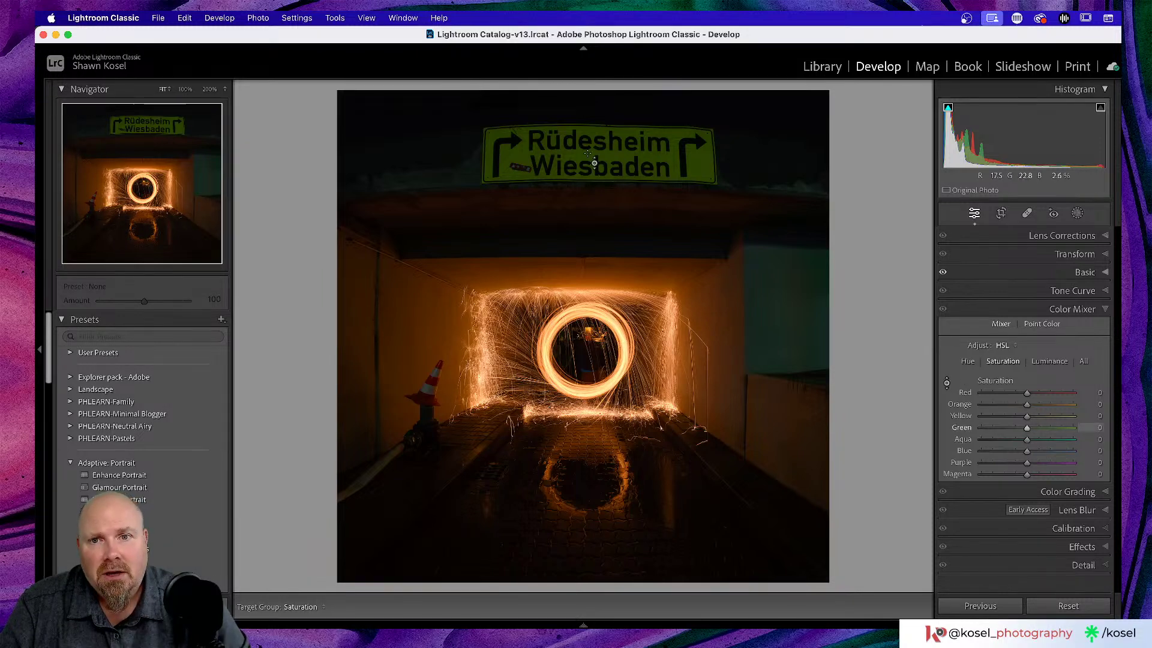
drag(522, 157, 522, 190)
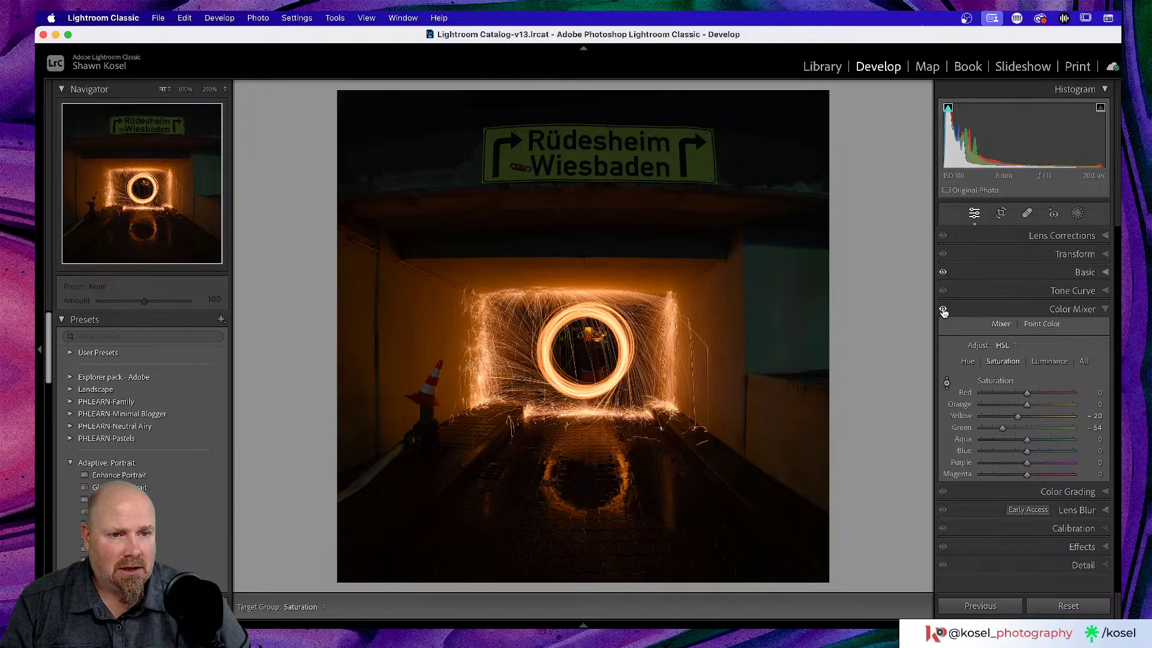
key(alt)
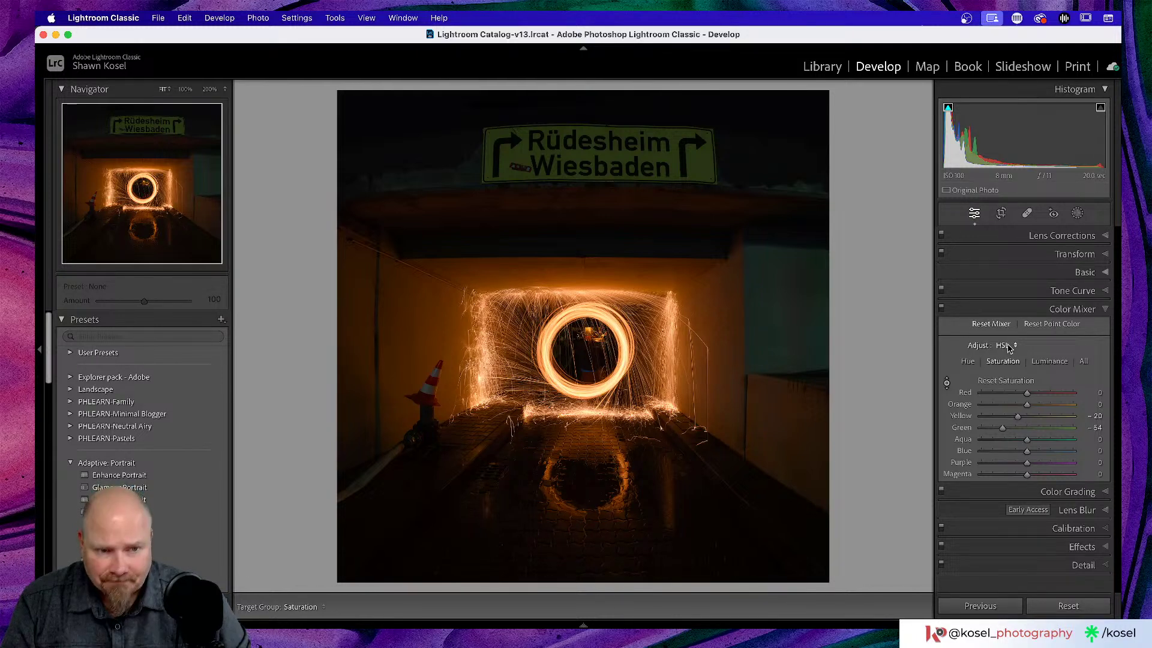
alt+click(993, 324)
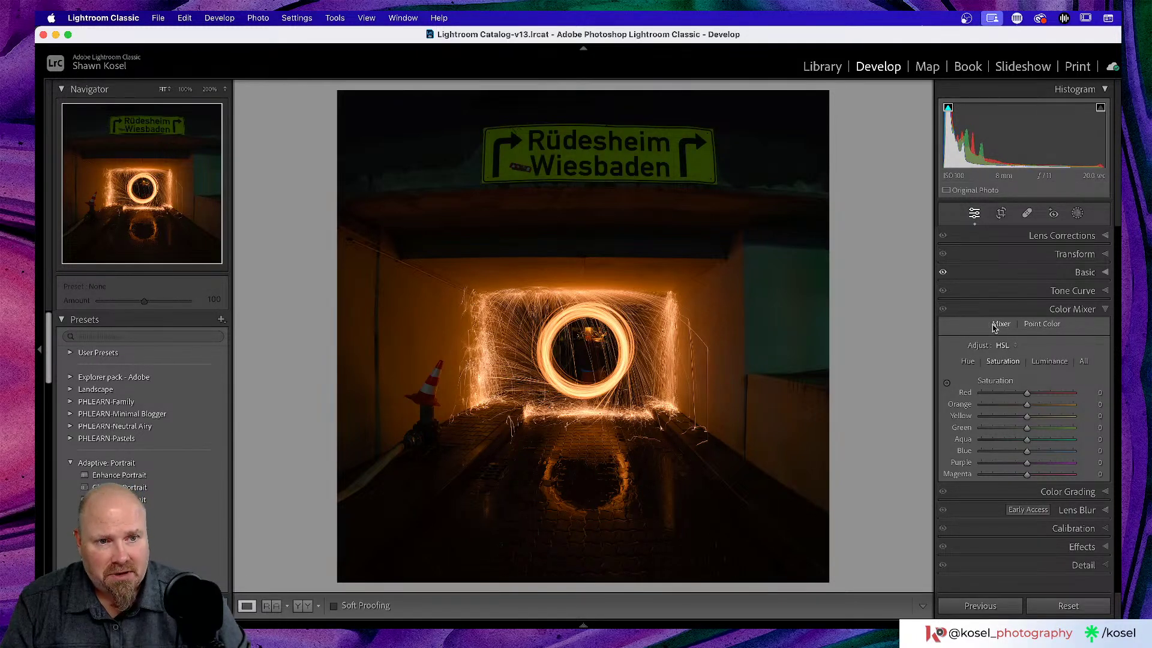
- Add a Select Subject mask covering the spark light painting and set its Exposure to 0.21
click(1077, 214)
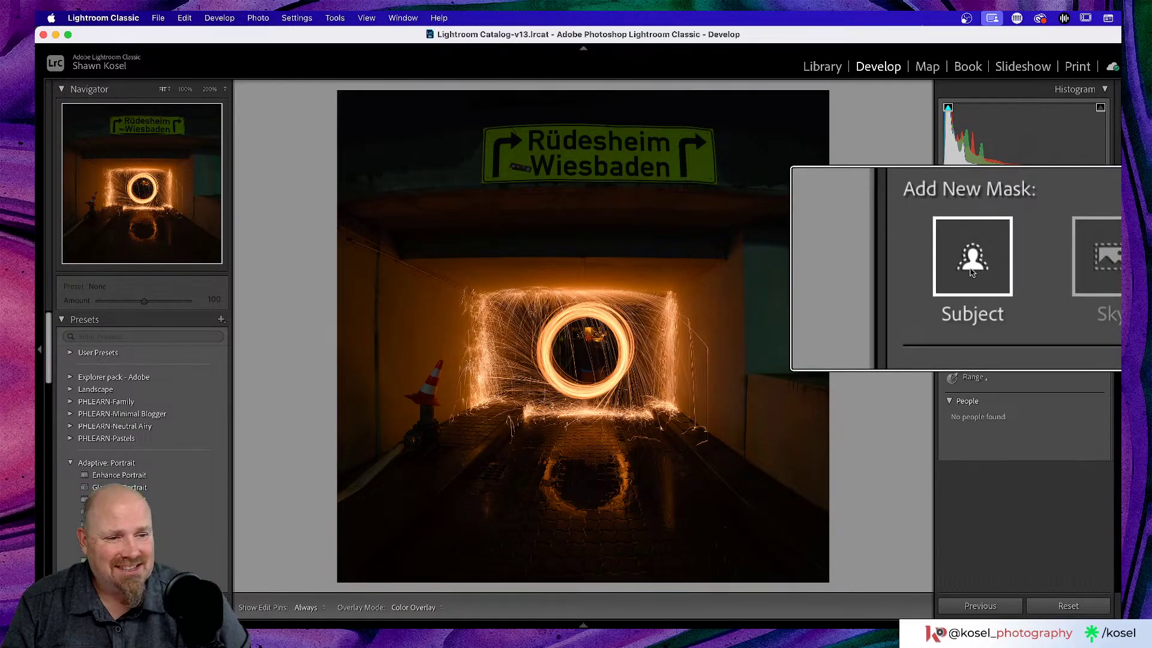
click(971, 268)
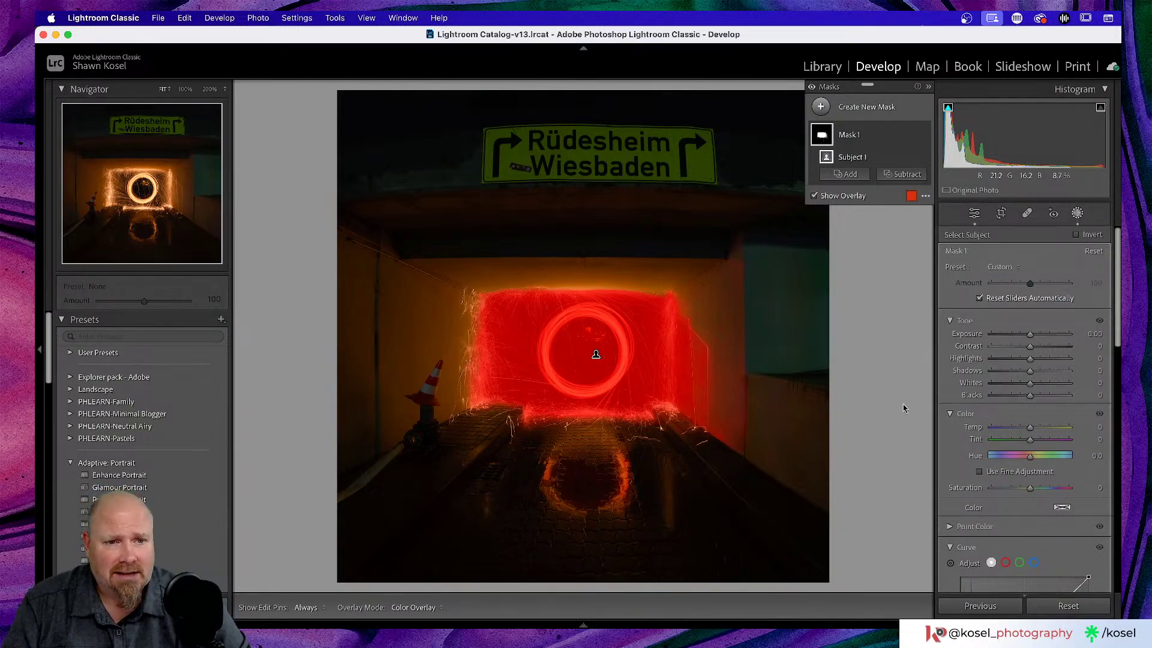
click(1030, 337)
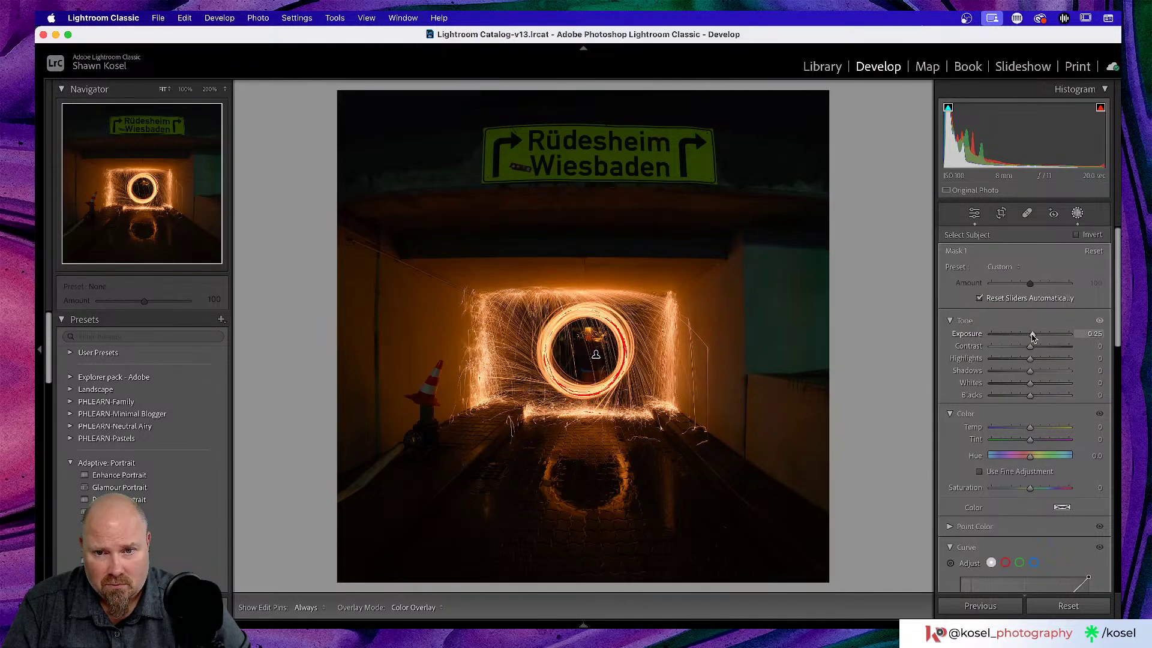
drag(1032, 338, 1032, 337)
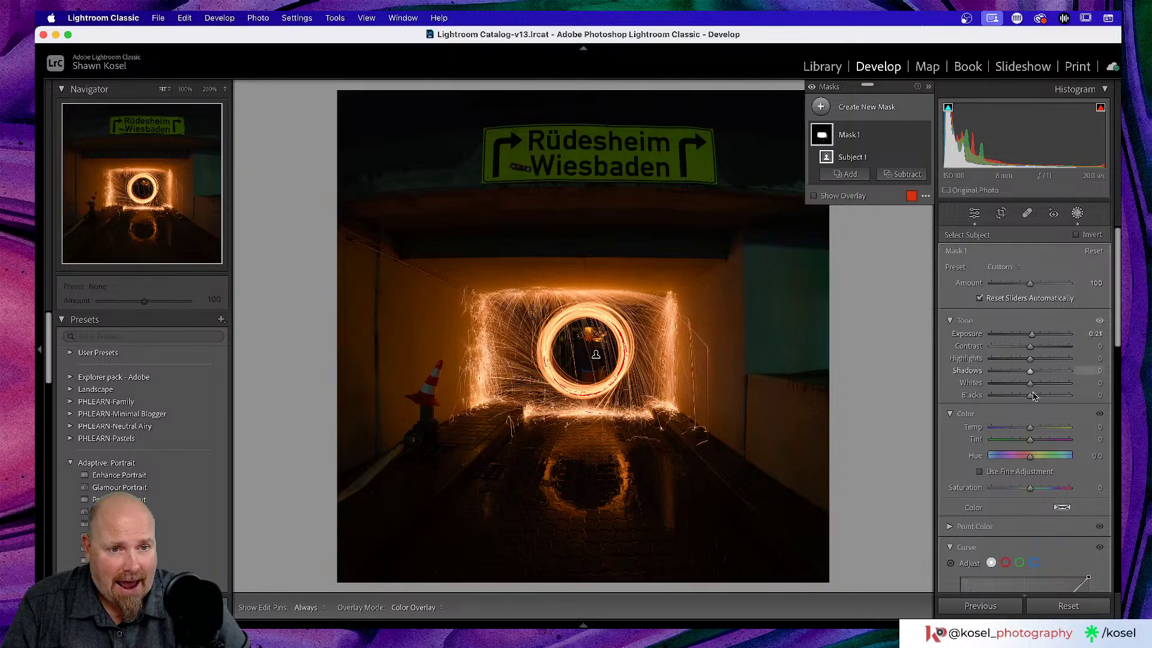
- Set the spark subject mask's Saturation to 10, Blacks to -19 and Contrast to 30
drag(1030, 491, 1034, 491)
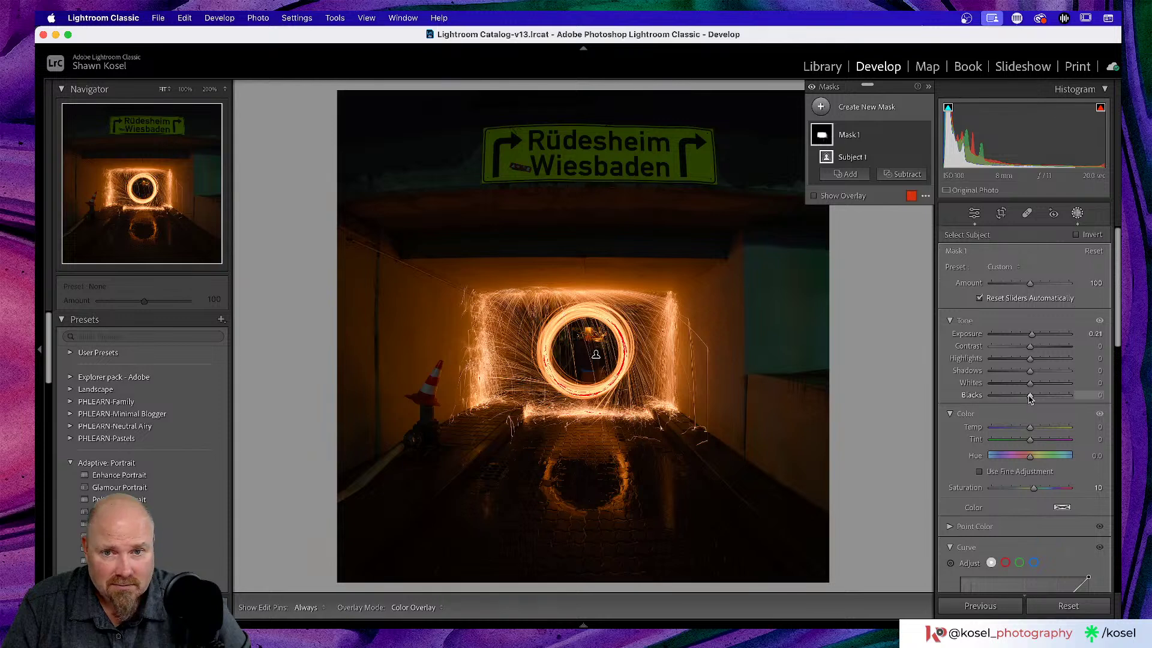
drag(1029, 398, 1023, 397)
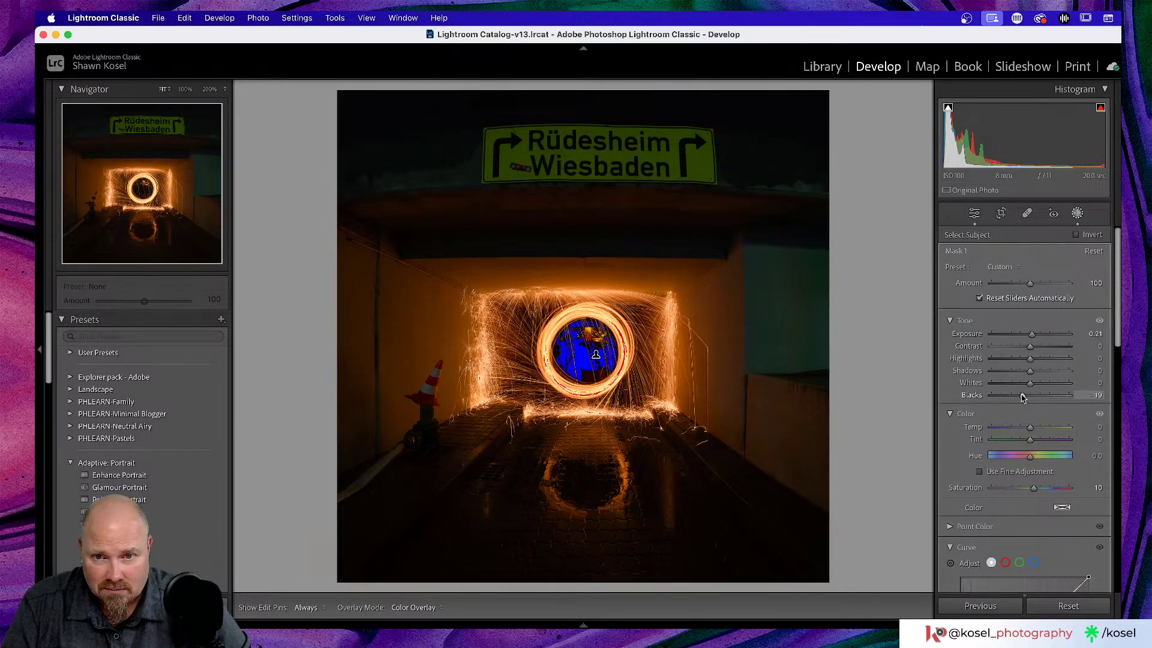
drag(1022, 398, 1022, 398)
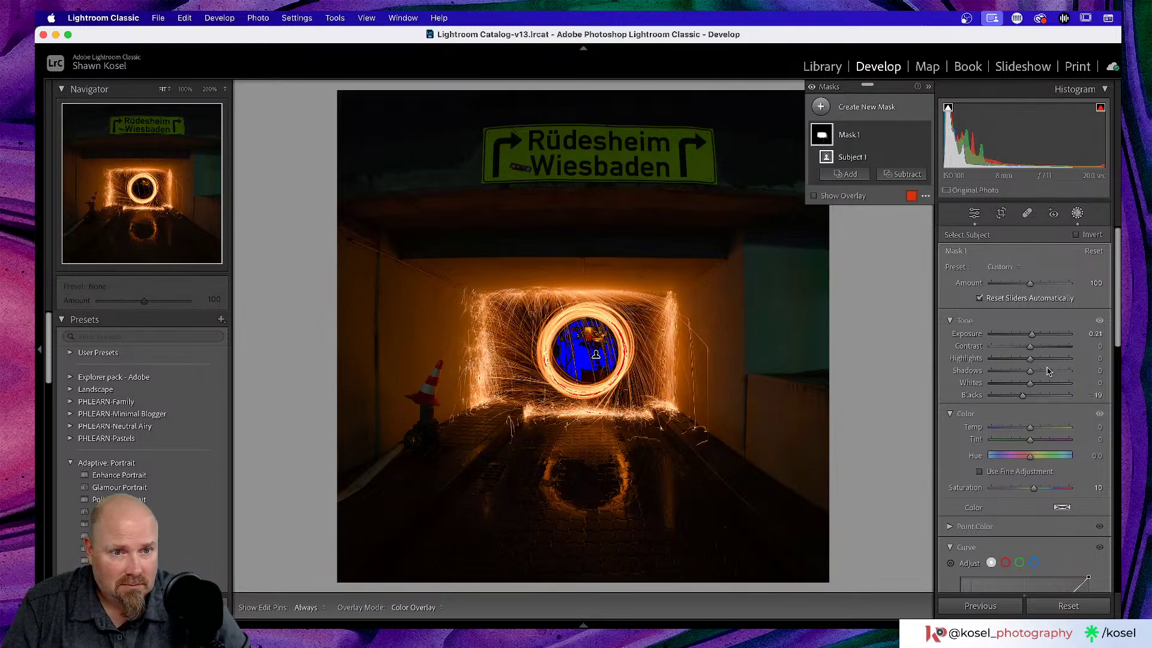
drag(1030, 352, 1042, 350)
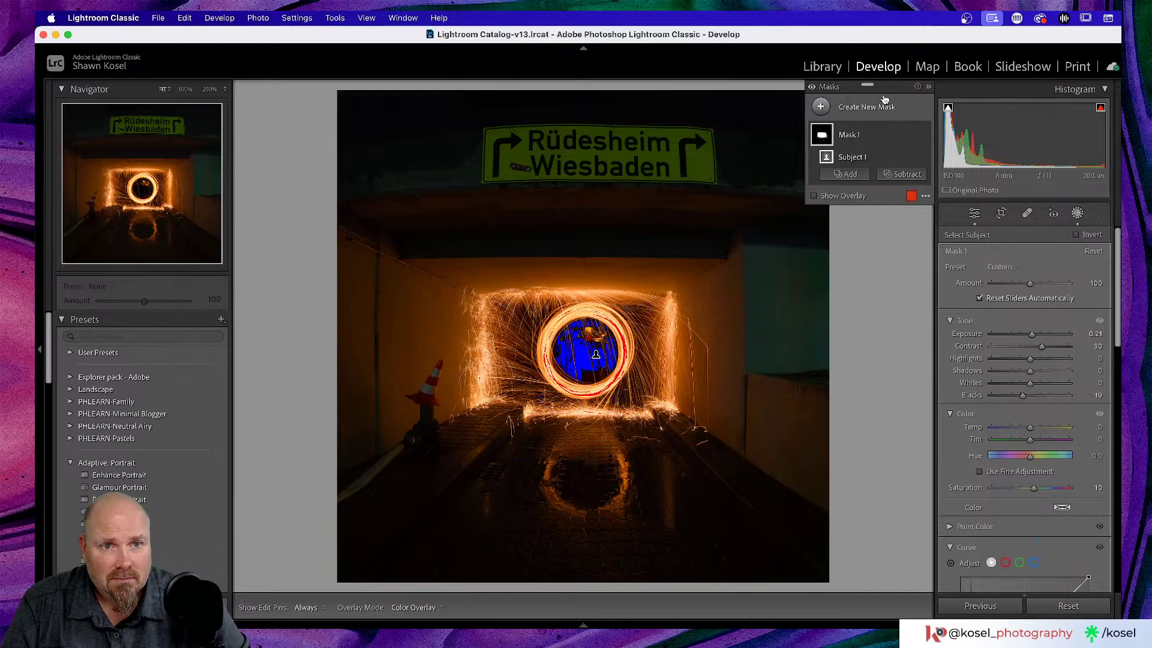
- Try an Objects mask in rectangle mode around the road sign, and delete that mask
click(821, 106)
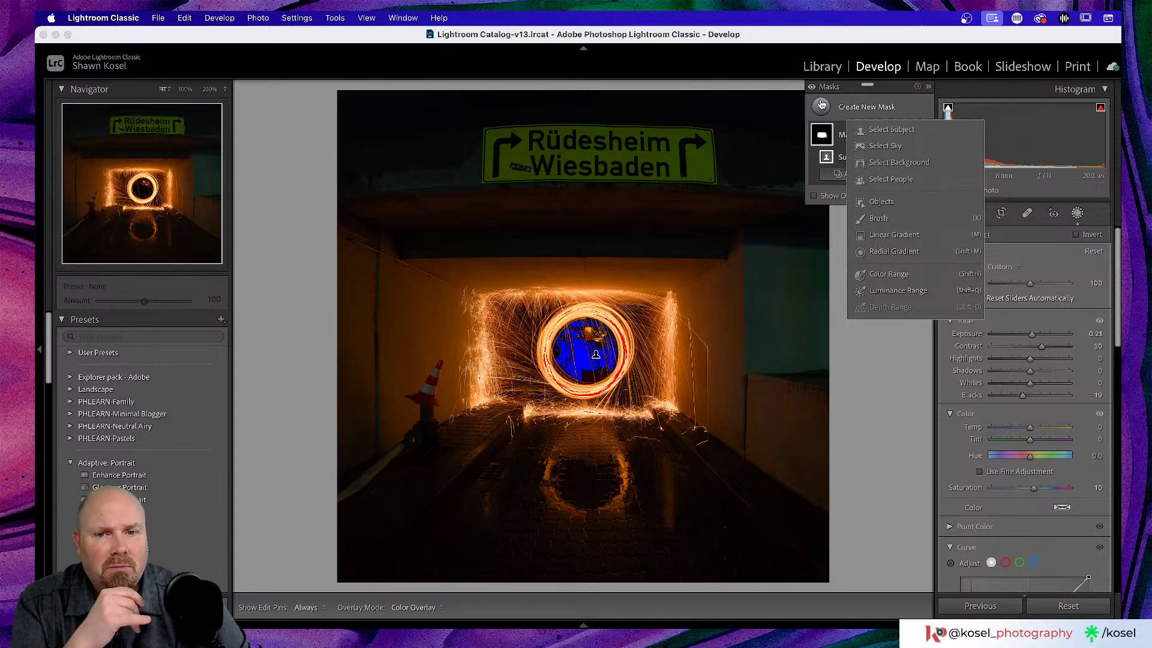
click(892, 201)
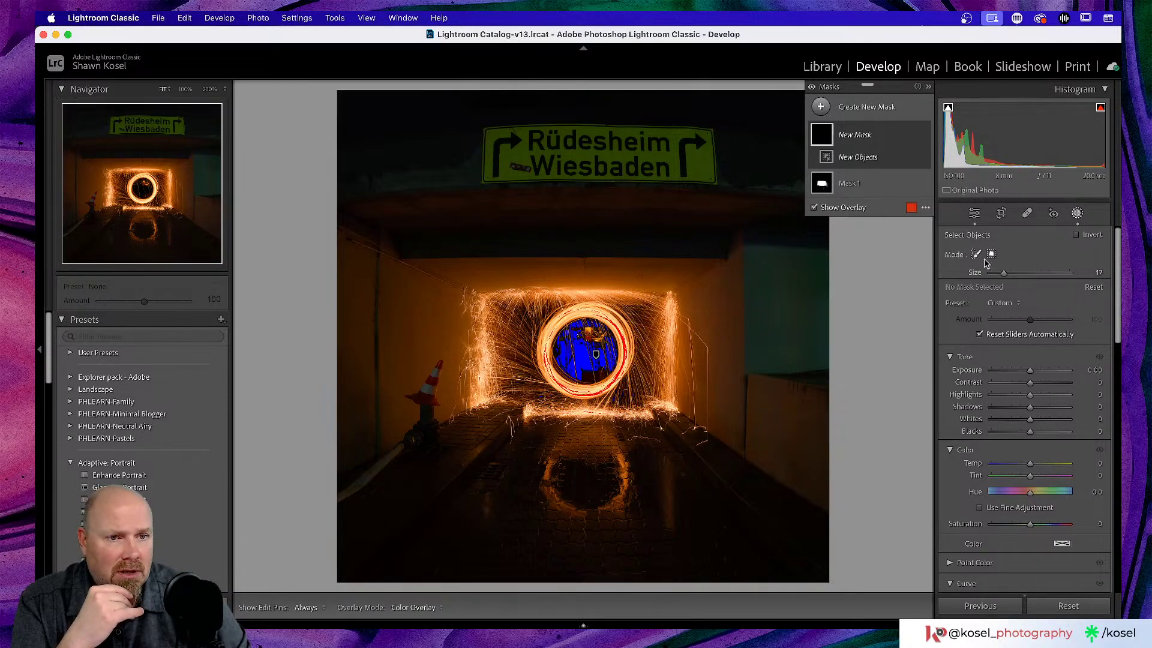
click(990, 254)
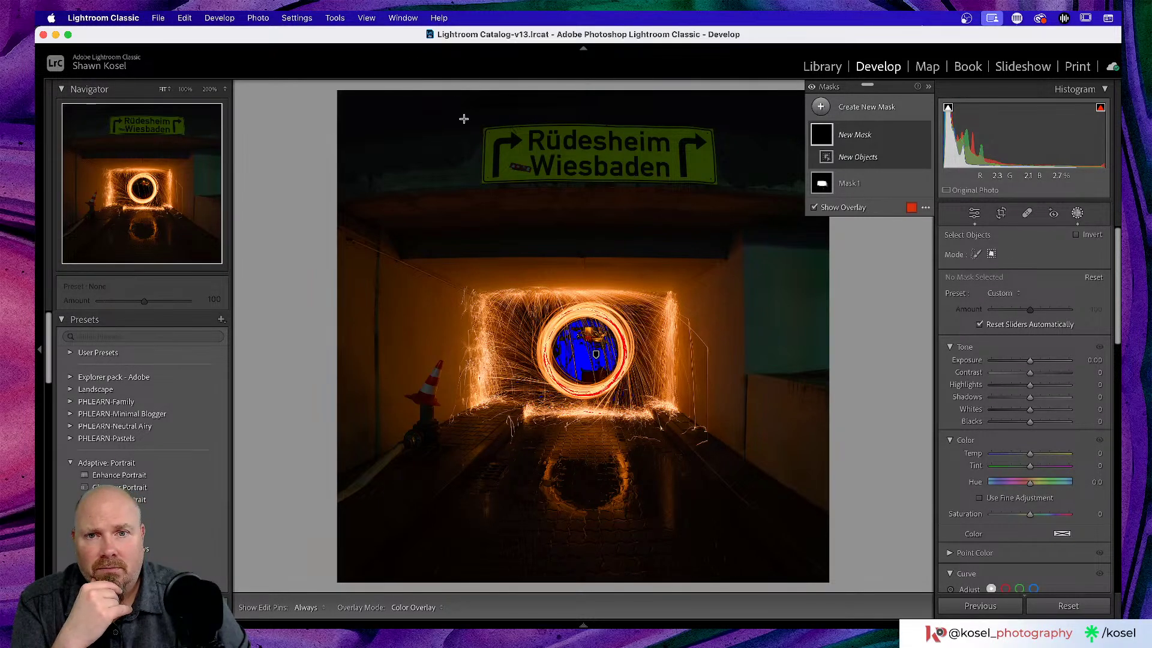
drag(463, 118, 732, 192)
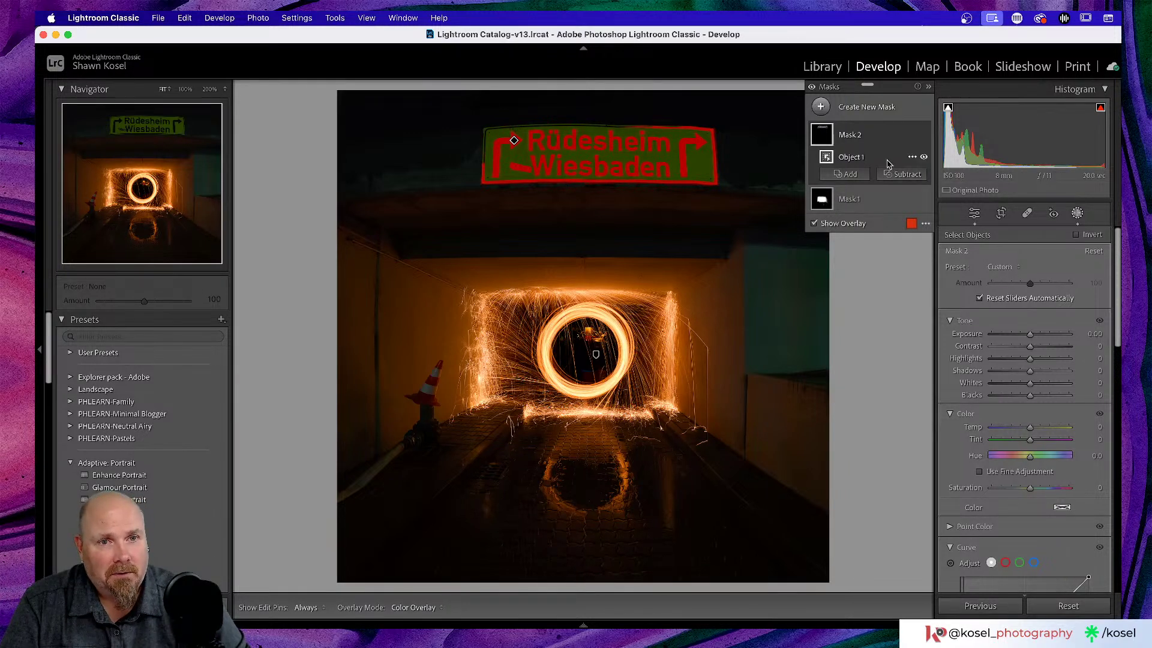
mouse_move(918, 162)
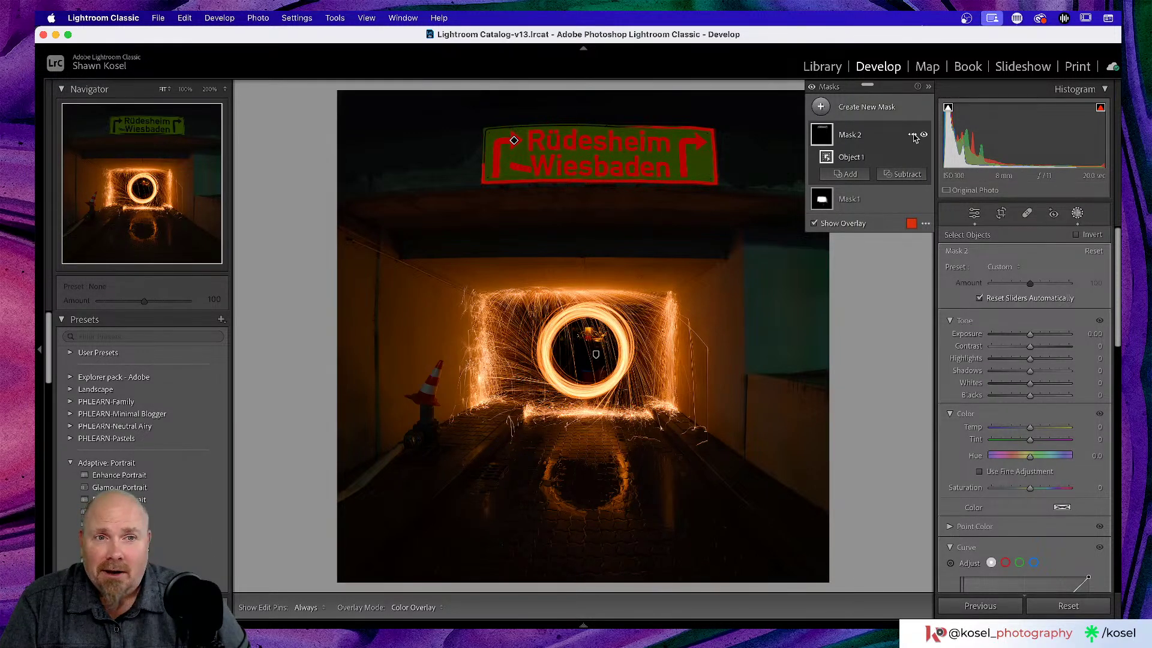
click(911, 134)
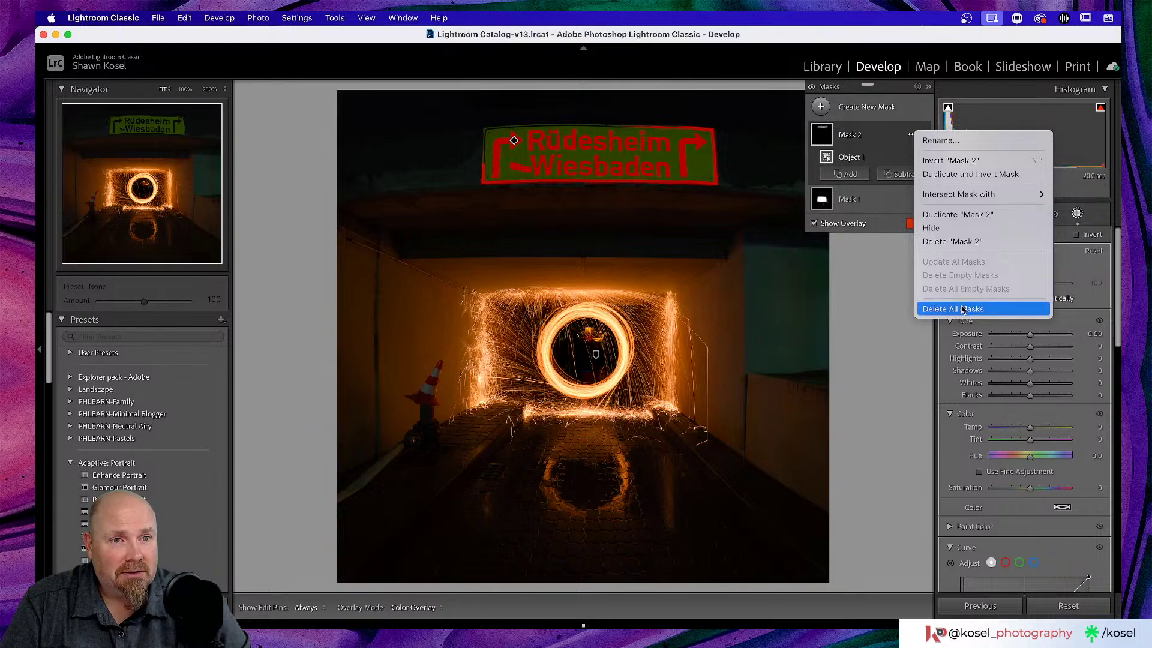
click(952, 241)
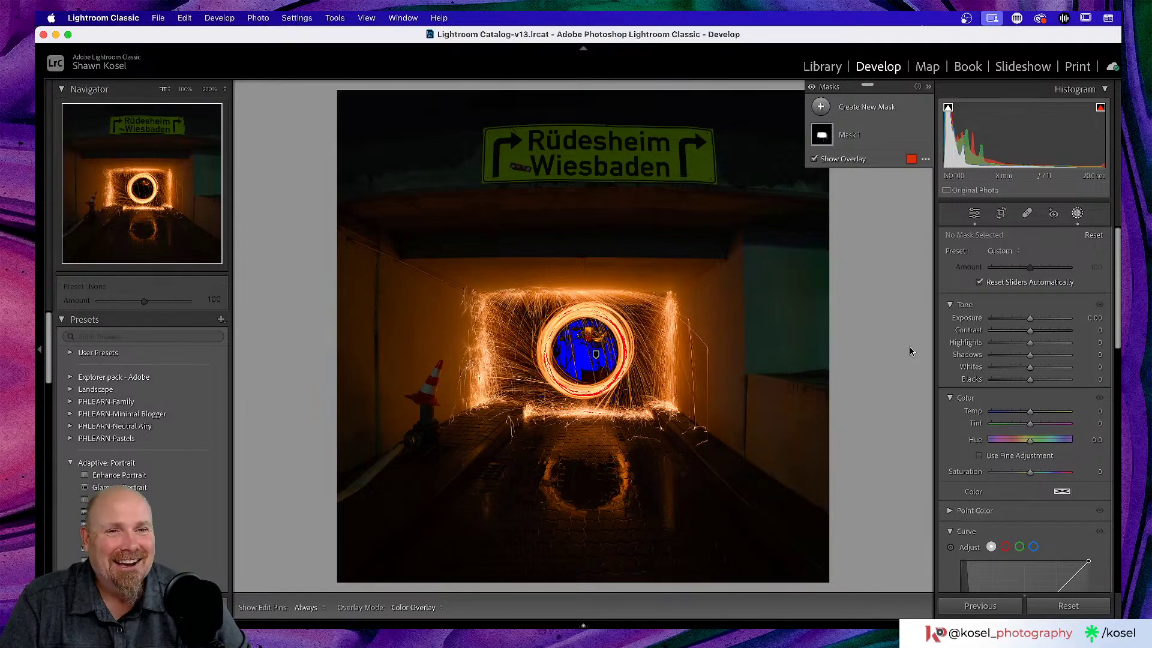
- Add a linear gradient mask from the upper edge to just below the road sign, with Saturation at -59
click(821, 107)
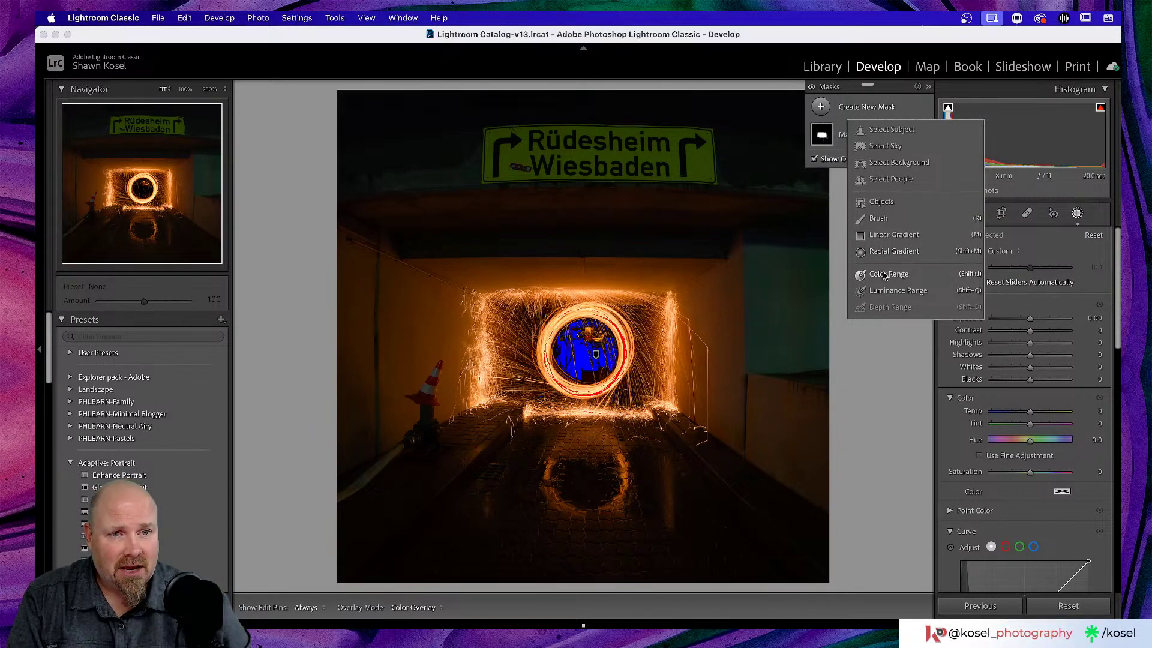
click(893, 238)
drag(599, 93, 601, 181)
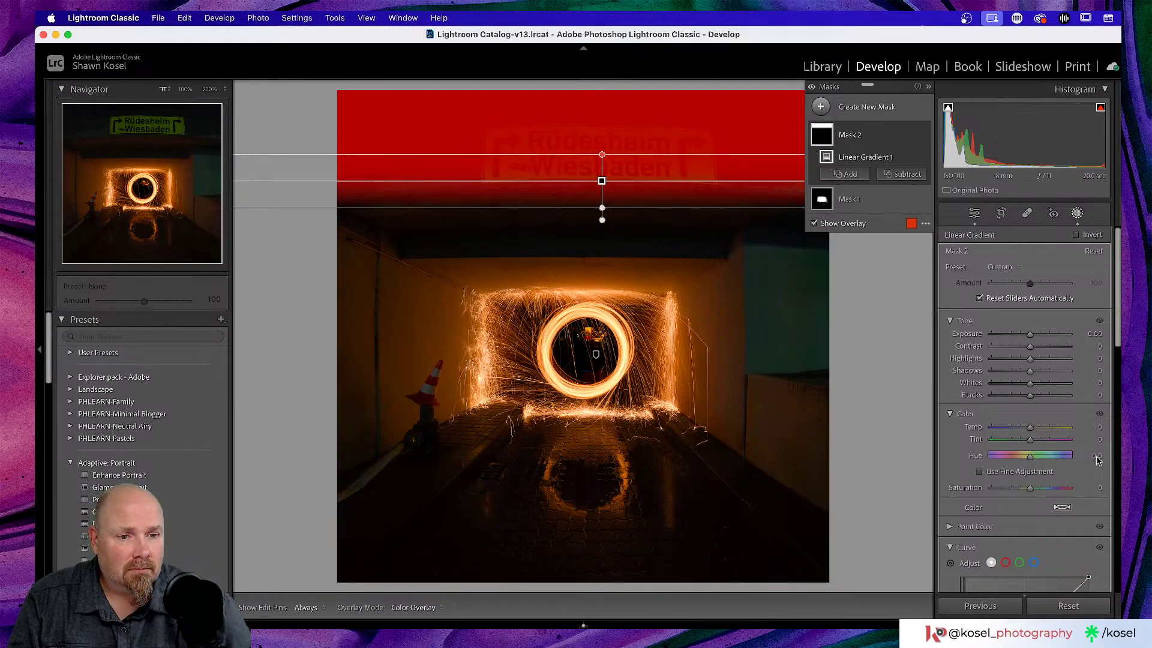
drag(1031, 491, 1008, 489)
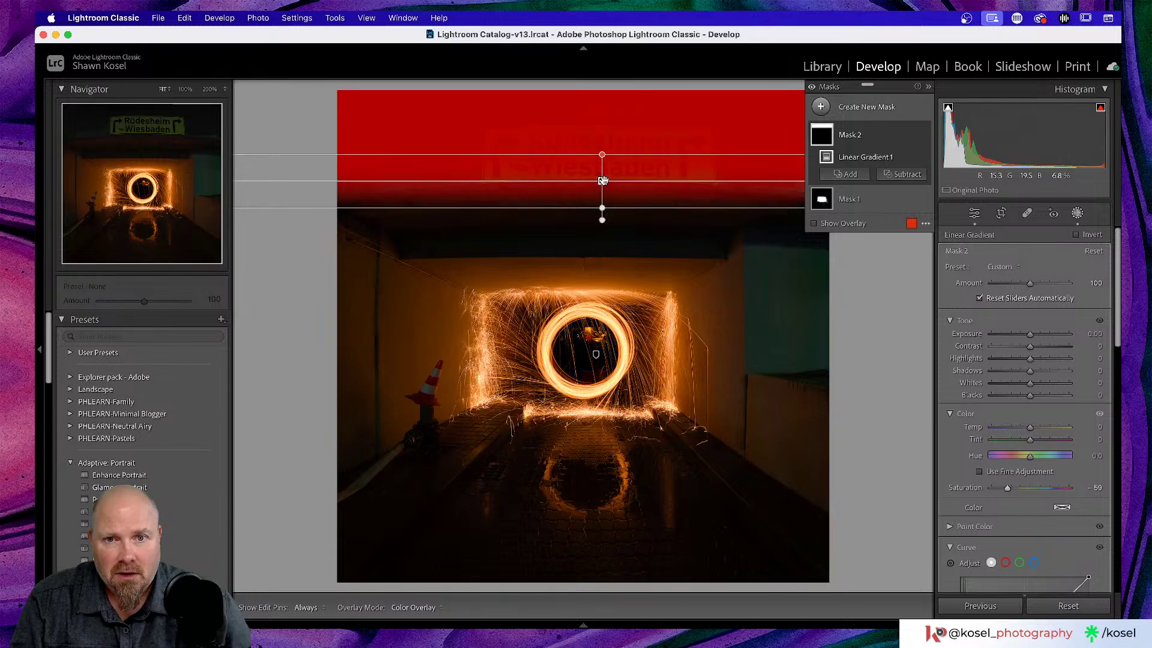
drag(602, 181, 601, 187)
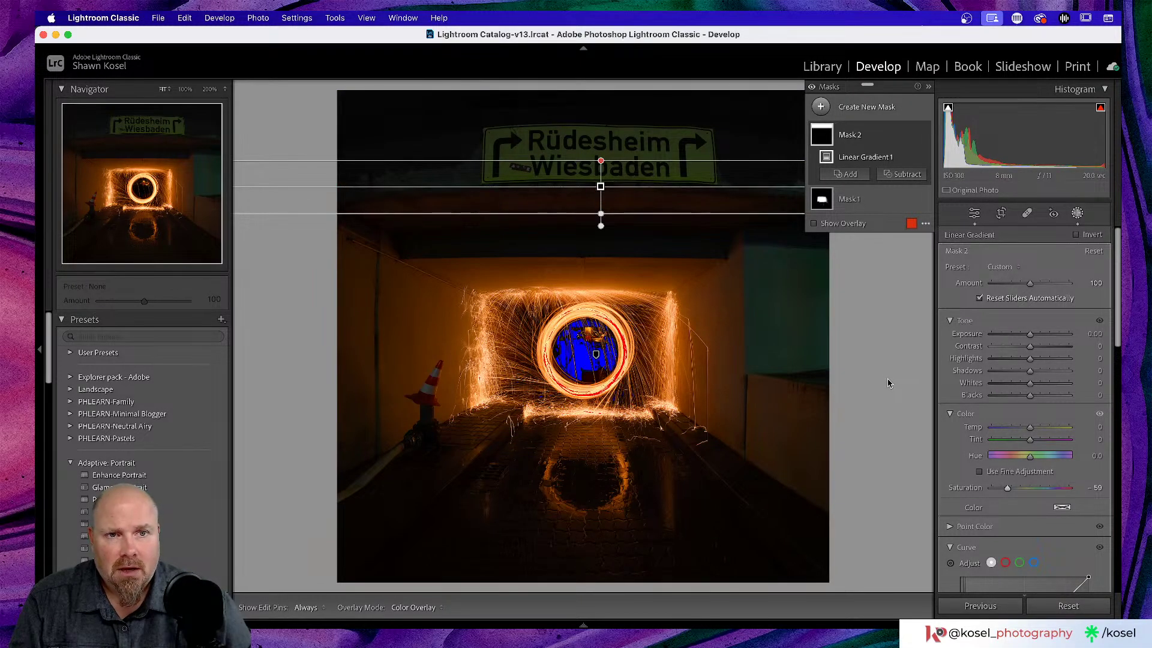
click(973, 214)
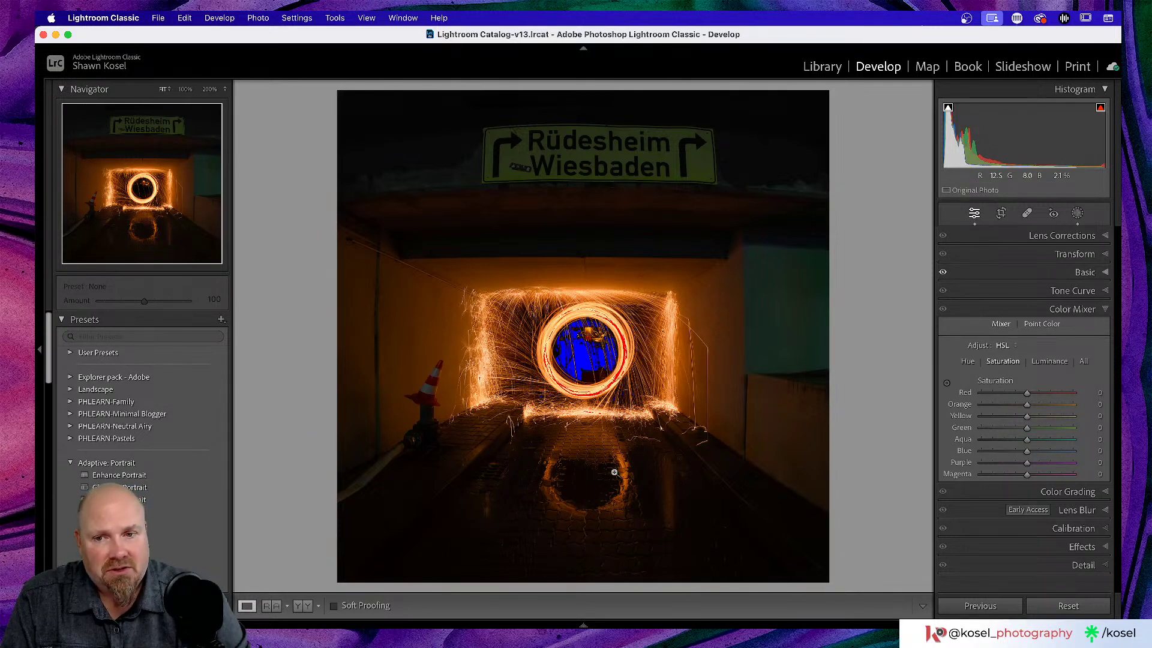
- Examine the traffic cone and the surrounding pavement enlarged, and reopen the Basic adjustments
click(460, 438)
drag(420, 436, 549, 458)
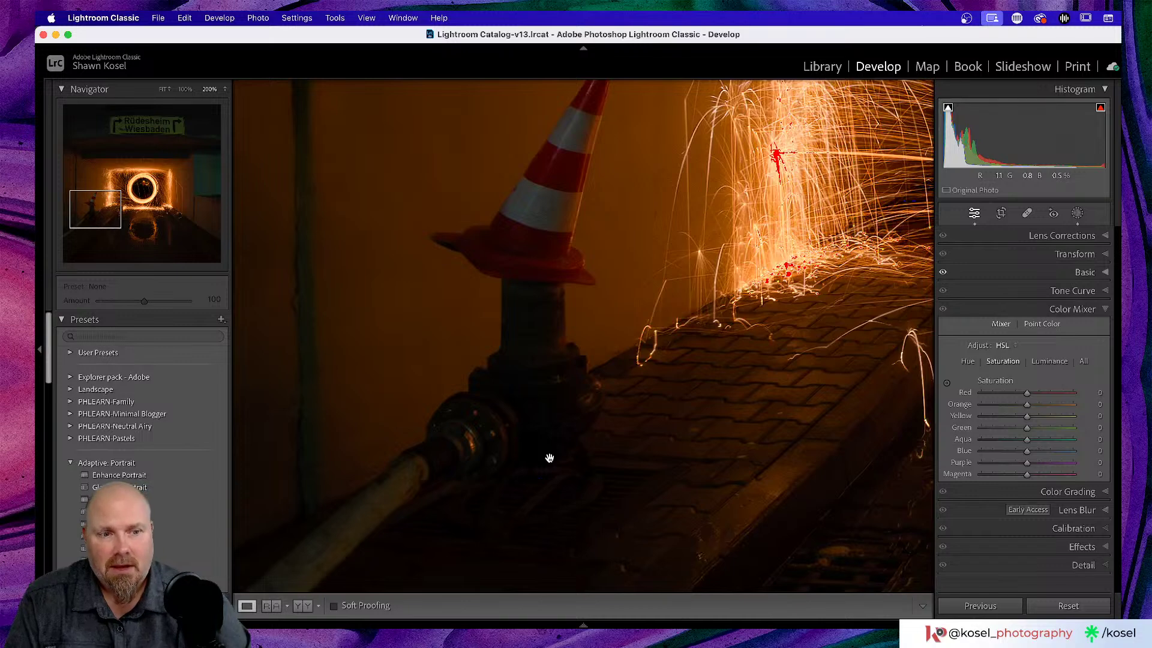
click(549, 459)
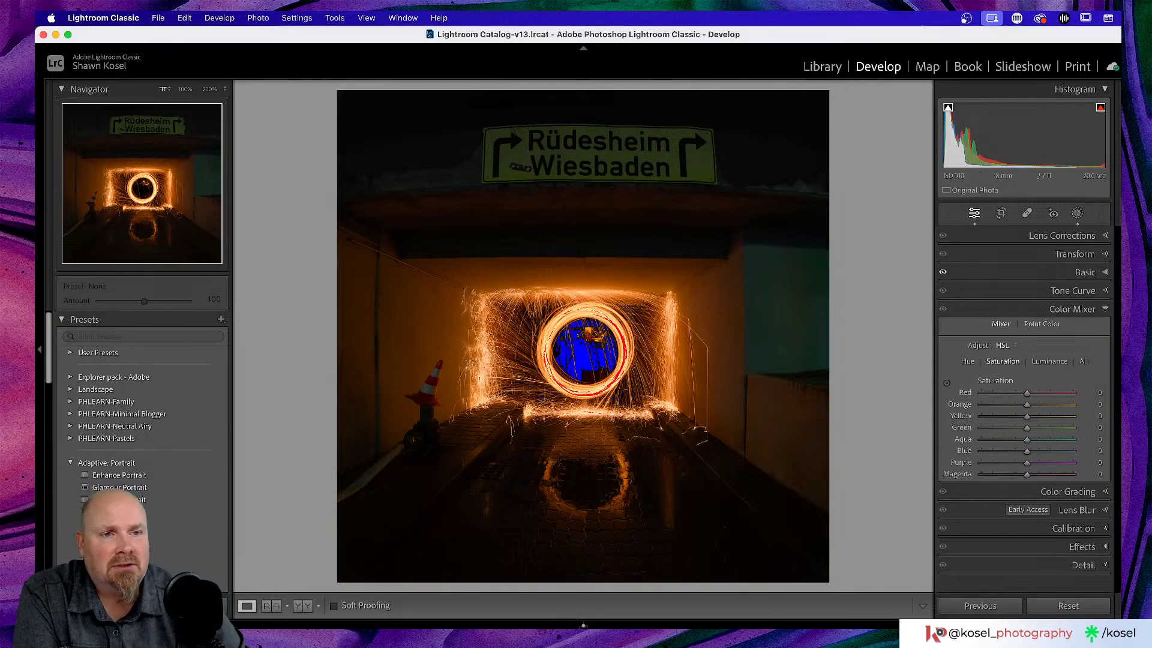
click(1084, 272)
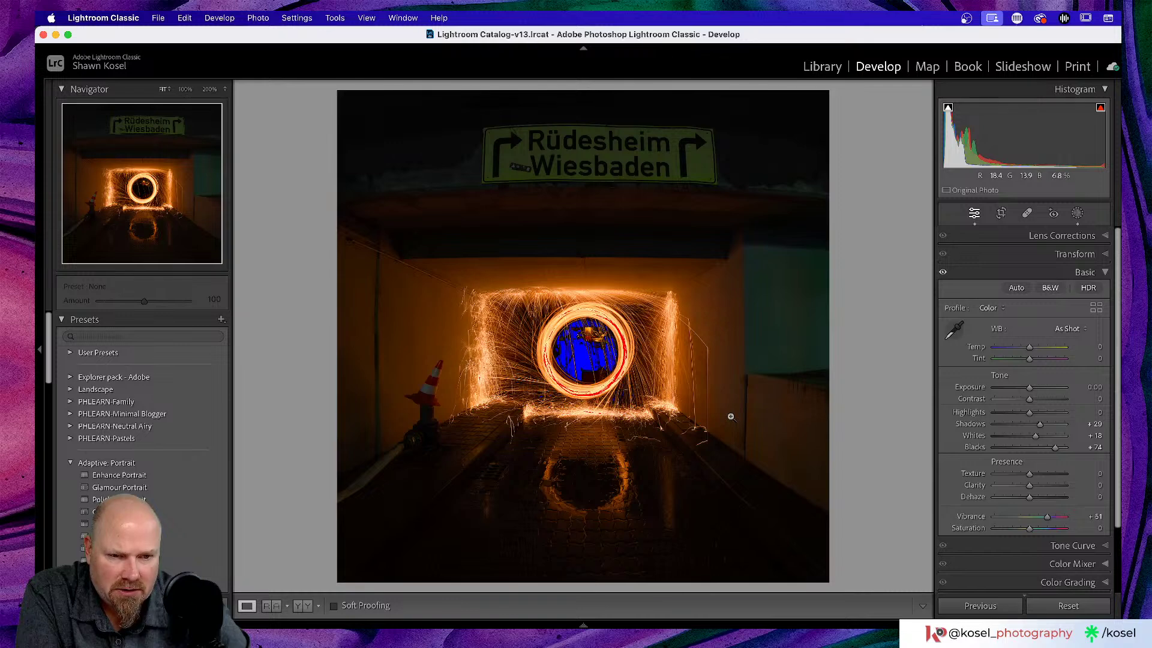
- Add a radial gradient mask over the circle's reflection on the pavement with Highlights at 55, stretch it vertically and set Feather to 17
click(1078, 215)
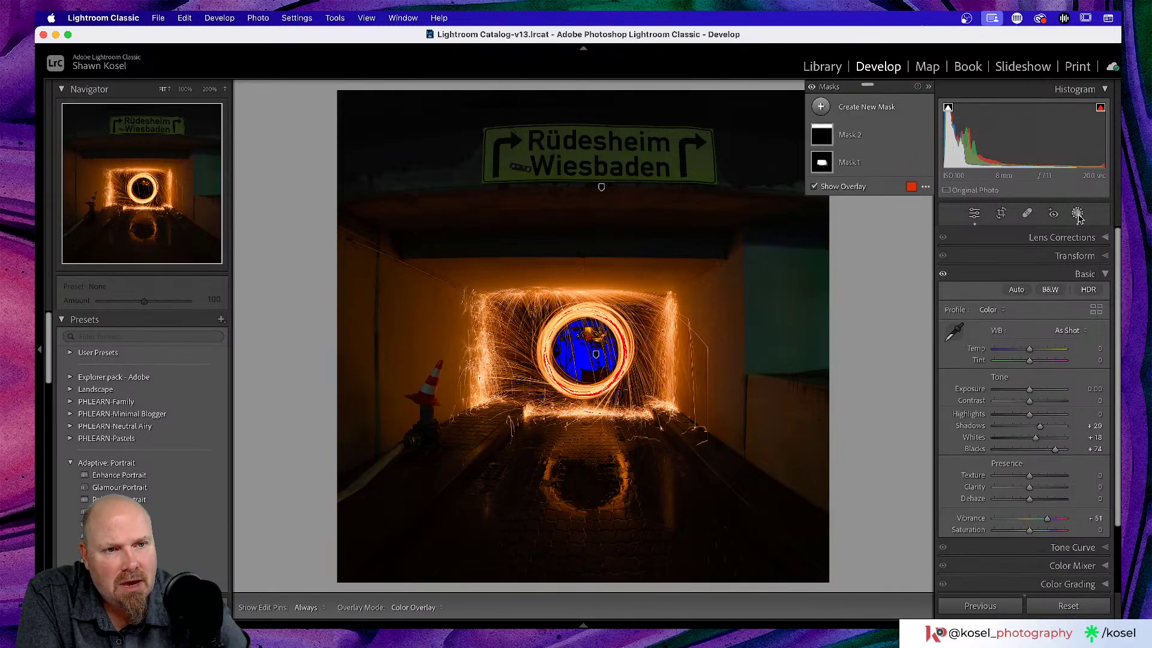
click(821, 108)
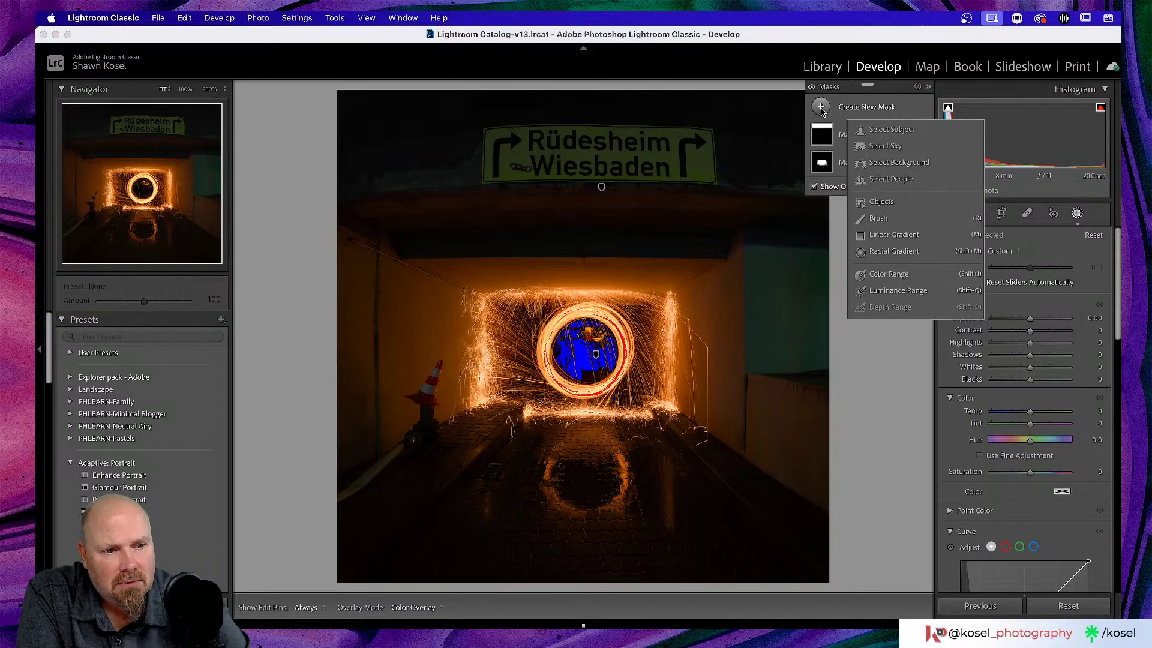
click(888, 252)
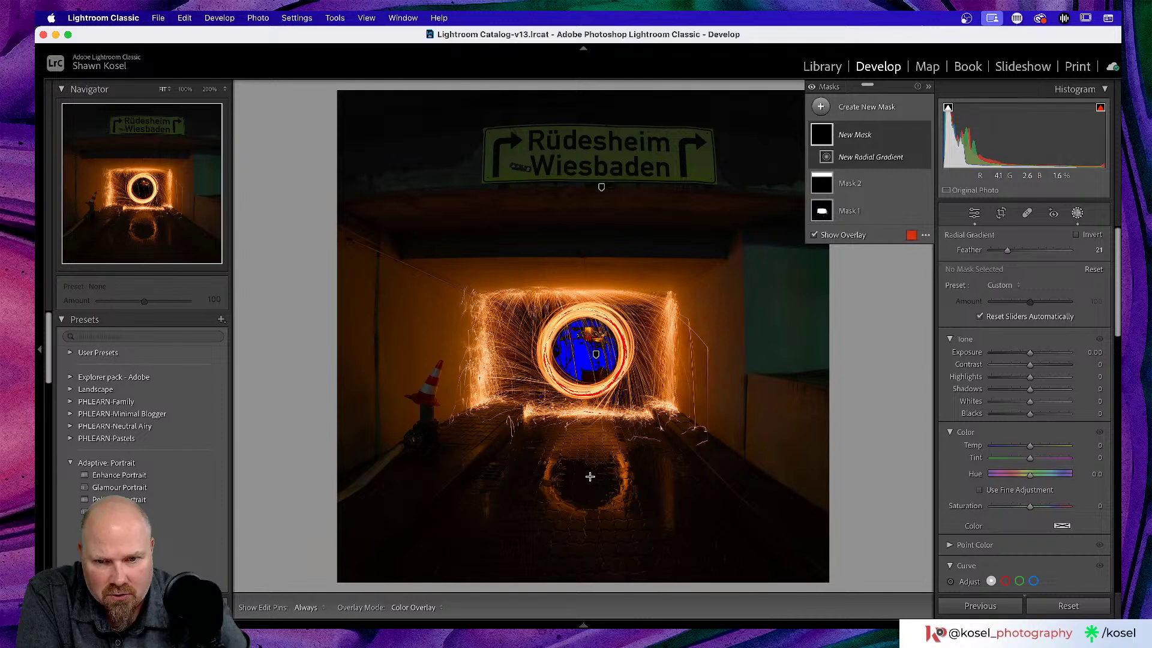
drag(589, 476, 647, 538)
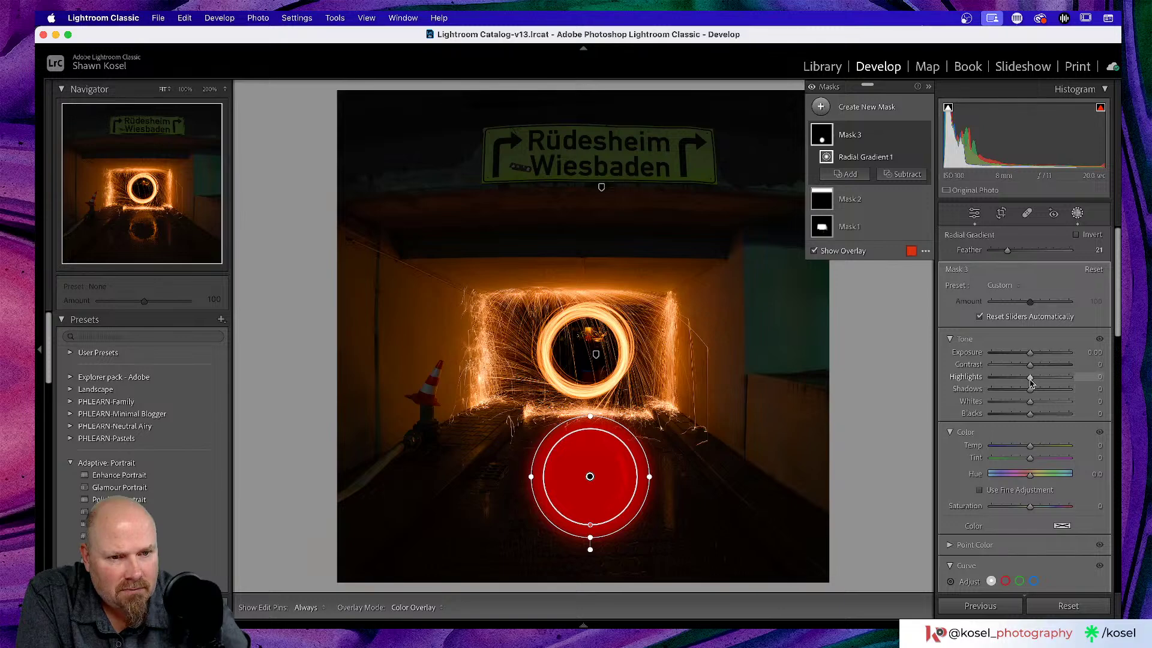
drag(1030, 379, 1052, 382)
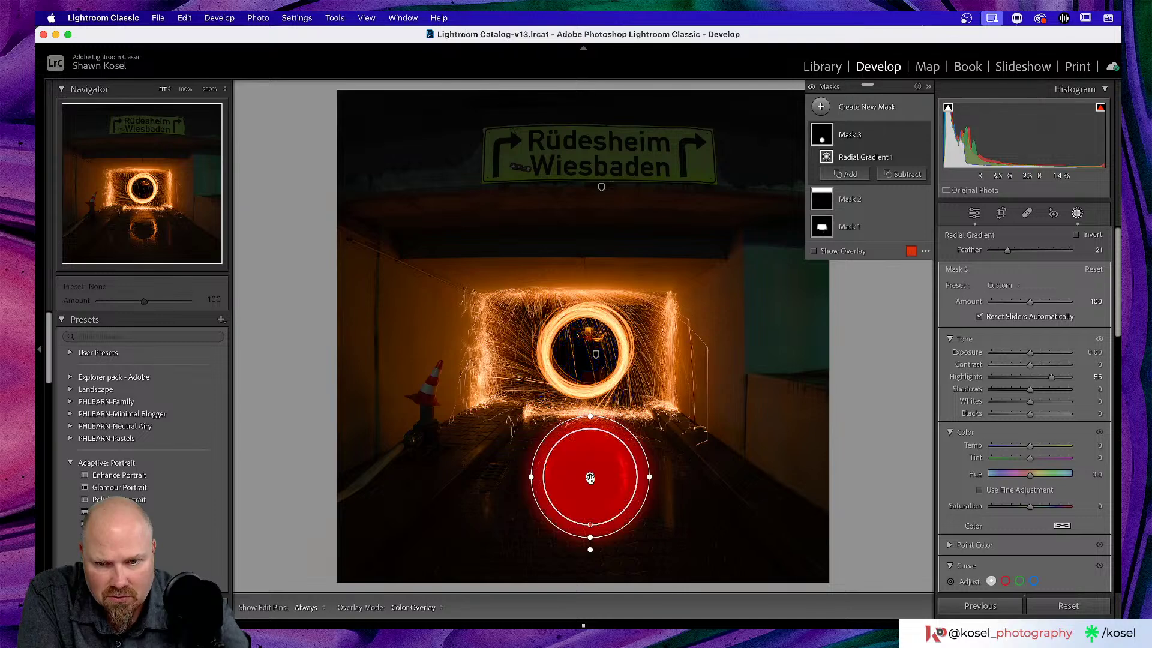
drag(591, 478, 586, 478)
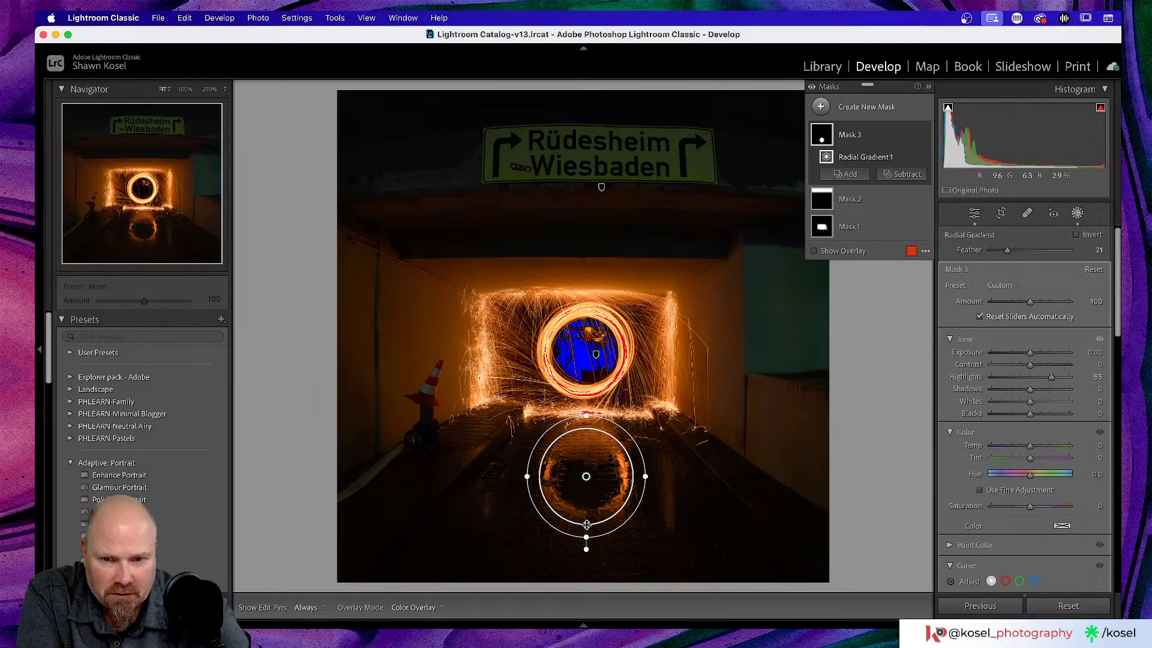
drag(586, 525, 586, 547)
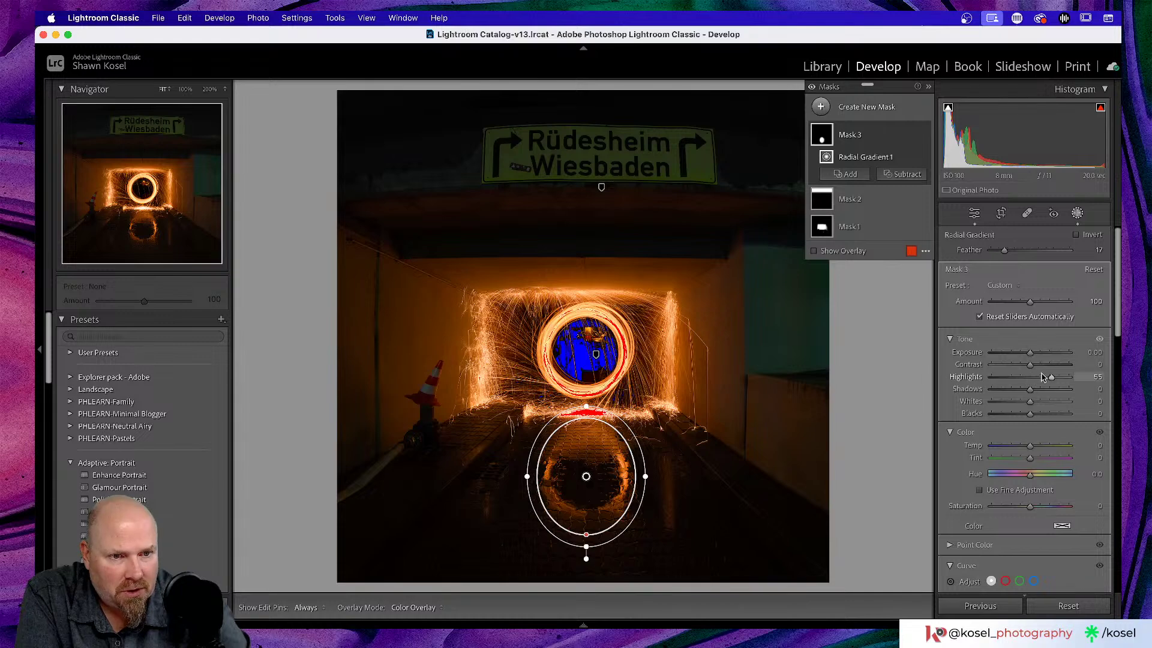
- Widen the reflection's radial mask slightly and set its Highlights to 63, Blacks to -4 and Saturation to 29
drag(1043, 381, 1031, 419)
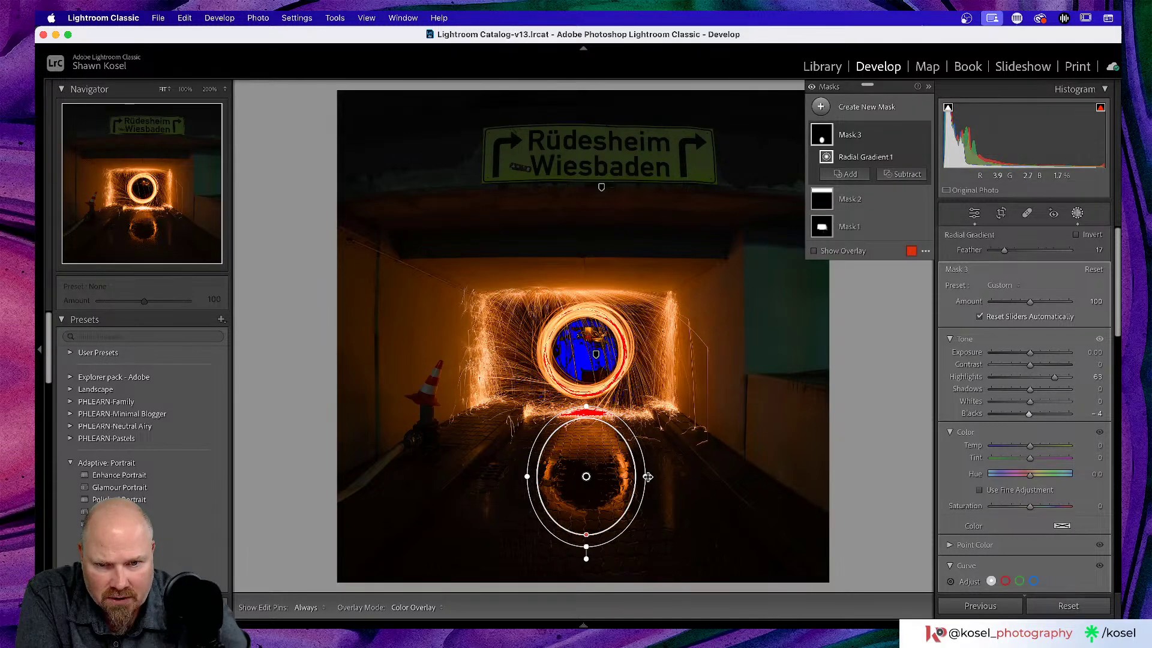
drag(646, 475, 655, 475)
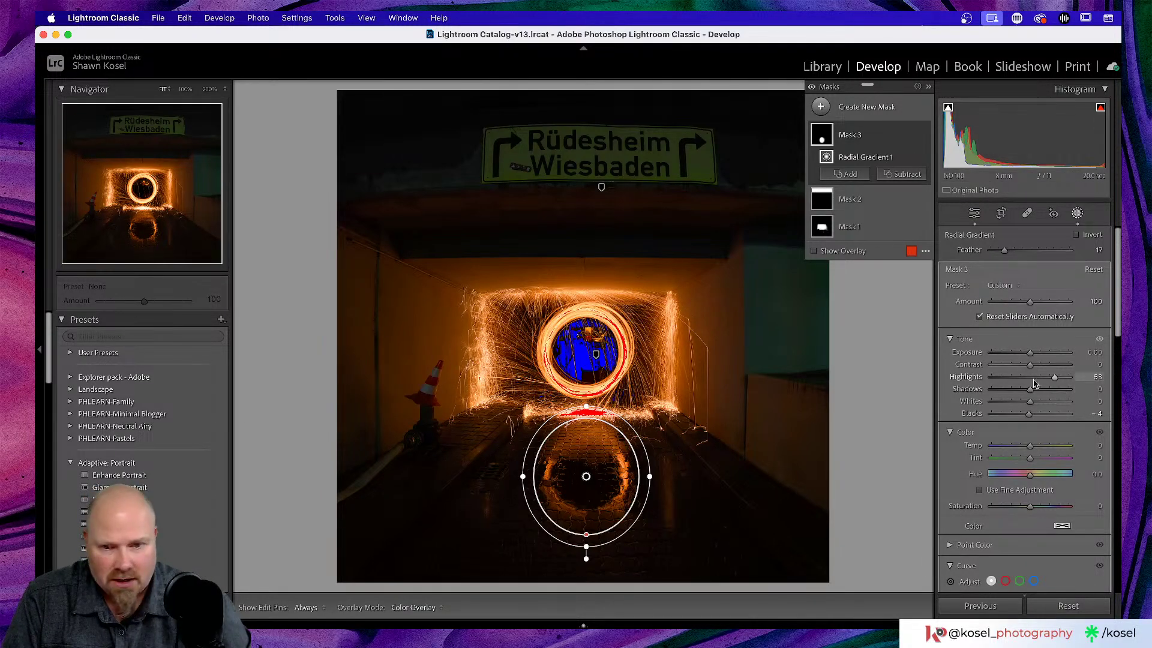
scroll(1027, 420, down, 2)
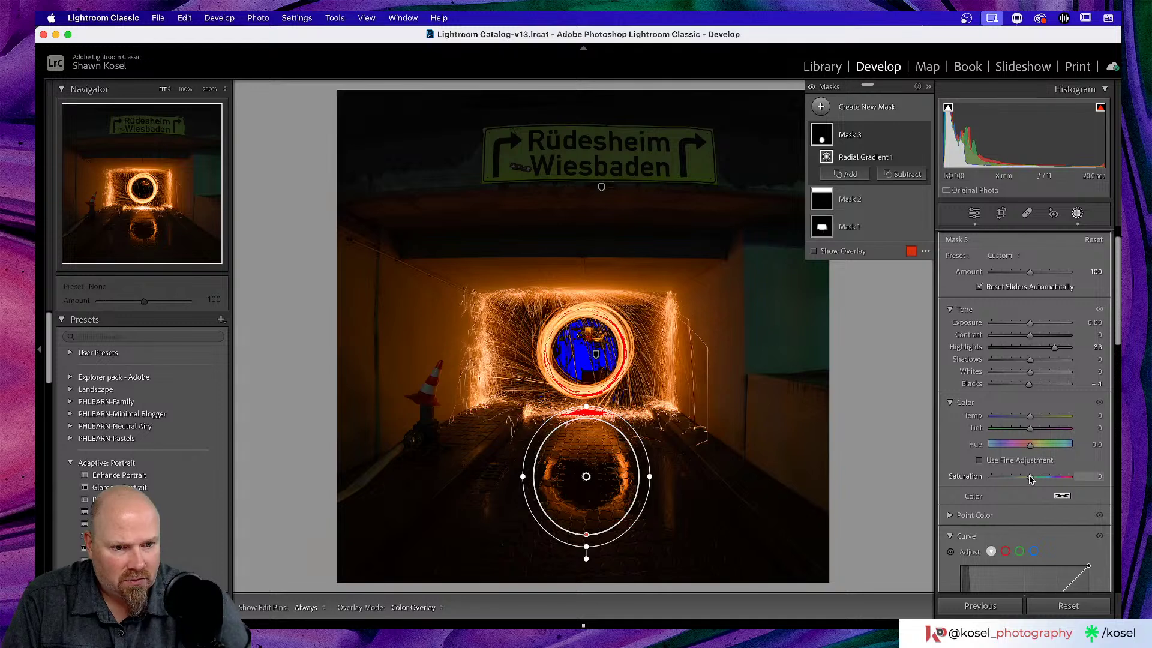
drag(1030, 477, 1041, 478)
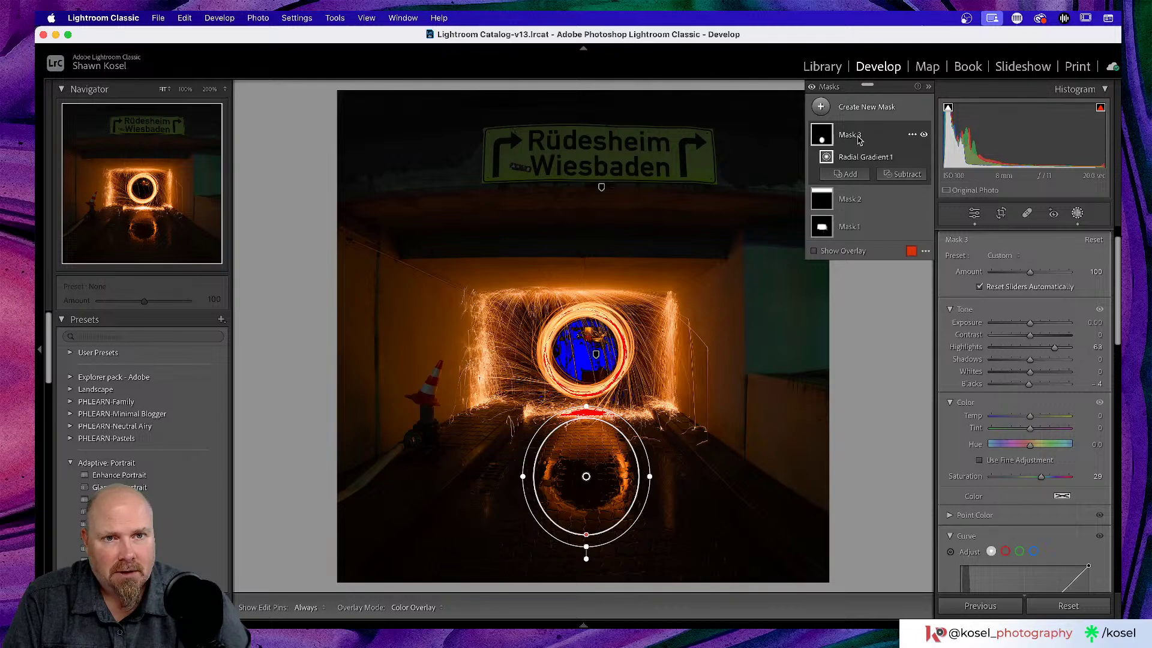
click(974, 213)
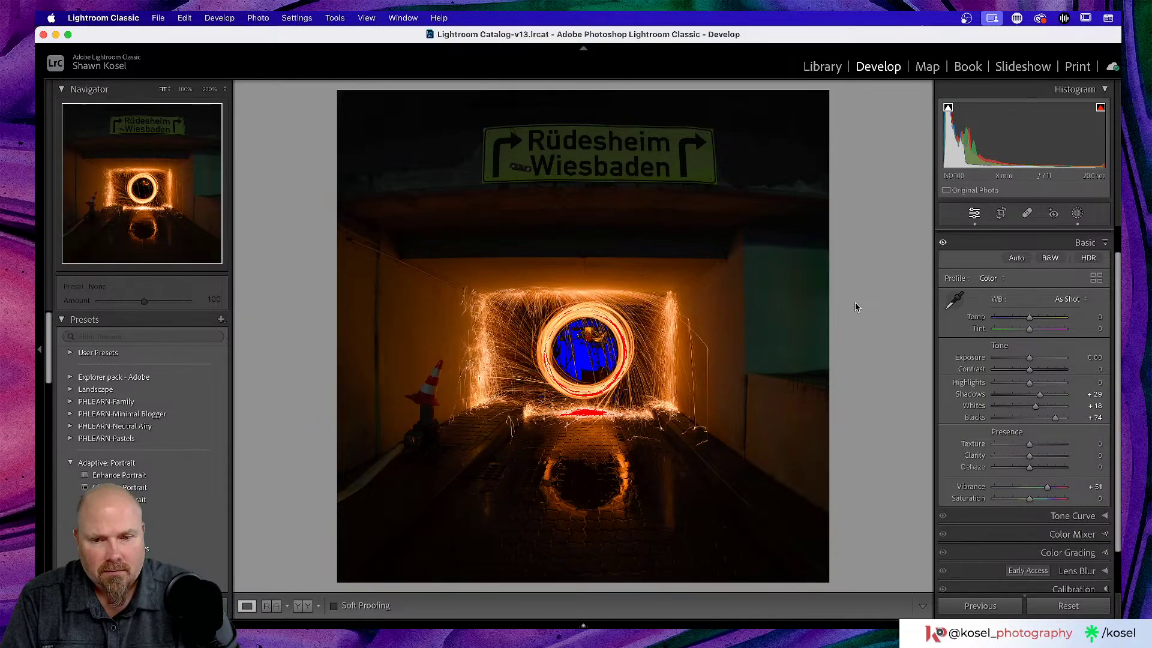
- Compare the edited photo with its unedited version several times, turning off the shadow clipping overlay
key(backslash)
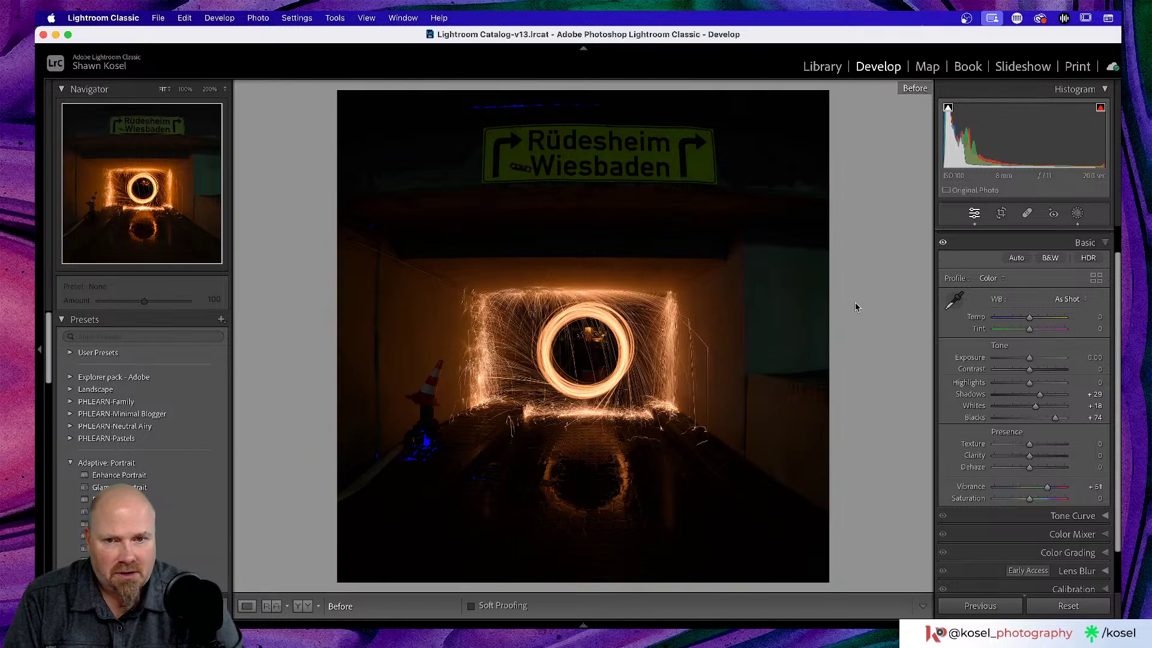
key(backslash)
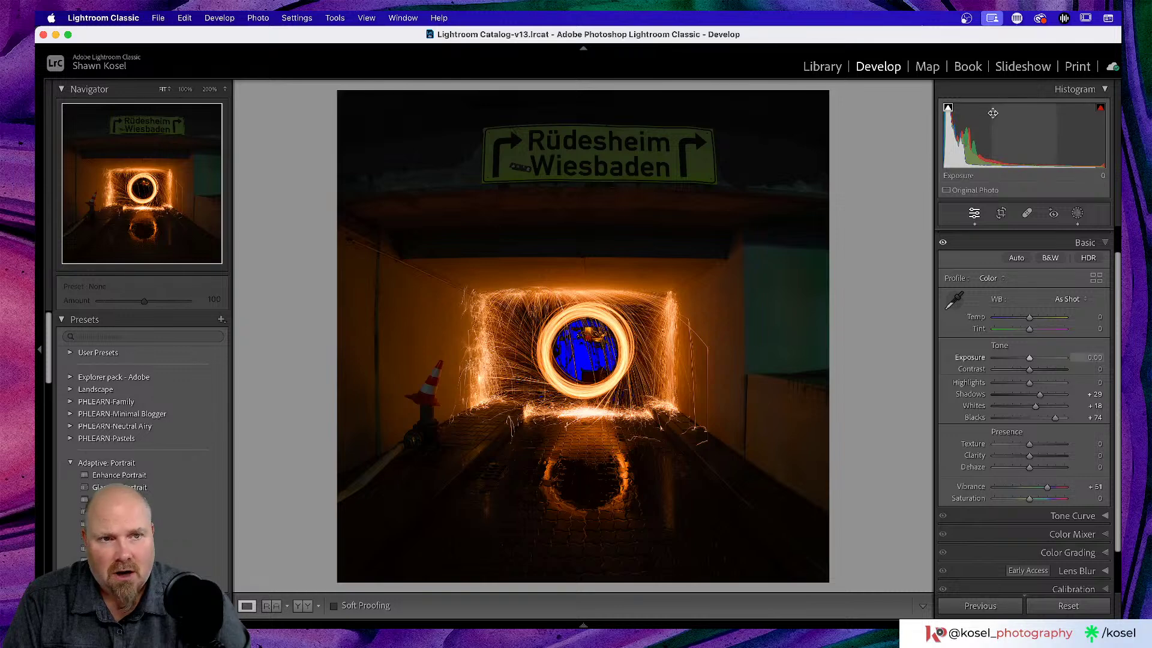
click(948, 110)
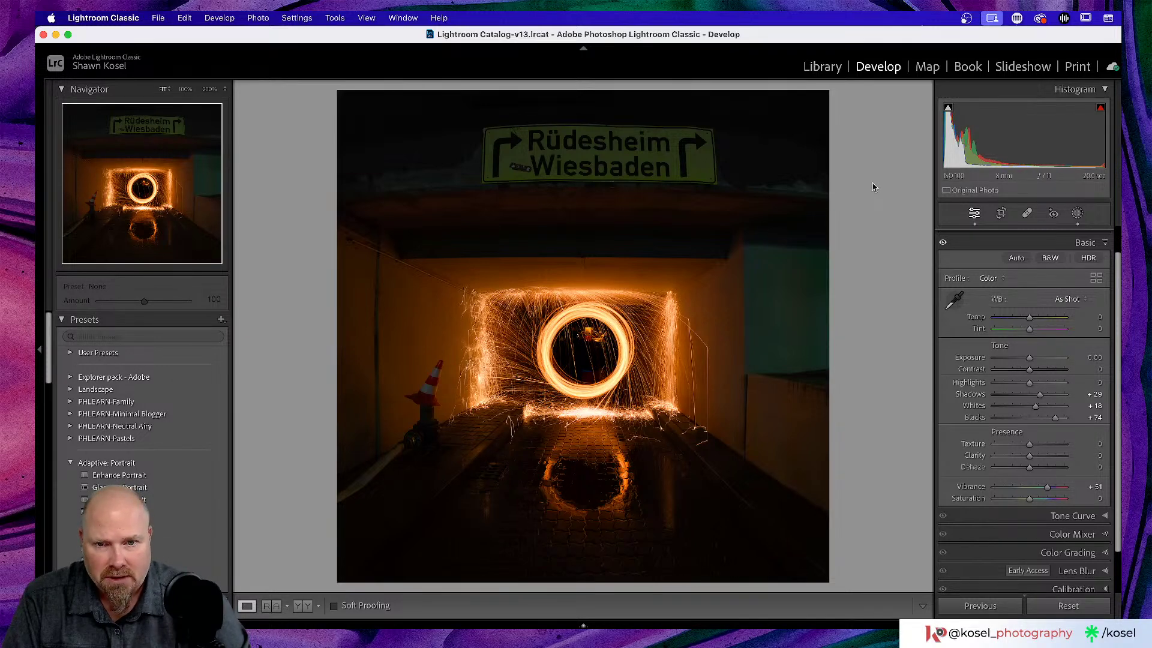
key(backslash)
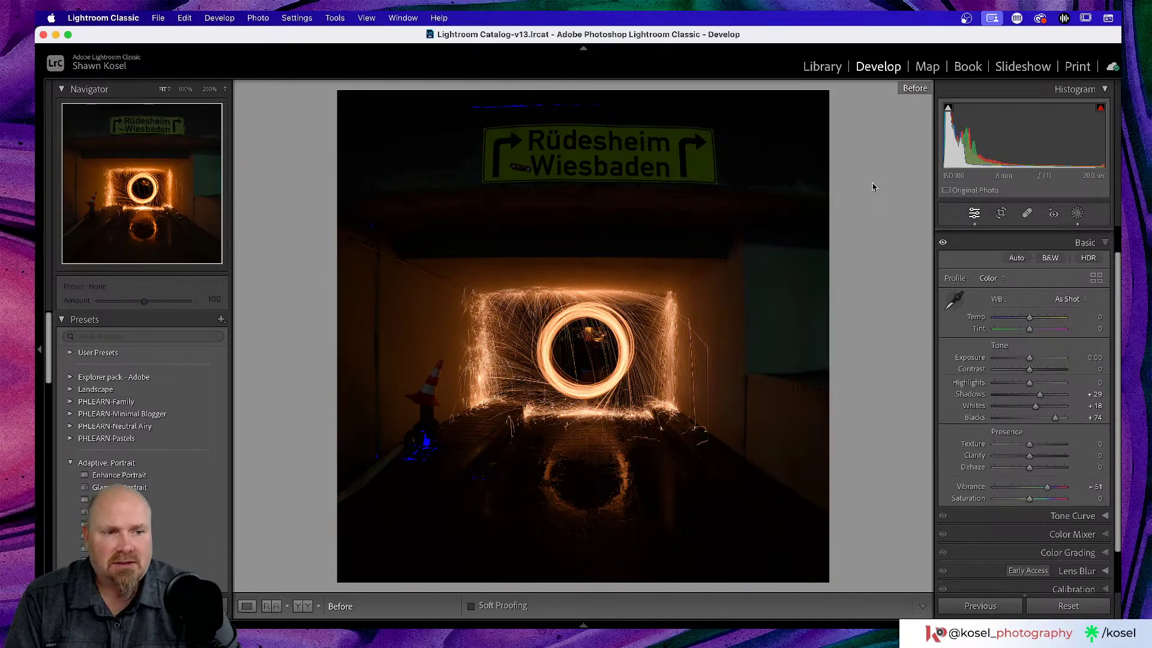
key(backslash)
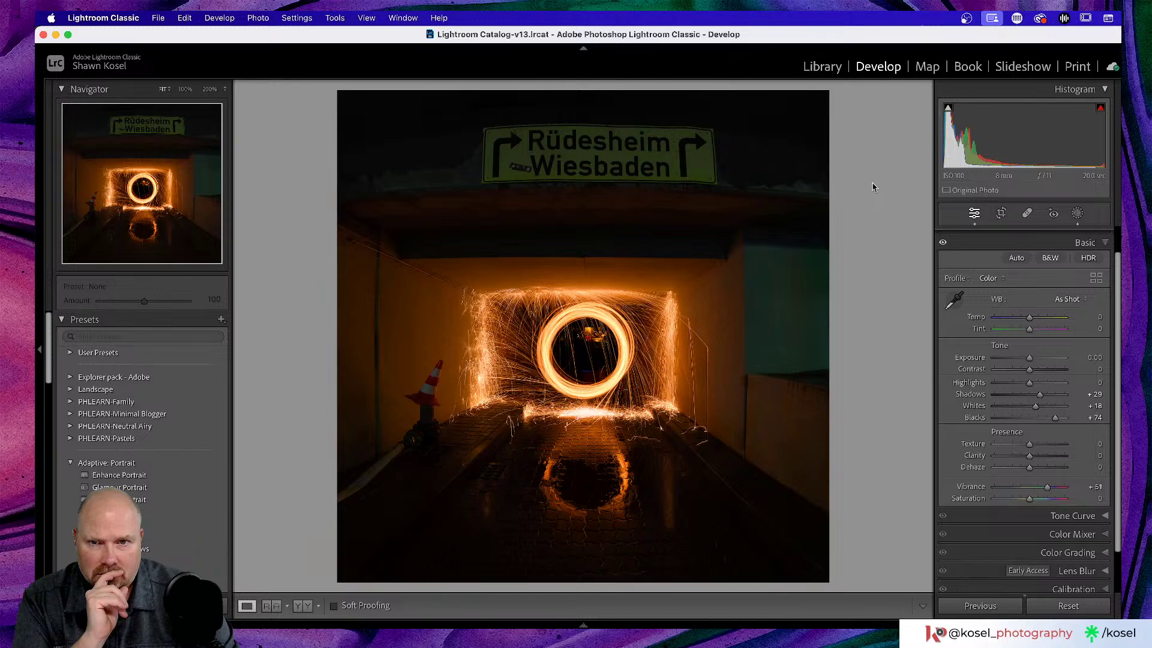
key(backslash)
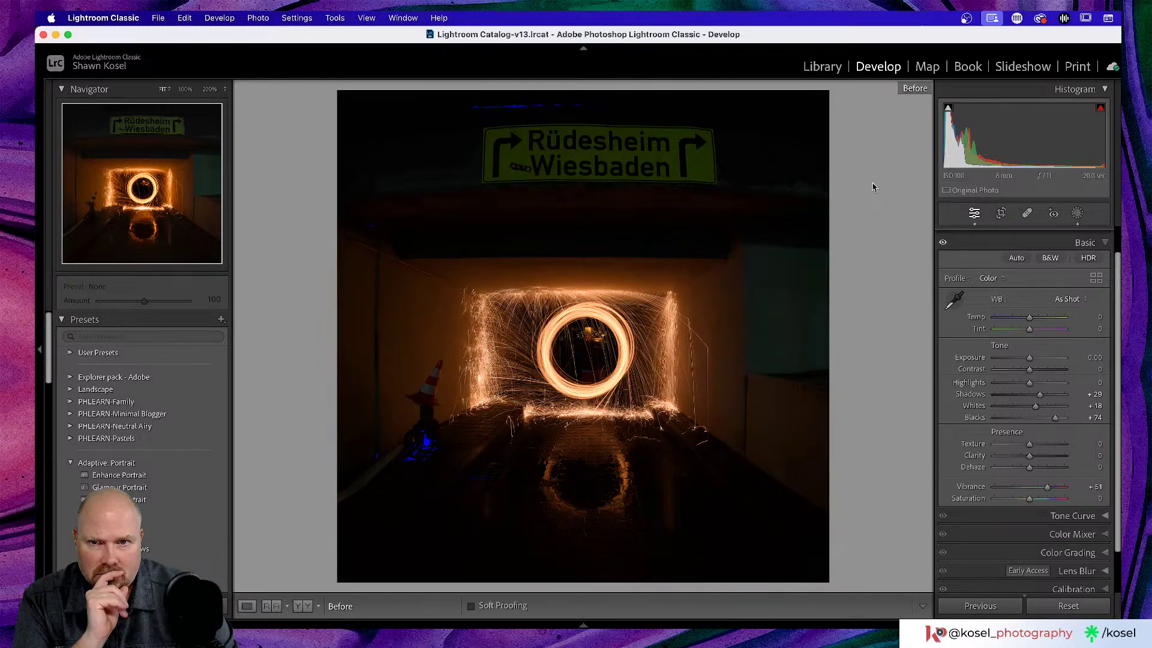
key(backslash)
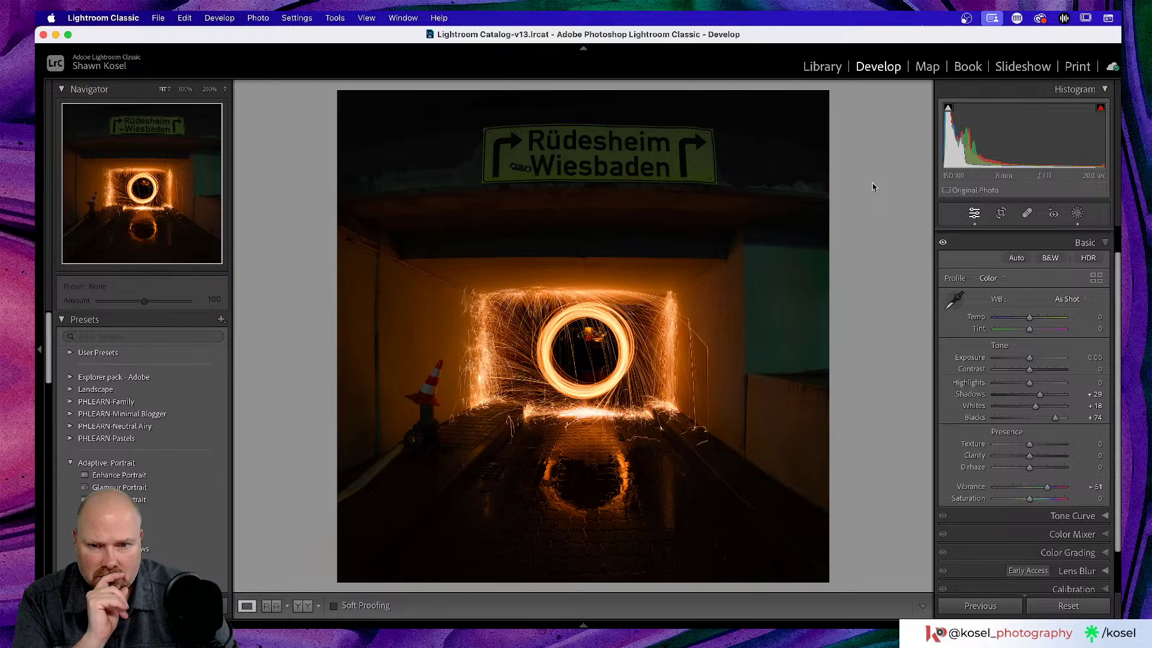
key(backslash)
key(backslash)
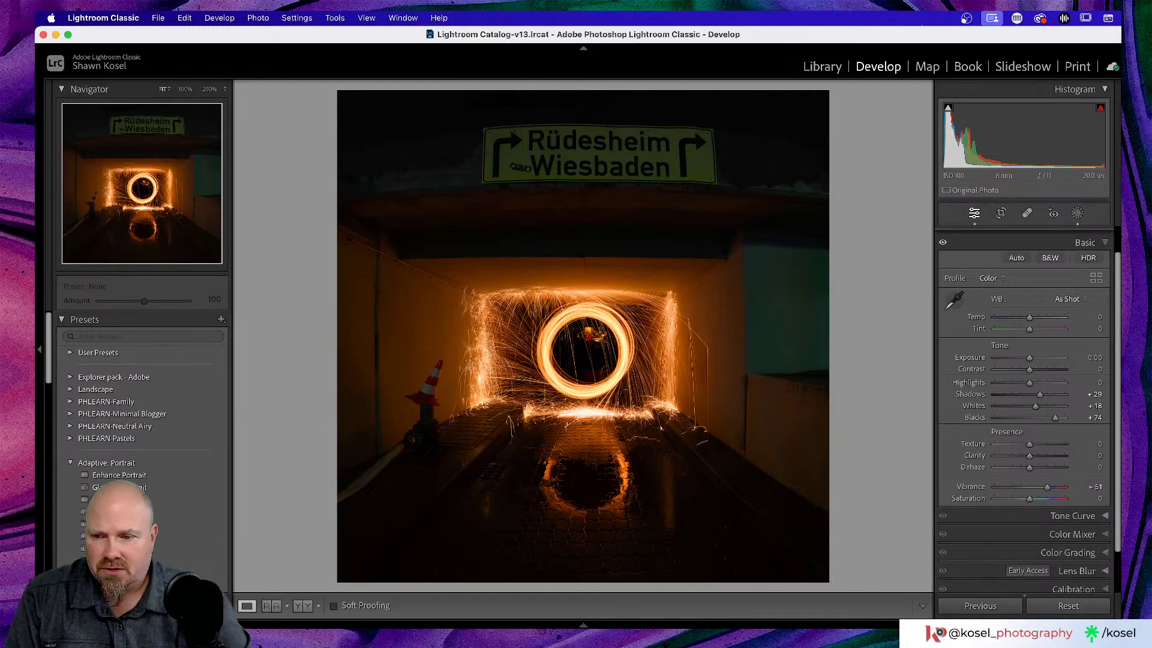
key(super+shift+c)
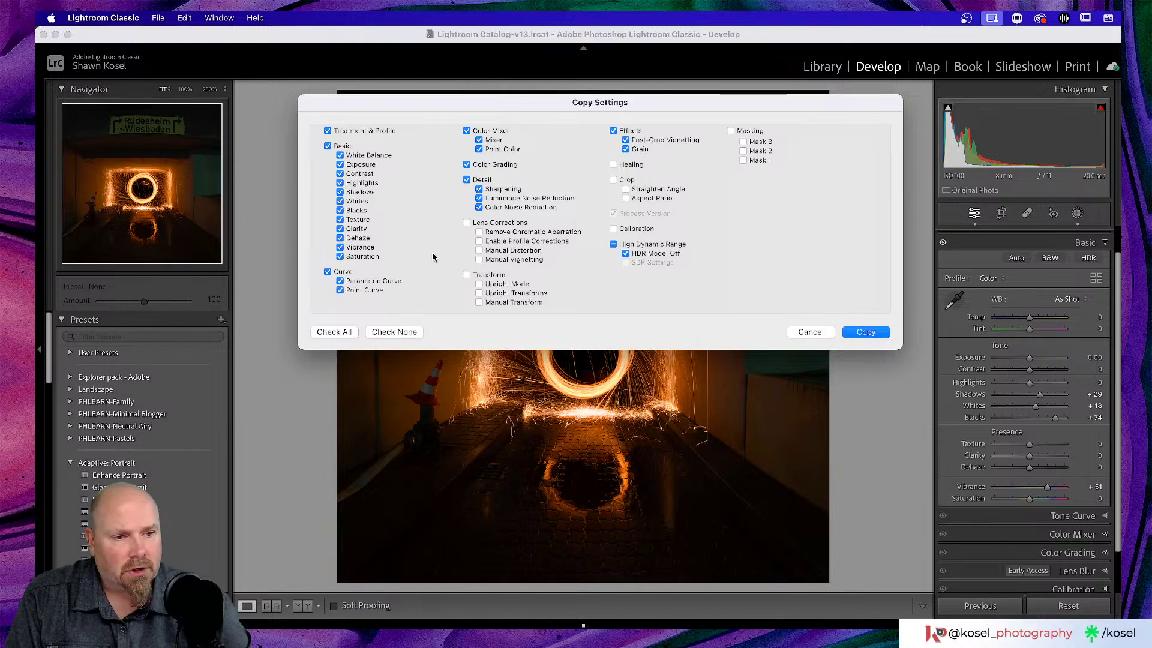
click(743, 160)
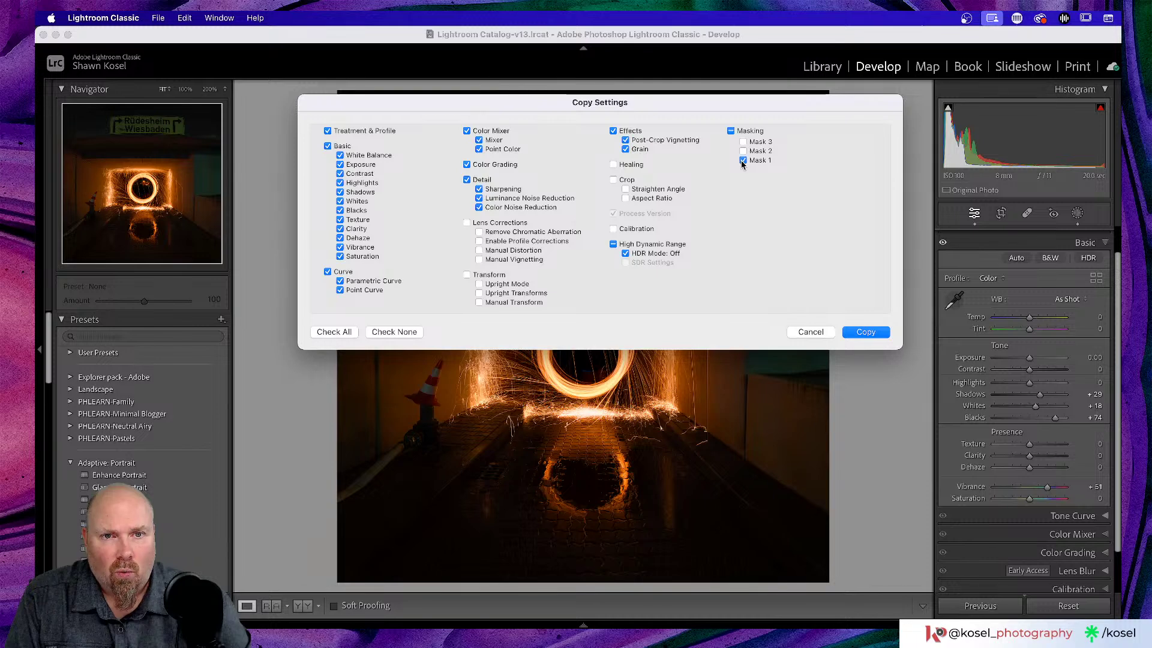
click(743, 142)
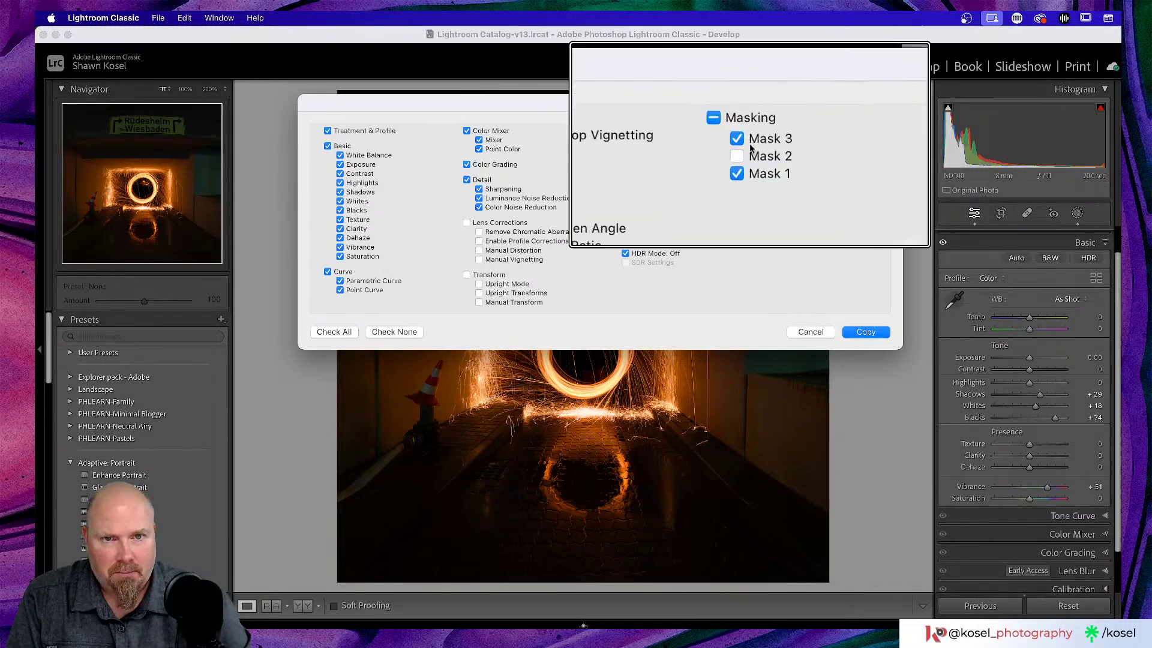
click(827, 332)
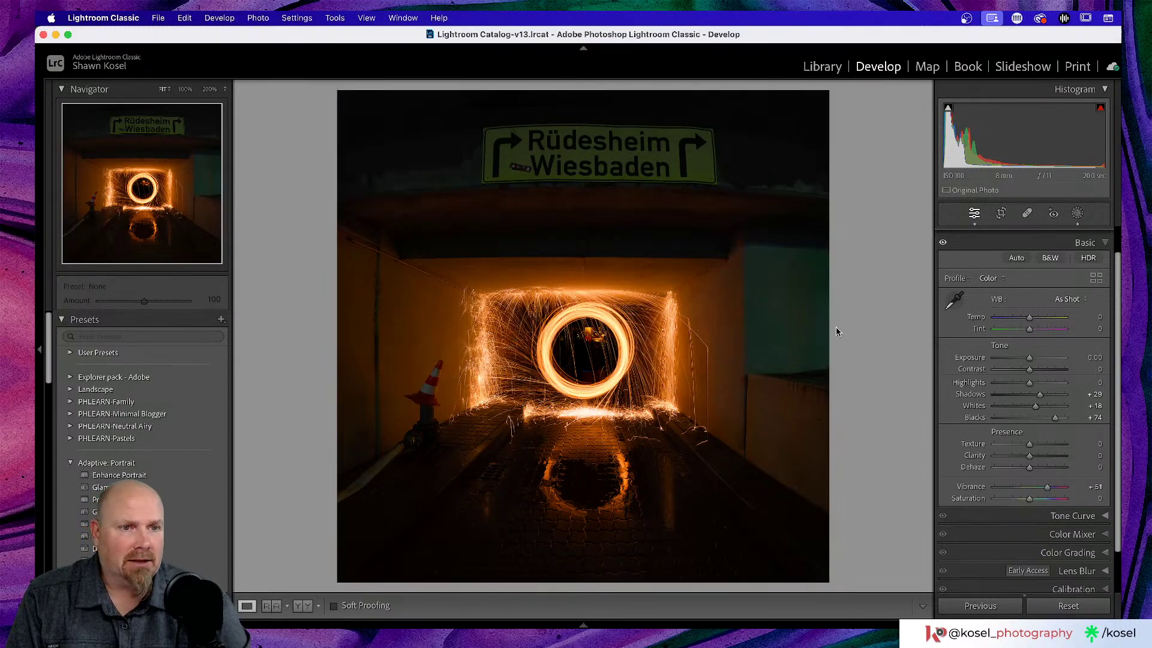
- Rename the spark subject mask as Subject and the linear gradient mask over the road sign as Sign
click(1078, 214)
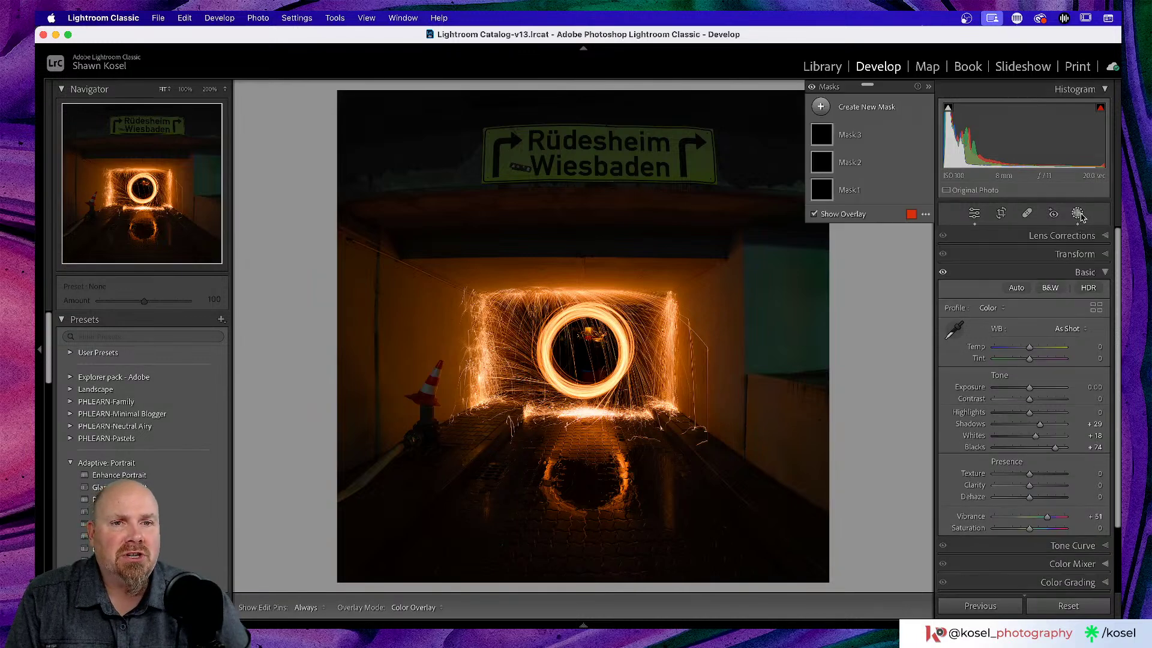
double_click(849, 190)
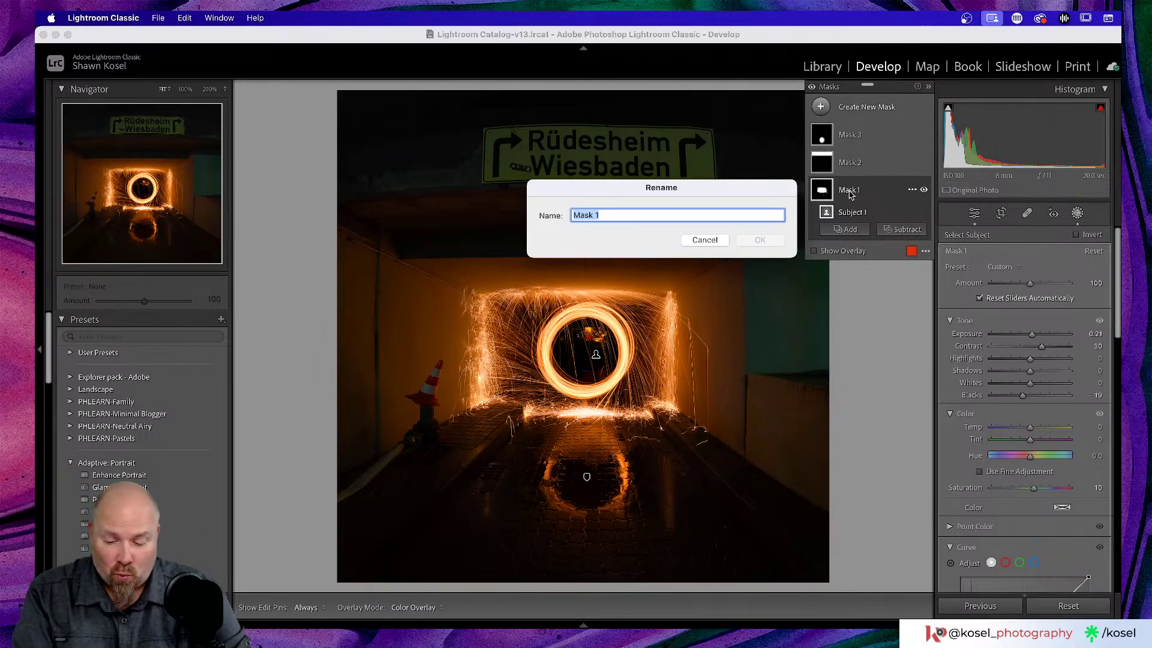
text(Subj)
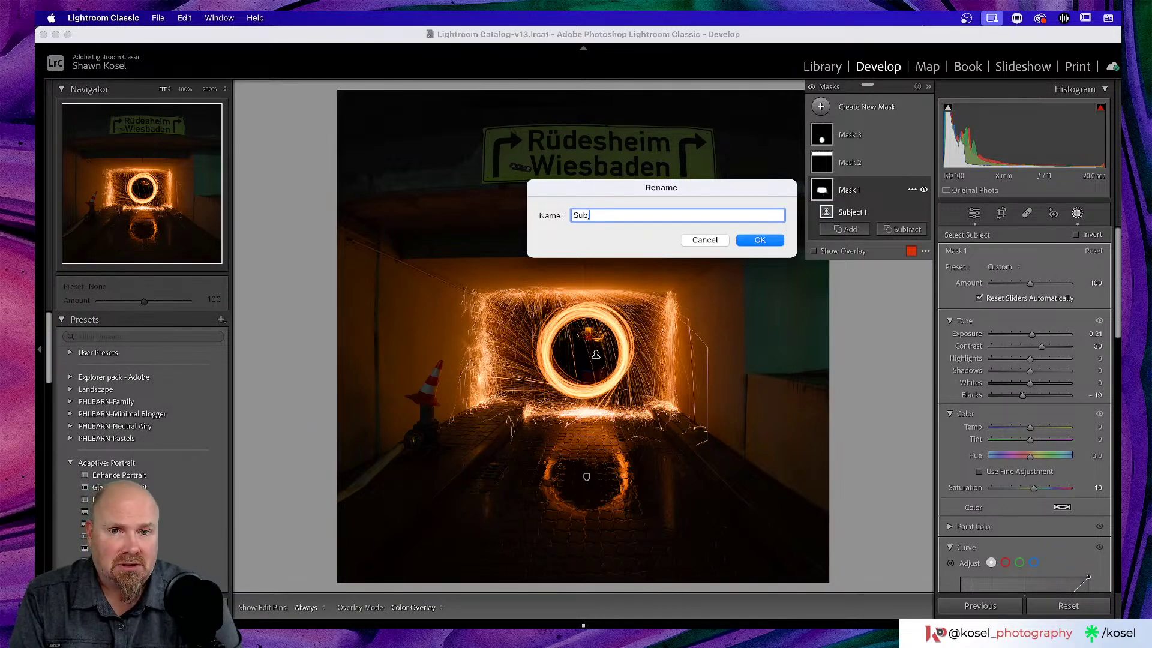
text(ect)
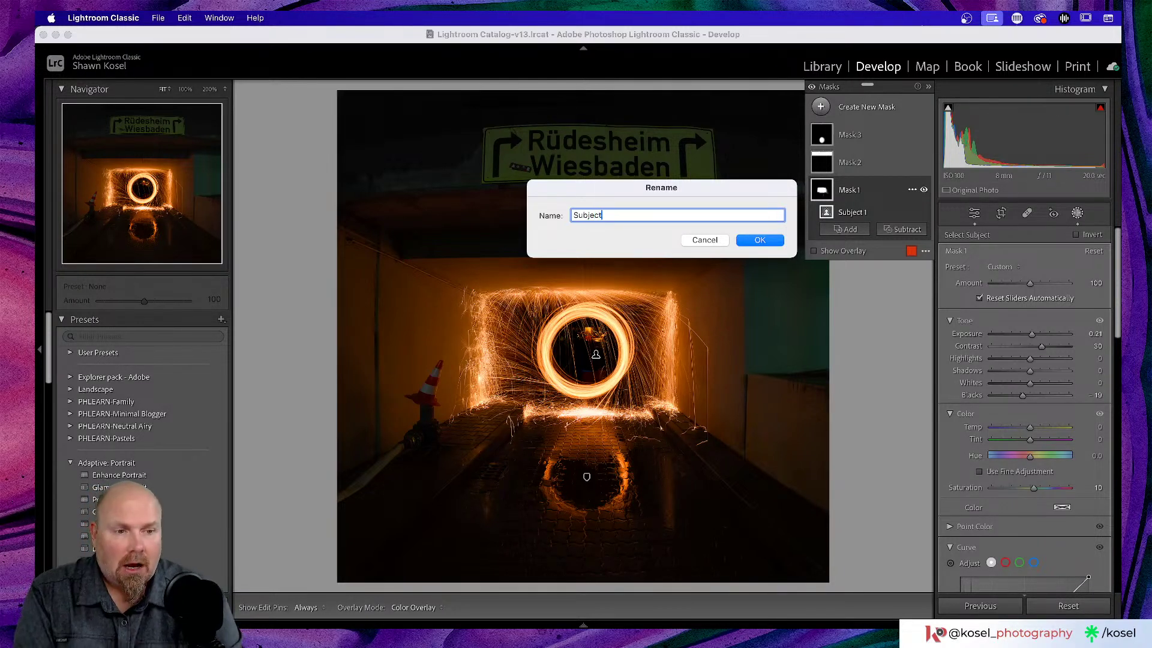
click(762, 241)
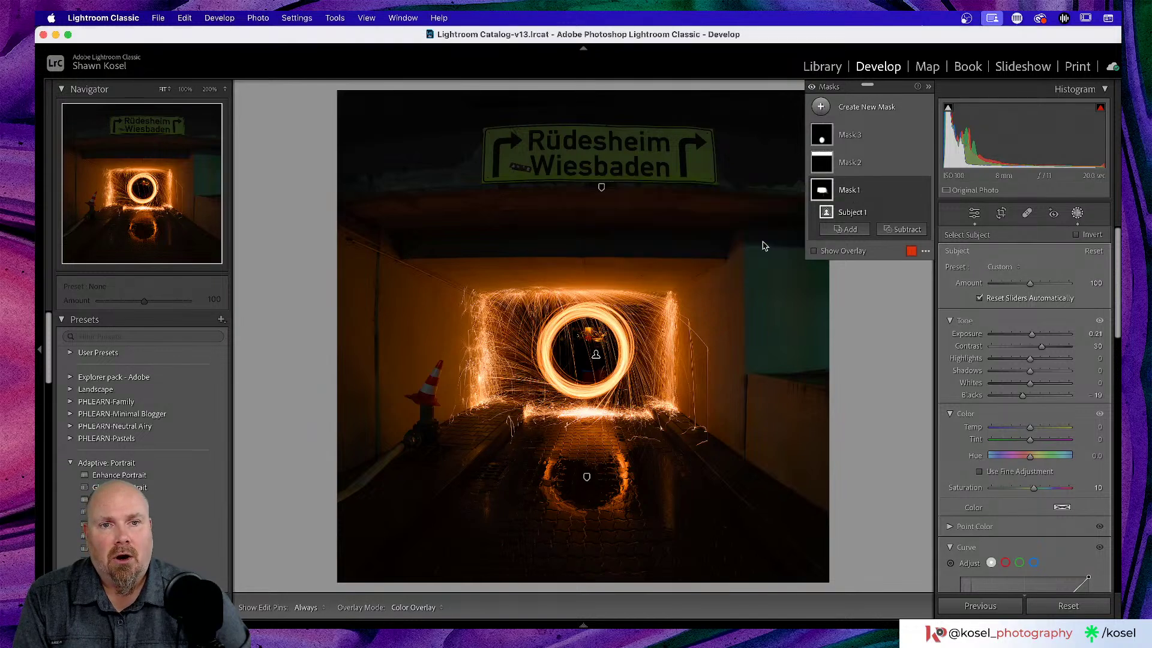
double_click(855, 165)
text(Sign)
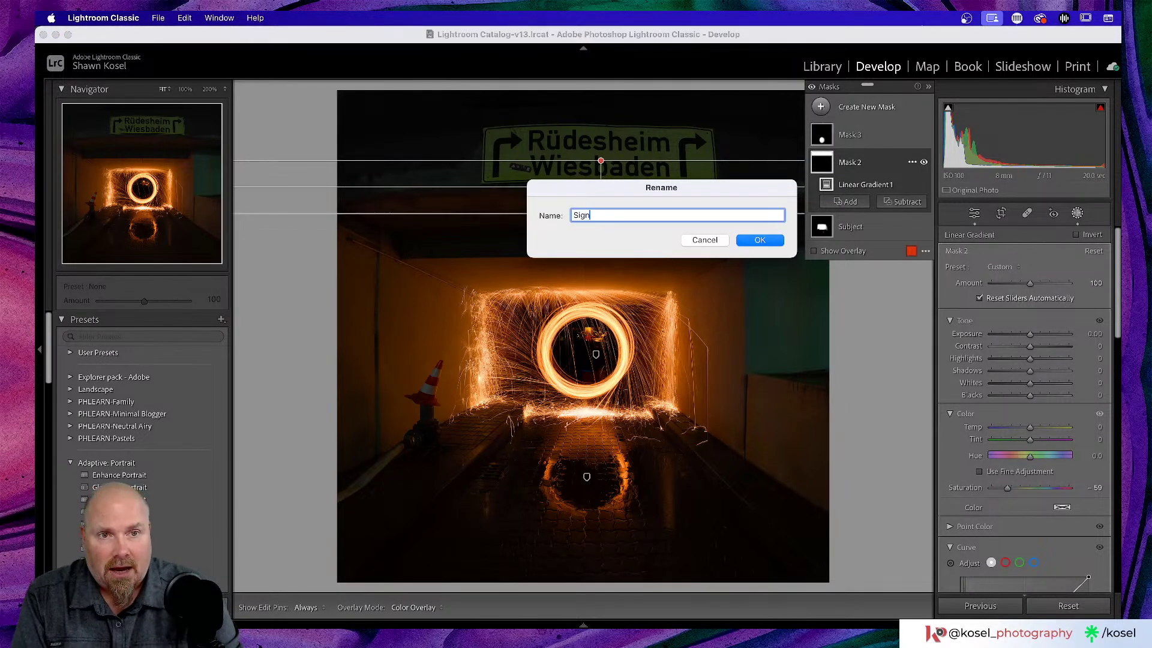
click(746, 241)
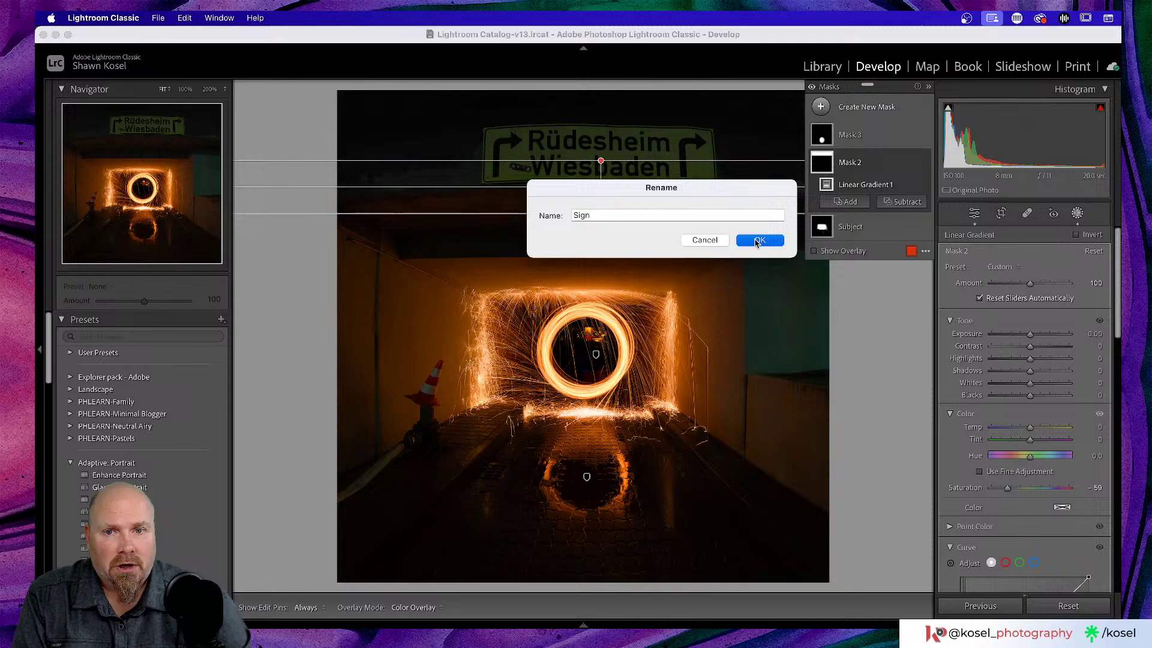
- Rename the radial gradient mask on the pavement as Reflection
double_click(852, 136)
text(R)
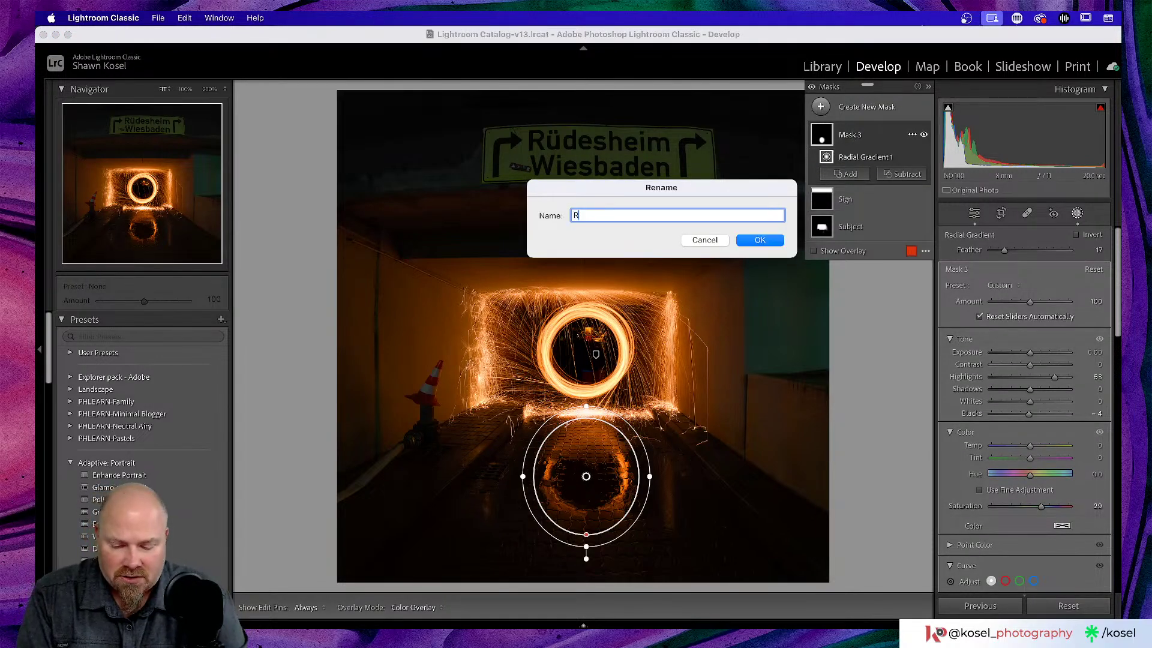
text(eflection)
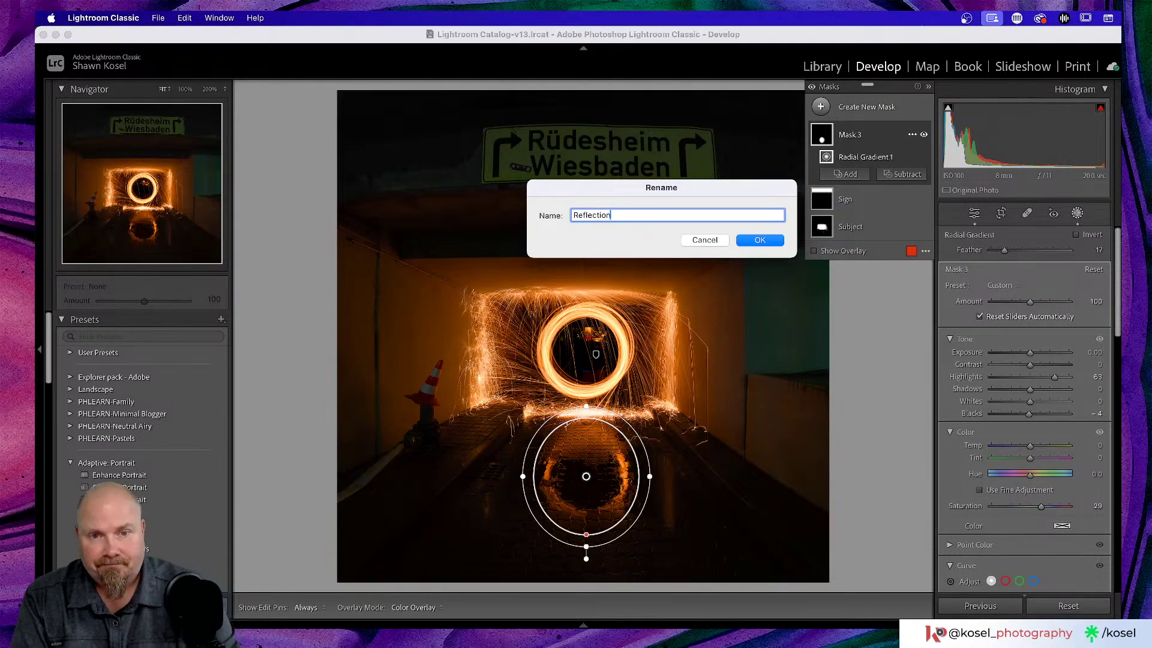
- Name the radial gradient mask "Reflection" and return to the global edit settings
click(772, 242)
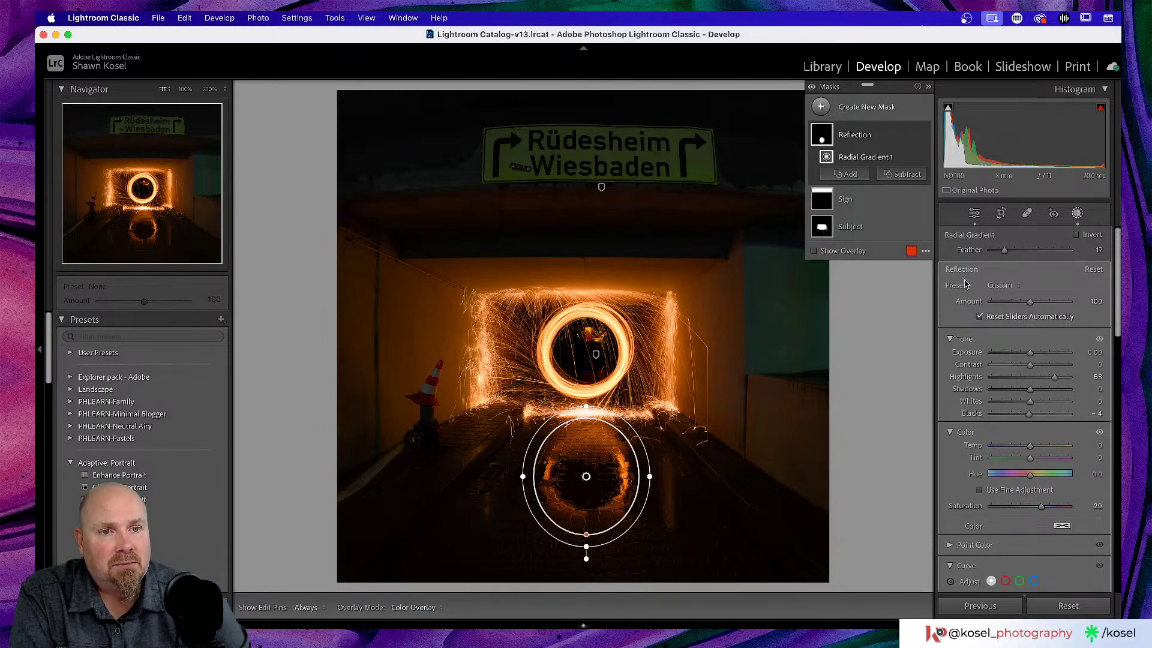
click(974, 213)
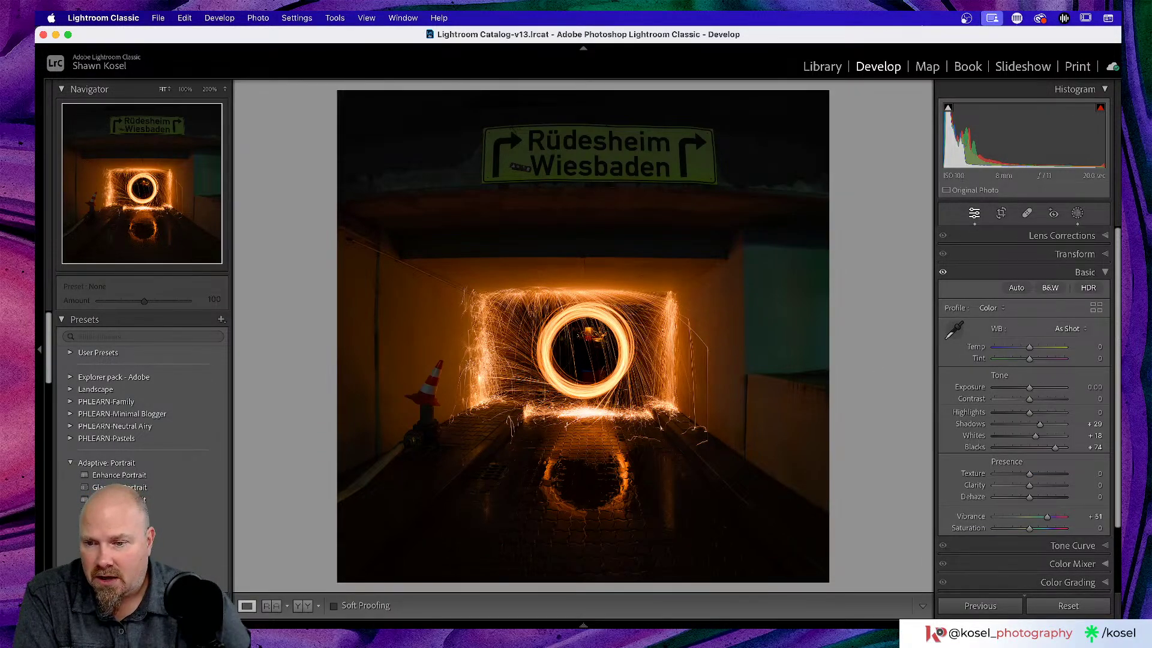
key(super+shift+c)
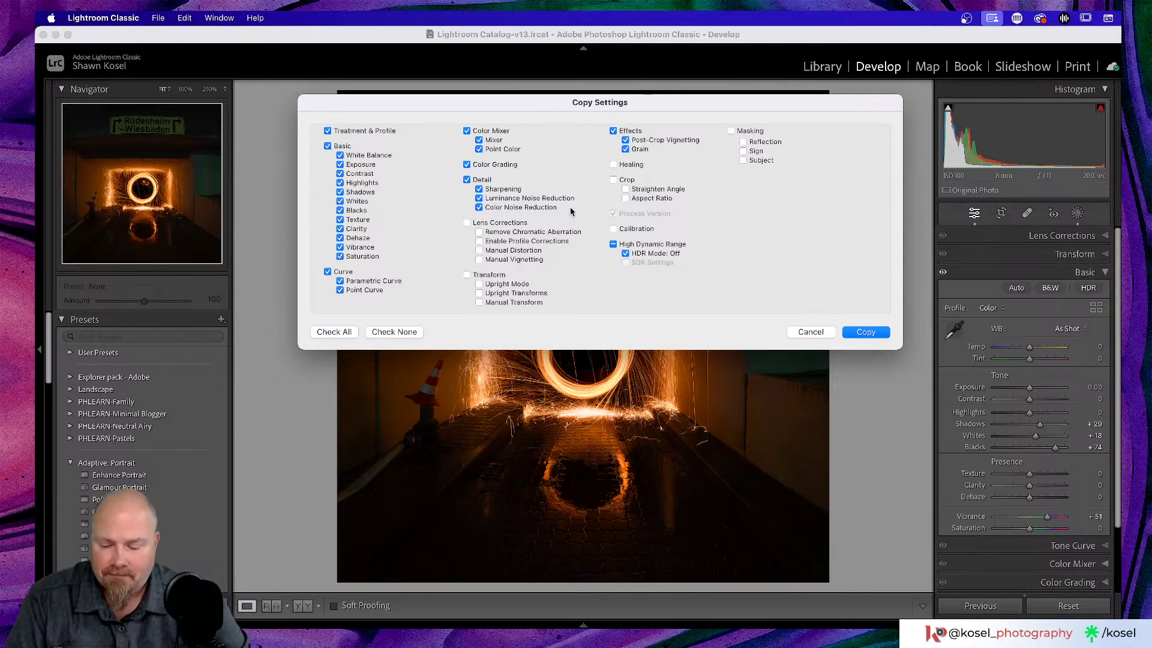
click(329, 130)
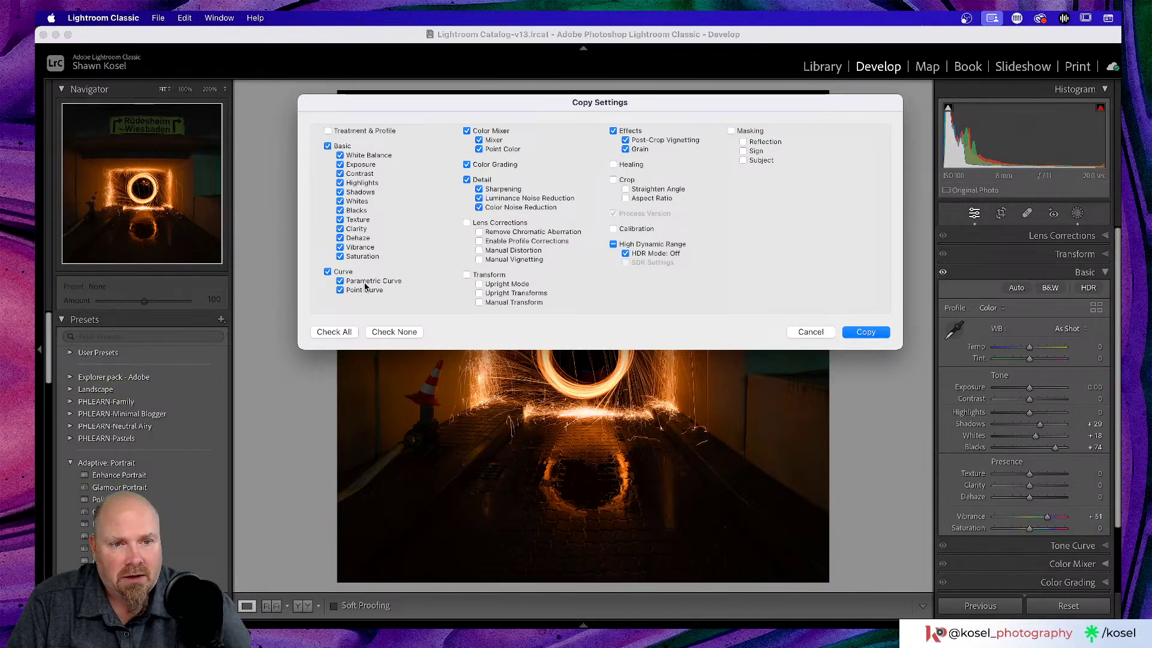
click(327, 271)
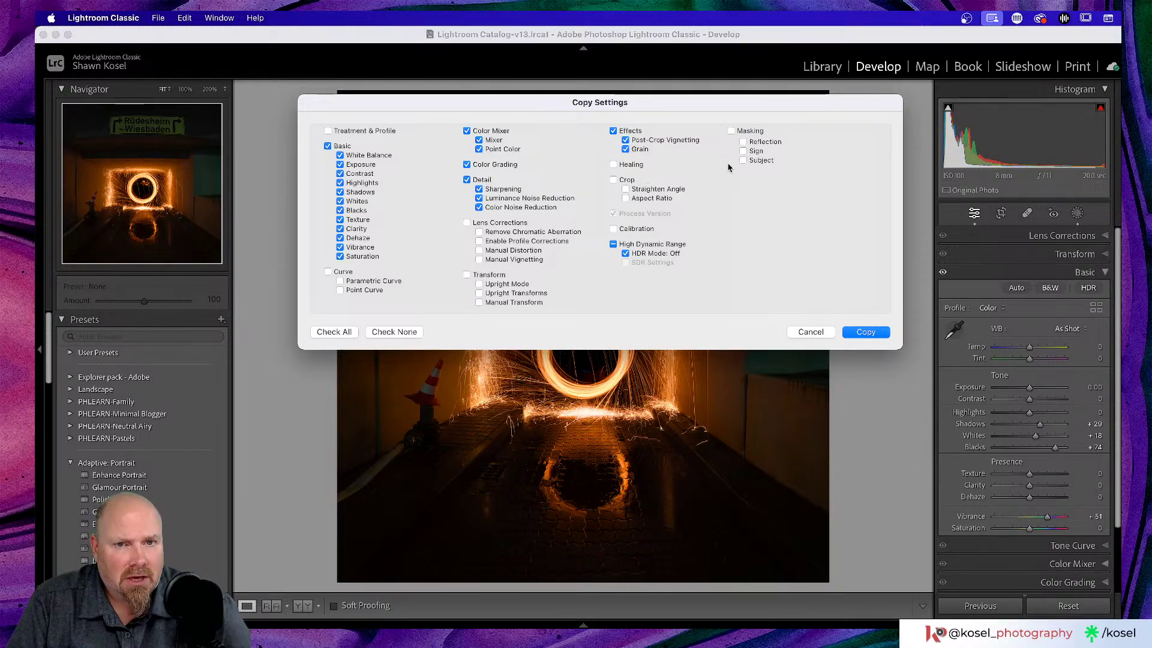
click(811, 332)
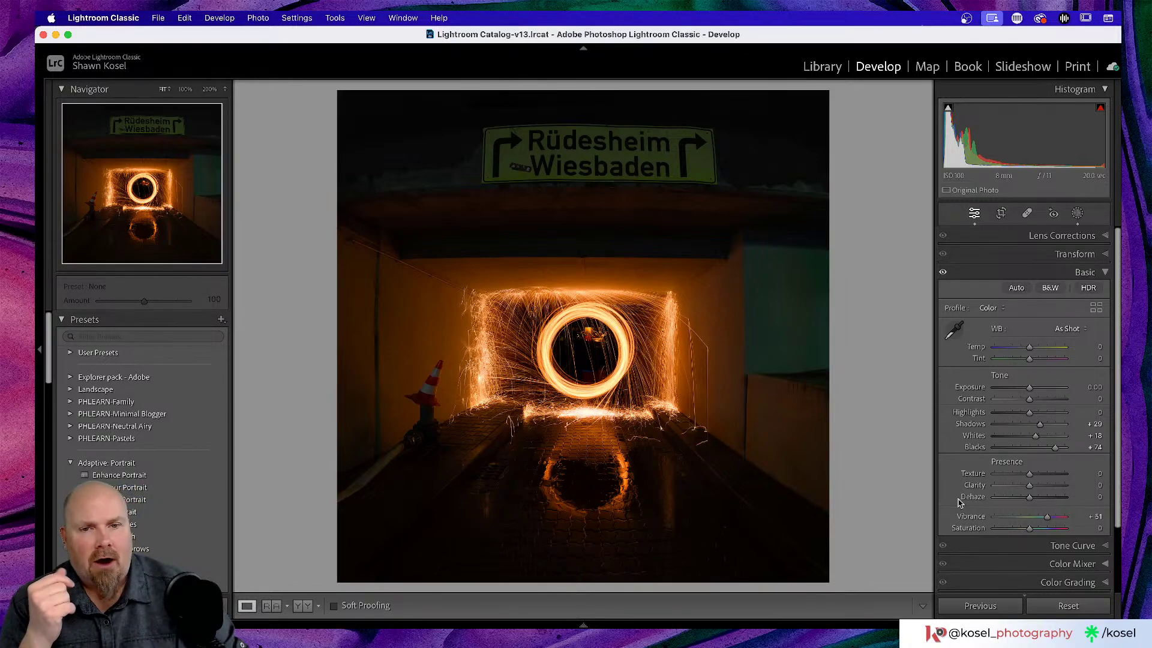
- Examine the glowing ring and its sparks in close-up, and return to the full image
click(641, 326)
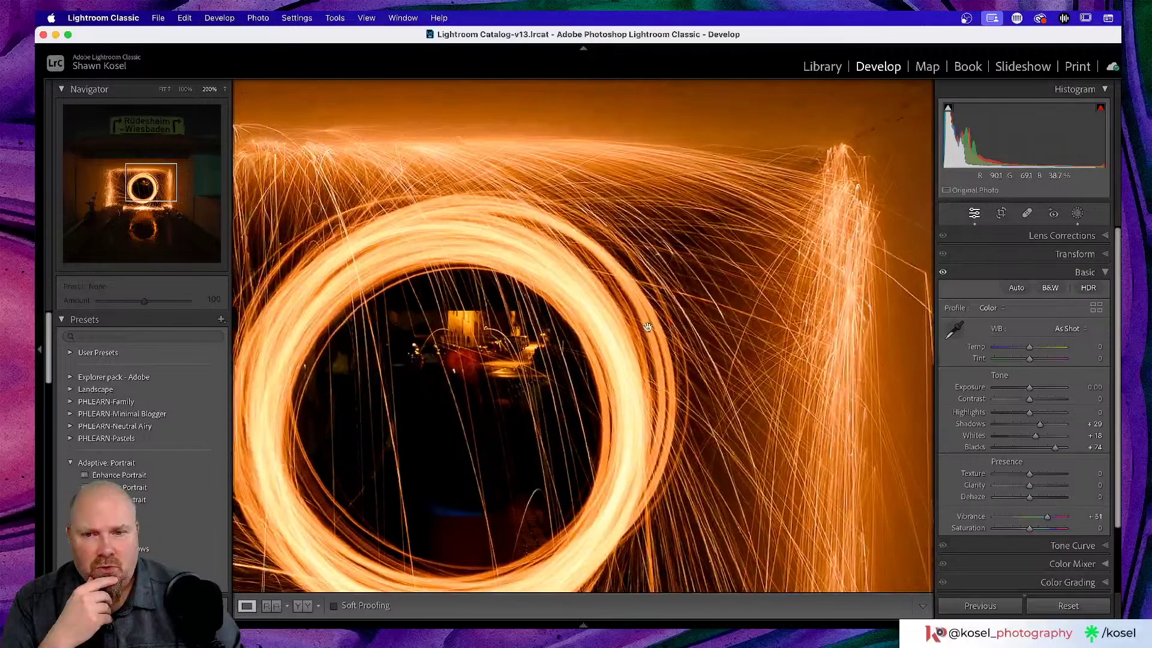
drag(647, 327, 776, 328)
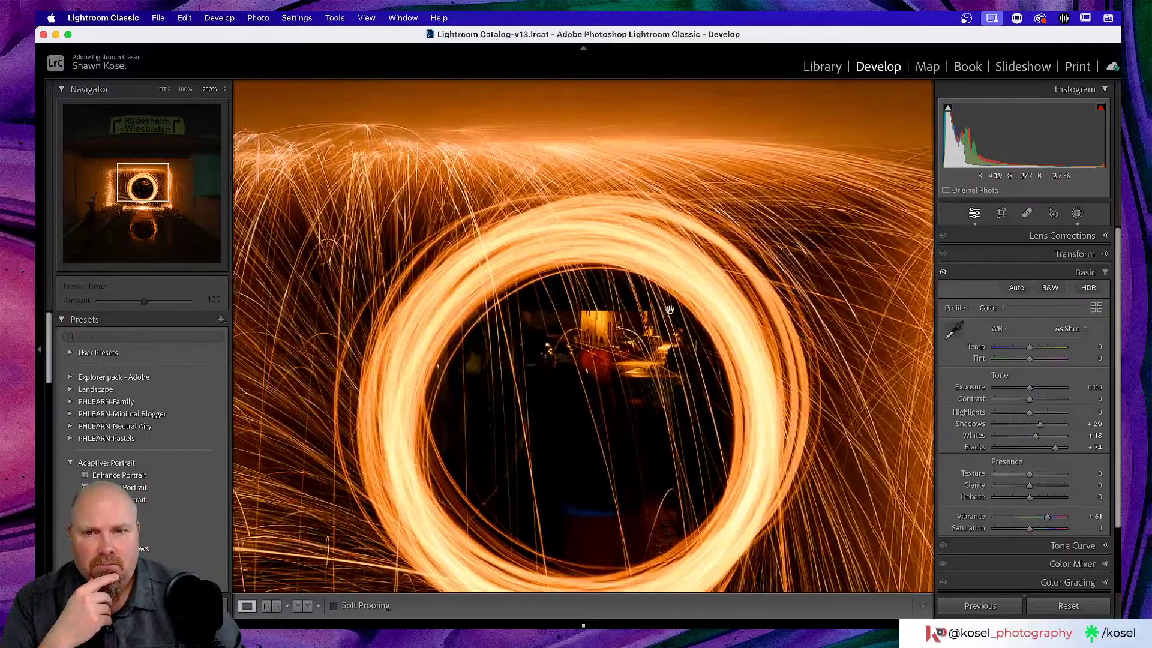
click(791, 401)
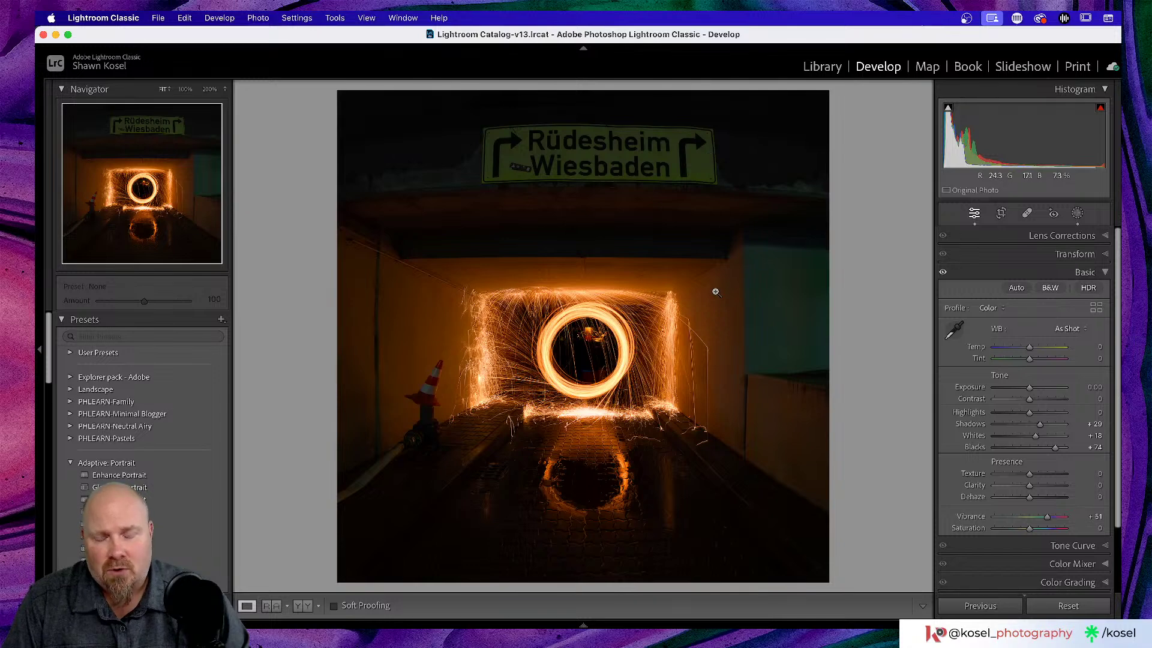
- Start the Crop tool and cycle through its composition overlays to the golden spiral
click(1000, 215)
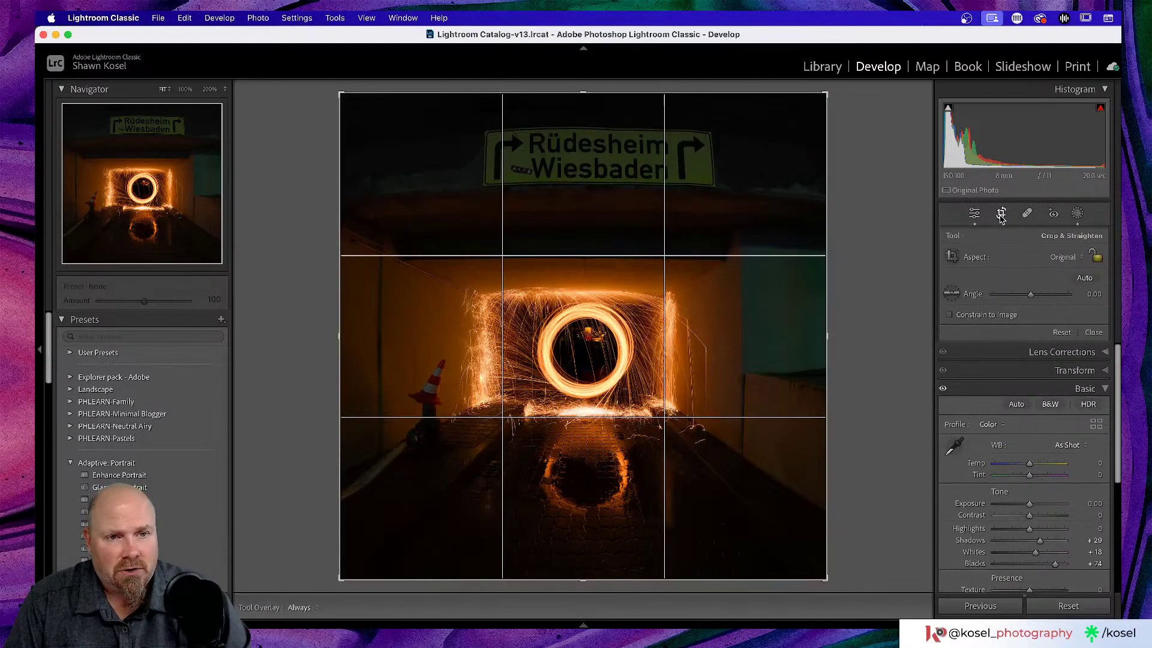
key(o)
key(o)
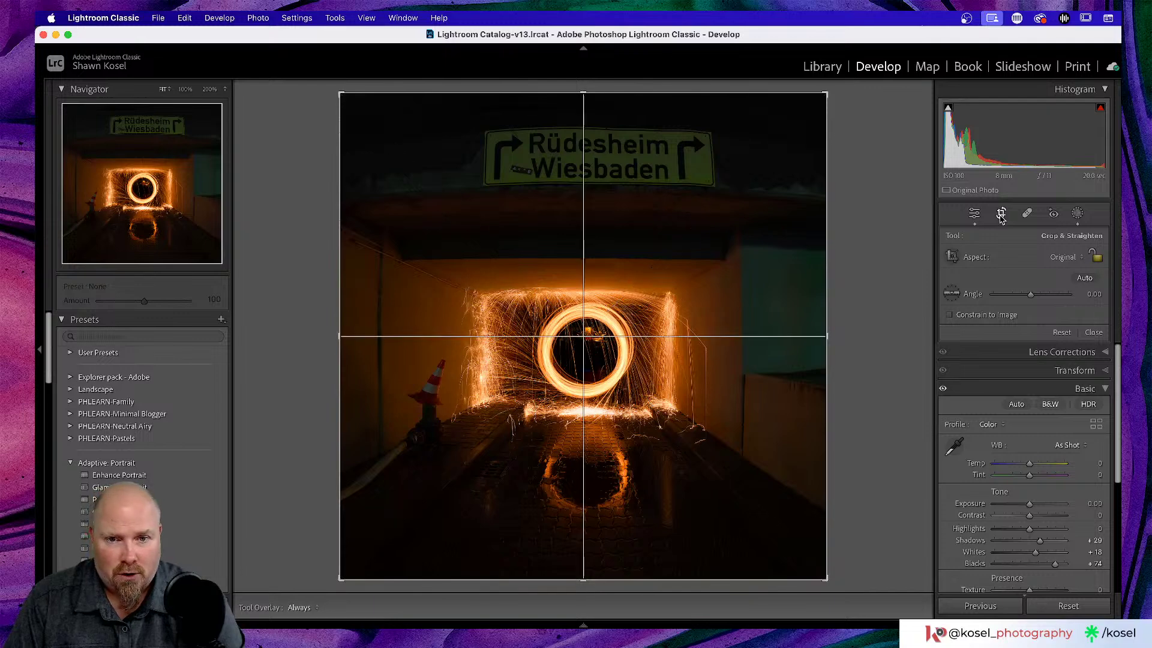
key(shift+o)
key(o)
key(o)
key(o)
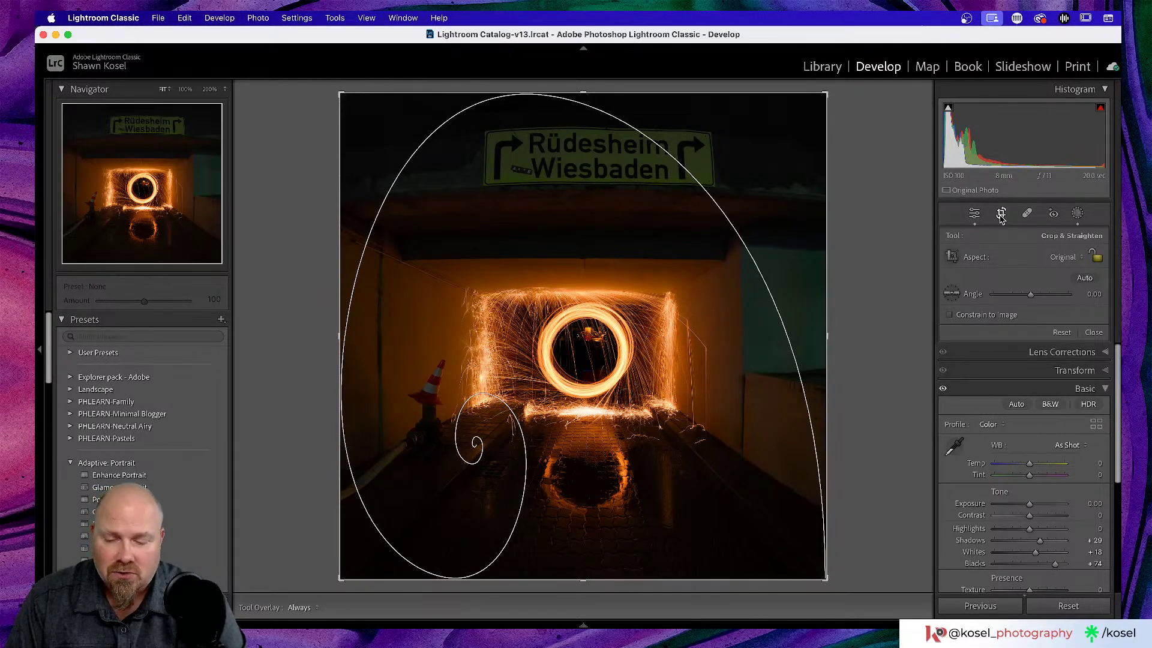
- Compare the golden spiral overlay in its different orientations against the photo, and leave the Crop tool without cropping
key(shift+o)
key(shift+o)
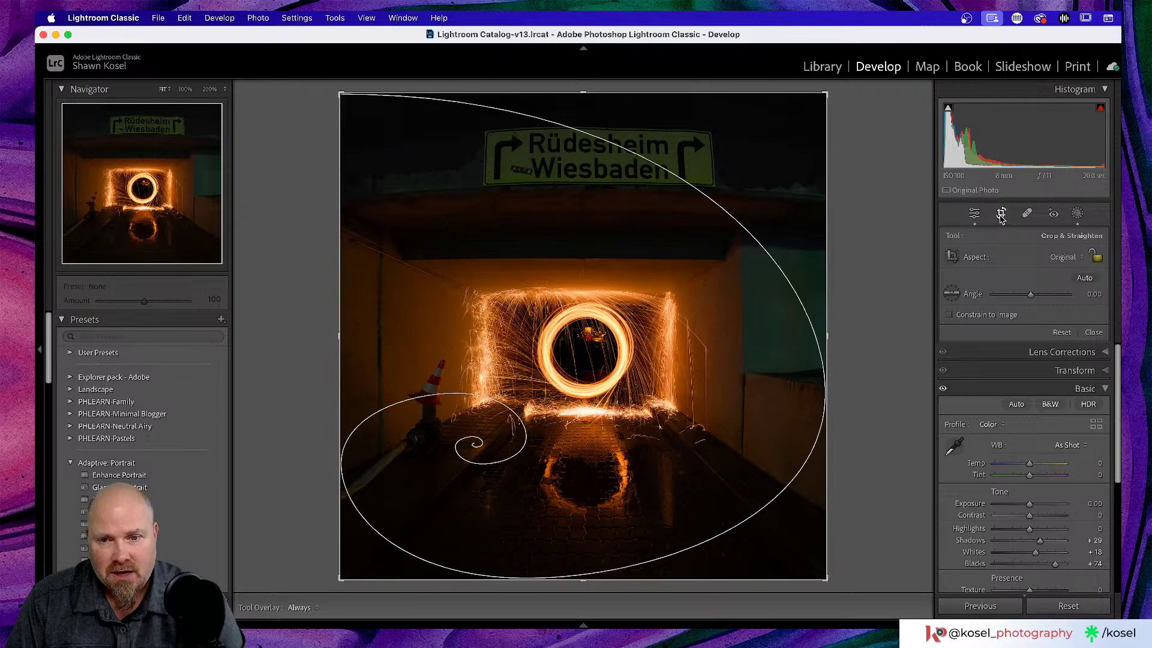
key(shift+o)
key(shift+o)
key(shift+o)
key(shift+o)
key(shift+o)
key(shift+o)
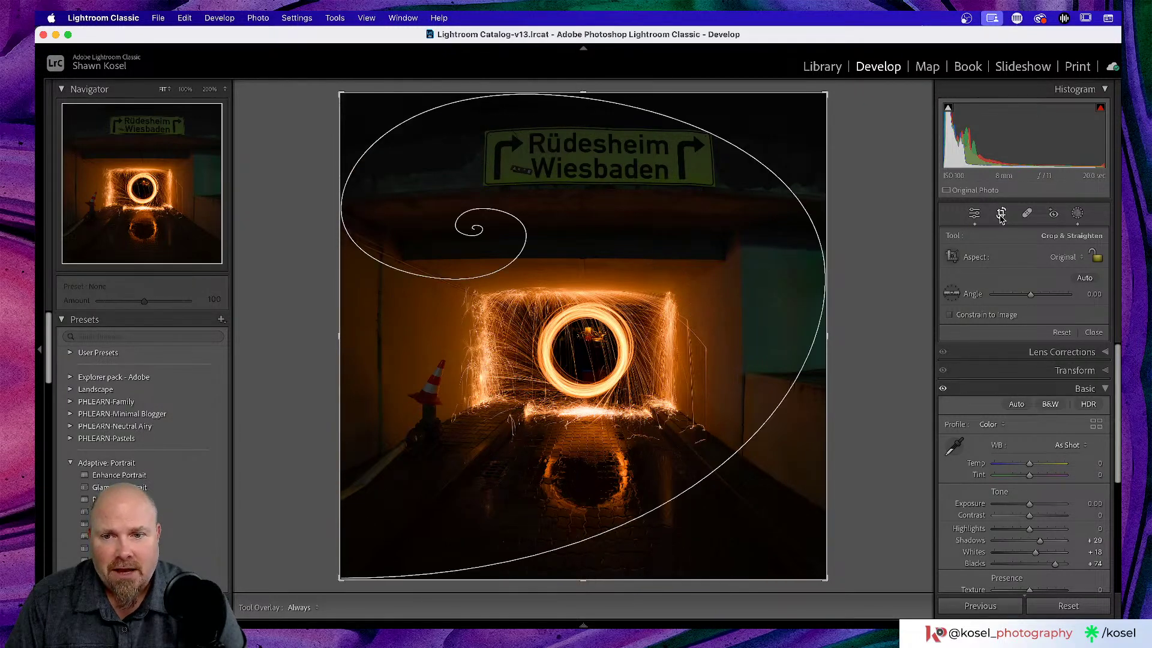
key(shift+o)
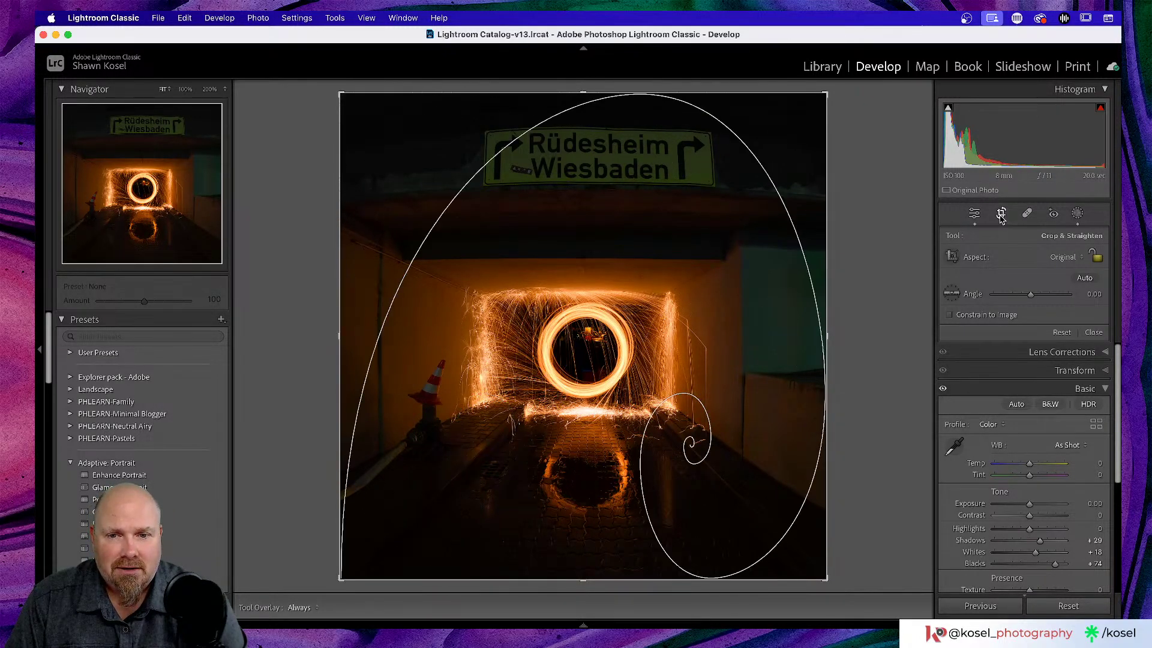
key(shift+o)
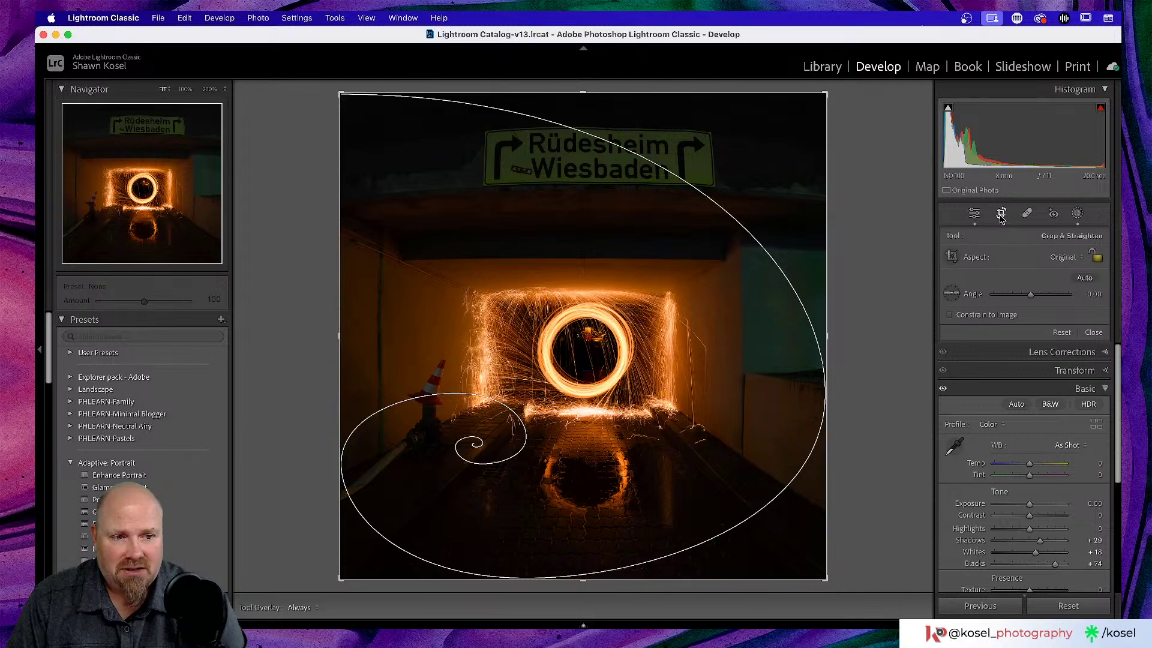
key(shift+o)
key(shift+o)
key(shift+o)
key(shift+o)
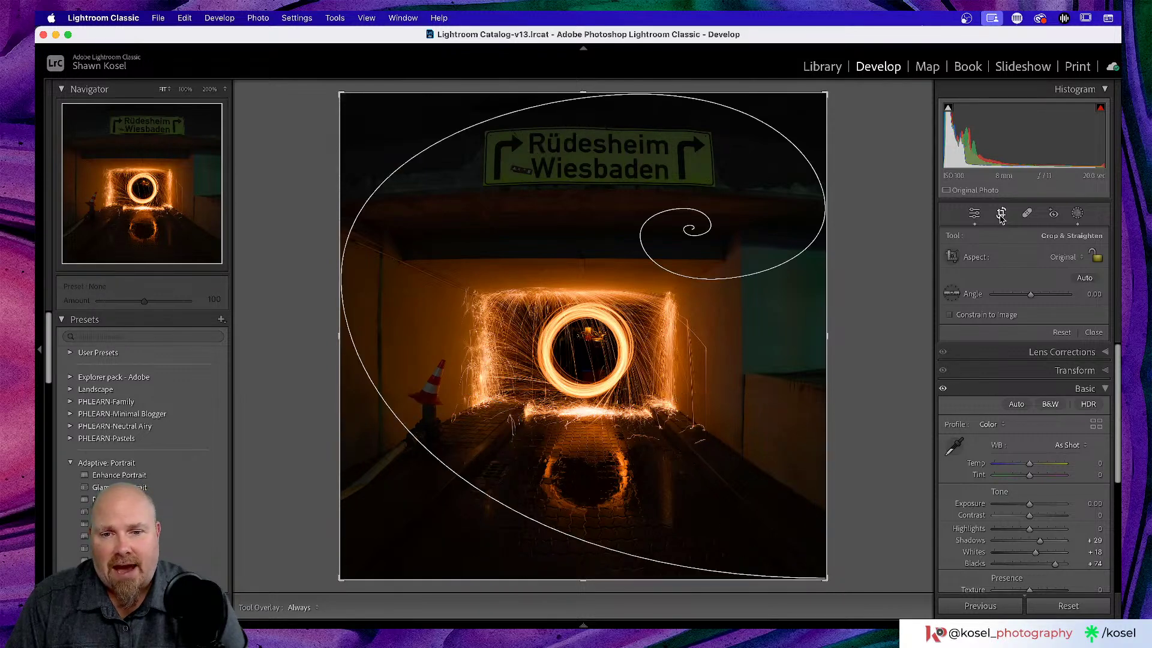
key(shift+o)
key(shift+o)
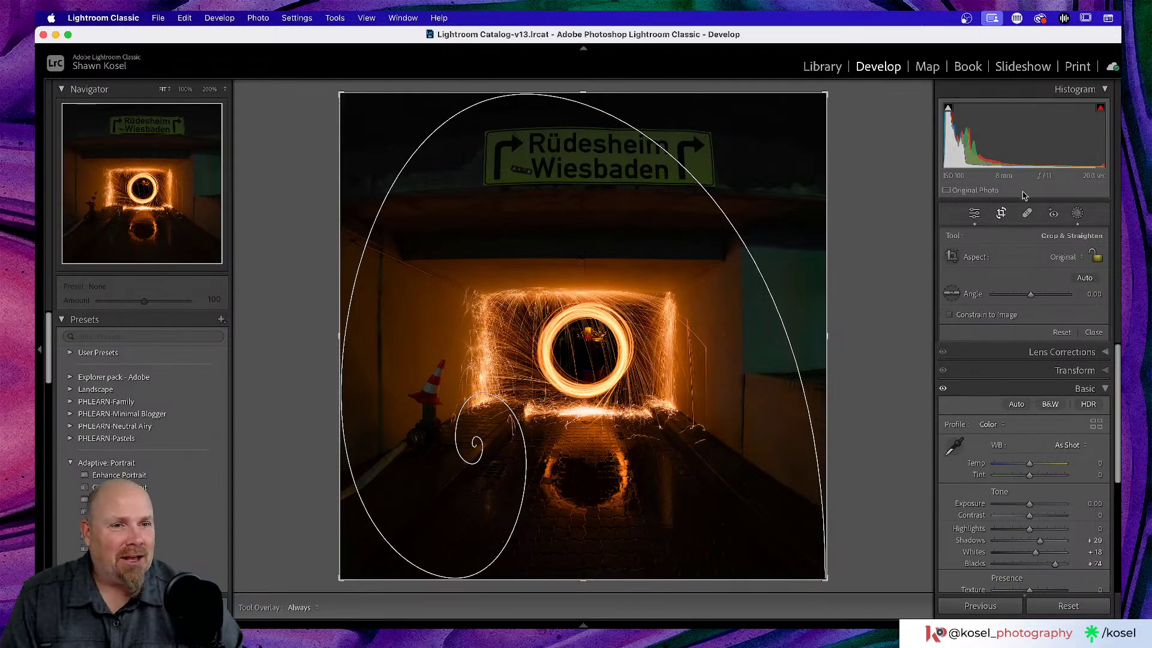
click(1001, 214)
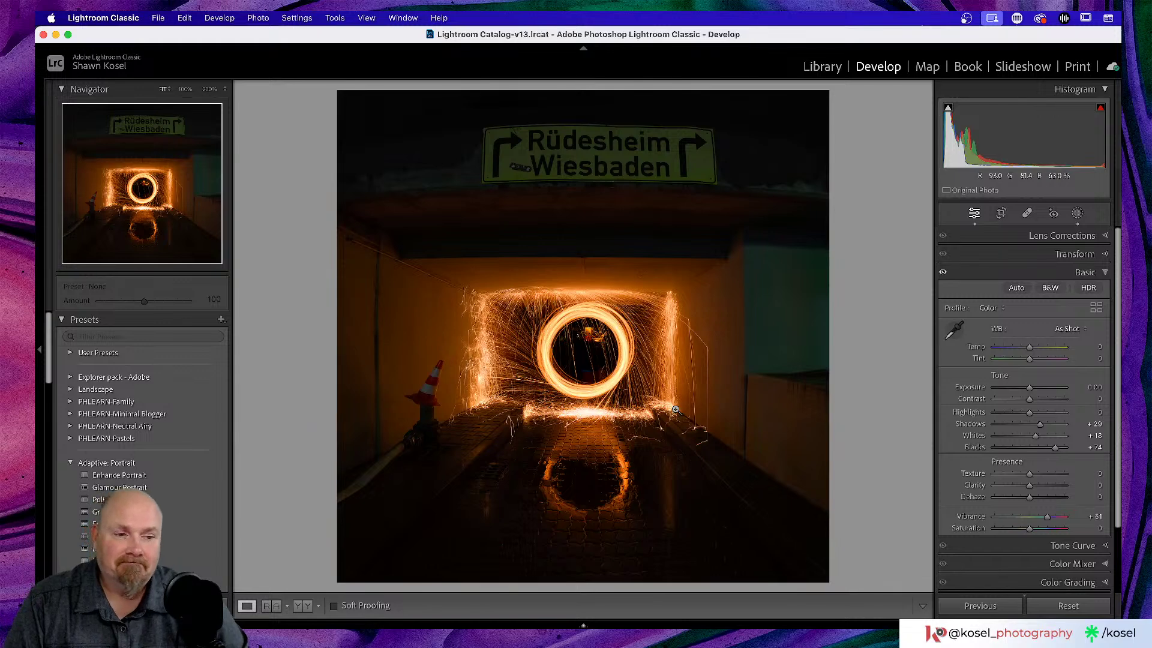
- Raise the photo's Texture to +32 and Clarity to +30
scroll(1091, 417, down, 2)
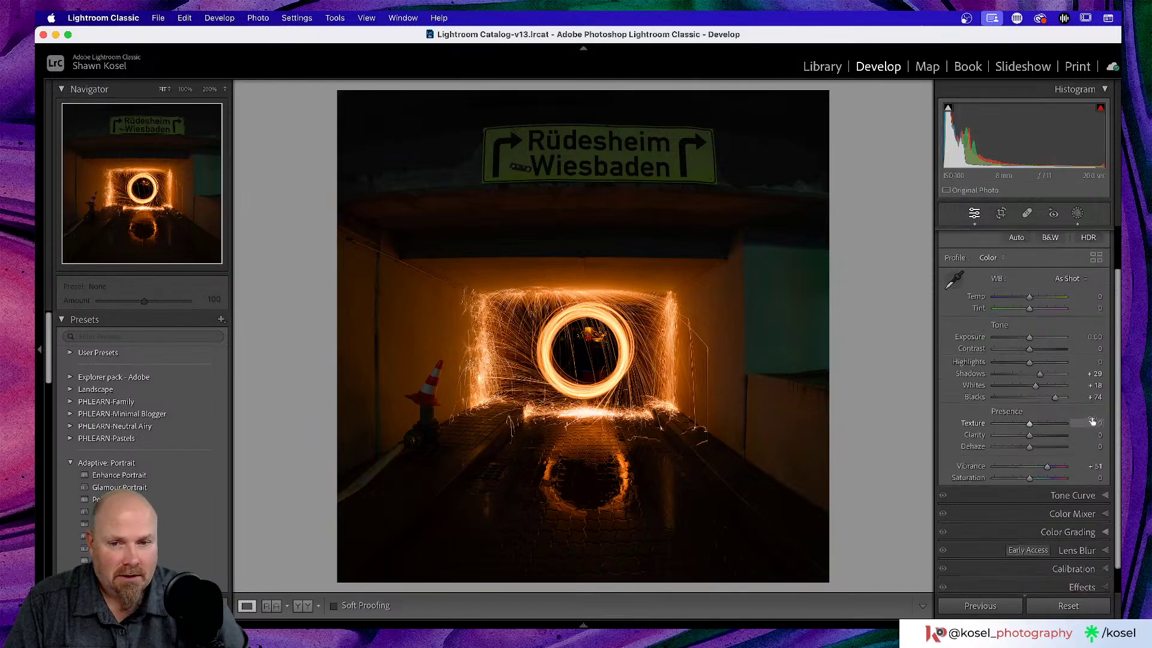
scroll(1092, 422, down, 1)
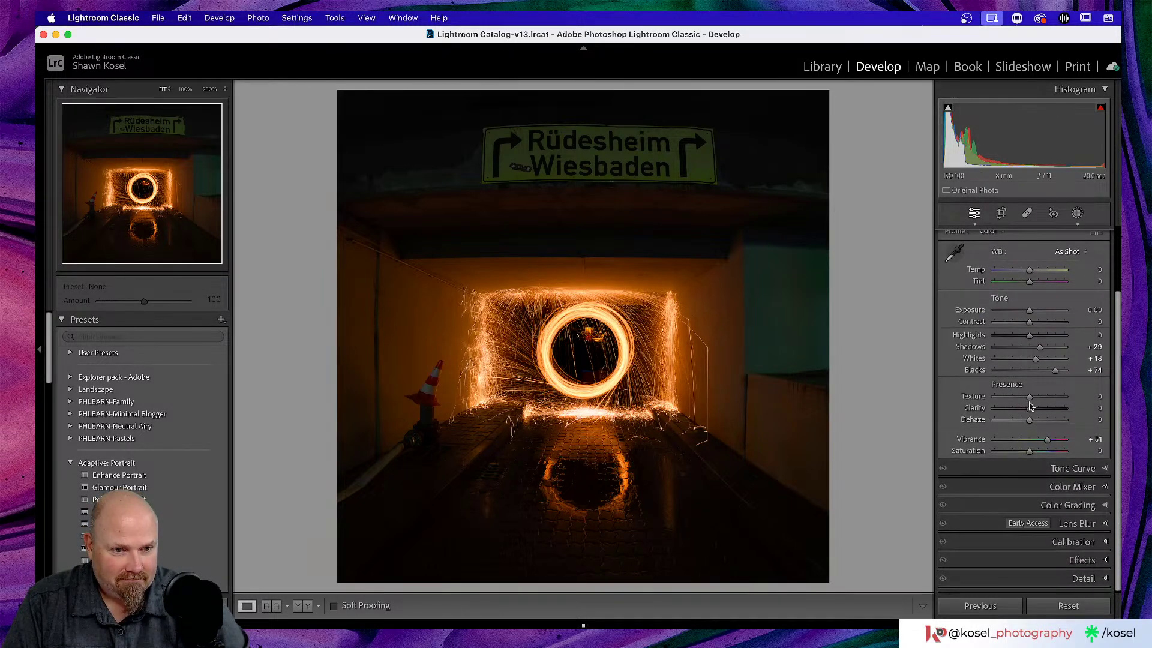
drag(1029, 397, 1037, 400)
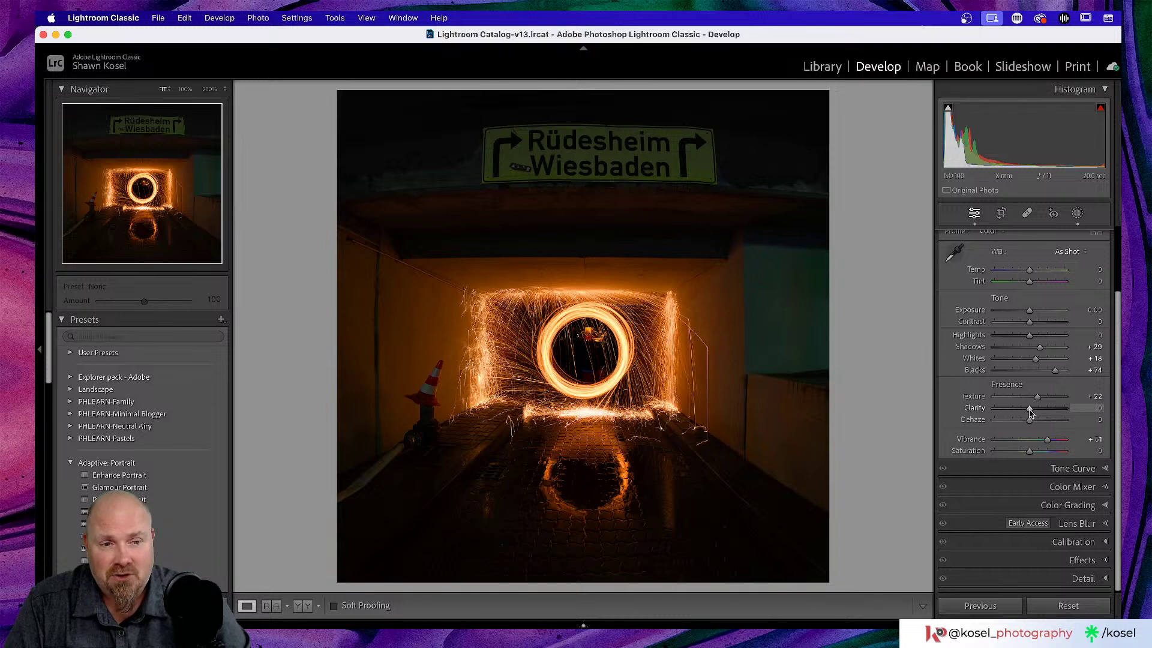
drag(1029, 409, 1038, 413)
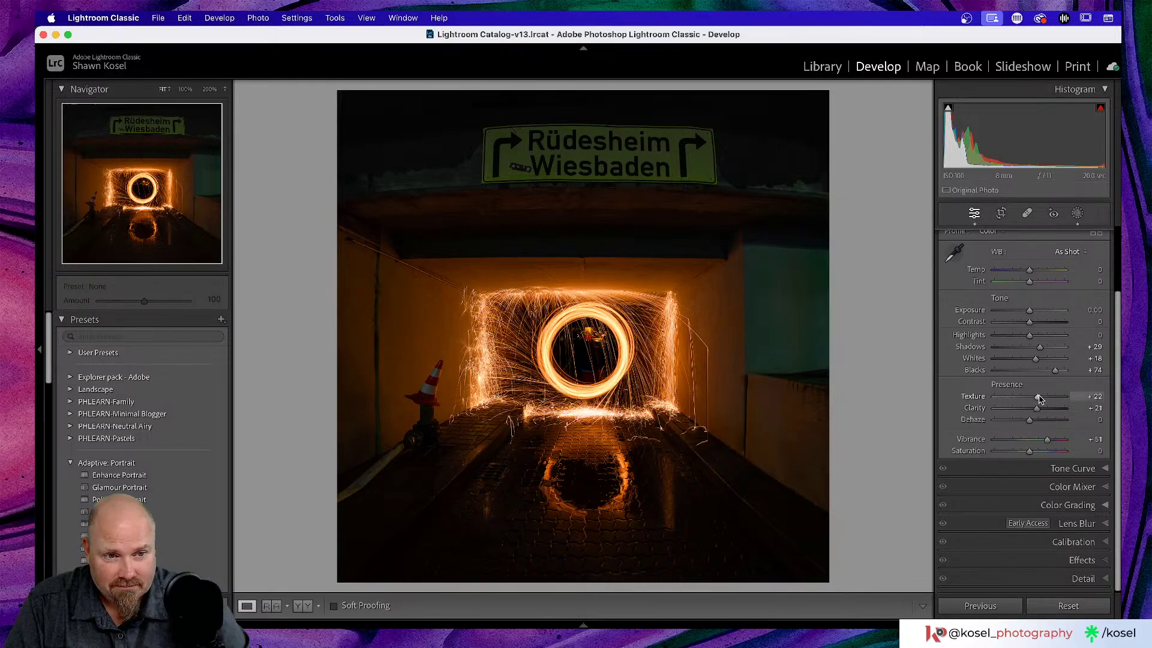
drag(1039, 400, 1040, 412)
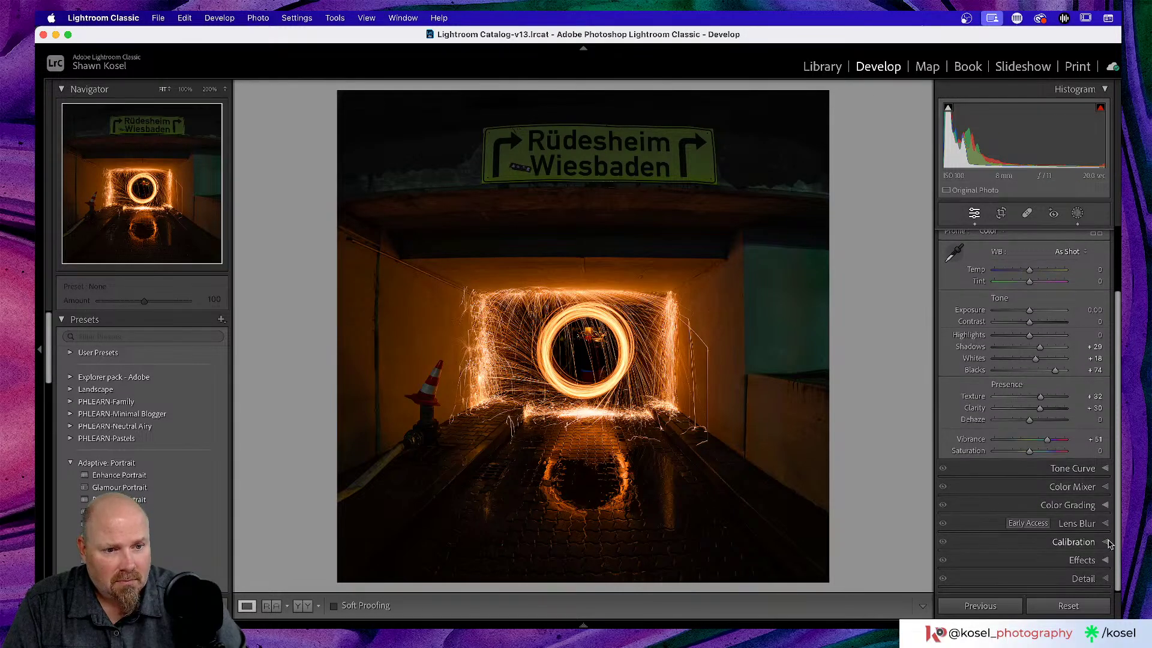
- Darken the photo's edges with a Highlight Priority post-crop vignette at an amount of -31
click(1079, 562)
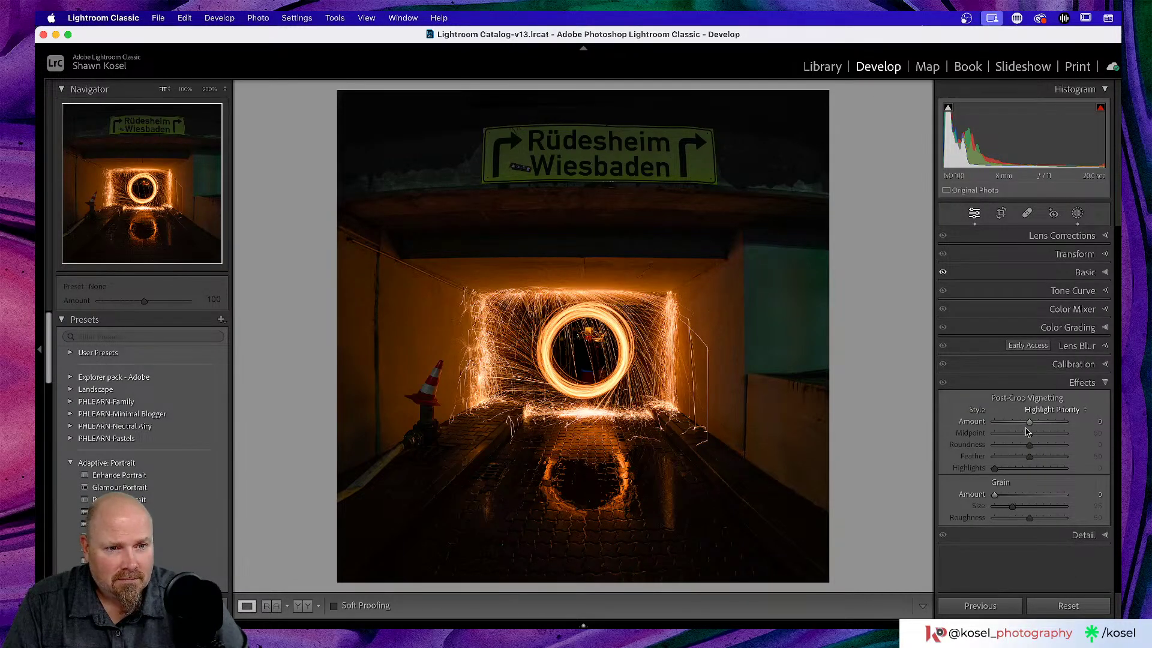
drag(1030, 422, 1018, 423)
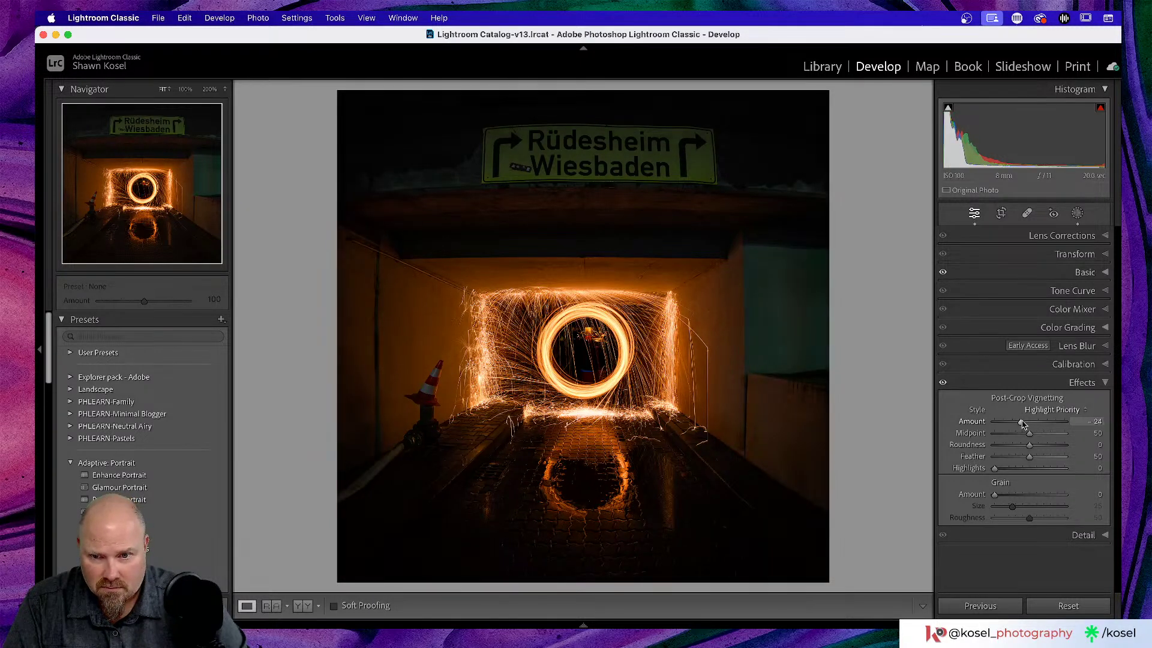
drag(1018, 424, 1020, 424)
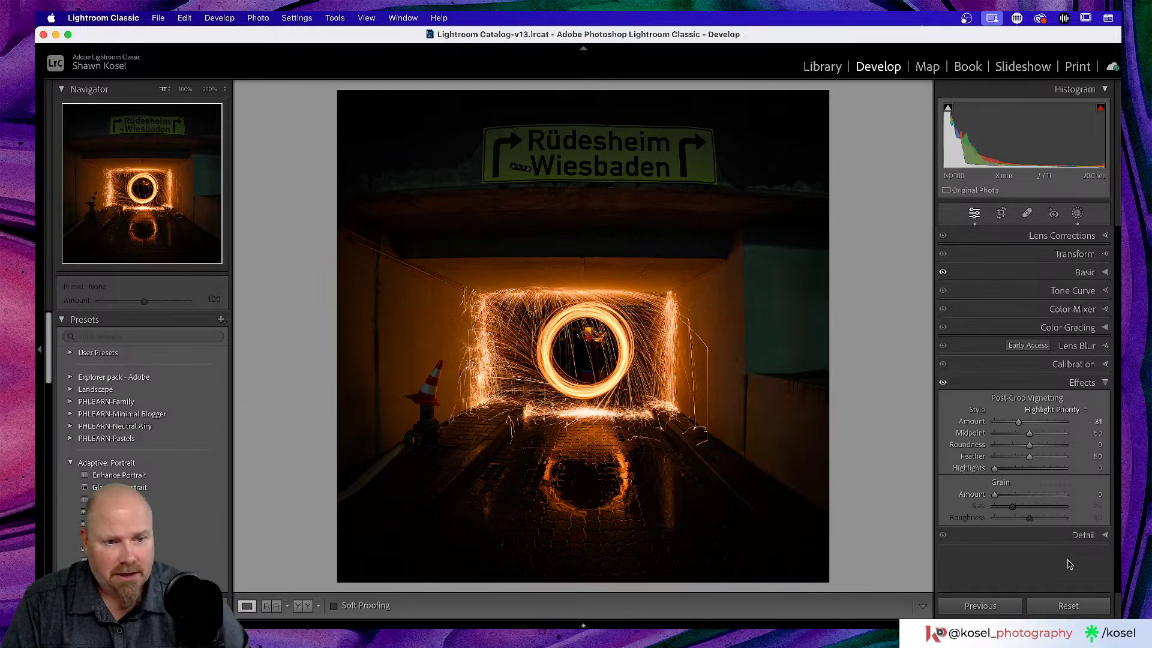
- Sharpen the photo with an amount of 55 and a masking value of 74, previewing detail at the glowing ring
click(1107, 534)
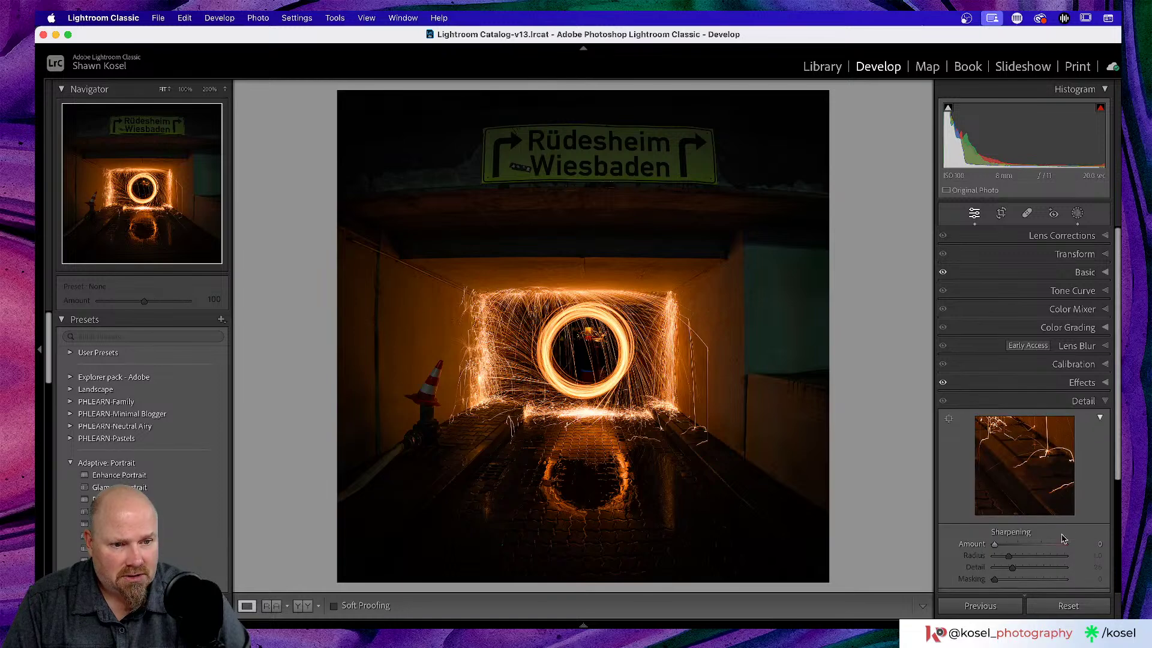
scroll(1011, 503, down, 5)
scroll(1012, 502, down, 1)
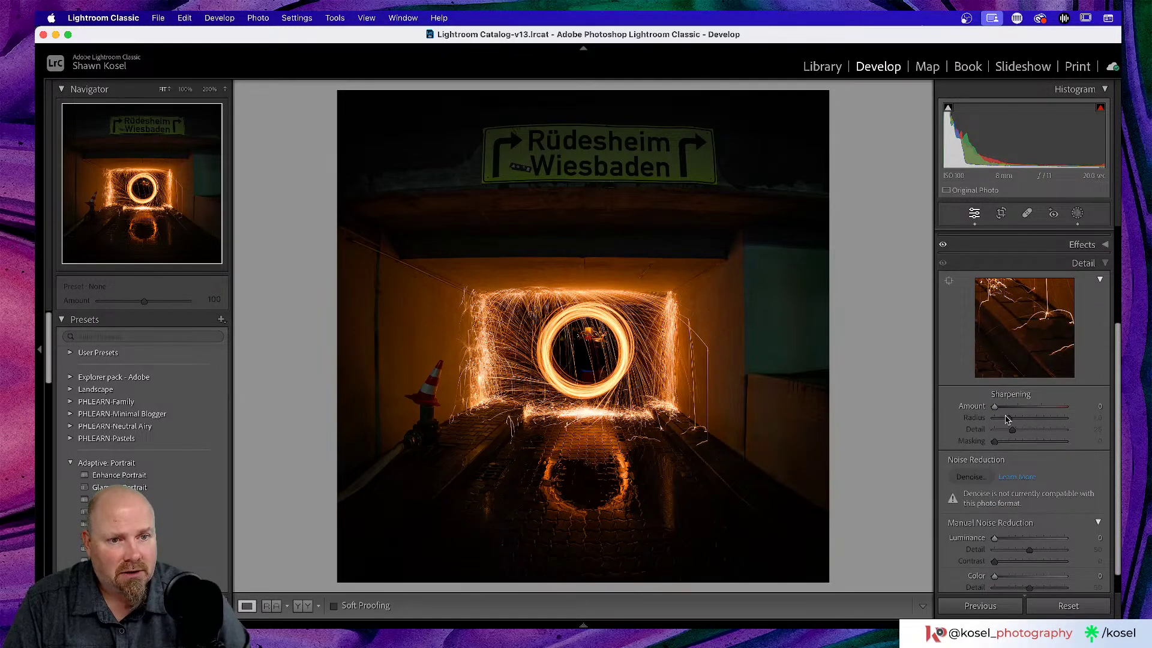
click(949, 280)
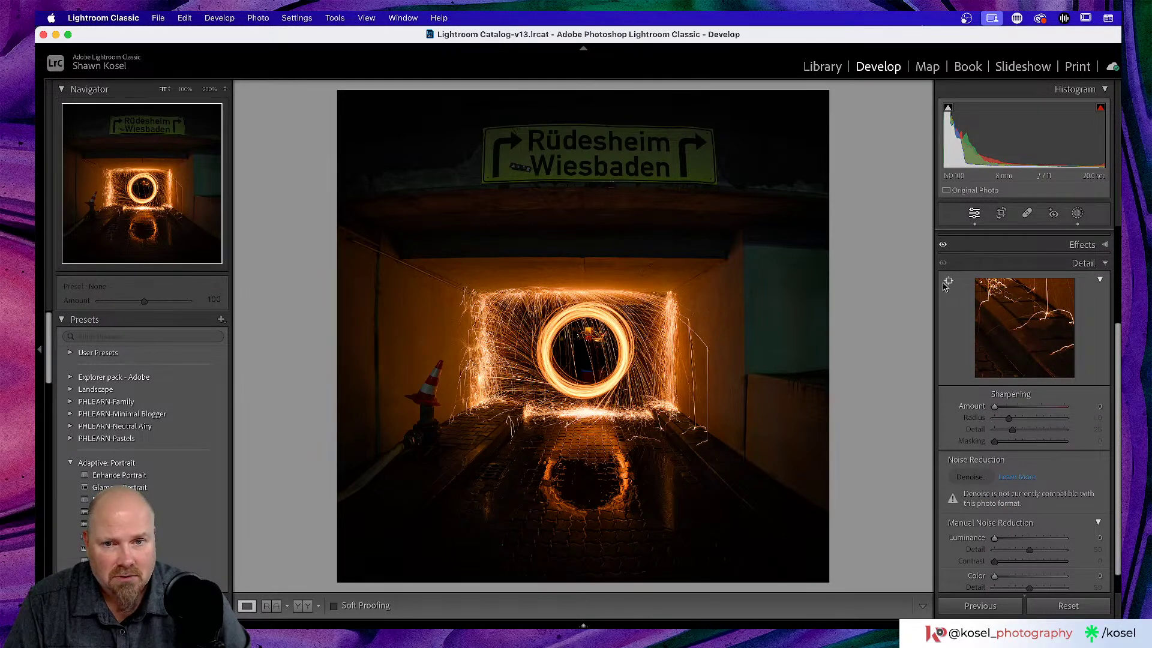
drag(994, 406, 1022, 409)
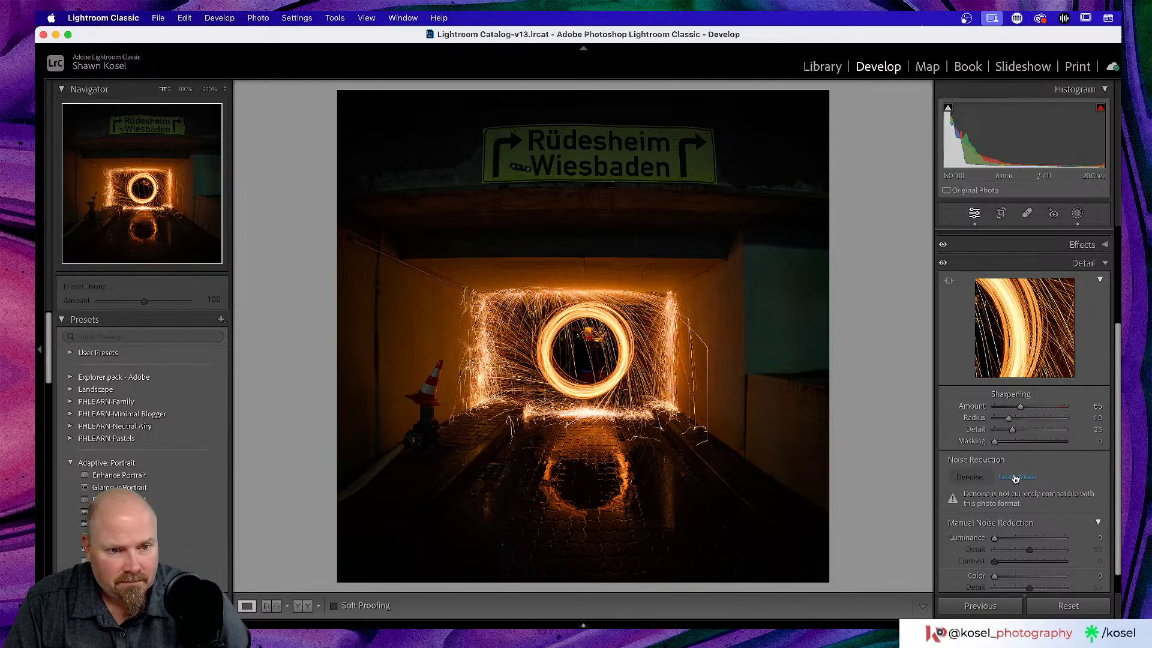
key(alt)
drag(994, 442, 1047, 444)
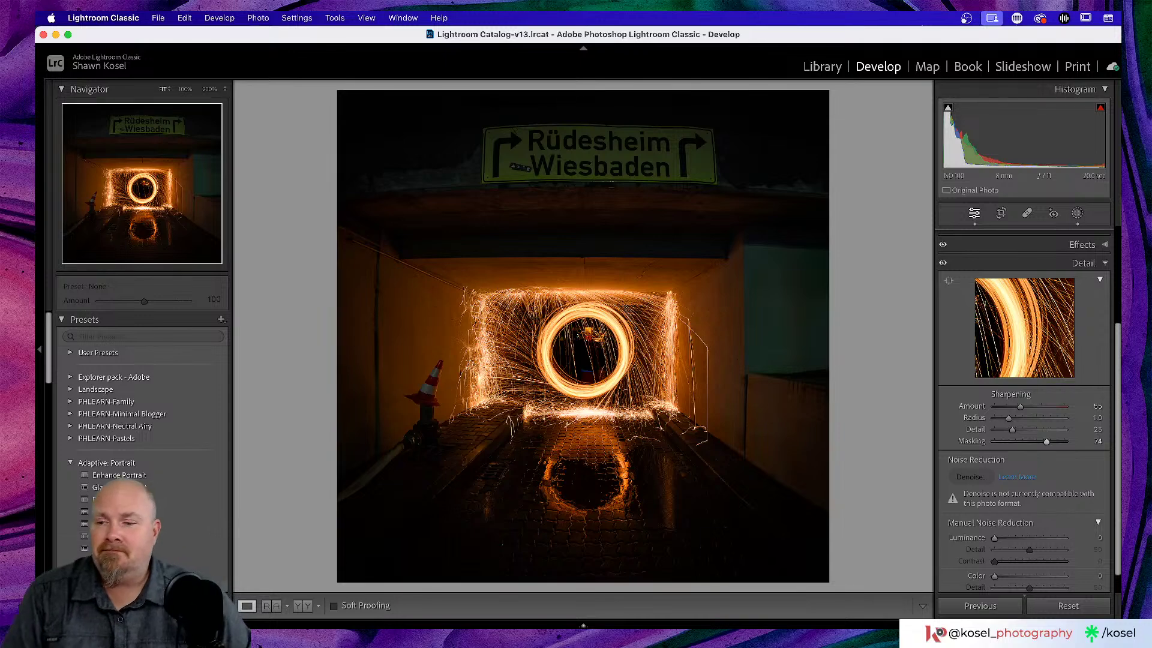
- Copy the photo's develop settings, including the Reflection and Subject masks but not the Sign mask
key(super+shift+c)
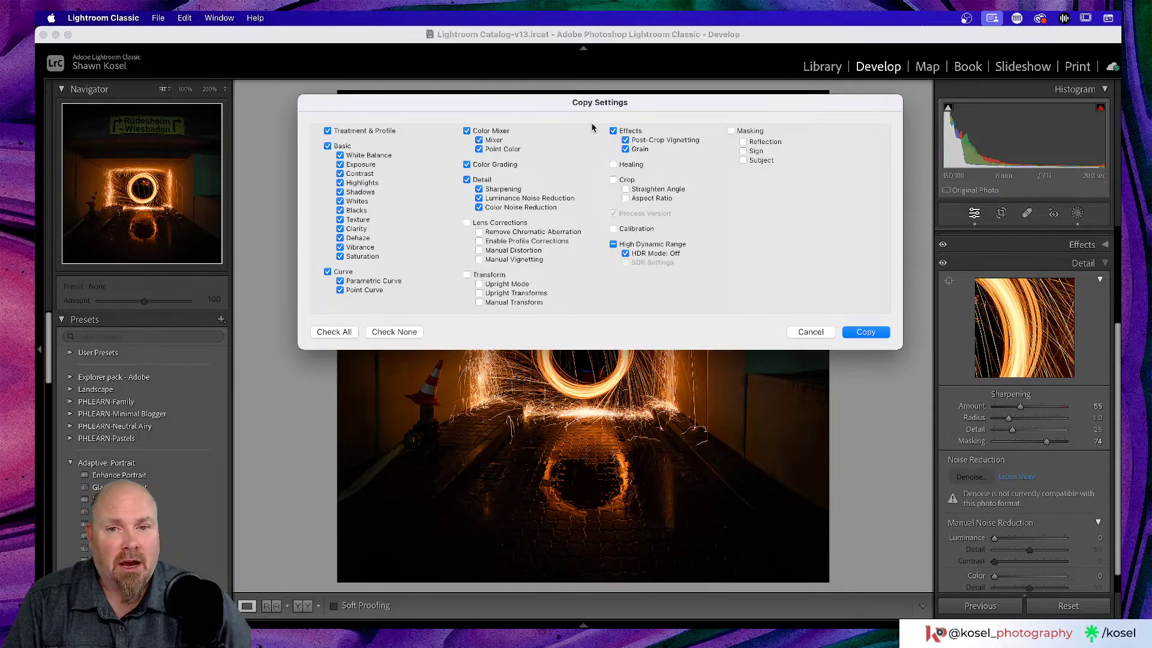
click(743, 142)
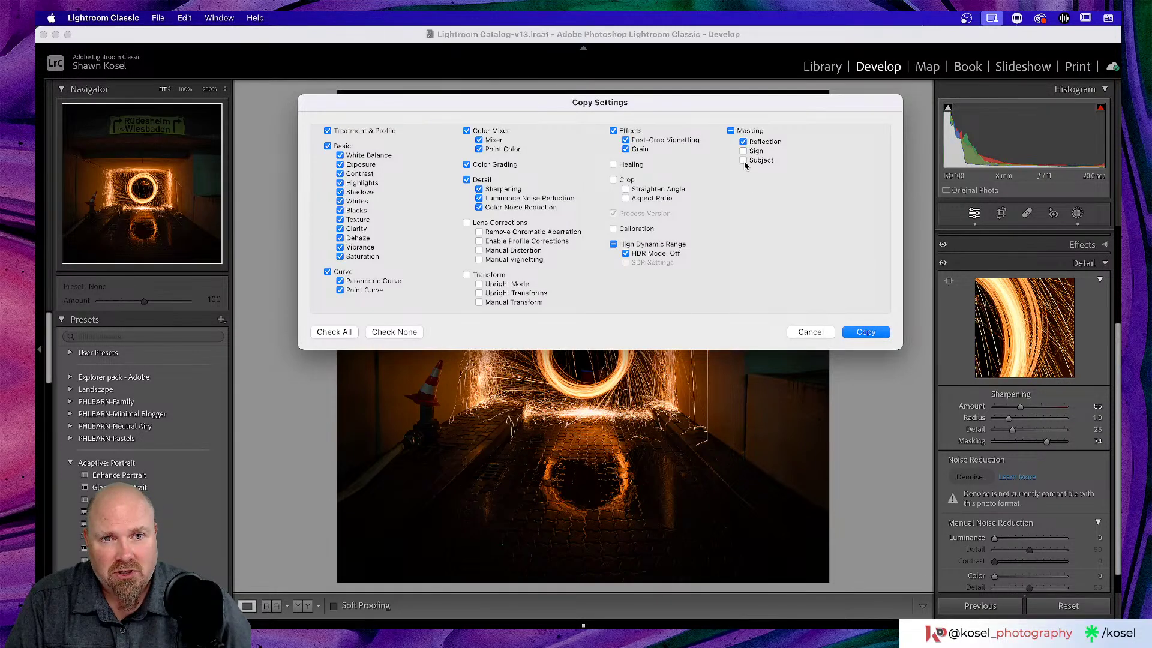
click(744, 161)
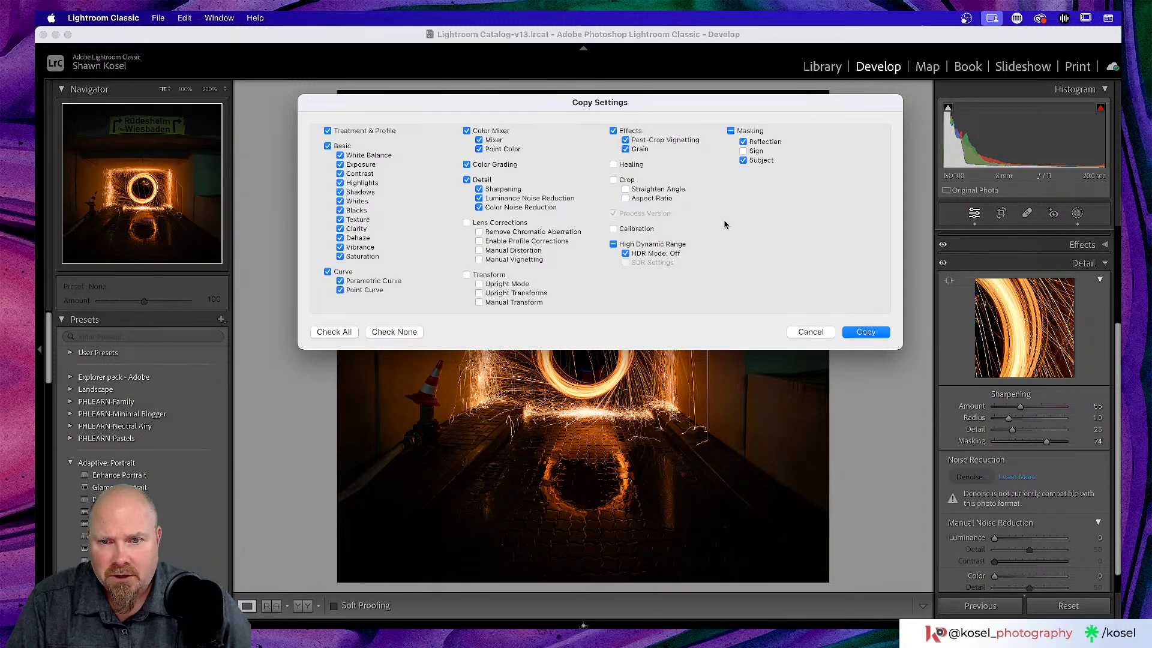
click(872, 336)
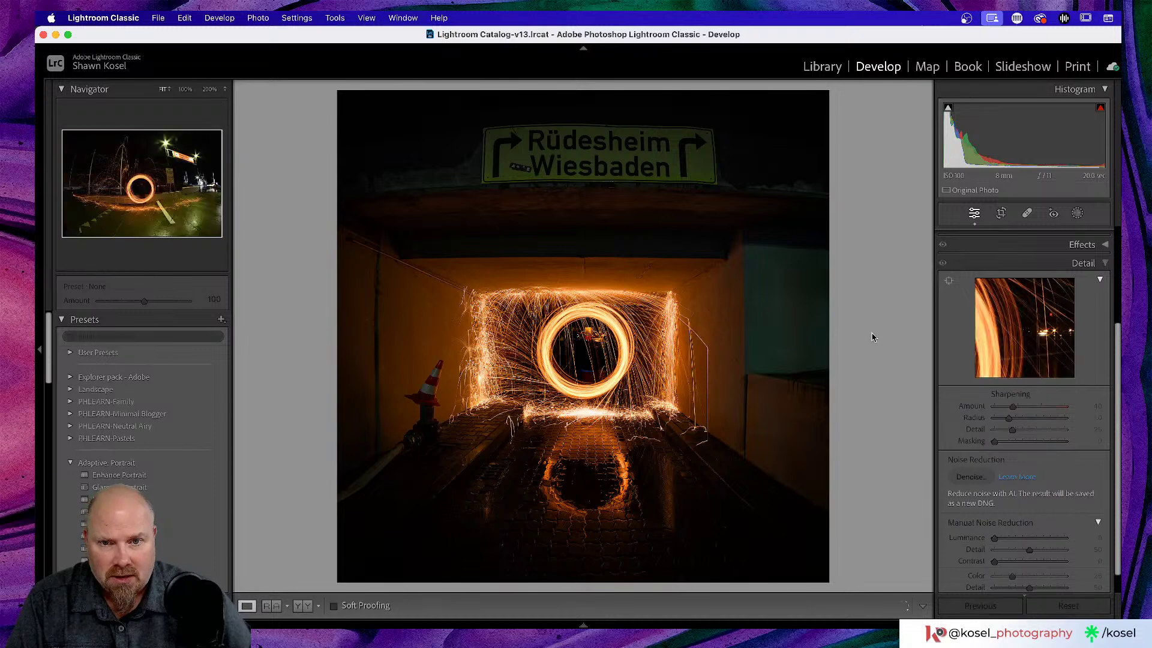
- Go to the unedited version of the tunnel photo without the road sign and paste the copied develop settings onto it
key(Left)
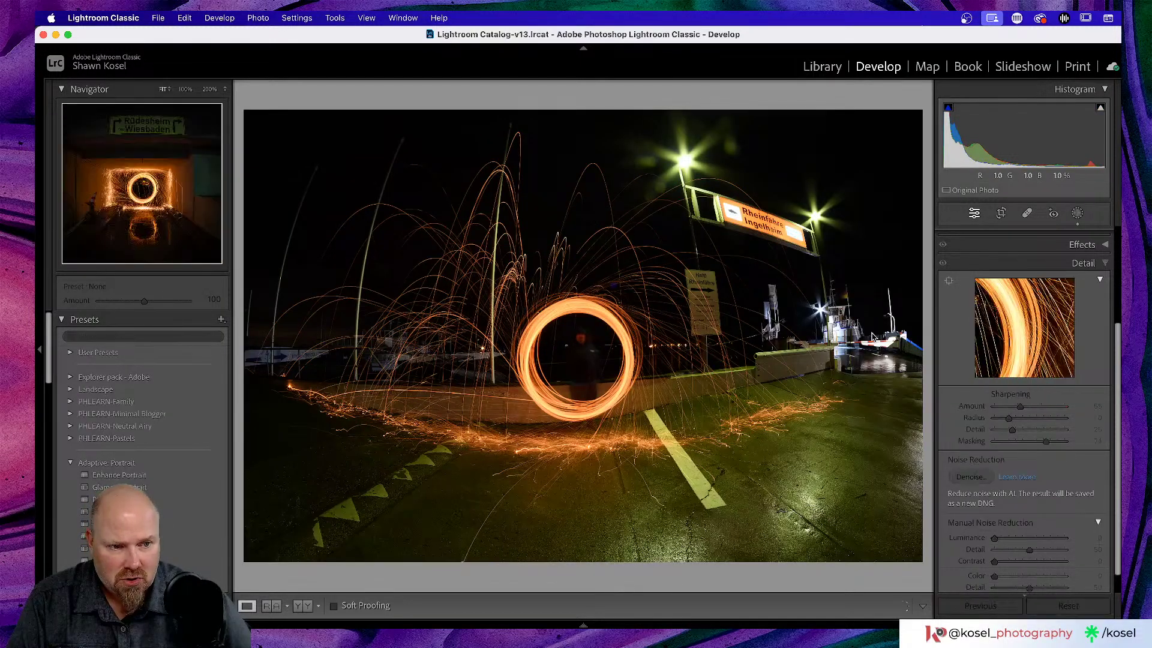
key(Left)
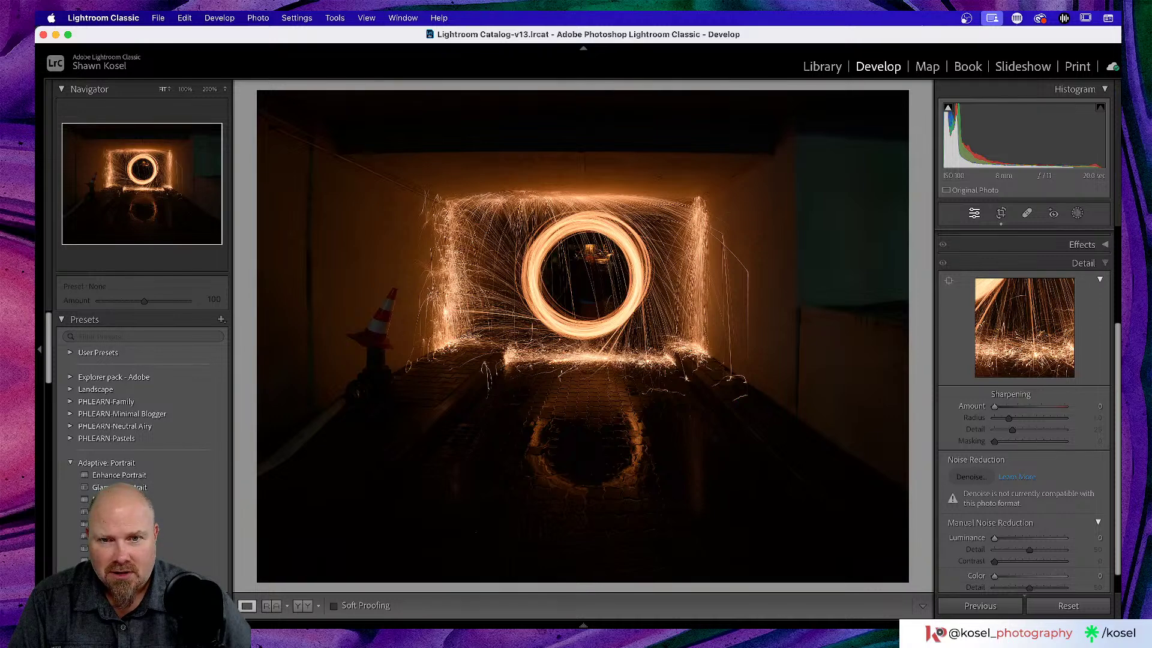
key(super+shift+v)
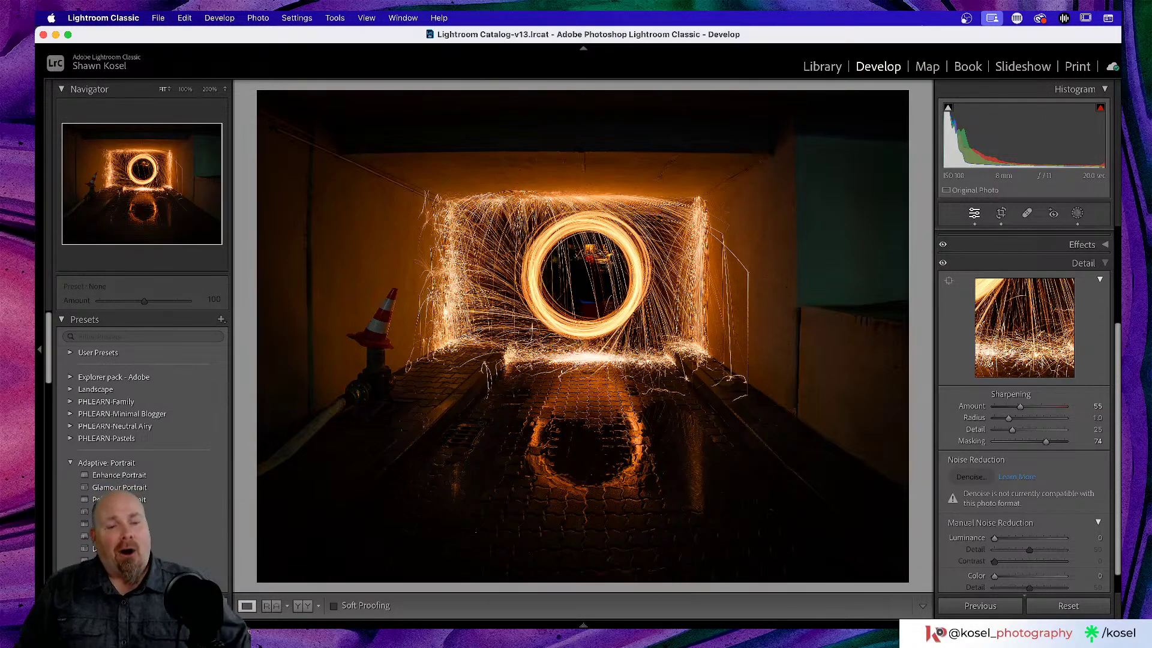
- Compare the tunnel photo before and after the pasted adjustments
key(backslash)
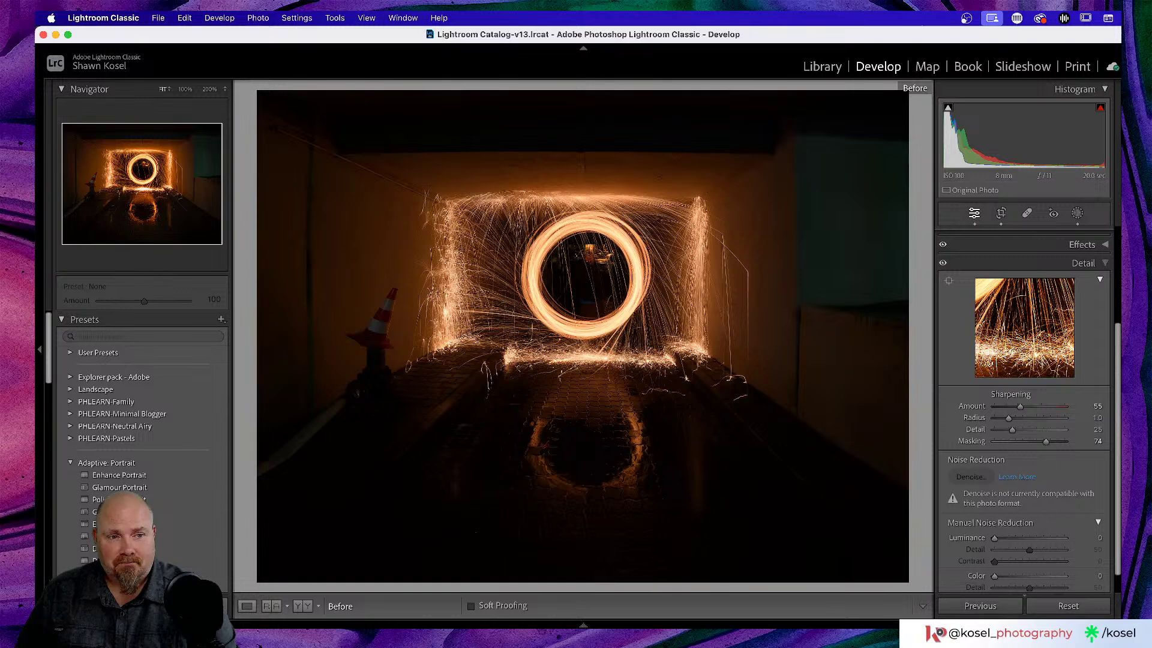
key(backslash)
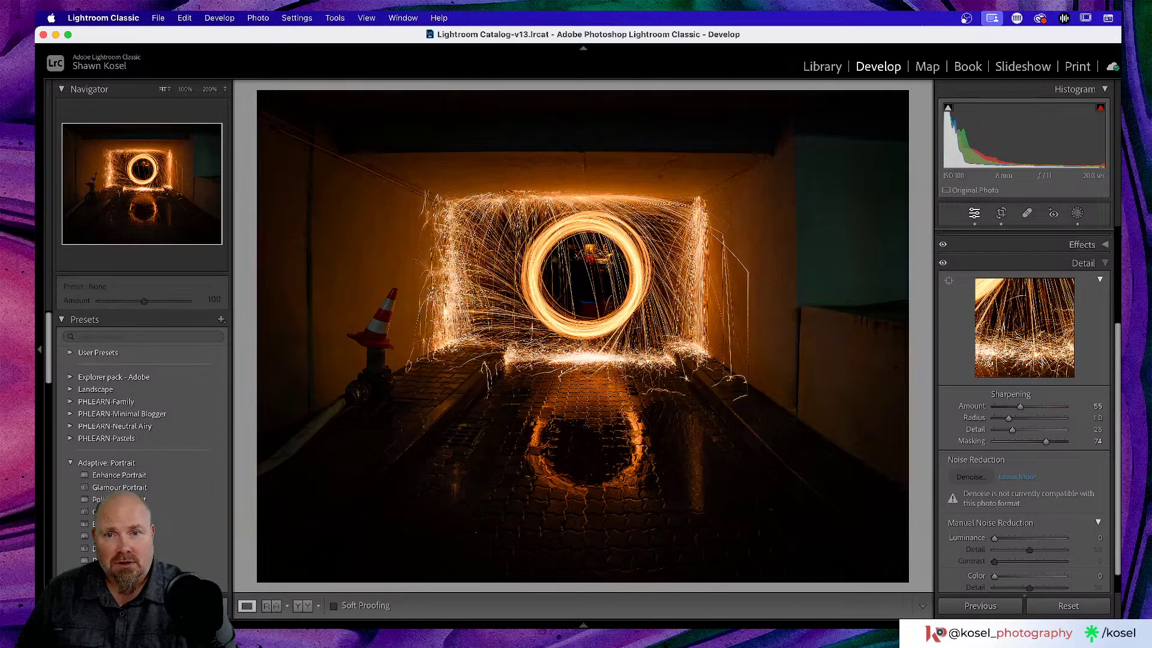
key(backslash)
key(backslash)
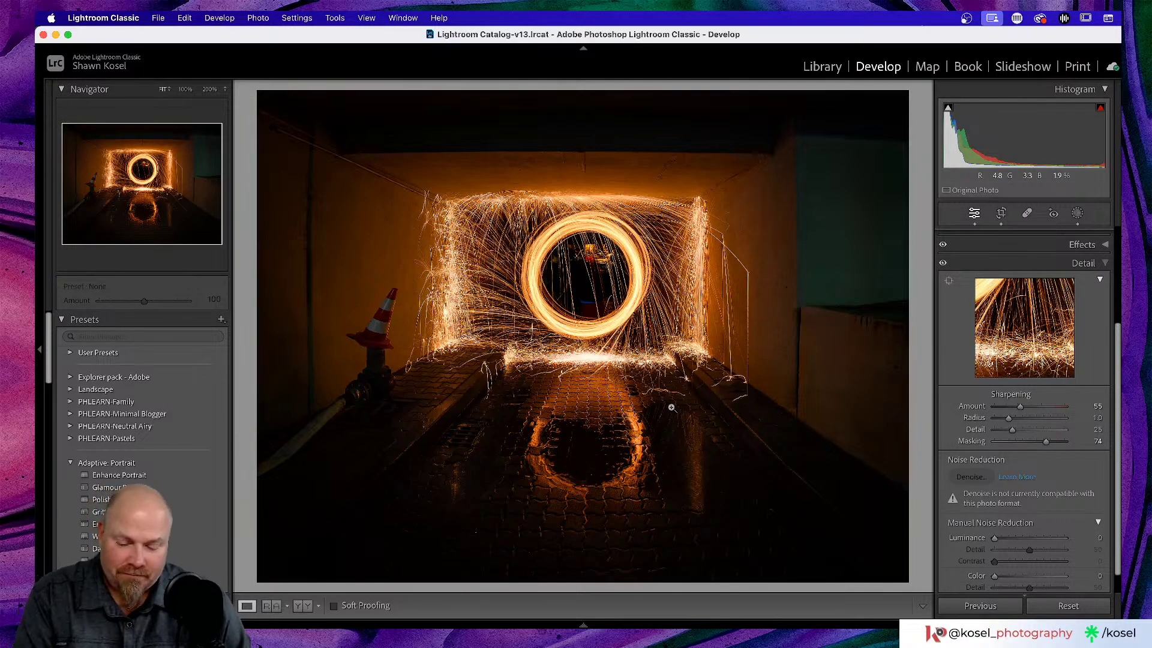
- Open a copy of the tunnel photo with Lightroom adjustments in Photoshop 2024
key(g)
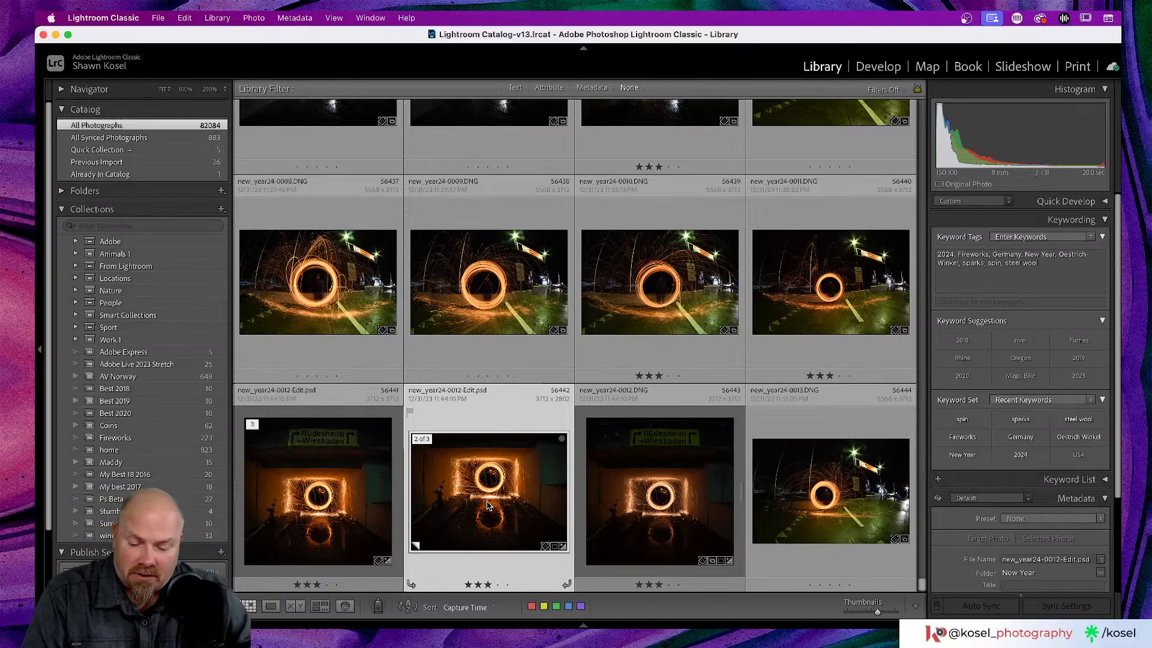
key(super+e)
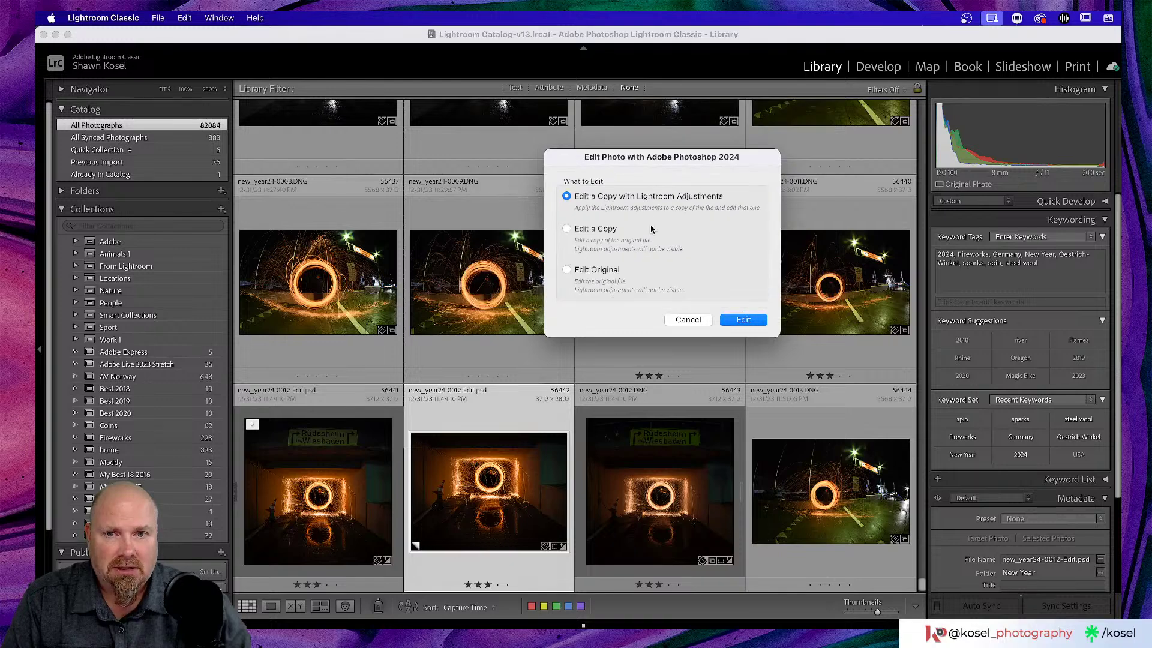
click(741, 320)
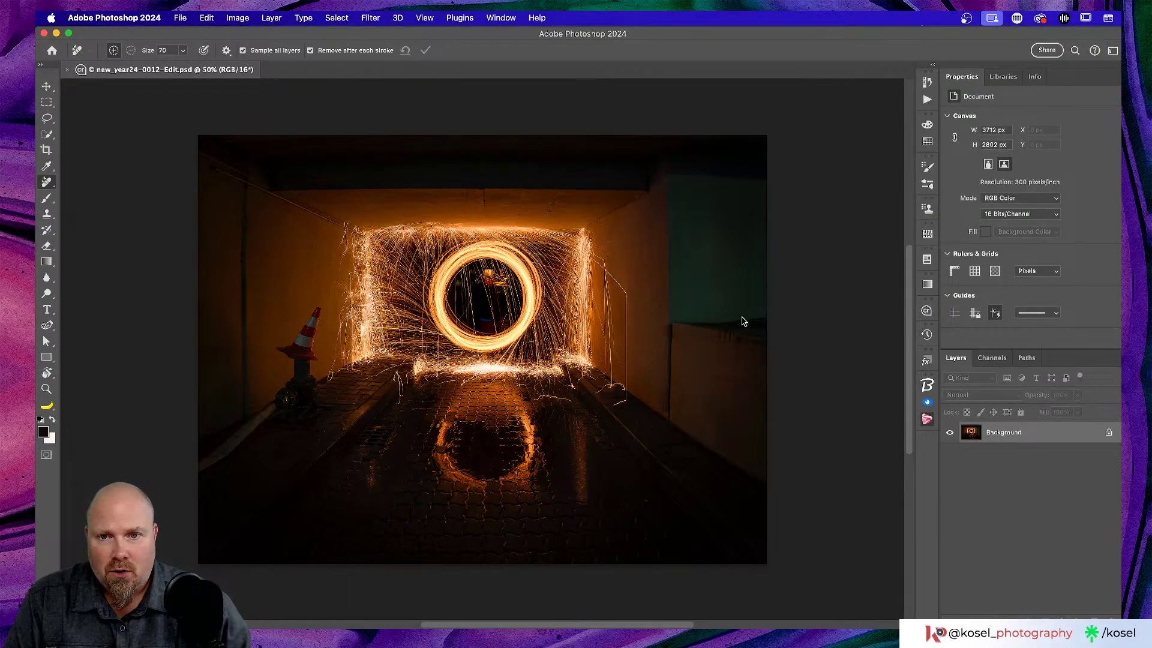
- Start a text line on the dark beam above the glowing ring and set its font to Blakely Light
scroll(742, 319, left, 3)
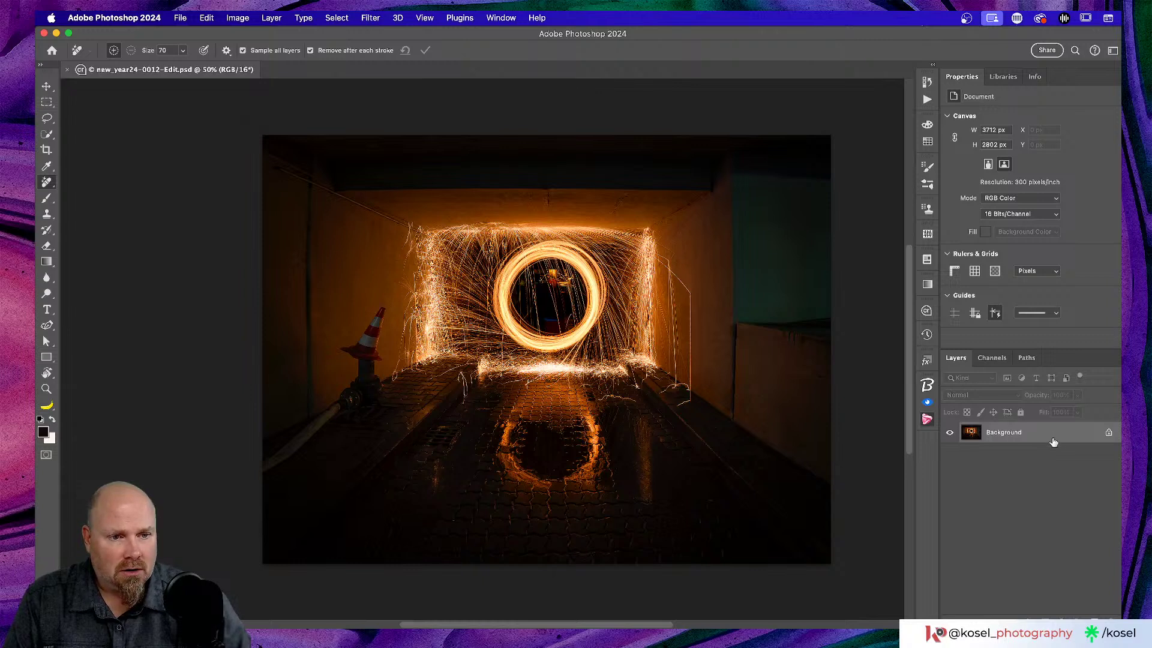
key(t)
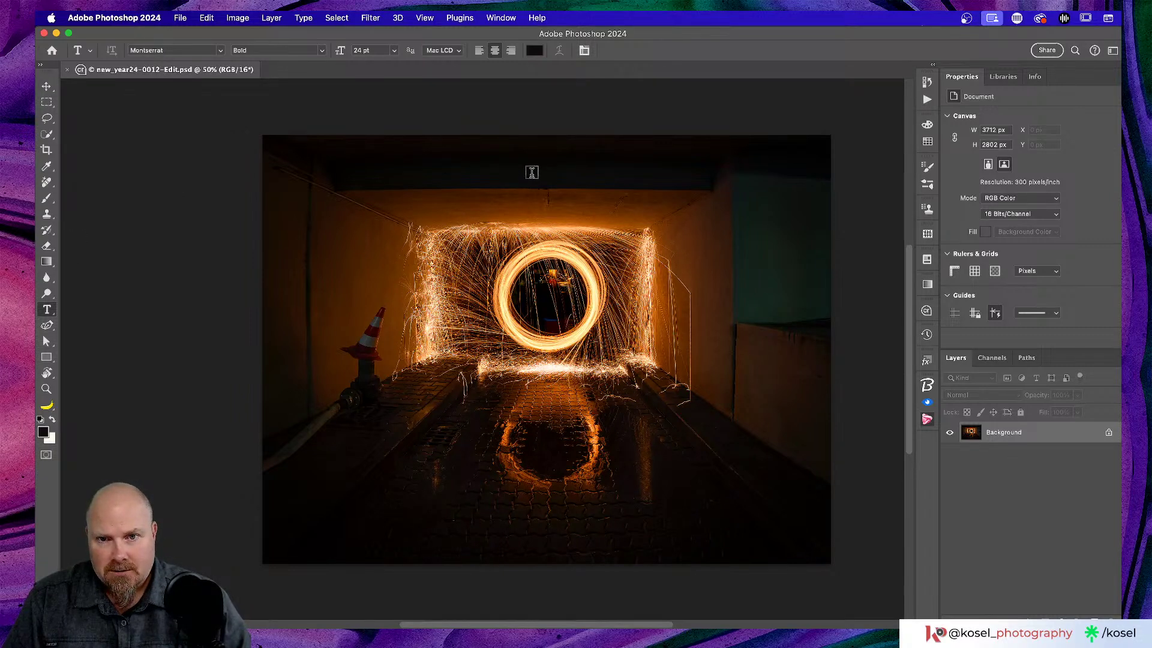
click(530, 174)
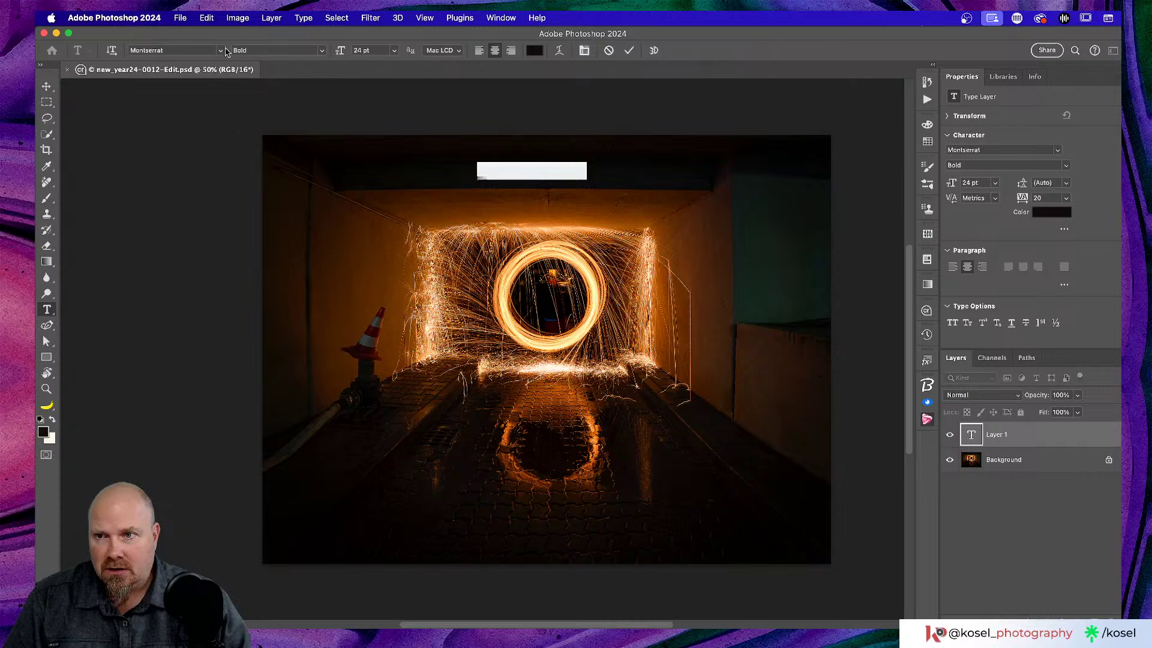
click(191, 50)
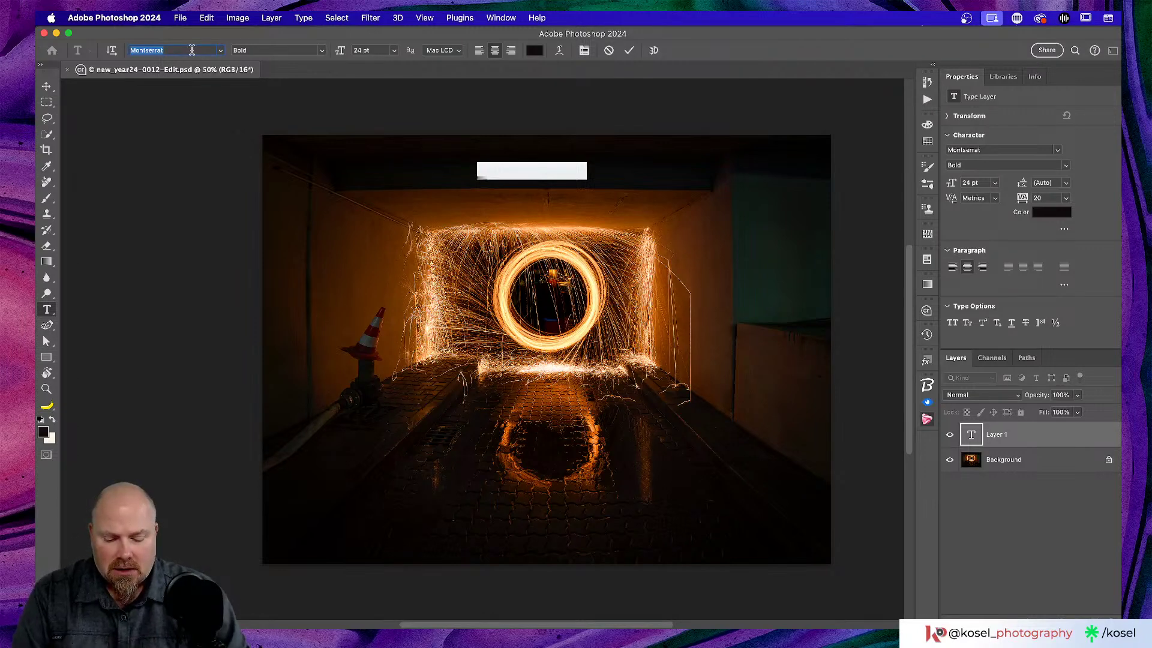
text(b)
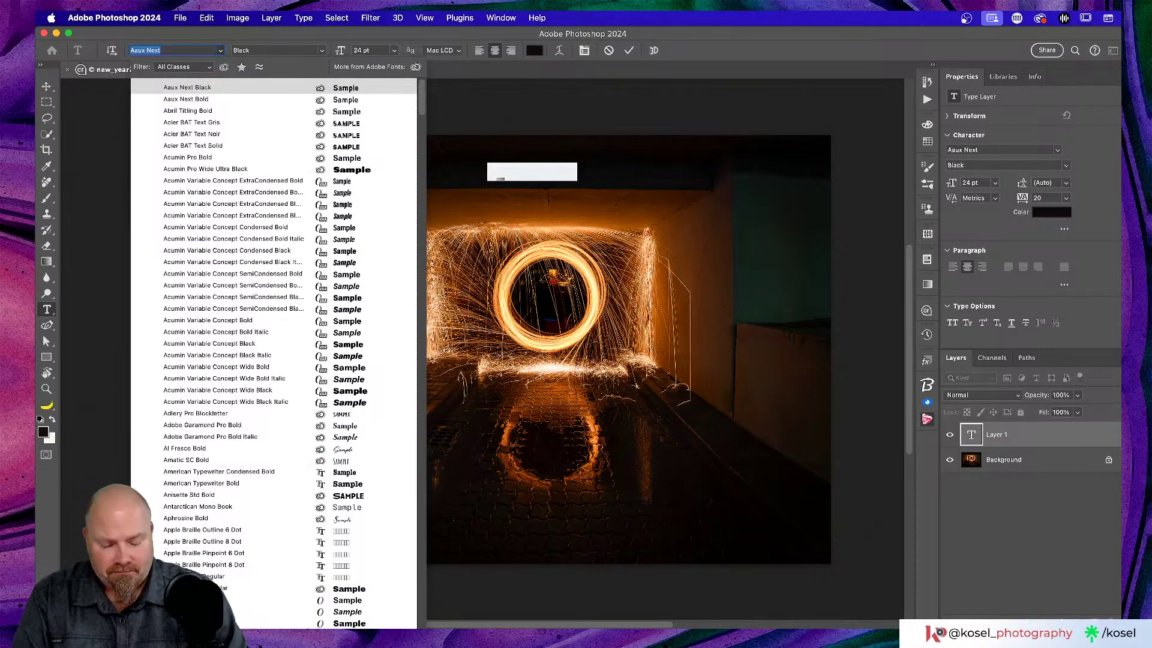
key(BackSpace)
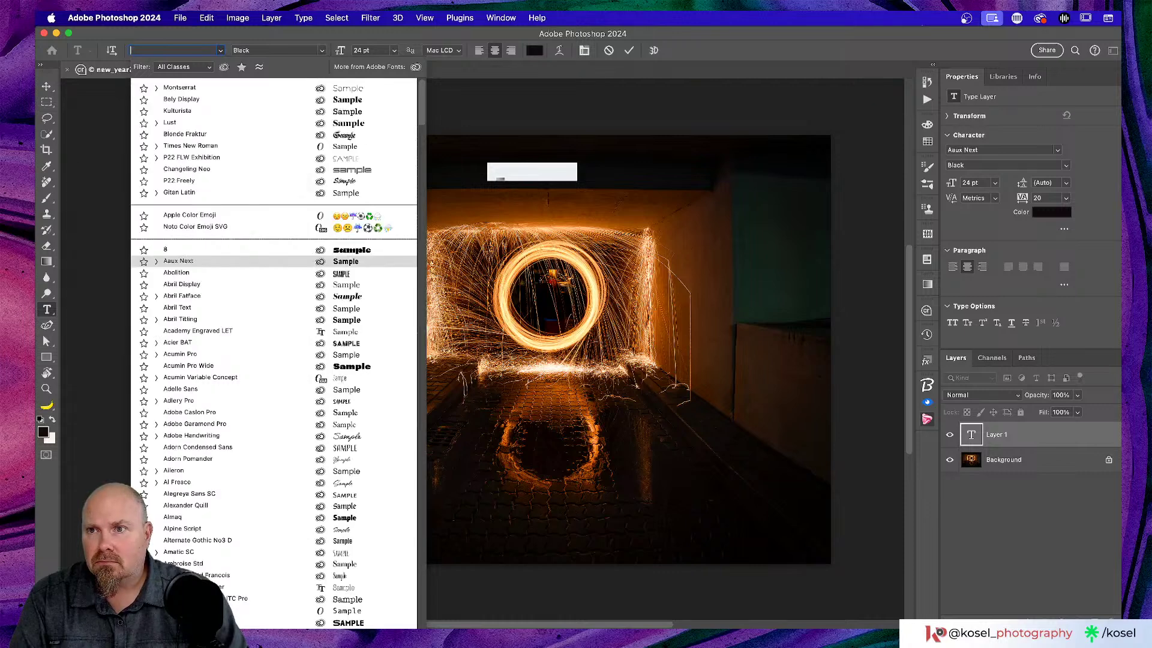
text(bl)
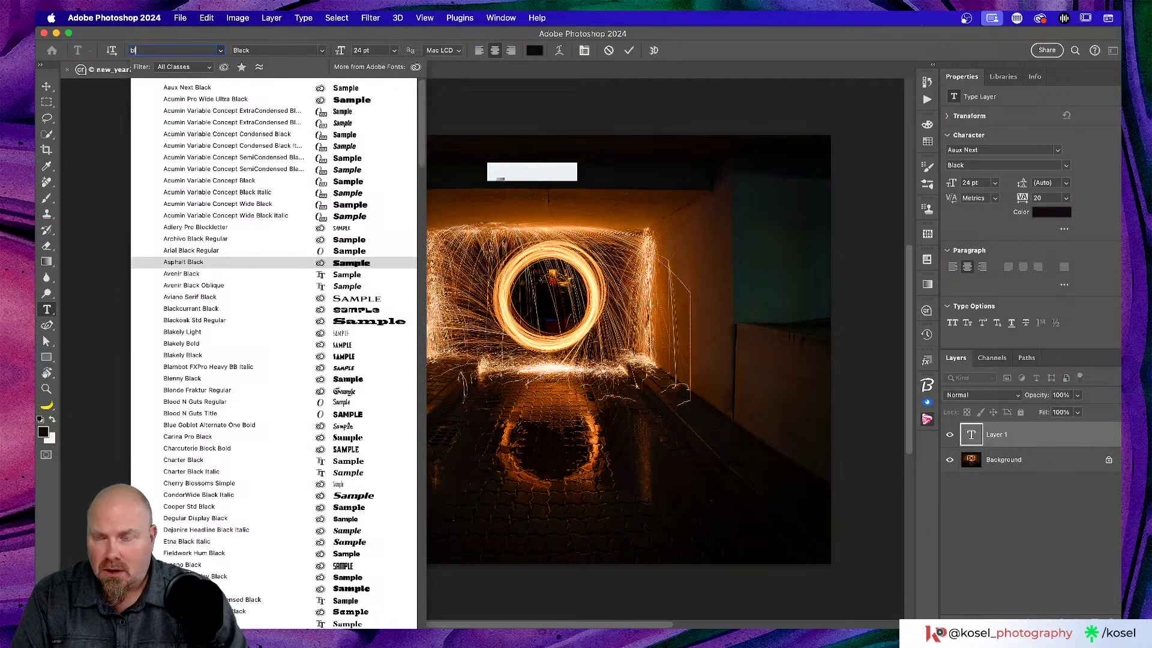
text(akely)
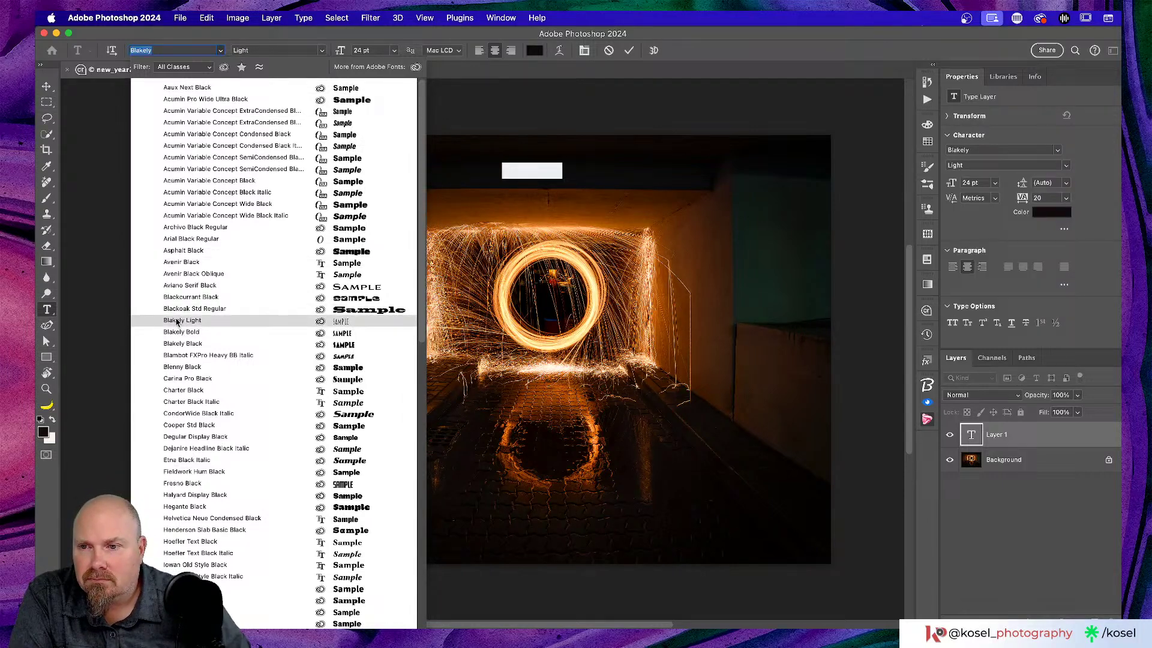
click(177, 320)
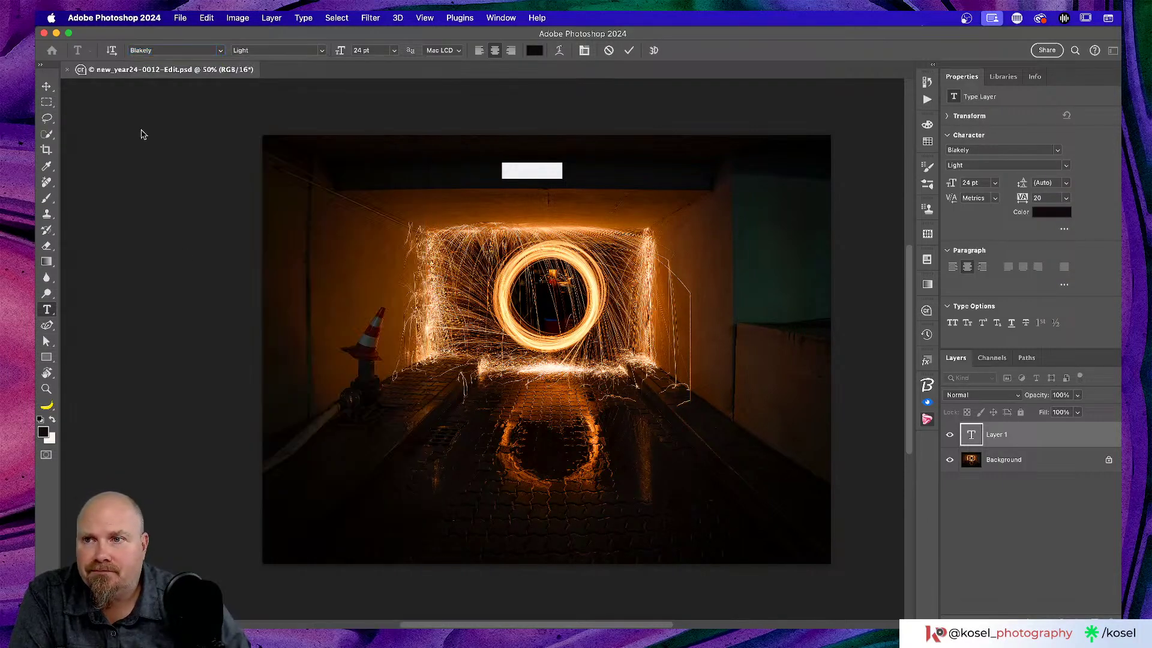
- Set the text colour to the pale yellow ffe094 sampled from the glowing ring
click(536, 51)
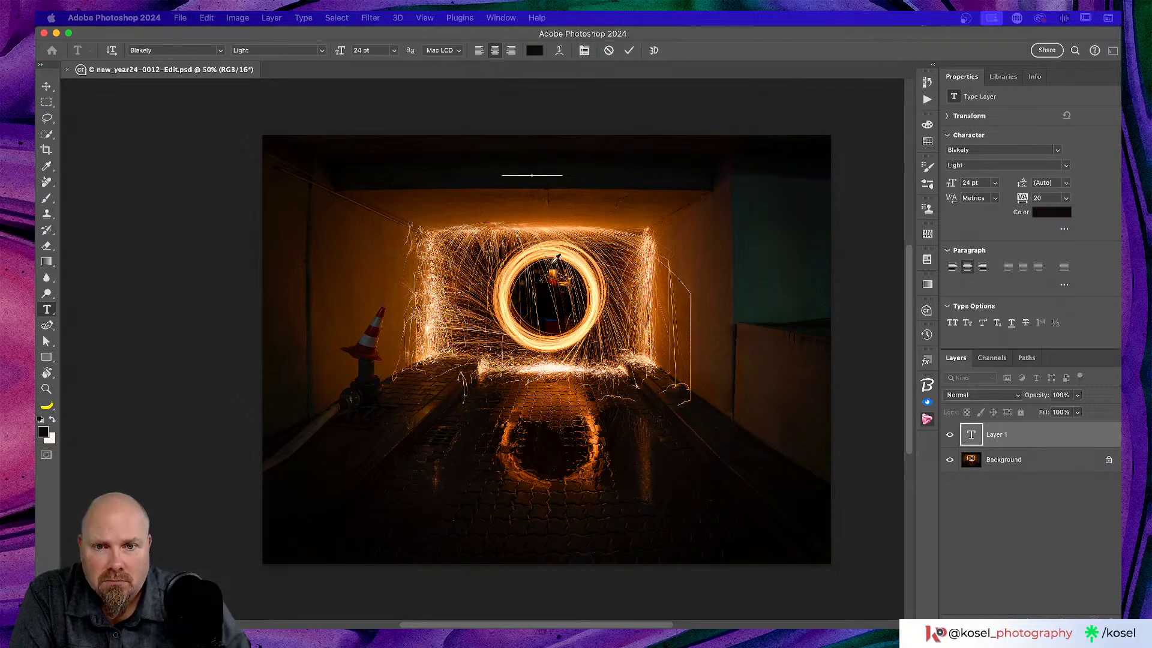
click(564, 251)
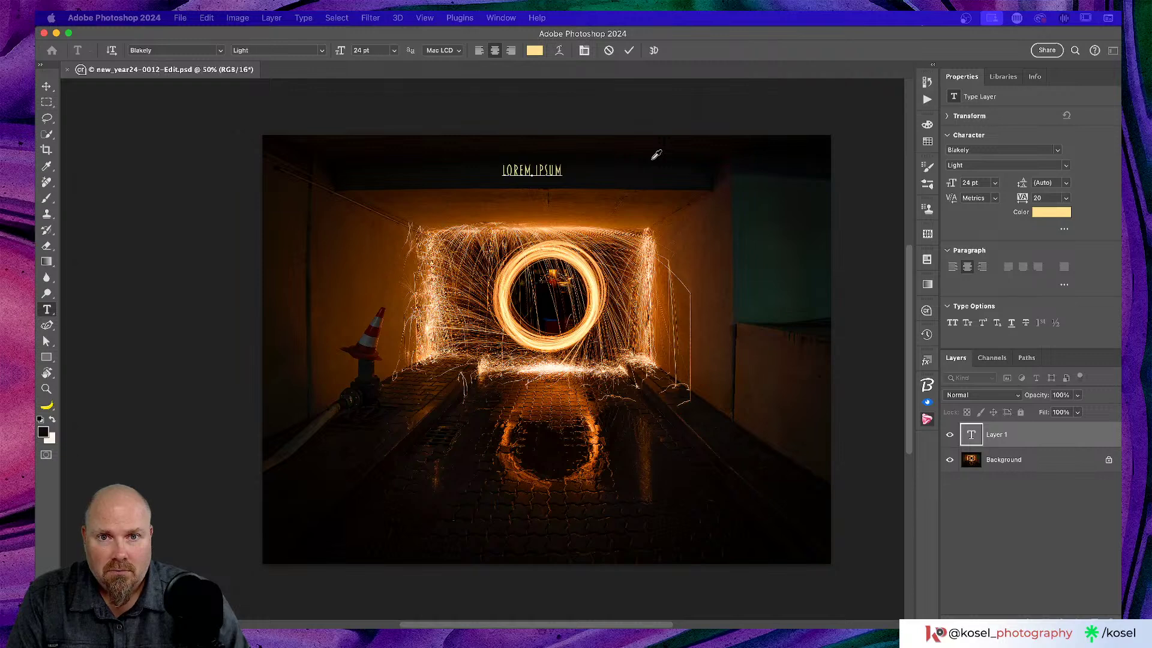
scroll(656, 155, left, 2)
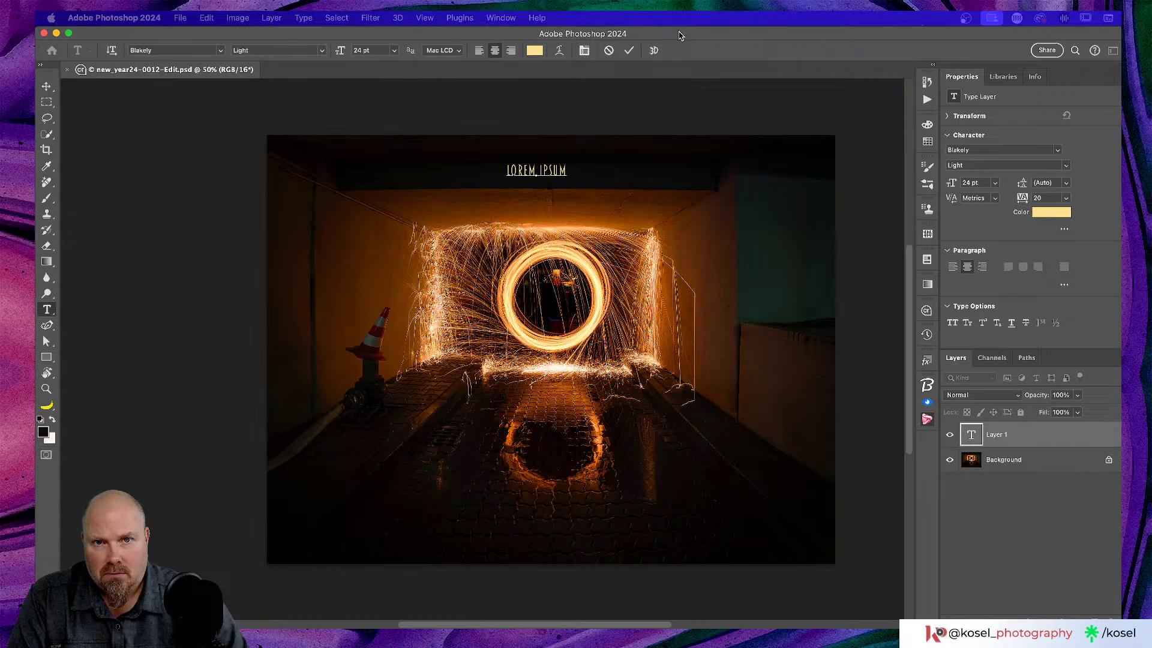
scroll(586, 136, right, 2)
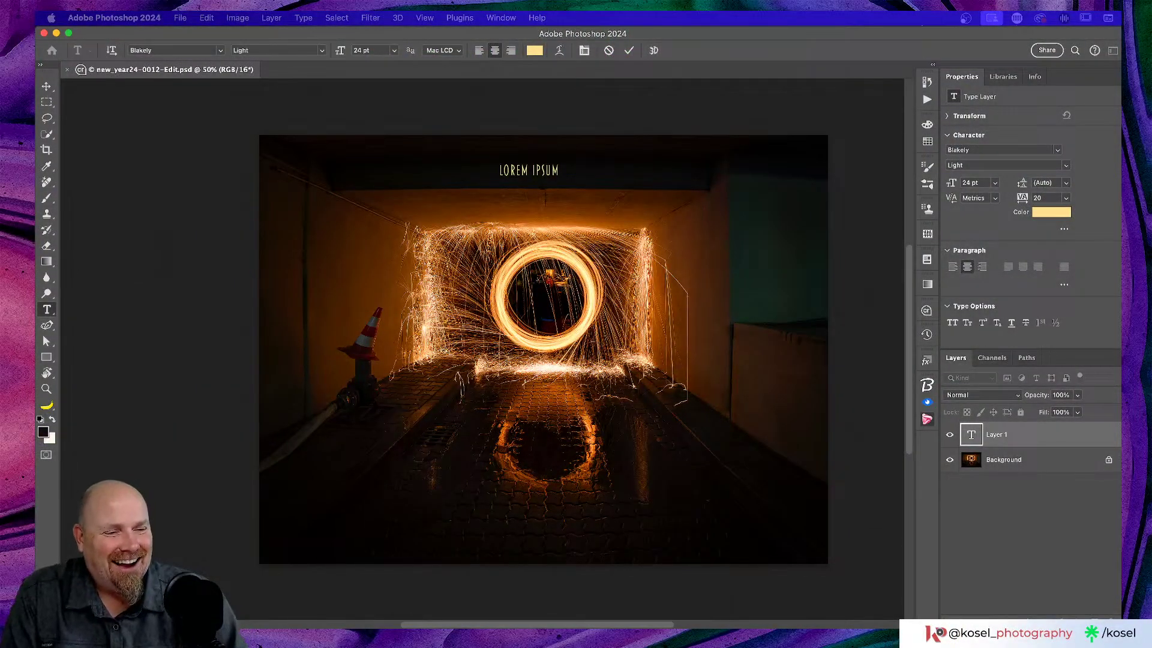
click(1051, 212)
drag(978, 319, 609, 301)
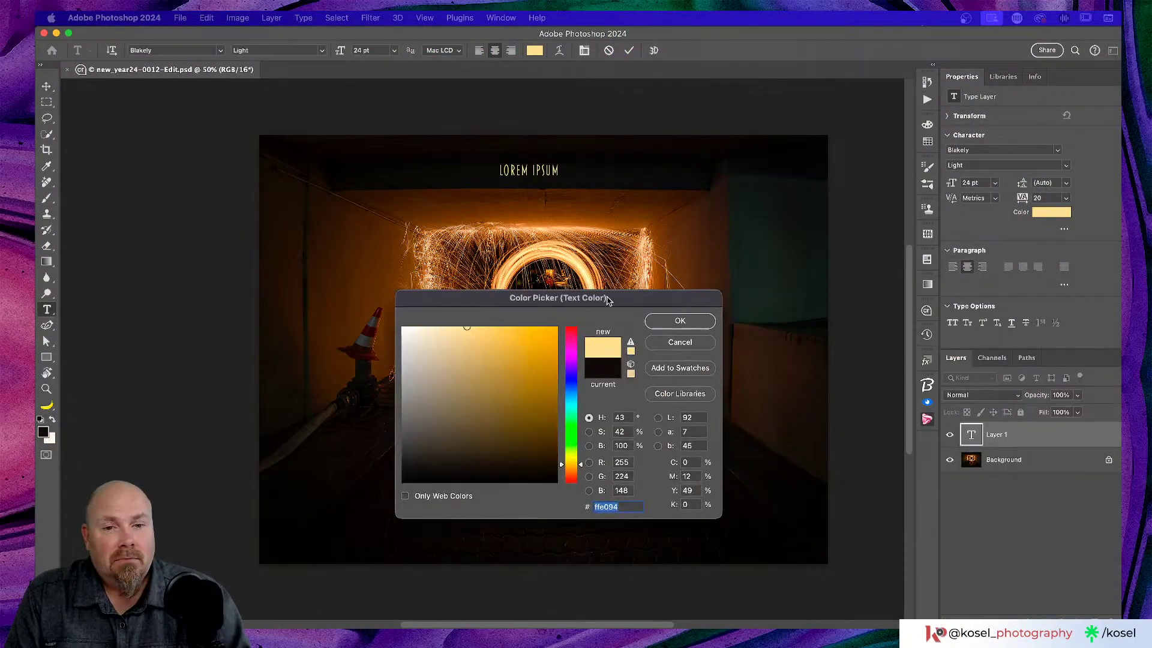
click(690, 322)
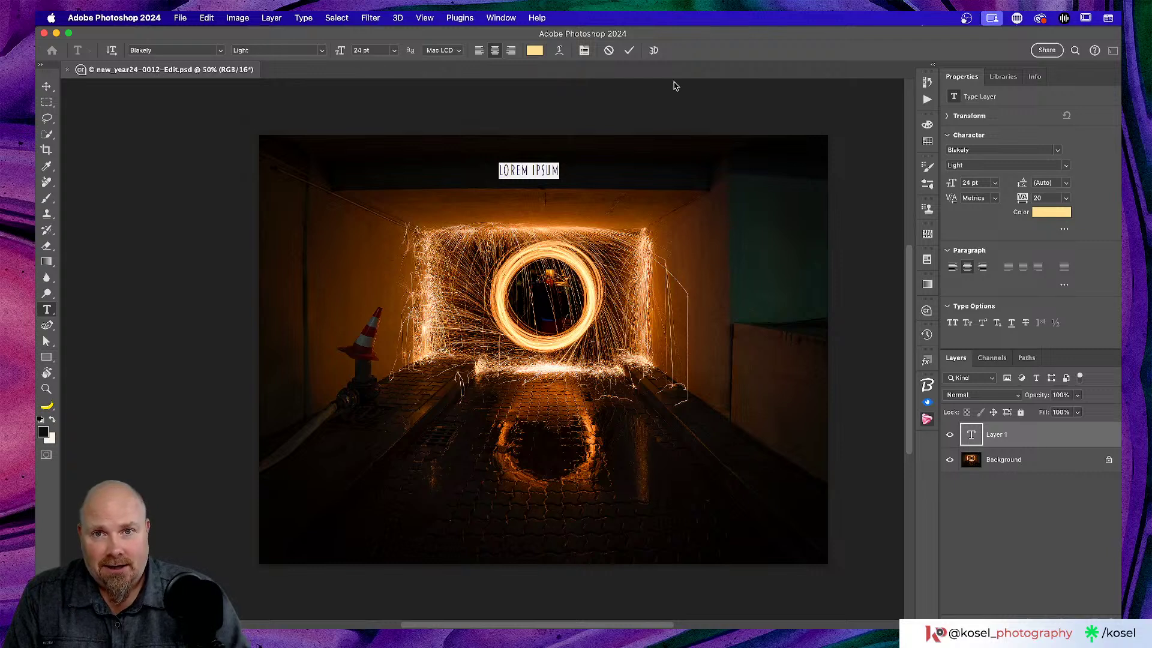
- Replace the placeholder text with the title "Light-n-Art"
text(LIGHT-)
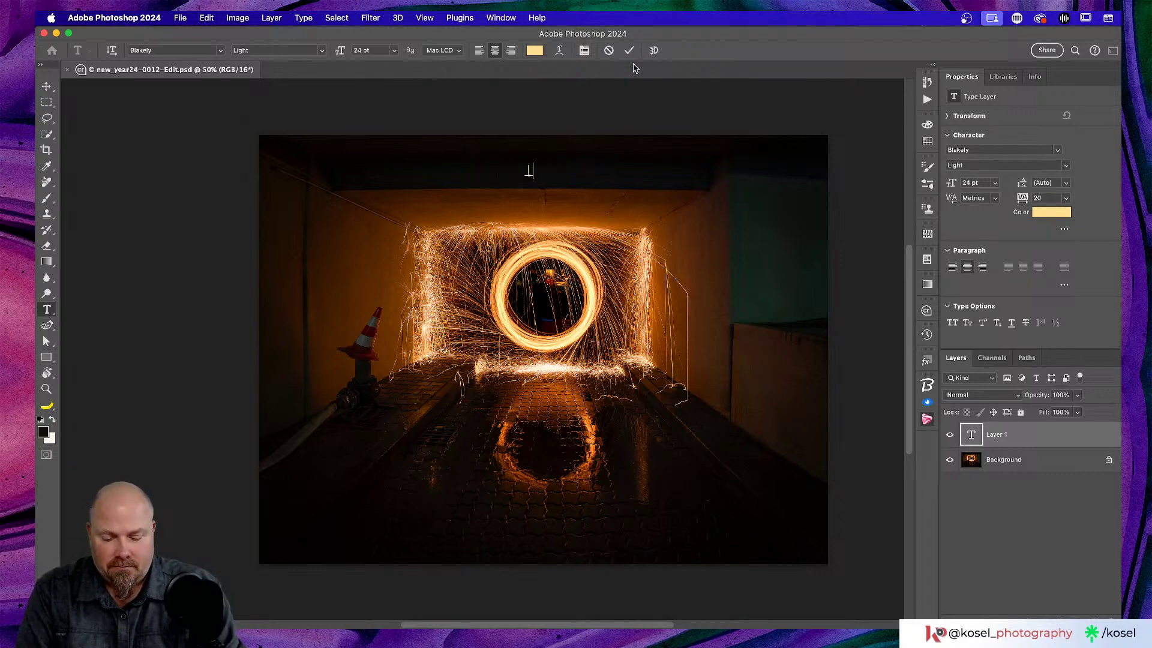
text(N)
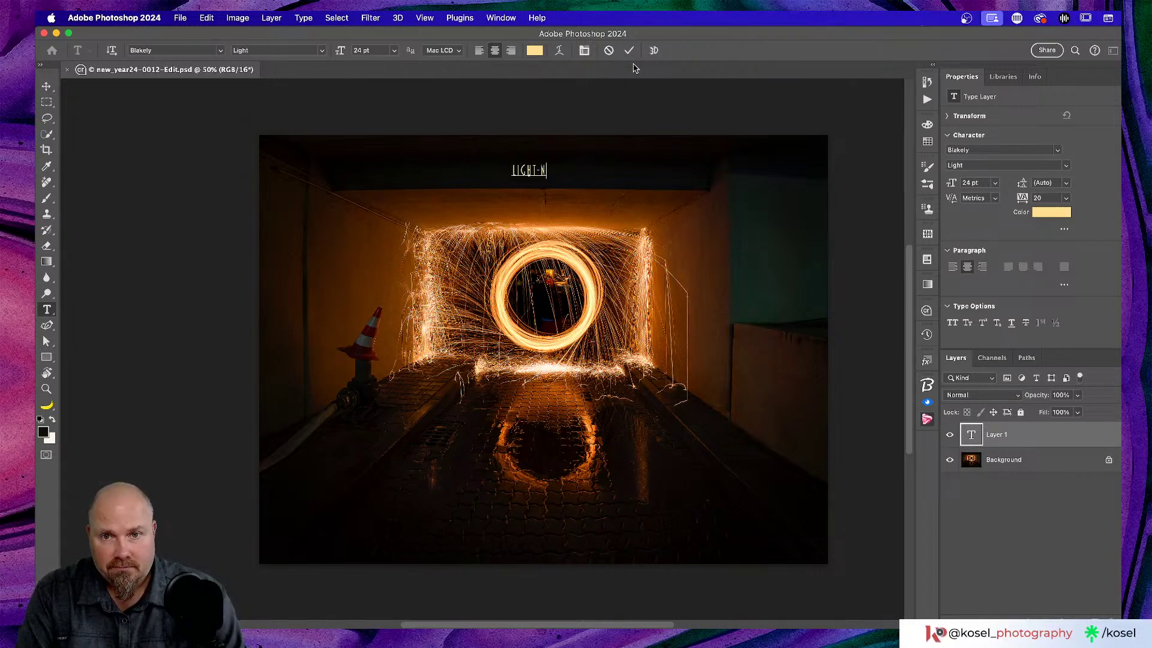
text(-ART)
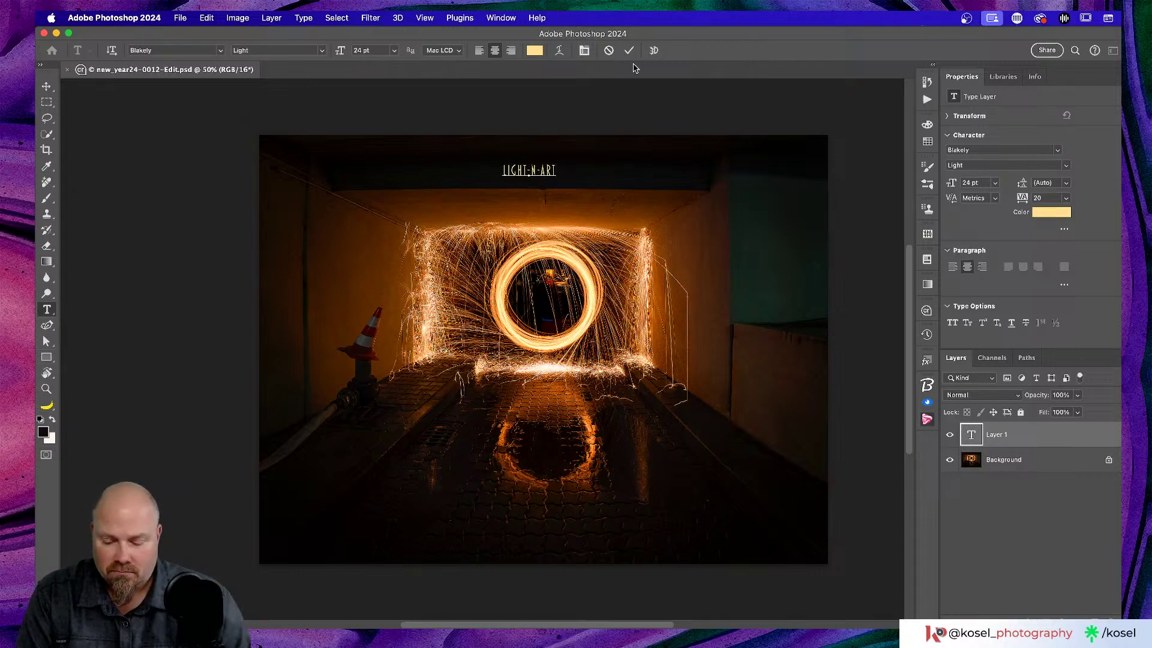
- Set the whole title to 61 pt with Optical kerning and commit the text
key(super+a)
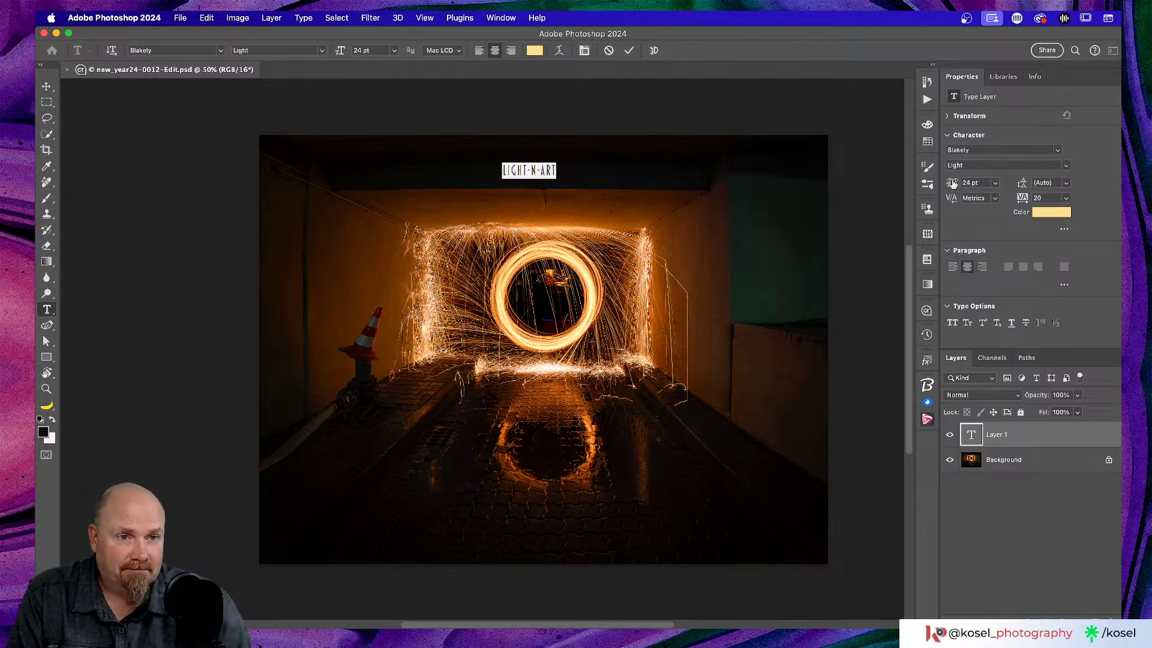
drag(953, 183, 966, 185)
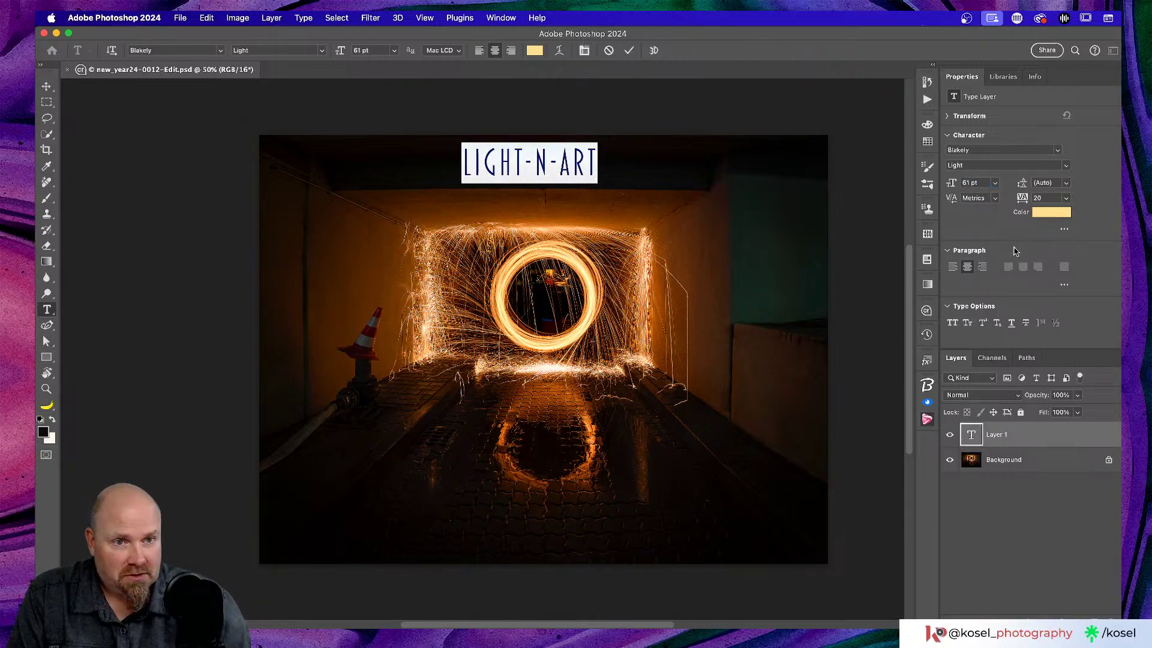
click(997, 198)
click(987, 220)
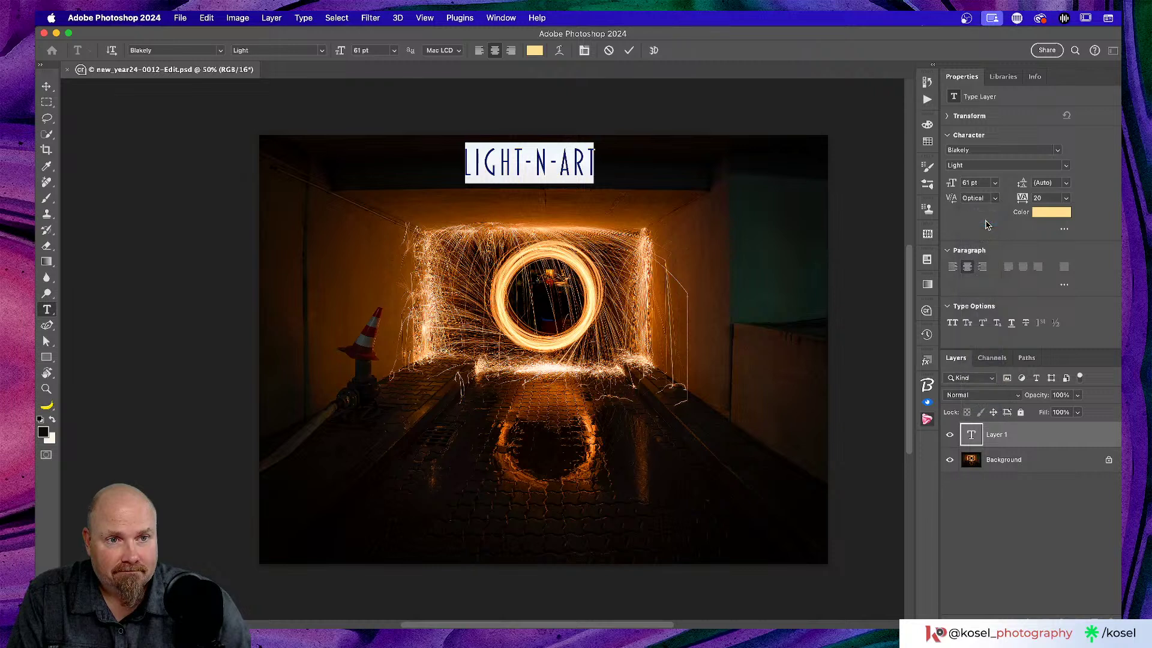
click(628, 50)
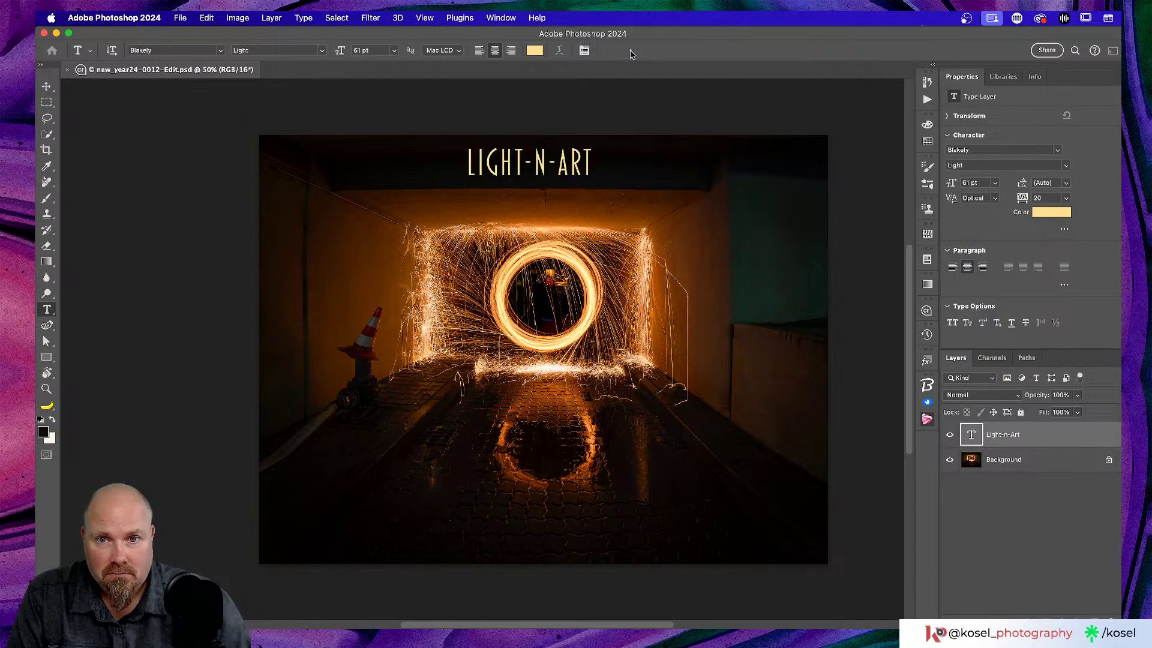
- Move the "Light-n-Art" title down onto the dark pavement below the ring's reflection
click(46, 87)
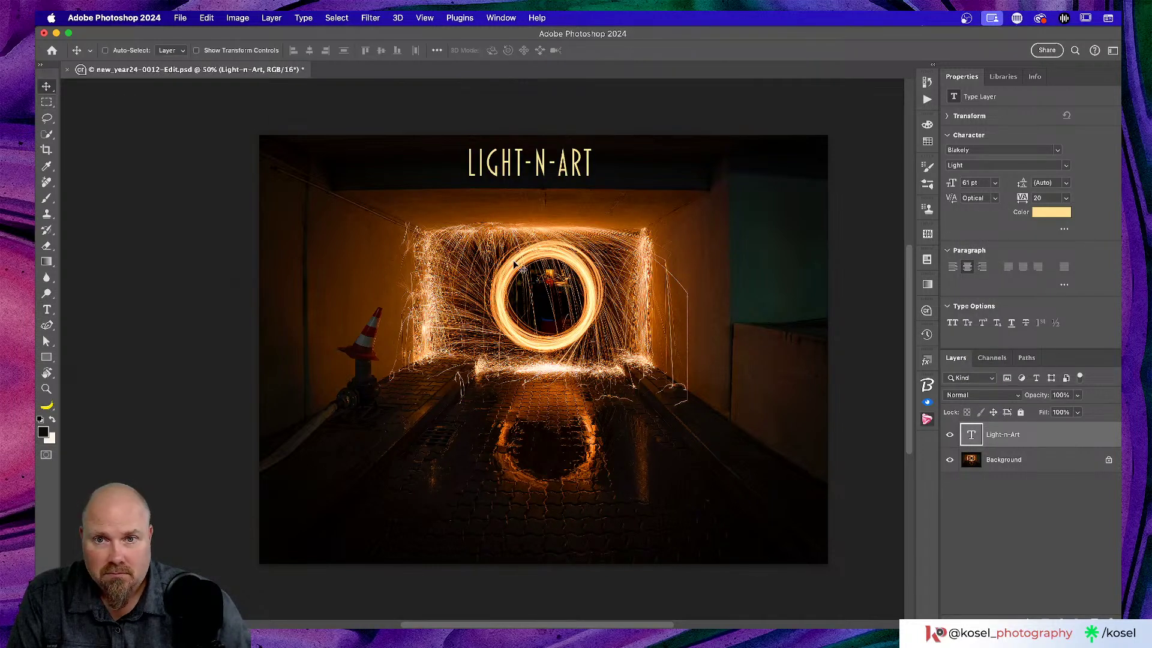
drag(546, 164, 544, 173)
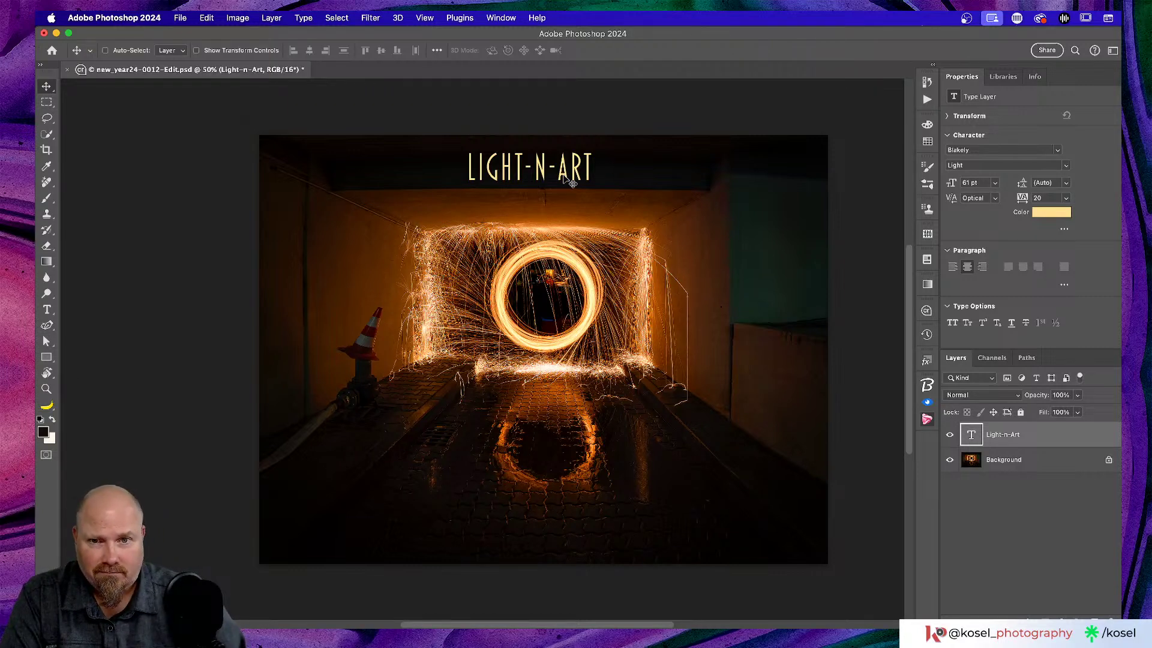
drag(551, 170, 548, 520)
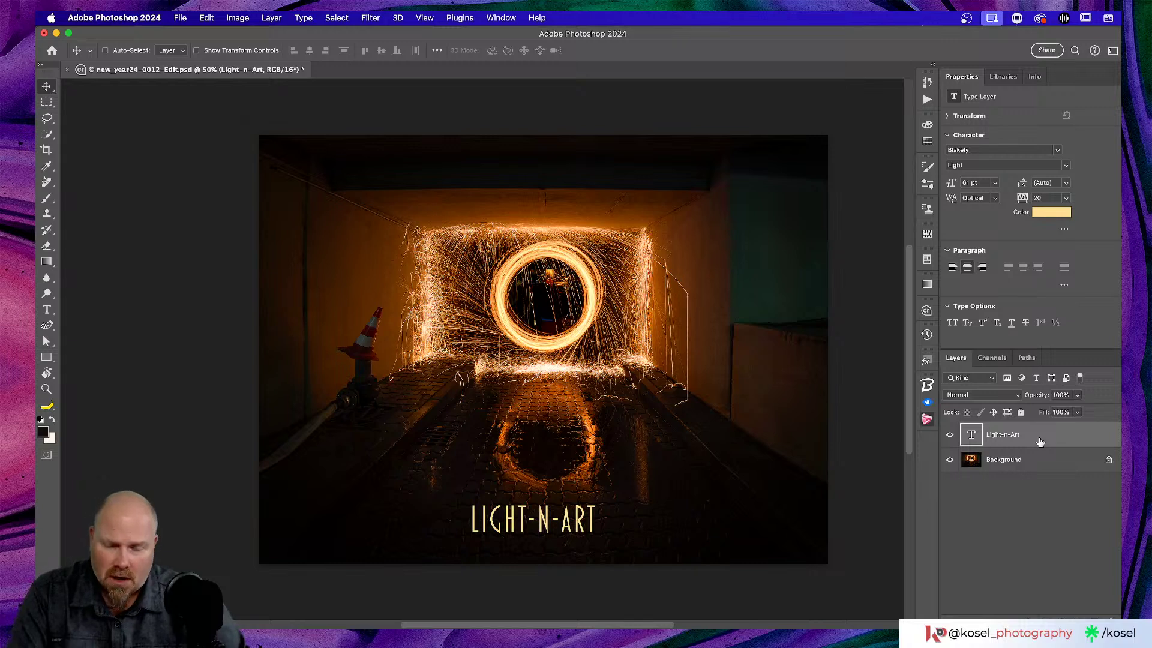
- Centre the title horizontally on the image, aligning to the canvas instead of the selection
click(436, 51)
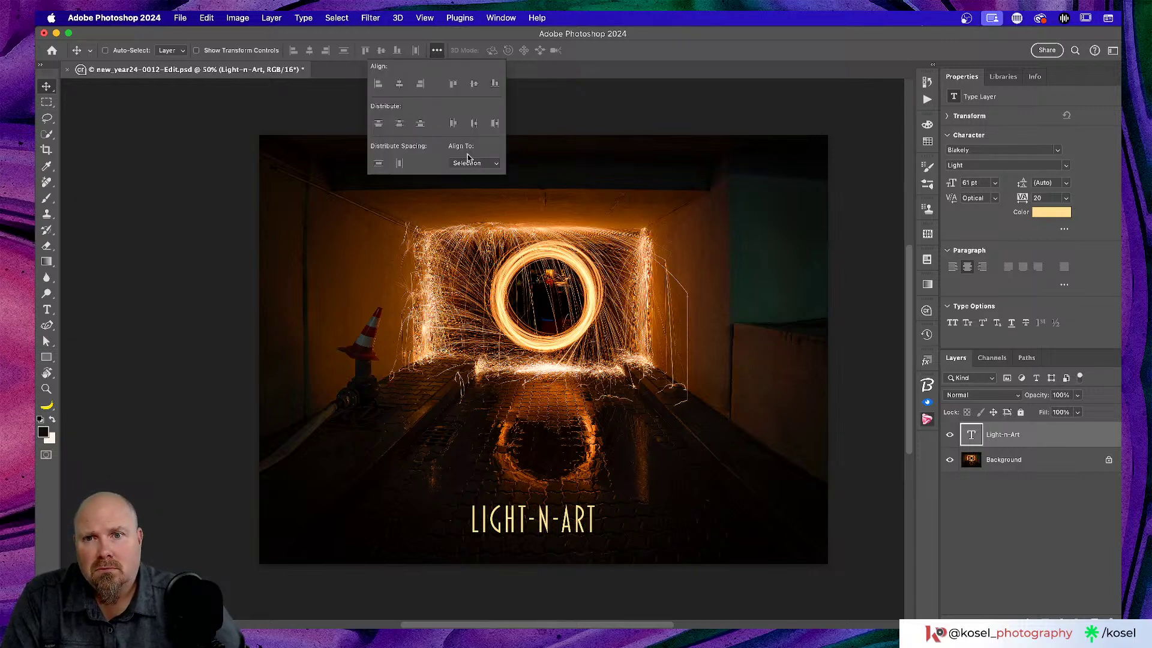
click(467, 160)
click(465, 175)
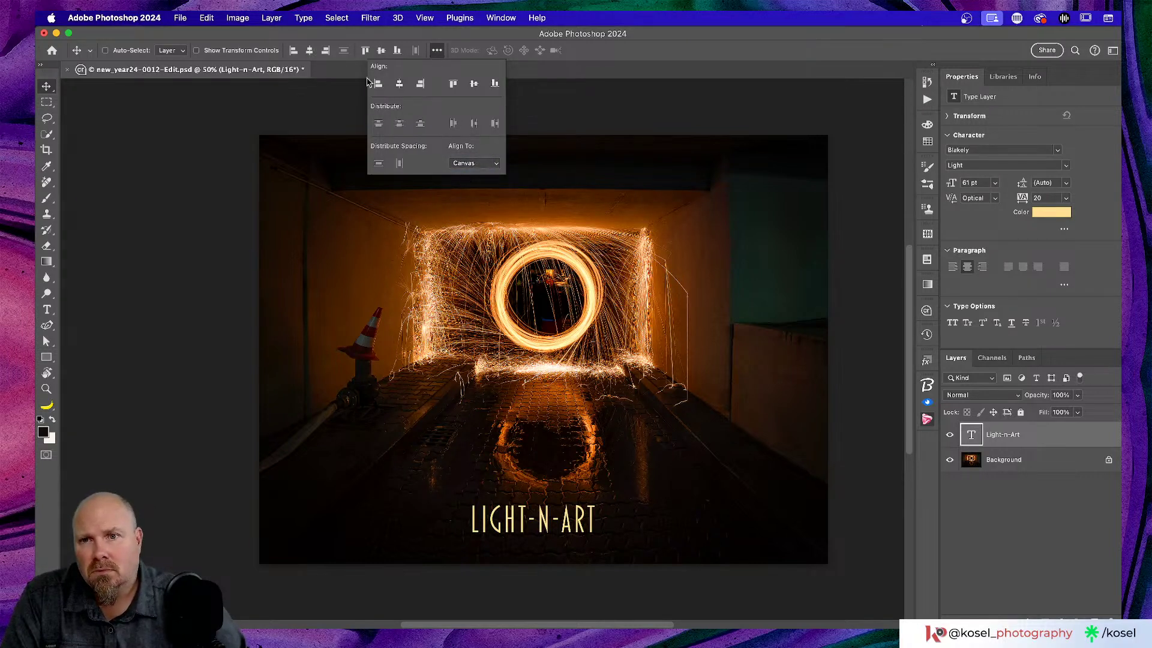
click(399, 84)
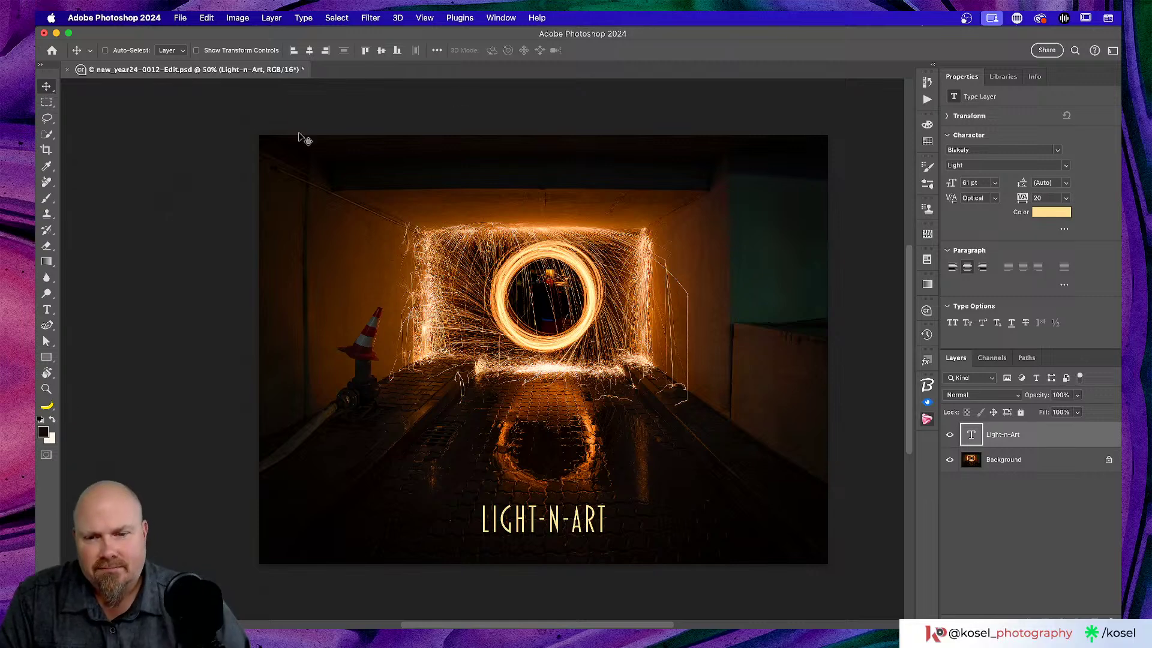
- Add a Gradient Overlay layer style to the "Light-n-Art" title and set its angle to 90°
scroll(561, 337, down, 2)
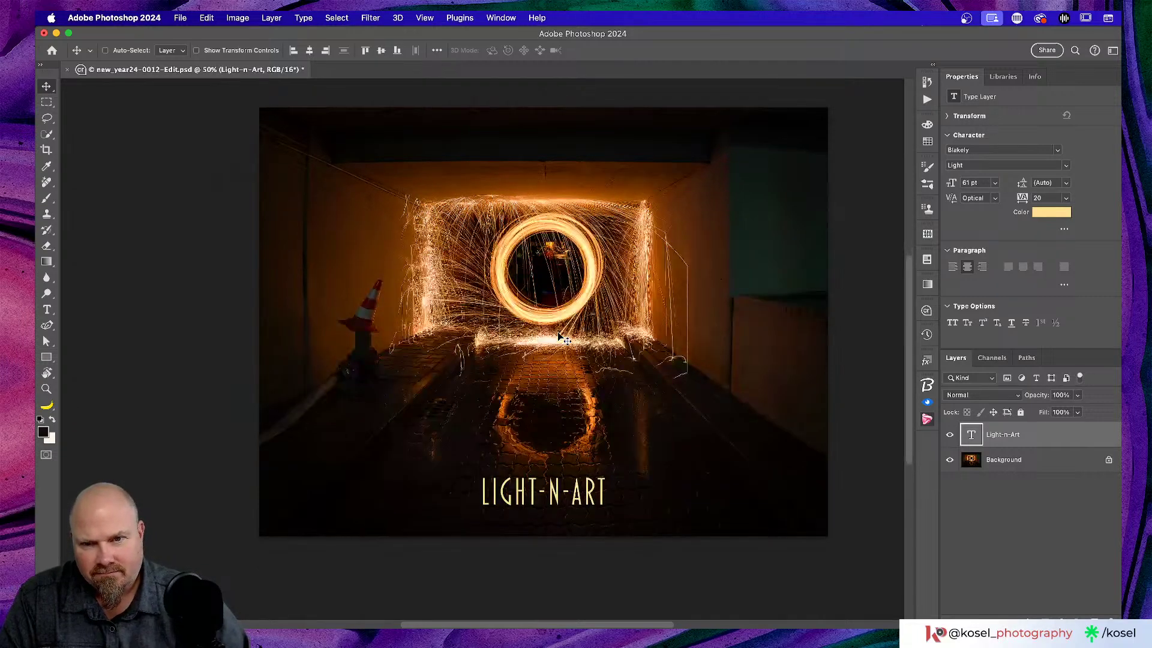
scroll(560, 337, left, 6)
scroll(561, 338, down, 4)
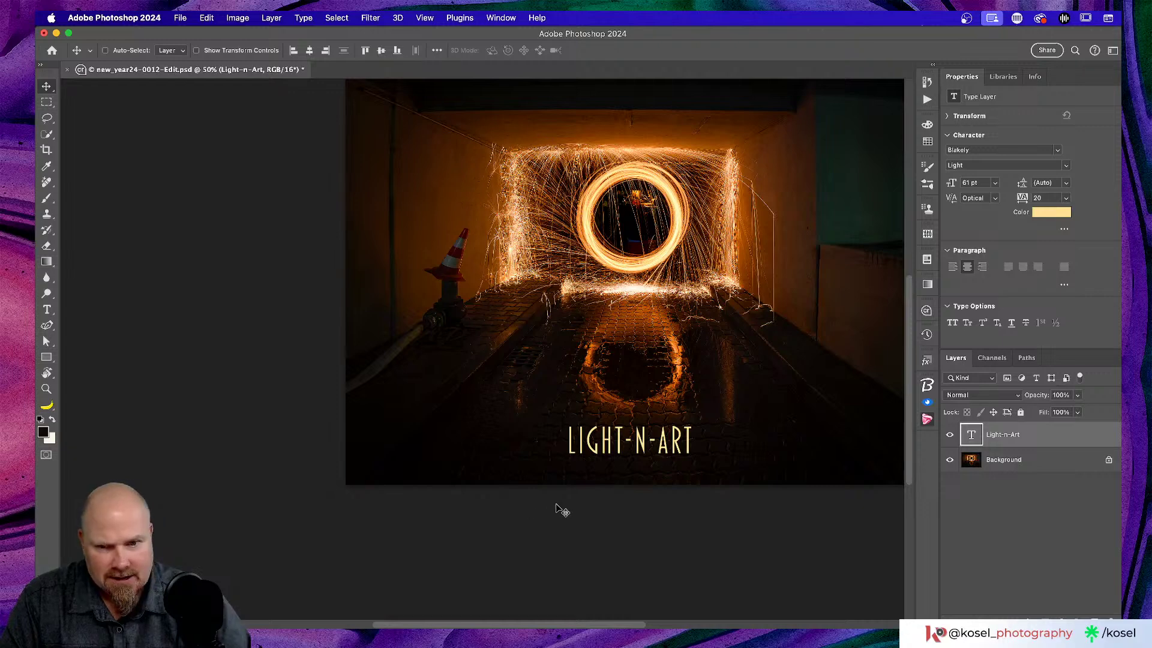
scroll(560, 508, up, 4)
scroll(560, 509, right, 1)
double_click(1078, 435)
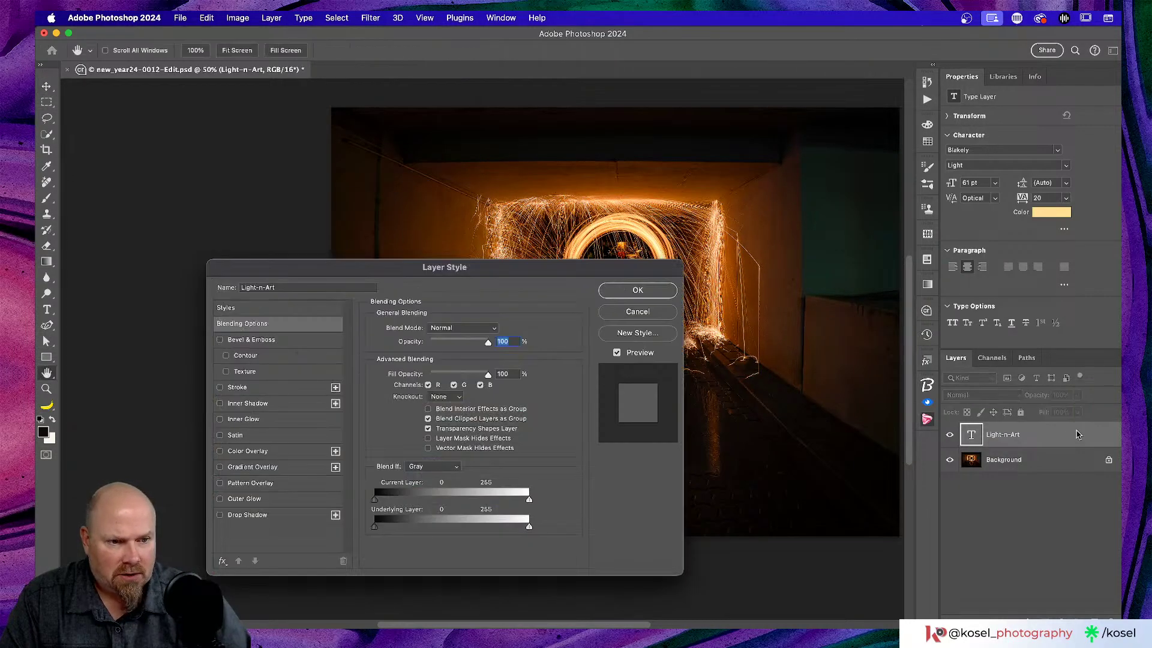
scroll(627, 174, left, 5)
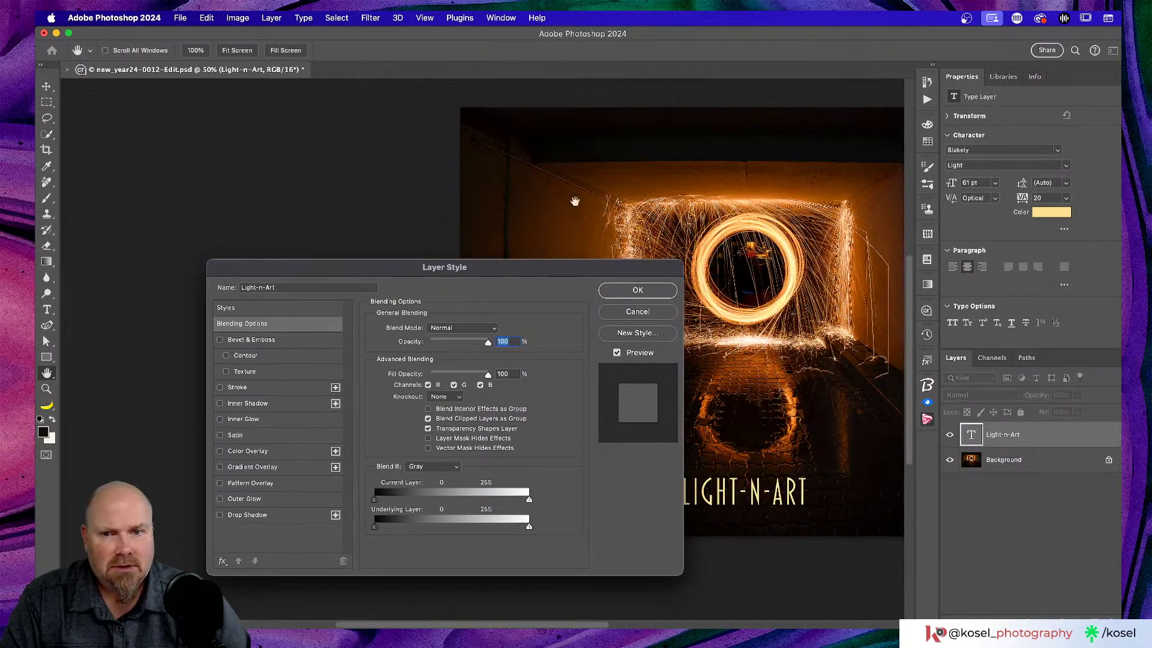
drag(508, 270, 390, 98)
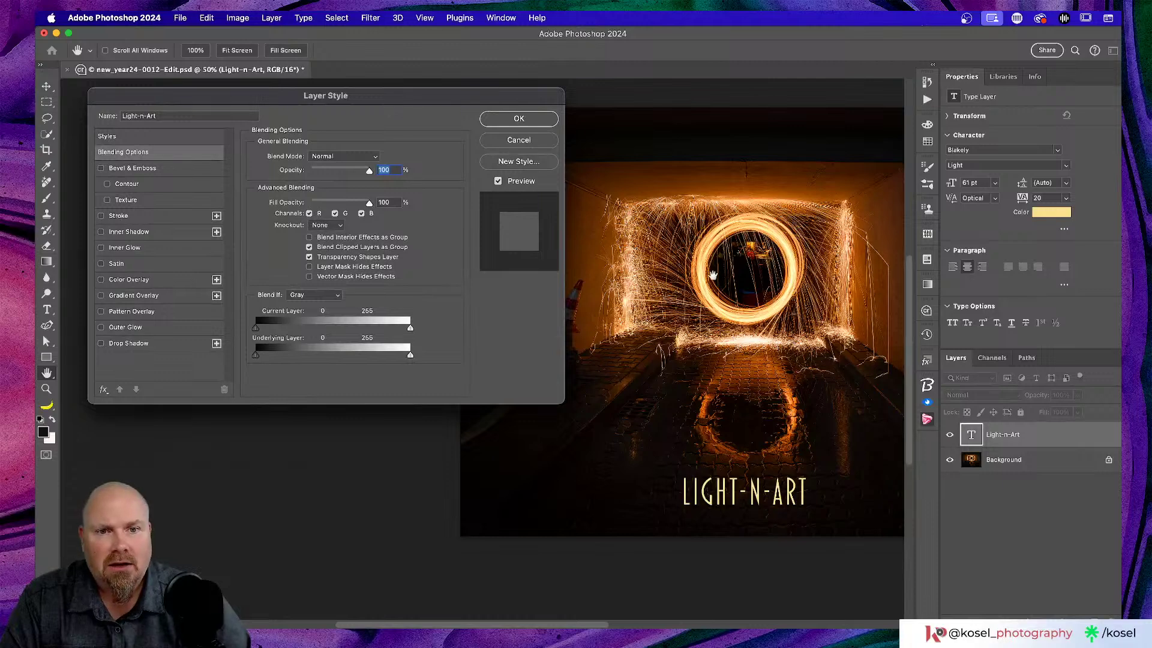
scroll(711, 275, right, 2)
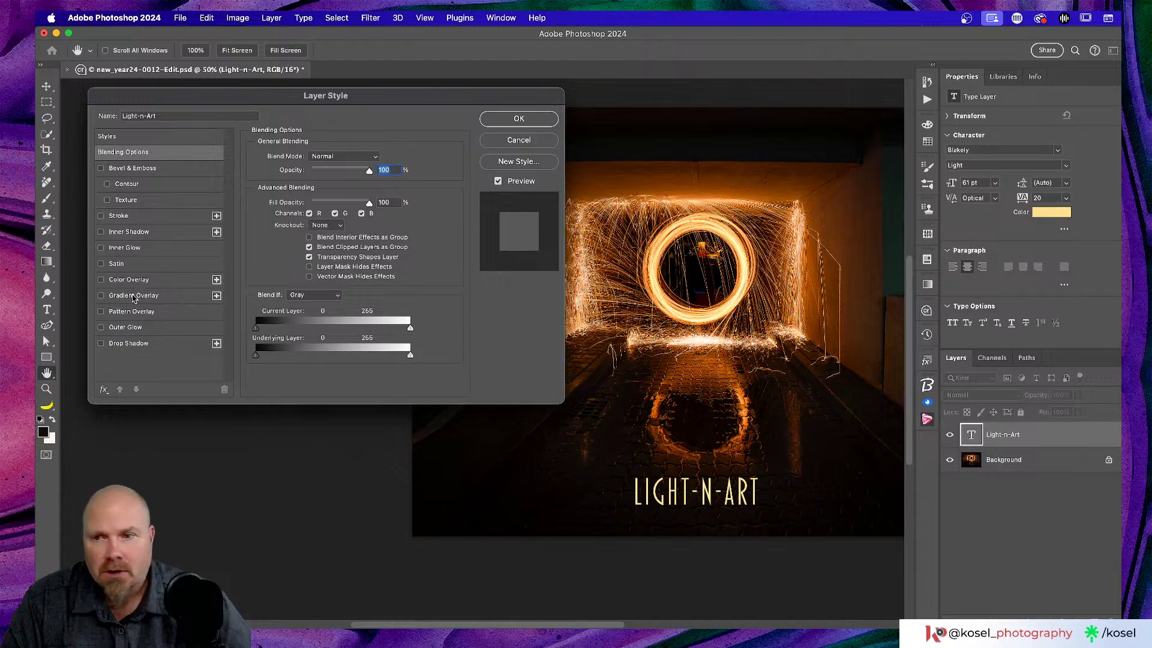
click(133, 297)
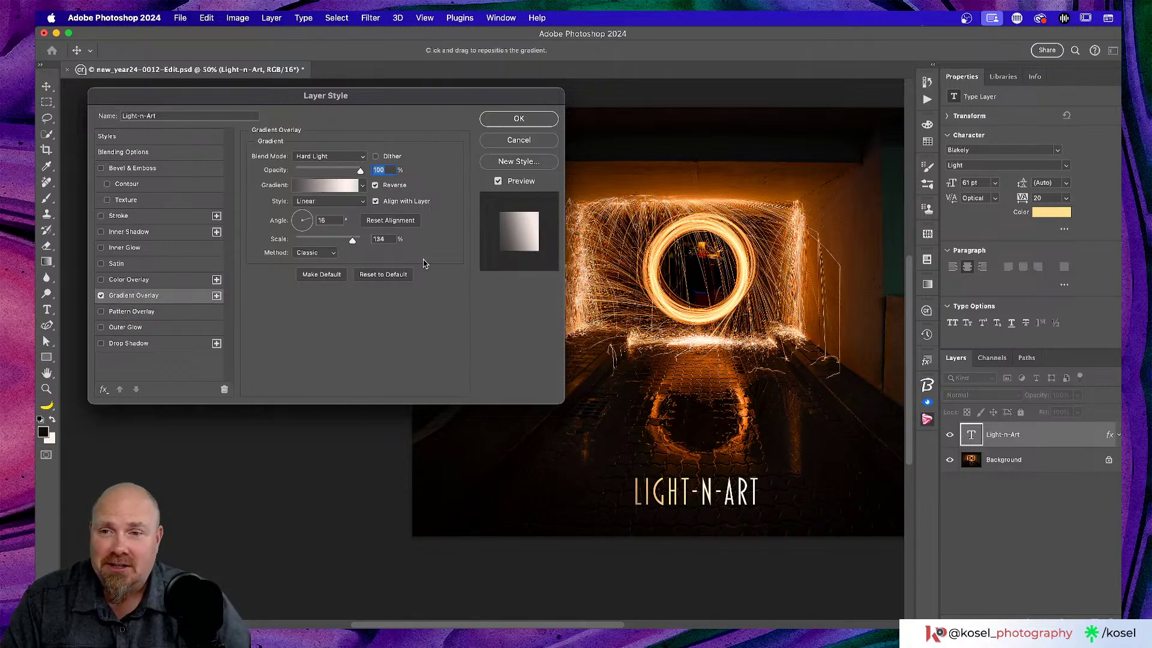
key(Tab)
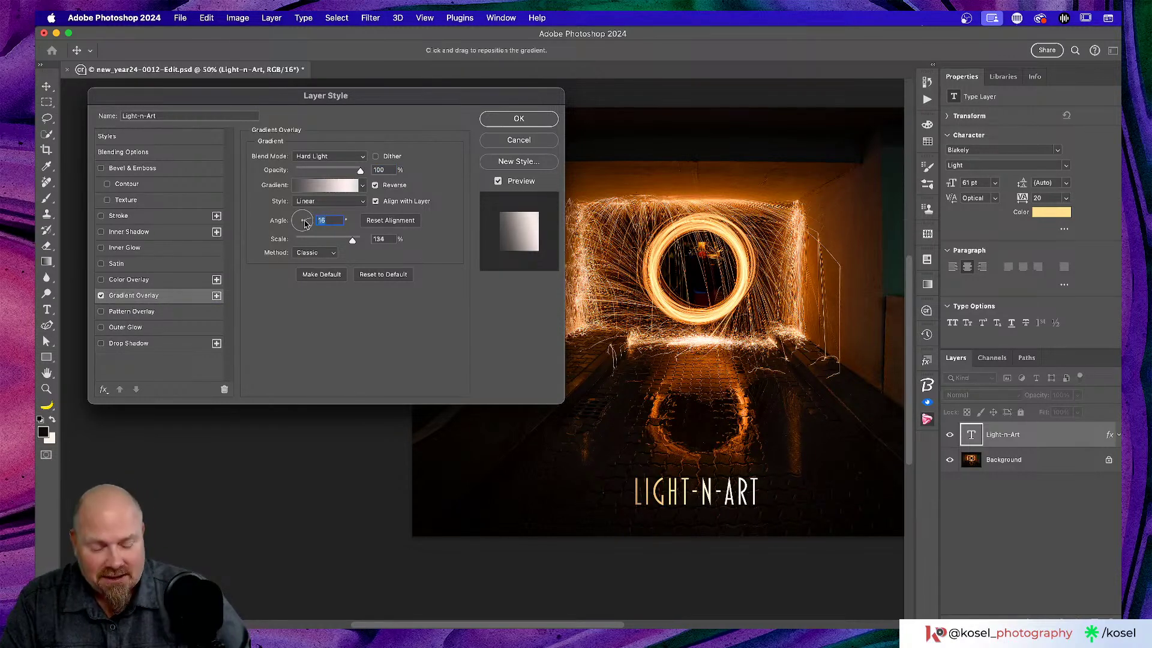
text(0)
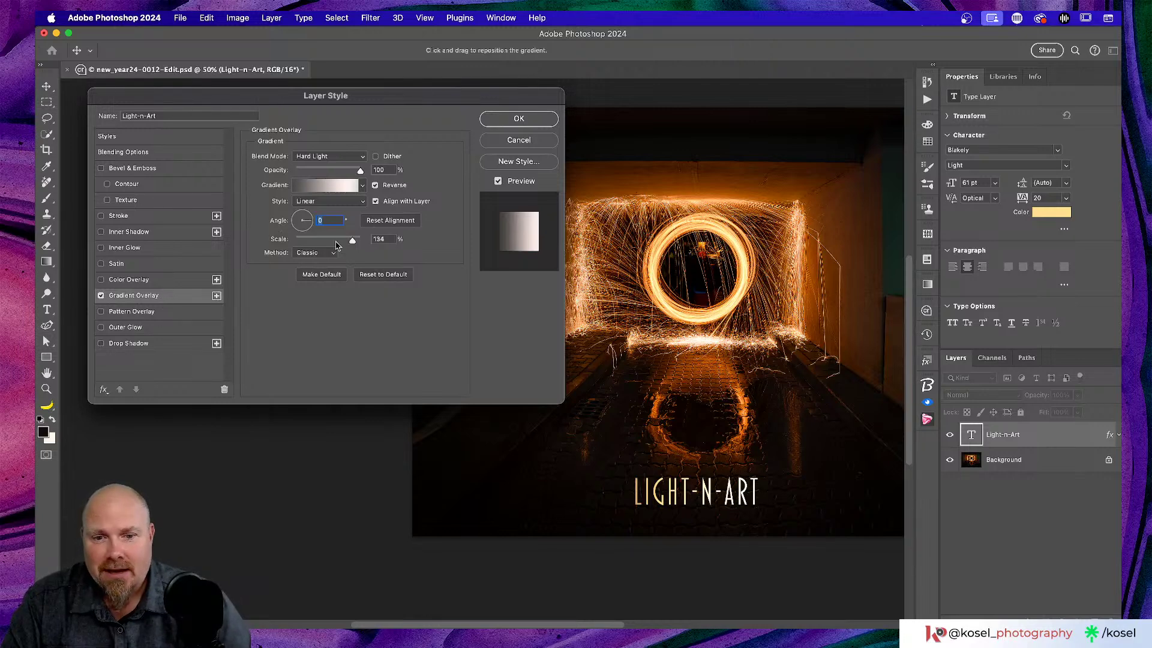
text(90)
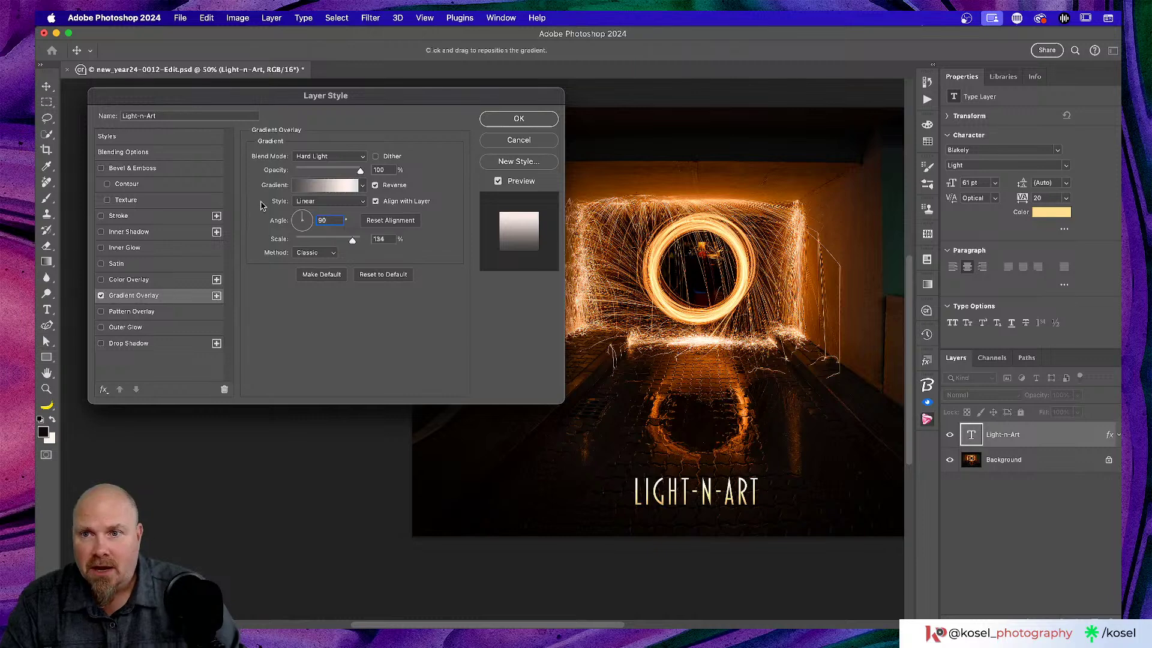
- Set the gradient overlay's blend mode to Normal
click(362, 156)
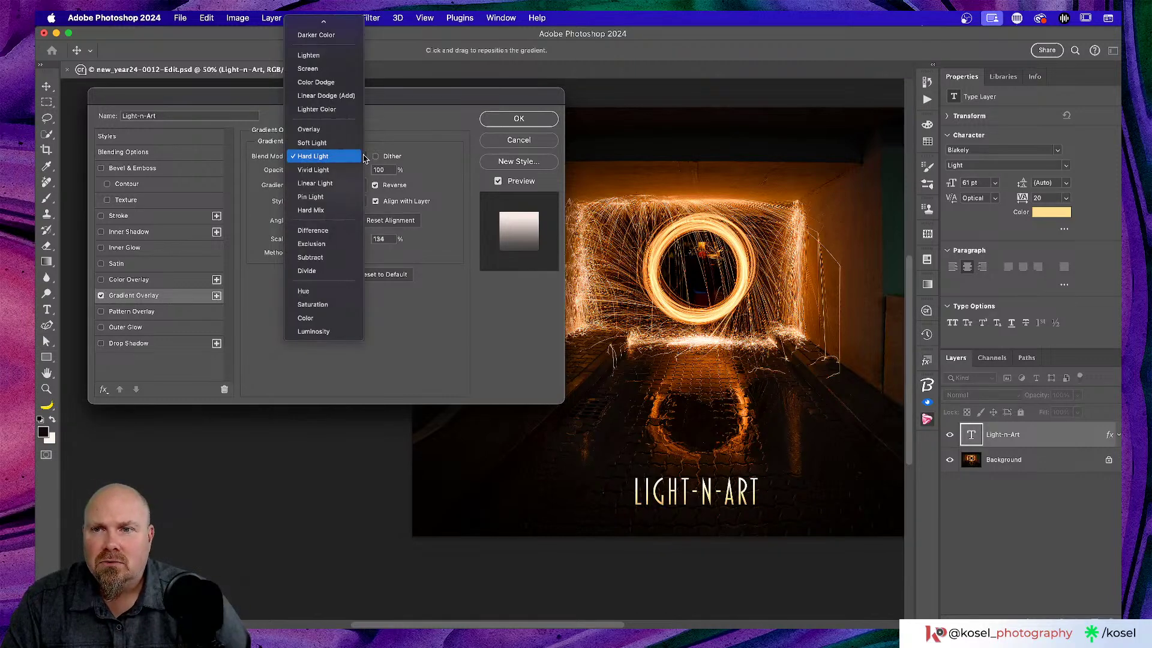
scroll(316, 77, up, 2)
scroll(316, 77, up, 2)
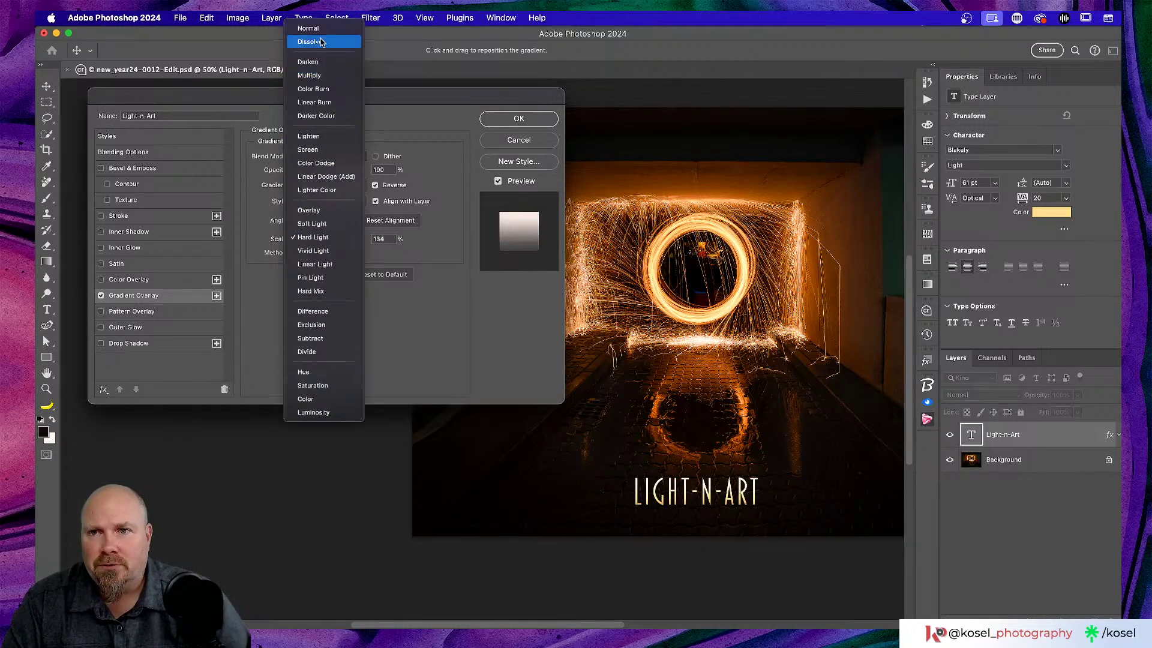
click(319, 28)
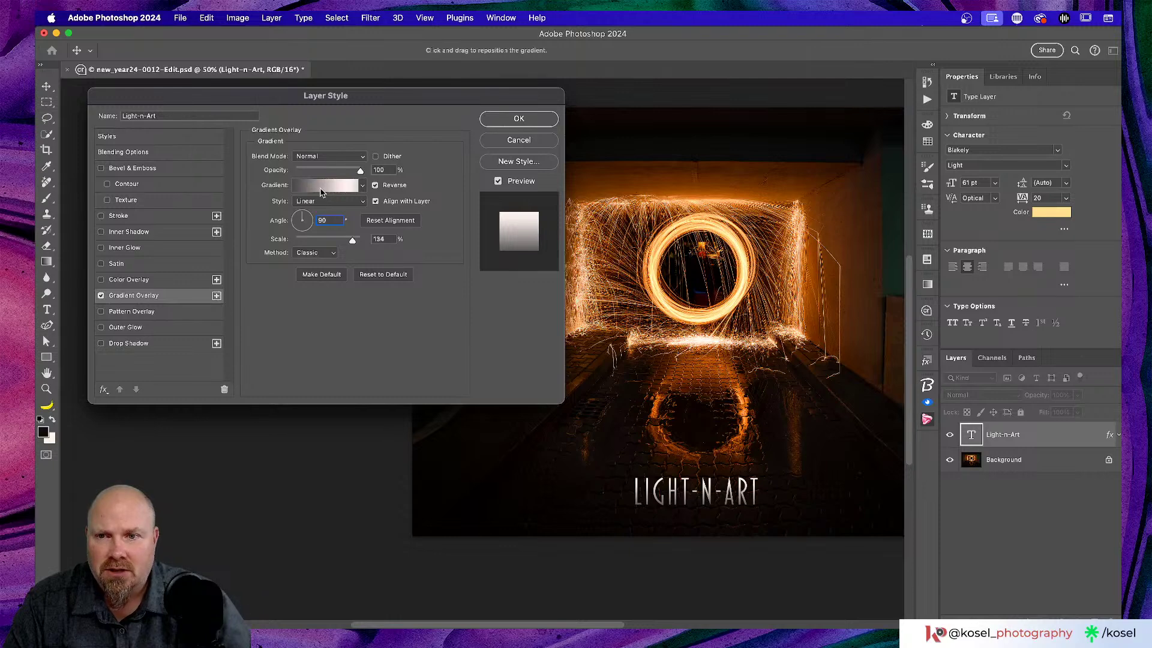
- Open the overlay's gradient for editing and remove its two intermediate colour stops
click(321, 187)
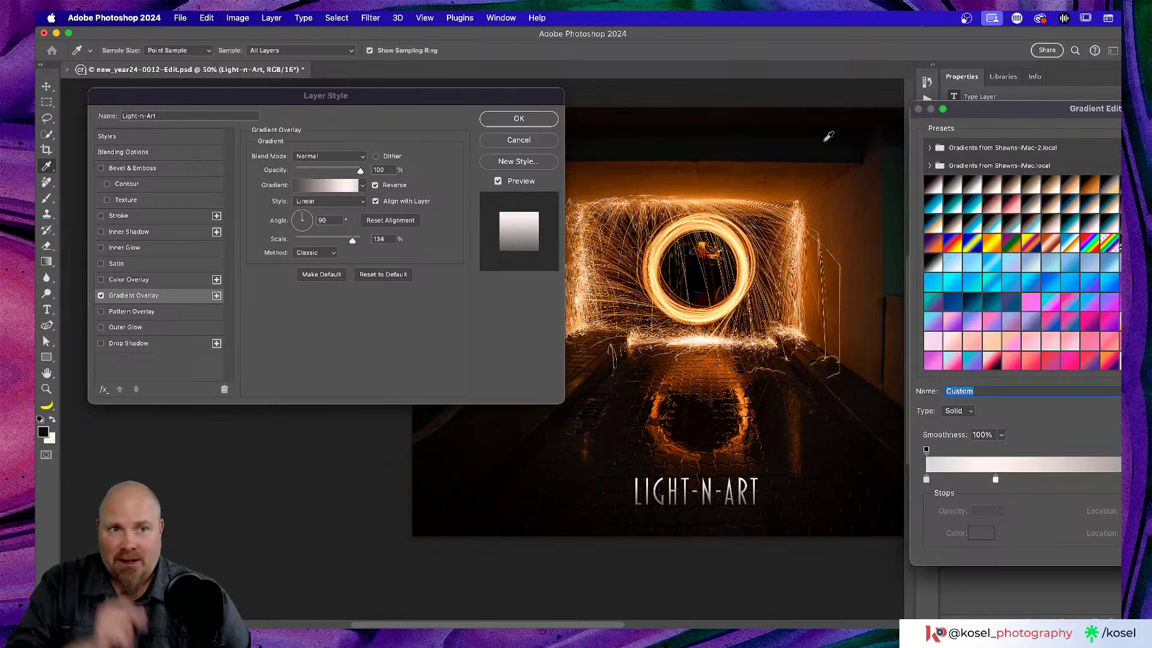
drag(1096, 113, 297, 69)
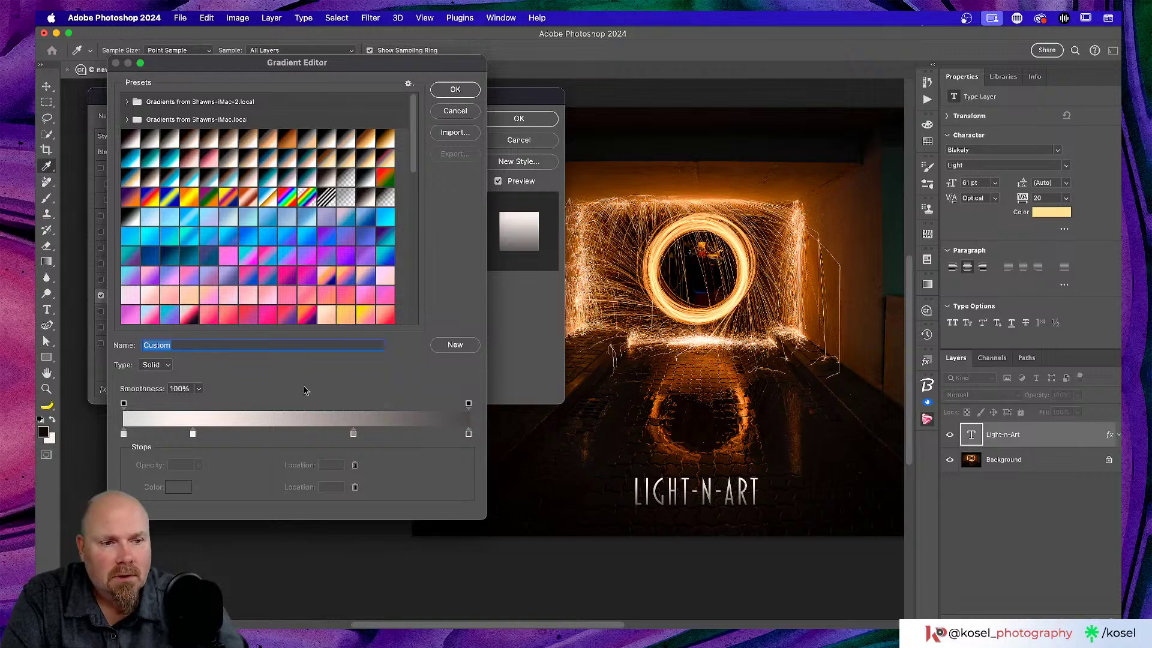
click(192, 434)
drag(193, 433, 193, 479)
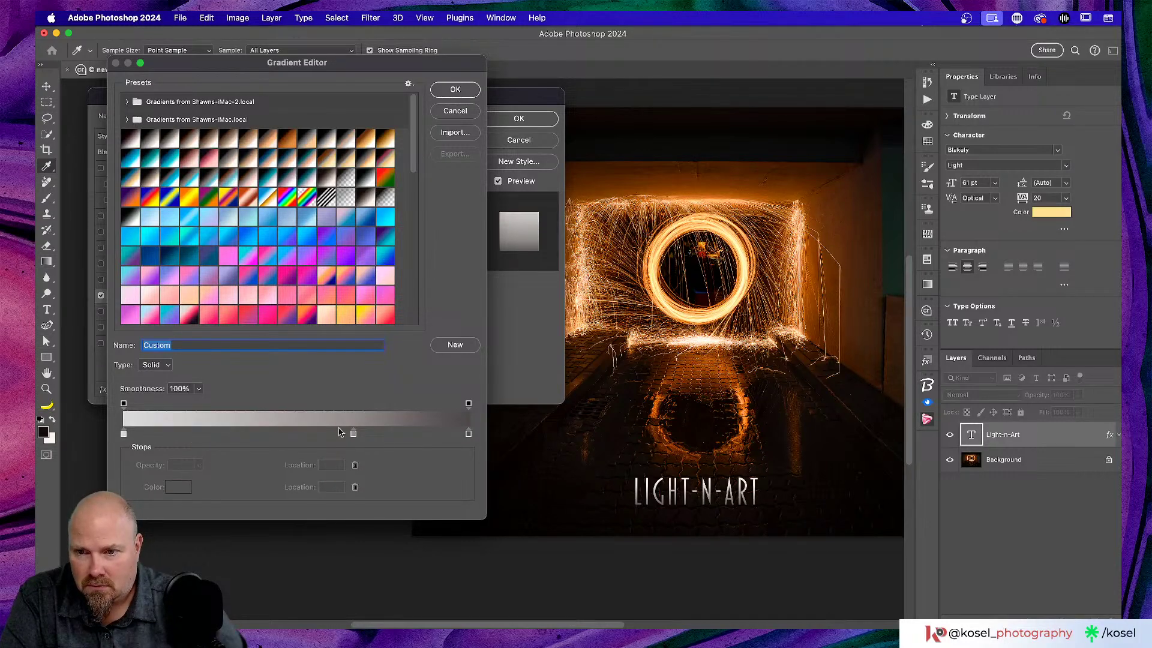
drag(353, 433, 354, 477)
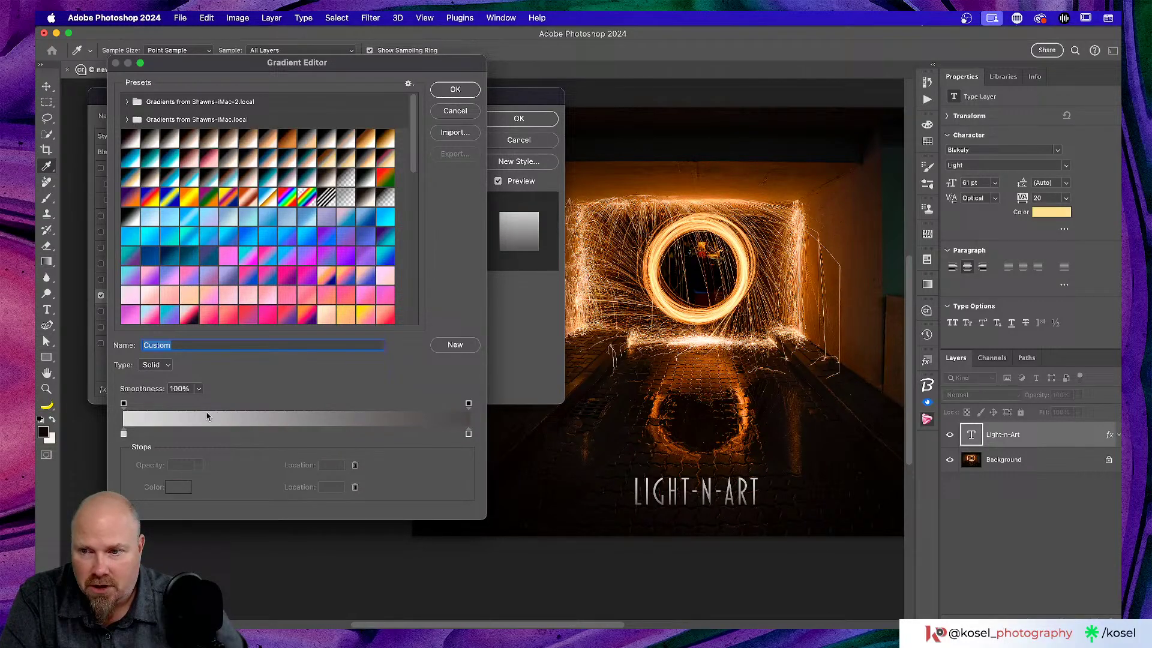
- Set the gradient's starting colour stop to the pale cream fffdd4 sampled from the glowing ring
double_click(124, 433)
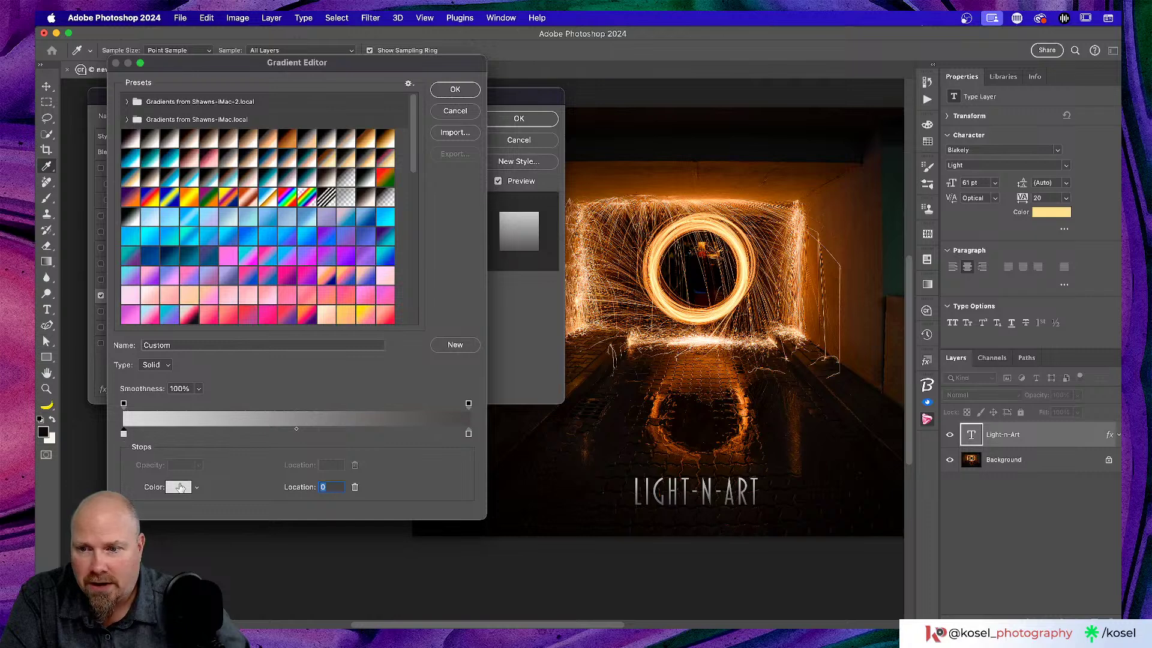
drag(627, 305, 349, 345)
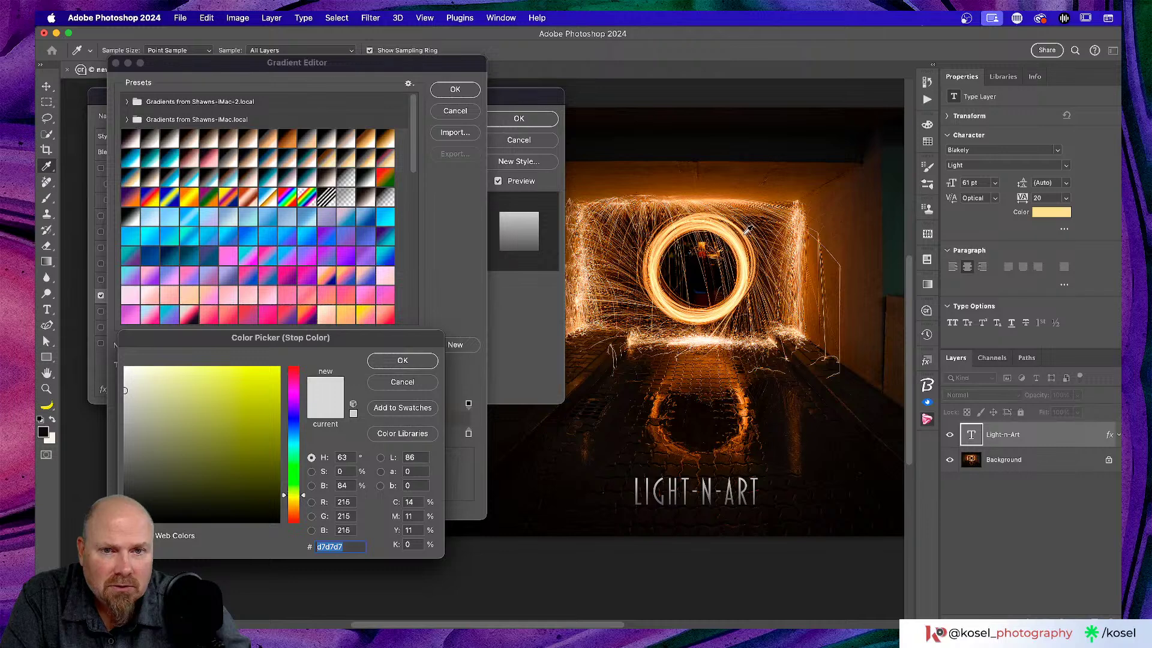
click(747, 229)
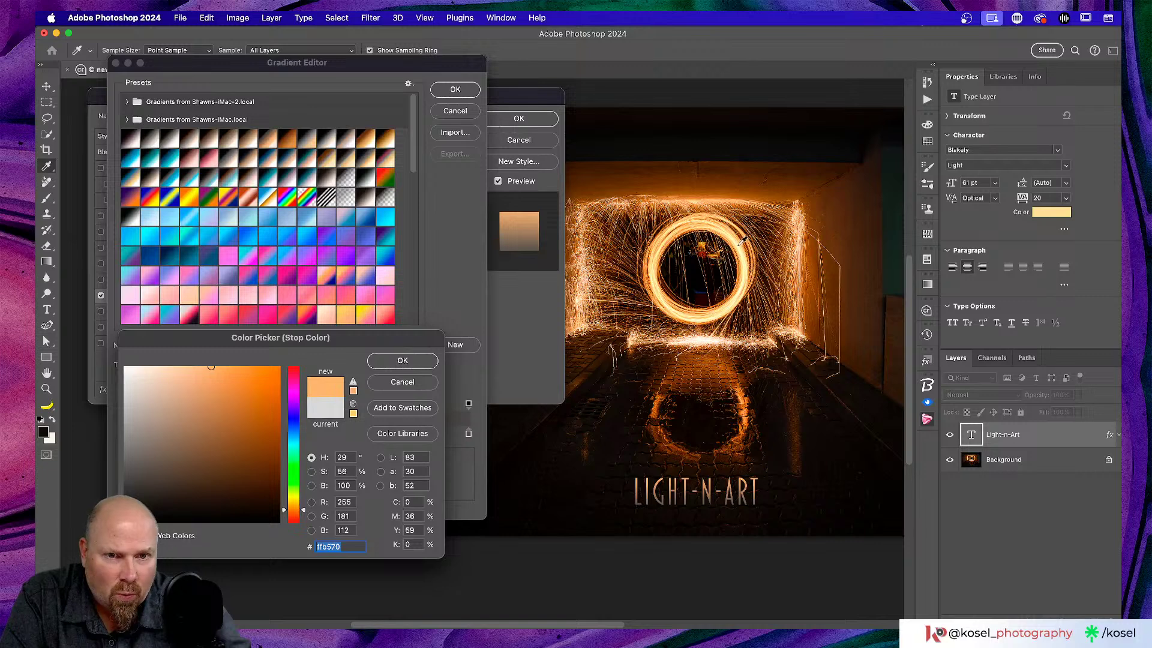
click(744, 240)
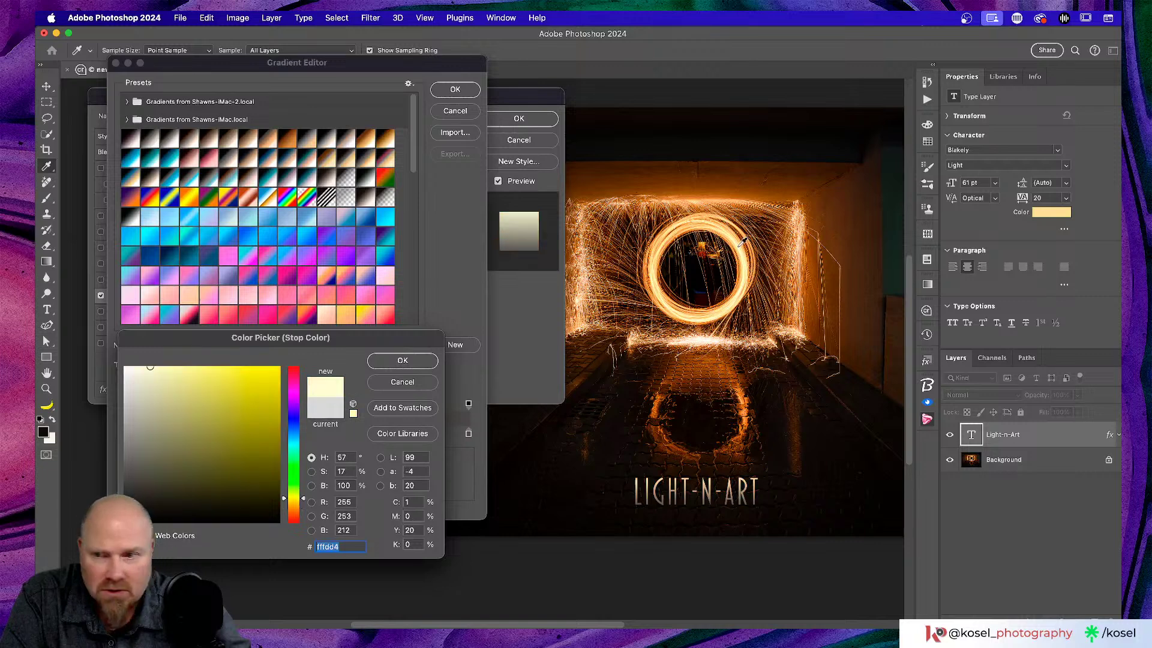
click(403, 360)
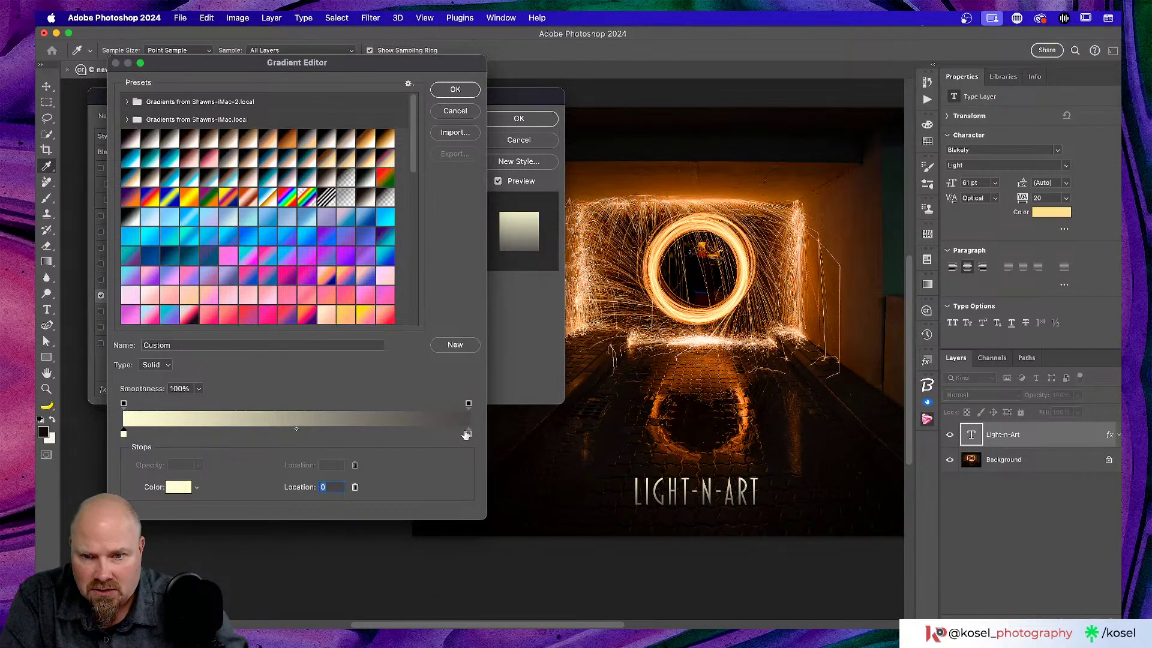
- Set the gradient's end colour stop to the orange ffb46a sampled from the ring's edge and apply the layer style
click(182, 487)
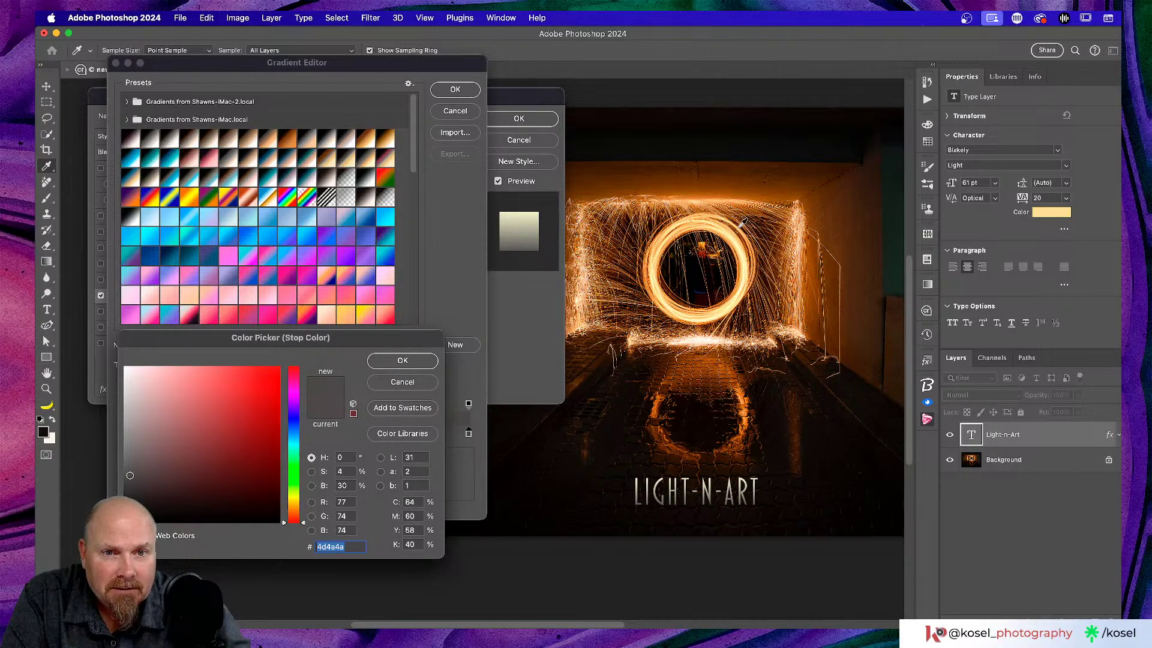
click(742, 226)
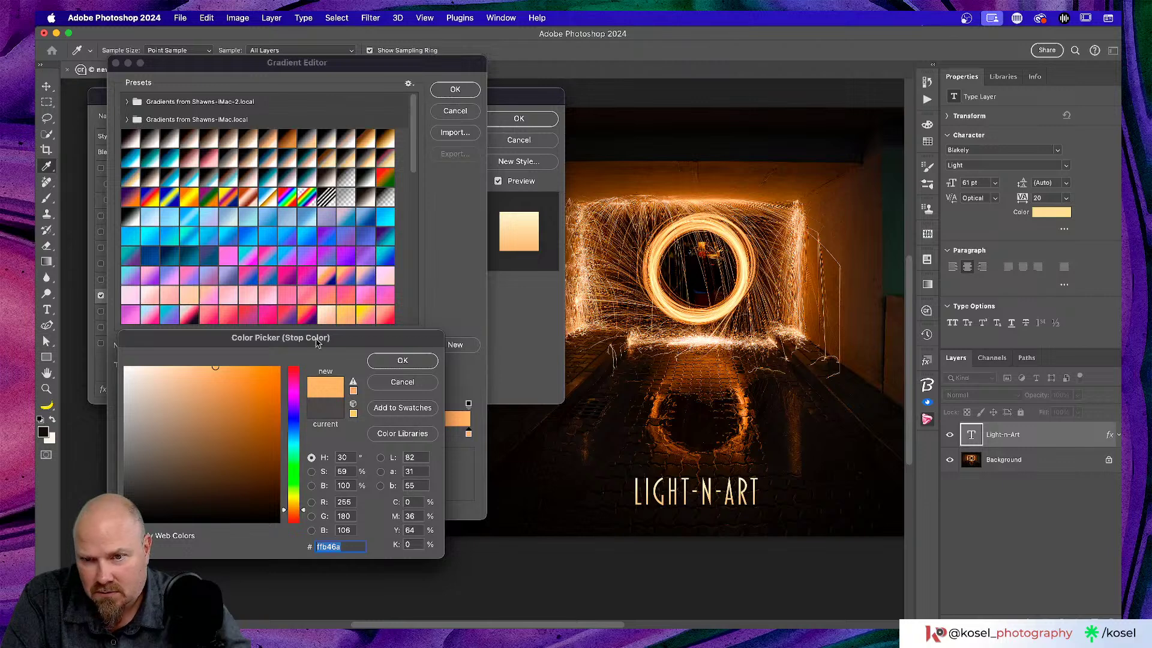
click(400, 361)
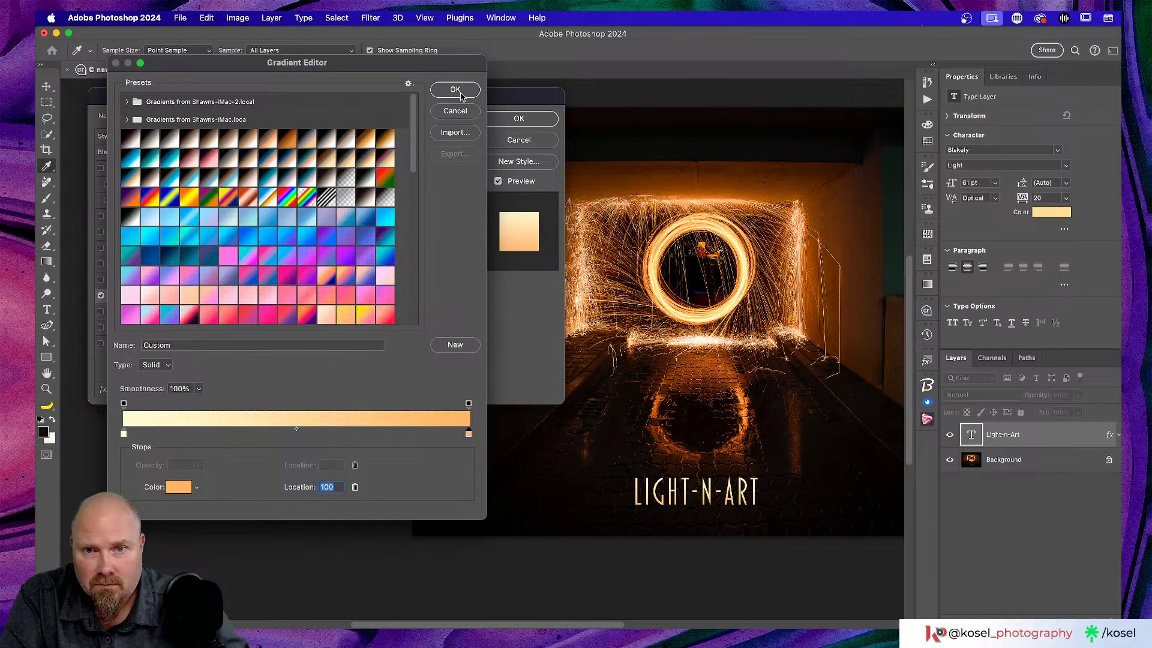
click(460, 91)
click(518, 119)
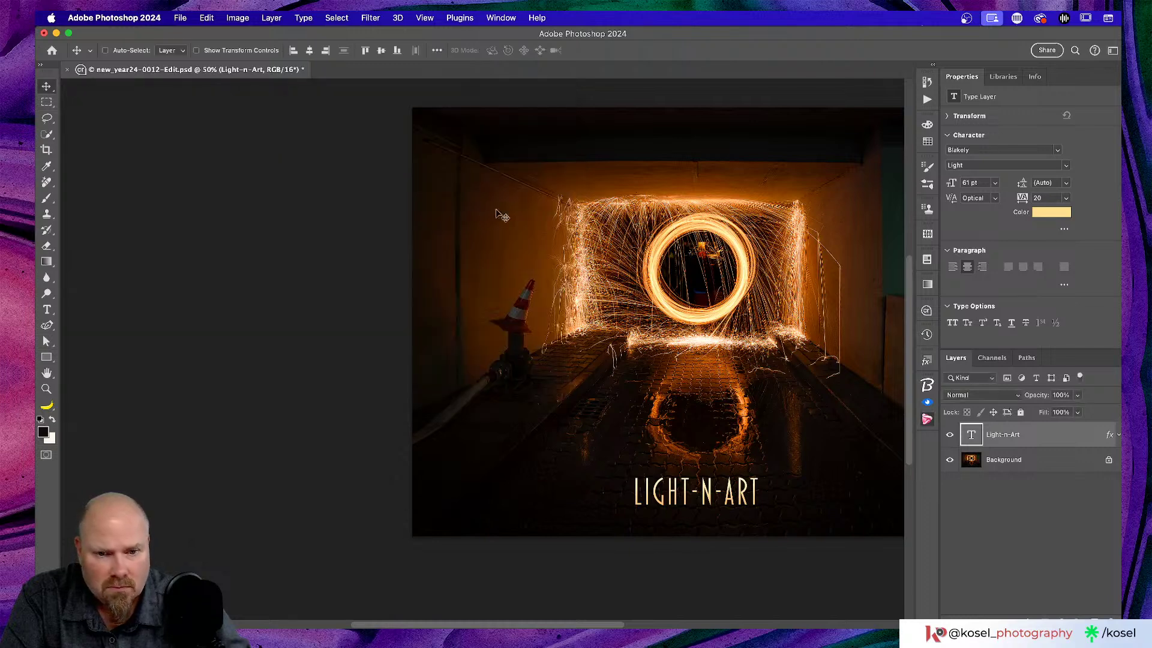
- Enlarge all of the "Light-n-Art" title text to 80 pt and commit the edit
scroll(819, 367, right, 6)
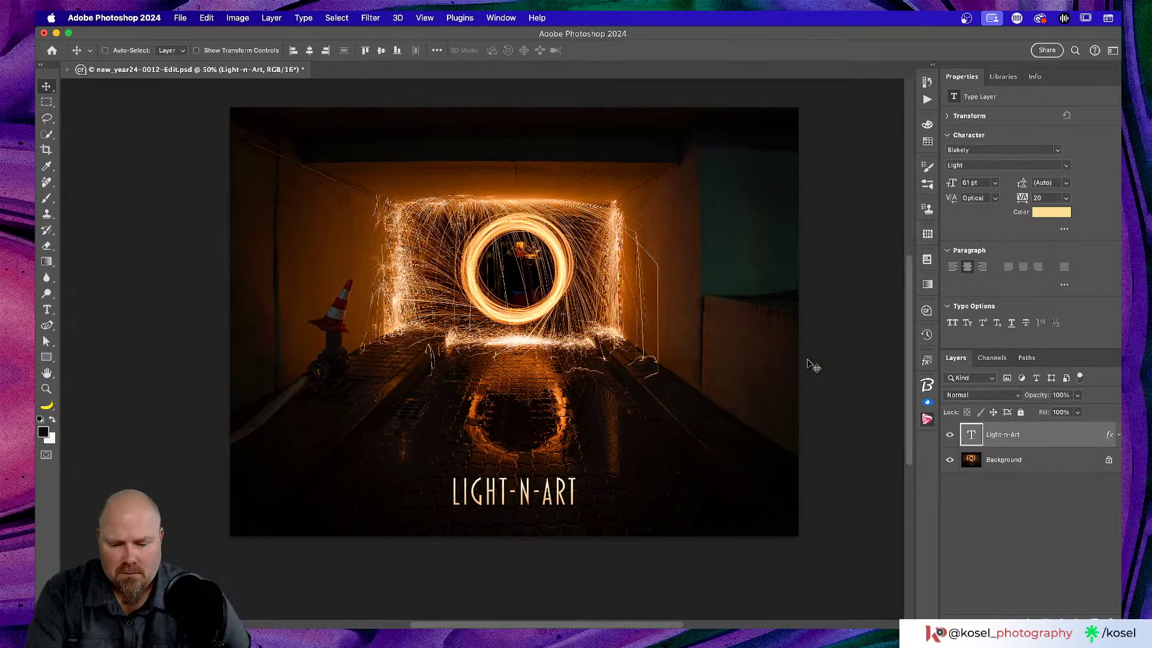
key(t)
click(517, 493)
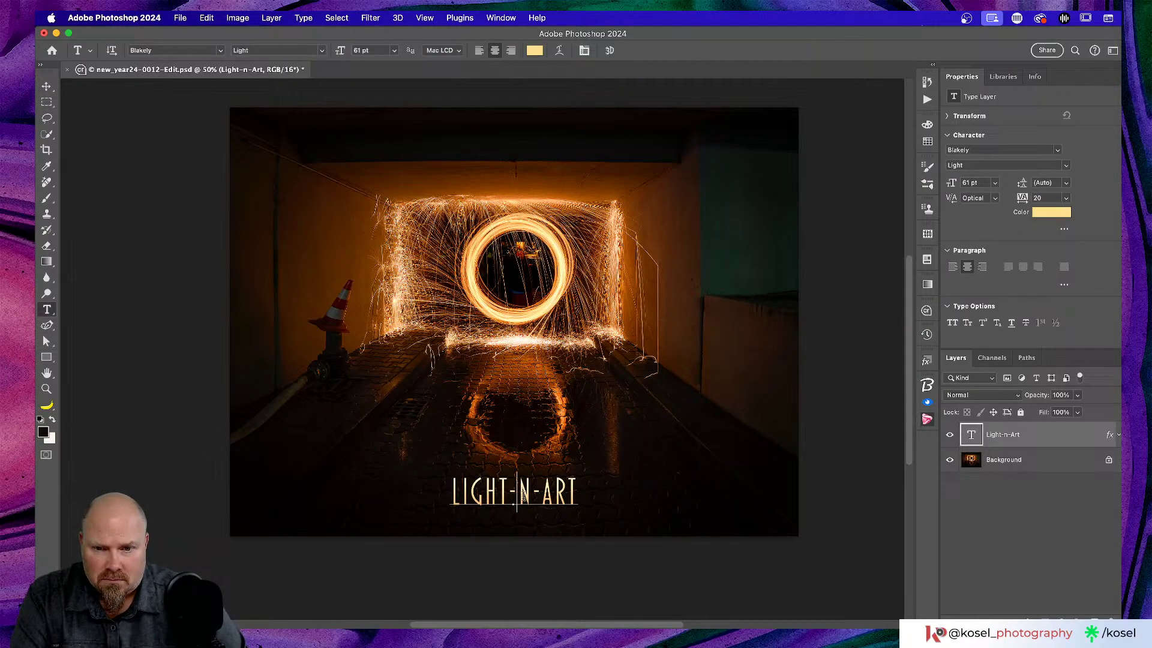
key(super+a)
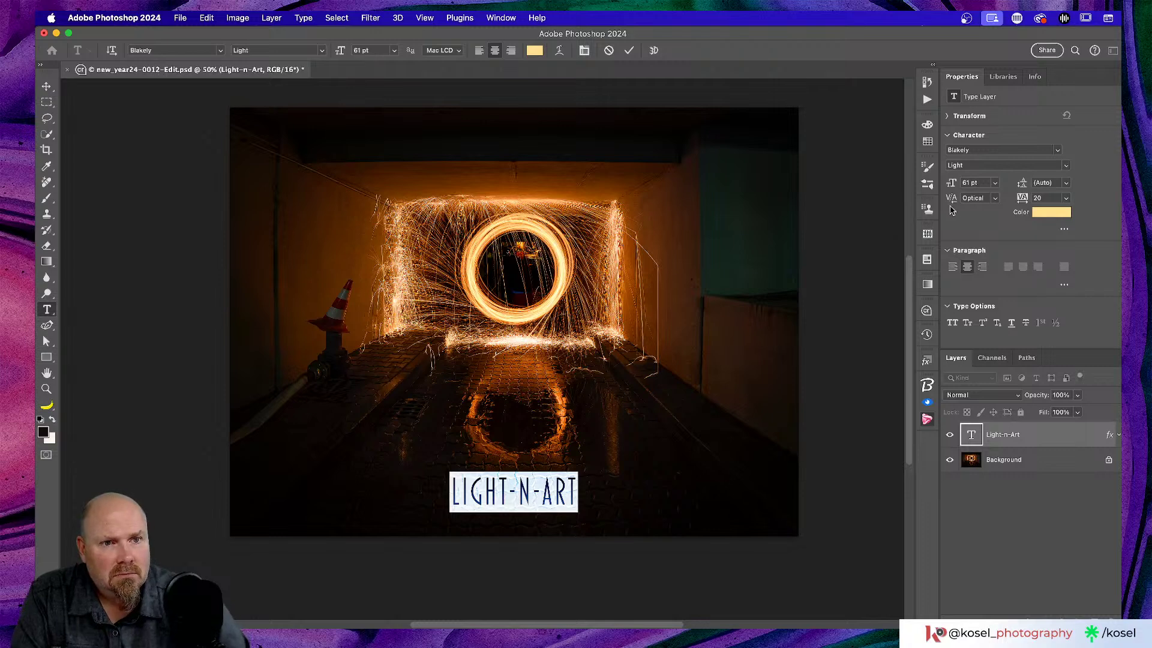
drag(948, 183, 958, 180)
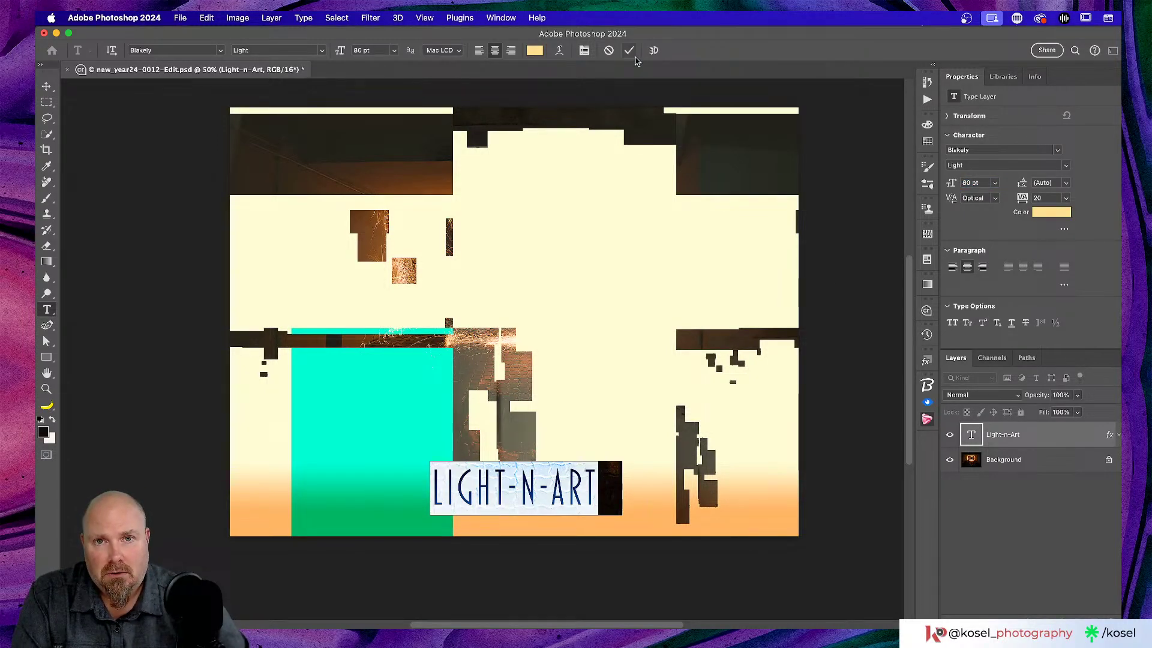
click(629, 50)
scroll(860, 216, left, 3)
scroll(860, 216, down, 1)
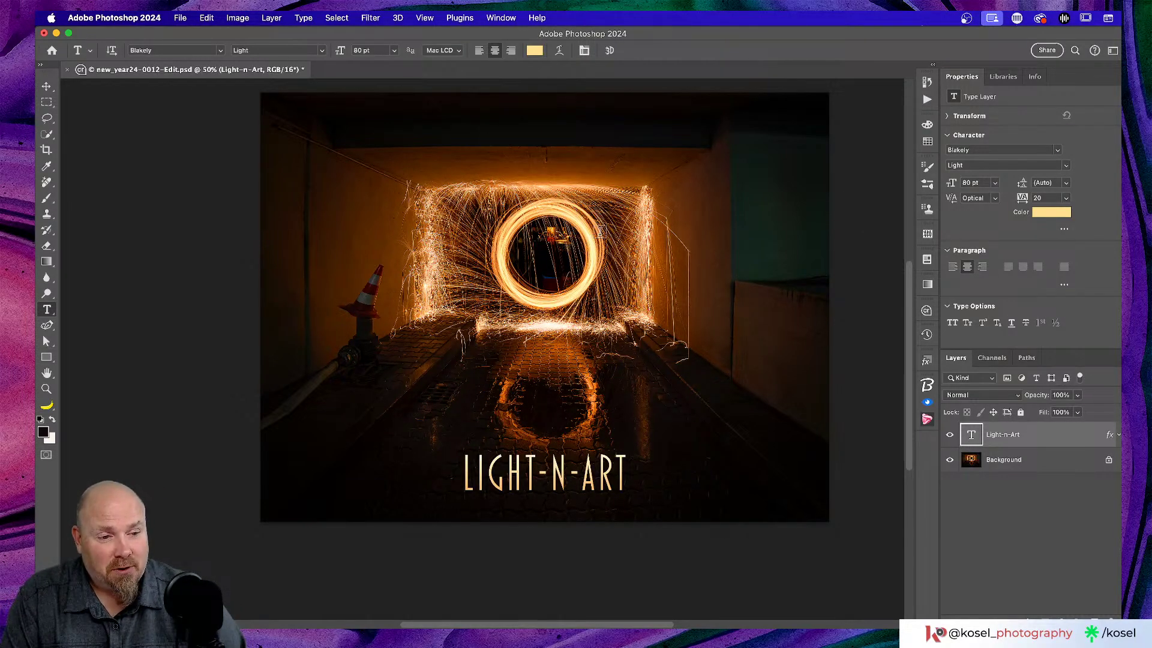
scroll(793, 226, down, 1)
scroll(793, 226, right, 1)
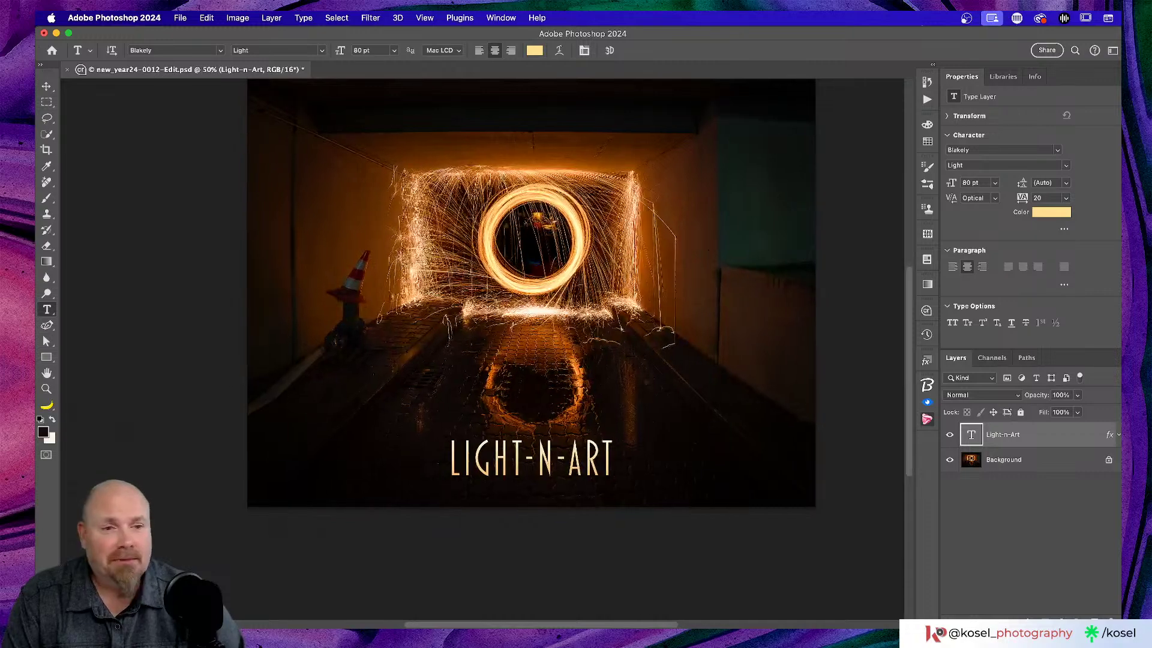
scroll(668, 384, left, 2)
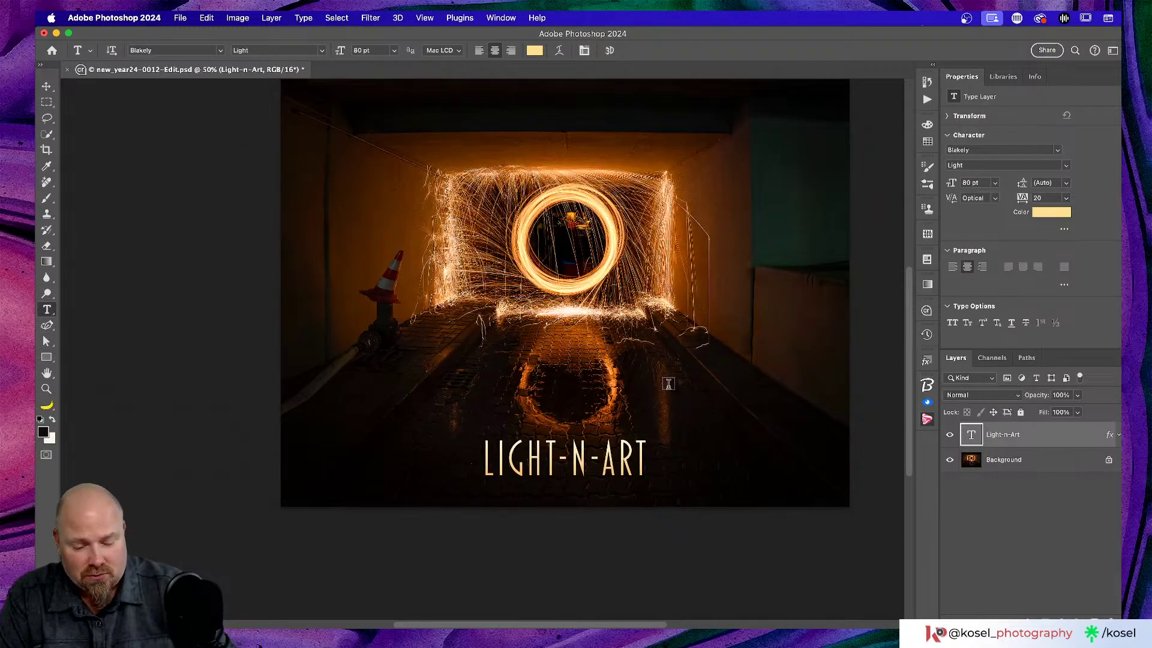
- Open the layer style of the "Light-n-Art" text layer and enable its Outer Glow effect
key(super+plus)
key(super+plus)
scroll(668, 384, down, 3)
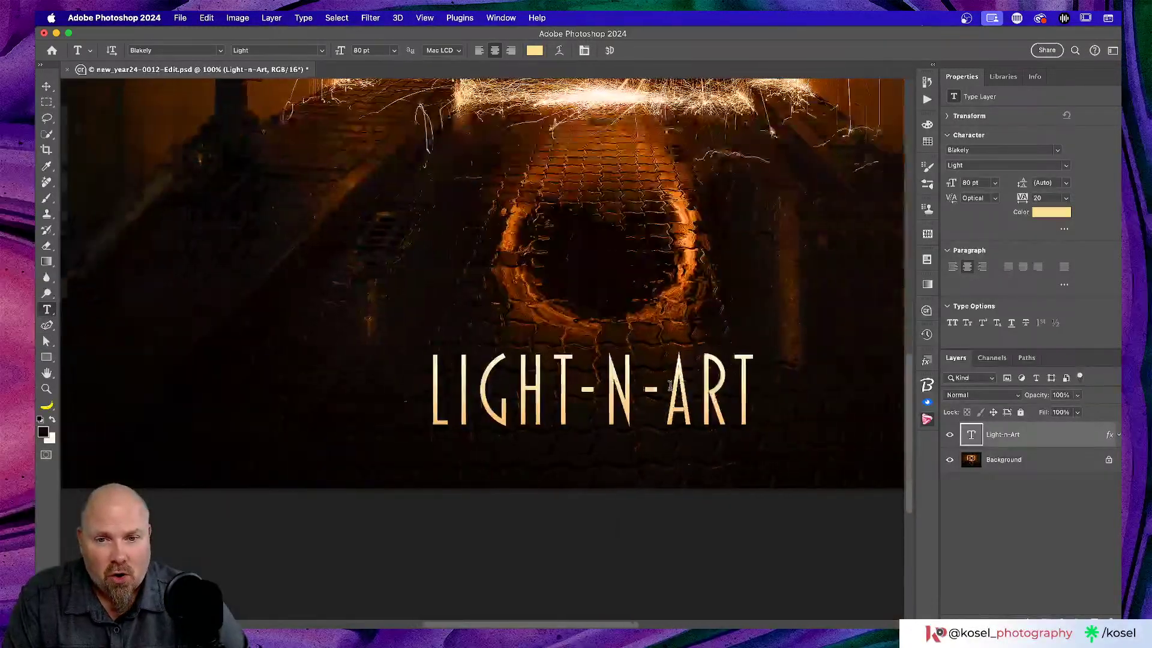
scroll(669, 384, right, 2)
double_click(1080, 439)
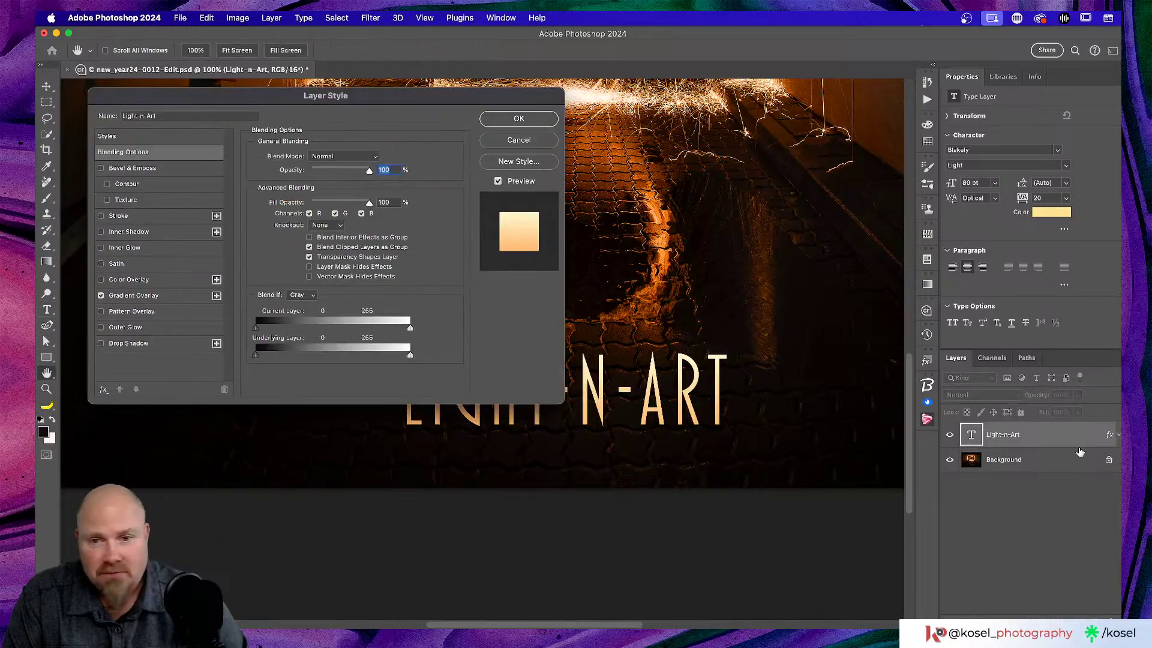
scroll(568, 216, up, 6)
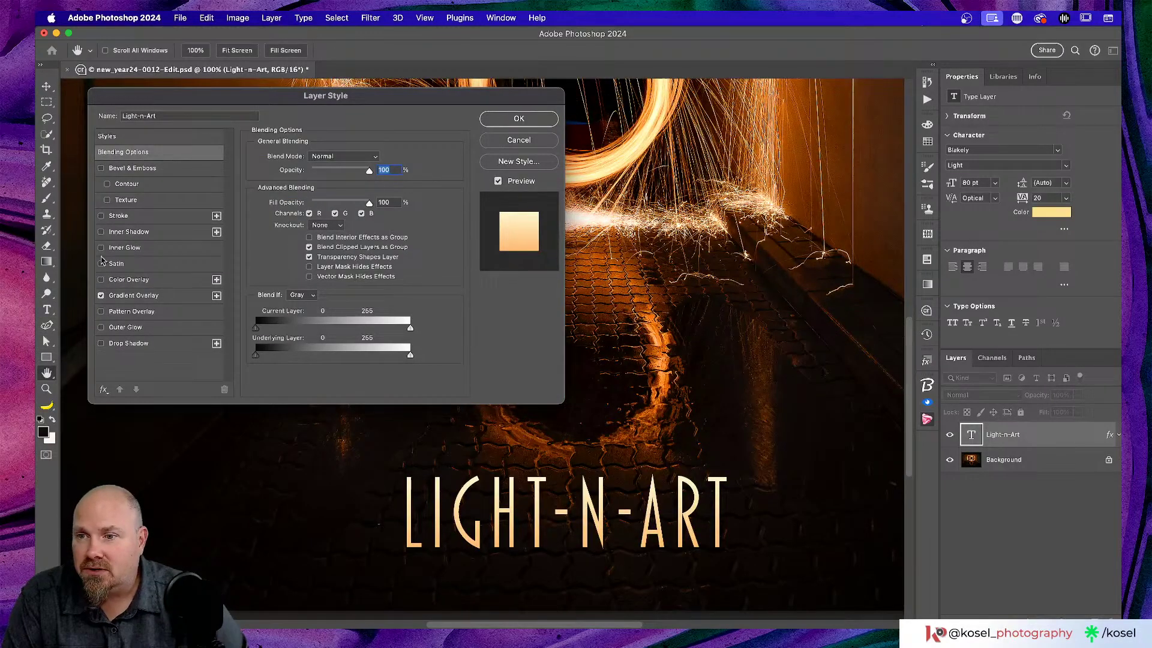
click(100, 327)
click(124, 327)
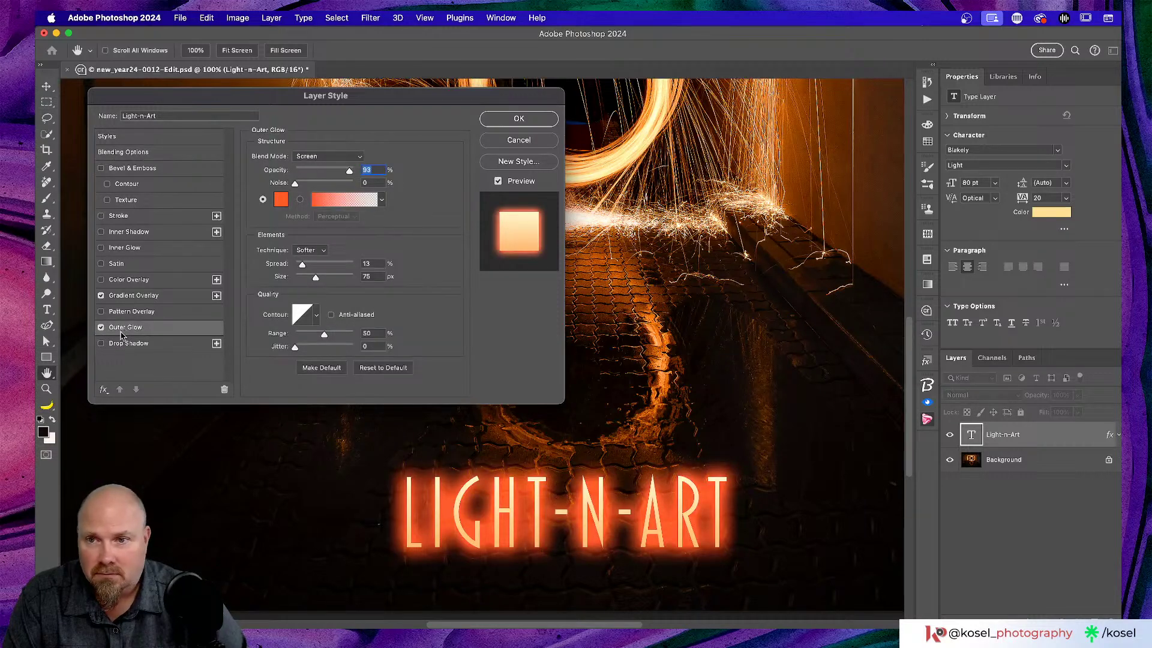
drag(428, 97, 433, 77)
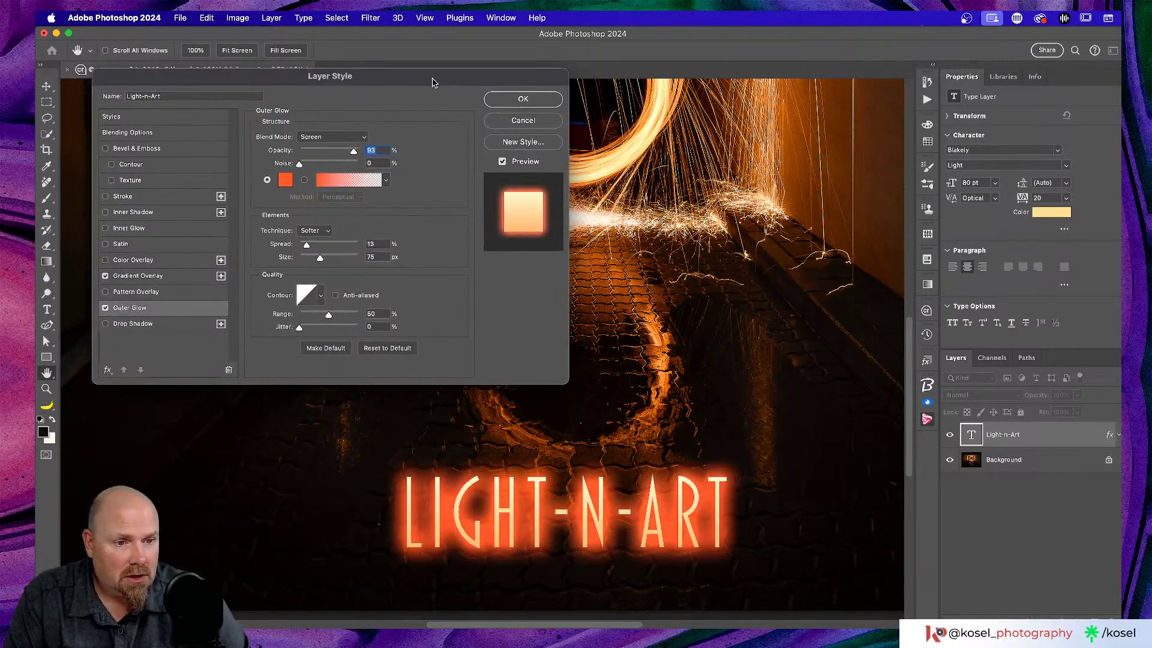
- Set the outer glow's colour to the orange ff9c48 sampled from the glowing ring
click(285, 180)
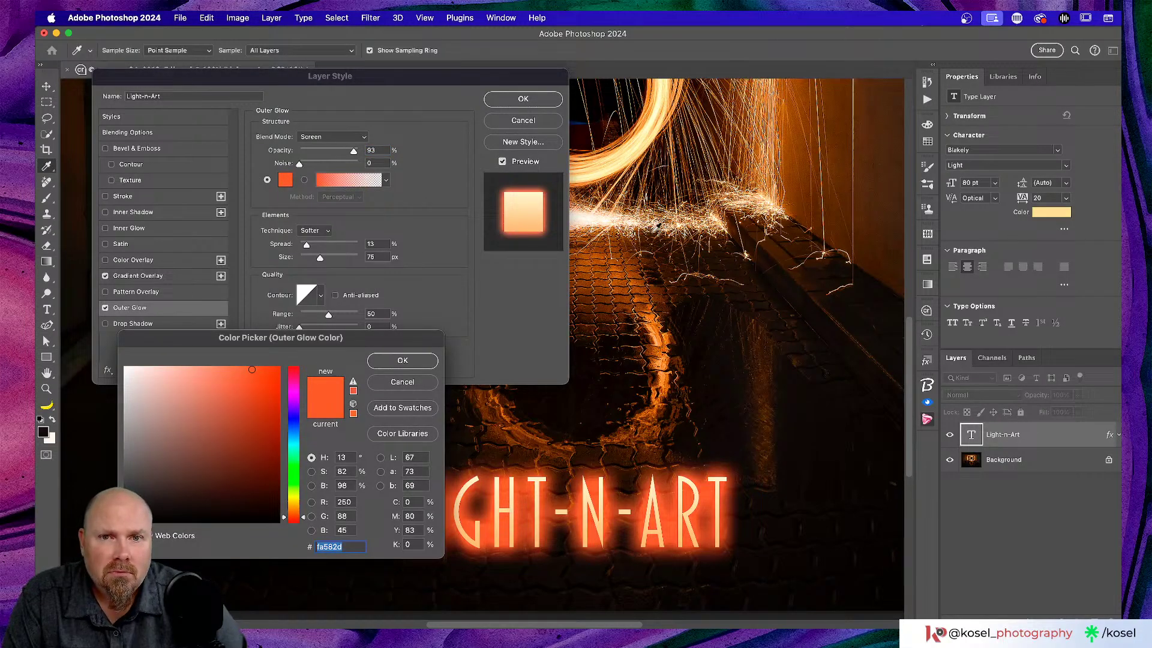
click(642, 140)
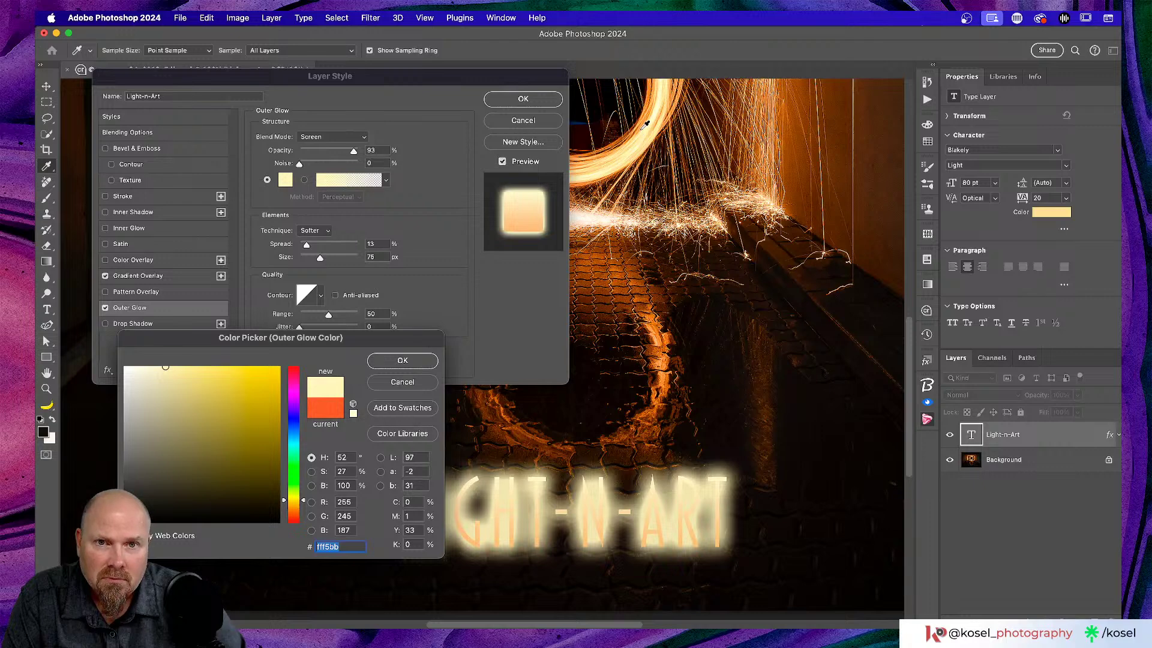
click(645, 124)
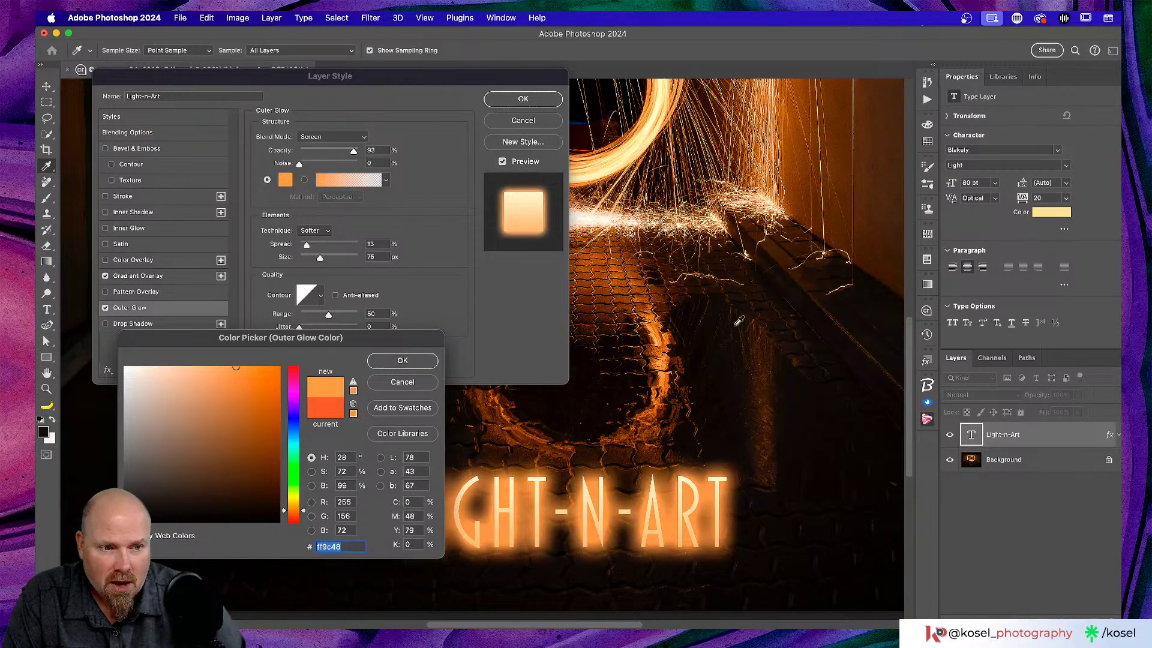
click(391, 364)
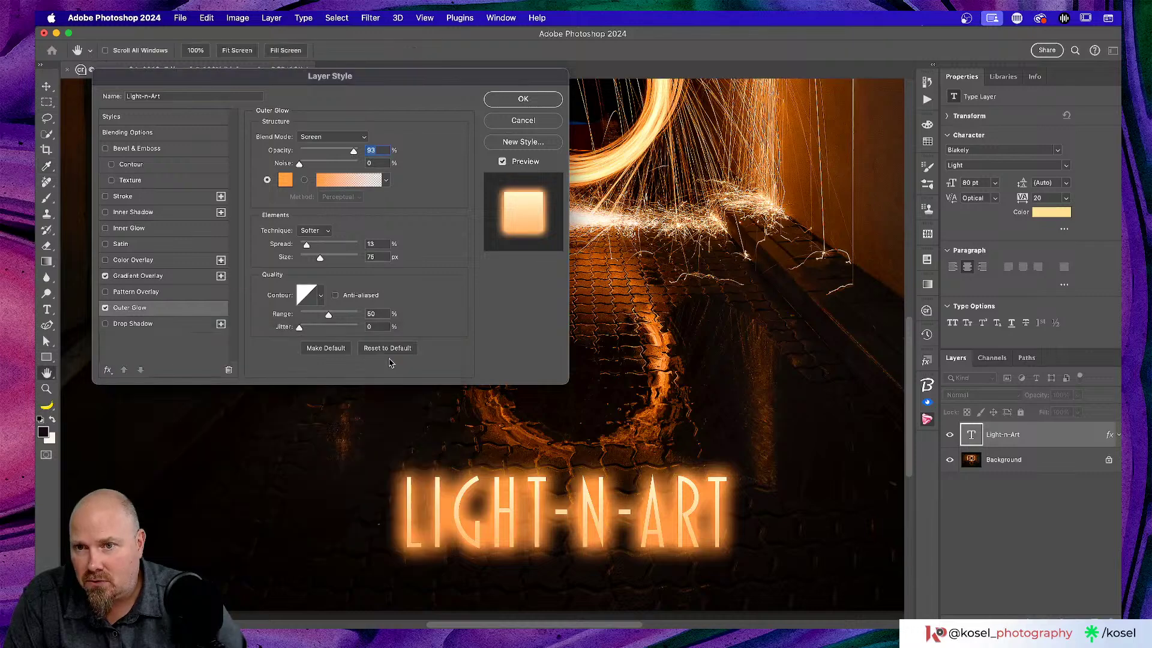
- Try the outer glow with the Soft Light blend mode and return it to Screen
scroll(819, 300, left, 5)
scroll(820, 300, down, 2)
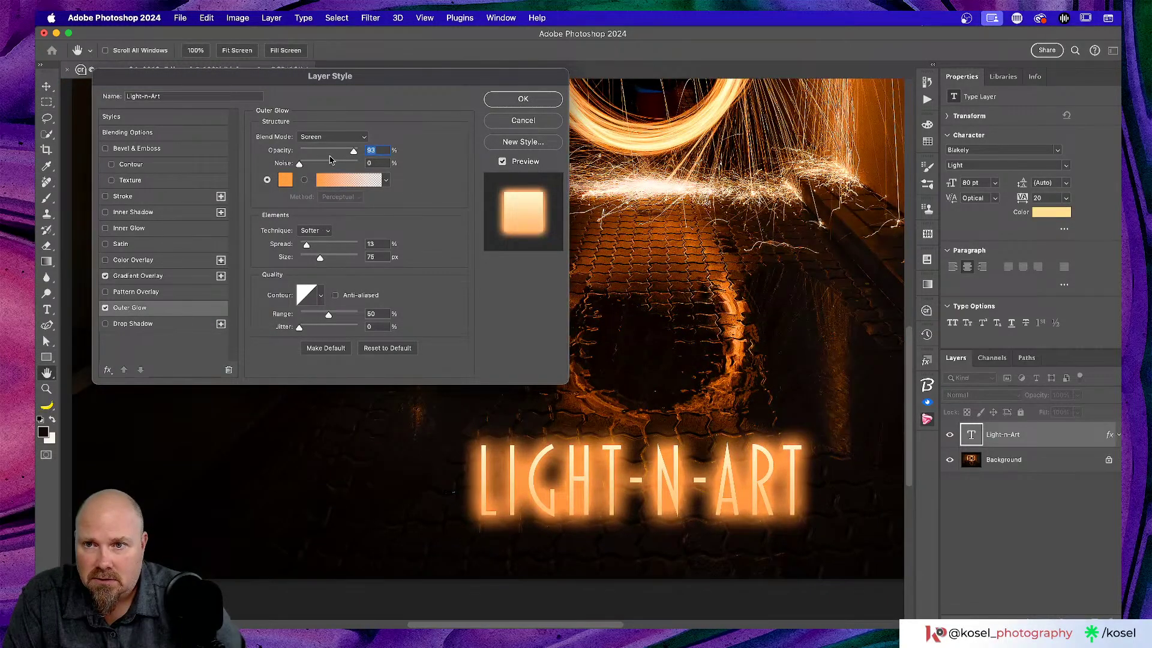
click(359, 138)
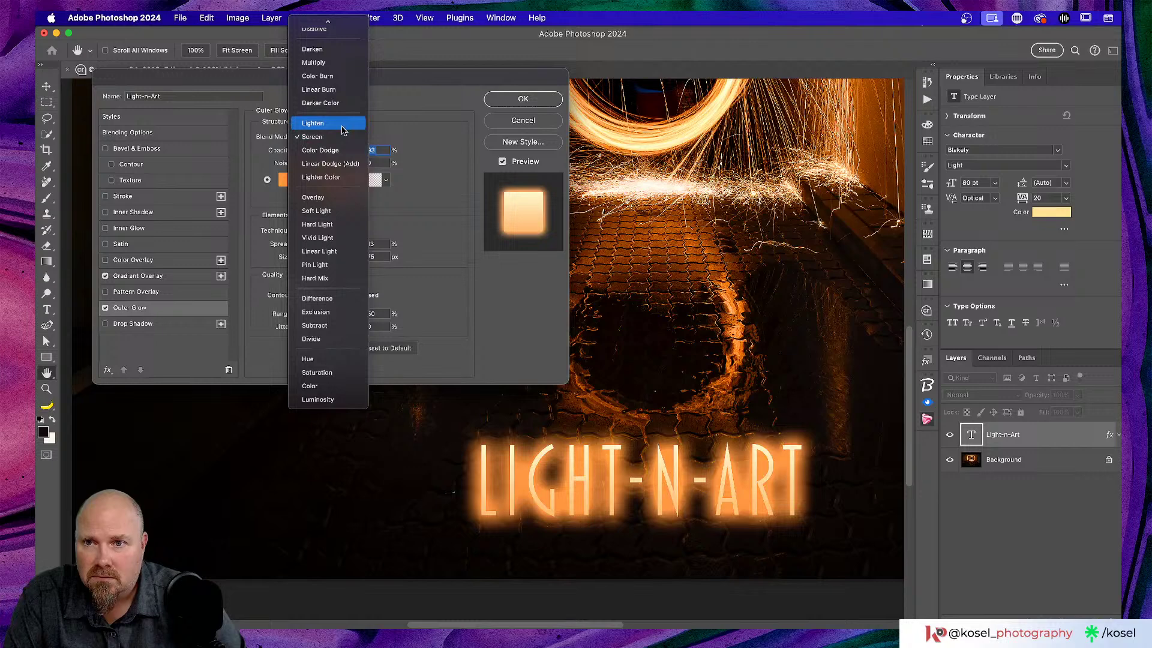
click(339, 137)
click(339, 139)
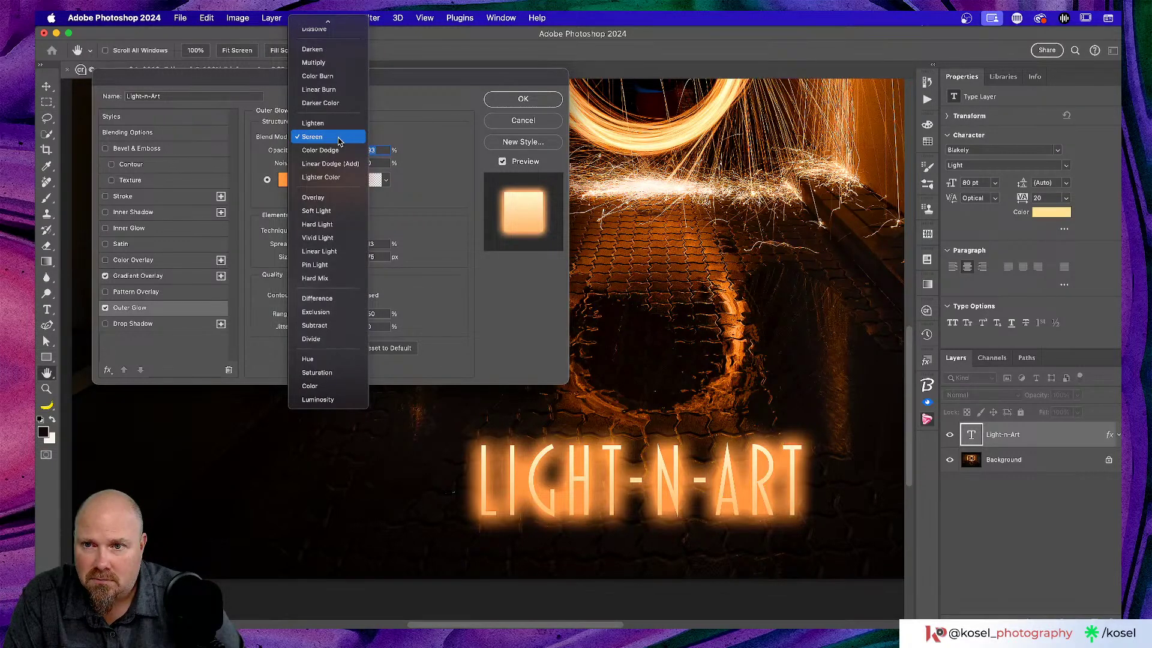
click(339, 140)
click(340, 140)
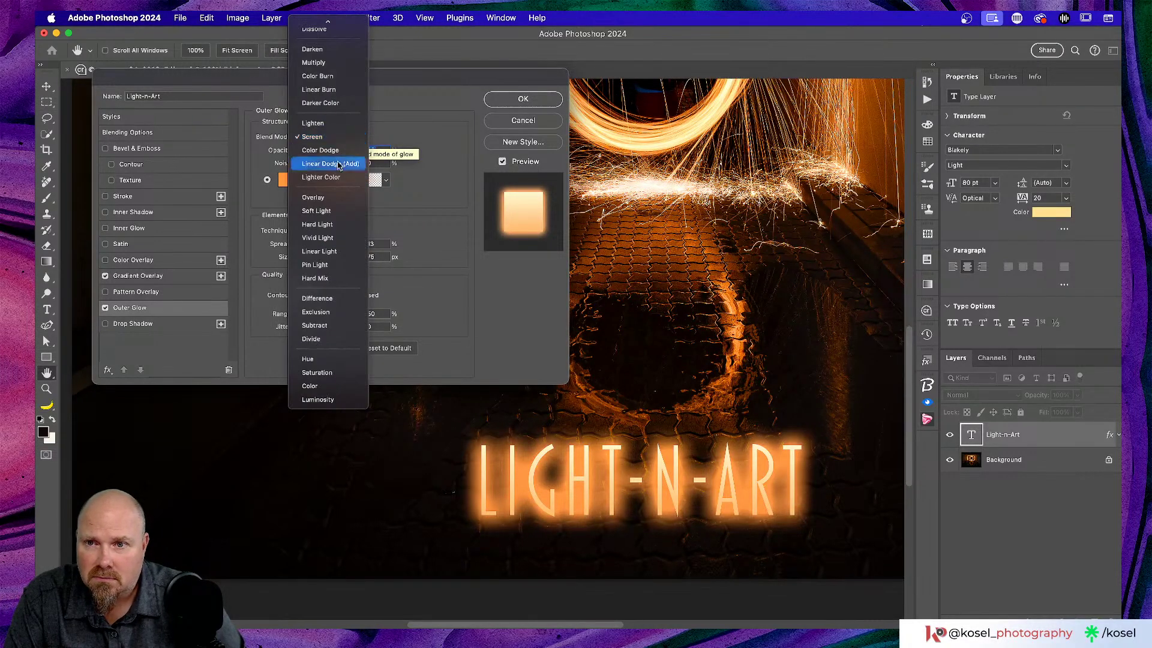
click(334, 212)
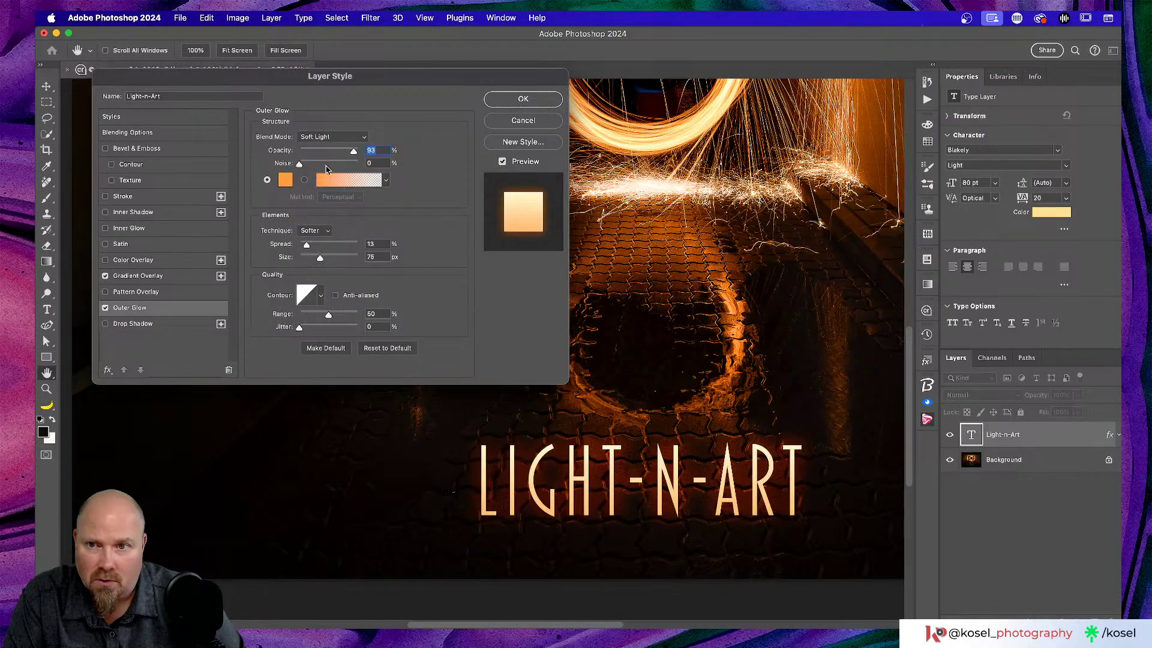
click(334, 137)
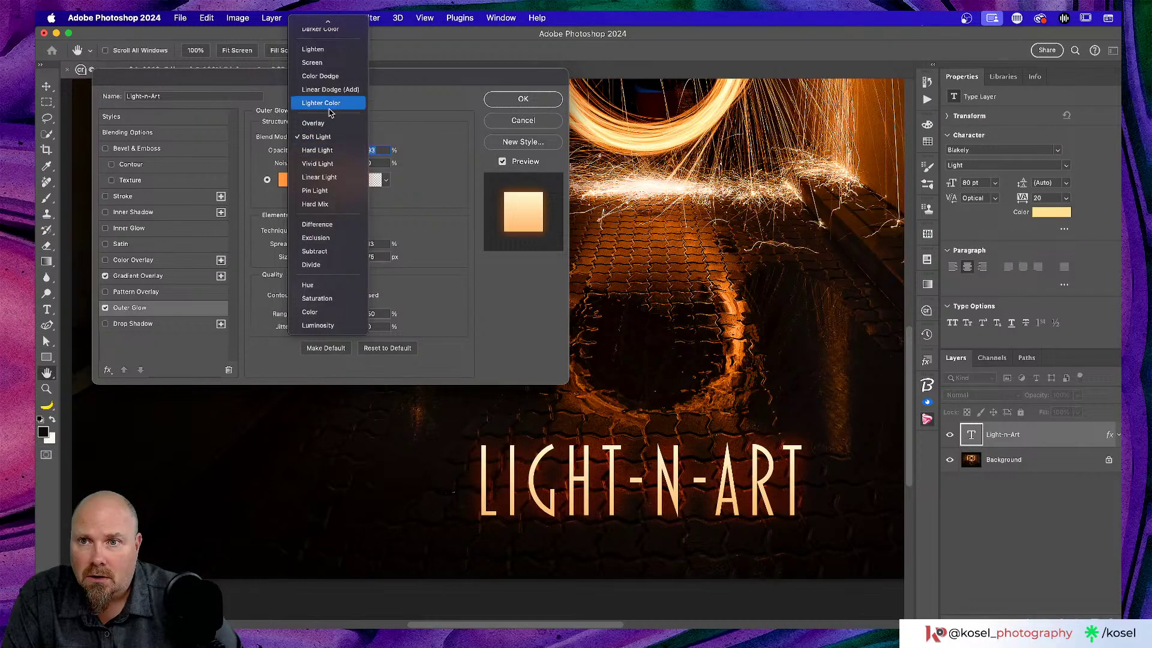
scroll(330, 112, up, 3)
click(329, 116)
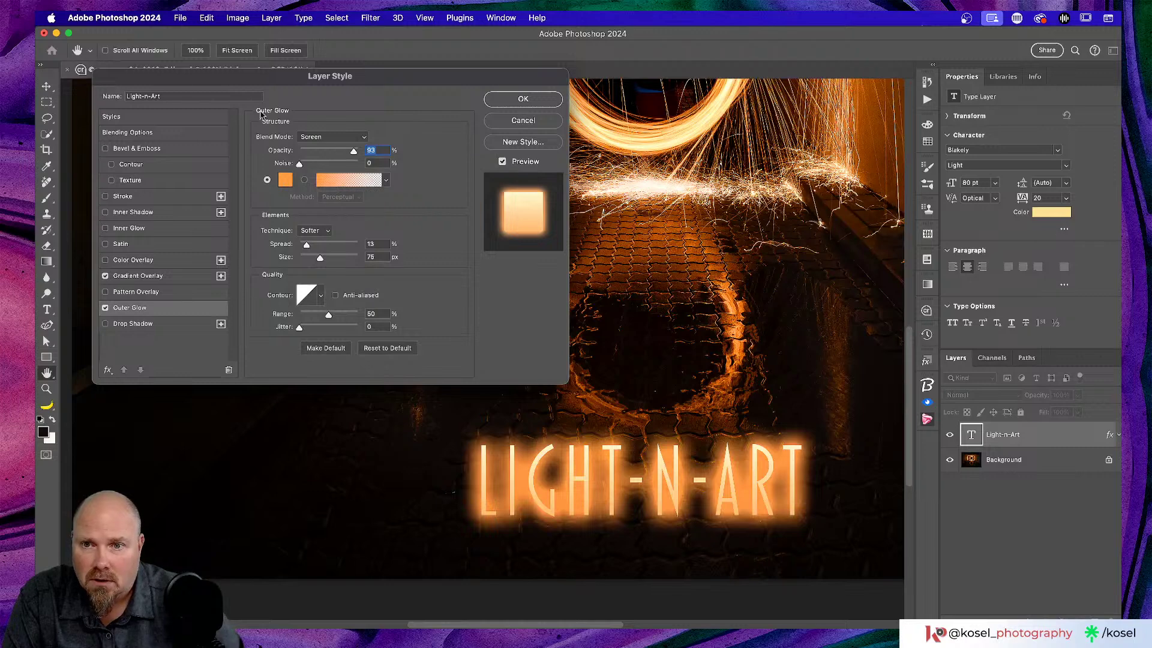
- Adjust the outer glow to 41% opacity, 5% noise, 36% spread and a size of 10 px
drag(353, 152, 362, 153)
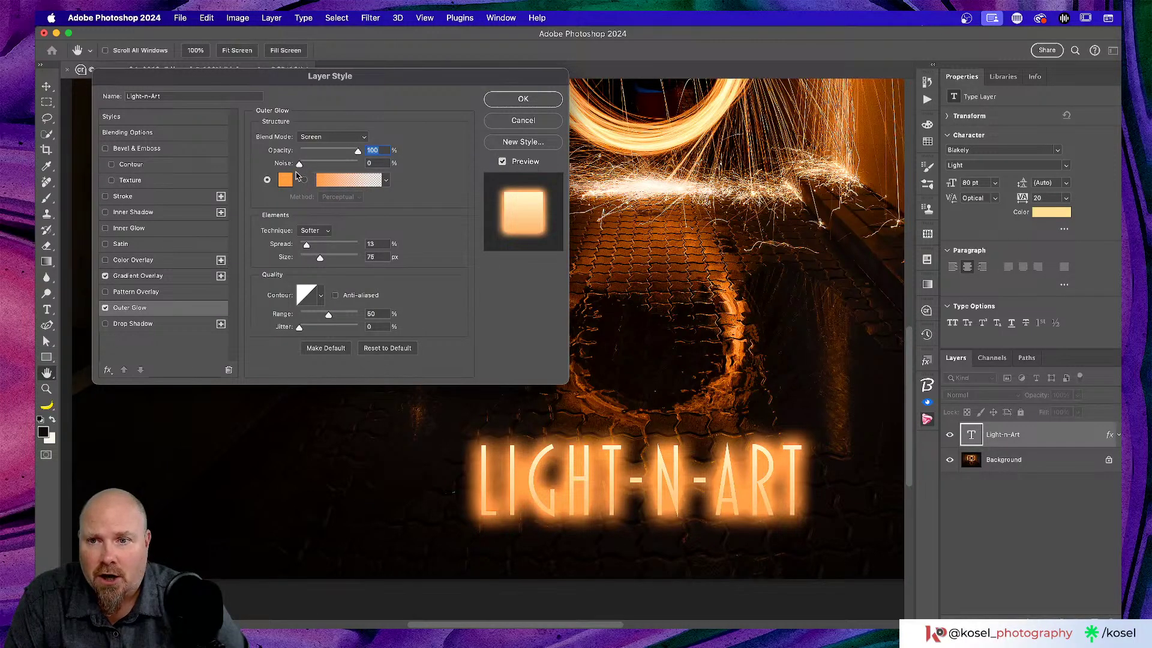
mouse_move(306, 245)
mouse_down()
mouse_move(320, 246)
mouse_move(303, 259)
mouse_move(321, 248)
mouse_move(306, 260)
mouse_up()
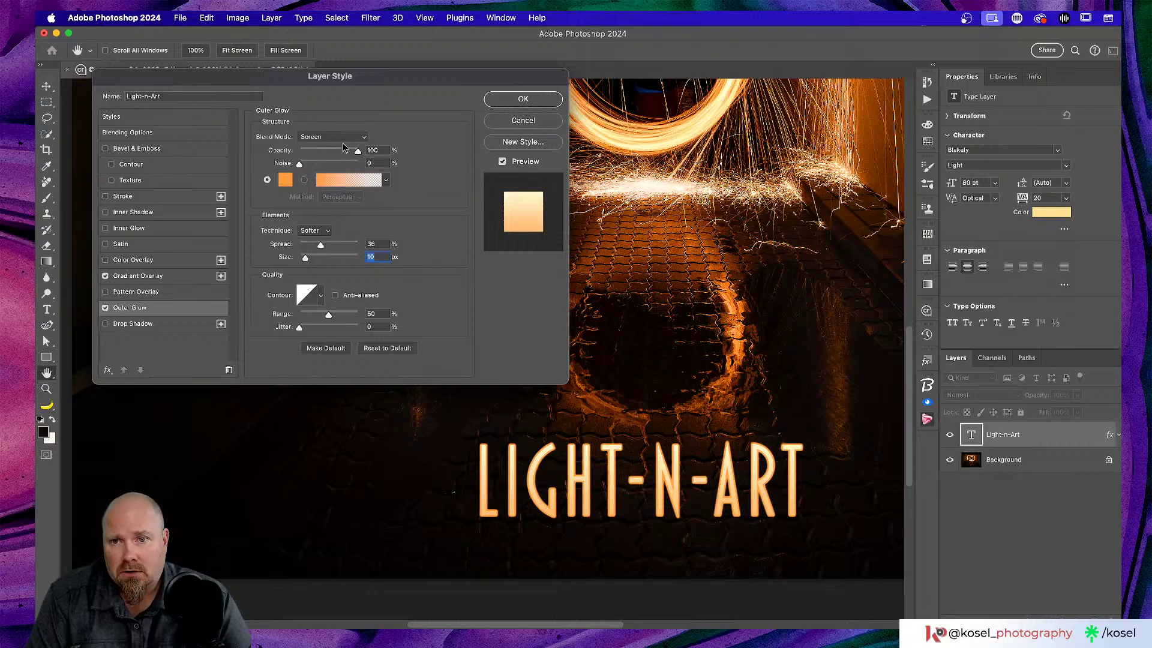
drag(300, 164, 321, 155)
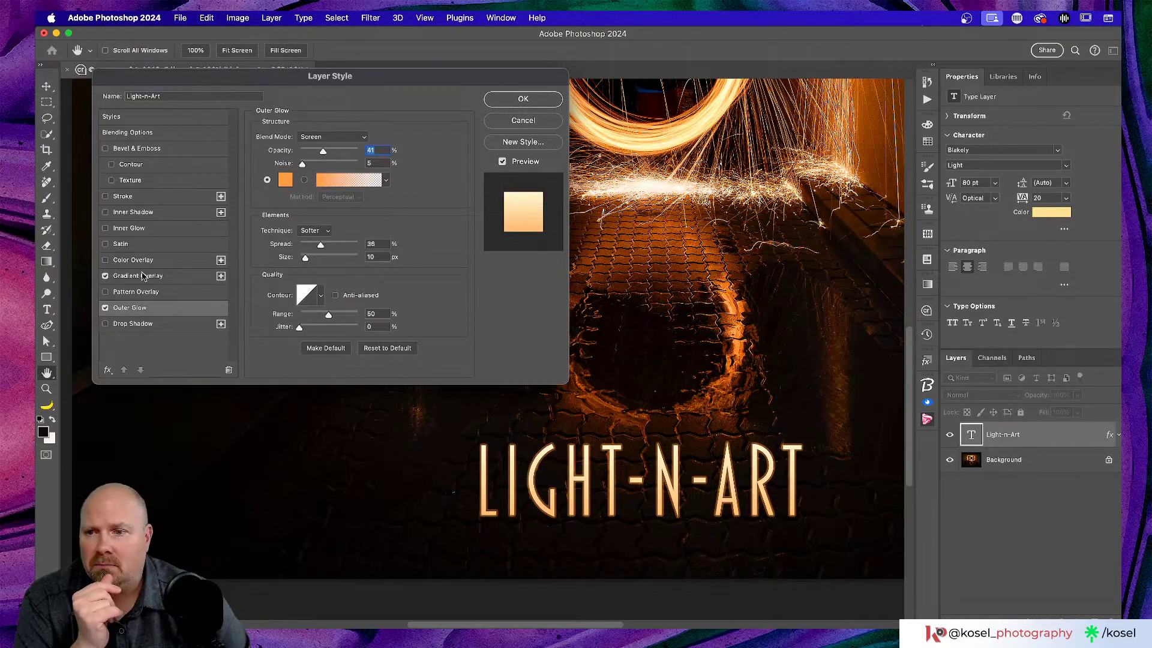
- Compare the title with and without its gradient overlay, keep the overlay enabled and turn off the outer glow
click(105, 276)
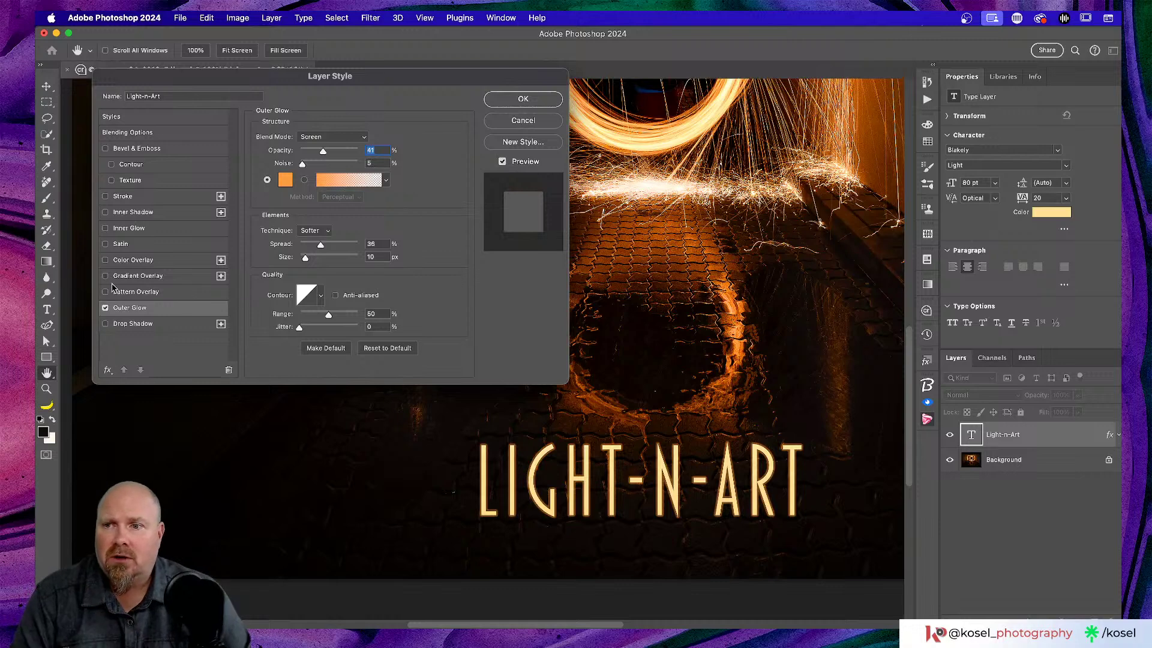
click(106, 275)
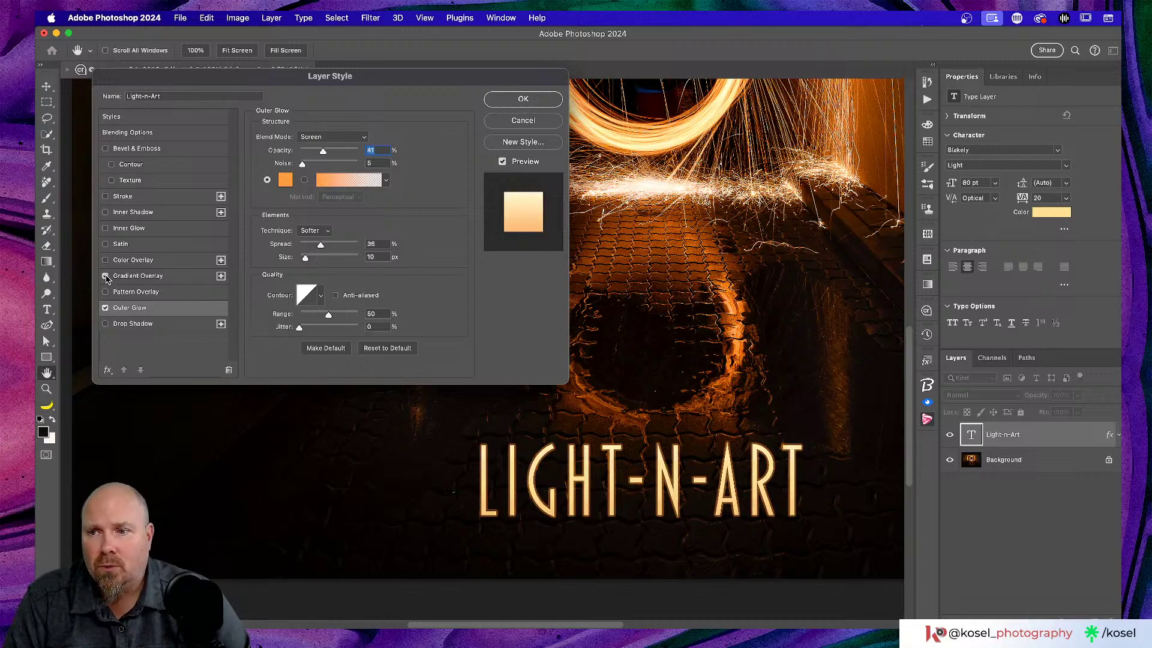
click(105, 308)
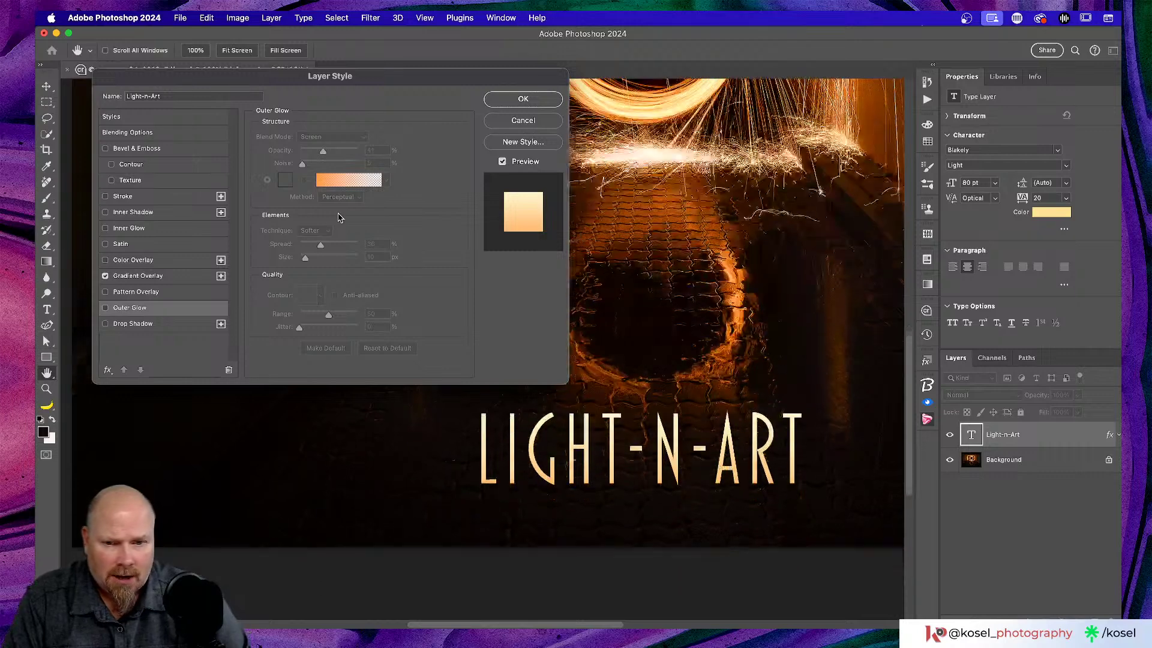
- Enable the title's drop shadow and set its colour to the warm yellow ffd286 sampled from the glowing ring
scroll(338, 217, down, 2)
scroll(338, 217, left, 3)
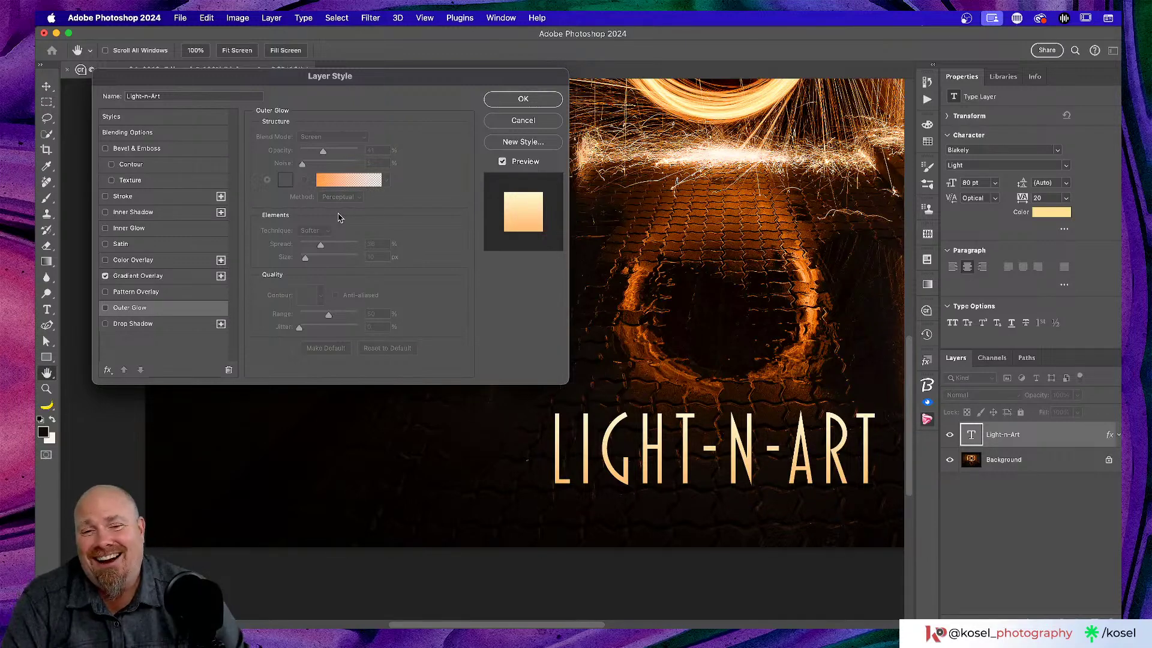
scroll(328, 306, up, 3)
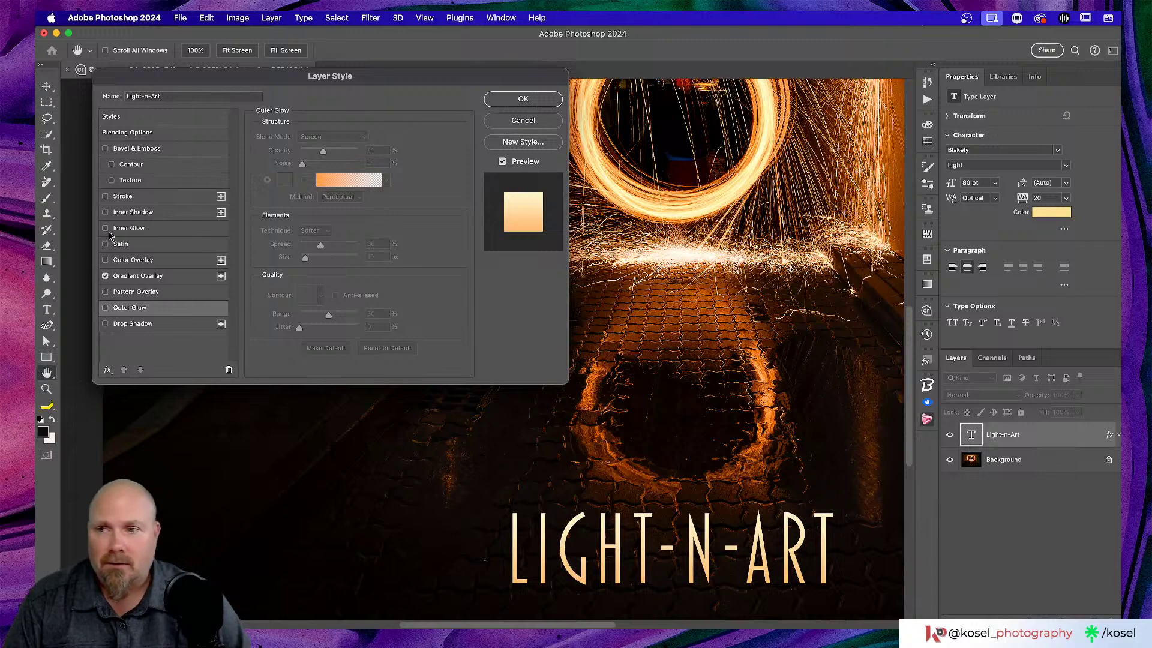
click(117, 324)
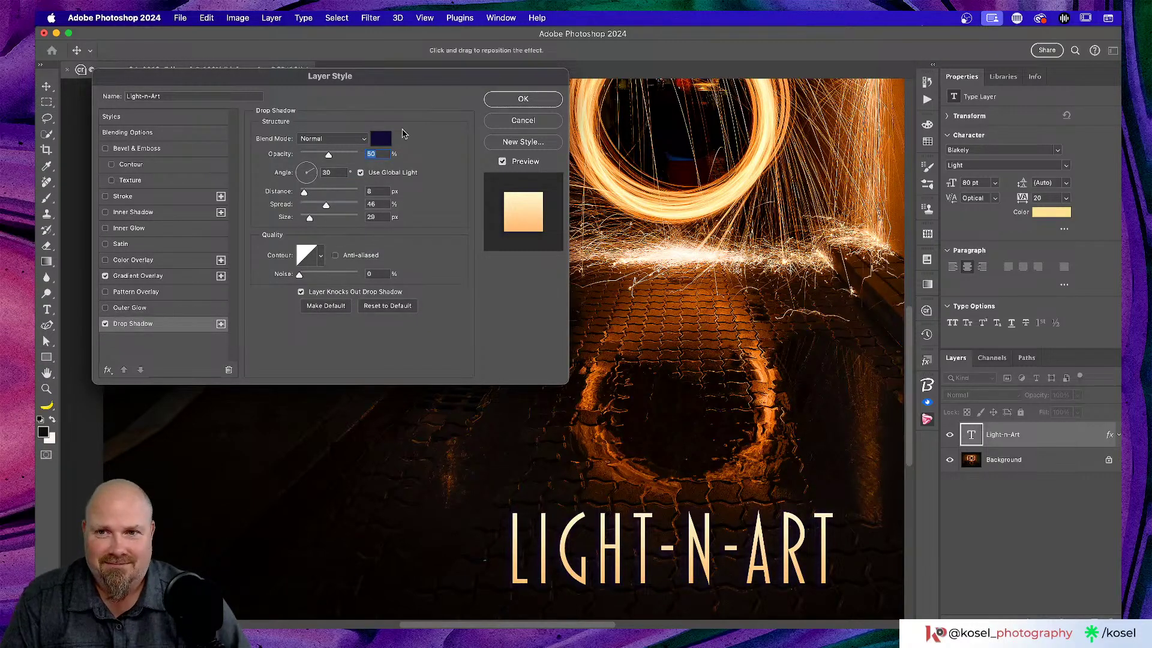
click(385, 138)
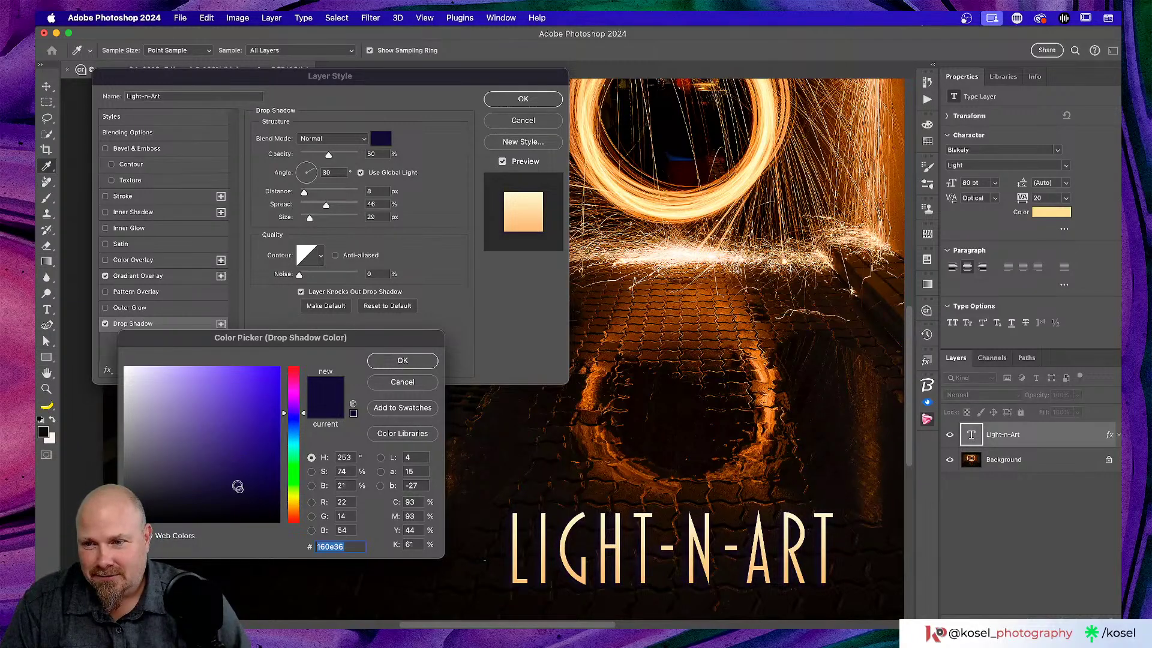
click(168, 376)
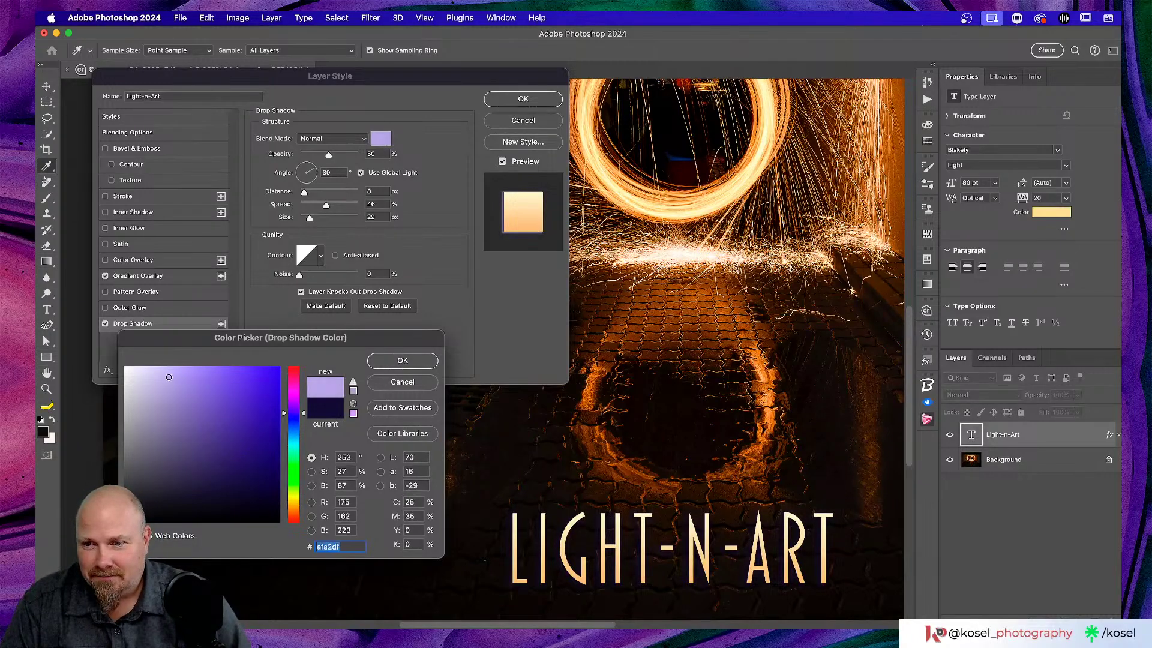
click(757, 166)
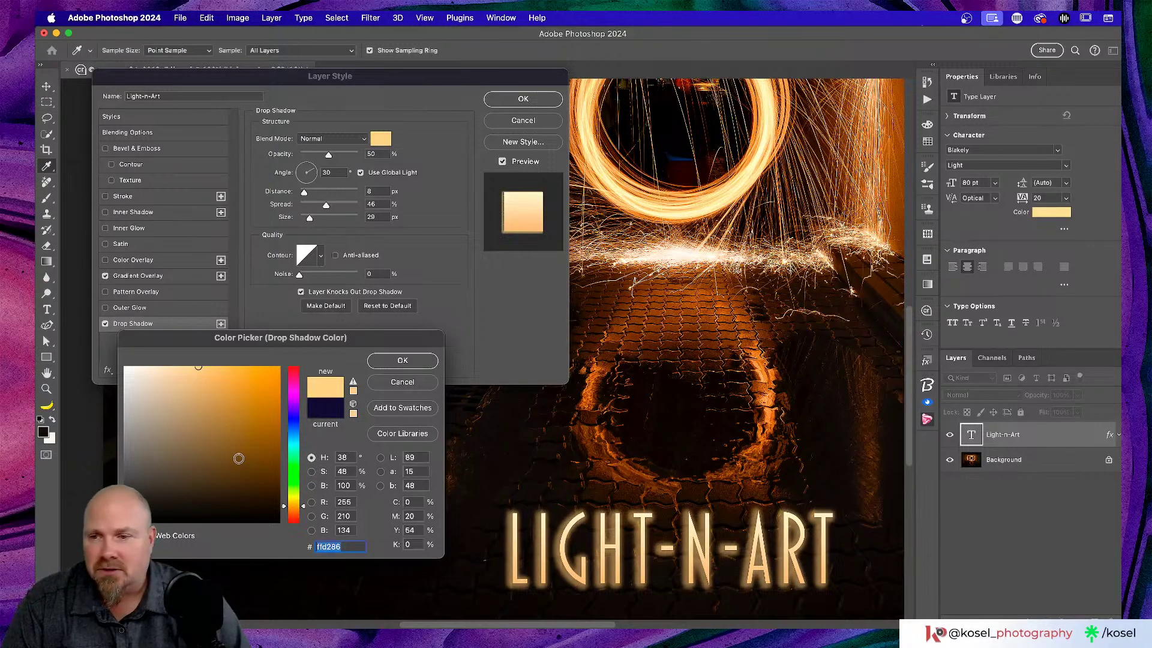
click(422, 362)
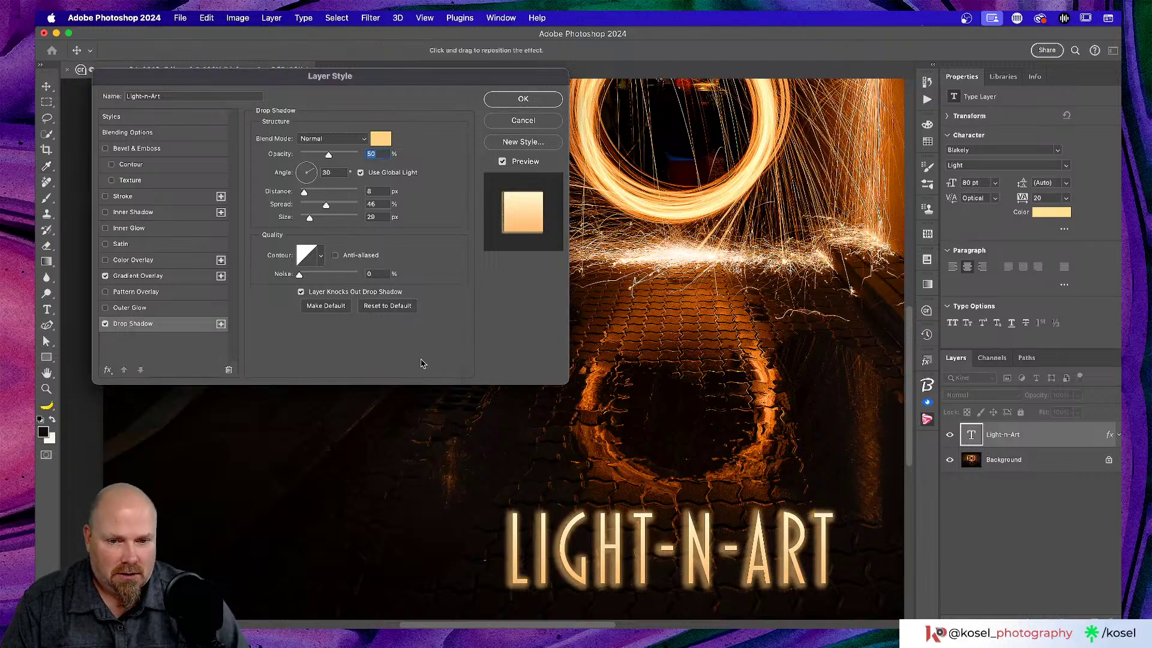
- Set the drop shadow's angle to -90° so it is lit from below
click(307, 169)
click(307, 169)
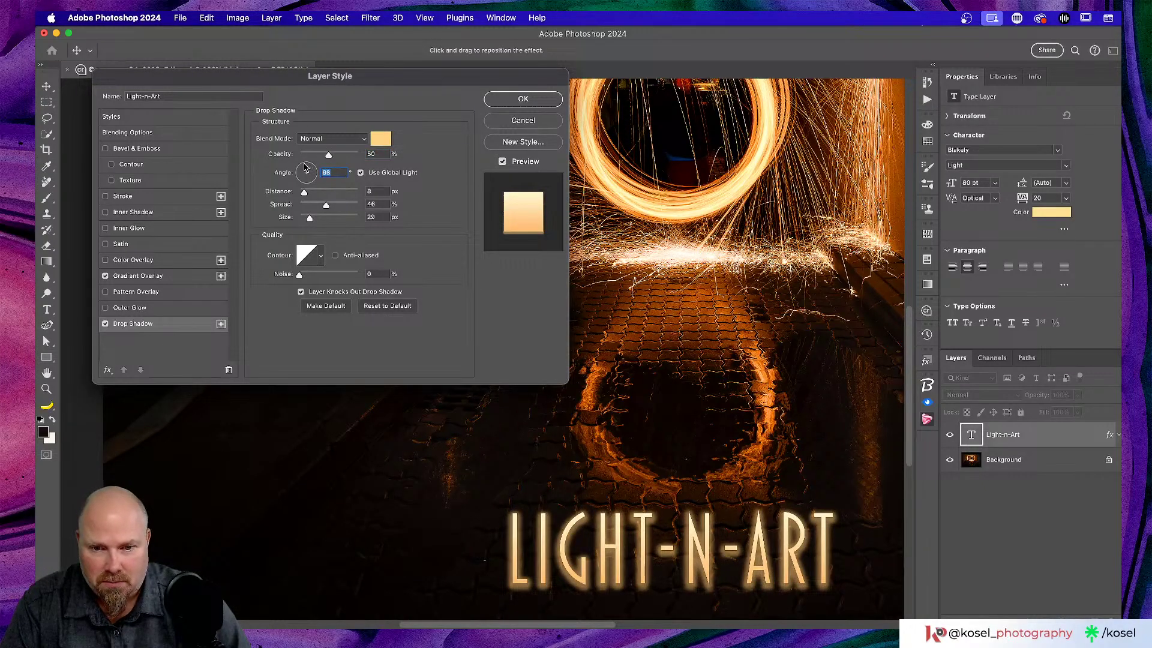
click(307, 182)
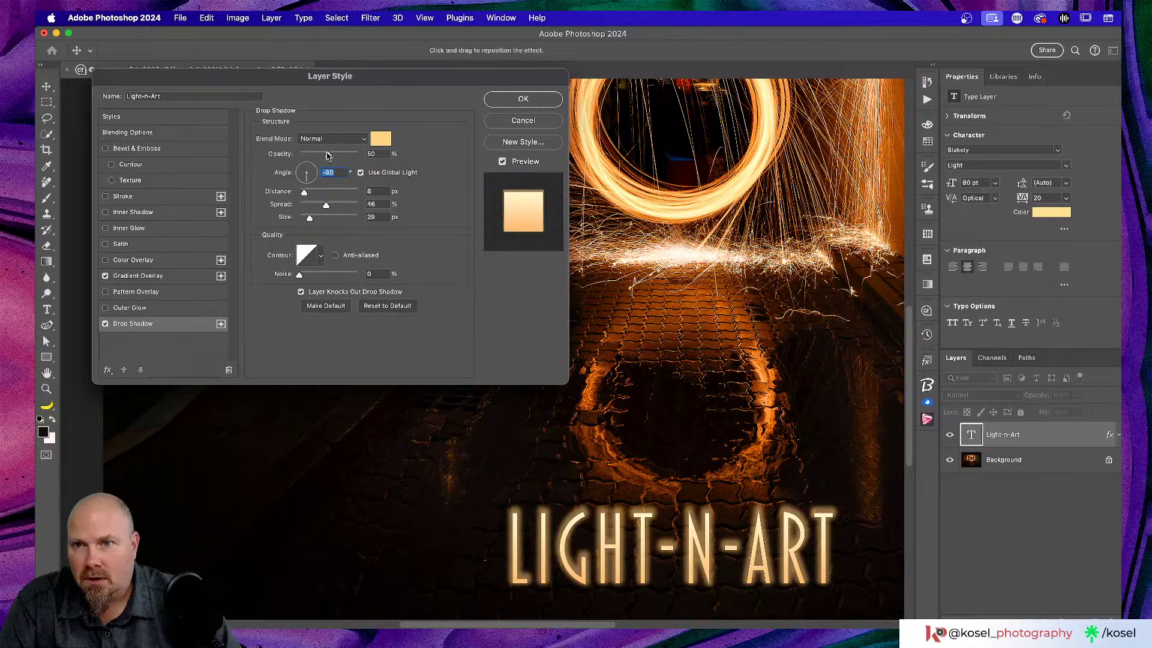
- Adjust the drop shadow to 44% opacity, 13 px distance, 8% spread and 16 px size, and apply the layer style
drag(329, 155, 360, 155)
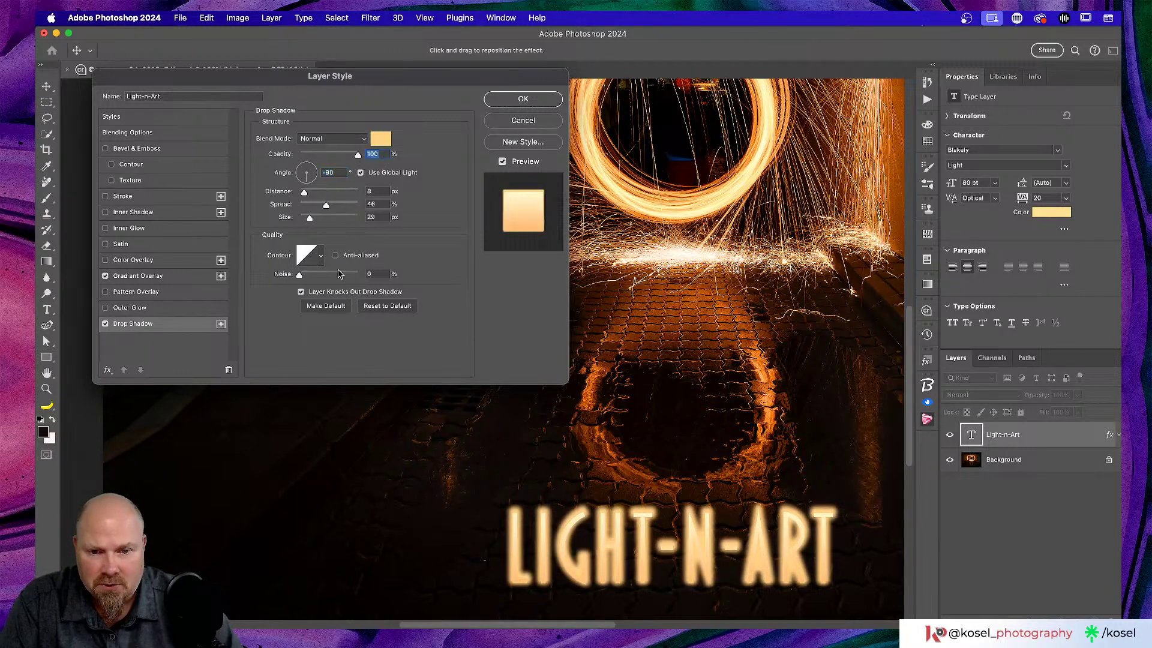
mouse_move(325, 205)
mouse_down()
mouse_move(305, 206)
mouse_move(307, 221)
mouse_move(307, 195)
mouse_up()
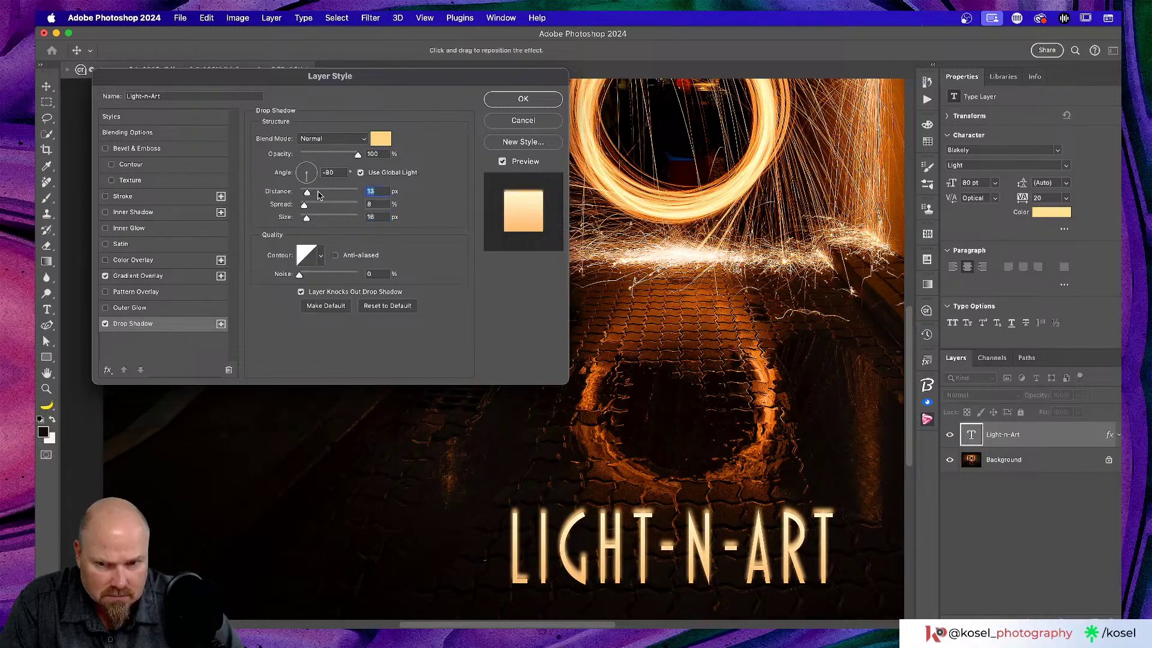
drag(359, 157, 337, 158)
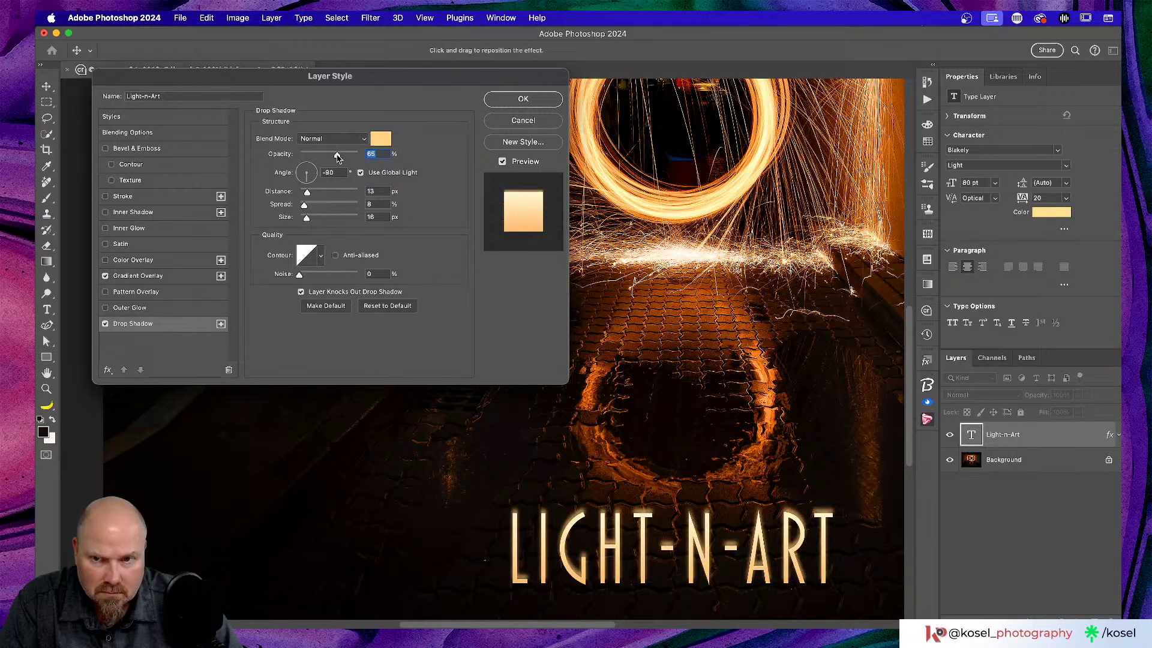
drag(338, 157, 325, 157)
key(super+2)
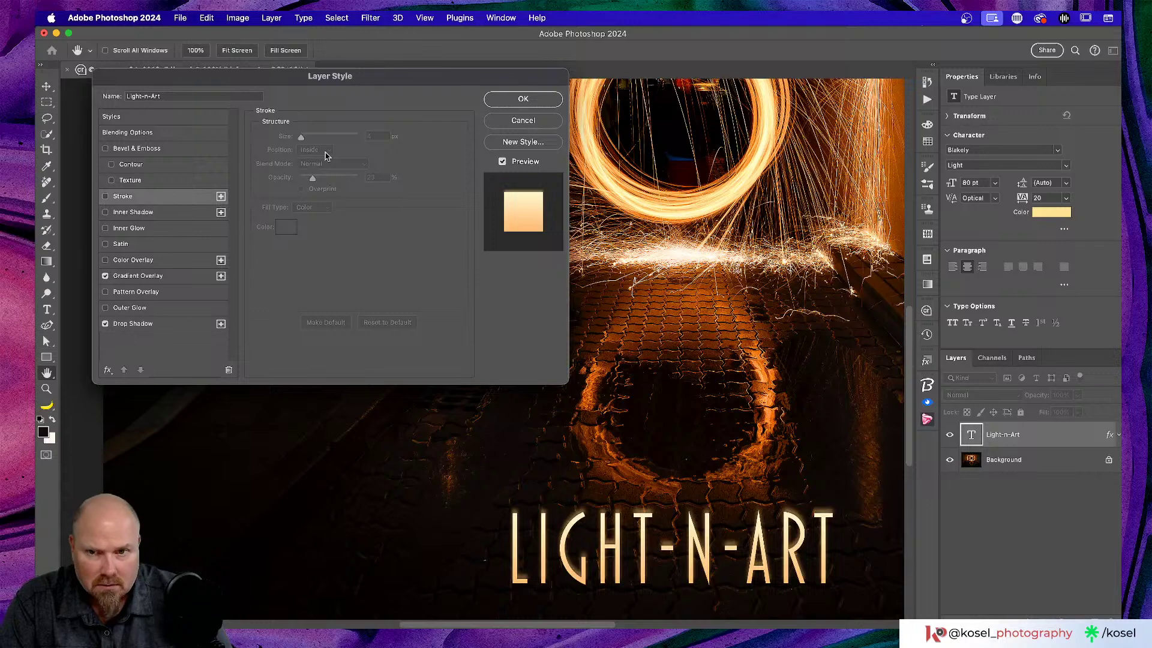
click(514, 99)
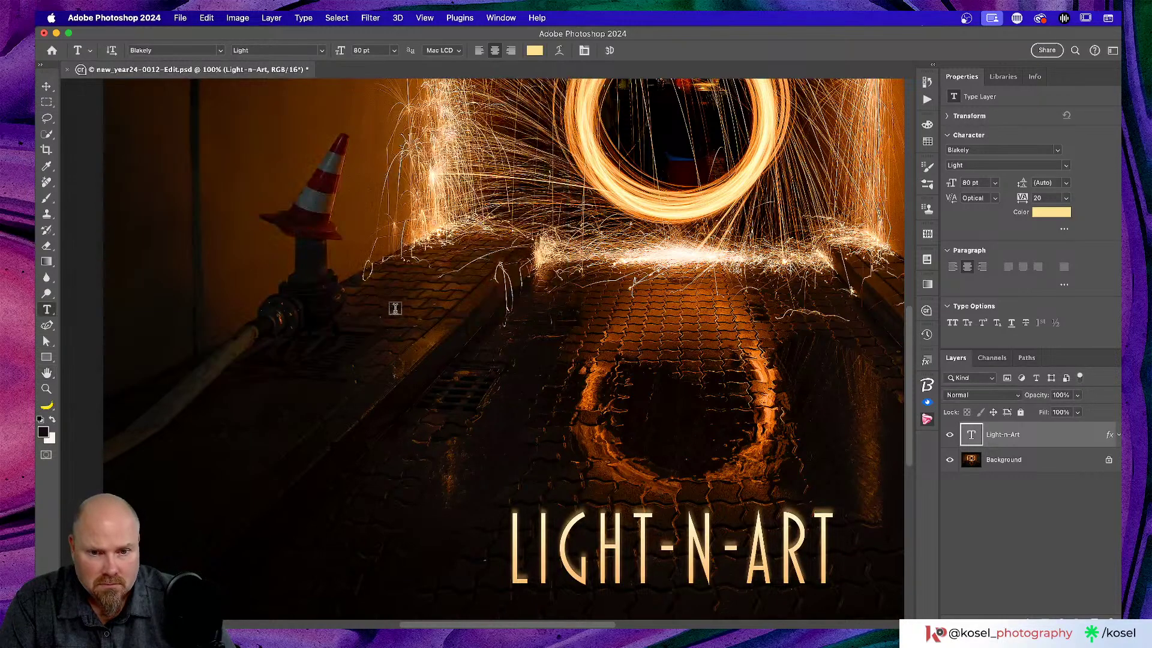
key(super+0)
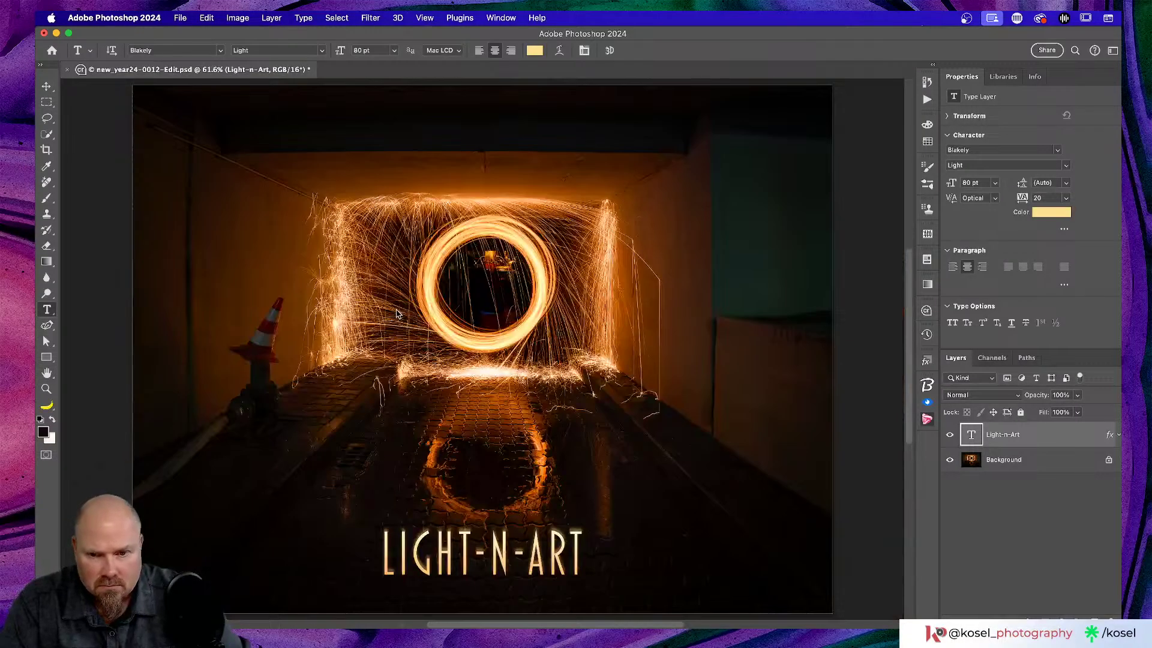
- Reopen the title's drop shadow settings and reduce the shadow's size to 8 px
double_click(1078, 433)
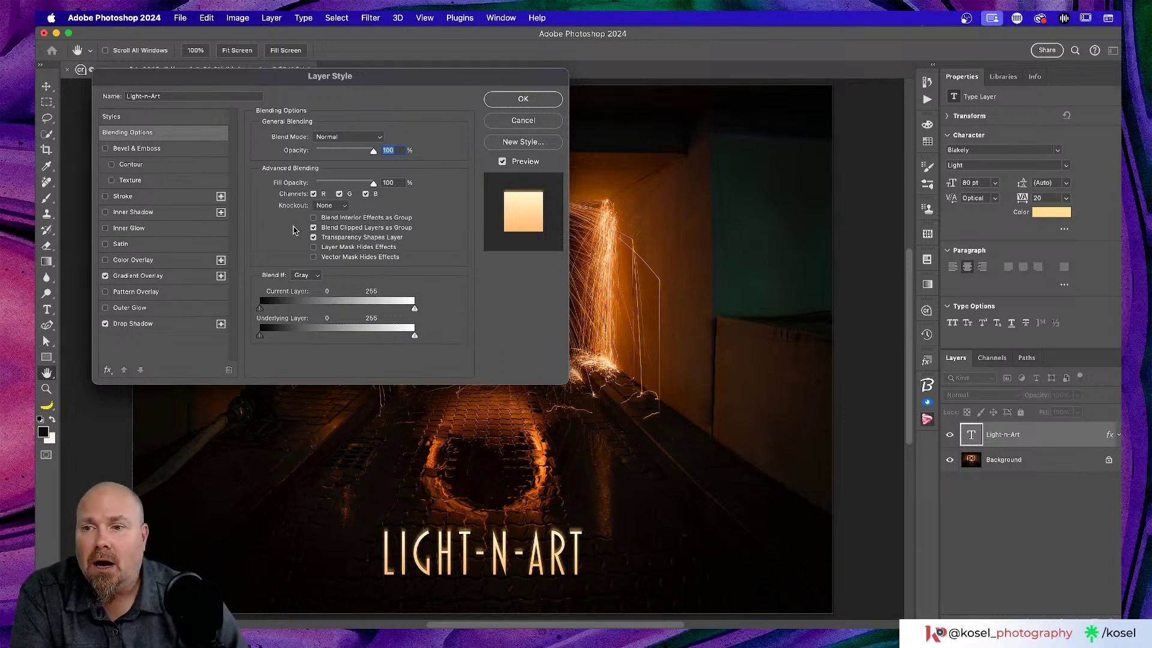
click(125, 325)
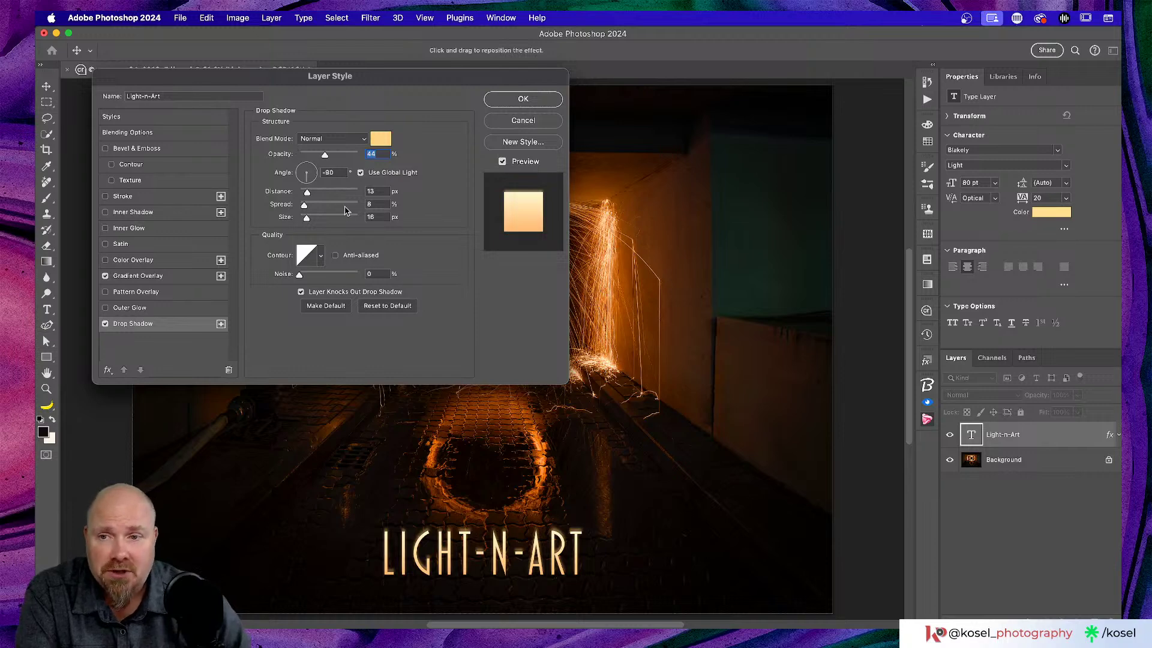
scroll(643, 207, left, 5)
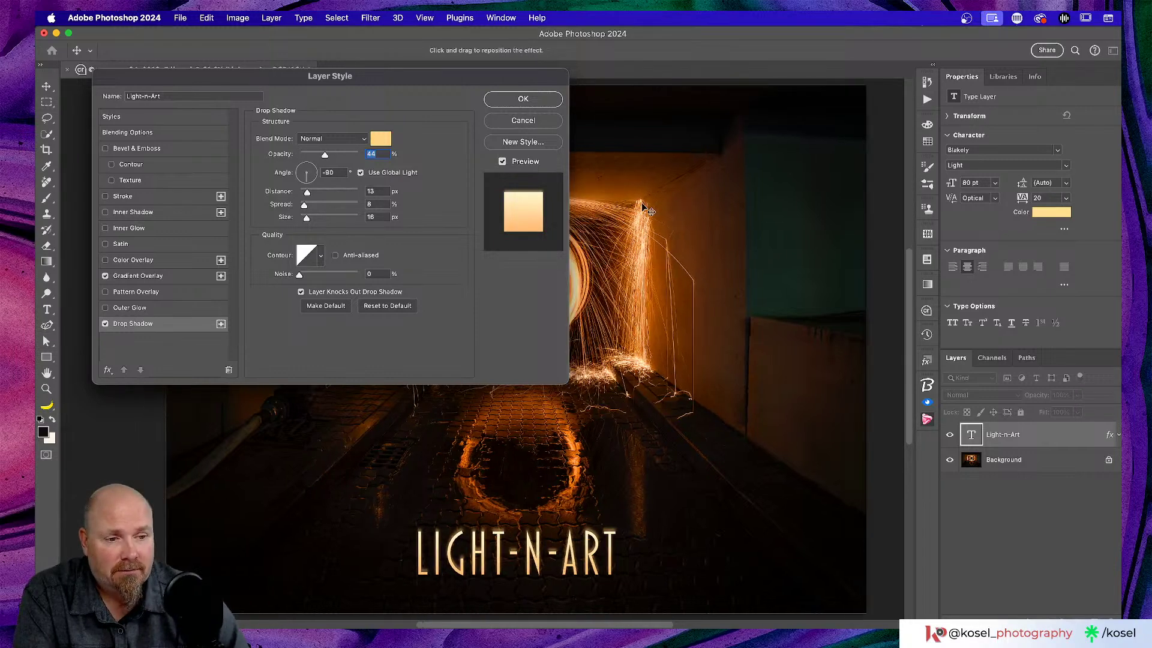
scroll(643, 207, left, 5)
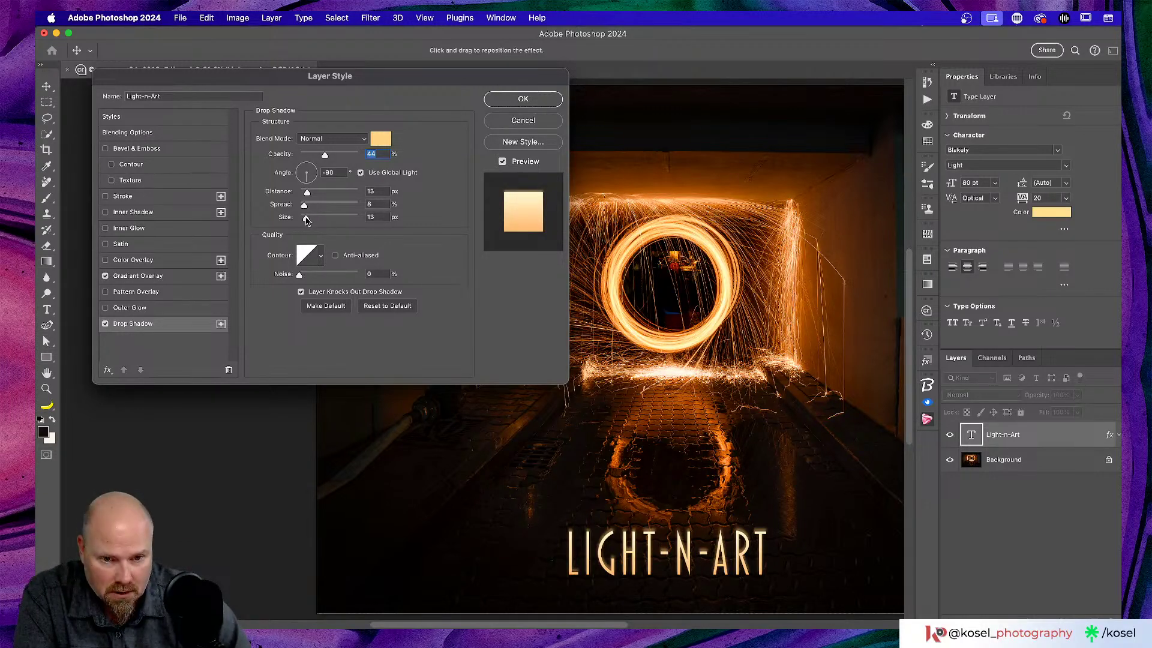
drag(305, 219, 303, 220)
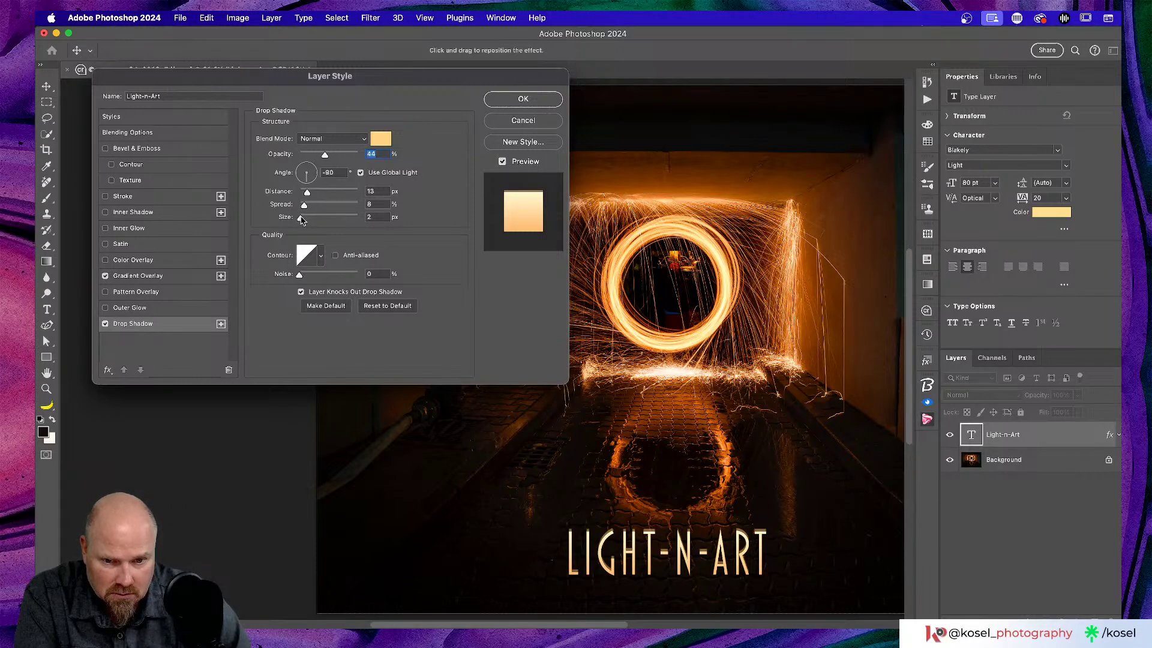
drag(301, 219, 305, 220)
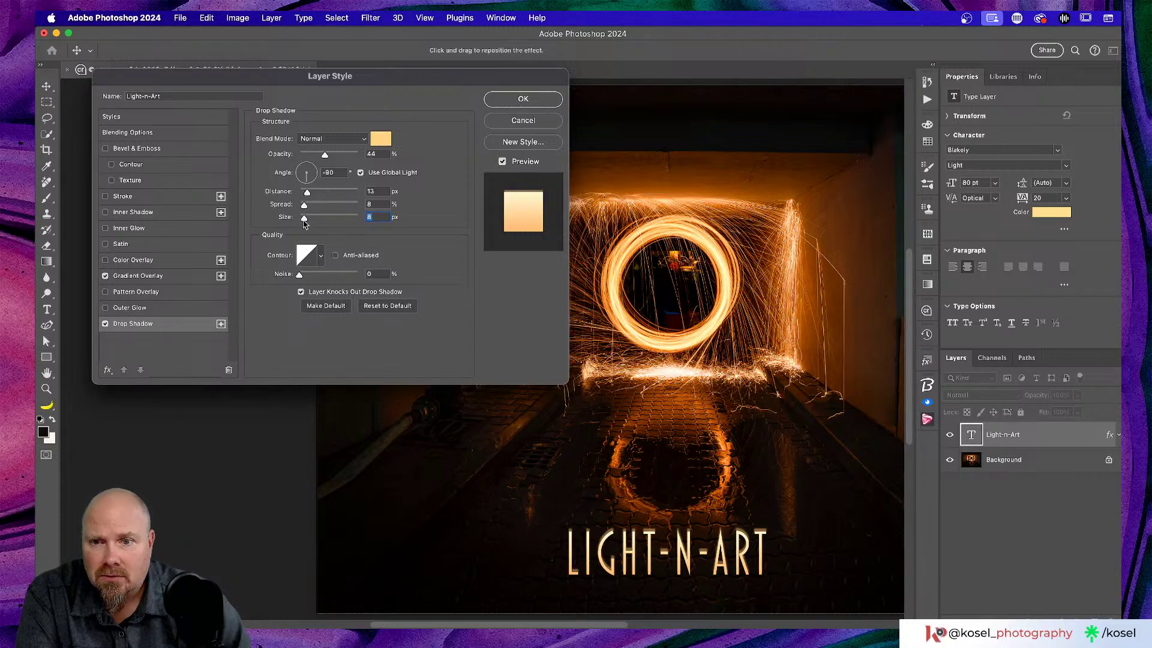
- Set the drop shadow's distance to 8 px and its opacity to 46%, and apply the layer style
drag(303, 219, 304, 193)
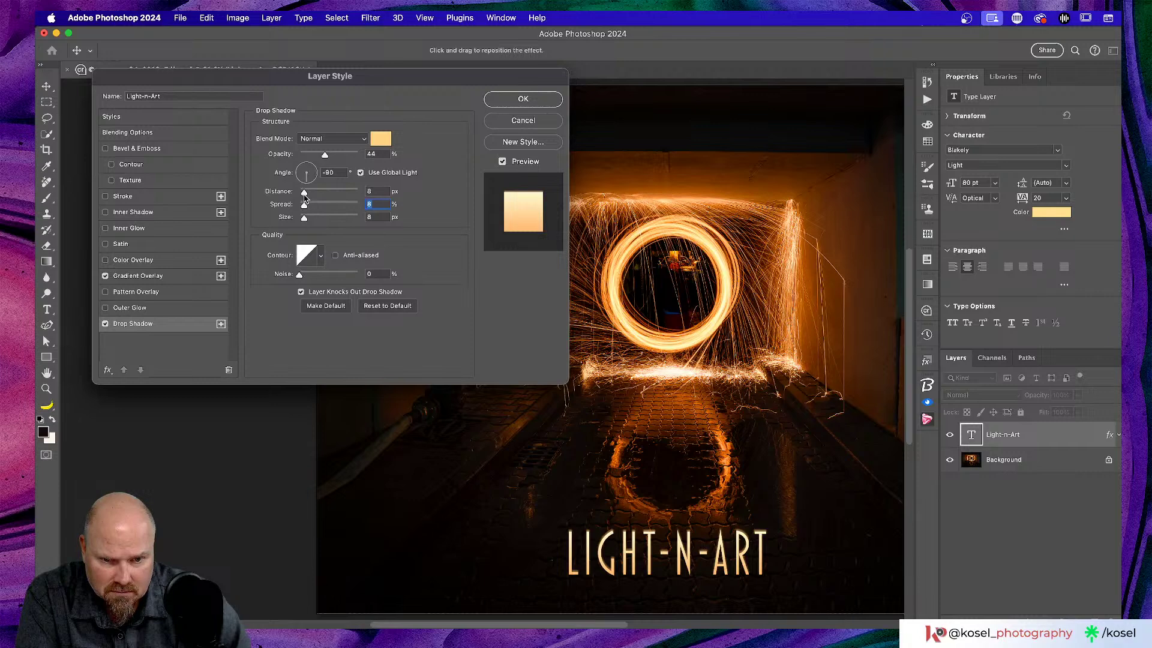
click(304, 195)
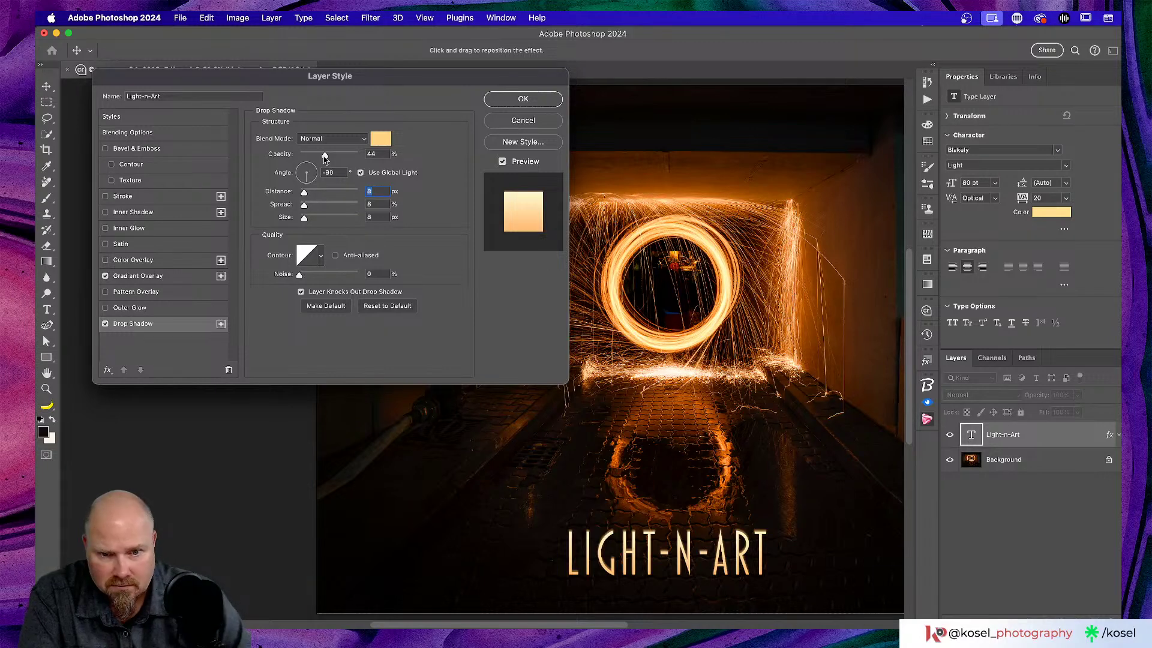
drag(325, 155, 326, 157)
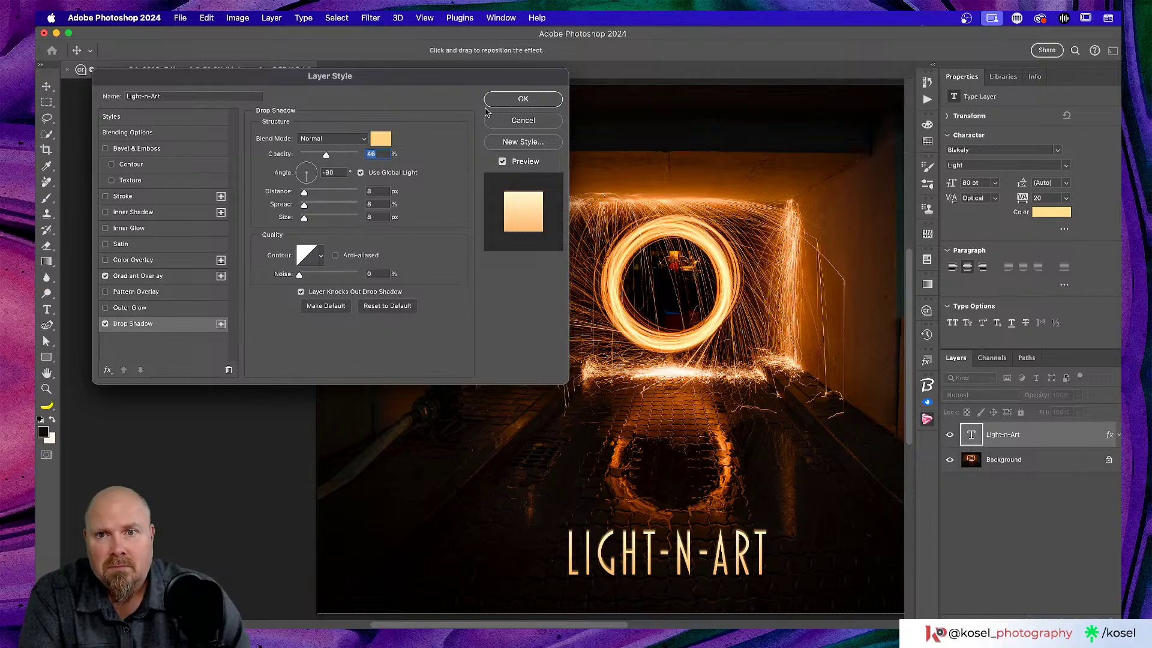
click(524, 99)
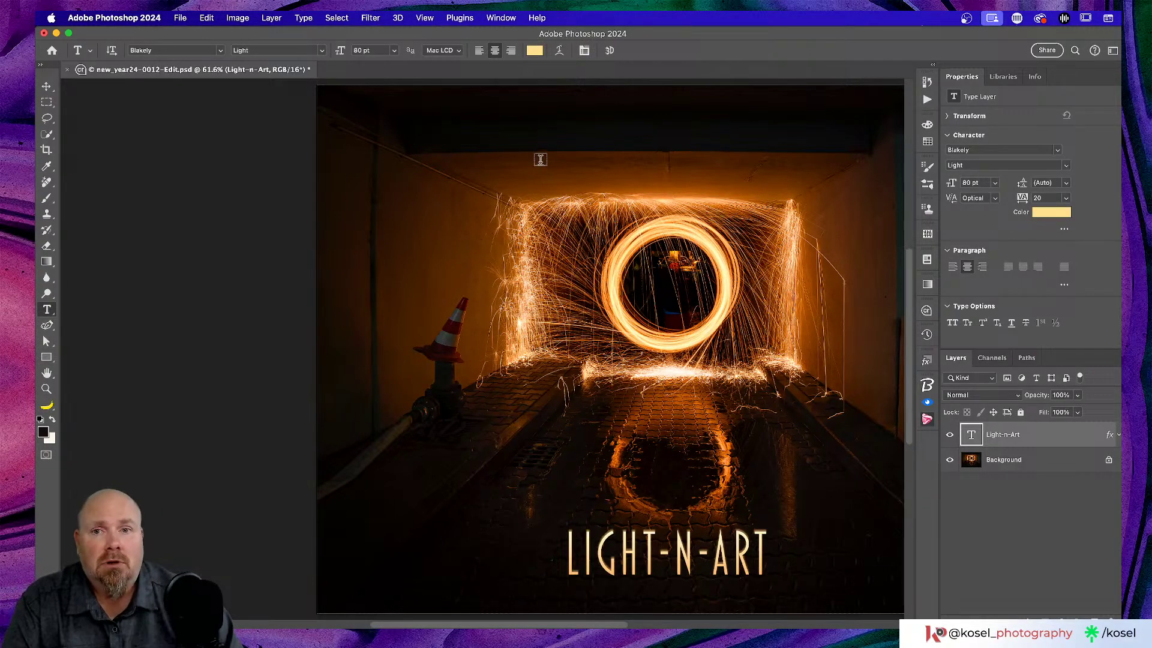
- Save the titled light-painting document
scroll(541, 159, right, 5)
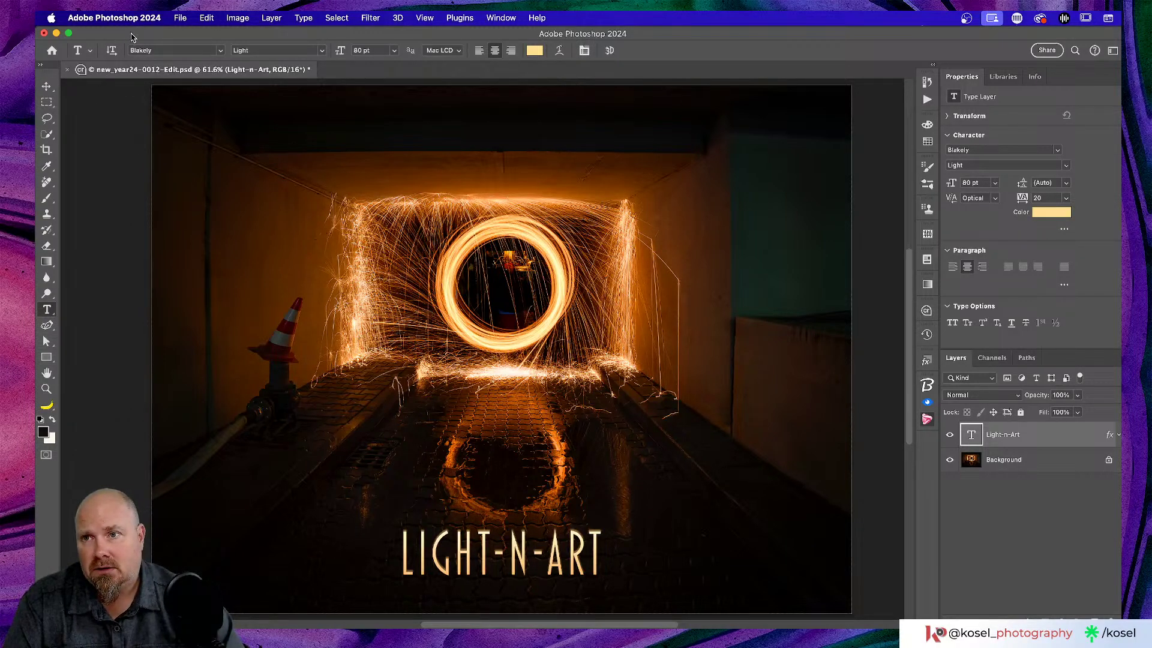
key(super+s)
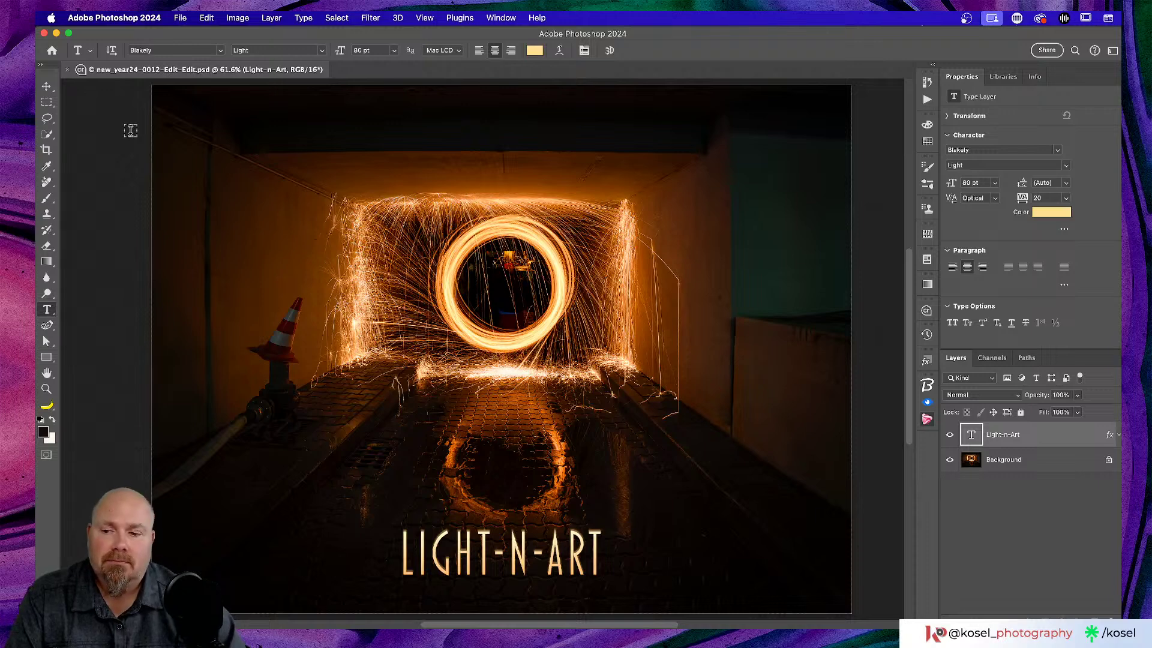
- Set up an Export As of the titled photo as a JPG with the image width at 3000 px
click(179, 20)
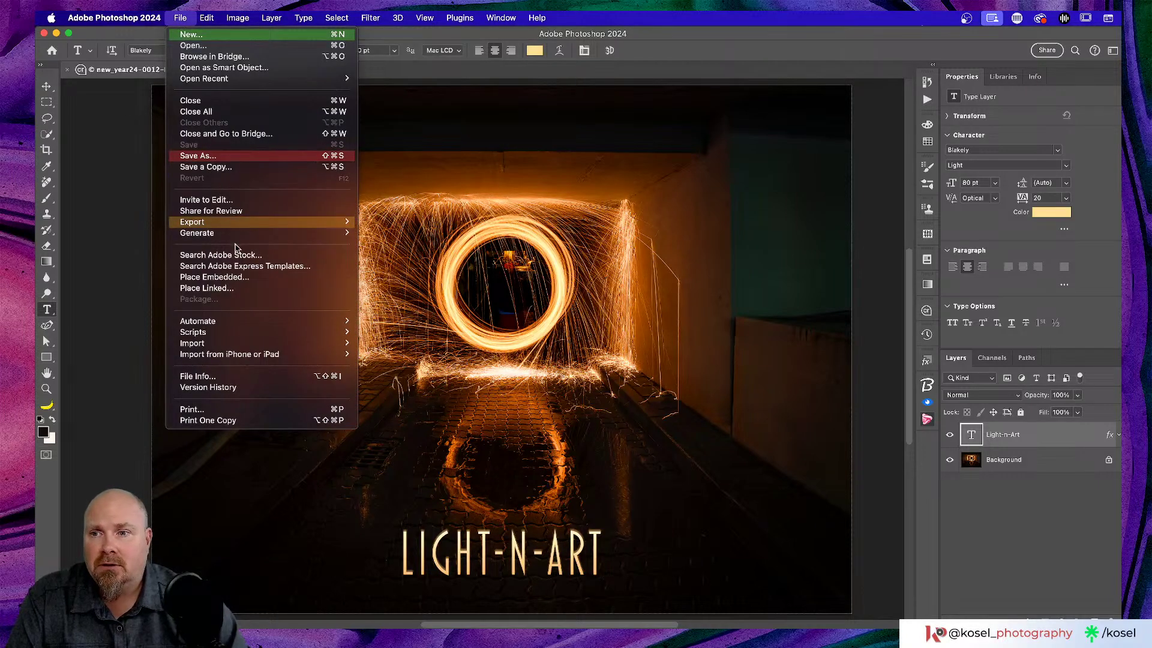
mouse_move(244, 223)
click(442, 231)
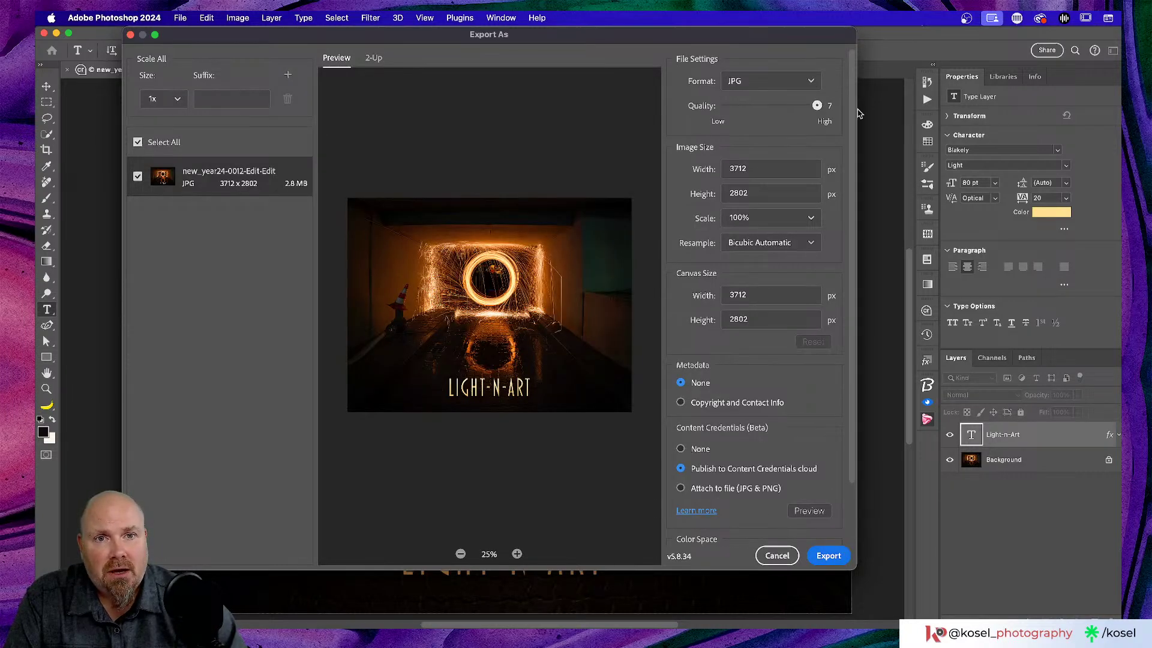
double_click(761, 168)
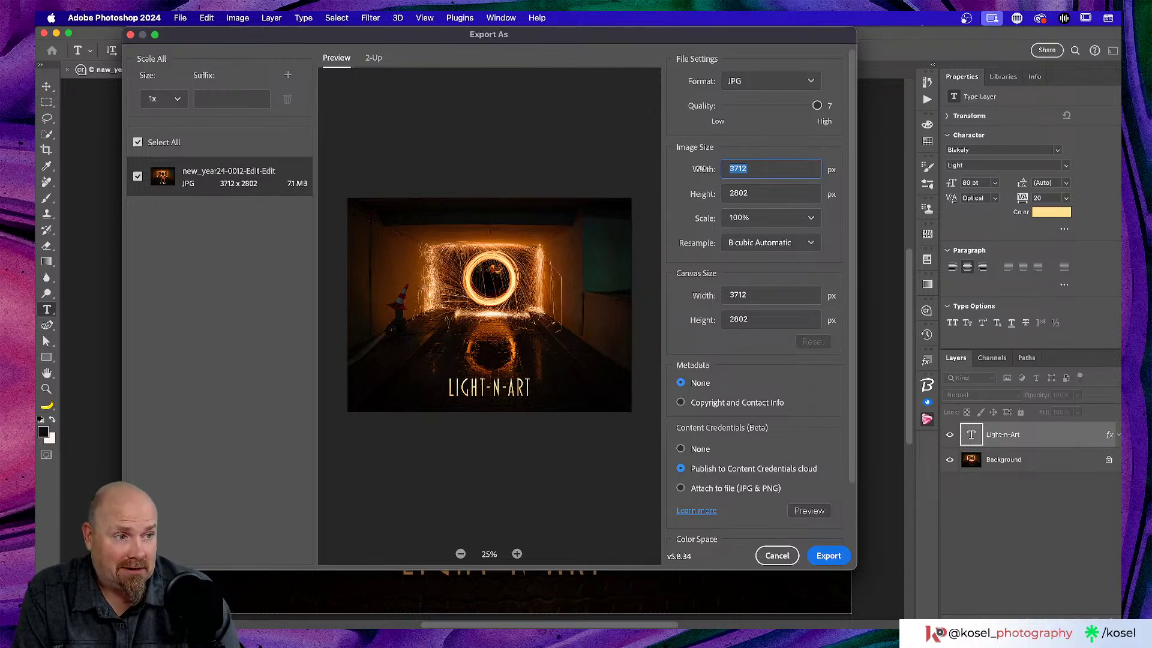
text(3000)
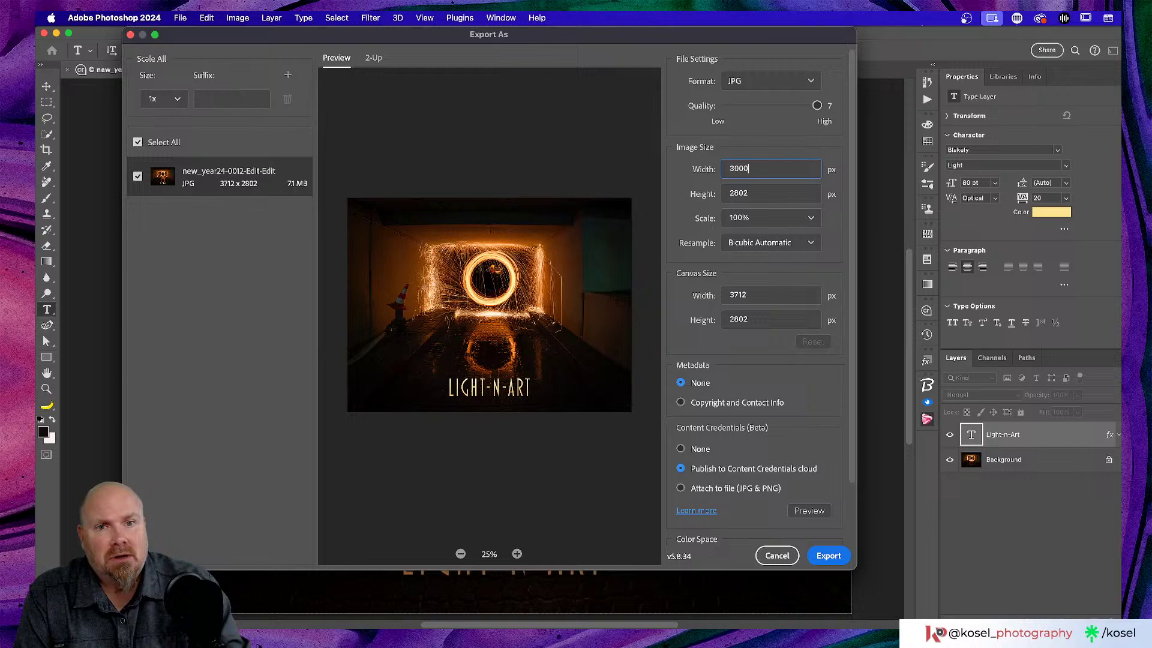
scroll(696, 171, down, 2)
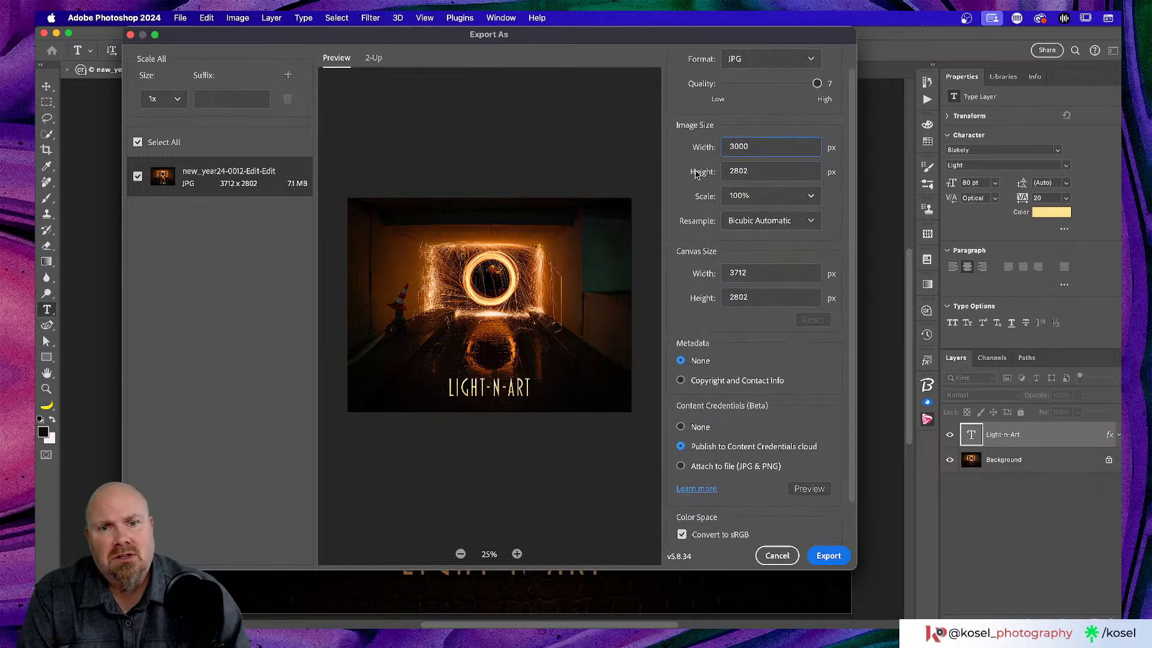
text(0)
click(679, 150)
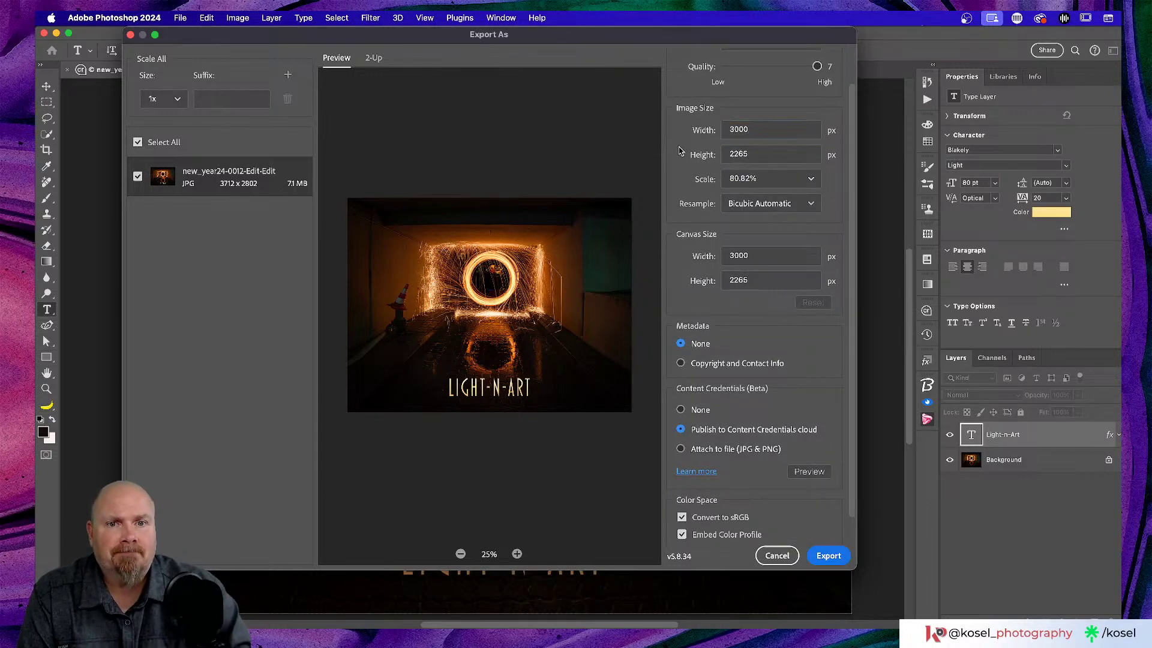
scroll(680, 172, down, 2)
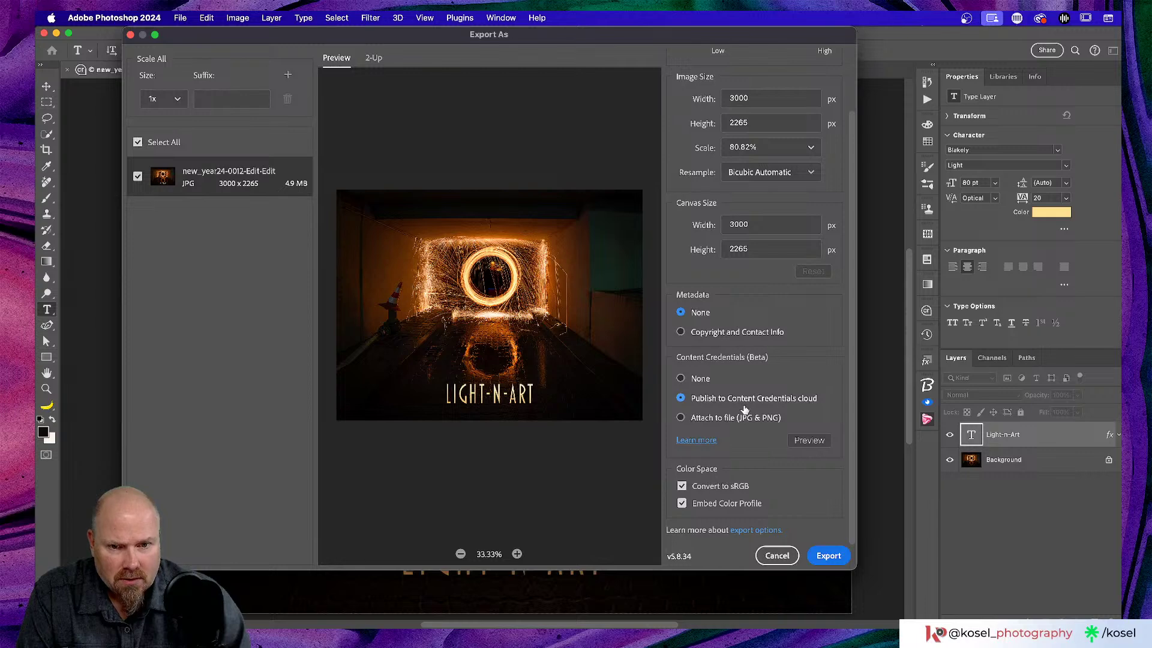
- Export the JPG to the Desktop, keeping the file name new_year24-0012-Edit-Edit
click(827, 557)
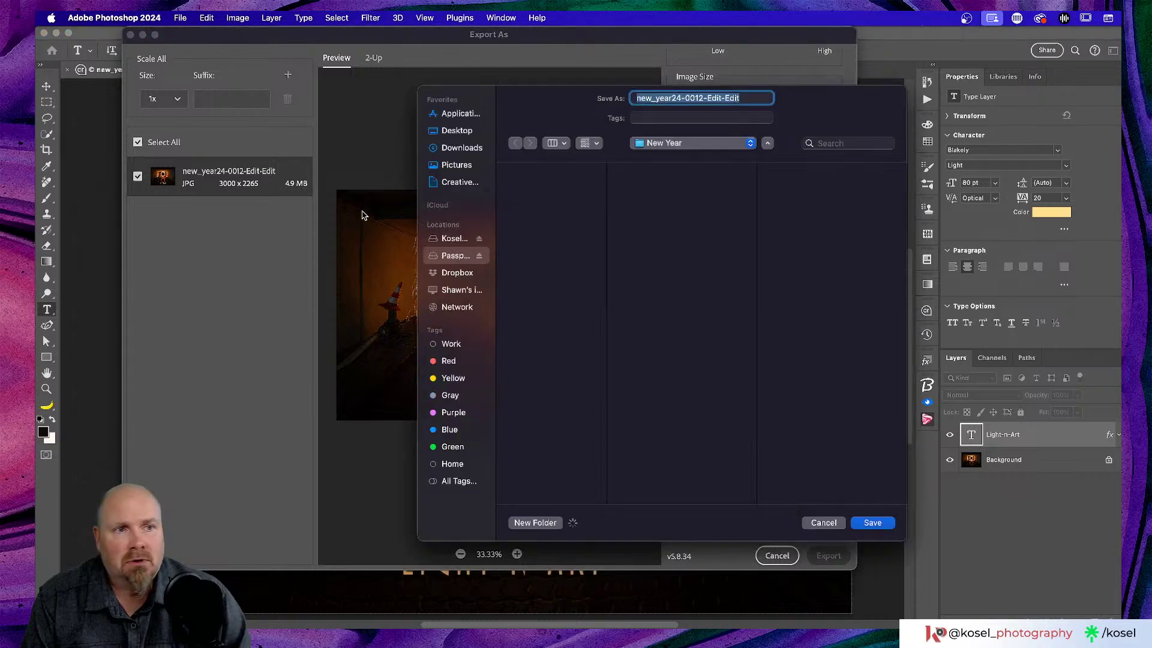
click(461, 132)
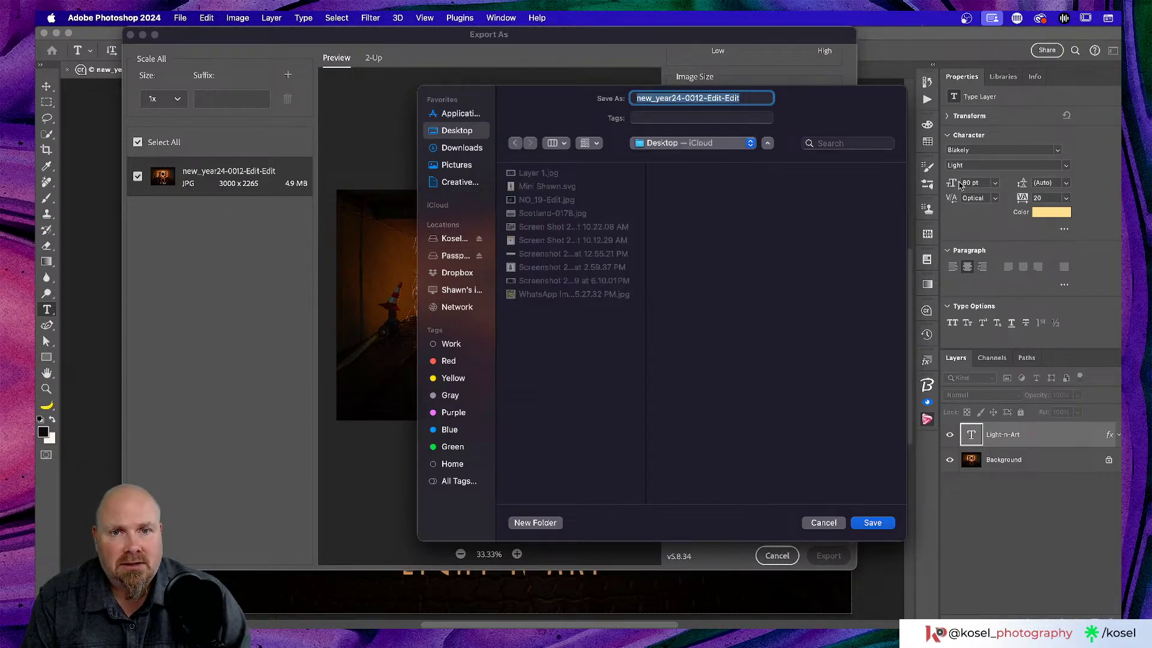
click(873, 523)
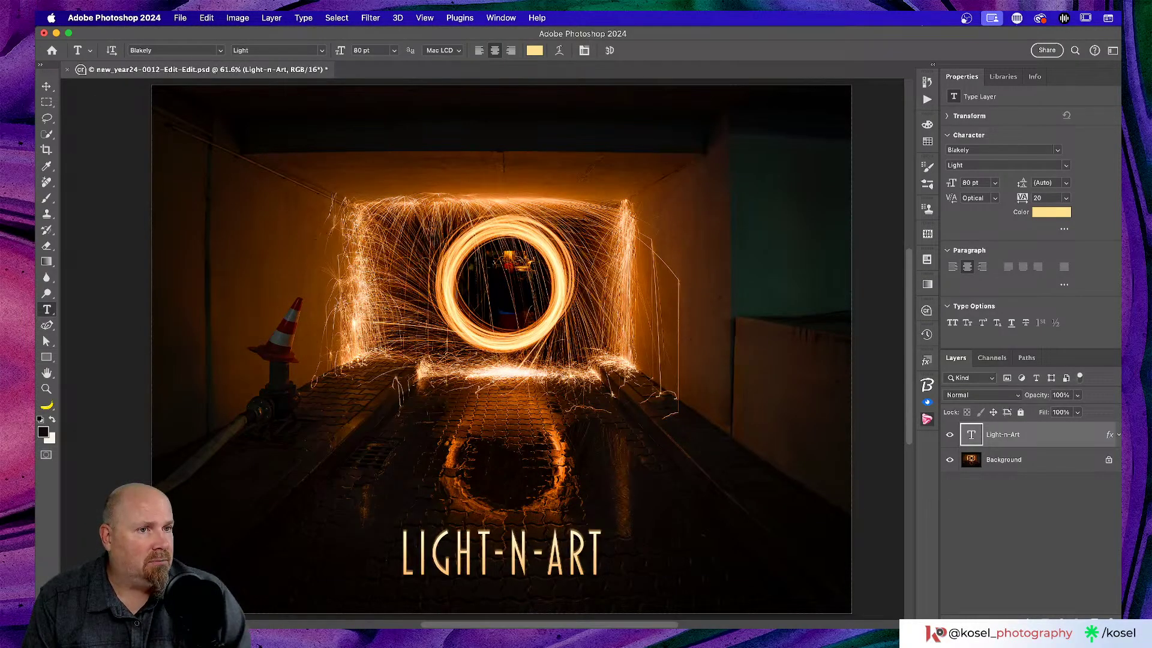
- Switch to Google Chrome and bring up the Discord page with the lightnart challenge channel
key(super+Tab)
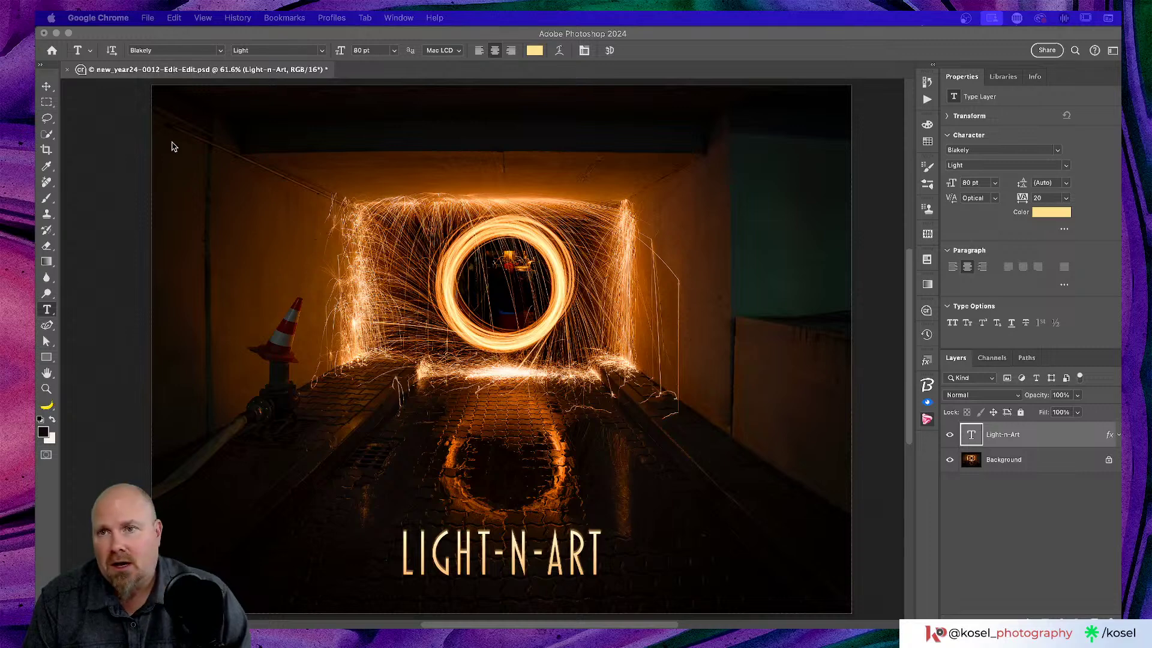
key(super+Tab)
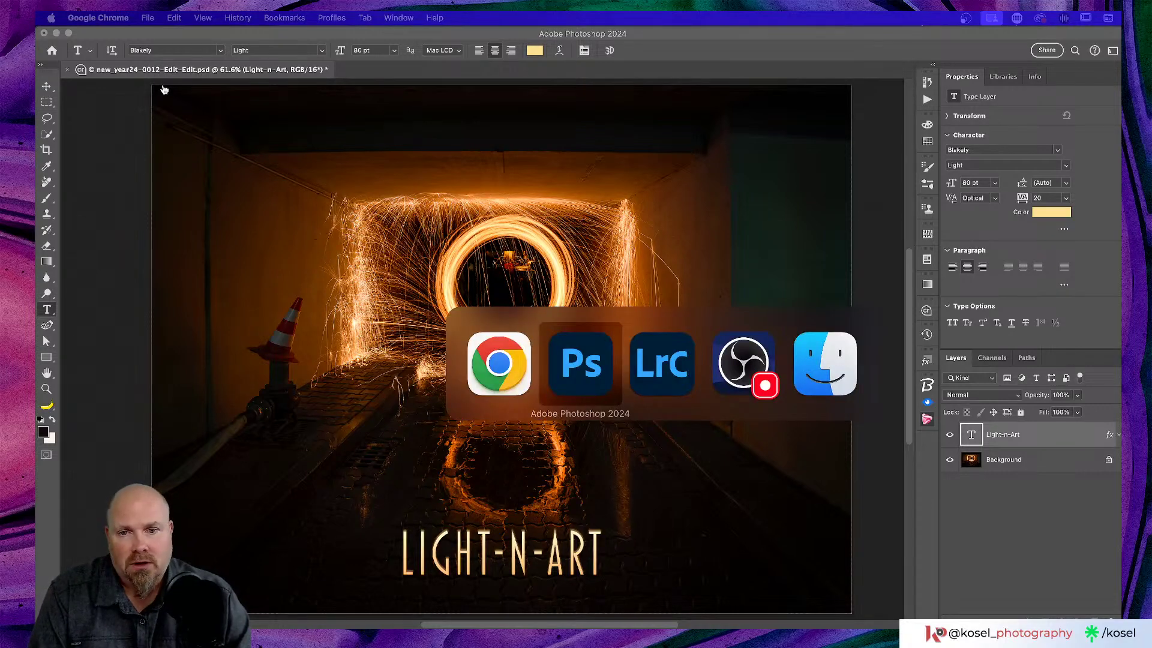
key(super+Tab)
key(super+Tab)
key(super+Tab)
key(super+Tab)
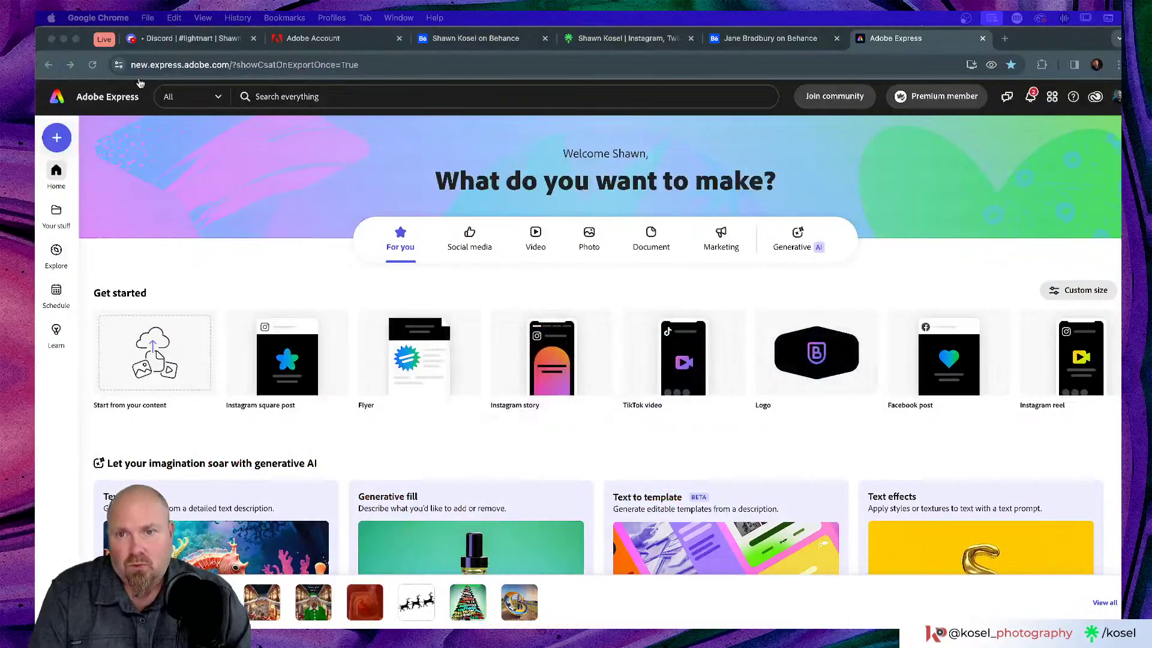
click(222, 37)
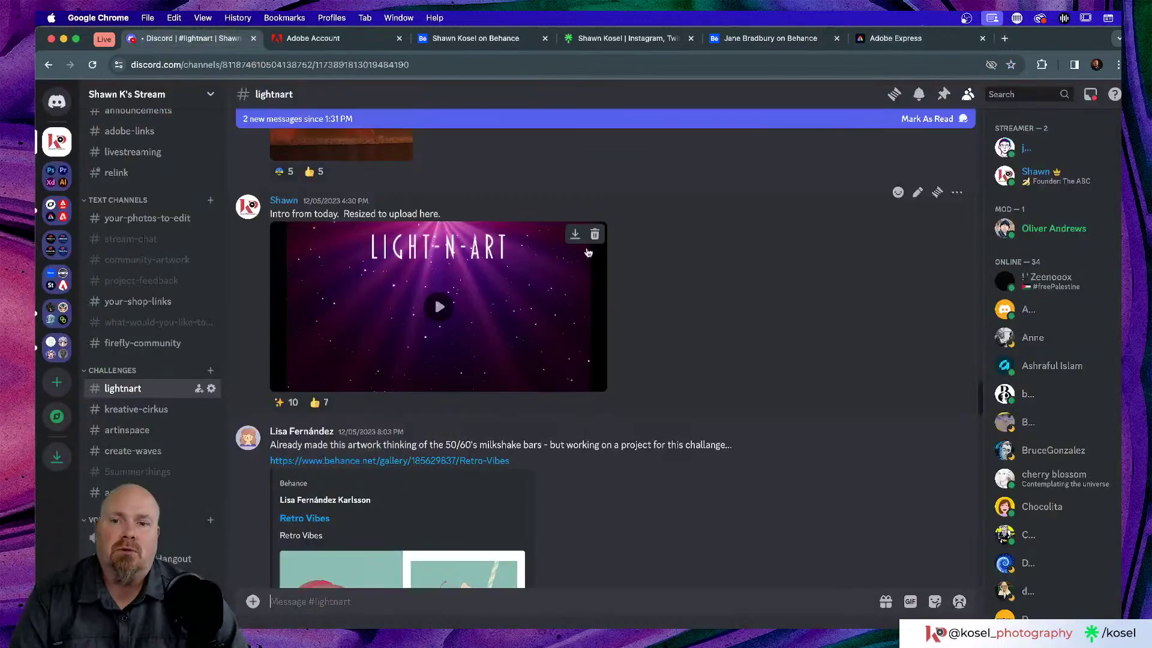
- Go to the newest lightnart posts and attach new_year24-0012-Edit-Edit.jpg from the Desktop to a new message
scroll(794, 249, down, 20)
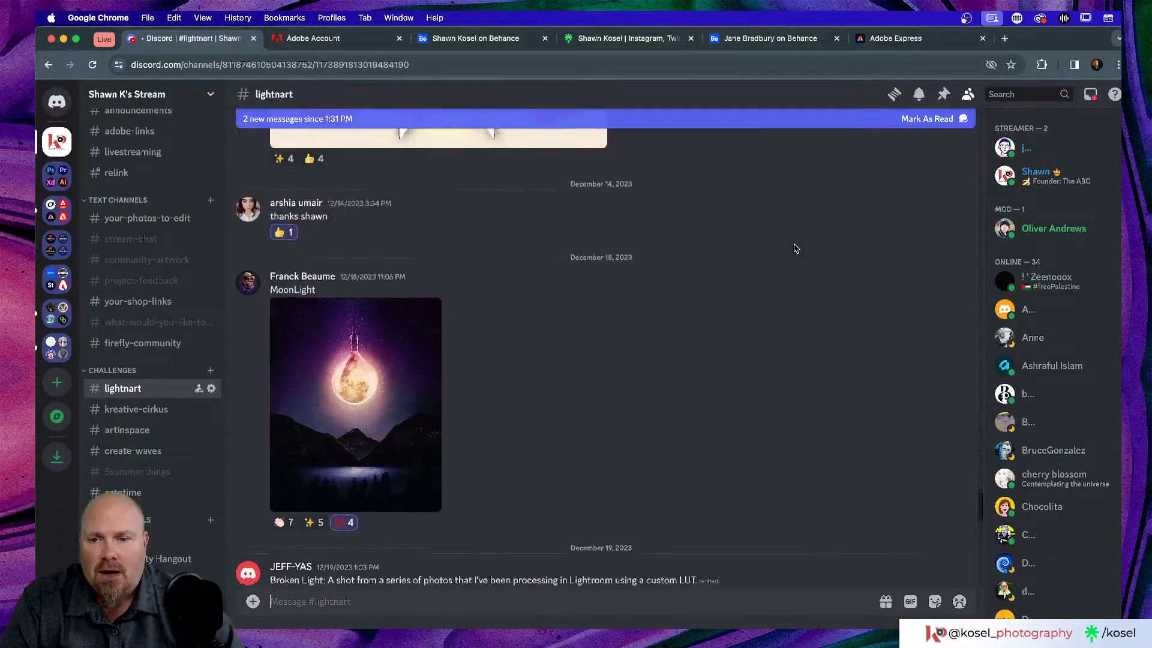
scroll(795, 249, down, 5)
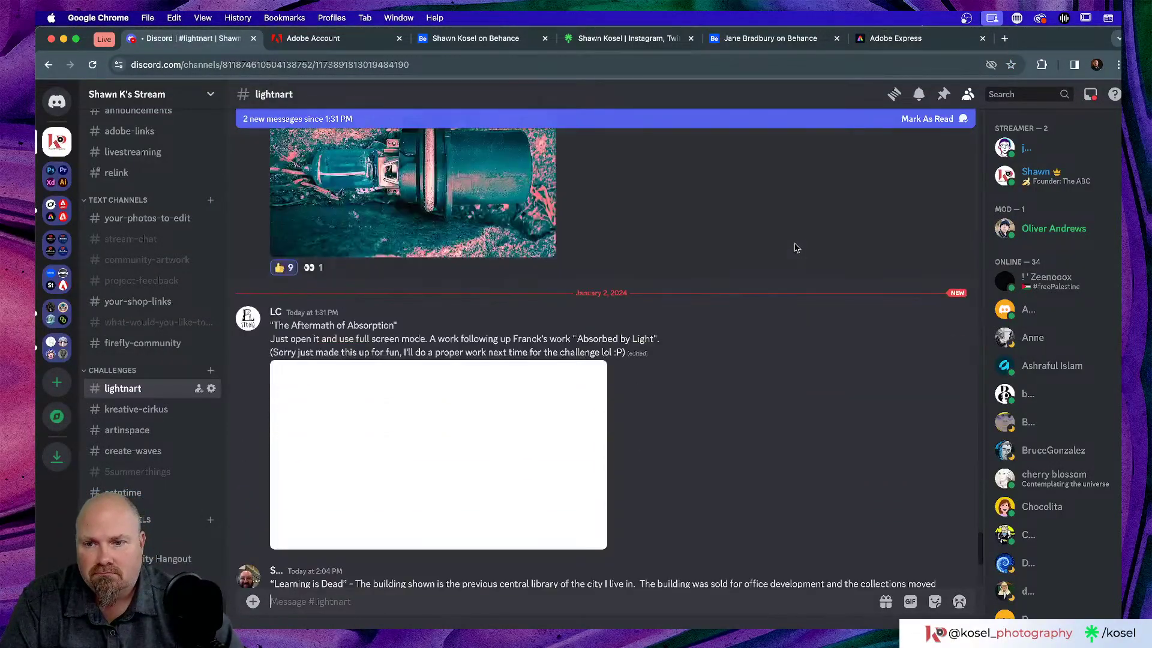
scroll(795, 247, down, 8)
scroll(794, 248, up, 5)
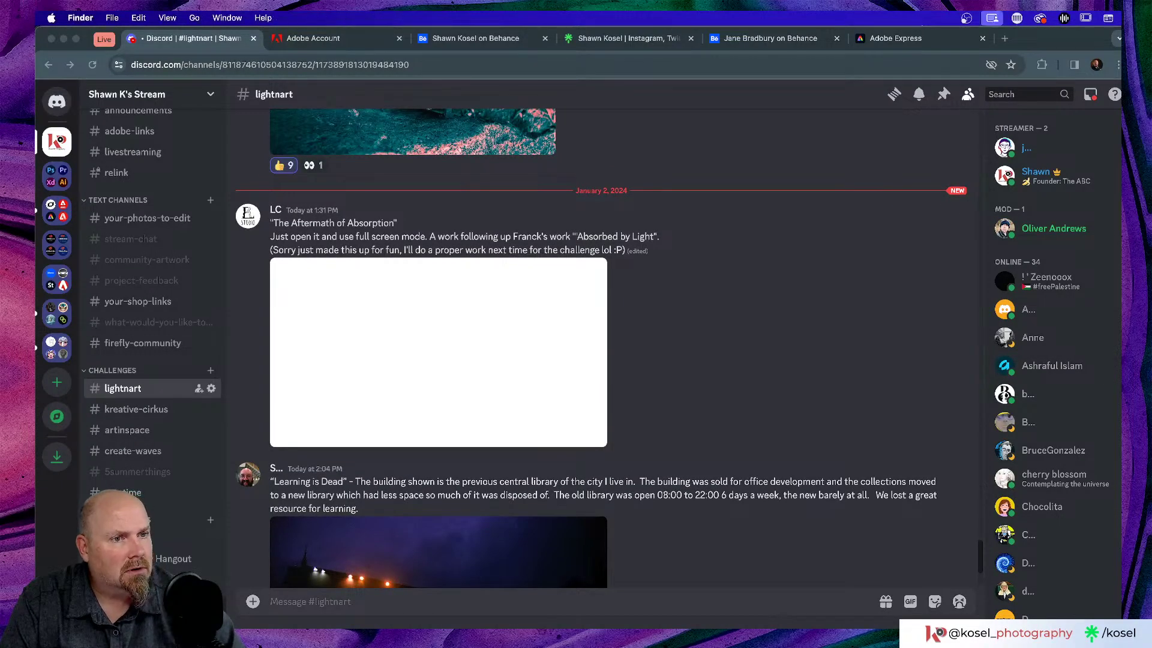
drag(522, 498, 530, 495)
- Caption the attached image "Light-n-Art from today's stream. Happy New Year!" and post it to the lightnart channel
click(393, 603)
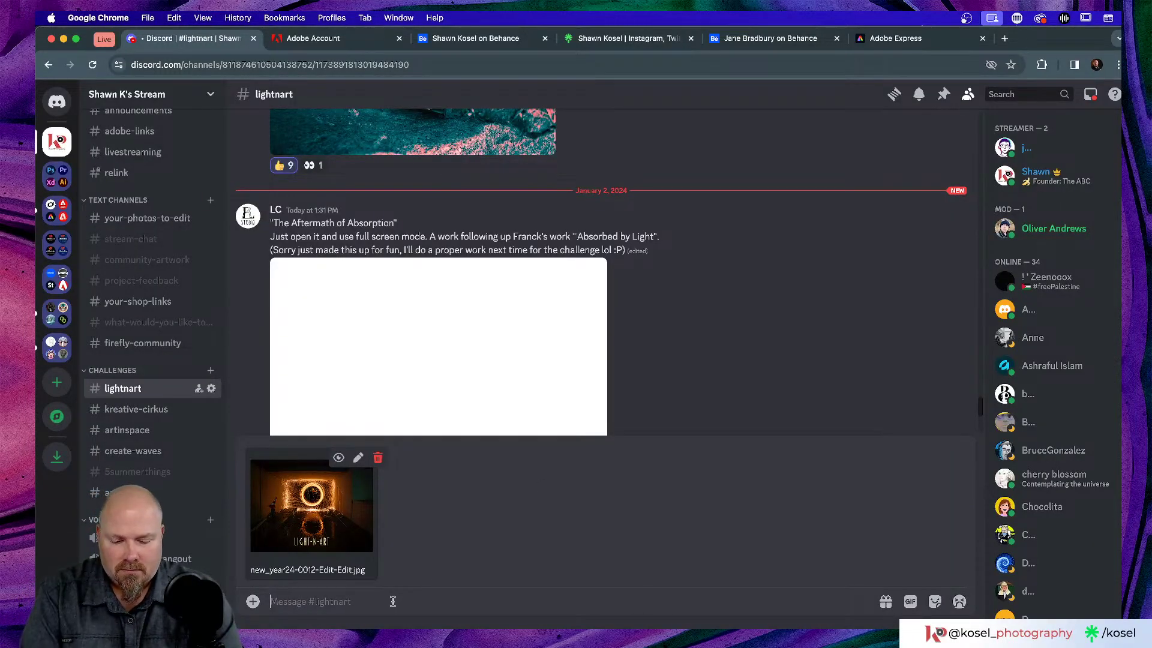
text(Light)
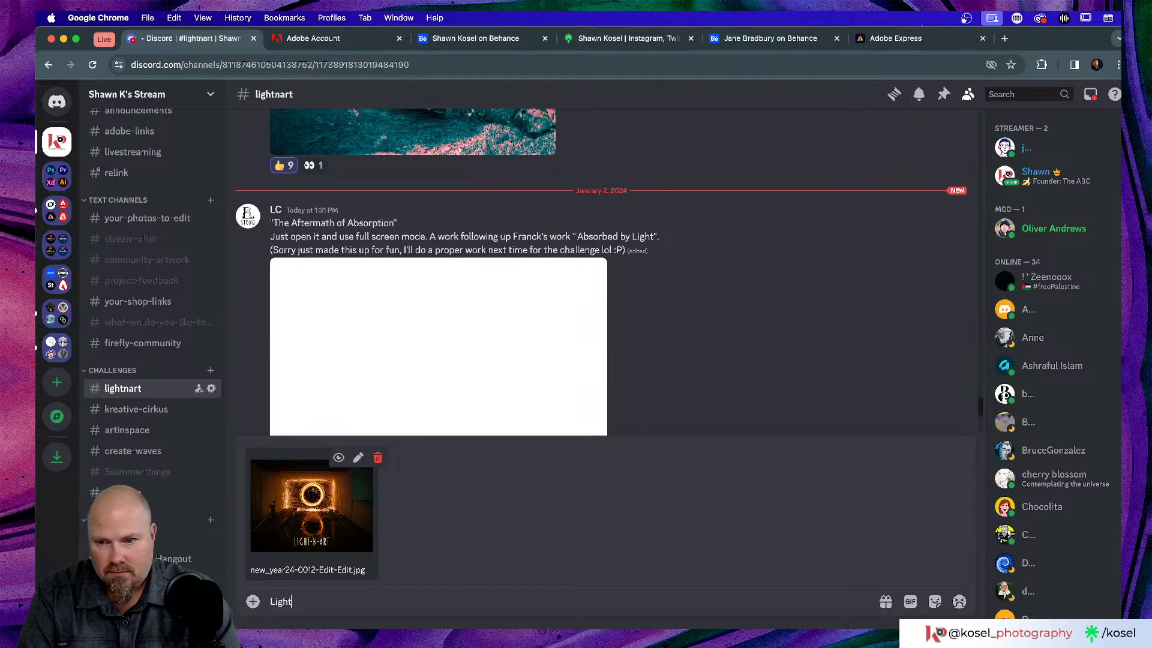
text(-n-)
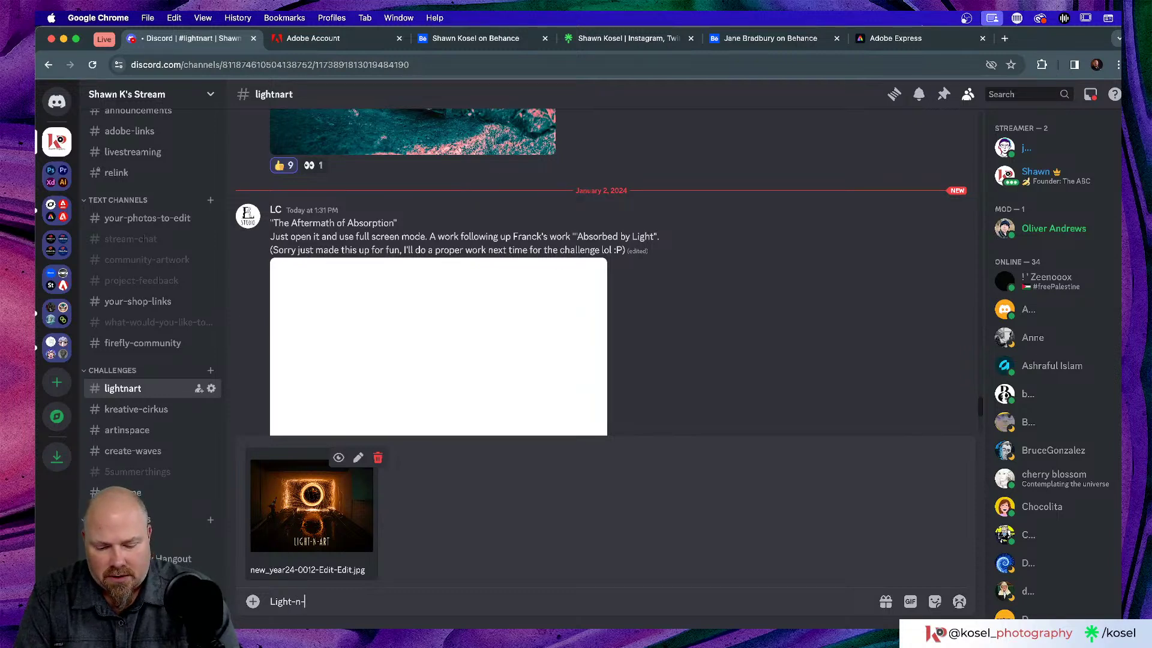
text(Art f)
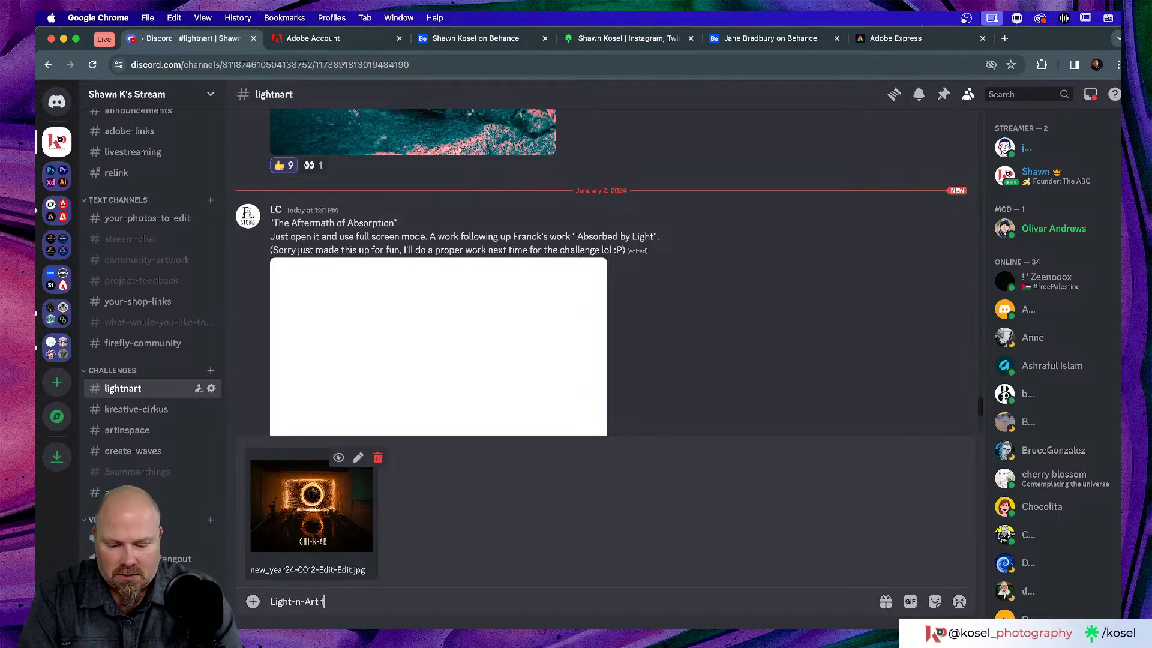
text(rom todays)
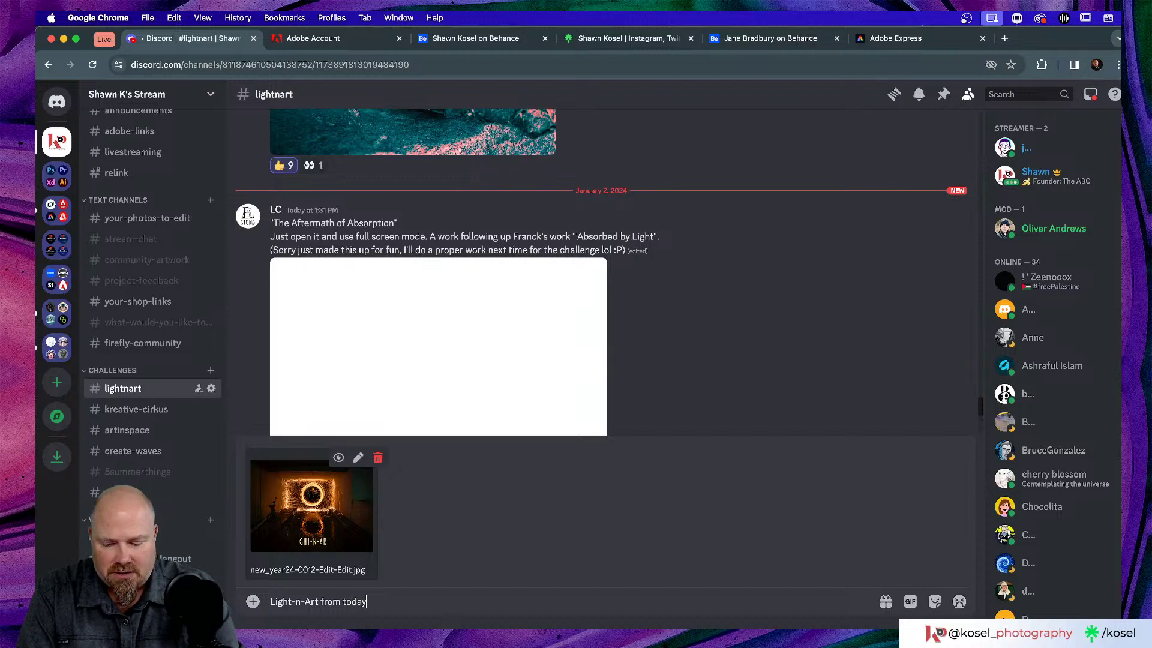
key(BackSpace)
key(BackSpace)
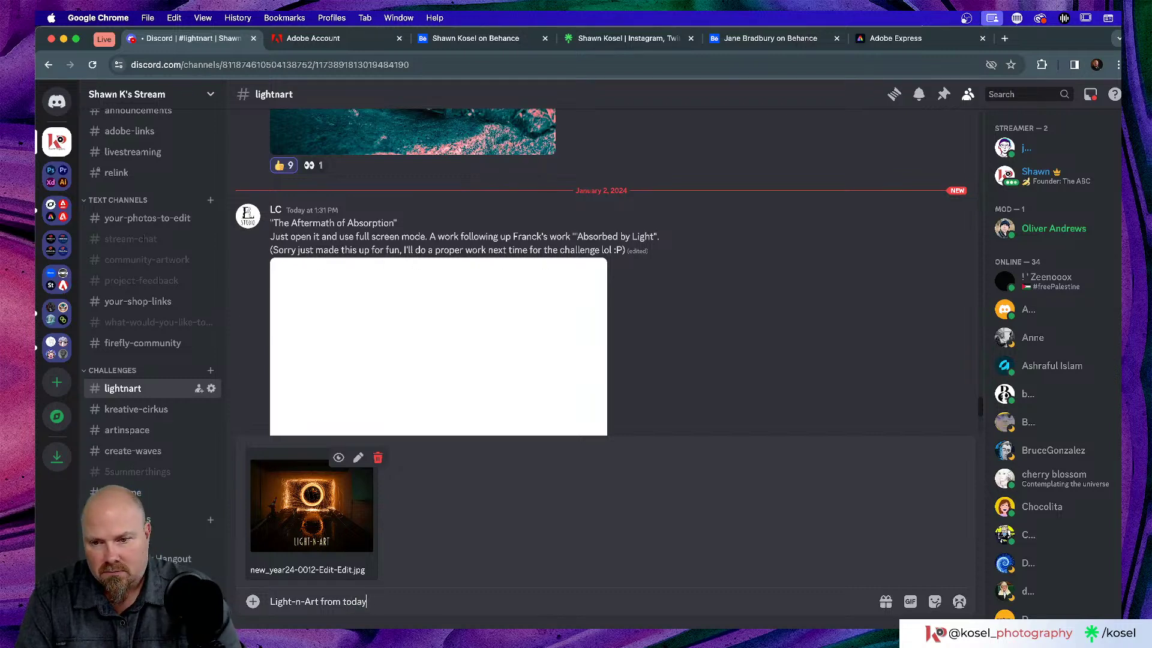
text('s st)
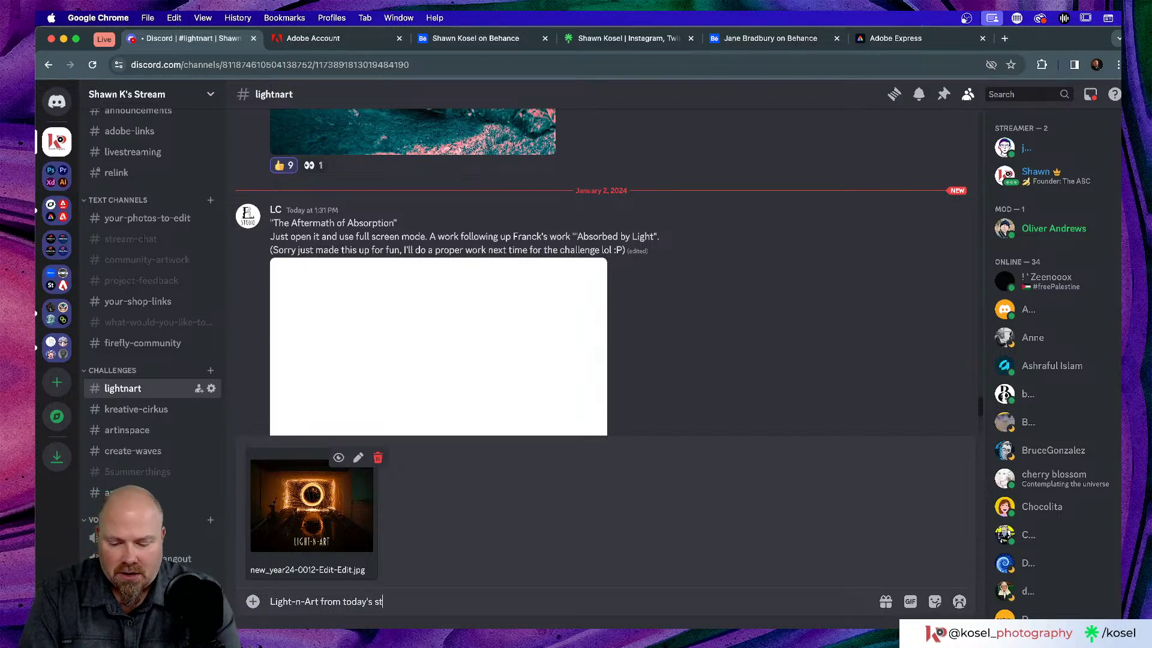
text(ream.  H)
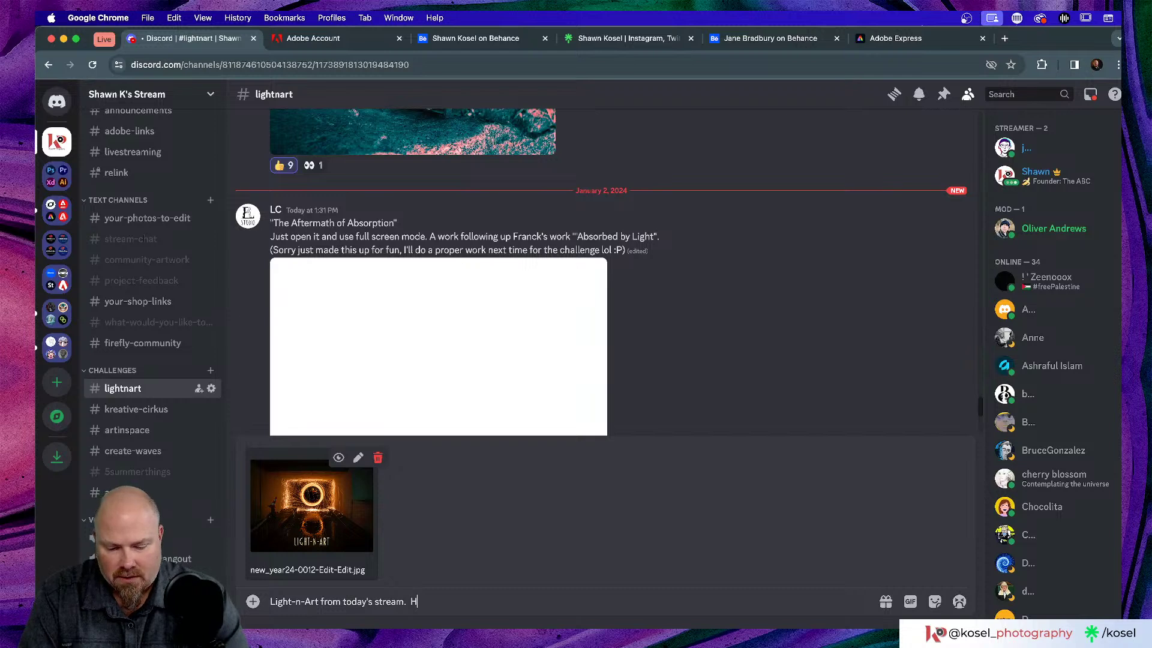
text(appy Ne)
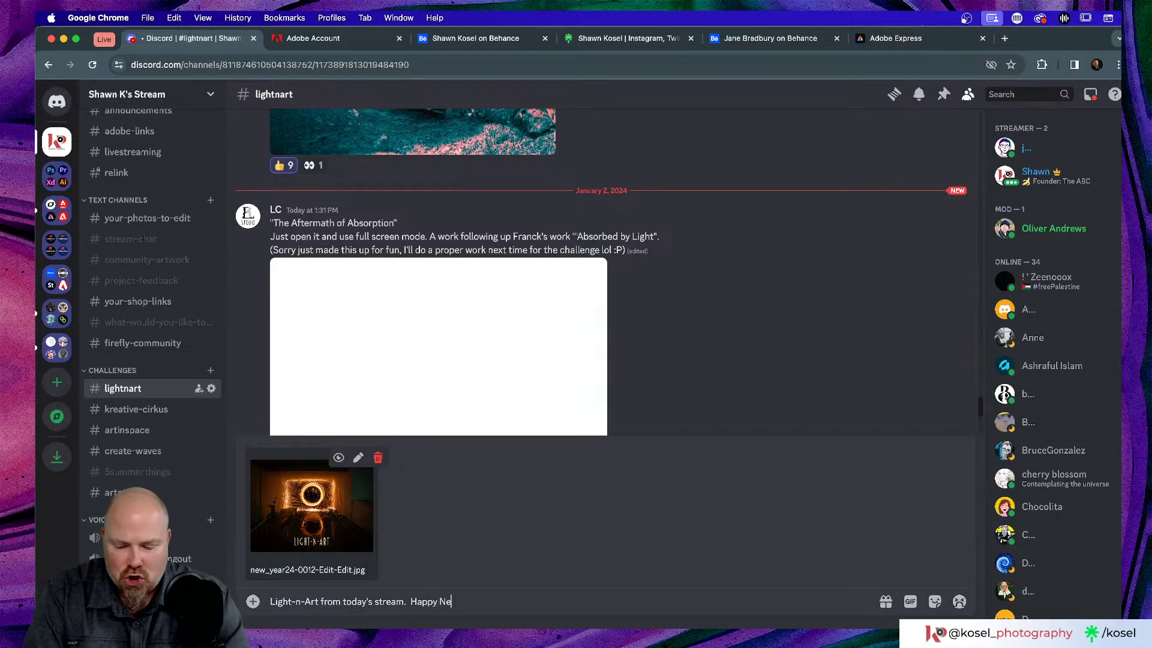
text(w Year!)
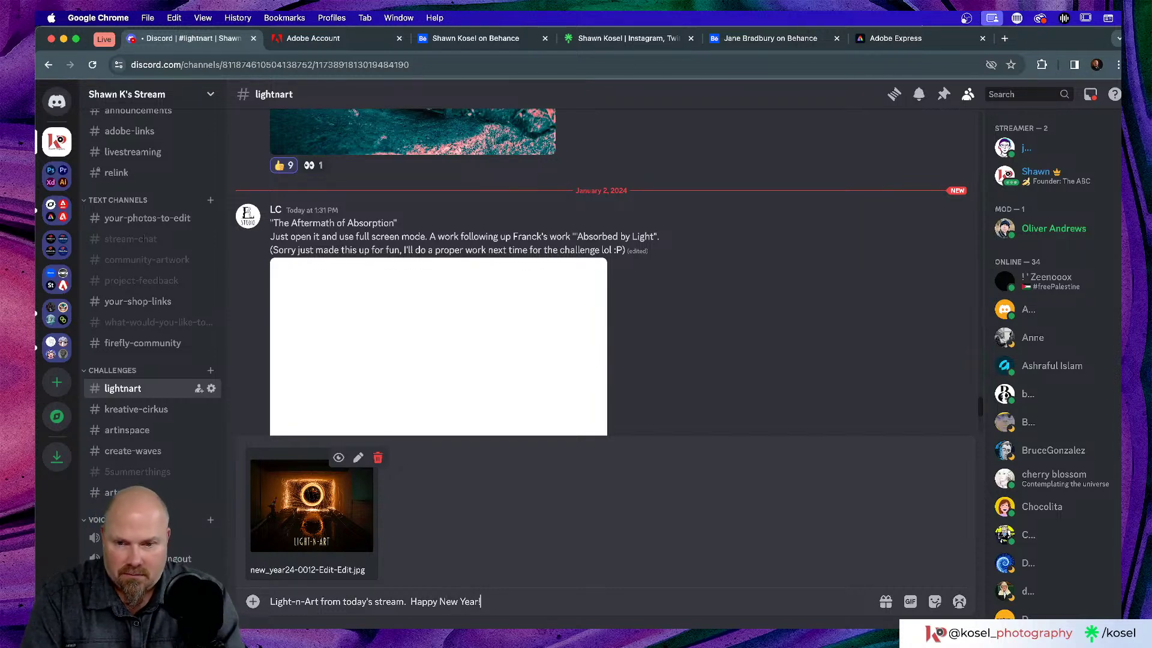
key(Return)
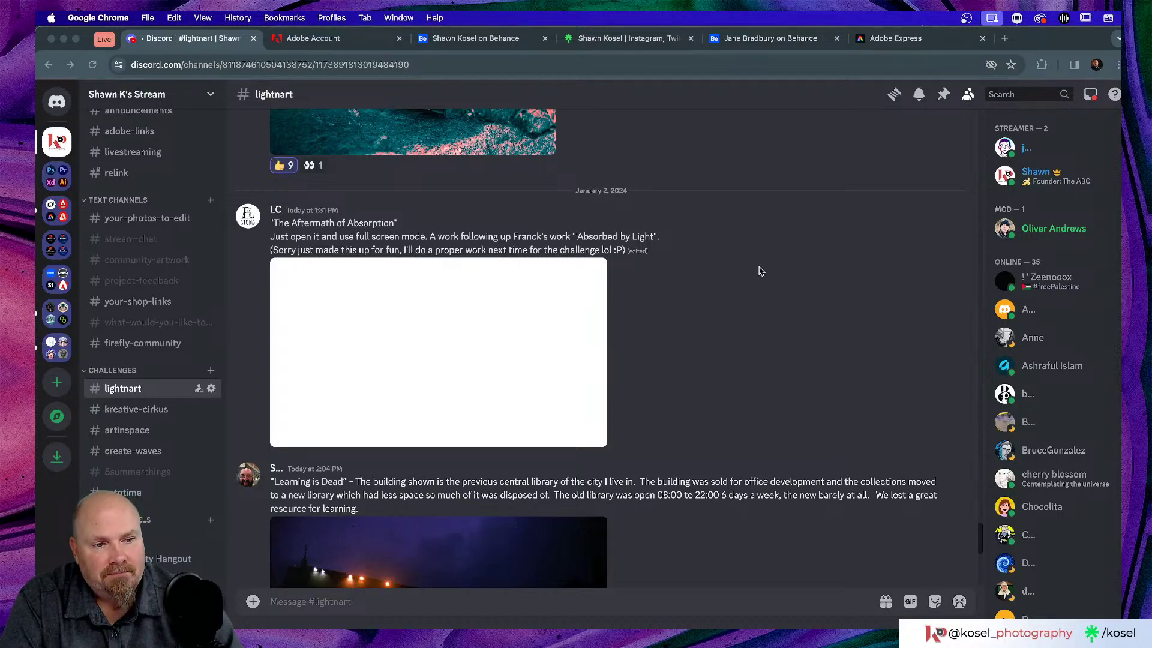
- Find the newly posted Light-n-Art image in the channel and open it full size in a separate browser tab
scroll(698, 282, down, 5)
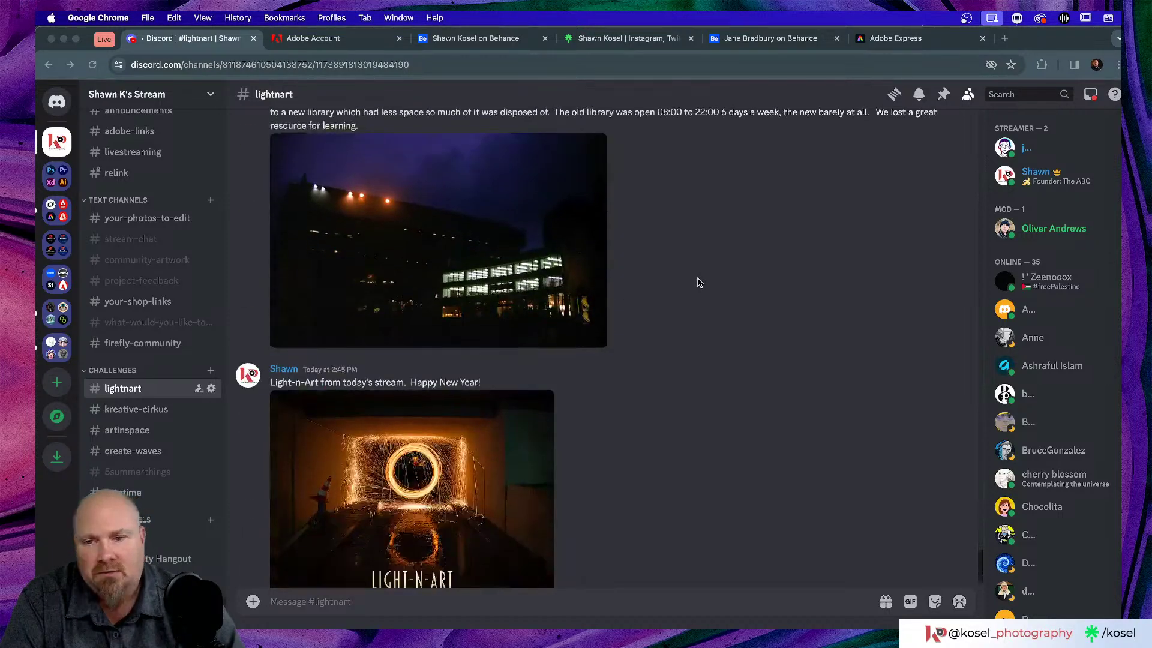
scroll(702, 282, down, 1)
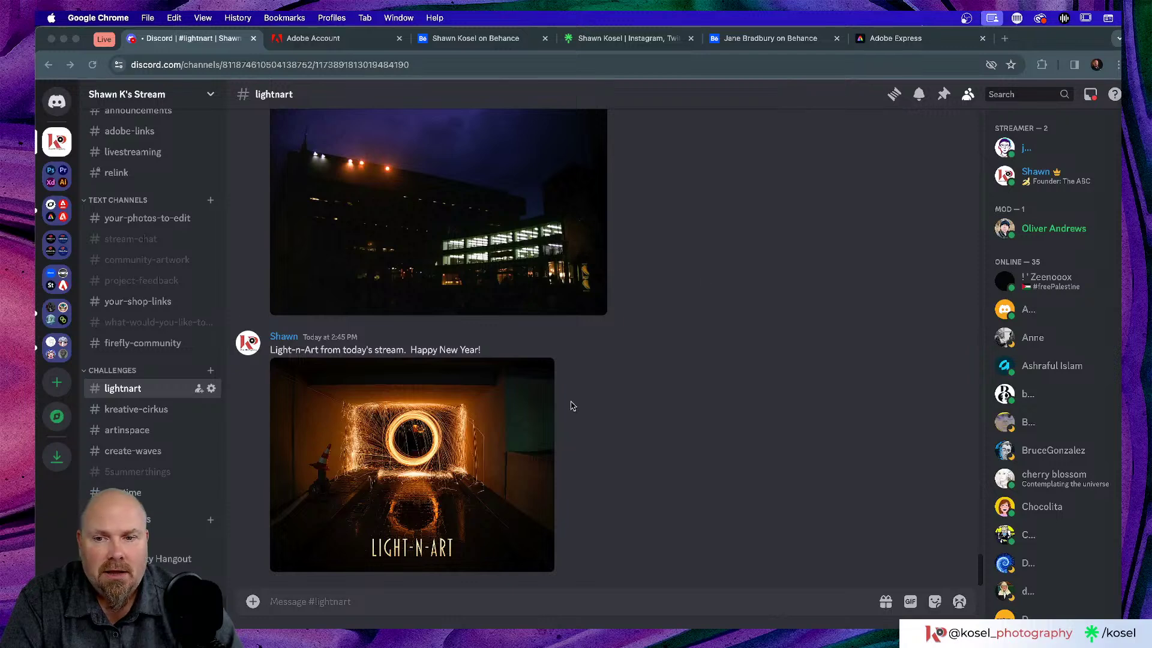
click(415, 444)
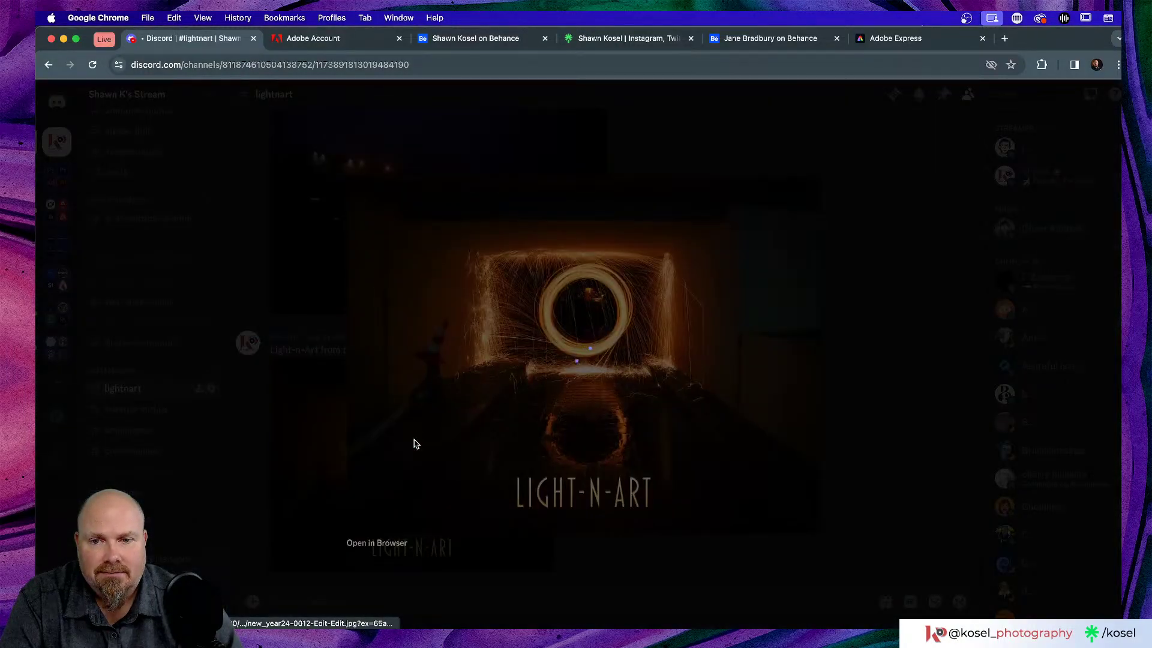
click(381, 543)
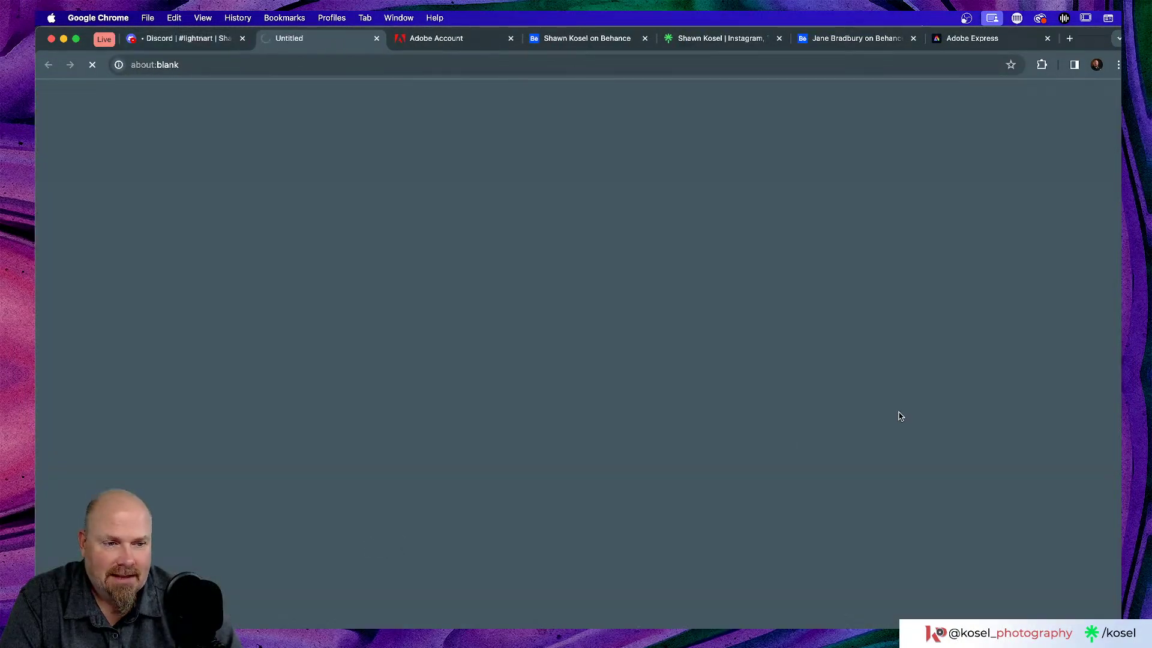
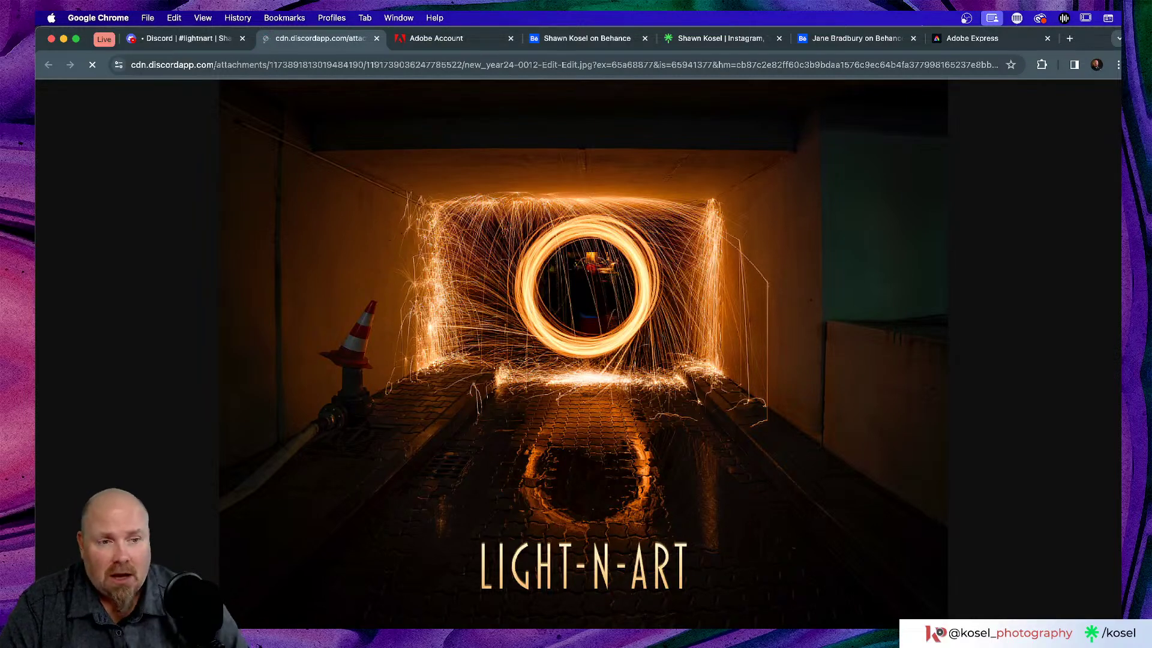
- Return to the lightnart channel and look back through the earlier challenge posts
click(207, 41)
click(855, 304)
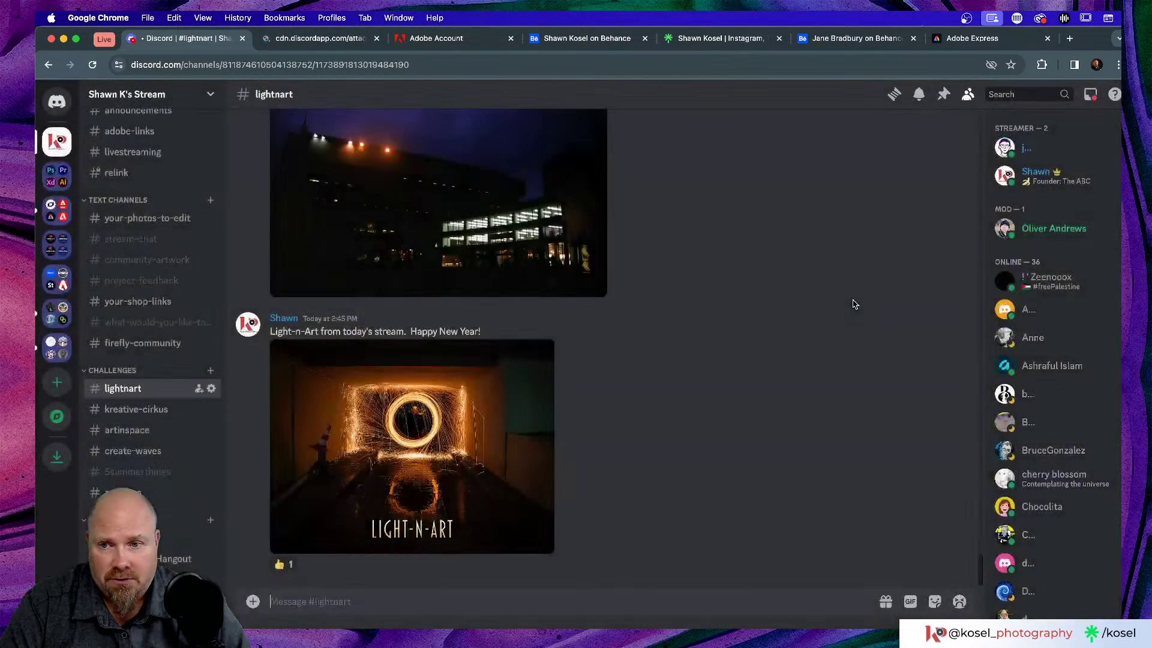
scroll(687, 320, up, 15)
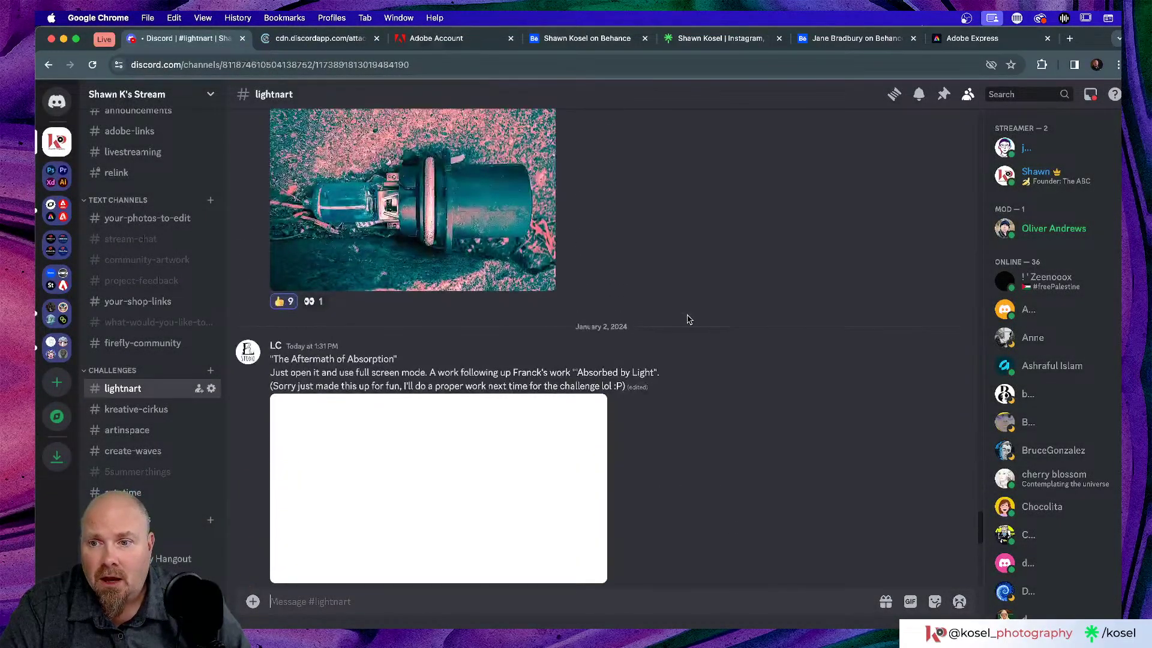
- Switch to the Linktree page and magnify the "Join my Discord" link, then turn the magnifier off
scroll(687, 320, down, 3)
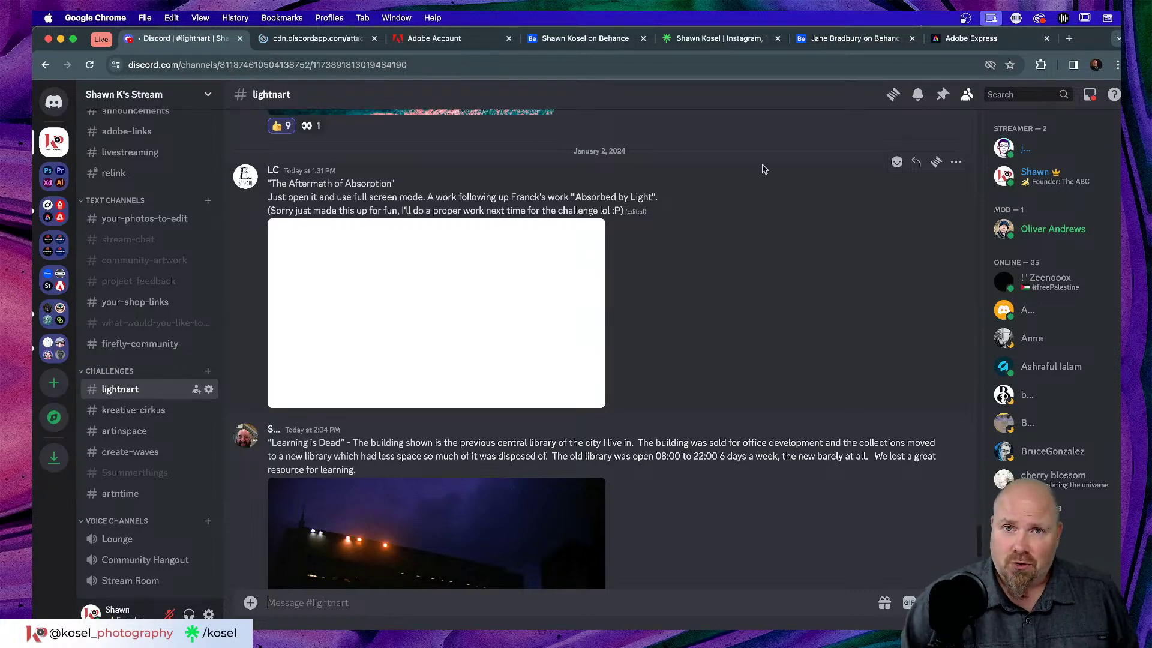
click(737, 46)
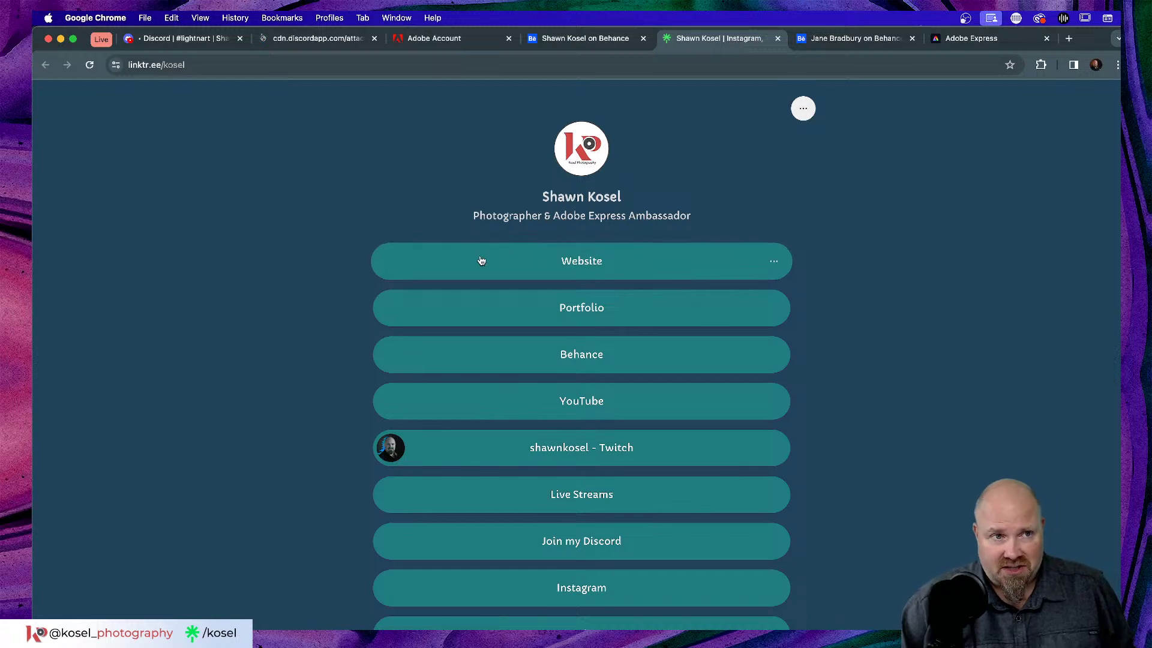
scroll(578, 450, down, 2)
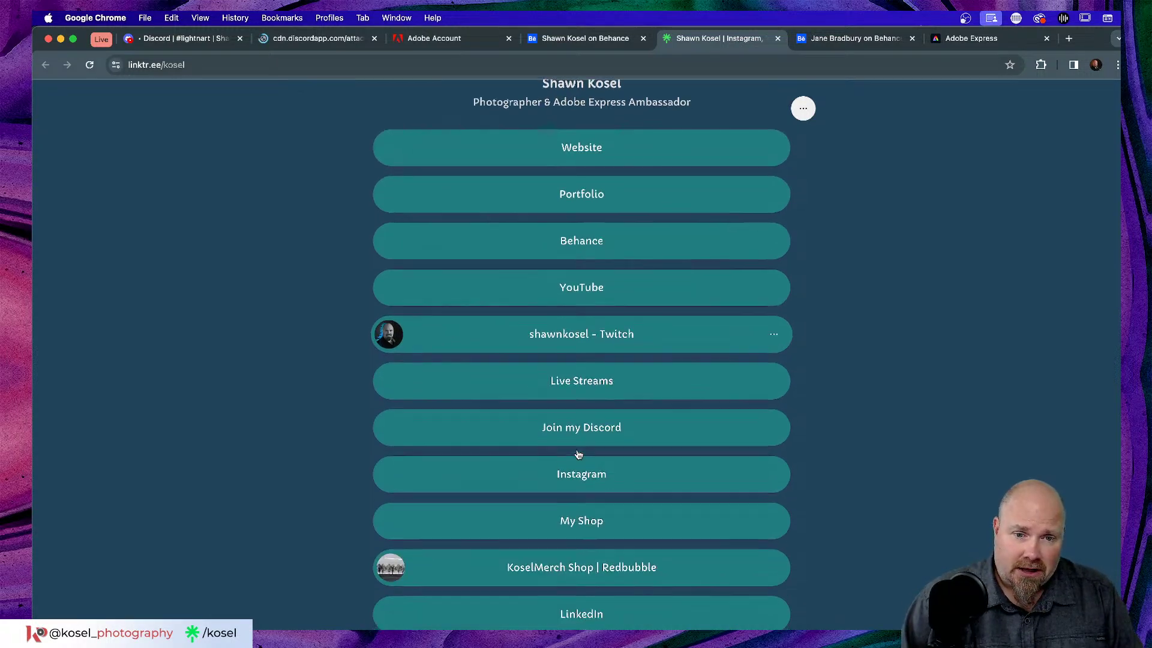
key(alt+super+8)
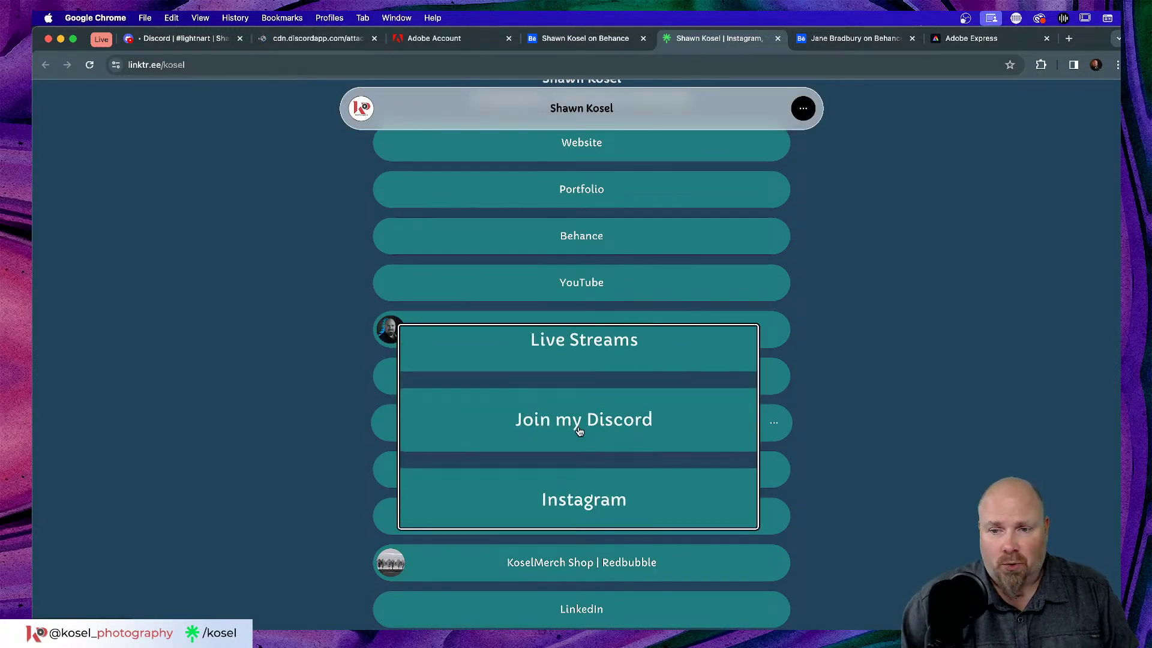
key(alt+super+8)
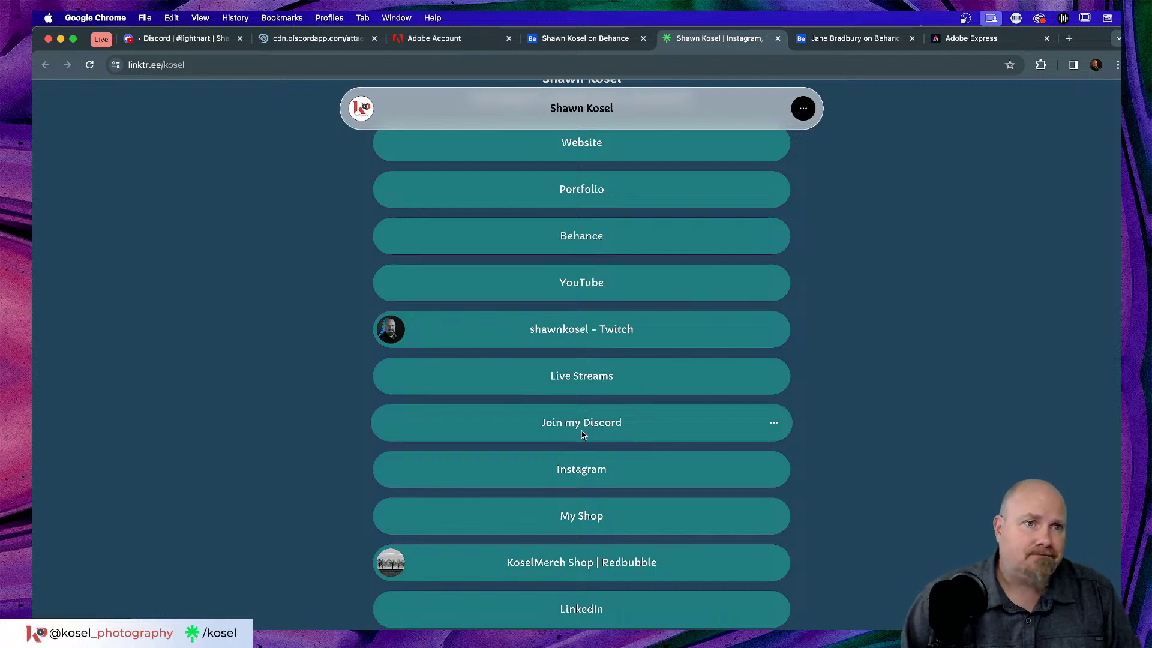
- Return to the Discord server and magnify the lightnart entry under Challenges in the channel list
click(189, 40)
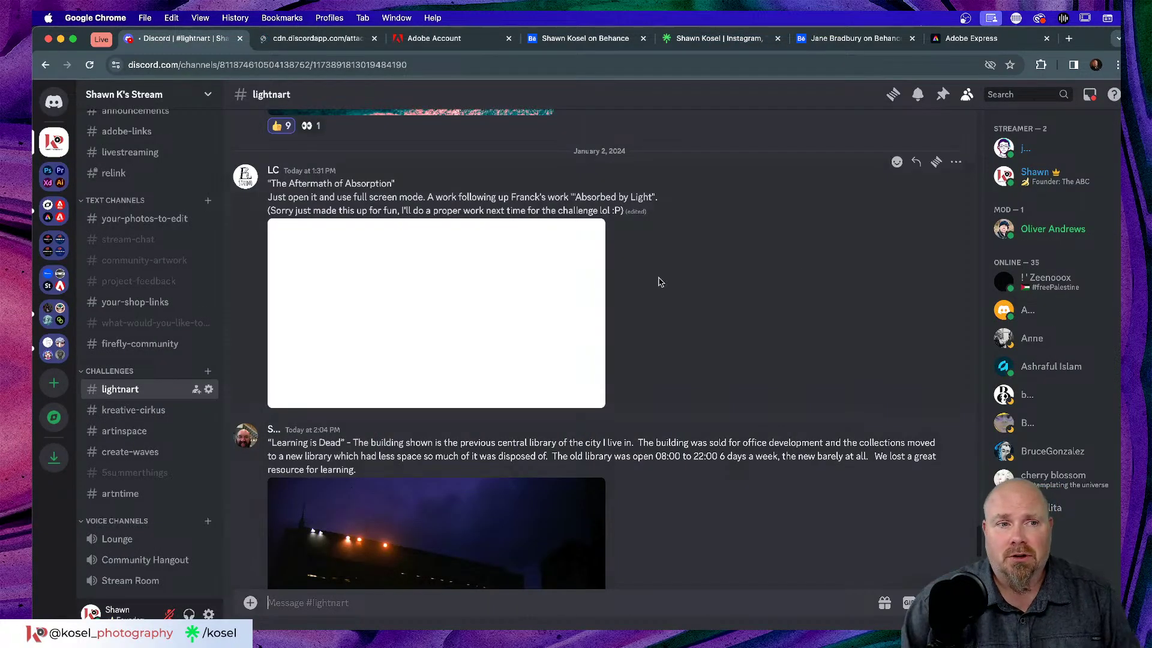
key(alt+super+8)
key(alt+super+equal)
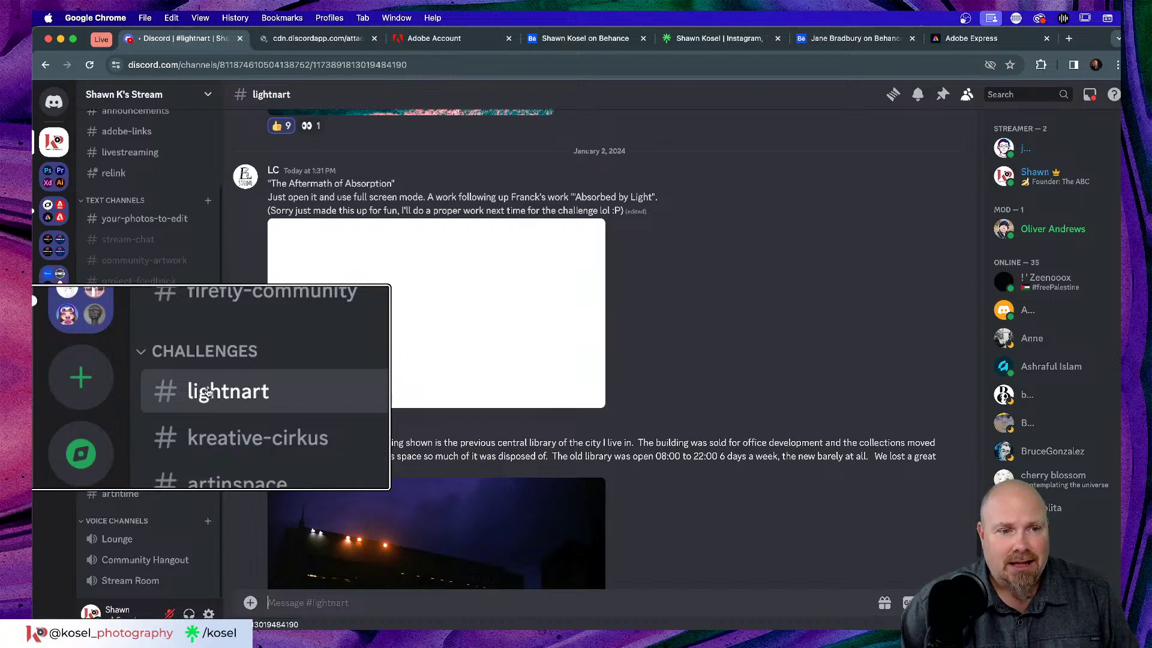
key(alt+super+8)
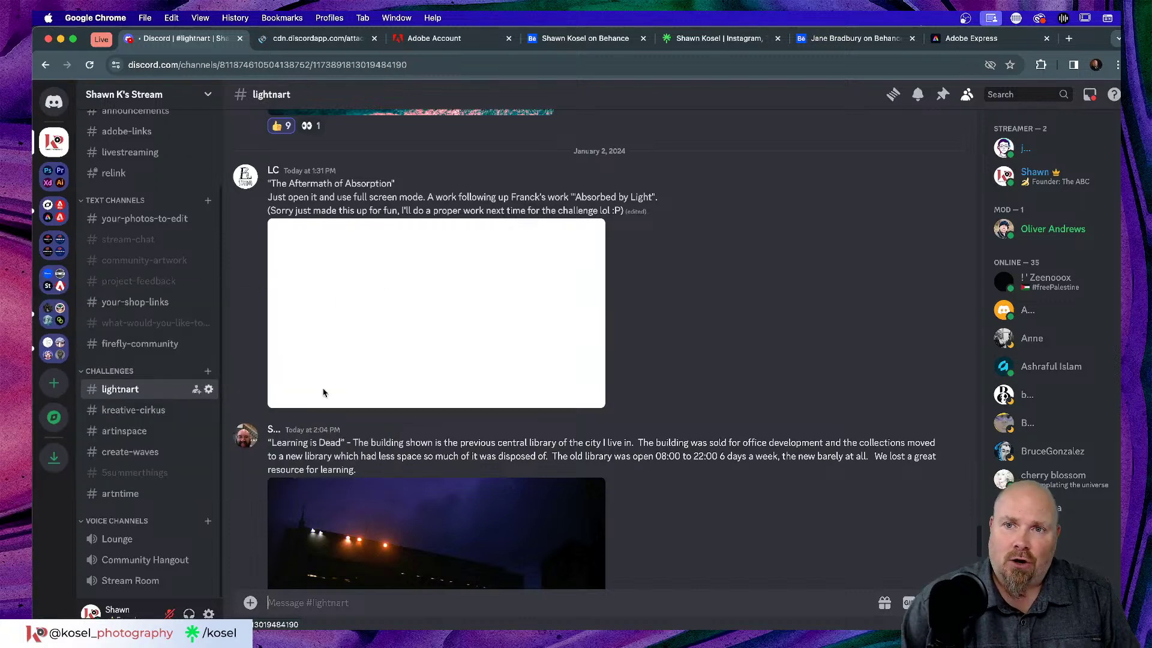
- Show the lightnart channel's pinned messages and enlarge the Light-n-Art 2023 Community Challenge flyer
click(942, 94)
key(alt+super+8)
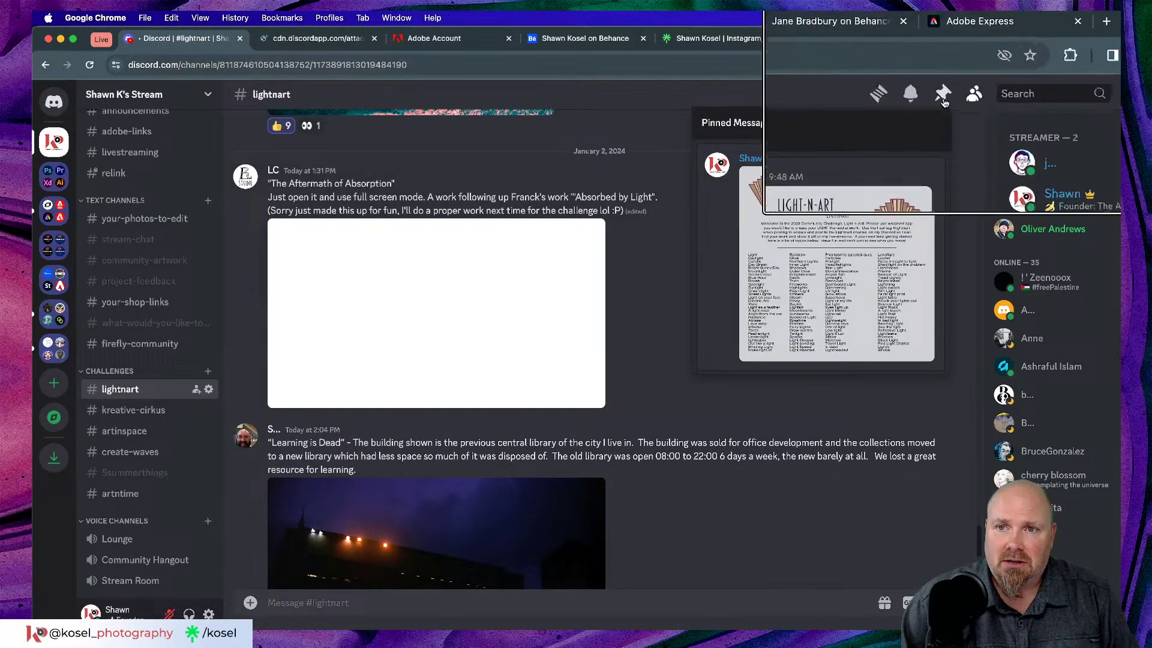
key(alt+super+8)
click(836, 270)
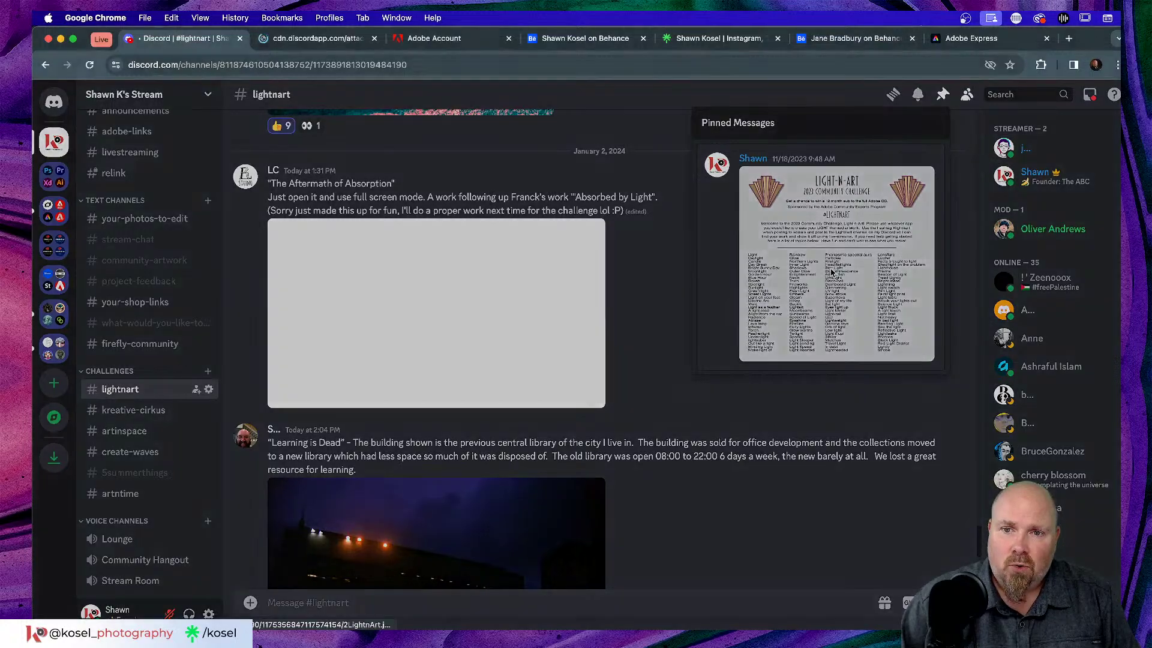
- Read the challenge flyer's title, prize and #lightnart hashtag under magnification, and close the flyer and pinned messages
key(alt+super+8)
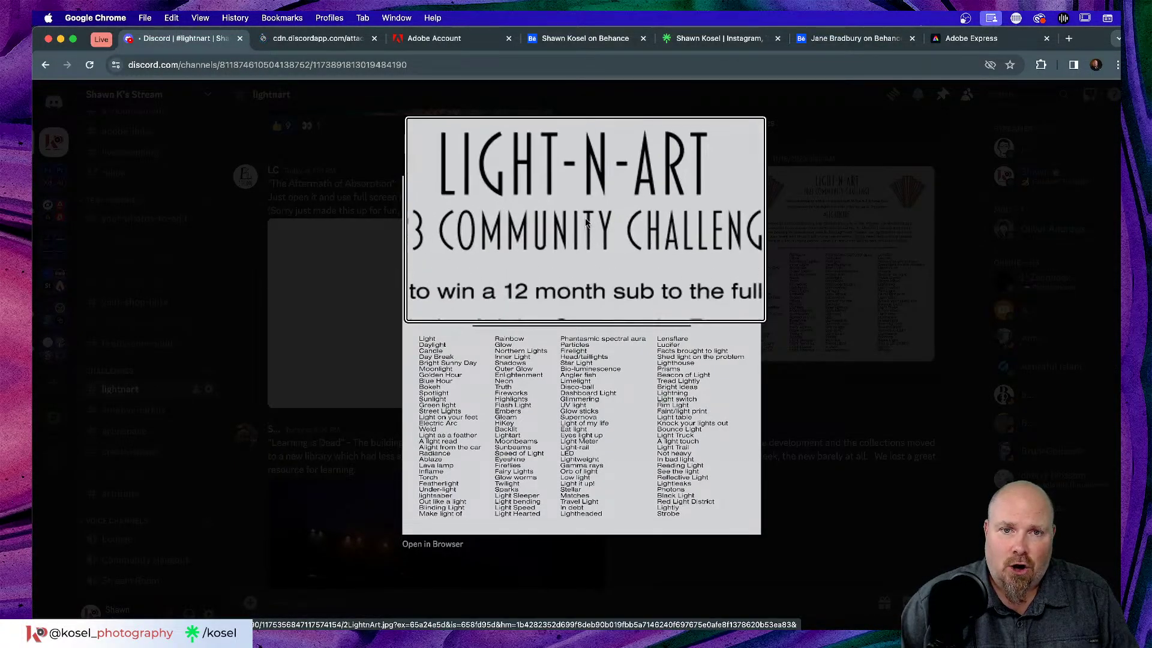
key(alt+super+8)
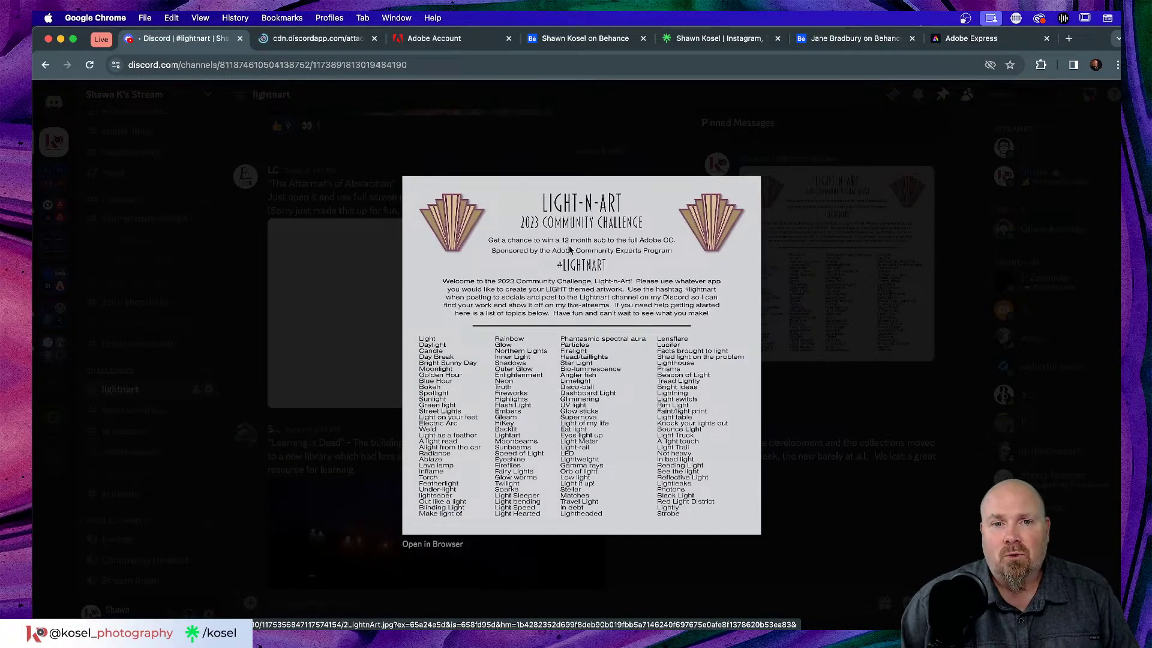
key(alt+super+8)
key(alt+super+equal)
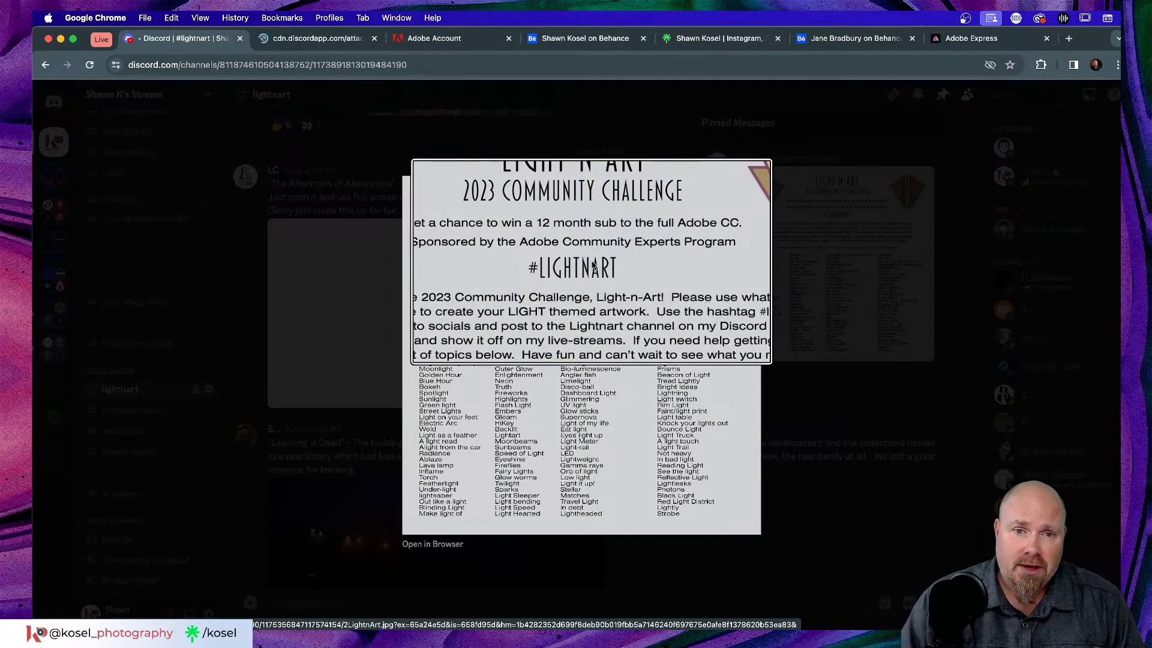
click(581, 274)
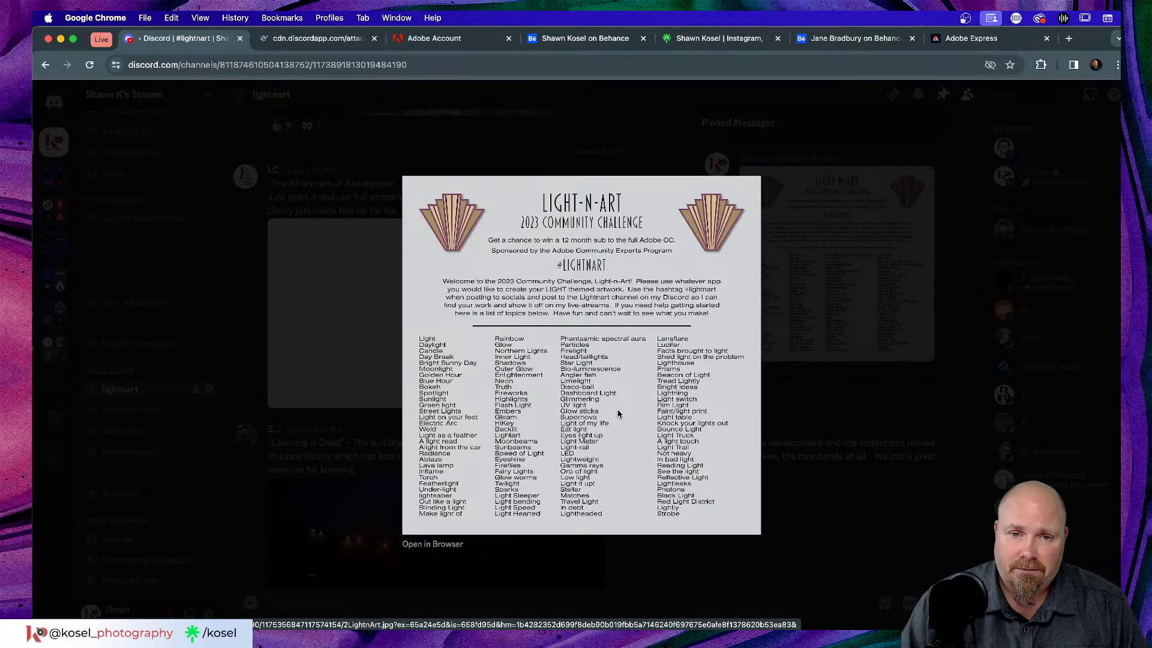
click(849, 382)
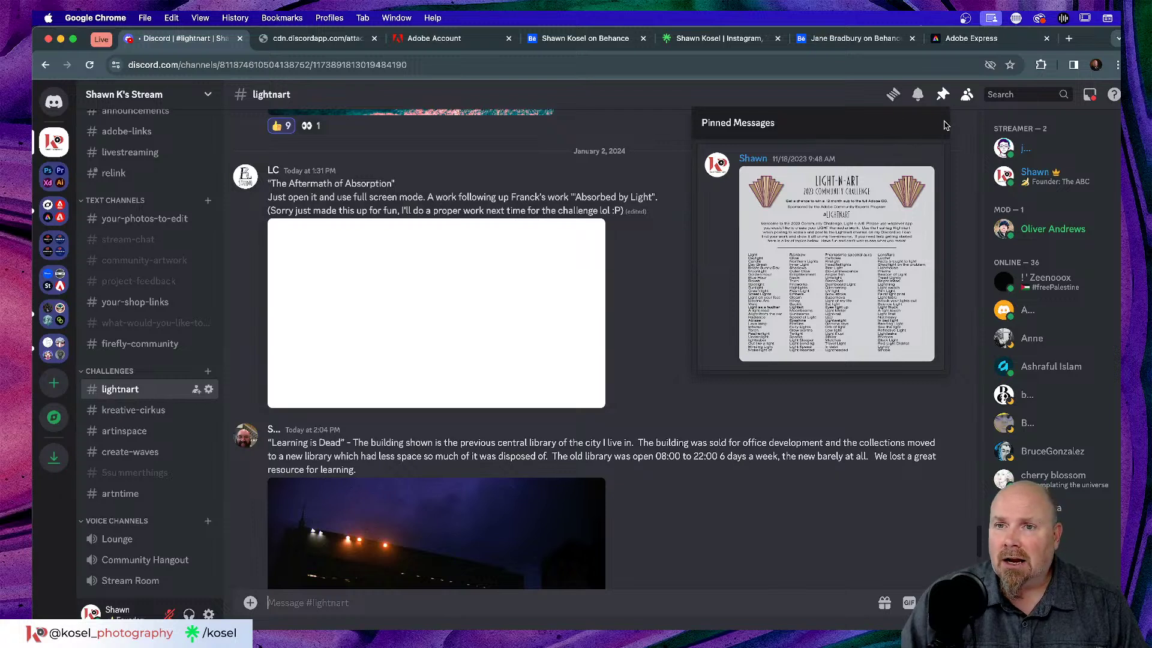
click(963, 131)
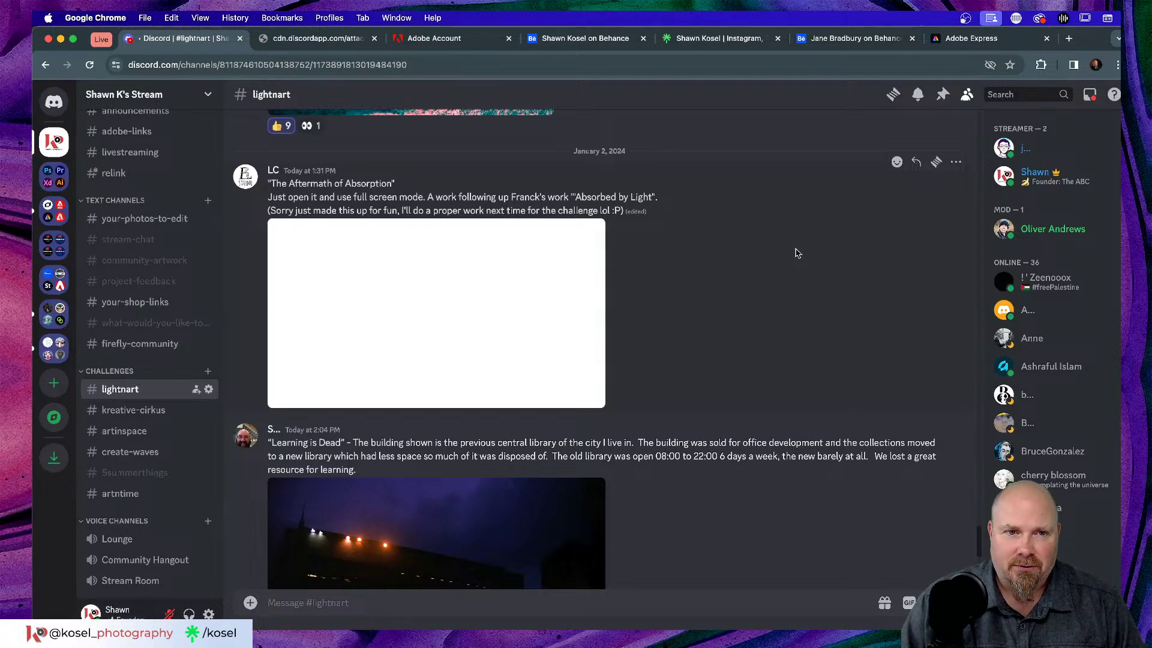
- View the image of "The Aftermath of Absorption" post enlarged and close it
click(476, 316)
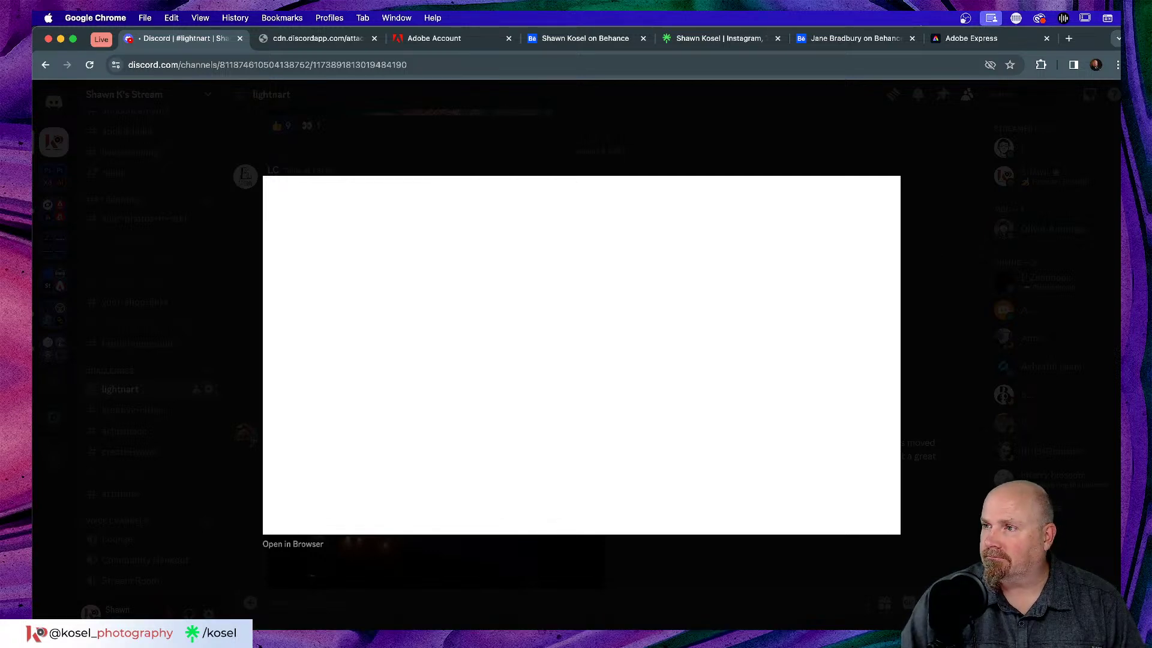
click(942, 294)
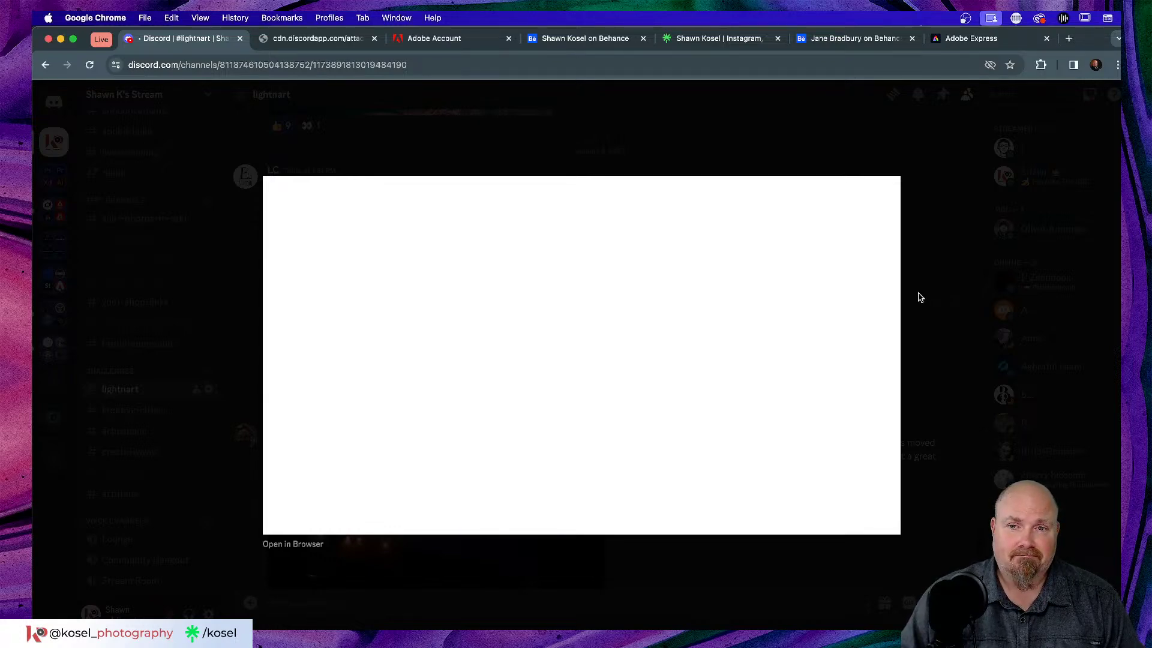
click(919, 295)
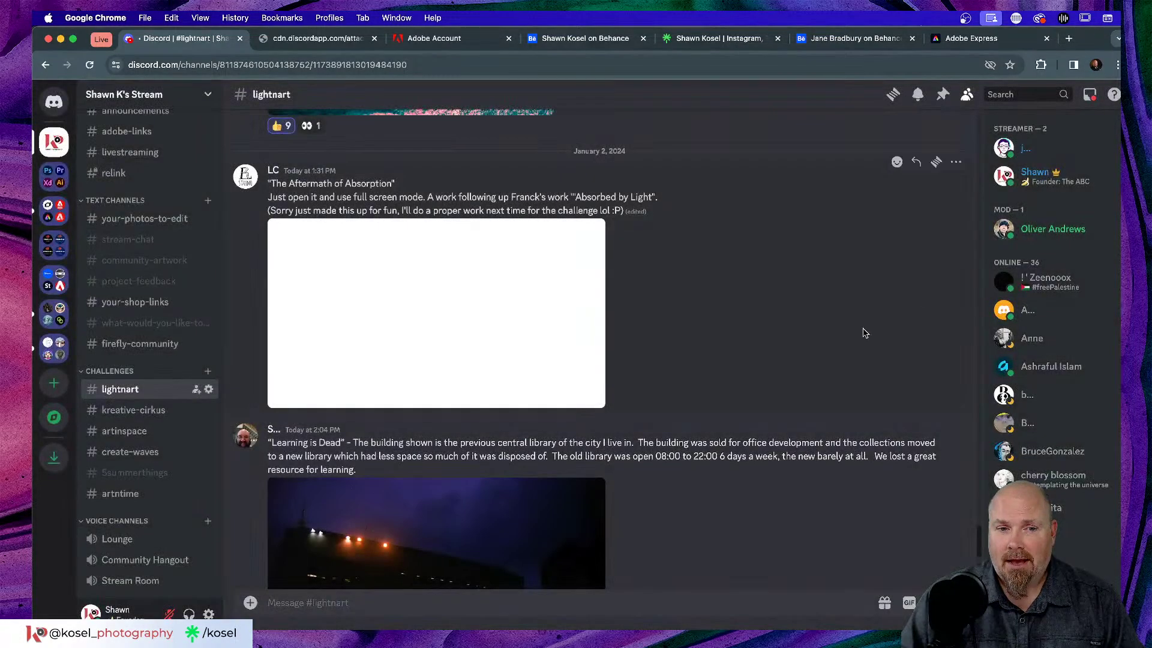
- Add man-facepalming and tears-of-joy emoji reactions to "The Aftermath of Absorption" post
click(899, 165)
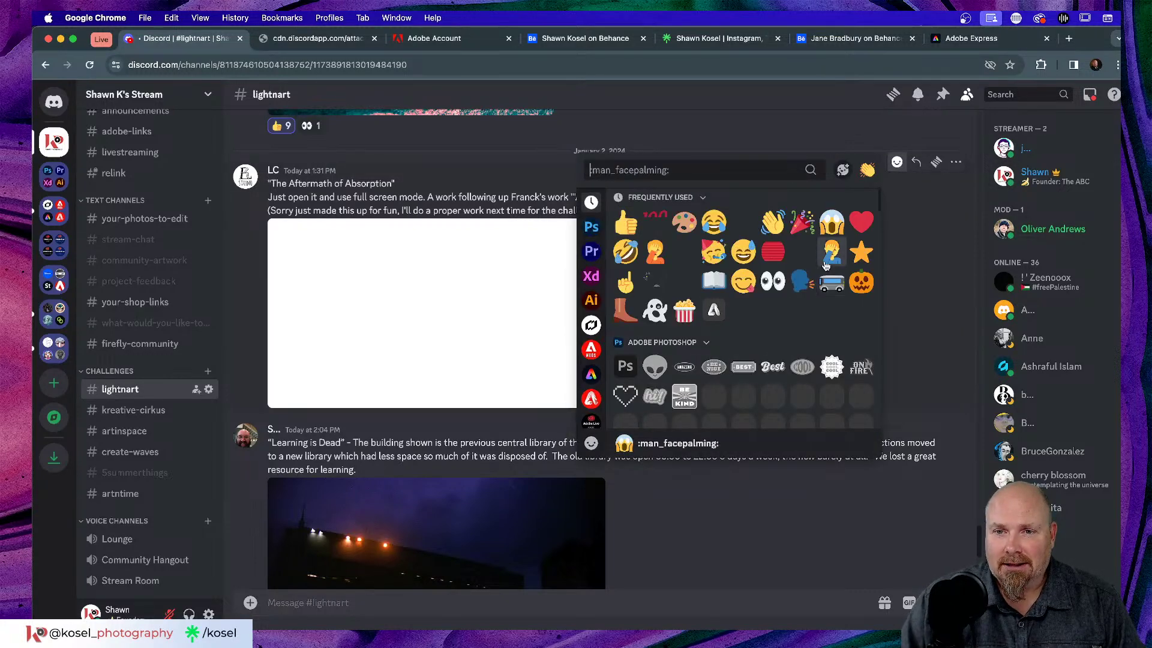
click(835, 249)
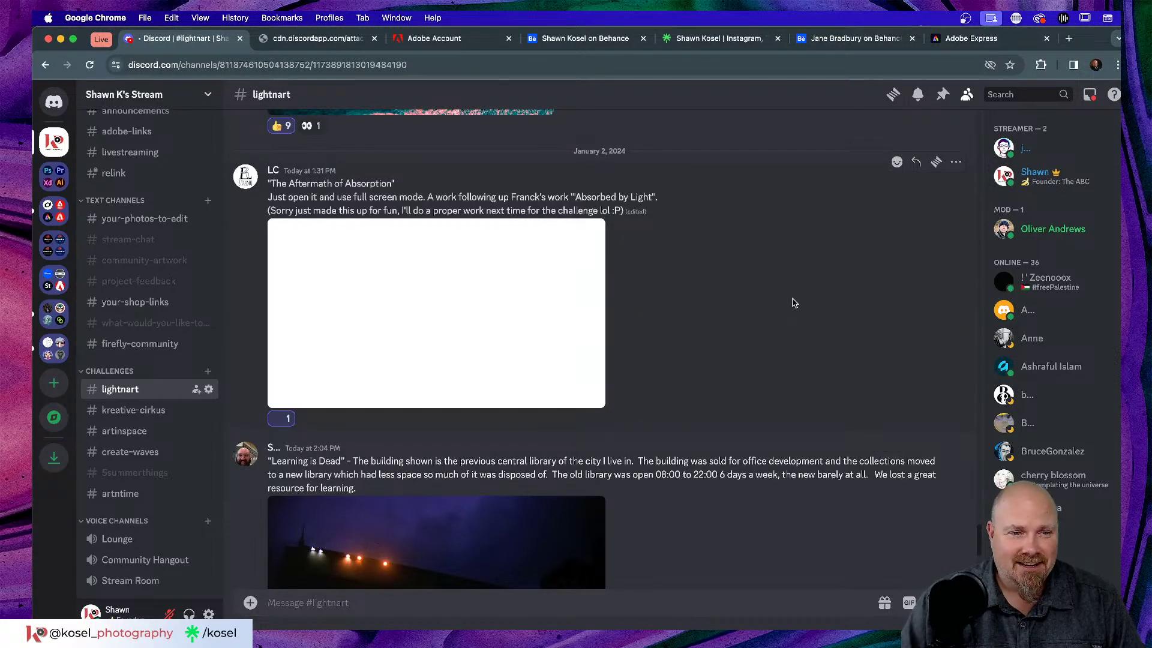
click(896, 162)
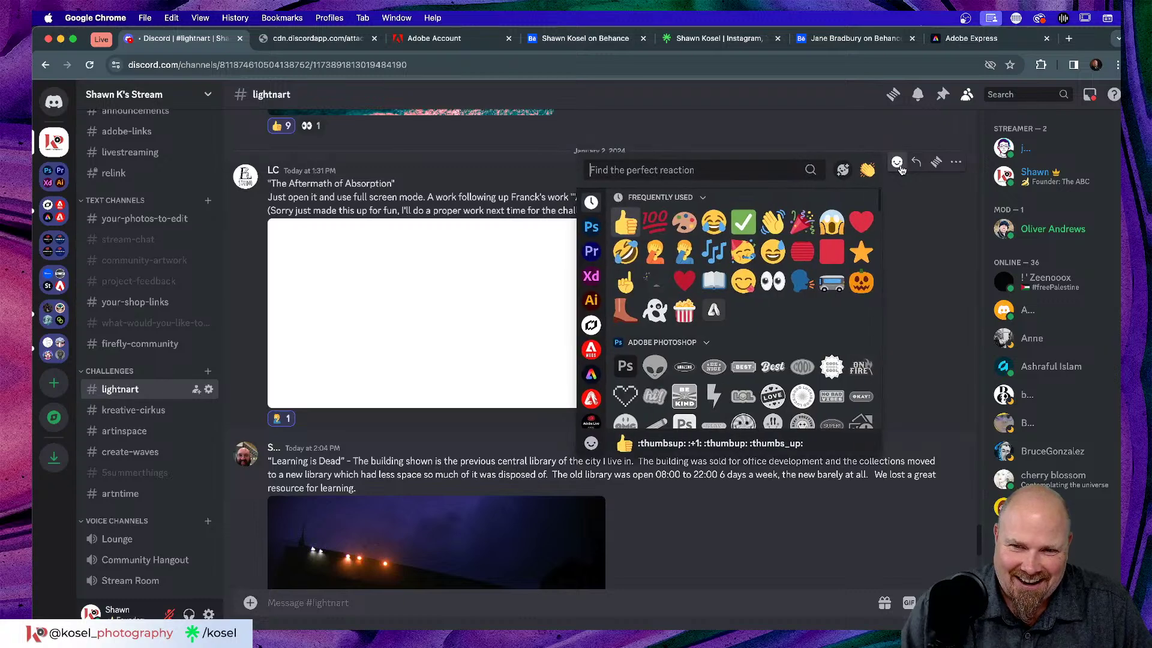
click(714, 223)
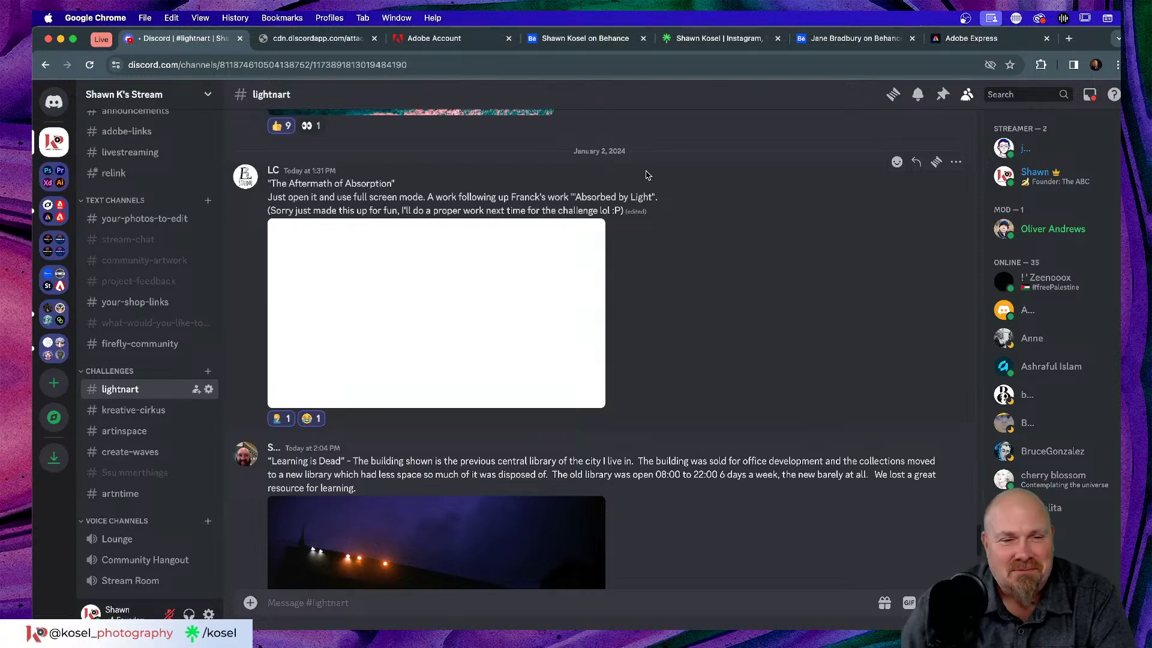
- Go back to the white "The Aftermath of Absorption" image, enlarge it again and close the preview
scroll(712, 277, down, 6)
scroll(713, 276, up, 3)
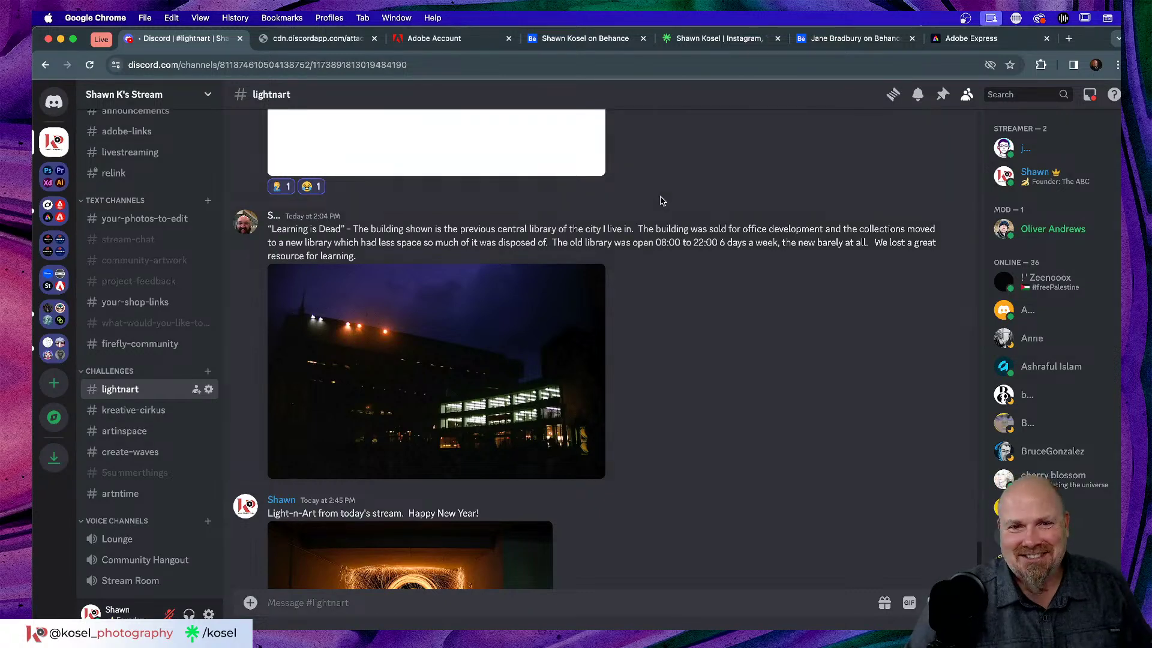
scroll(630, 198, up, 4)
click(556, 203)
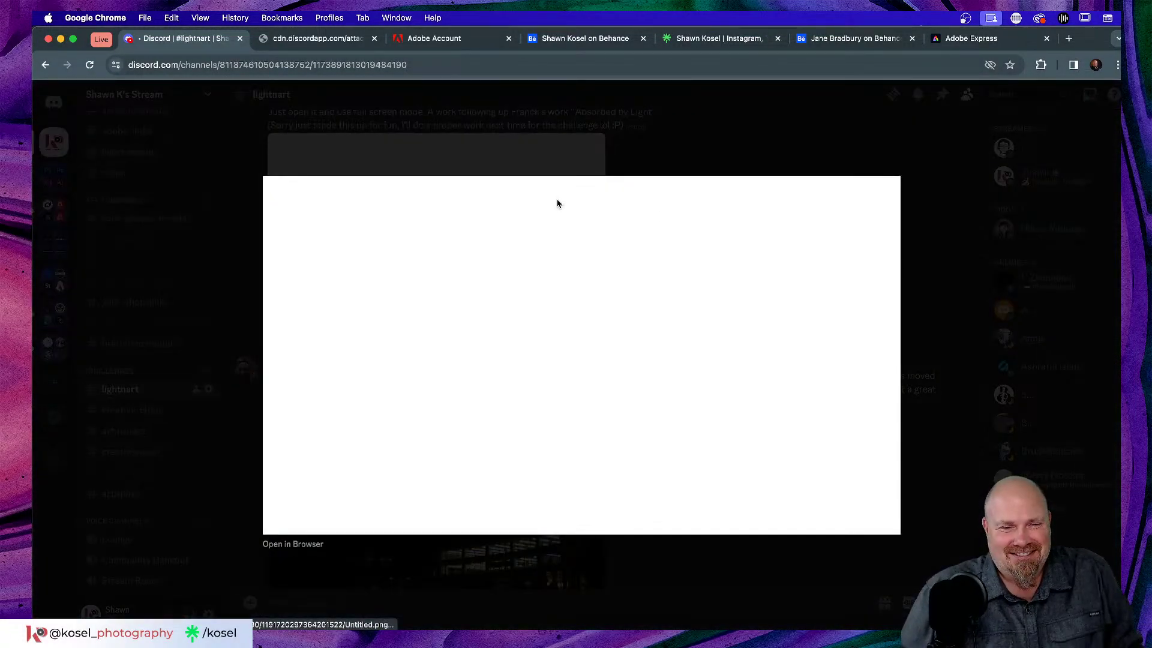
click(619, 307)
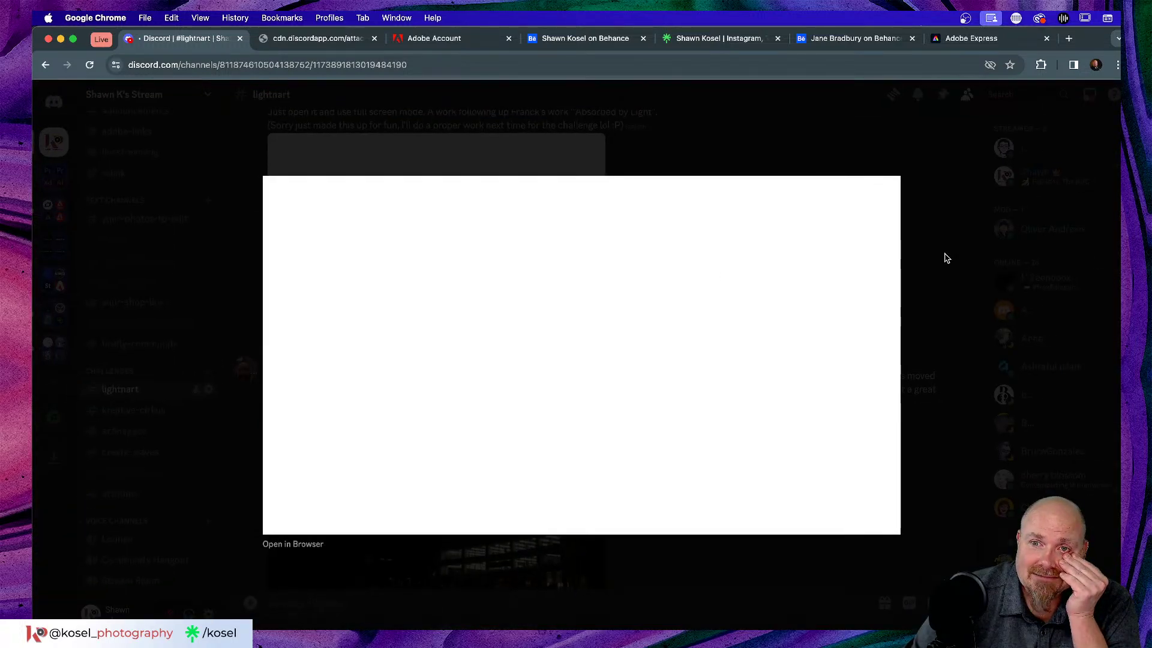
click(946, 258)
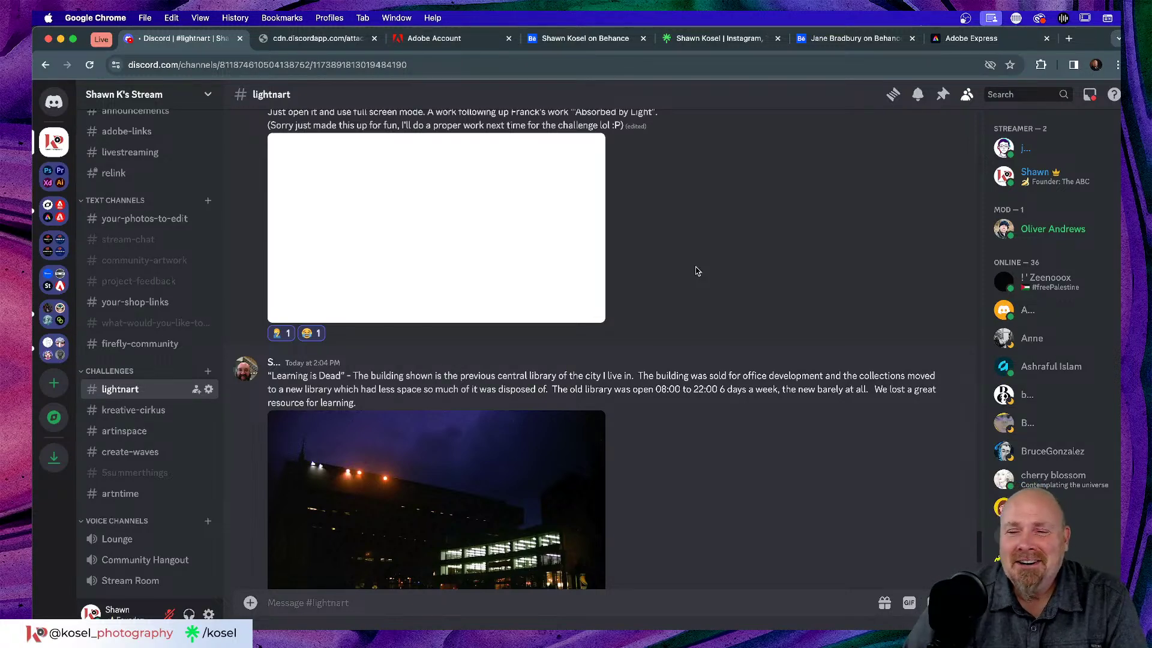
- View the "Learning is Dead" post's night building photo full size in a separate browser tab, and close it
scroll(828, 273, down, 3)
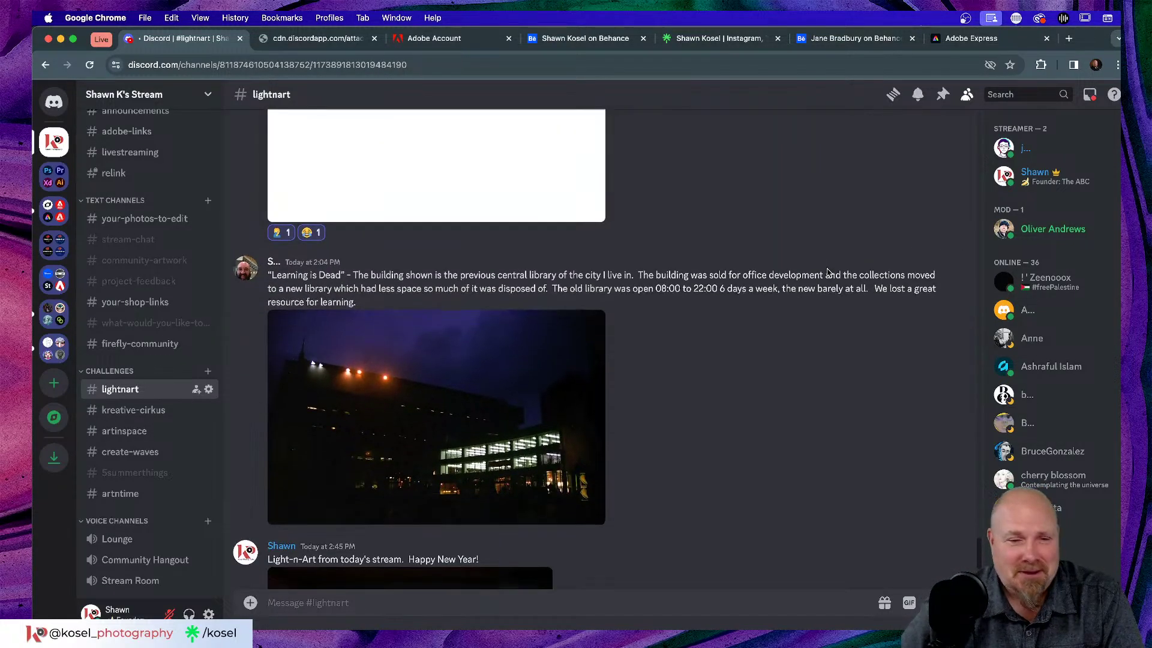
scroll(827, 276, down, 2)
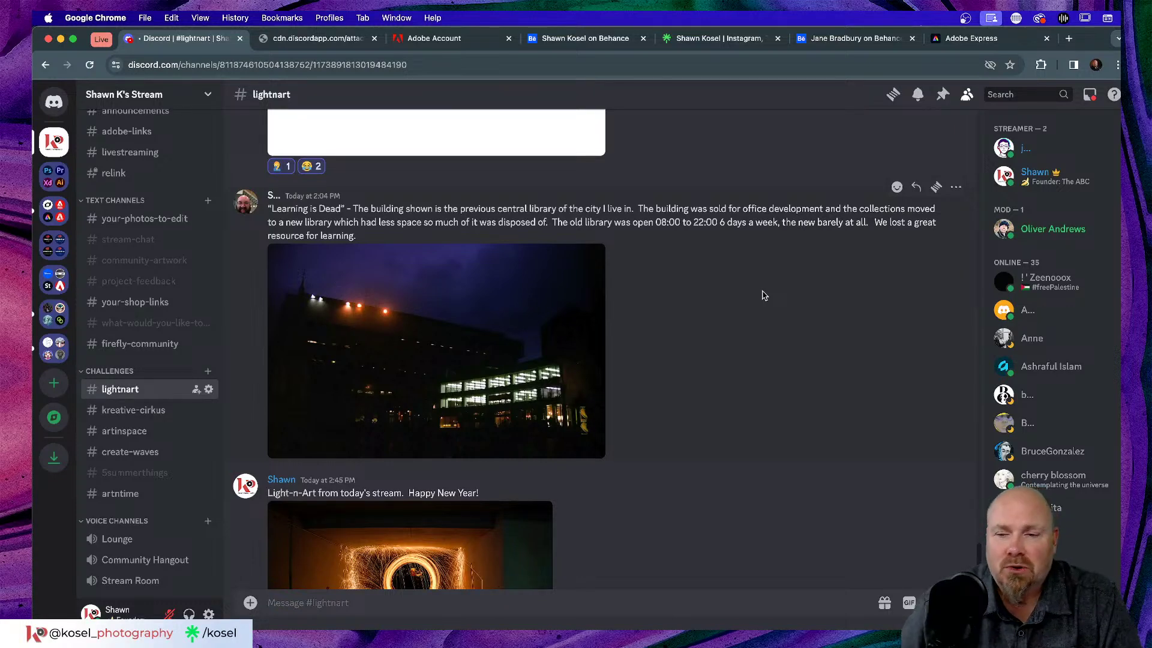
click(414, 333)
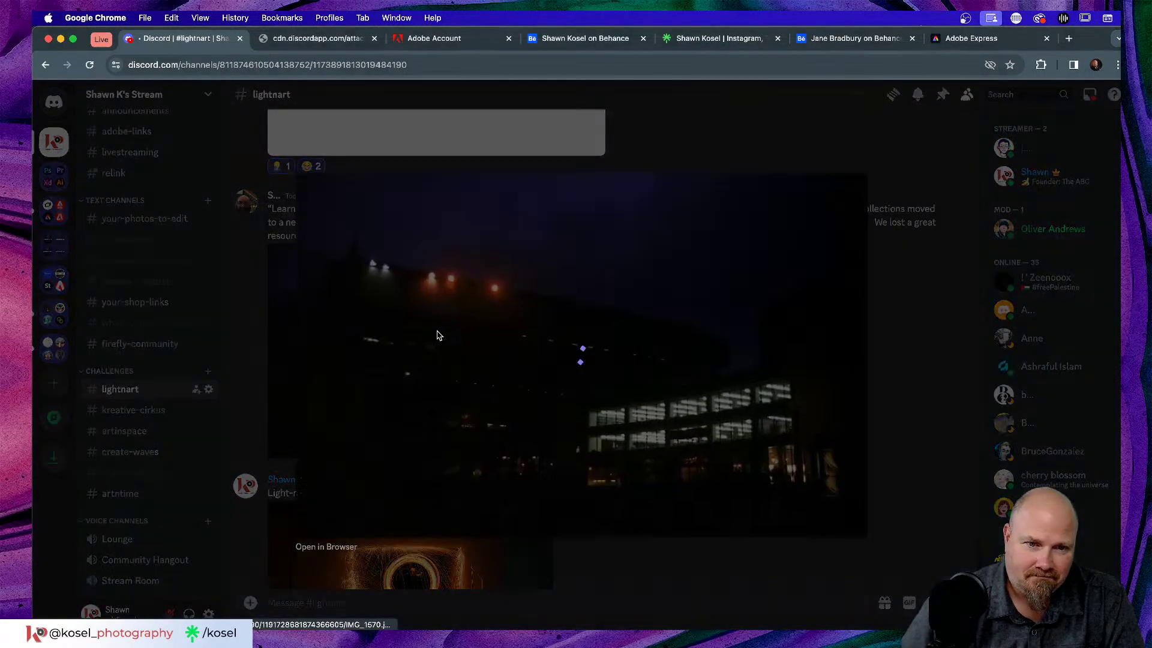
click(344, 545)
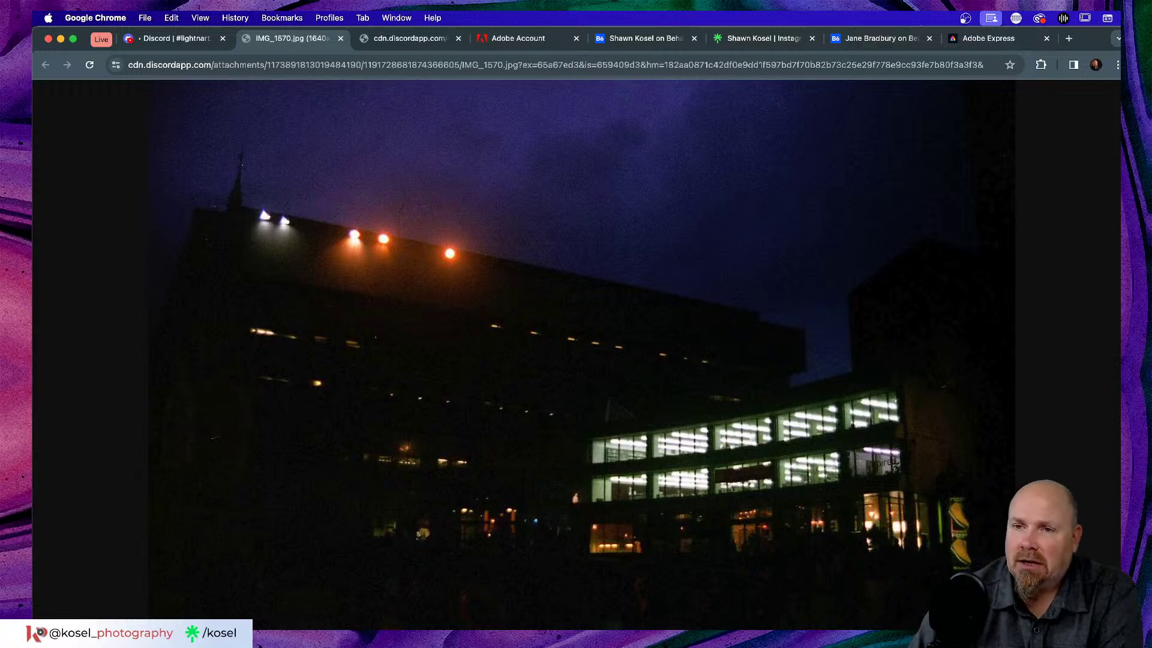
click(341, 38)
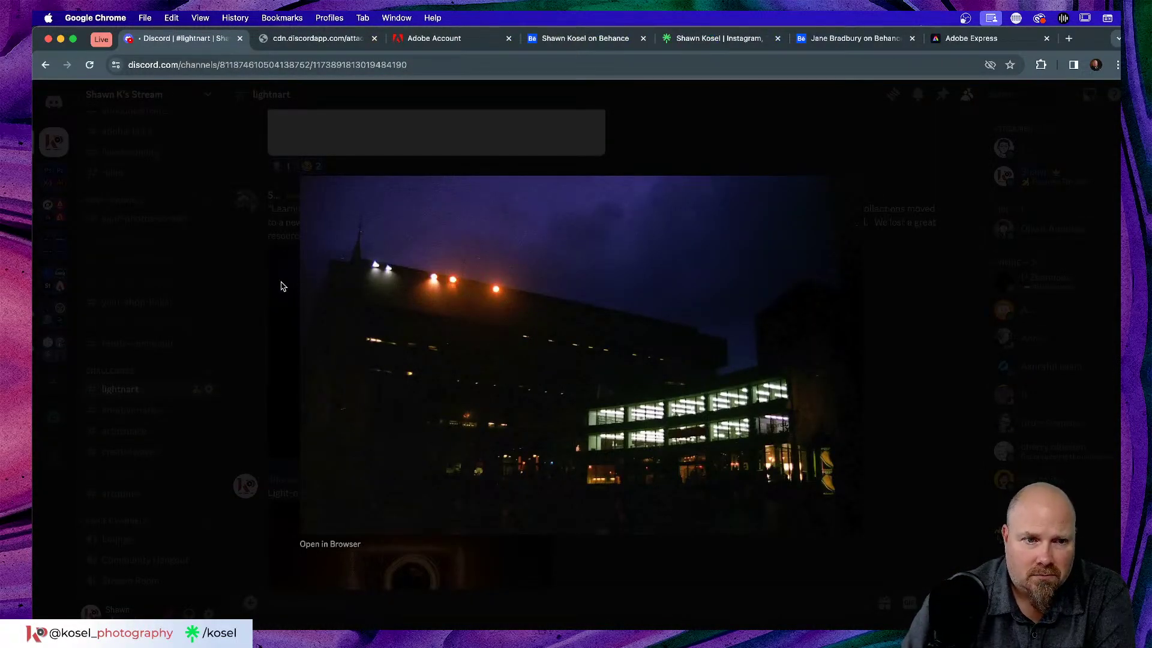
click(257, 300)
- Review the posted Light-n-Art image in the channel and in its own browser tab, and switch to Photoshop
scroll(444, 294, down, 3)
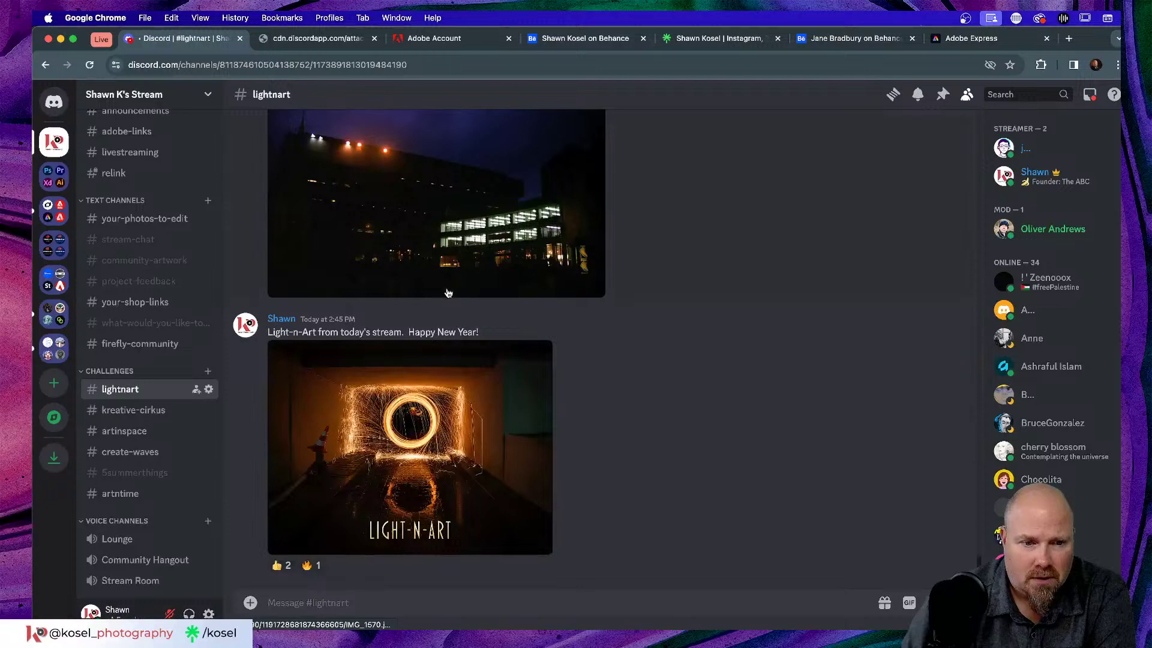
click(313, 40)
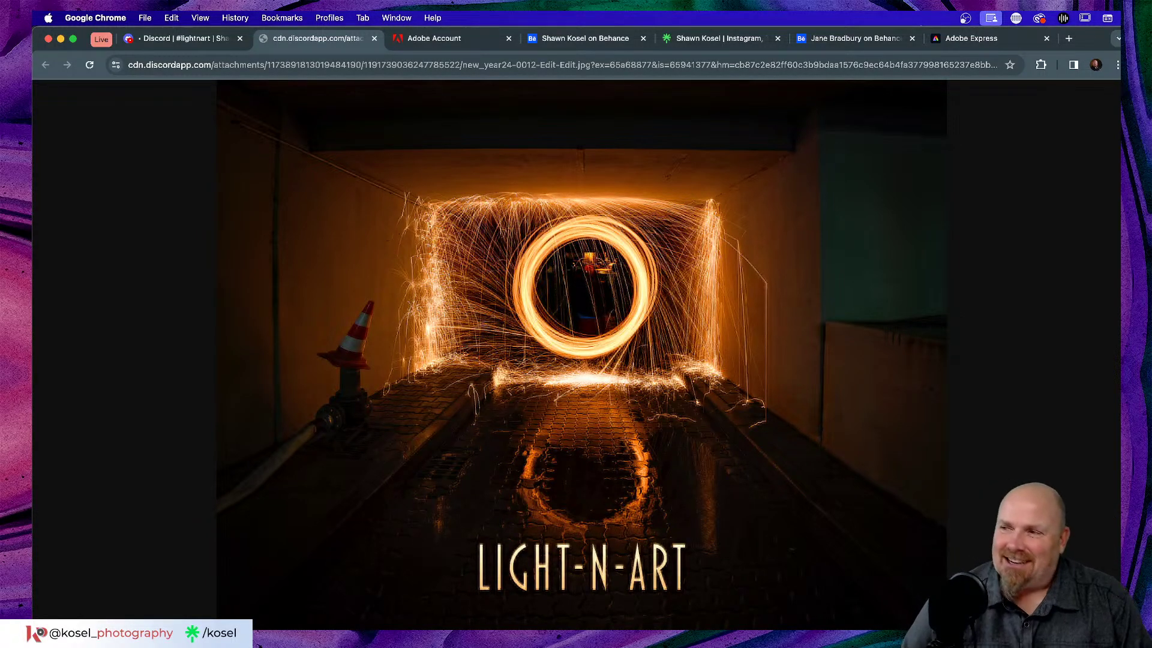
key(super+Tab)
key(super+Tab)
key(super+Tab)
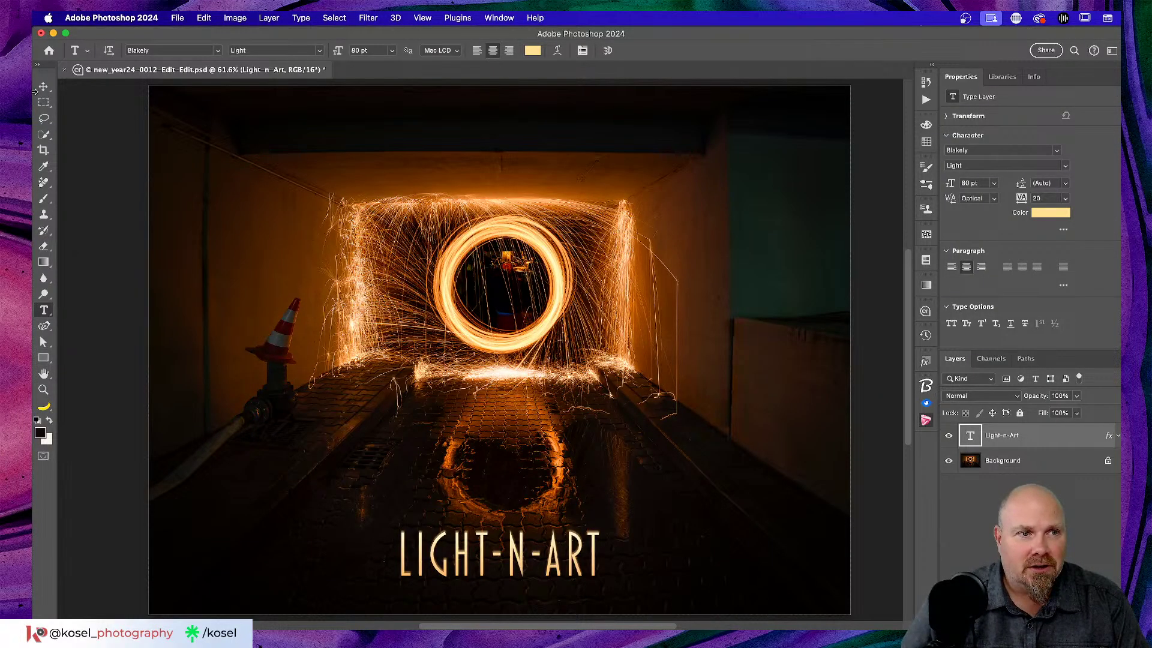
- Save the Light-n-Art document with its title text and close it
click(45, 87)
key(super+s)
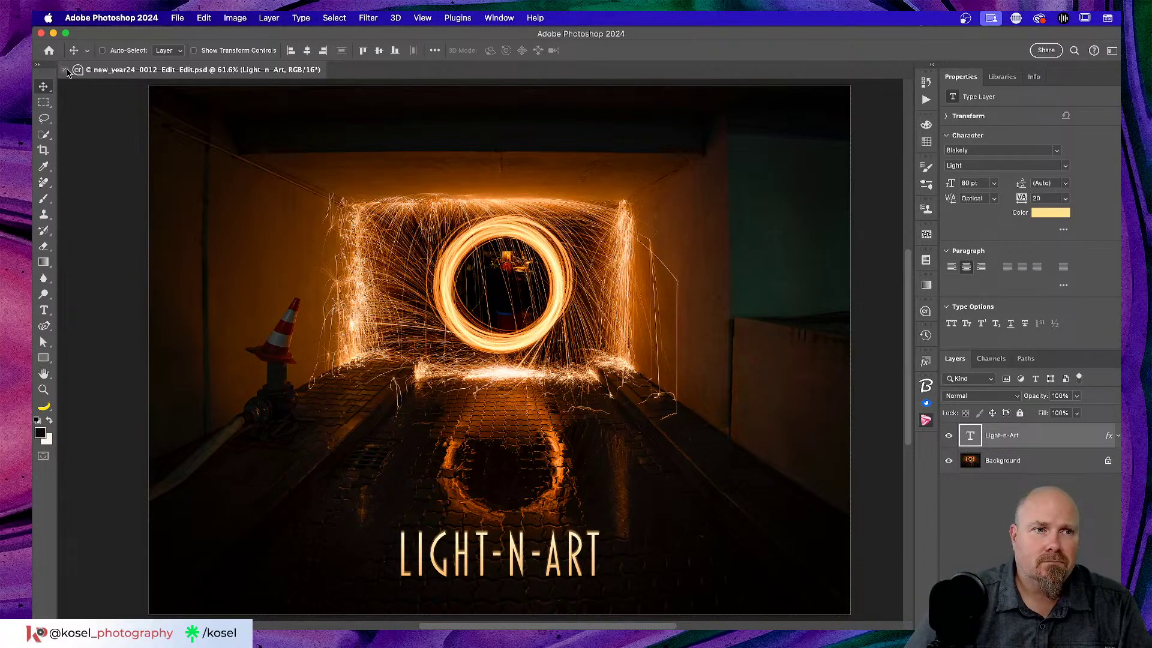
click(64, 70)
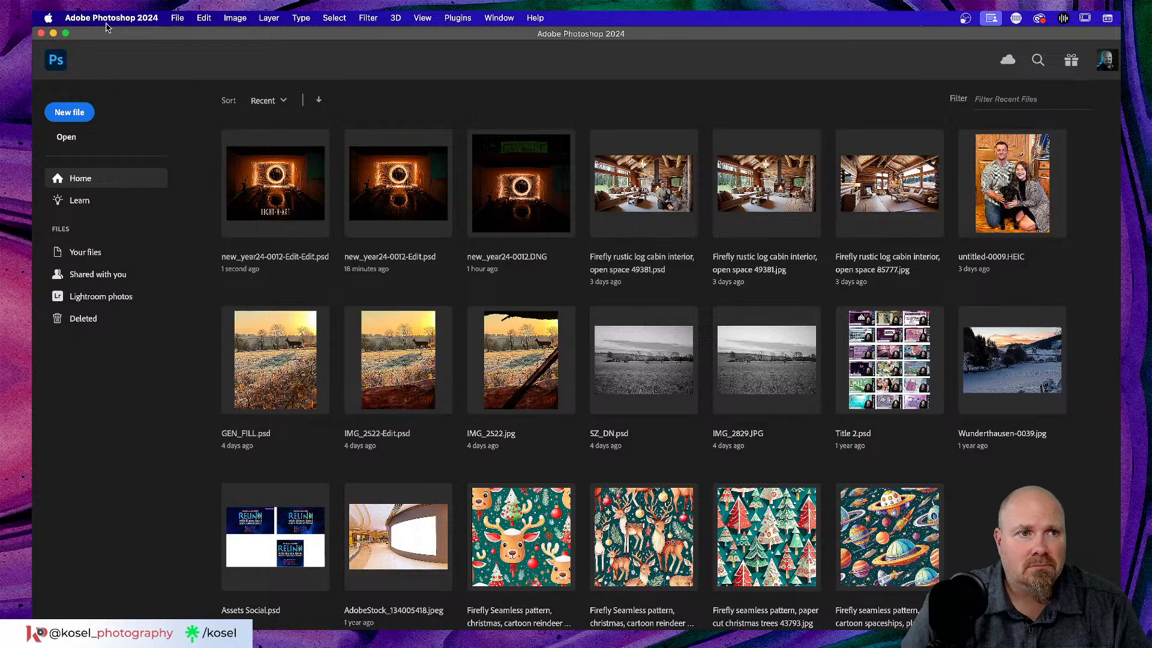
- Switch to Lightroom Classic, show the Previous Import photos and open the Light-n-Art version in Loupe view
key(super+Tab)
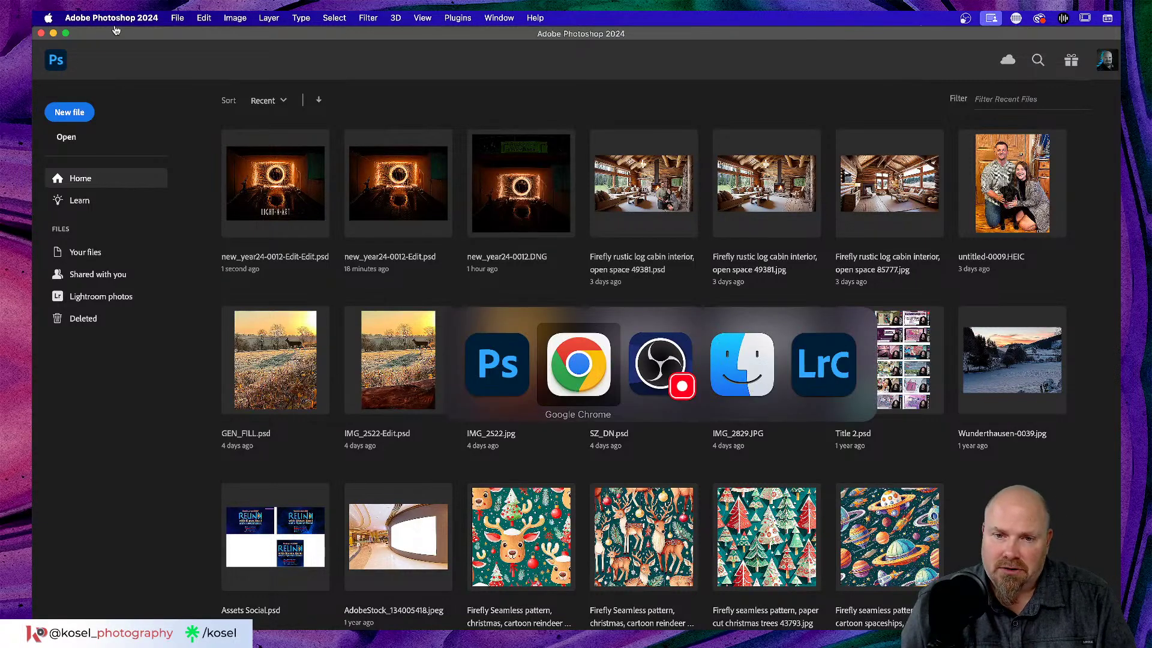
key(super+Tab)
key(super+Tab)
key(super+Tab)
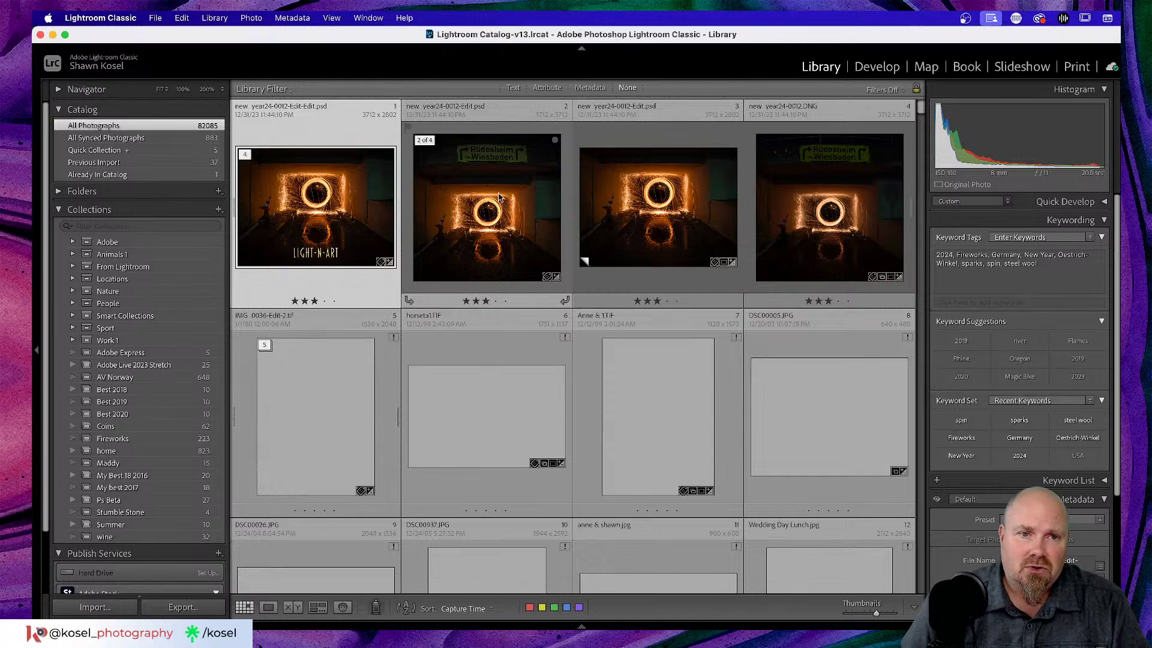
scroll(504, 198, down, 3)
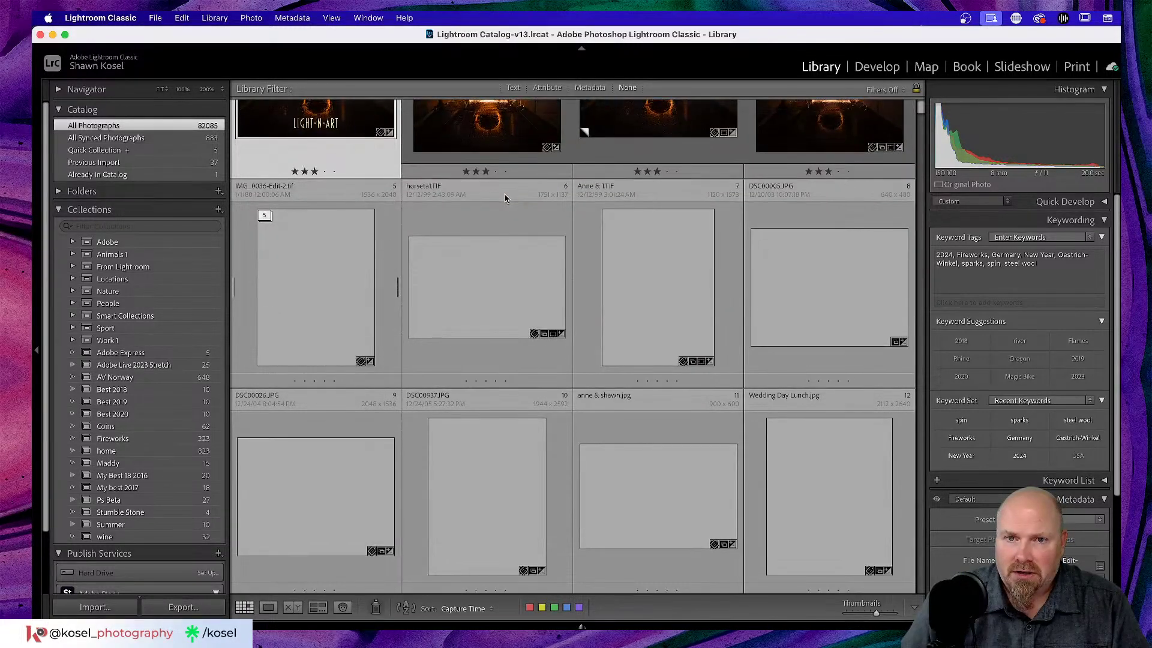
scroll(503, 198, up, 3)
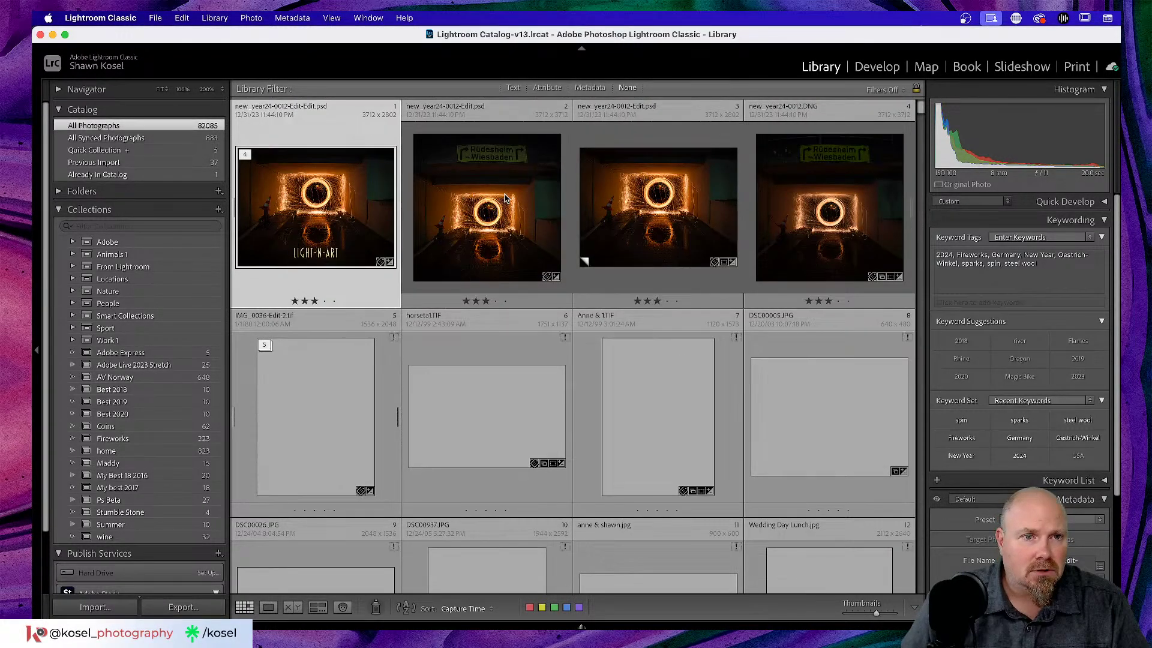
mouse_move(342, 204)
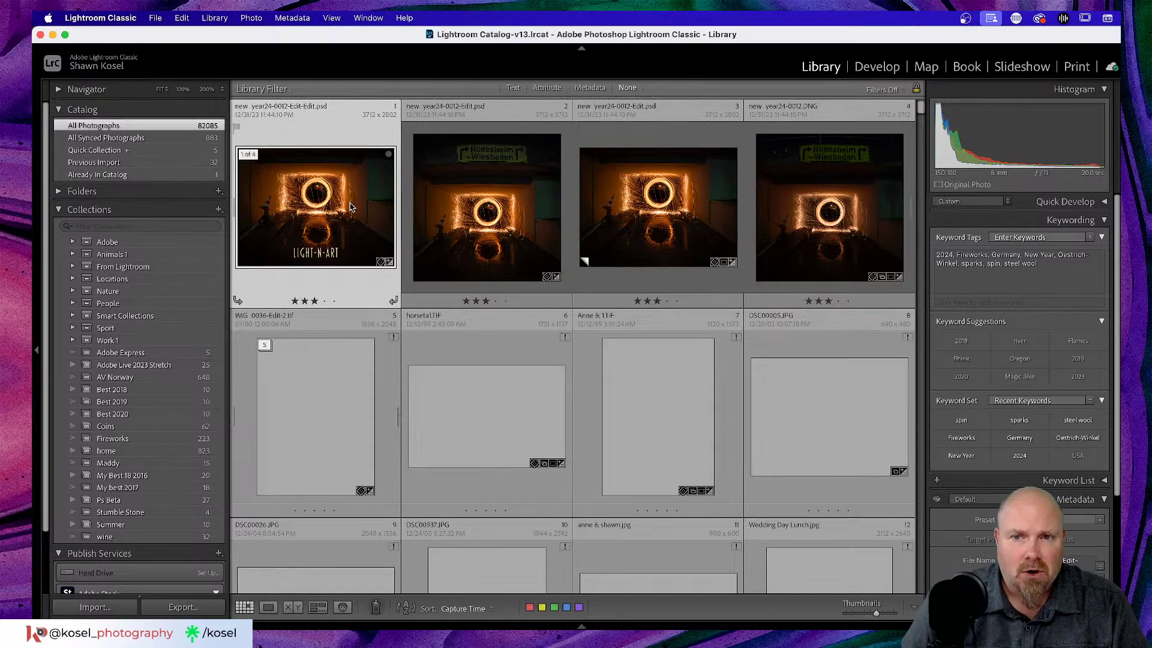
click(108, 163)
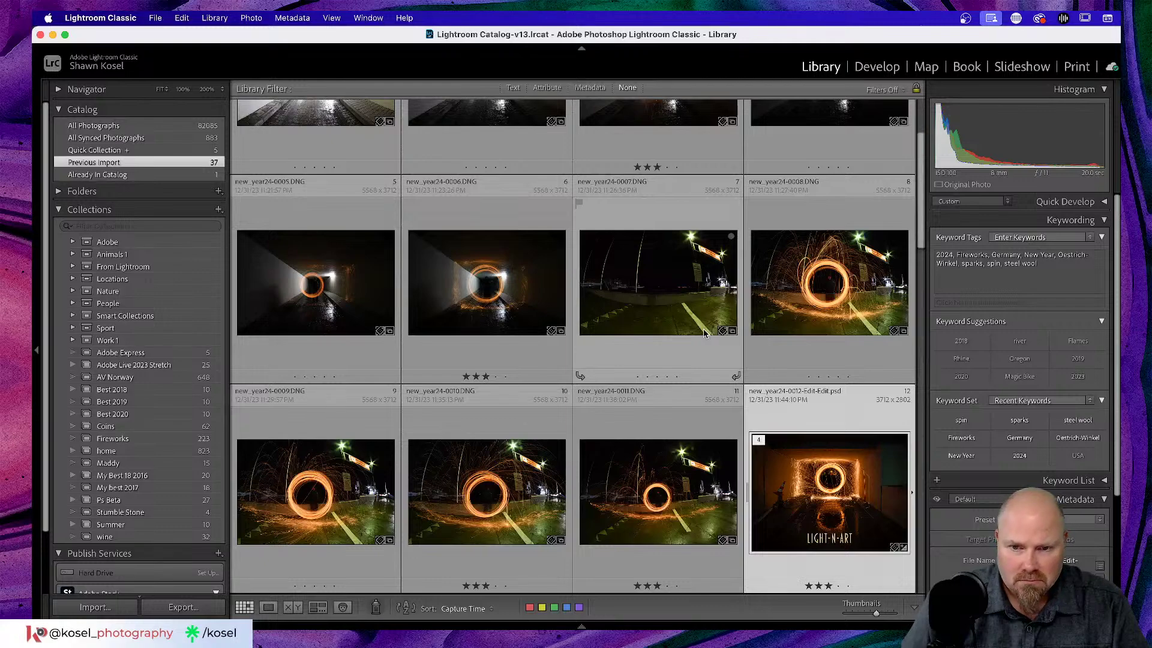
scroll(704, 333, down, 5)
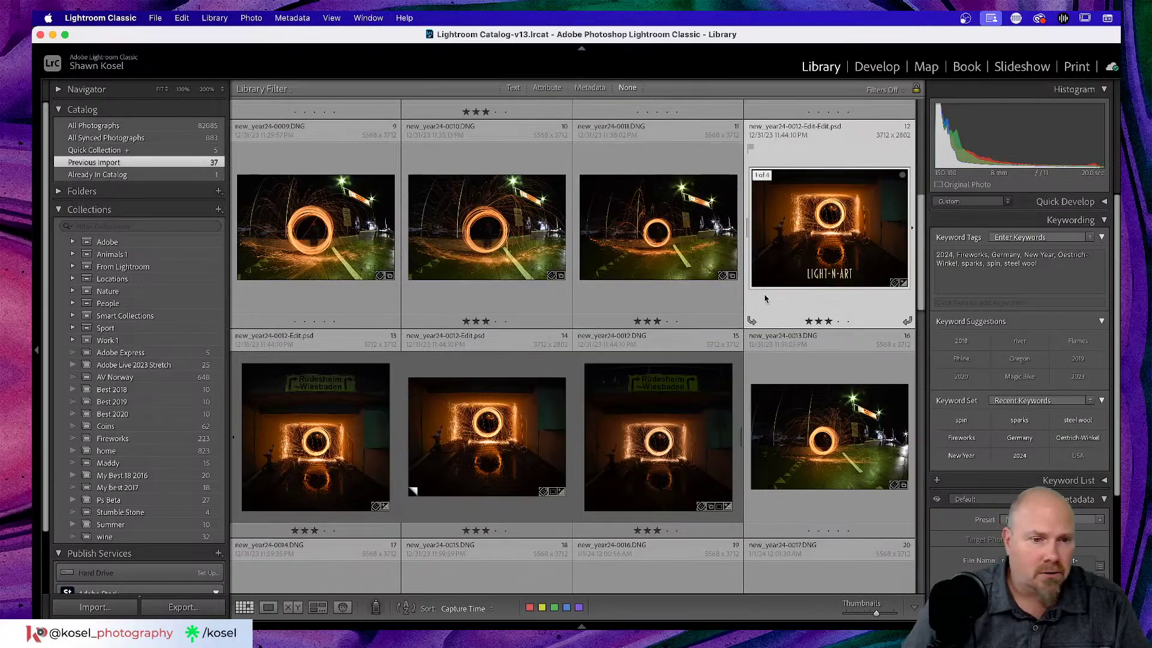
double_click(840, 254)
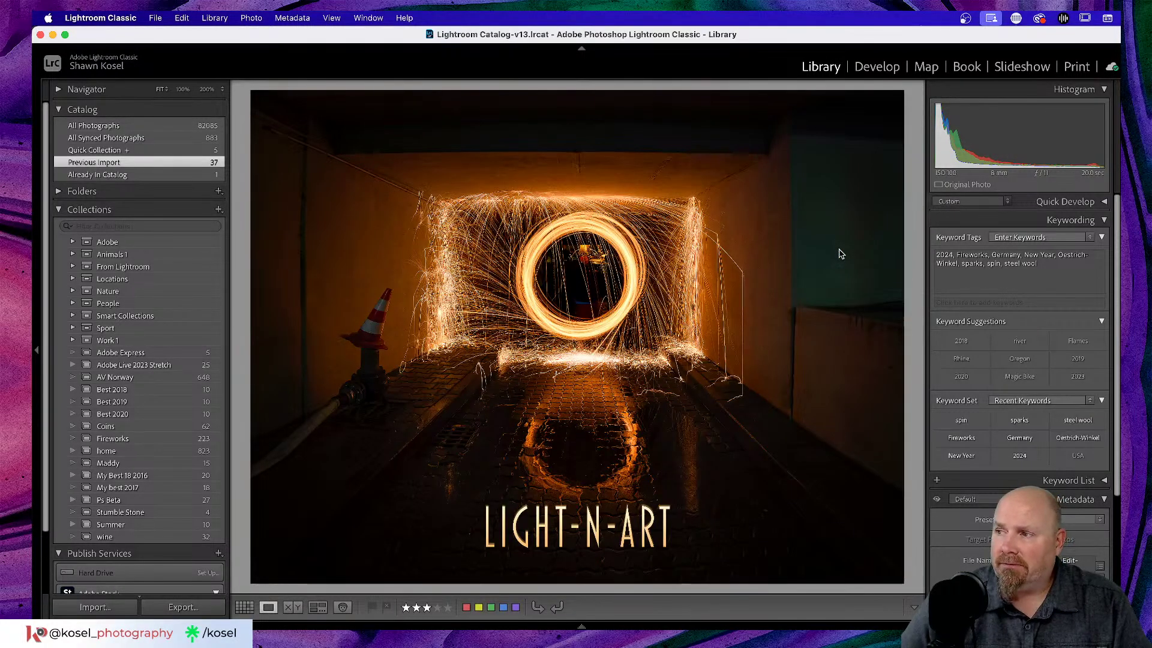
- Open the original new_year24-0012.DNG in Develop, reset its edits and crop, and return to the Library grid
key(Right)
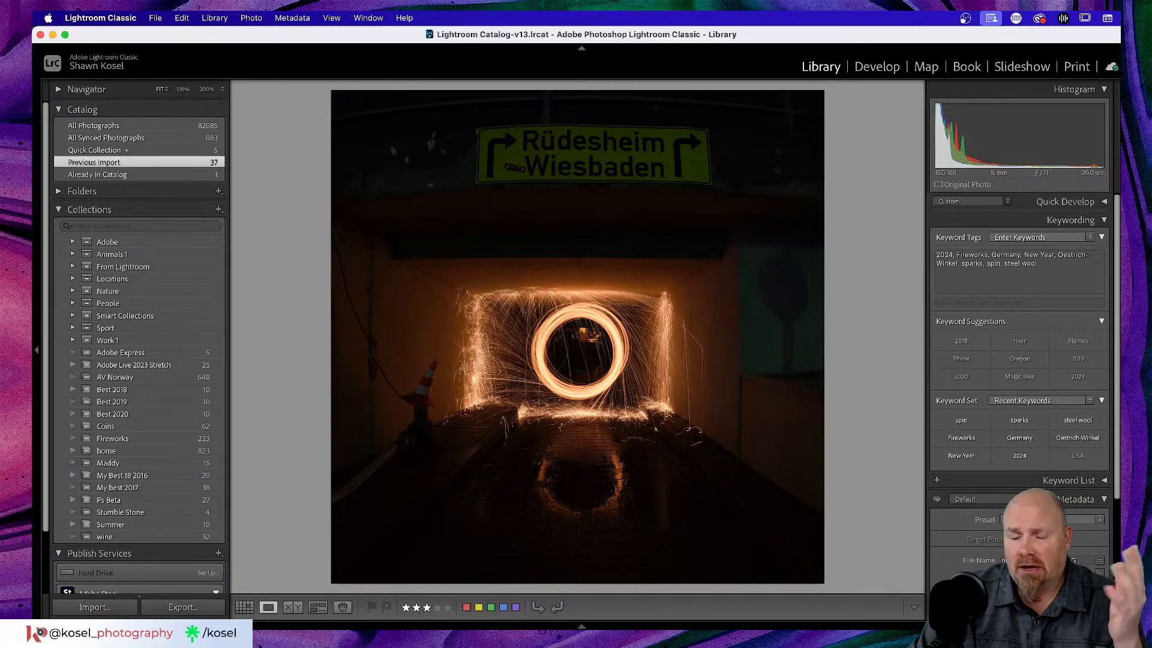
key(g)
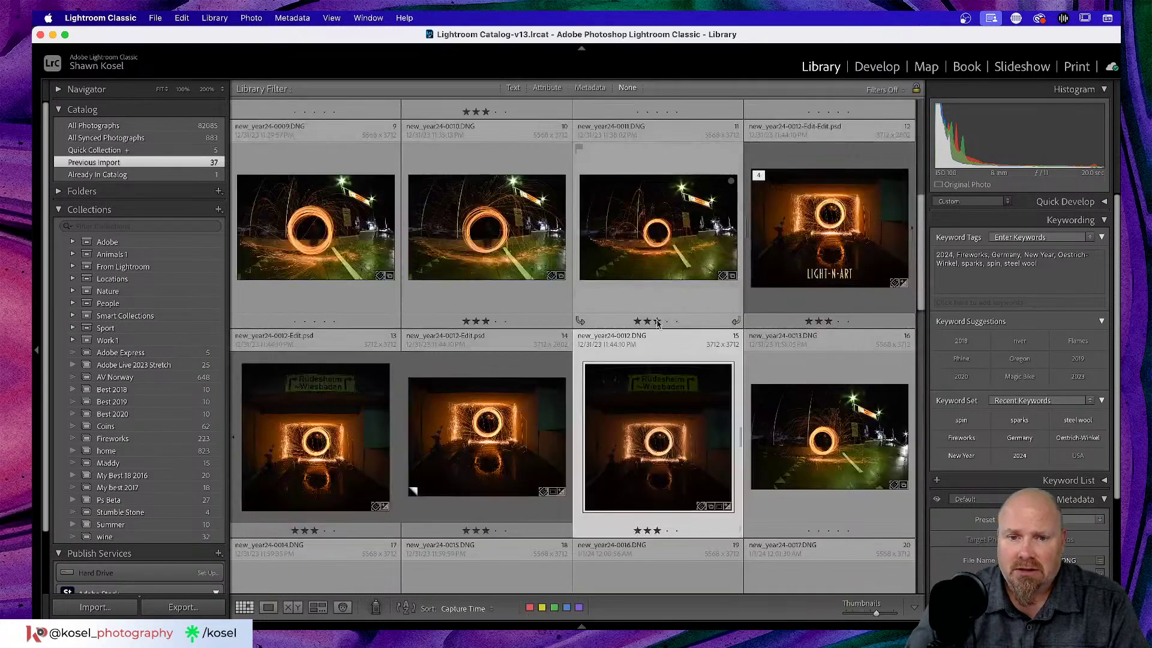
double_click(647, 401)
key(d)
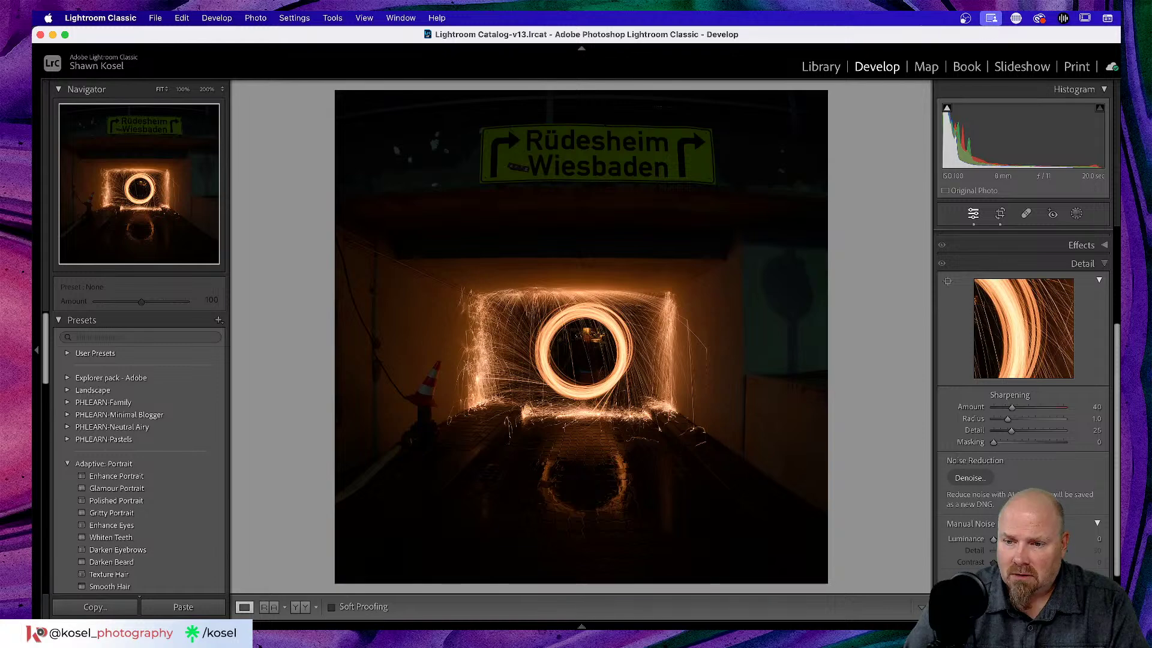
key(Right)
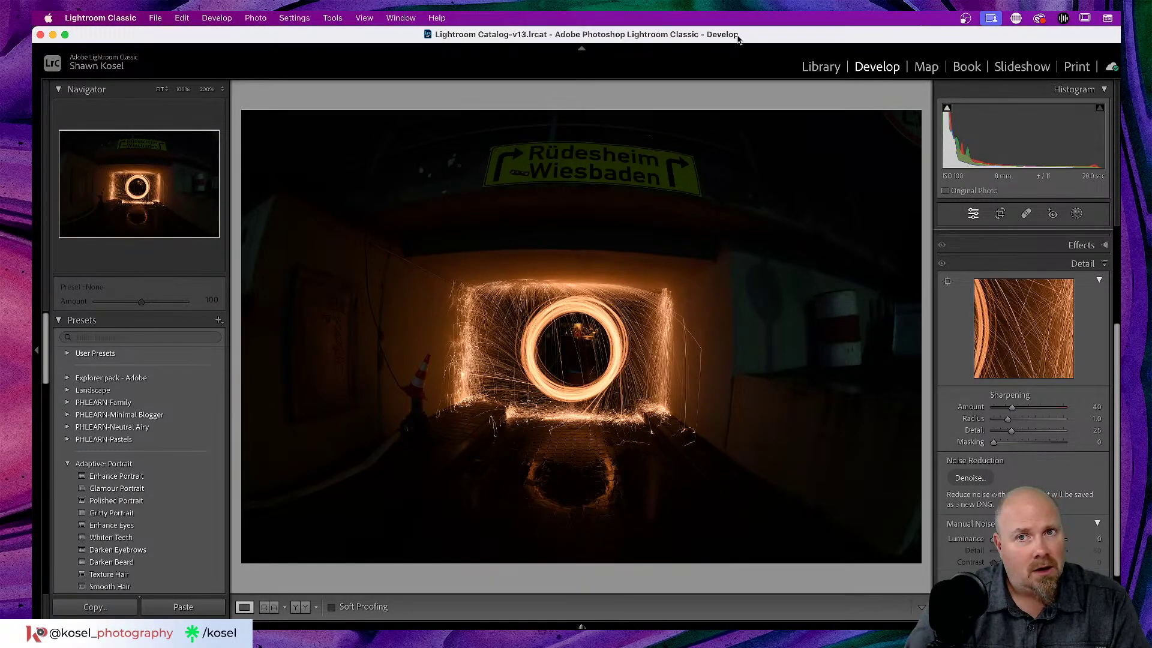
key(g)
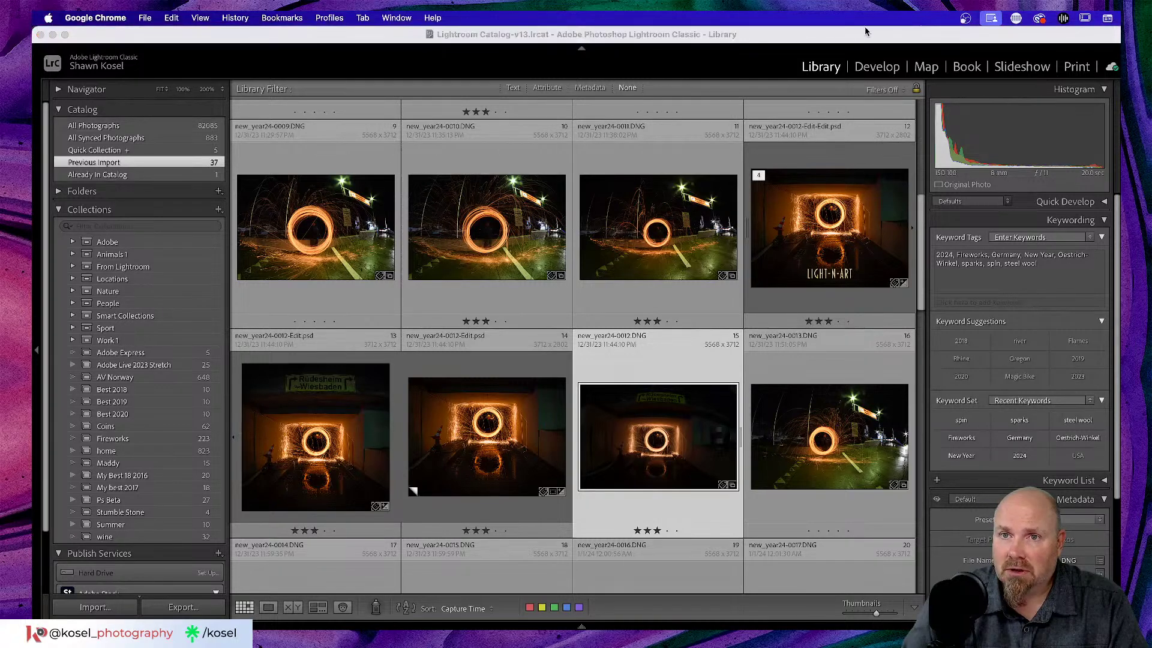
- Compare the unedited, edited, cropped and titled versions of the new_year24-0012 photo one after another in Loupe view
double_click(625, 427)
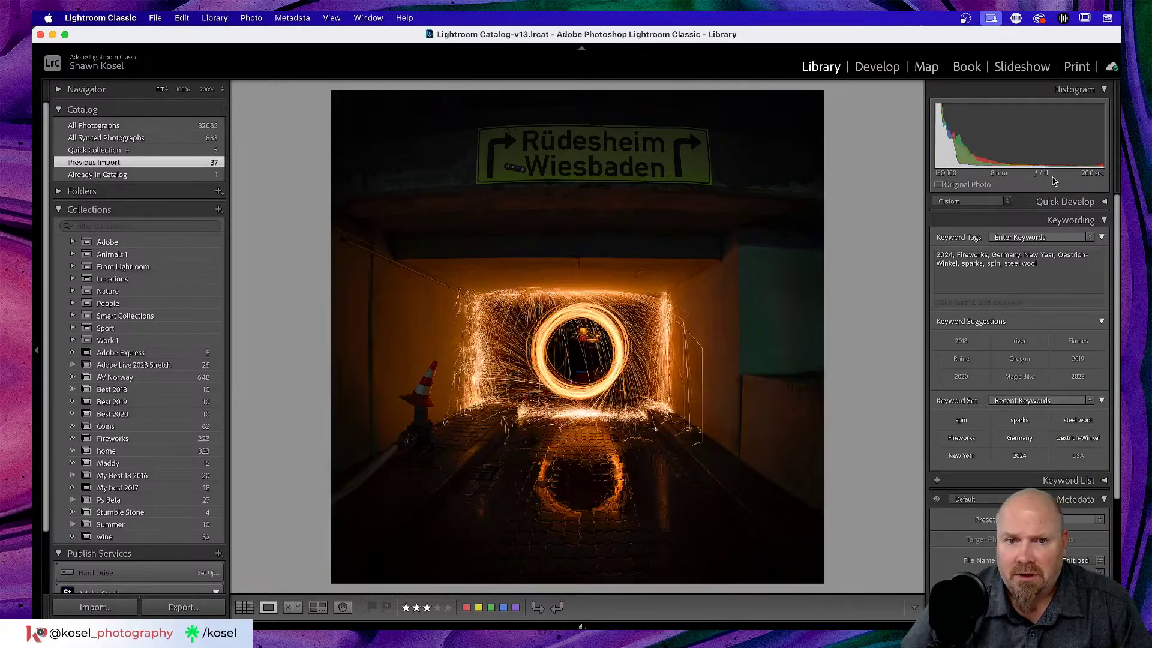
key(Left)
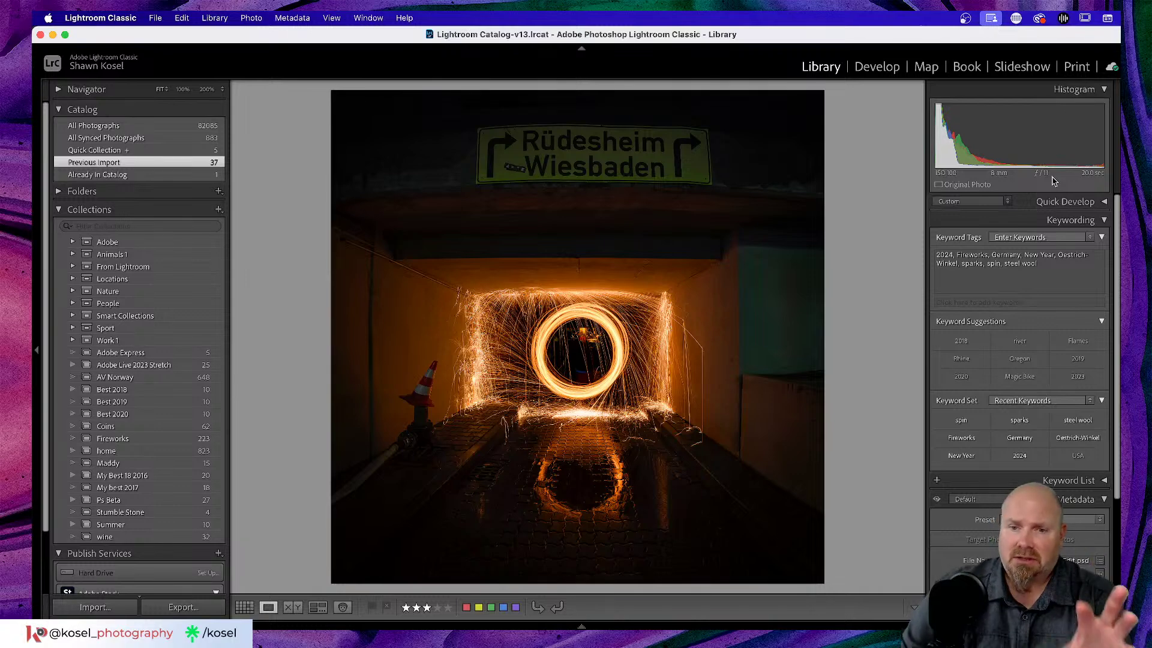
key(Right)
key(Left)
key(Left)
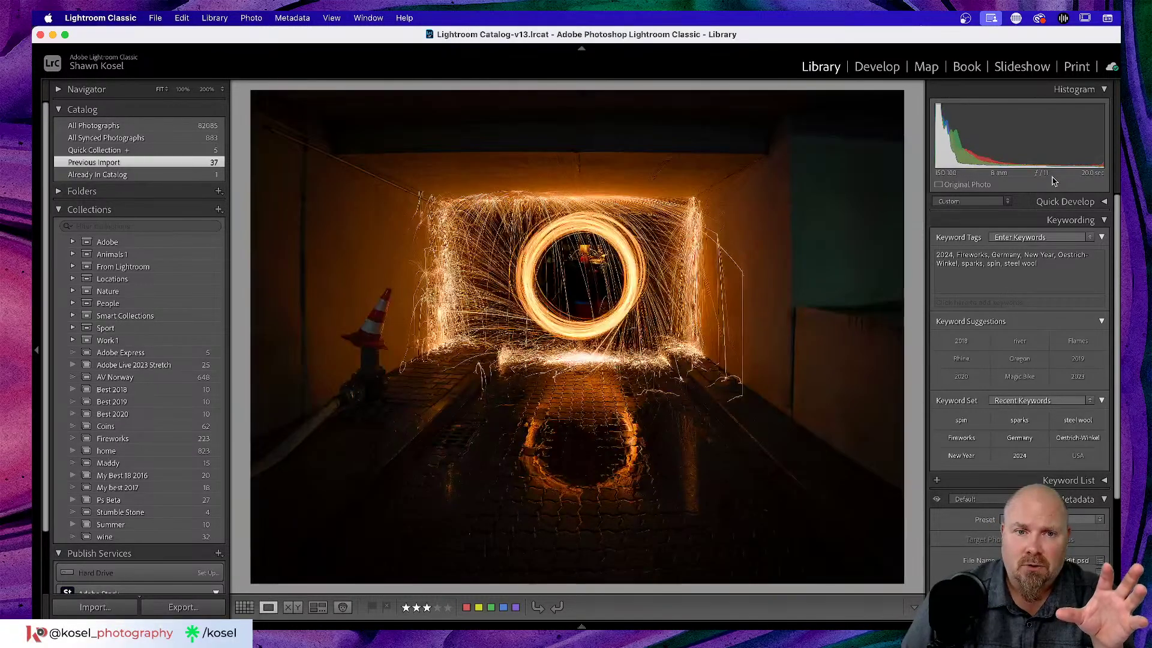
key(Right)
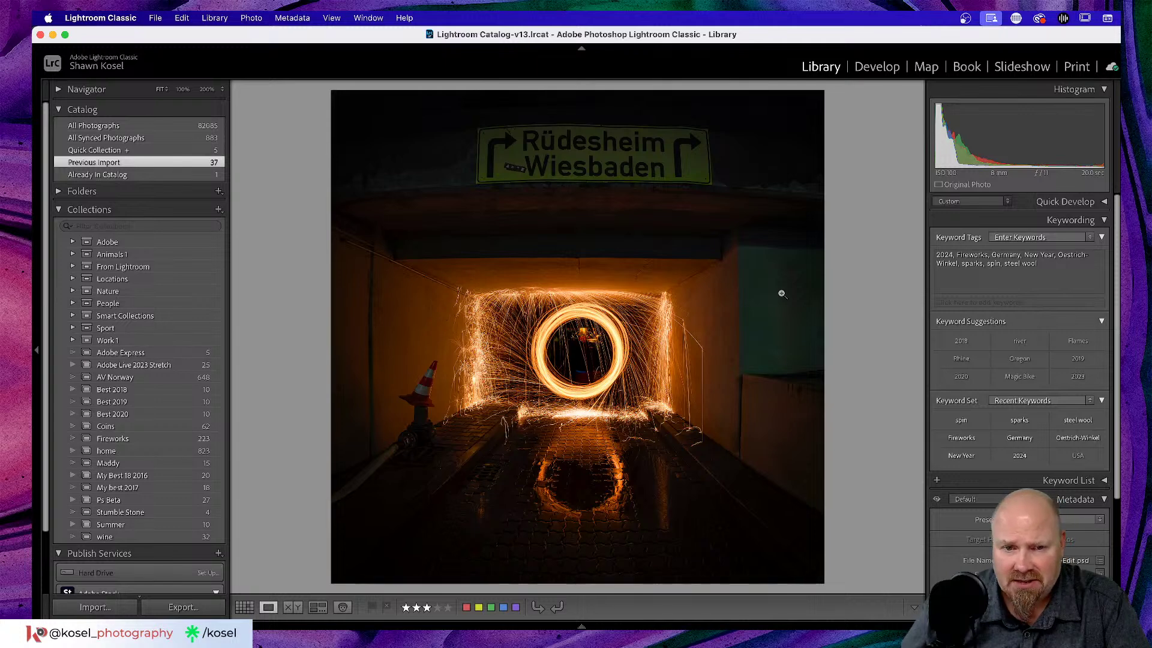
key(Right)
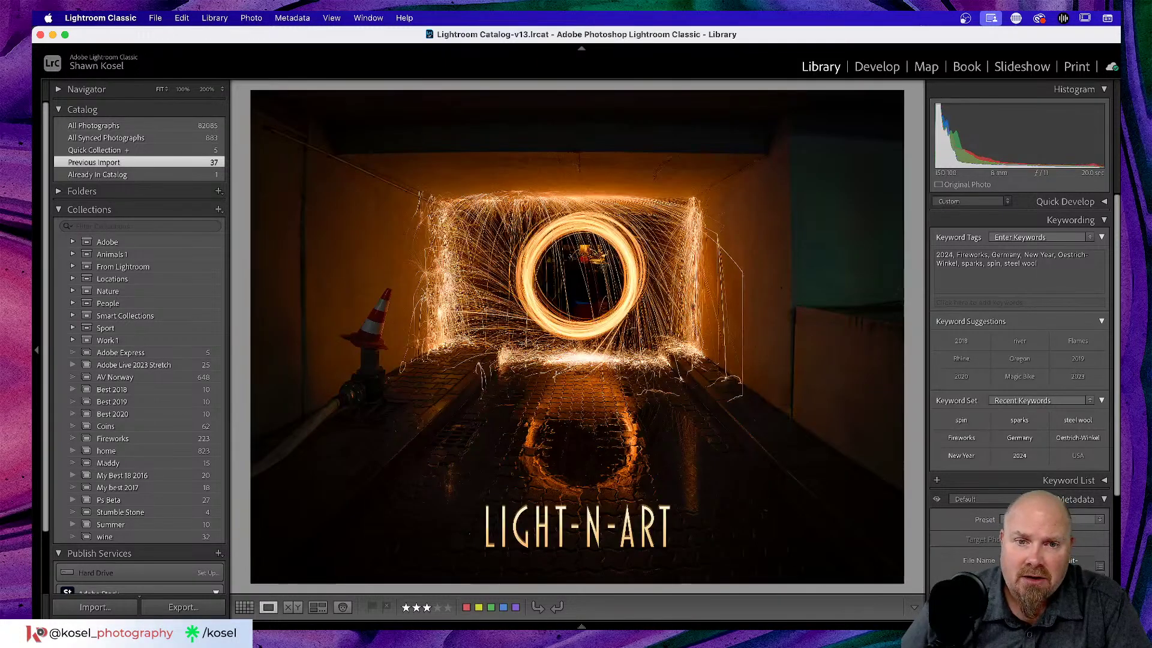
key(Right)
key(Left)
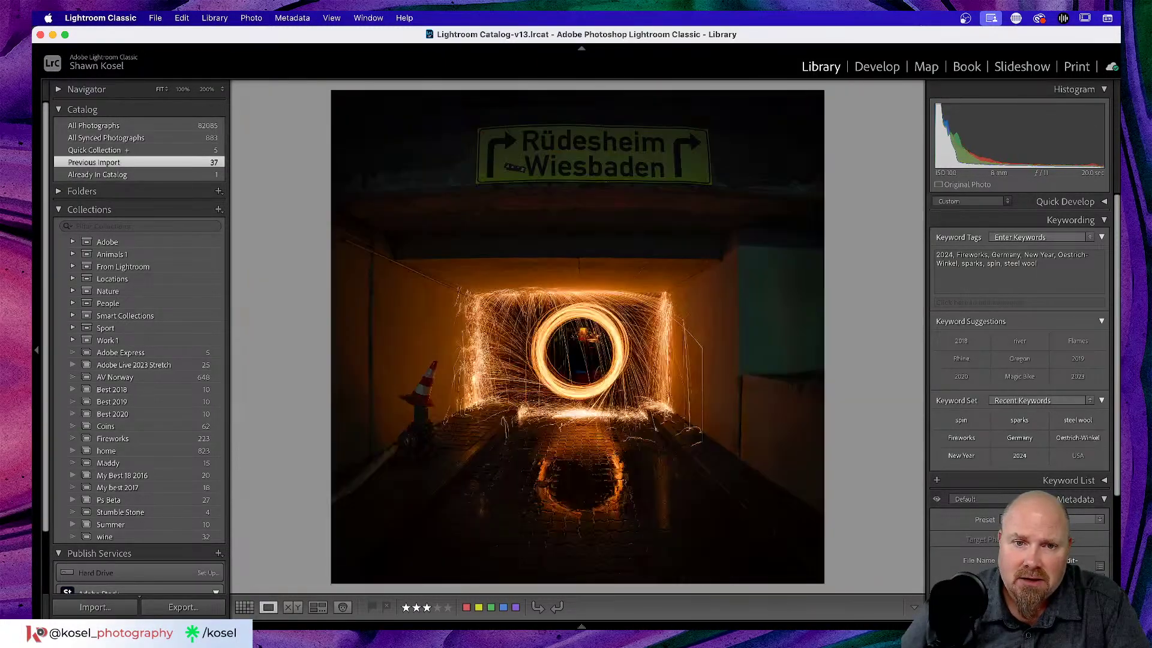
key(Left)
key(Left)
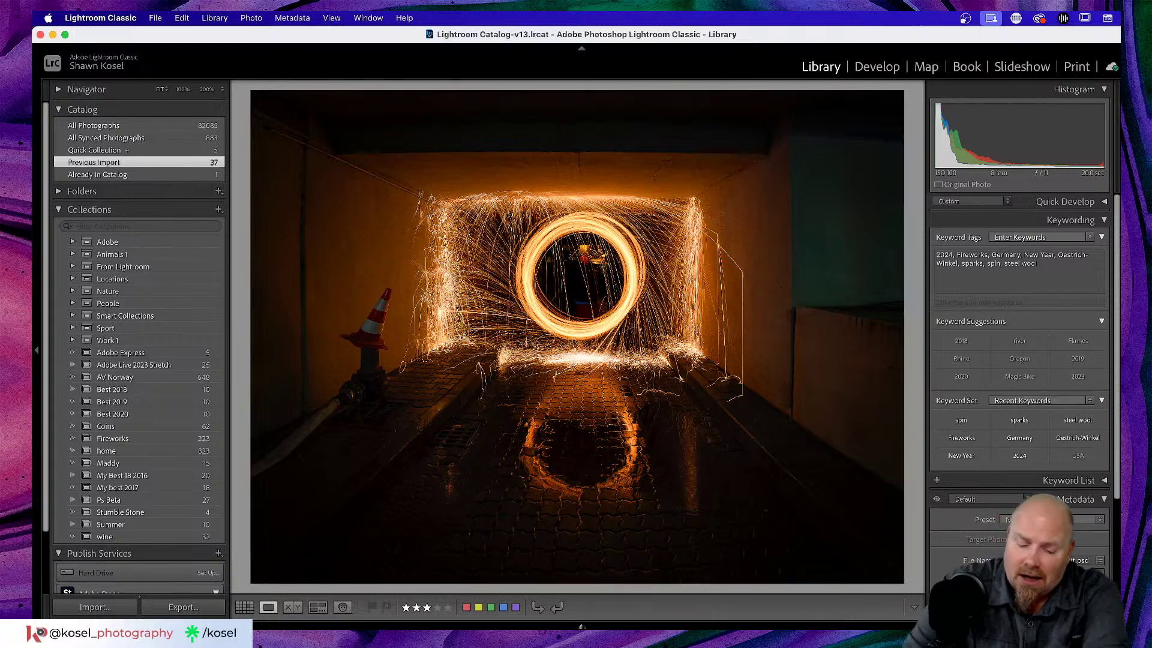
key(Right)
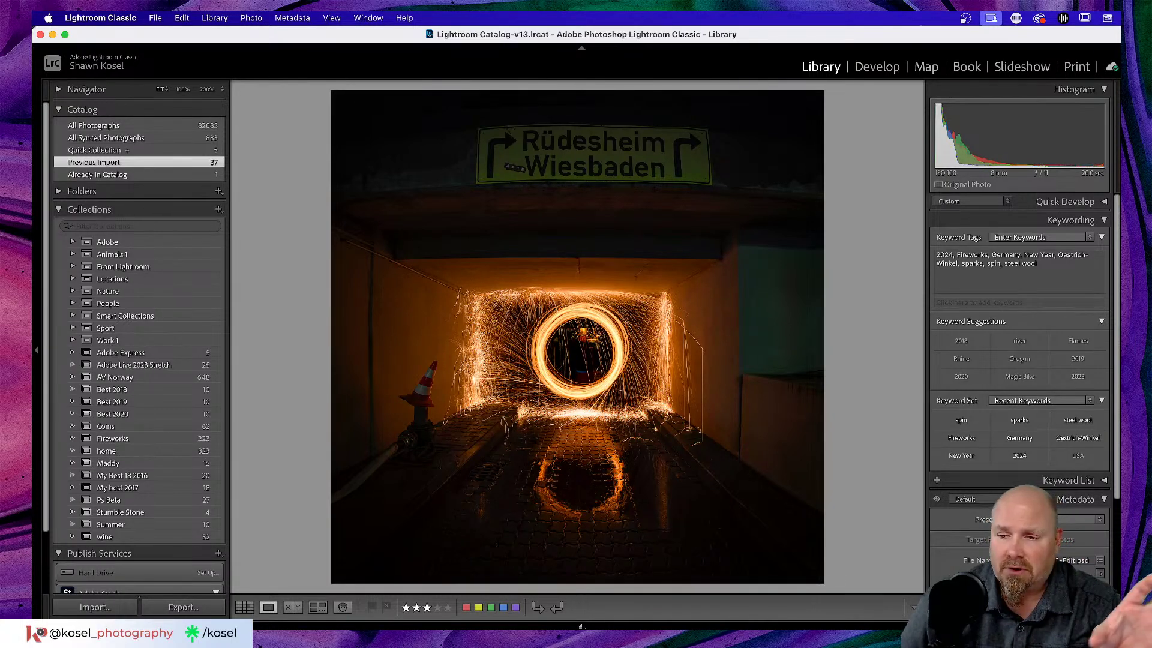
key(Right)
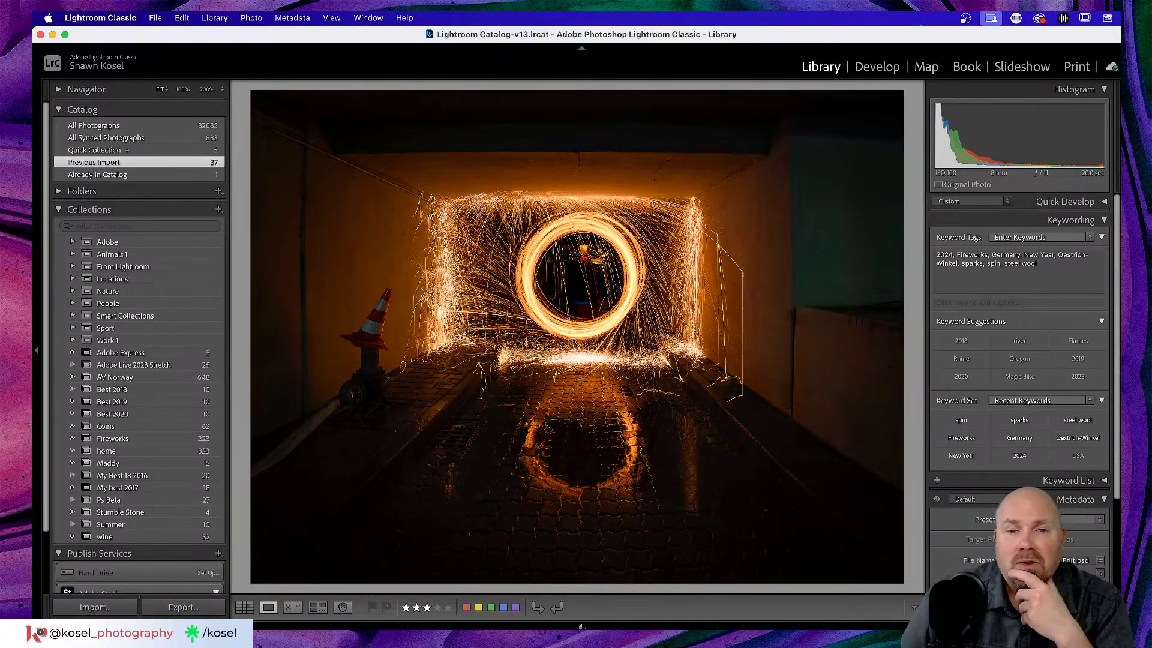
key(Right)
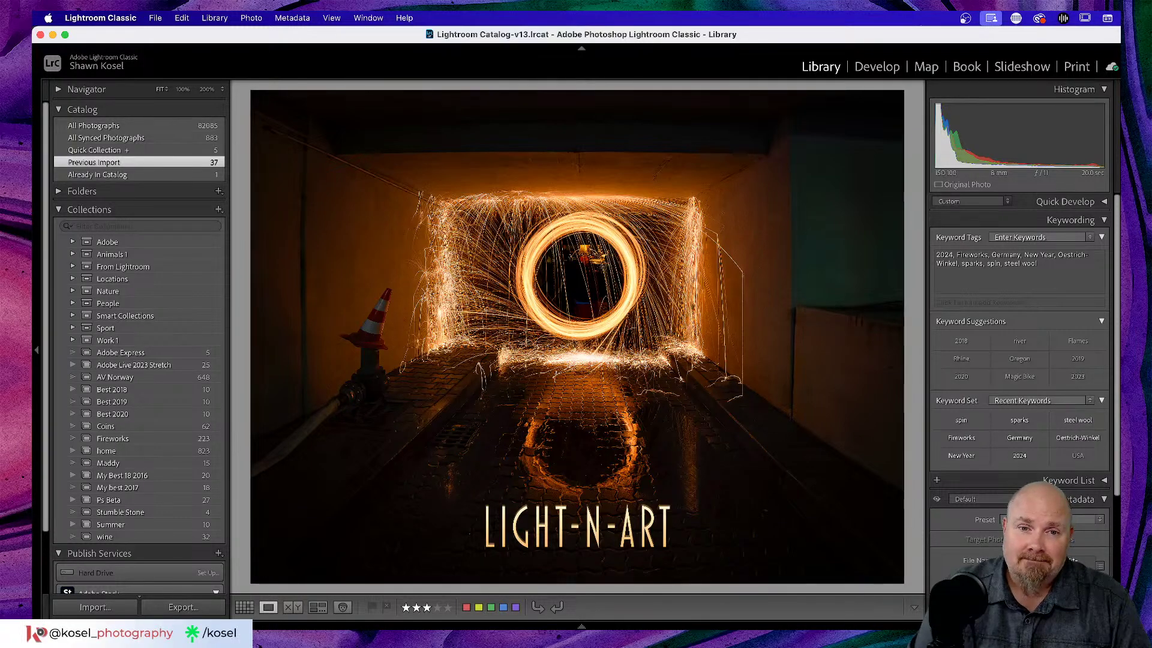
- Examine the centre of the glowing ring in the Light-n-Art version up close, and return to the grid
click(583, 285)
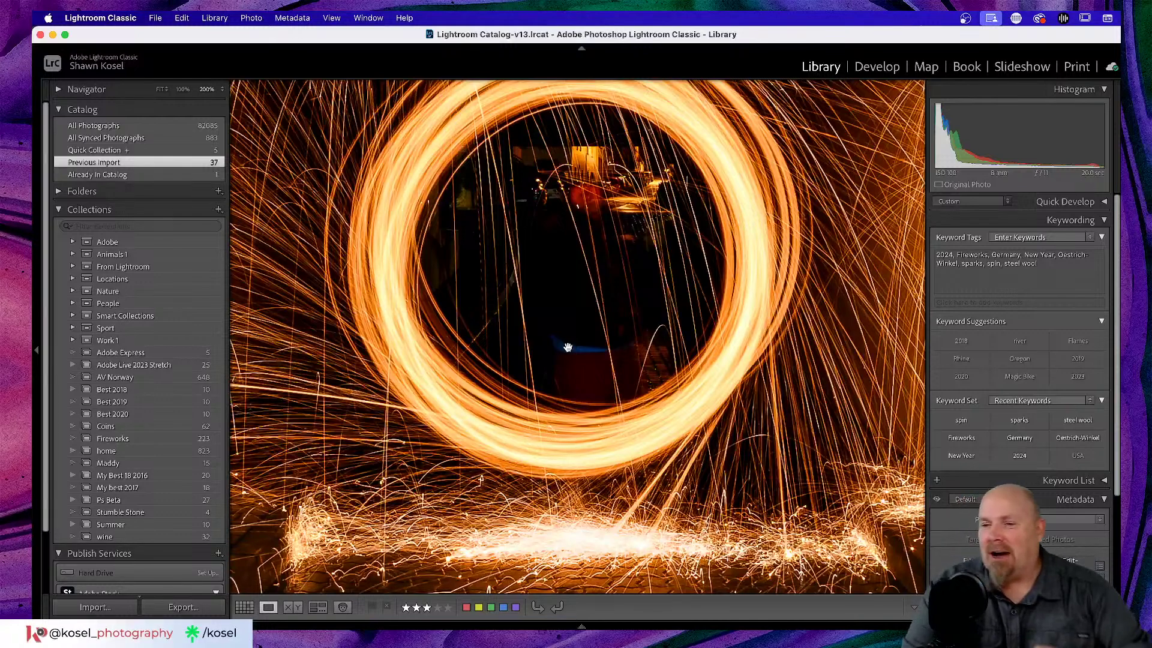
click(567, 347)
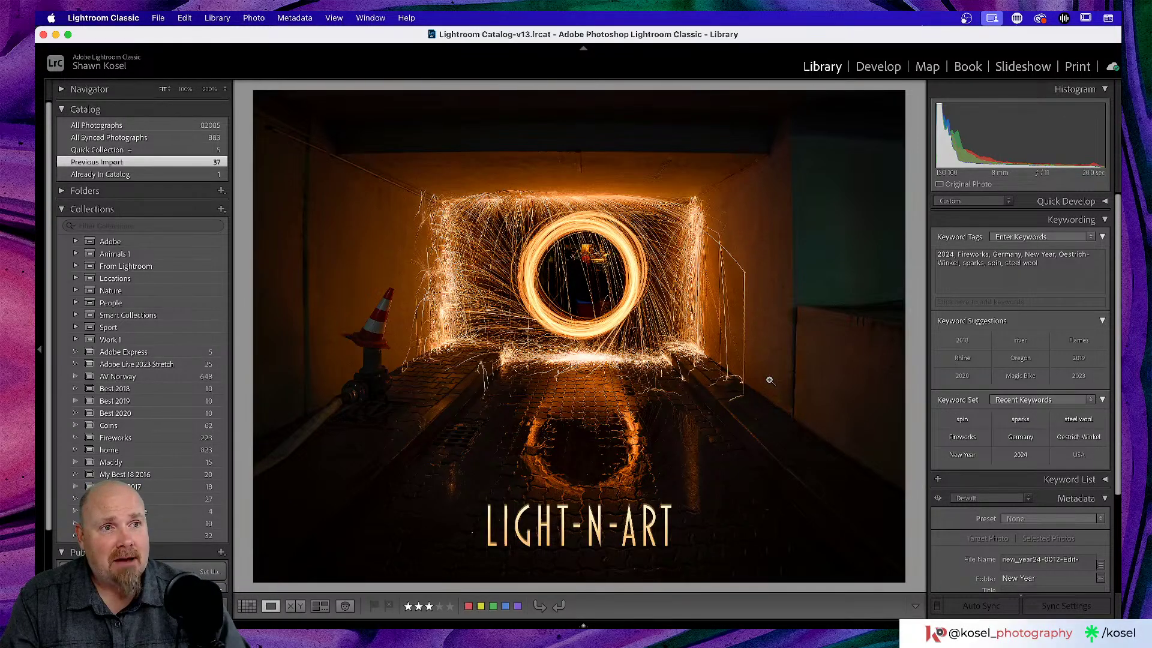
key(g)
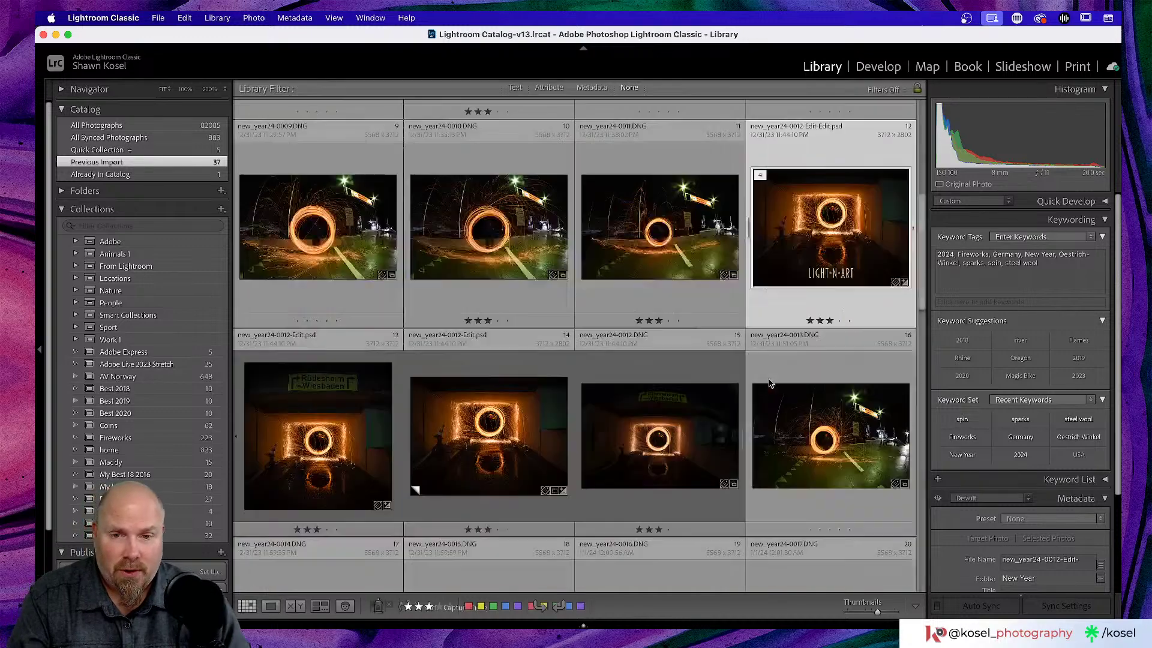
- Compare the tunnel shots new_year24-0003.DNG and new_year24-0004.DNG in Loupe view, and go back to the grid
scroll(510, 357, up, 5)
scroll(529, 360, up, 3)
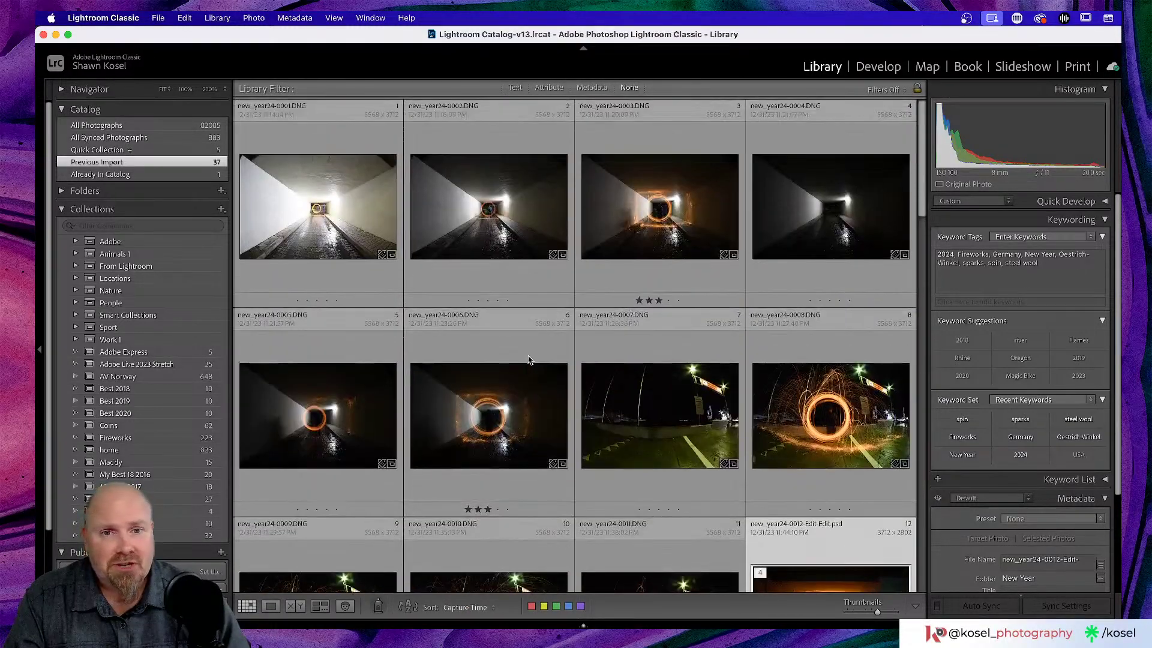
click(635, 276)
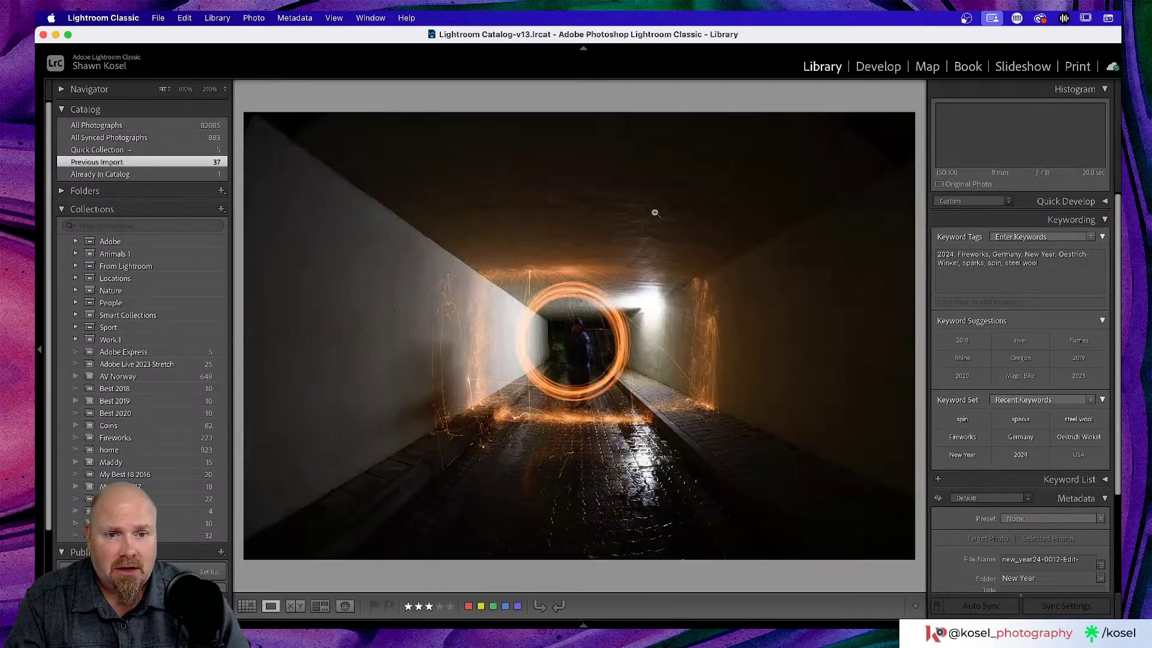
double_click(655, 213)
key(Right)
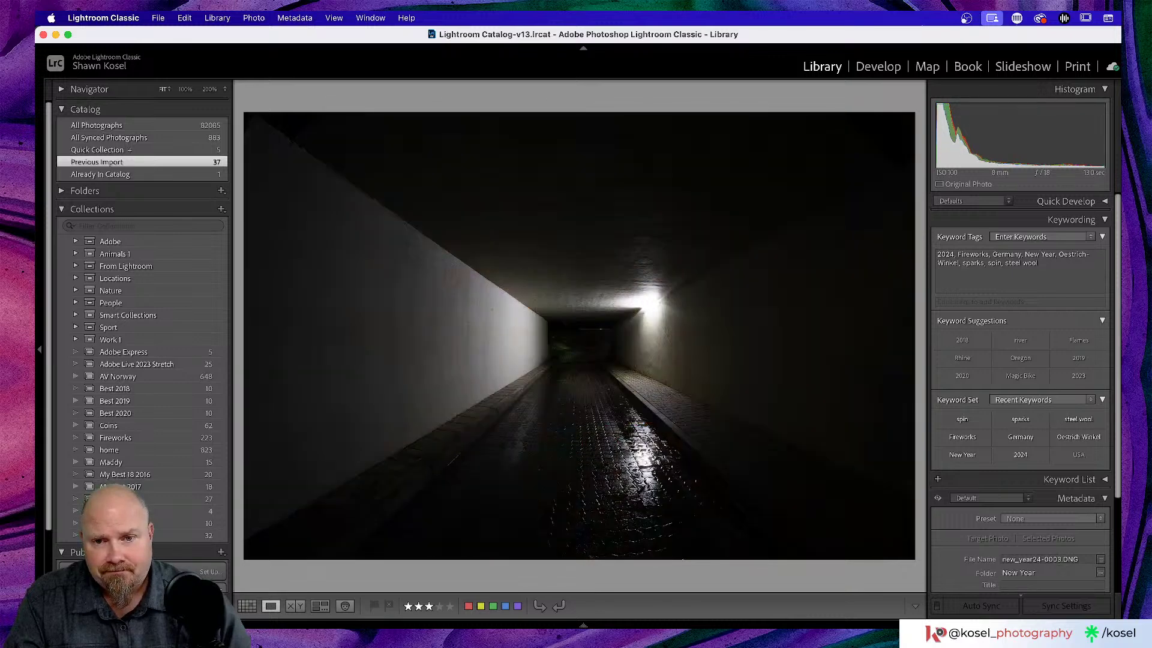
key(Left)
key(Left)
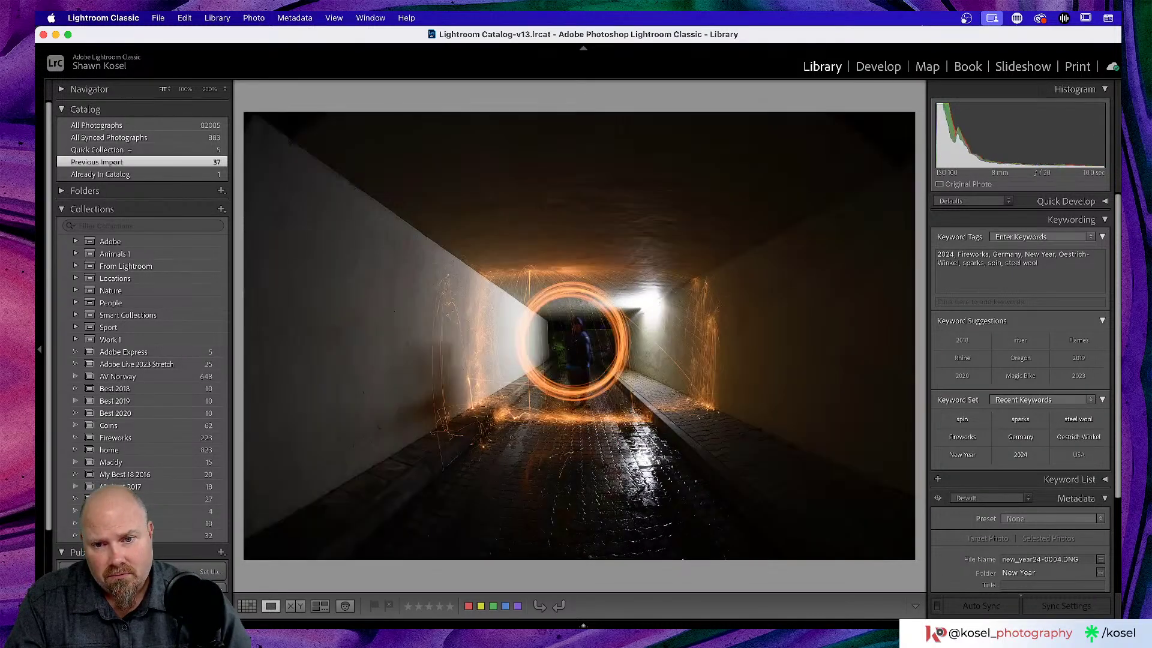
key(3)
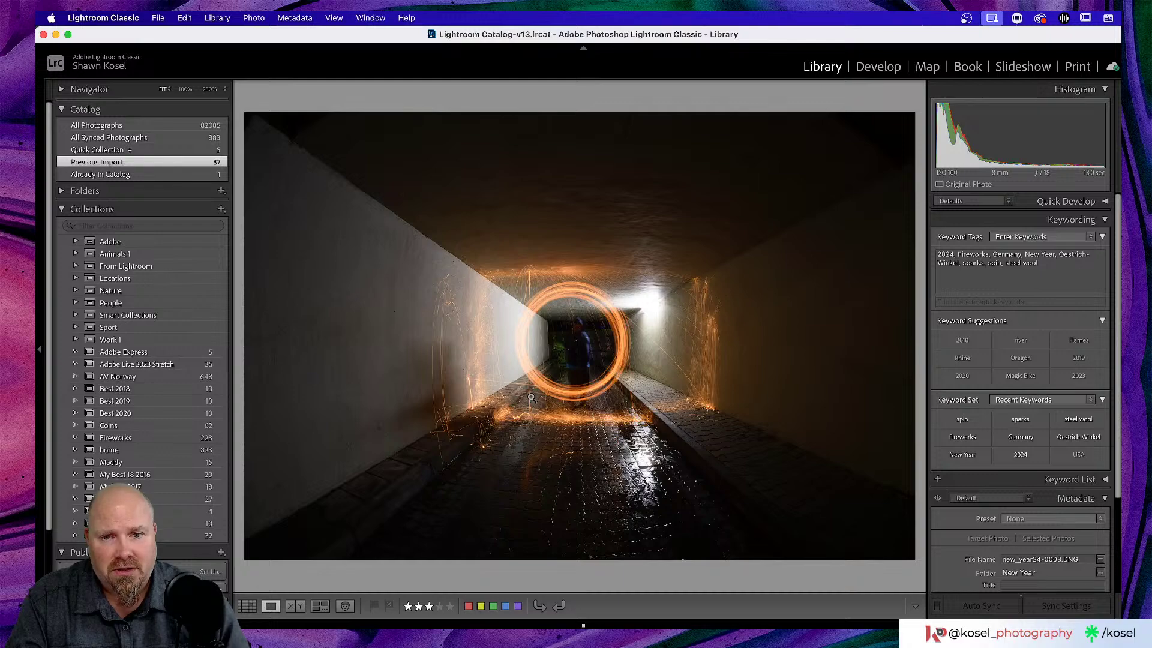
key(g)
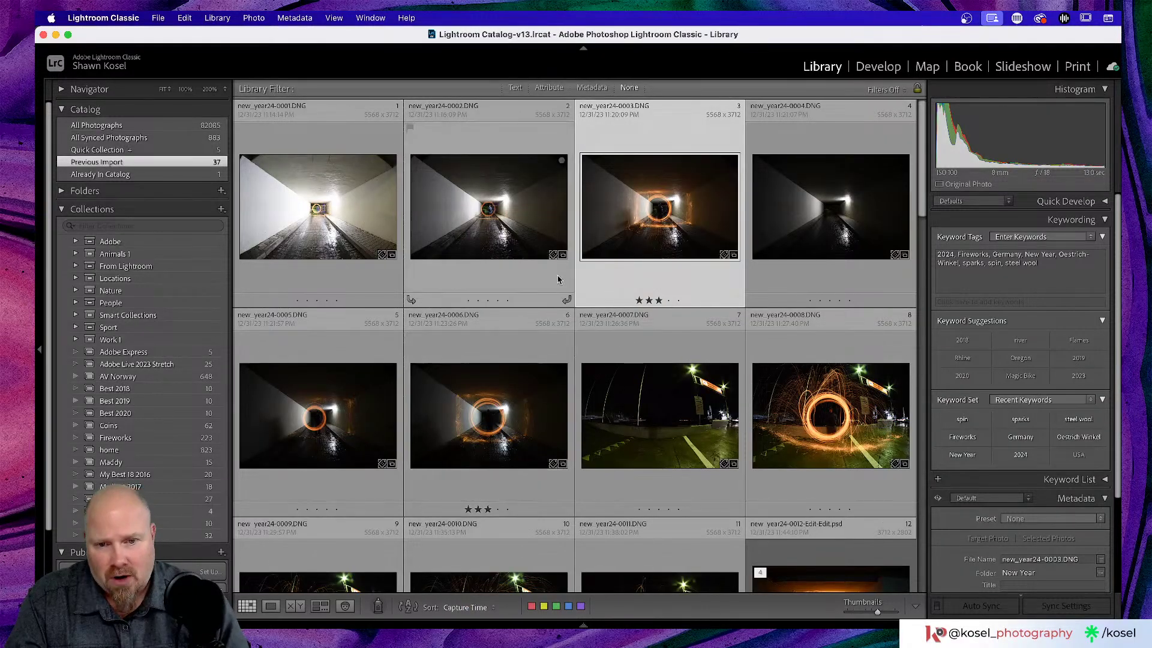
scroll(540, 300, down, 5)
scroll(489, 331, up, 3)
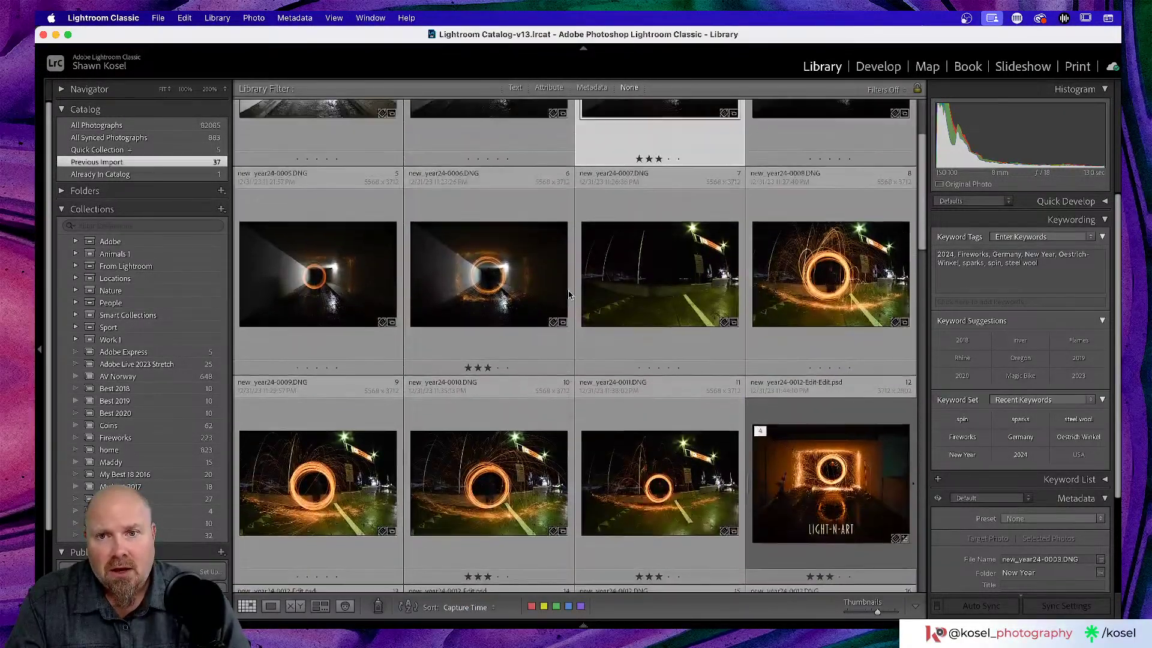
- View the tunnel steel-wool shot new_year24-0006.DNG in Loupe view, and return to the grid
double_click(489, 331)
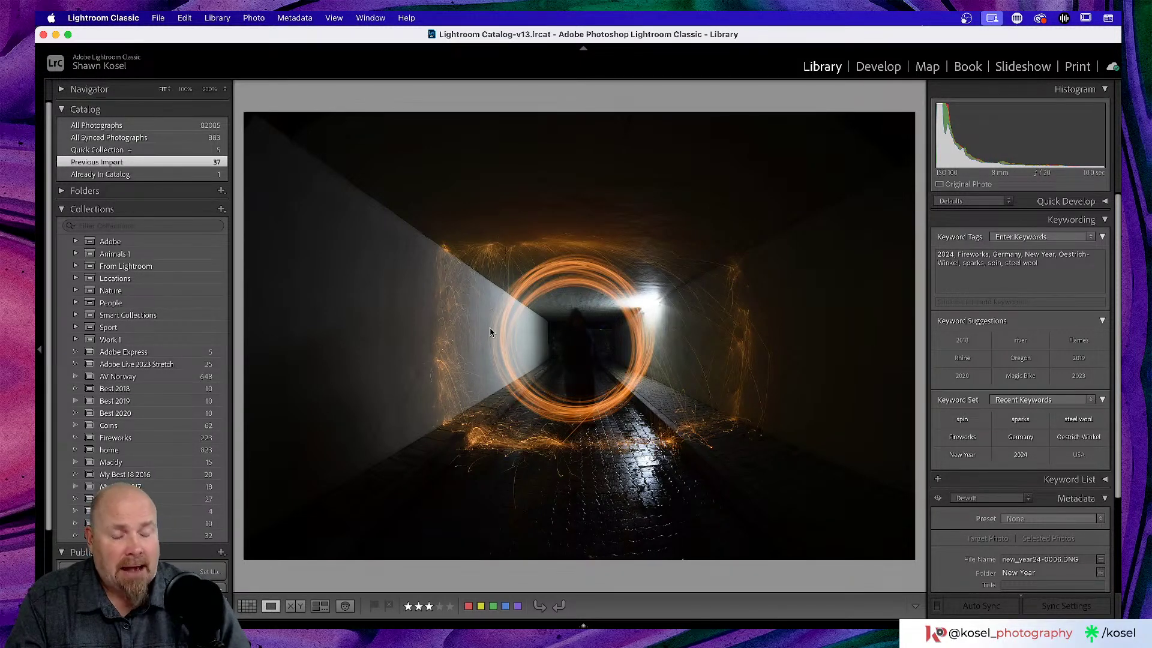
double_click(490, 328)
- Compare the outdoor steel-wool shots new_year24-0010.DNG and new_year24-0011.DNG with the Light-n-Art edit in Loupe view, and return to the grid
scroll(501, 327, down, 5)
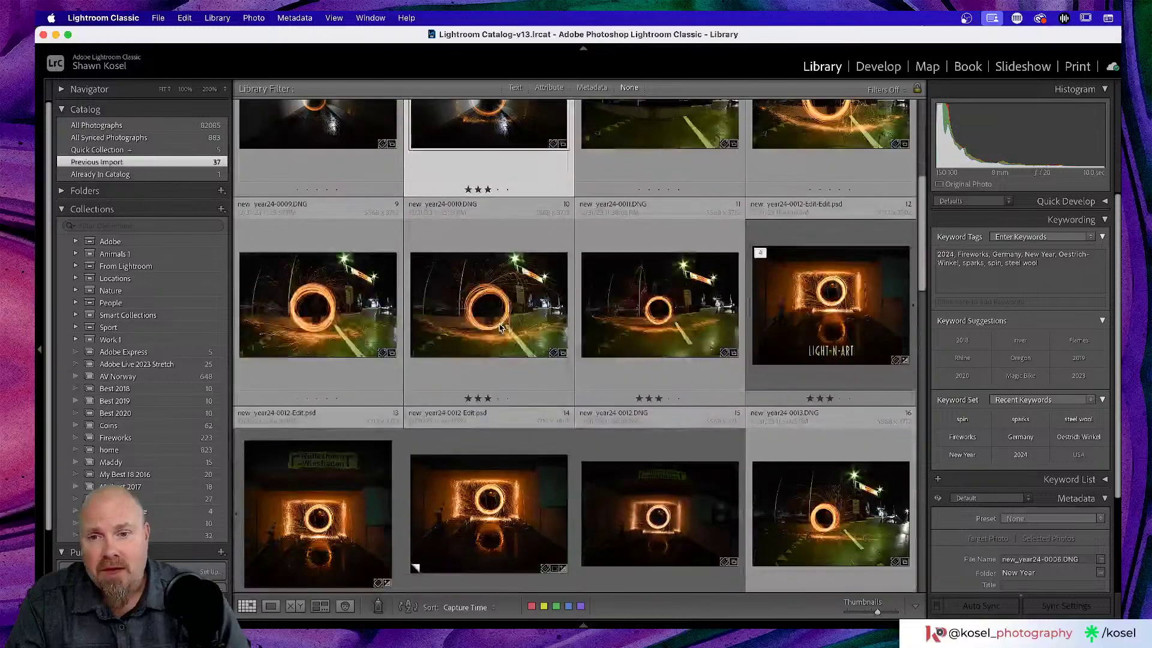
double_click(501, 327)
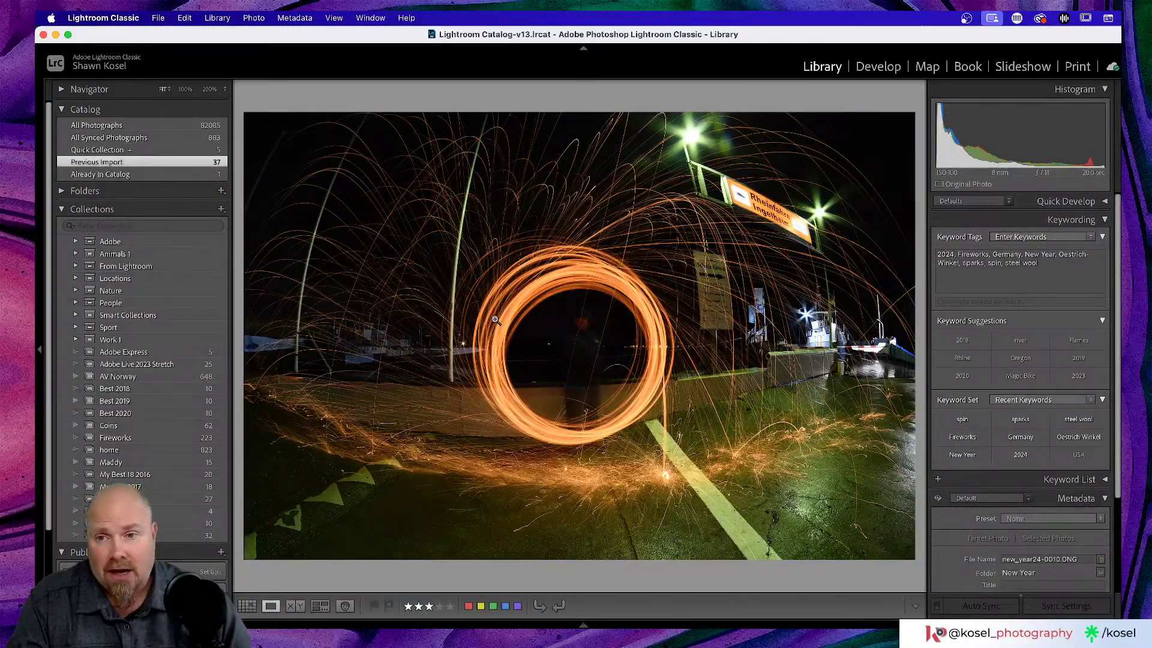
key(Right)
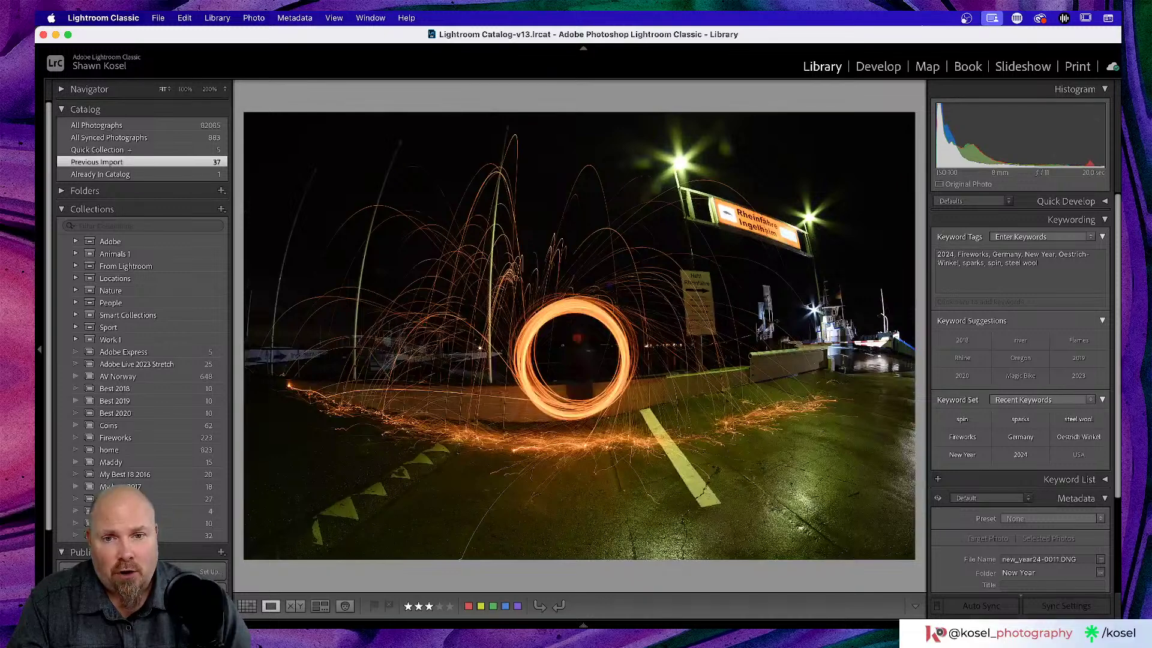
key(Left)
key(Right)
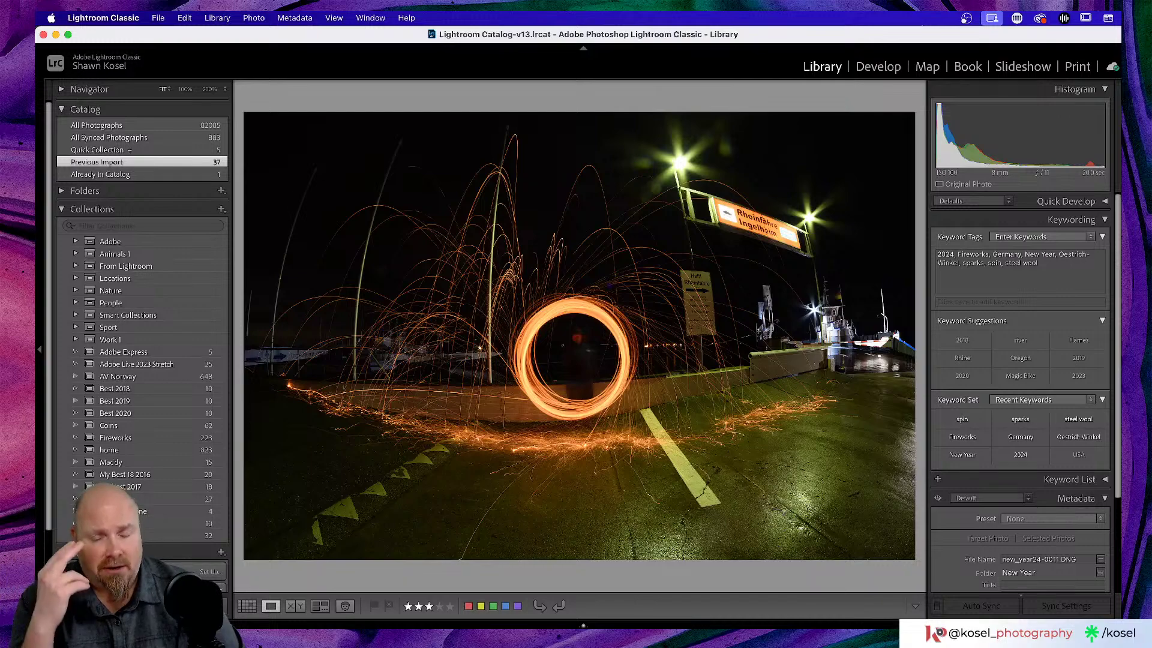
key(Left)
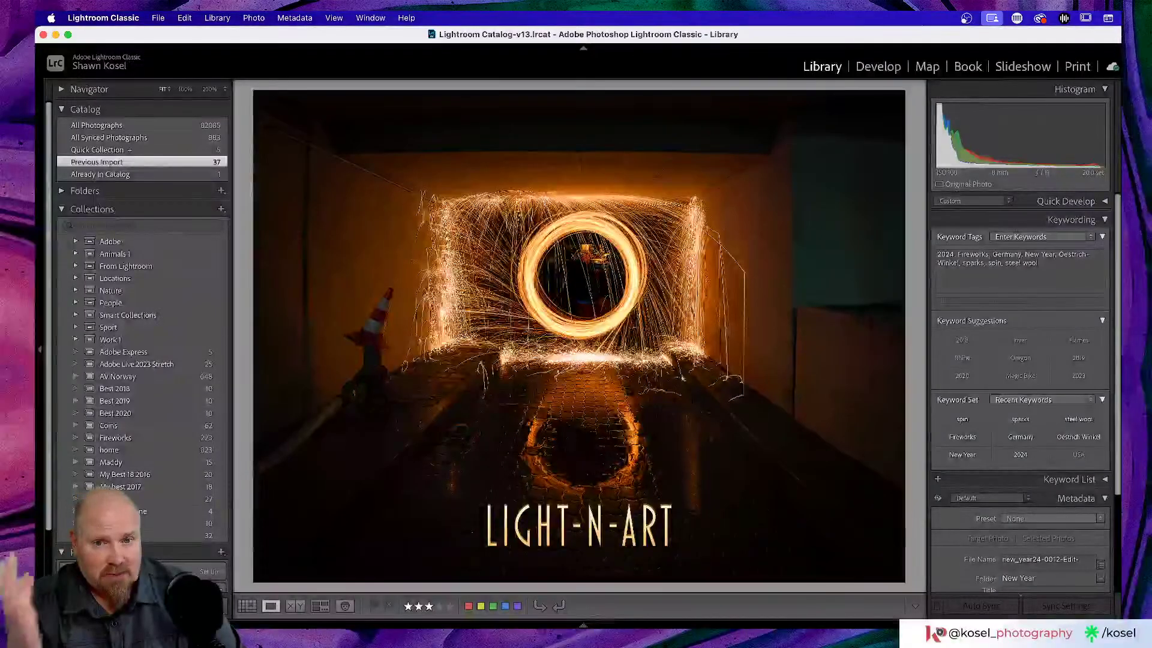
key(g)
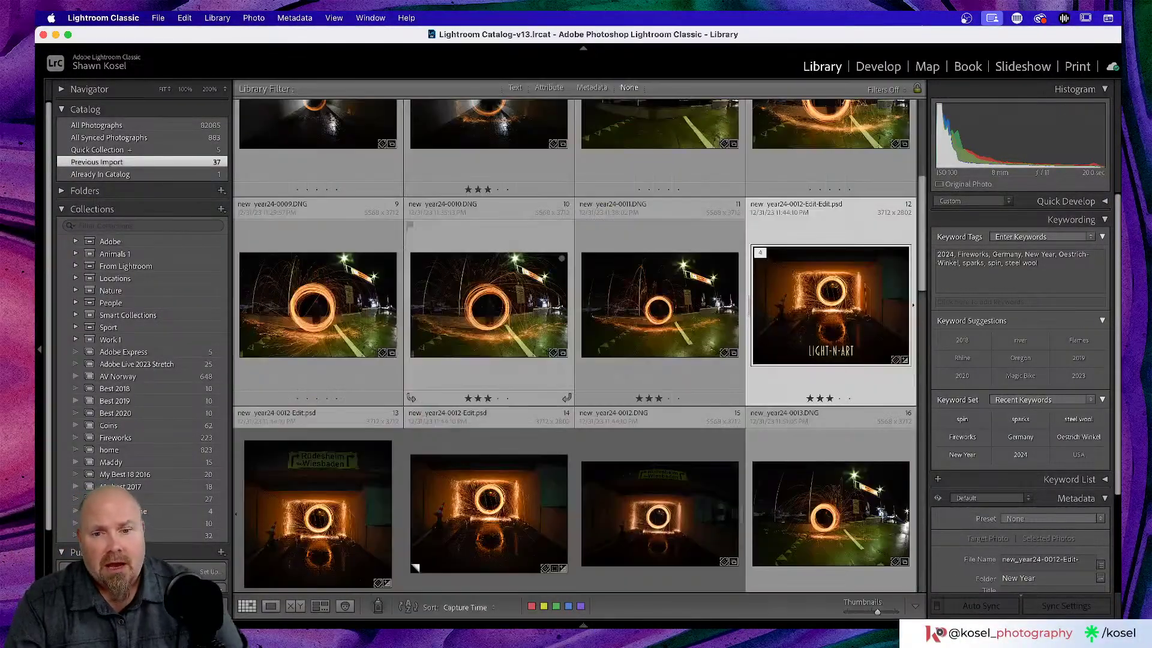
- Examine the outdoor steel-wool shot new_year24-0013.DNG in Loupe view, and go back to the grid
scroll(492, 328, down, 1)
double_click(814, 368)
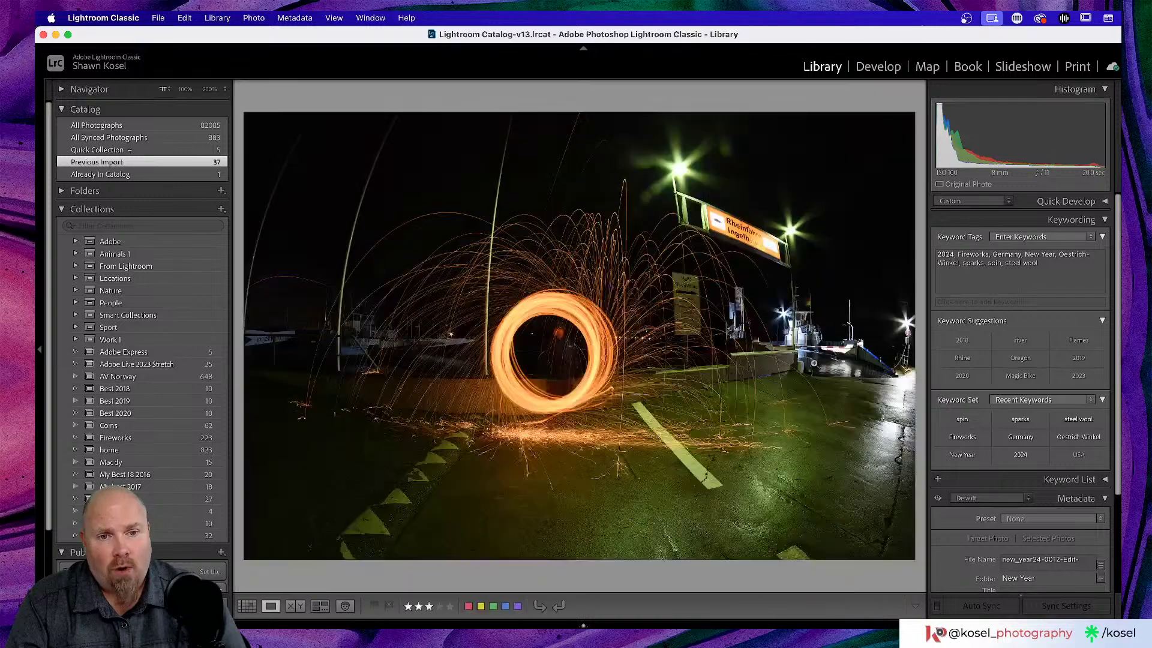
click(605, 395)
click(605, 396)
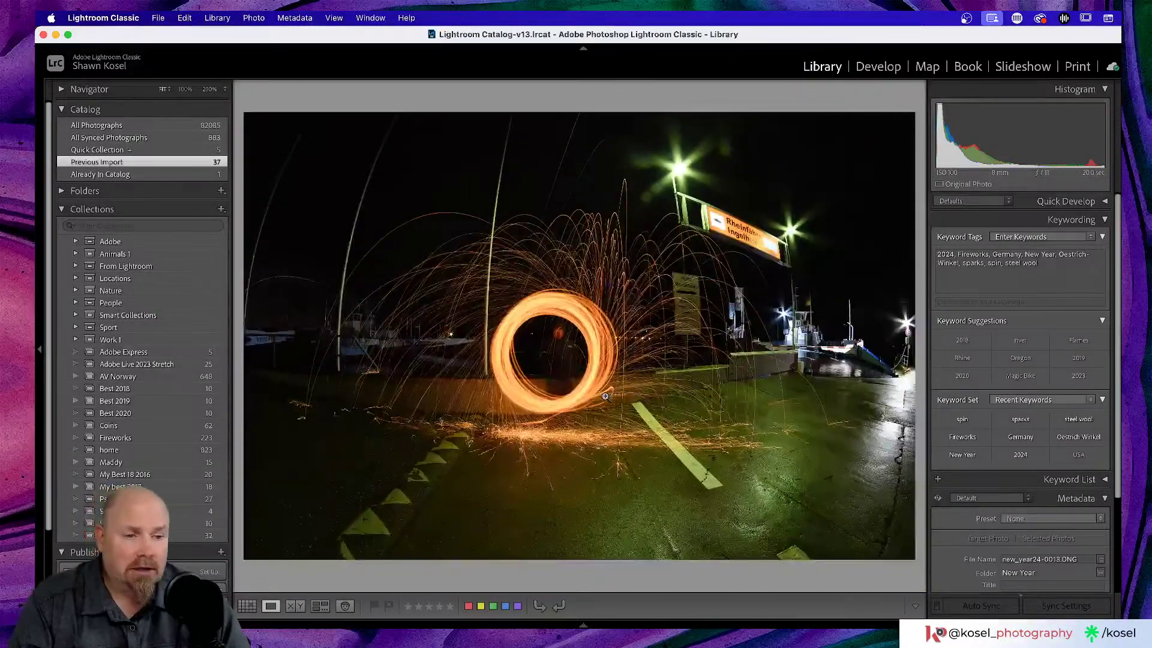
key(g)
- Open the fireworks shot new_year24-0030.DNG in Loupe view, examine the background beside the crosswalk up close, and return to the full image
scroll(565, 384, down, 15)
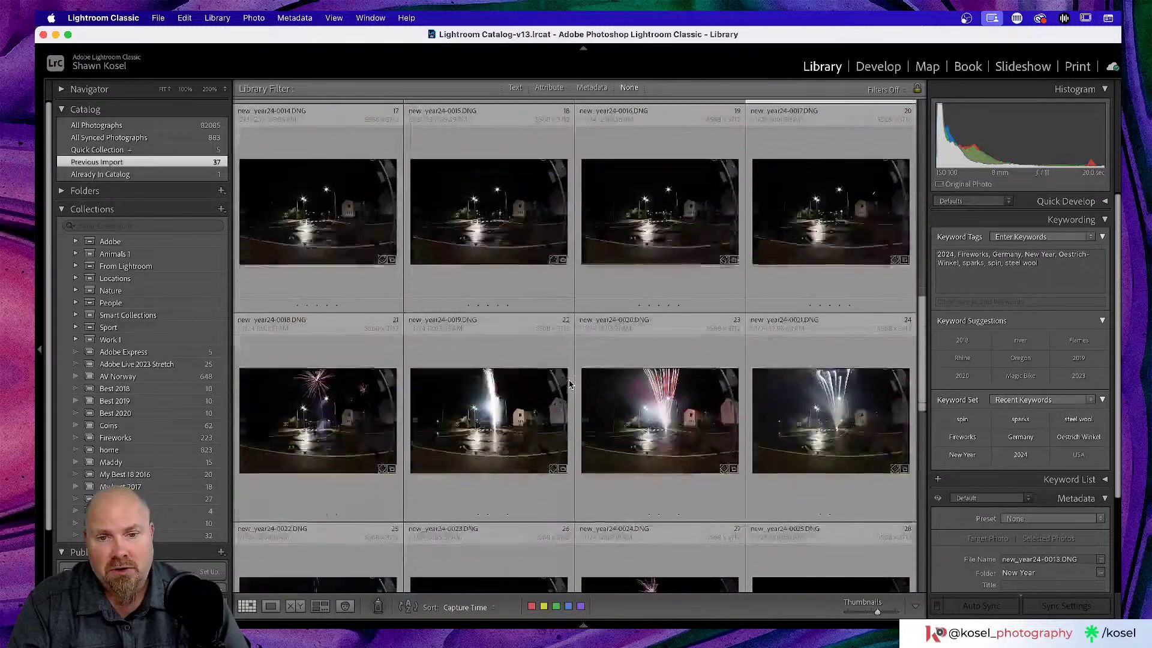
scroll(570, 384, down, 3)
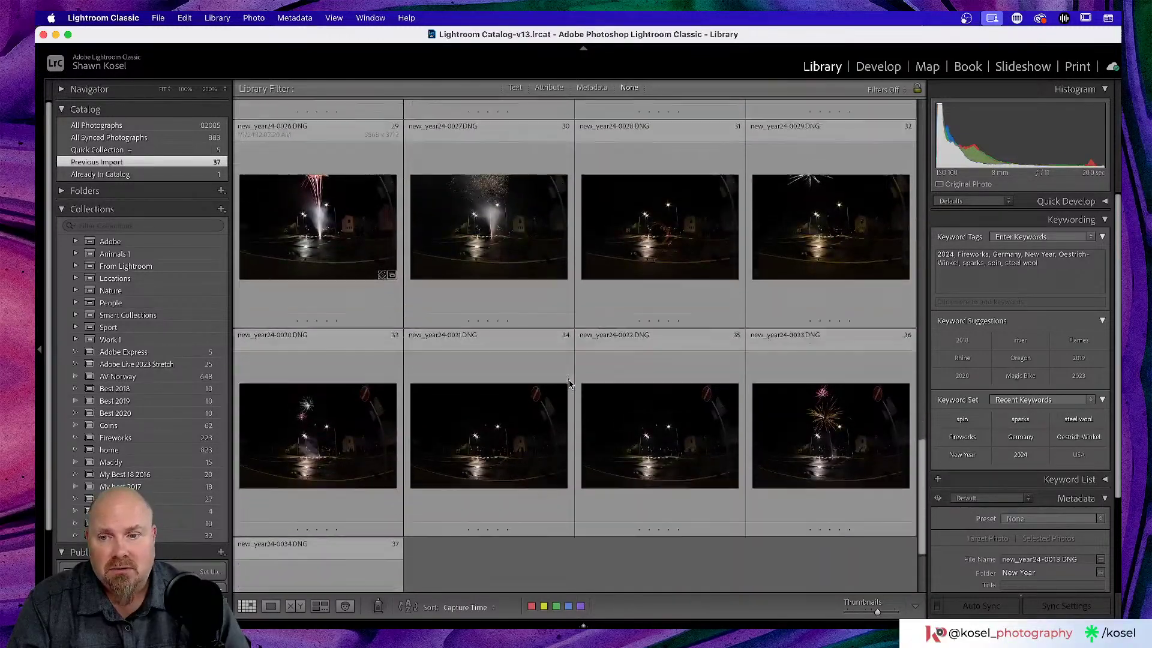
double_click(378, 351)
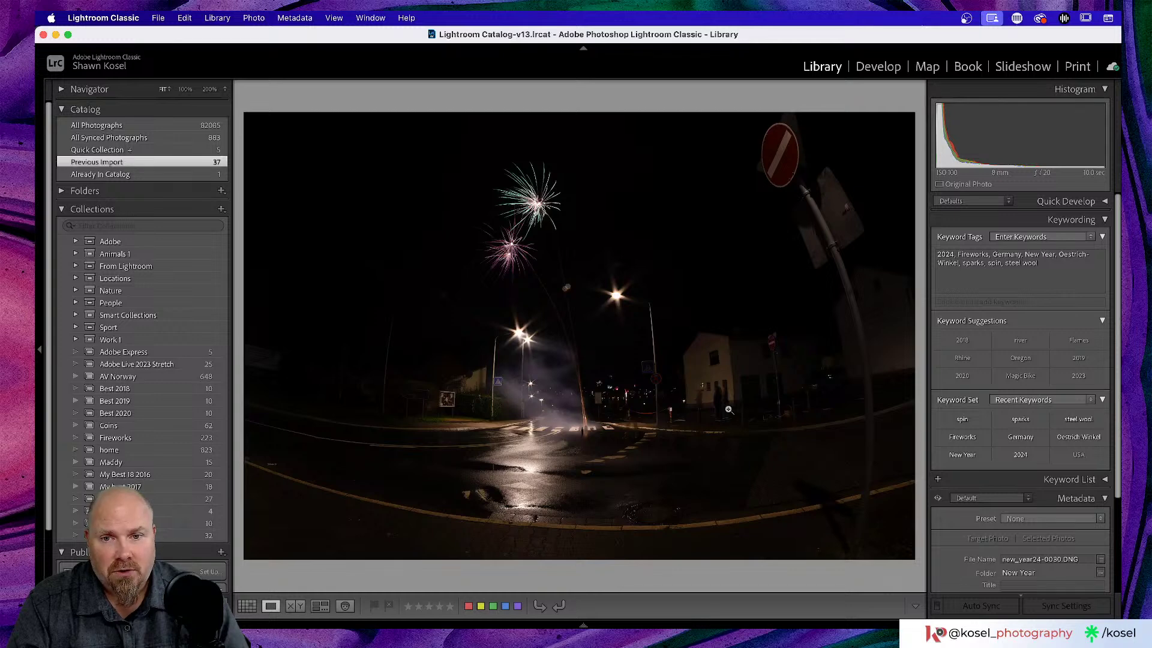
click(638, 395)
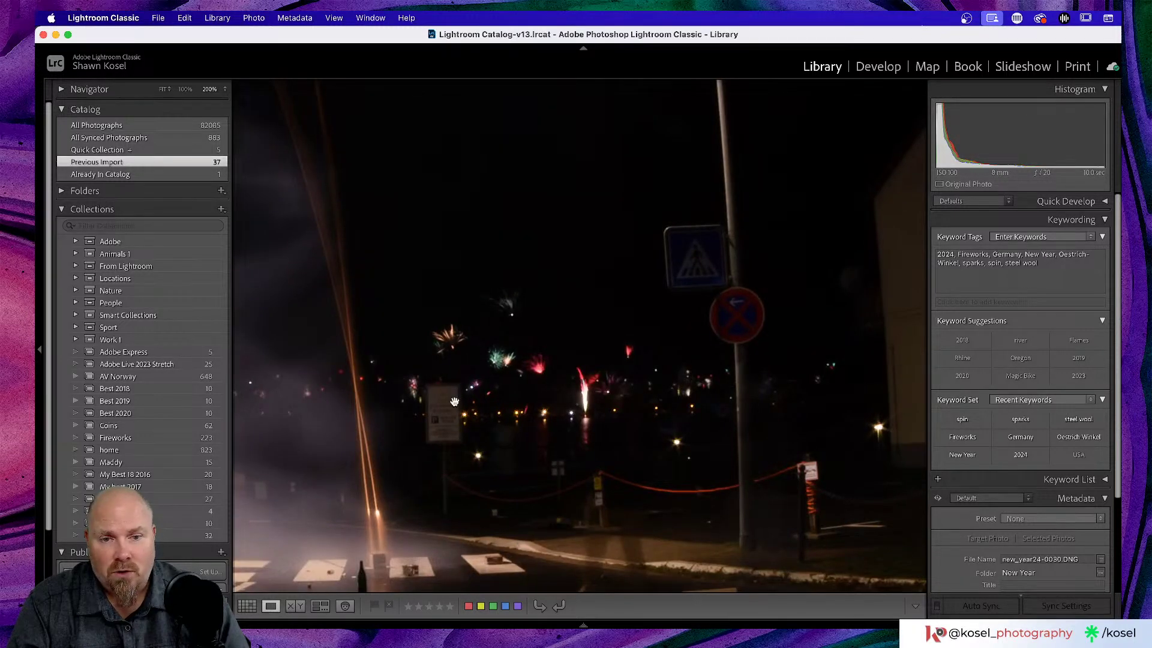
click(506, 399)
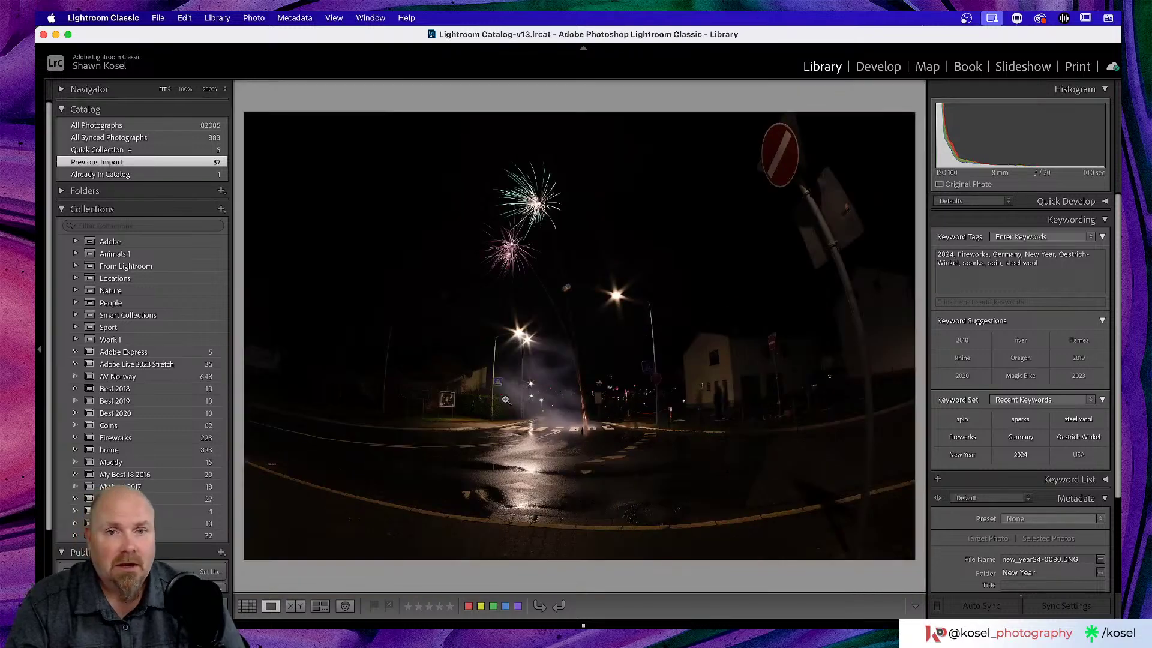